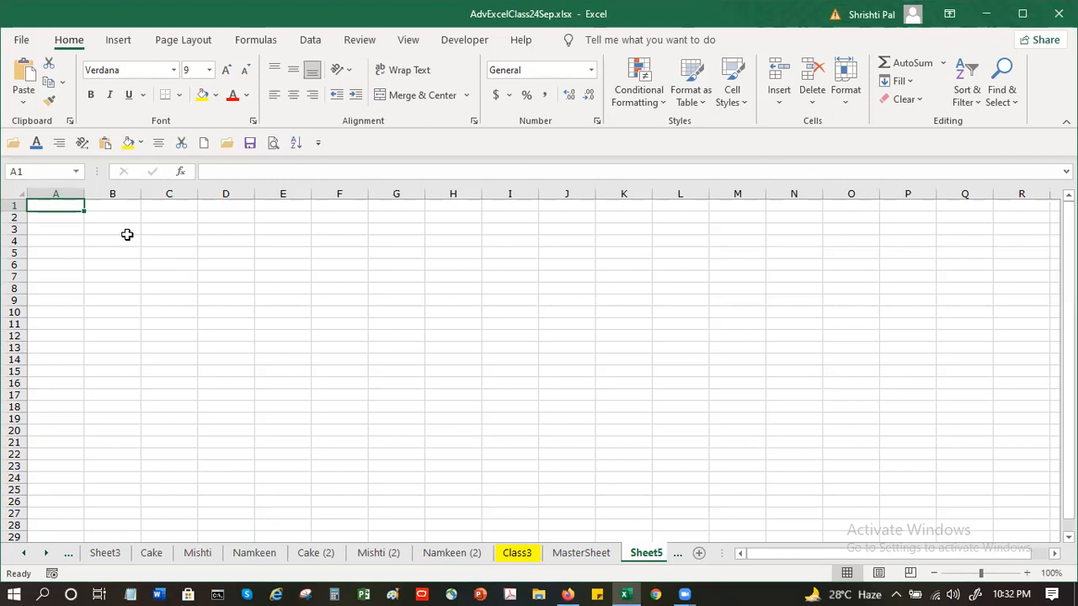
Enter the values 10, 20, 30, 40 and 50 down cells A1 to A5 of Sheet5.
key("Return")
type("20")
key("Return")
type("30")
key("Return")
type("40")
key("Return")
type("50")
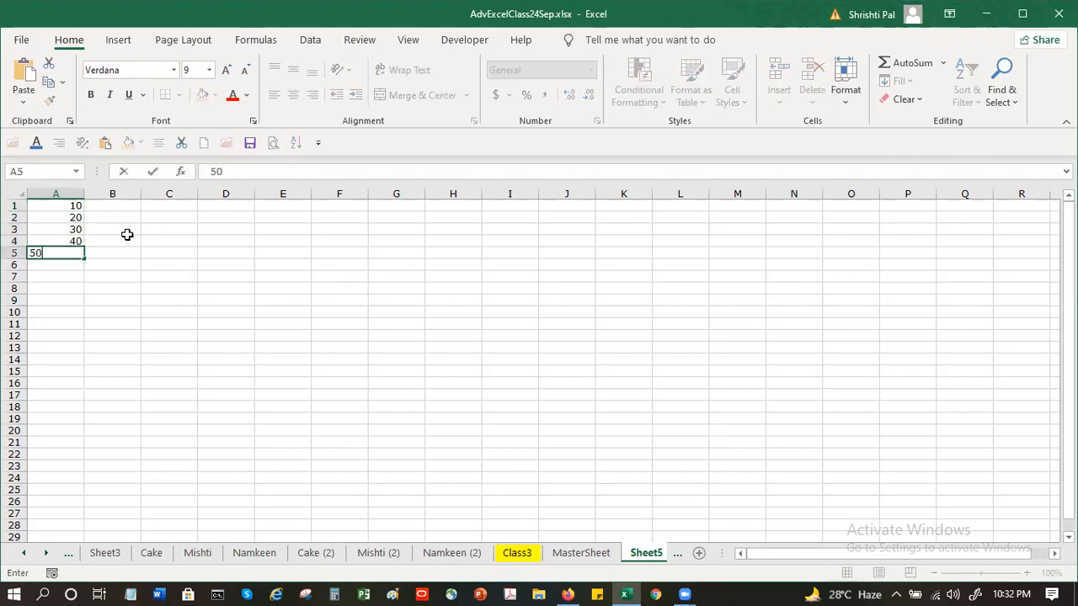
key("Return")
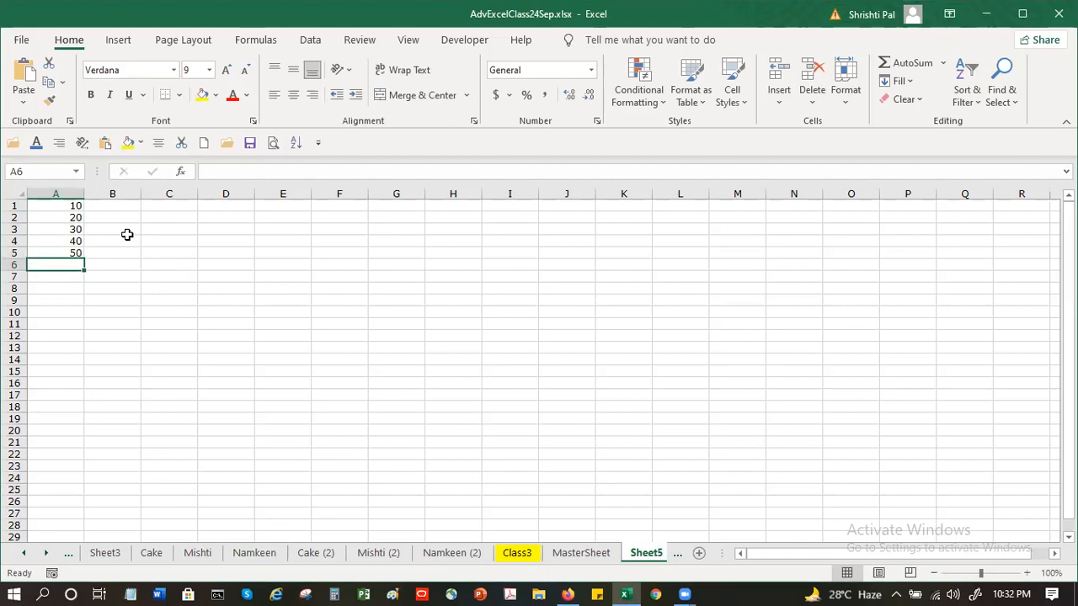
Total the column in A6 with AutoSum over A1:A5 and reselect the total cell.
left_click(906, 65)
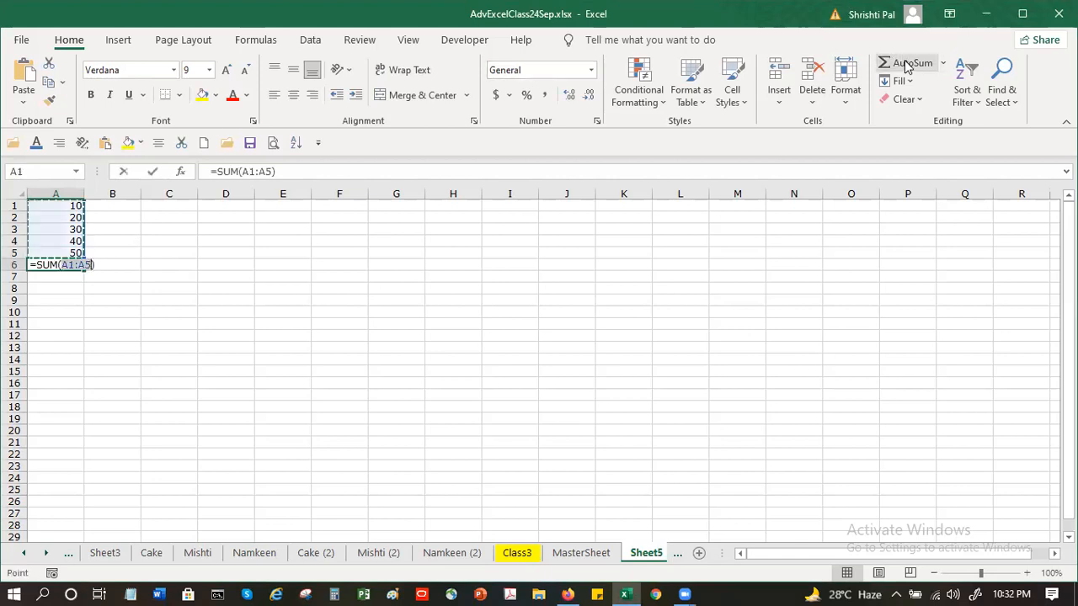
key("Return")
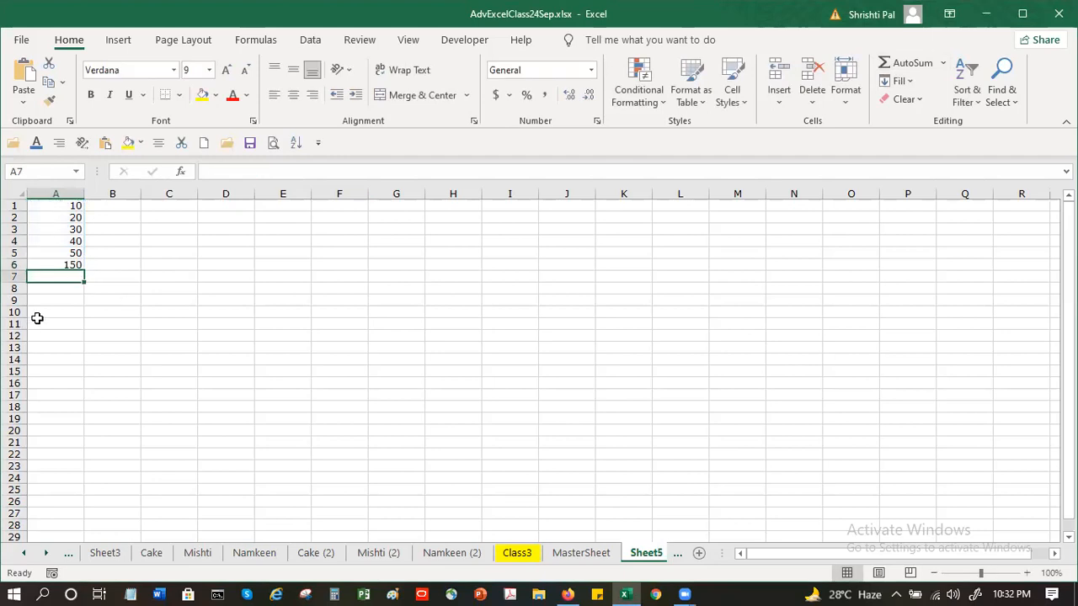
left_click(56, 263)
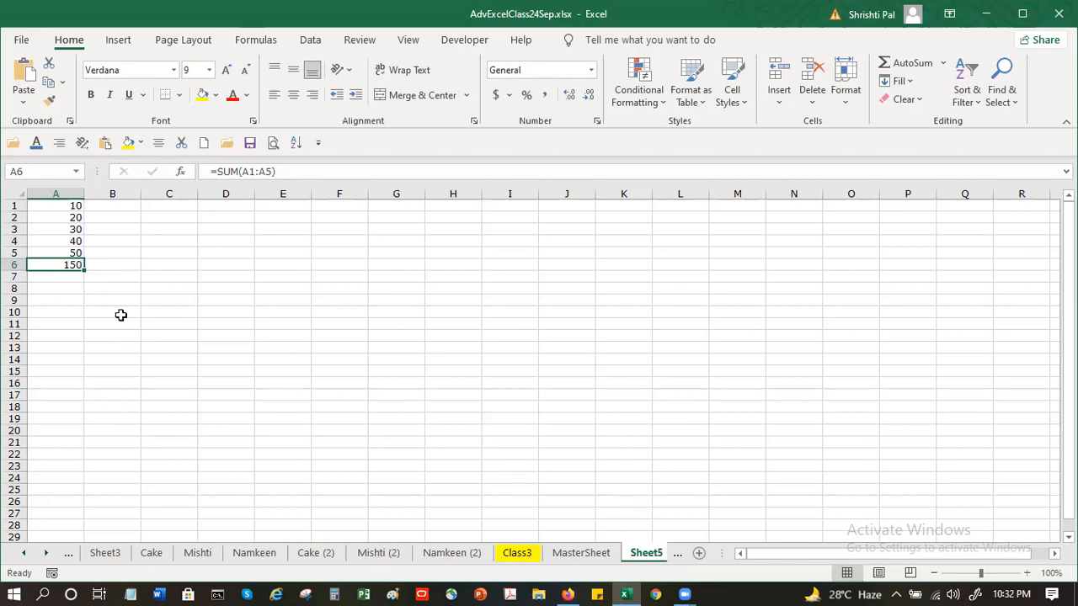
Clear the contents of cells A1 to A6.
left_click_drag(53, 206, 56, 258)
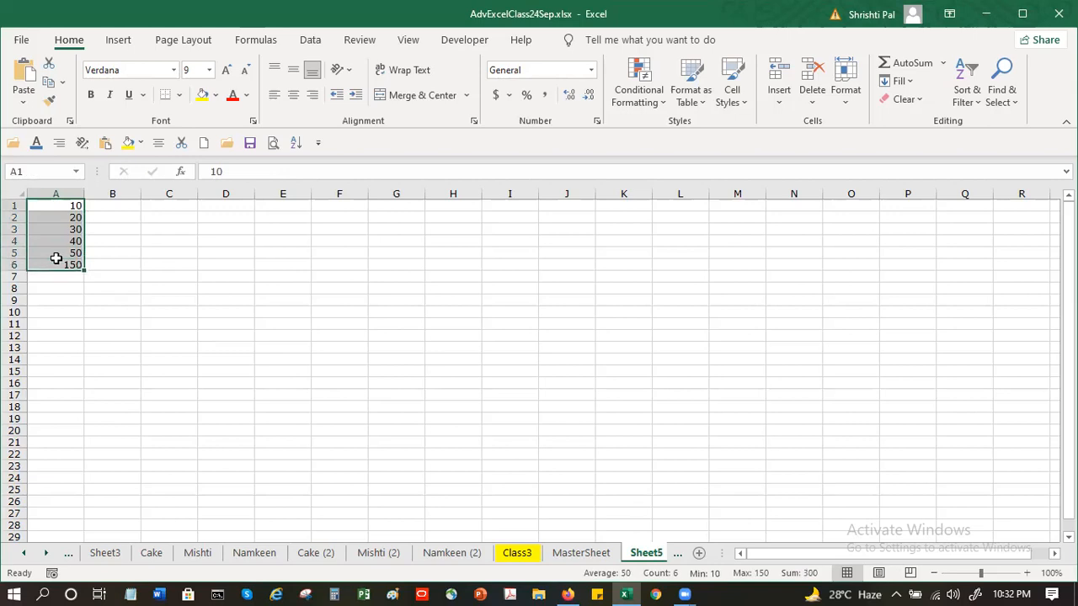
right_click(55, 253)
key("Escape")
right_click(59, 242)
left_click(123, 358)
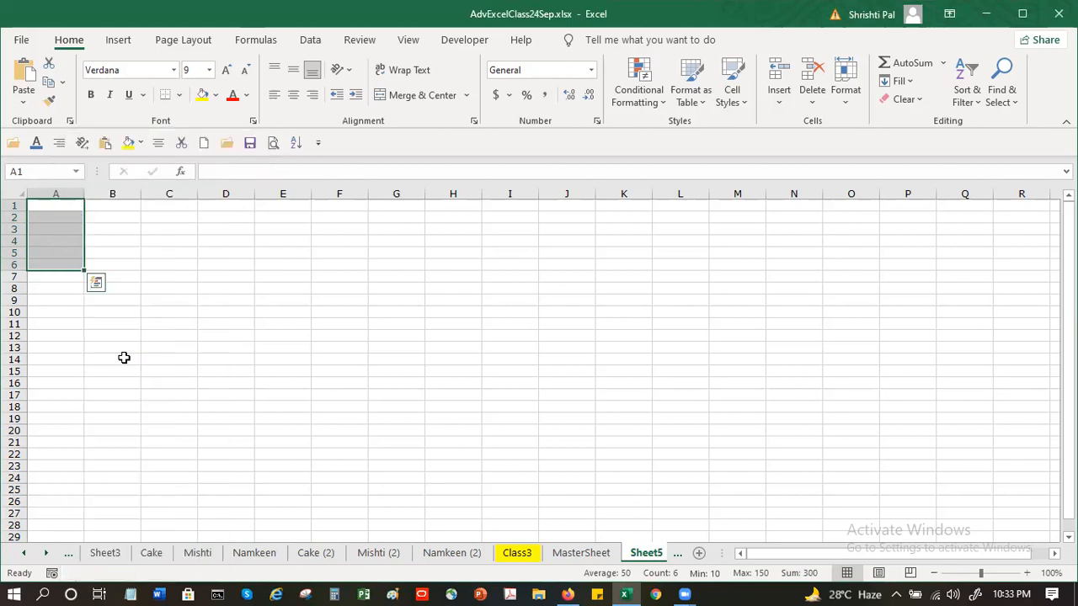
Start recording a macro from cell A1 with the name Macro1, stored in This Workbook.
left_click(42, 205)
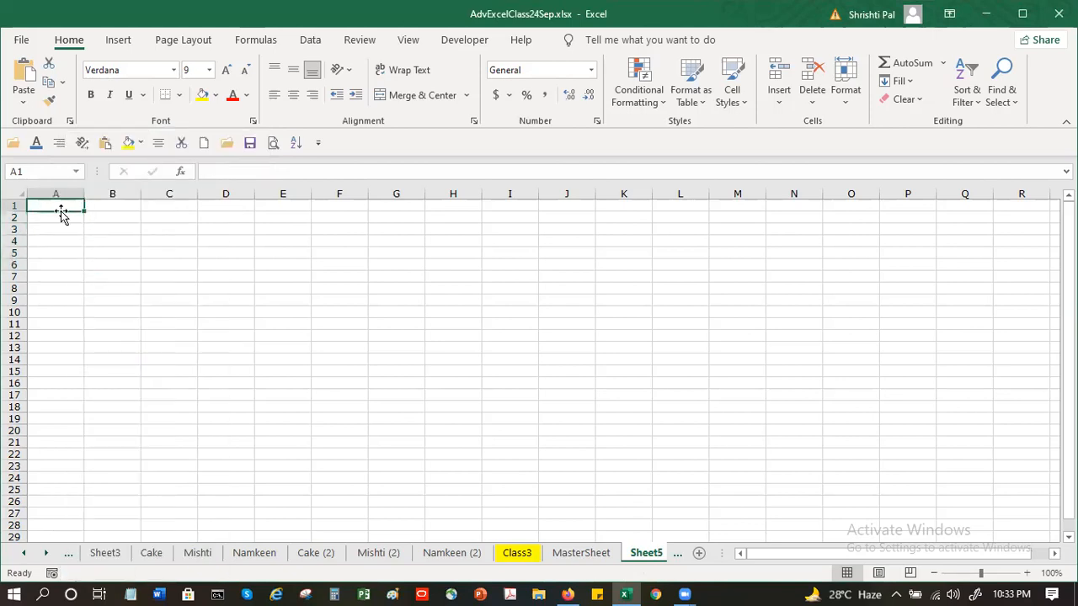
left_click(380, 42)
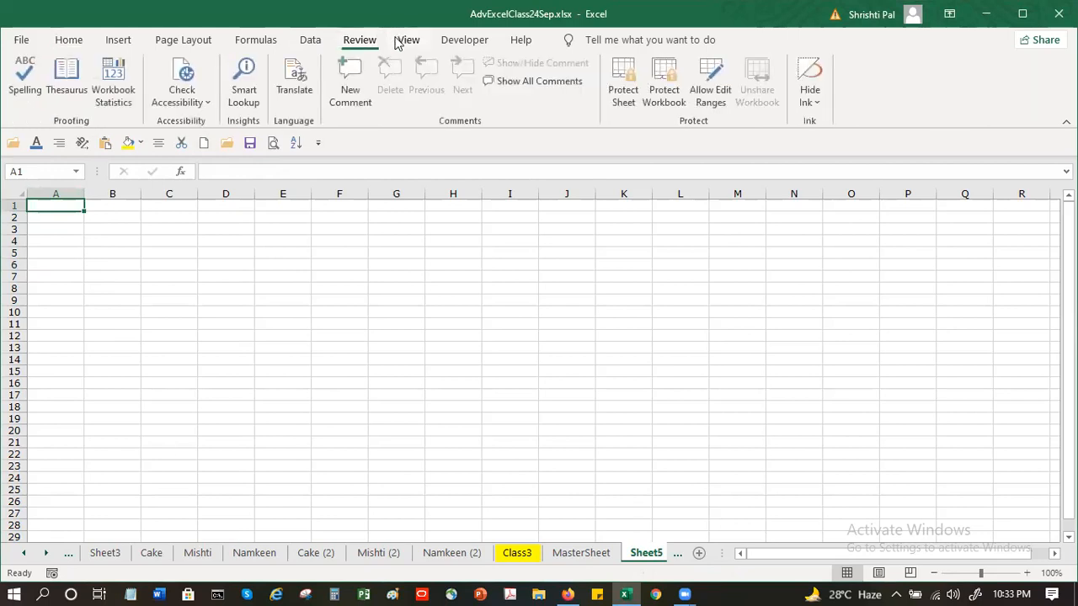
left_click(408, 40)
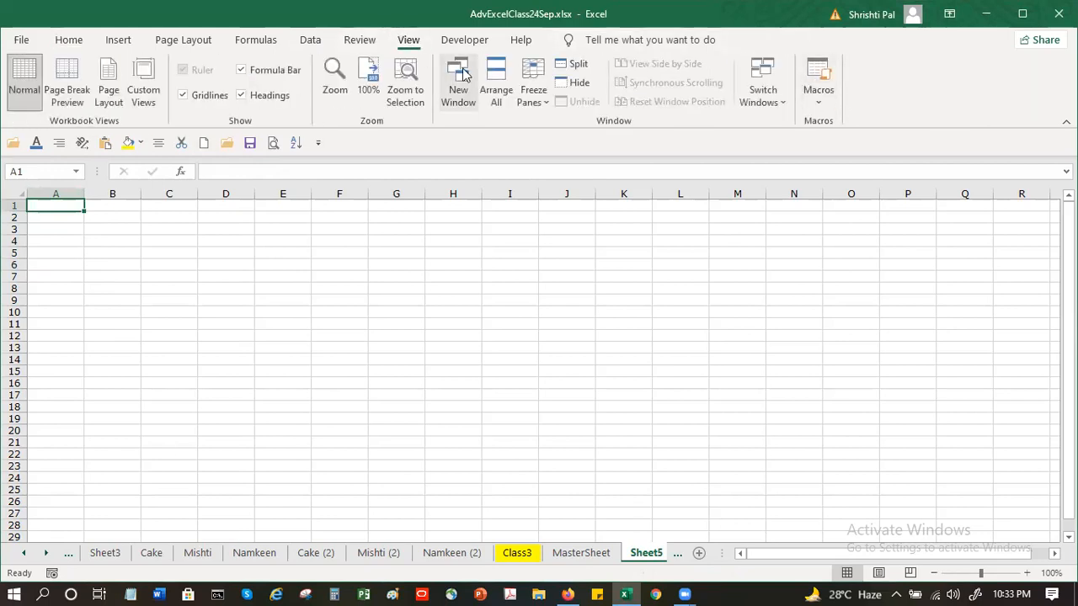
left_click(820, 103)
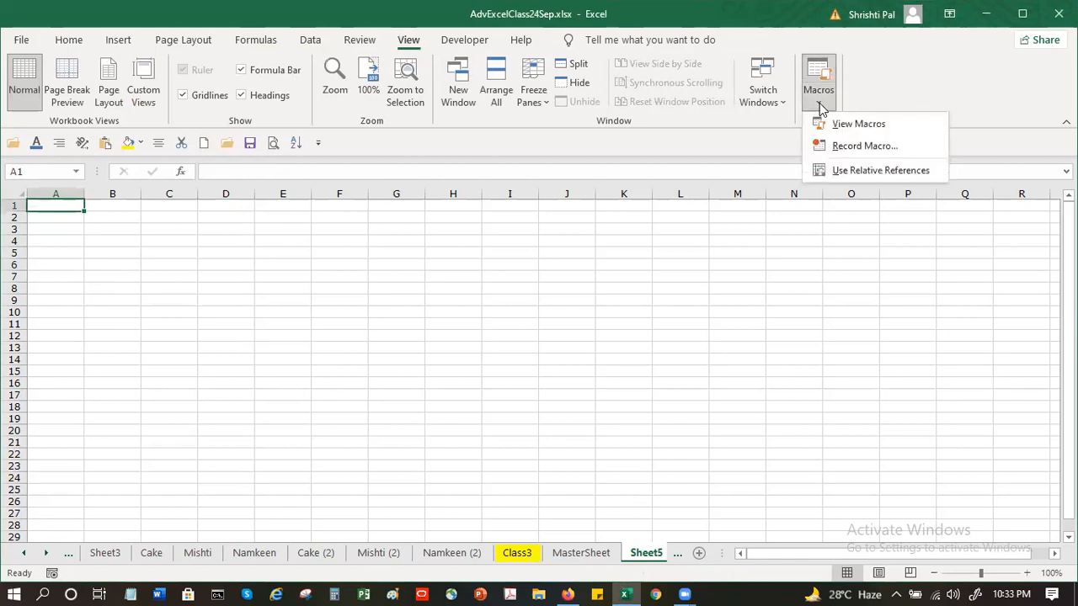
left_click(863, 146)
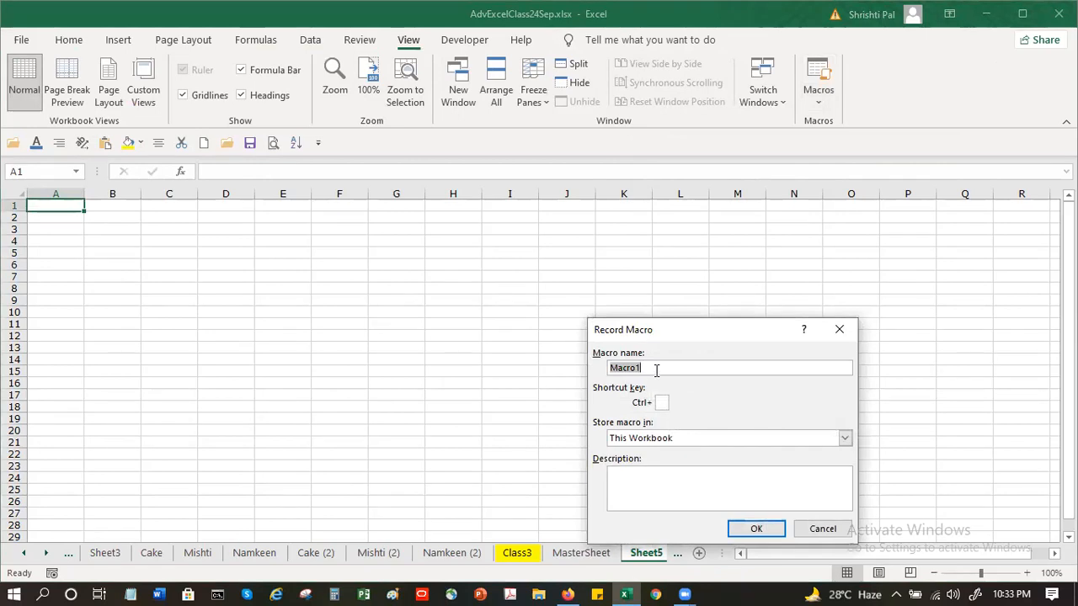
left_click(757, 530)
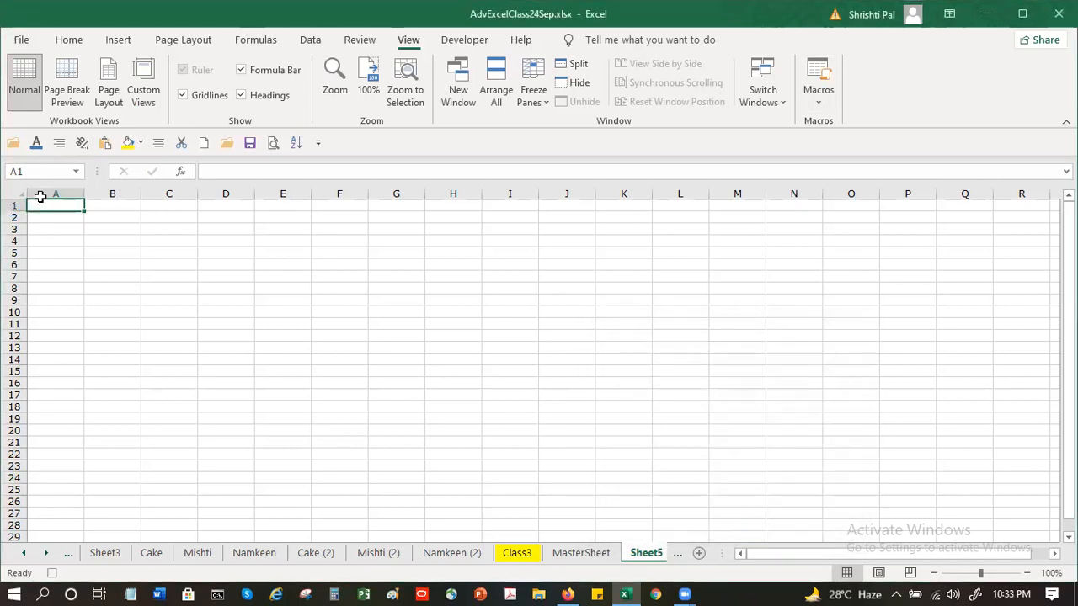
Enter the values 10 to 100 in increments of 10 down cells A1 to A10.
type("10")
key("Return")
type("20")
key("Return")
type("30")
key("Return")
type("40")
key("Return")
type("50")
key("Return")
type("60")
key("Return")
type("70")
key("Return")
type("80")
key("Return")
type("90")
key("Return")
type("1--")
key("BackSpace")
key("BackSpace")
type("00")
key("Return")
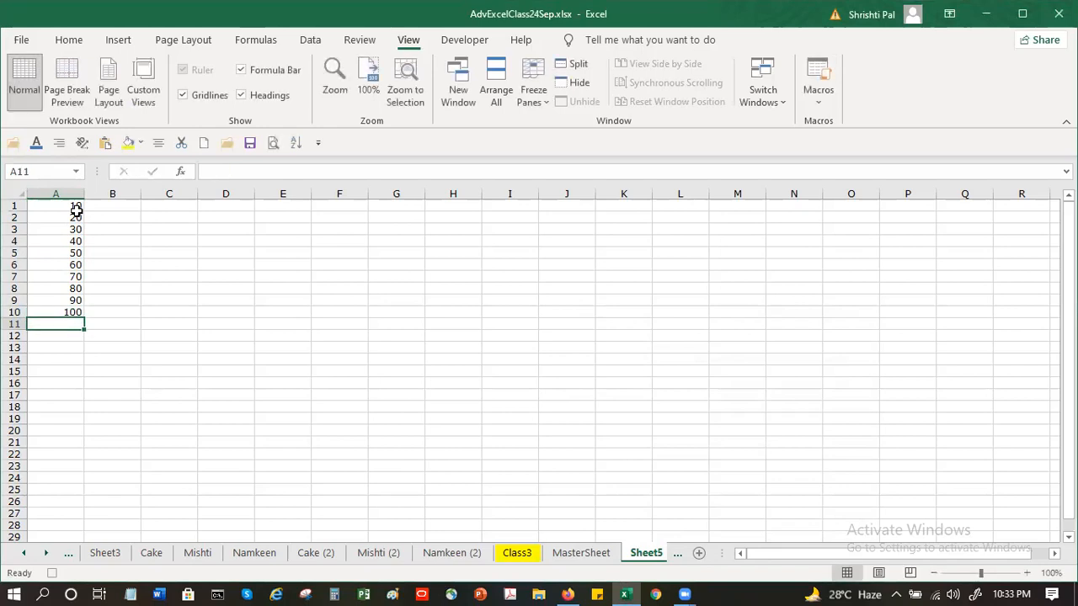
Total A1:A10 in cell A11 with AutoSum and leave A11 selected.
left_click(68, 39)
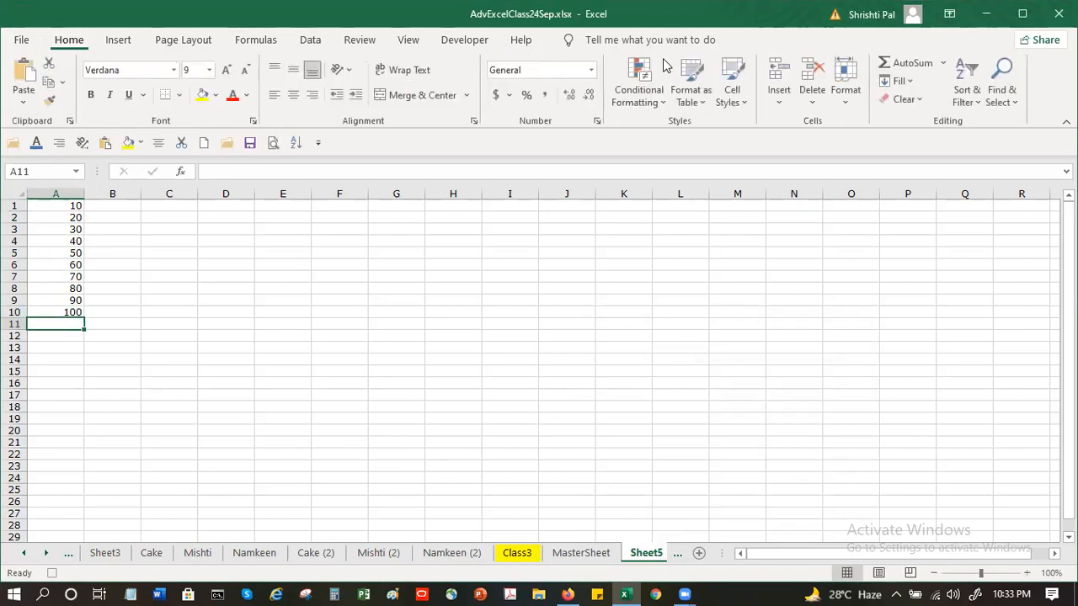
left_click(897, 62)
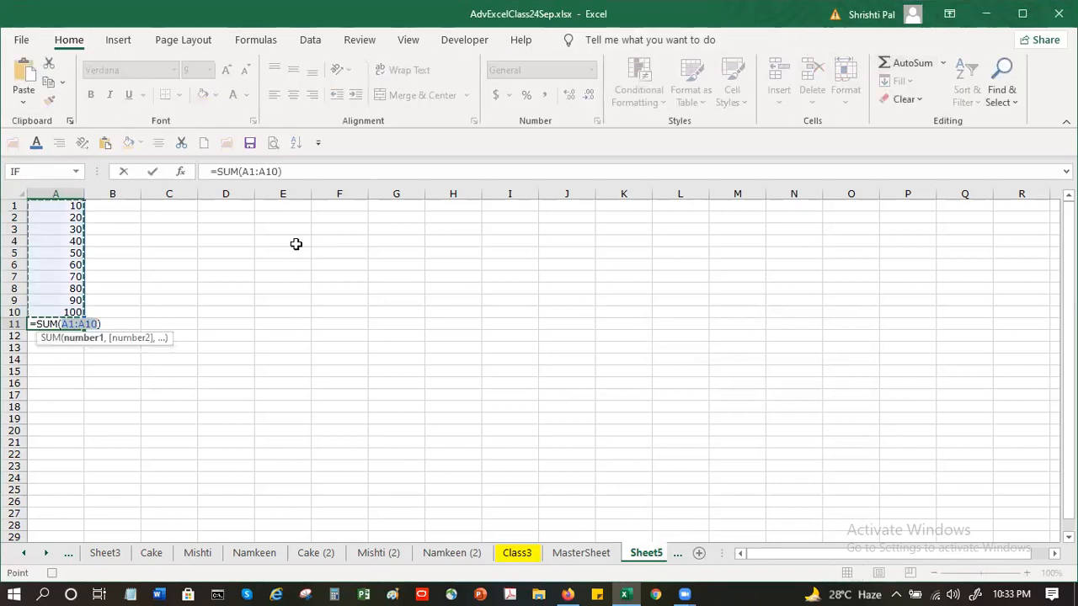
key("Return")
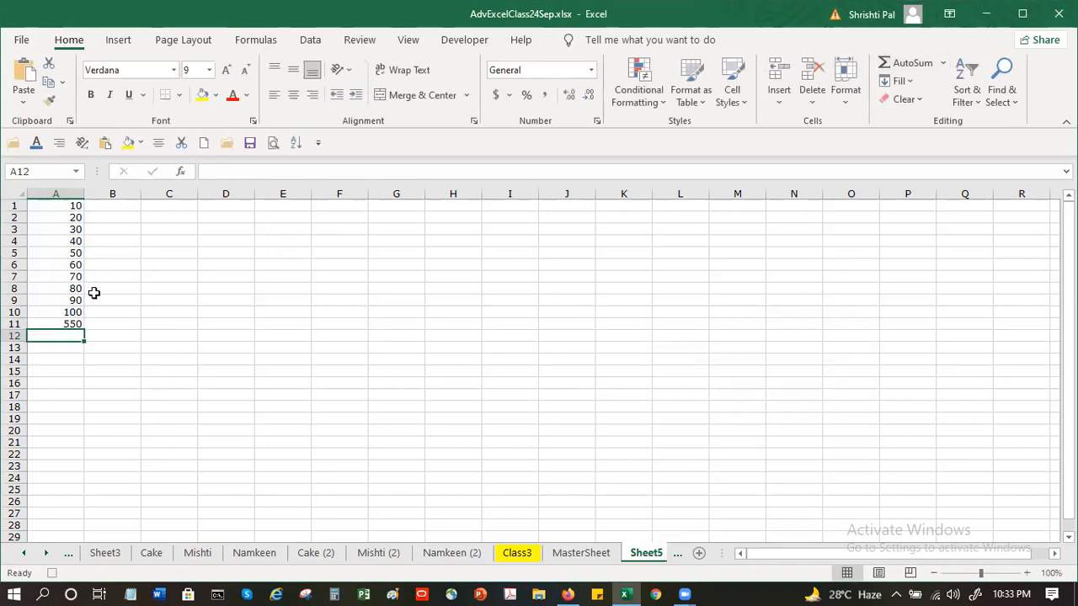
left_click(73, 326)
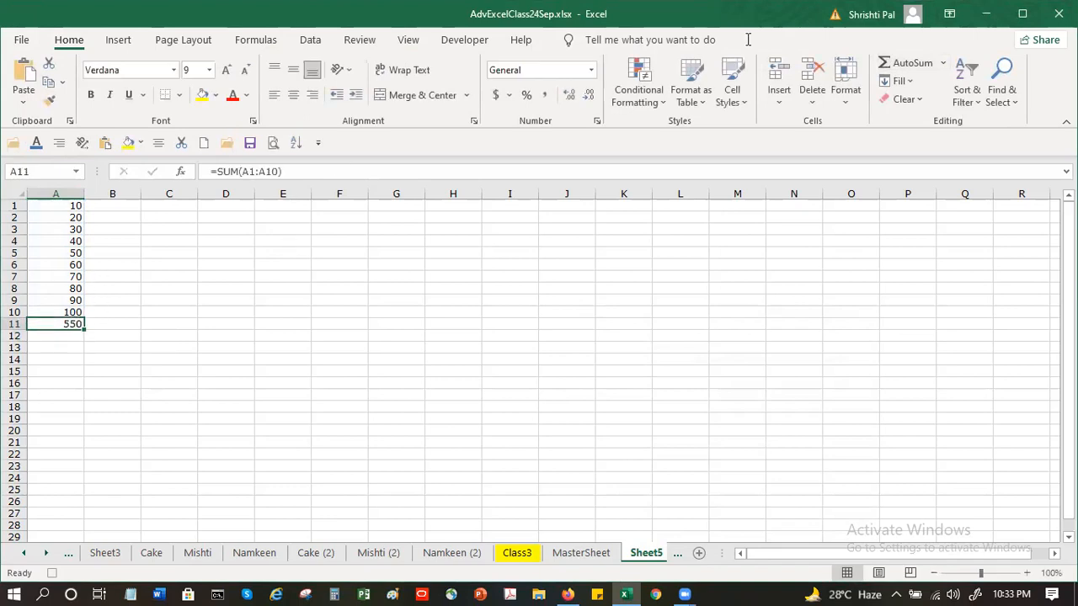
Stop recording the macro.
left_click(400, 42)
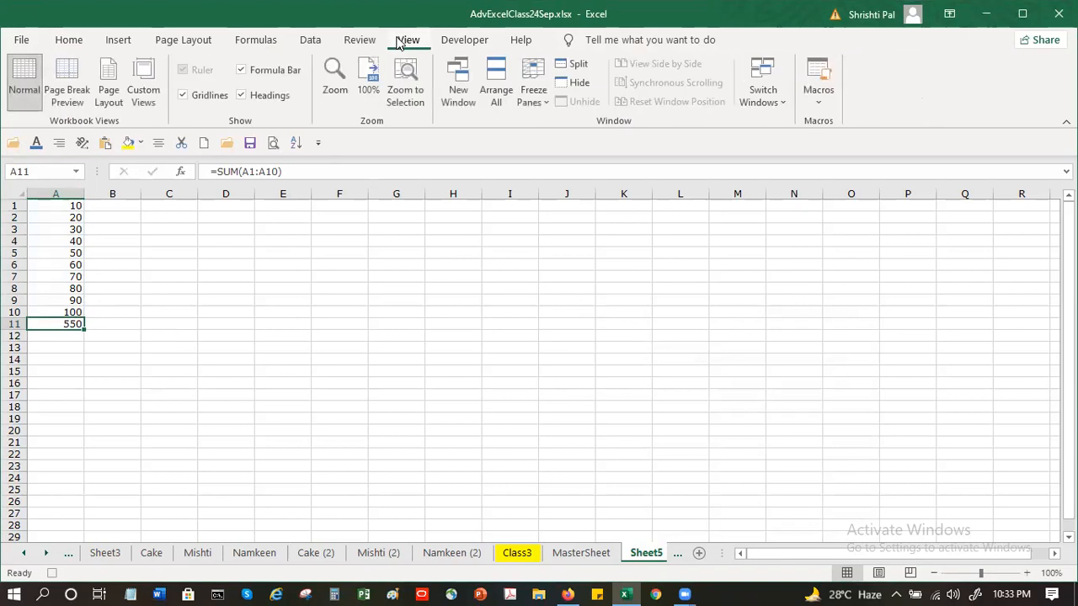
left_click(819, 95)
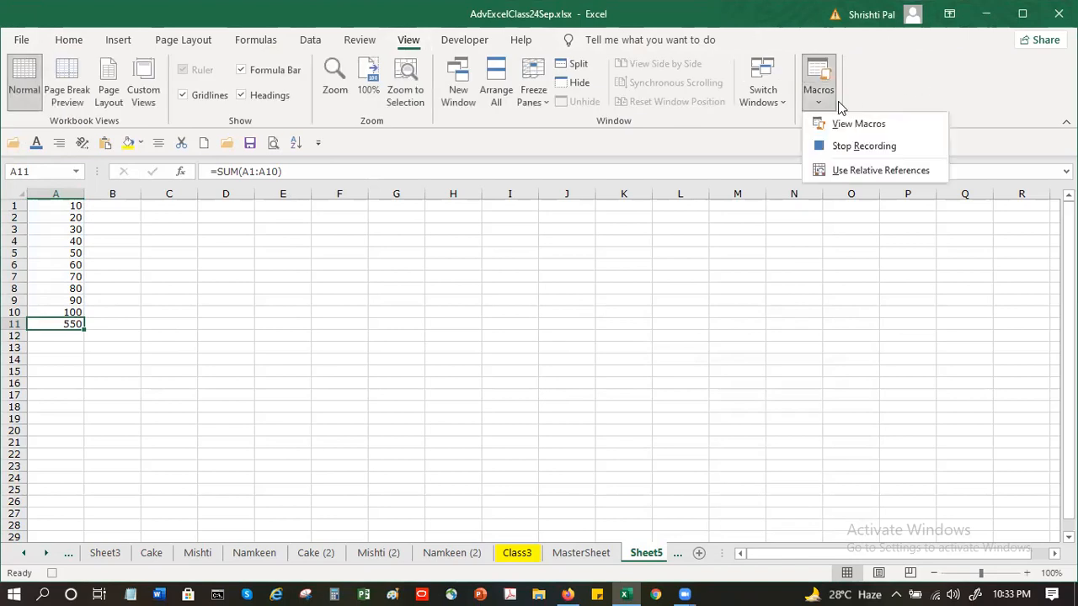
left_click(880, 147)
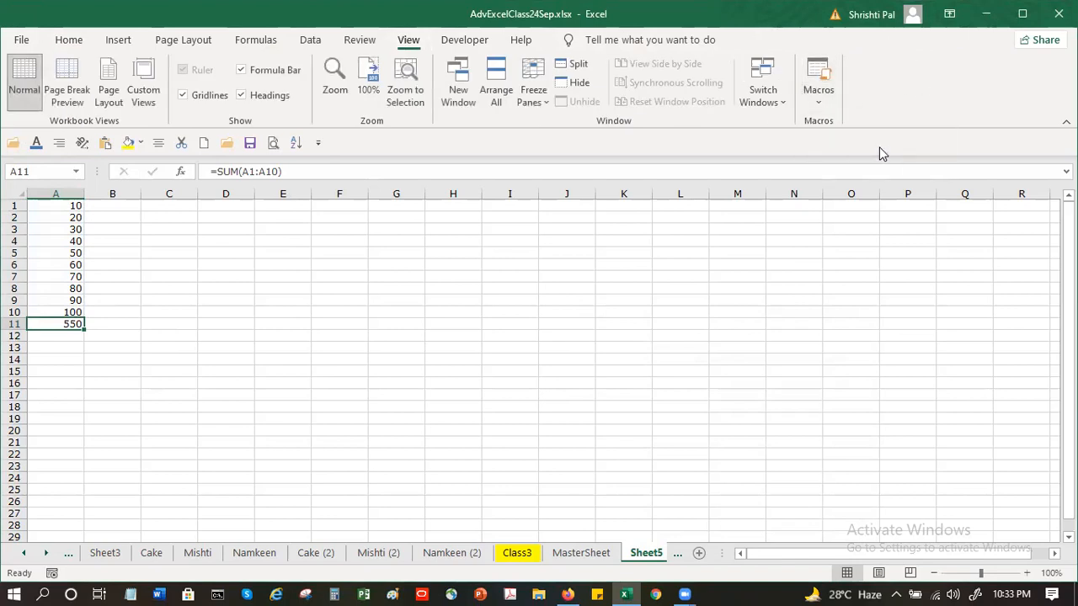
Add a new blank worksheet and run Macro1 on it.
left_click(187, 209)
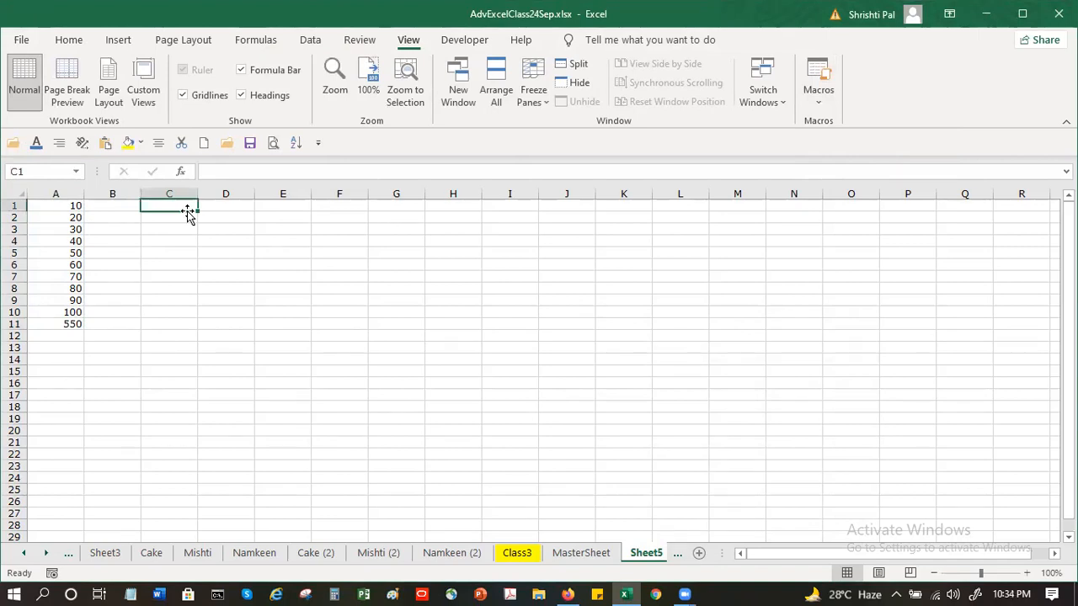
left_click(700, 554)
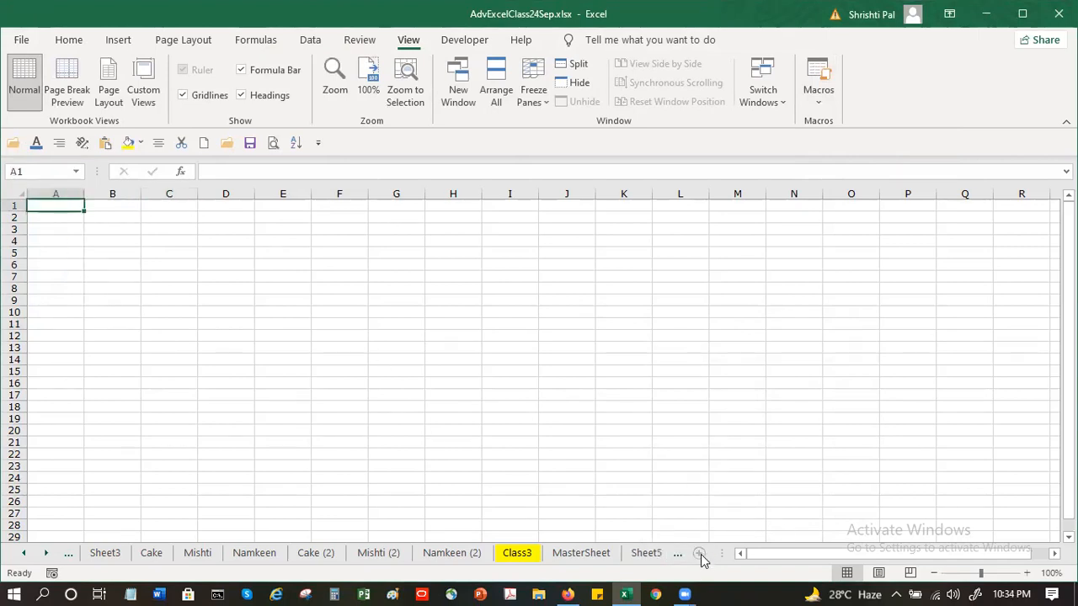
left_click(820, 90)
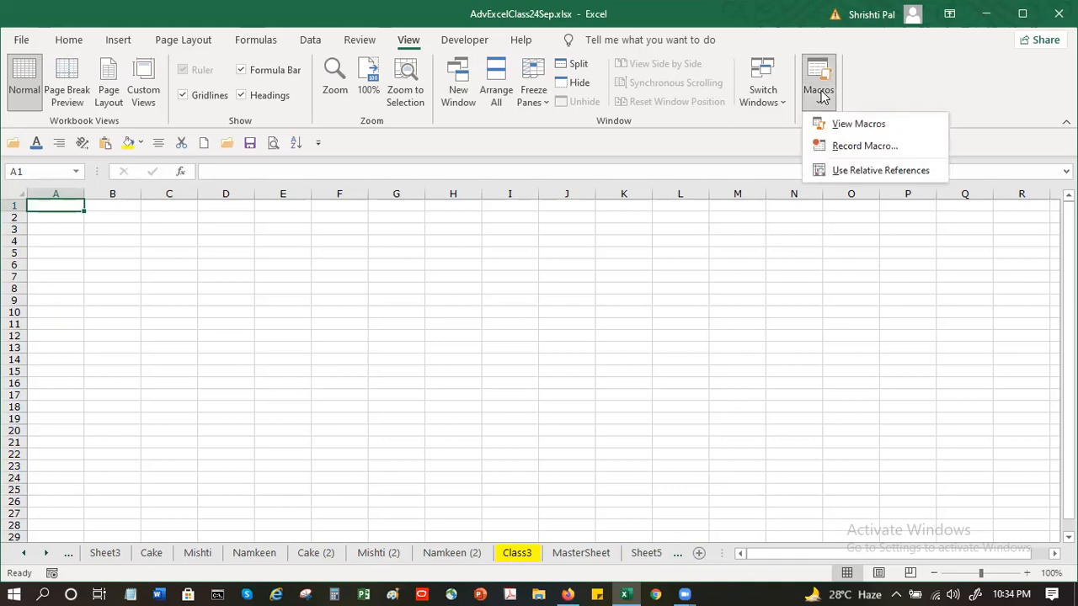
left_click(840, 128)
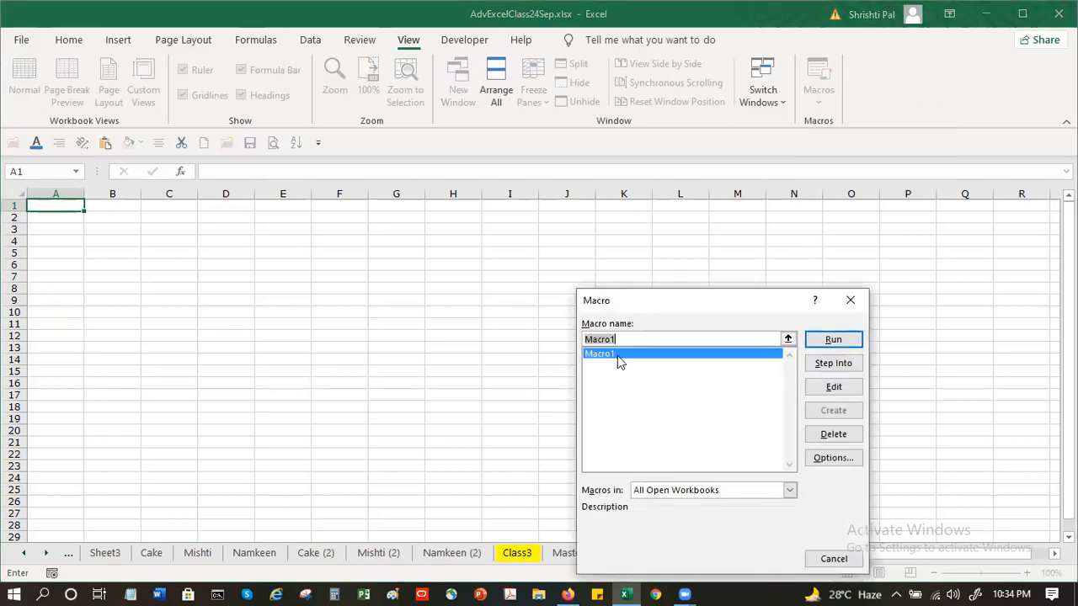
left_click(833, 340)
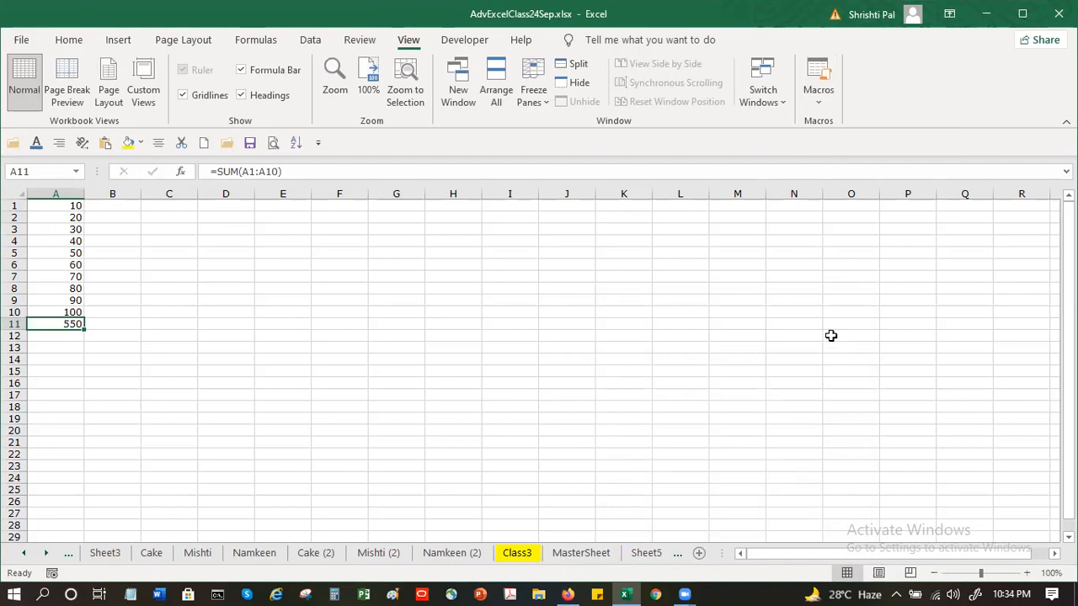
Run Macro1 again with cell F1 as the starting cell, then select F1 to check its content.
left_click(329, 211)
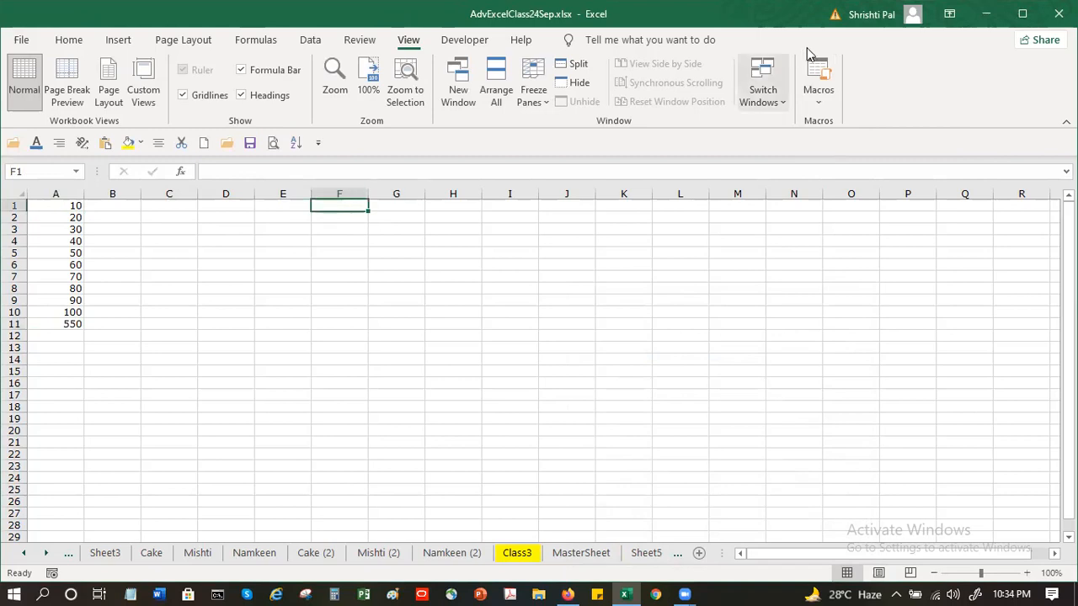
left_click(819, 93)
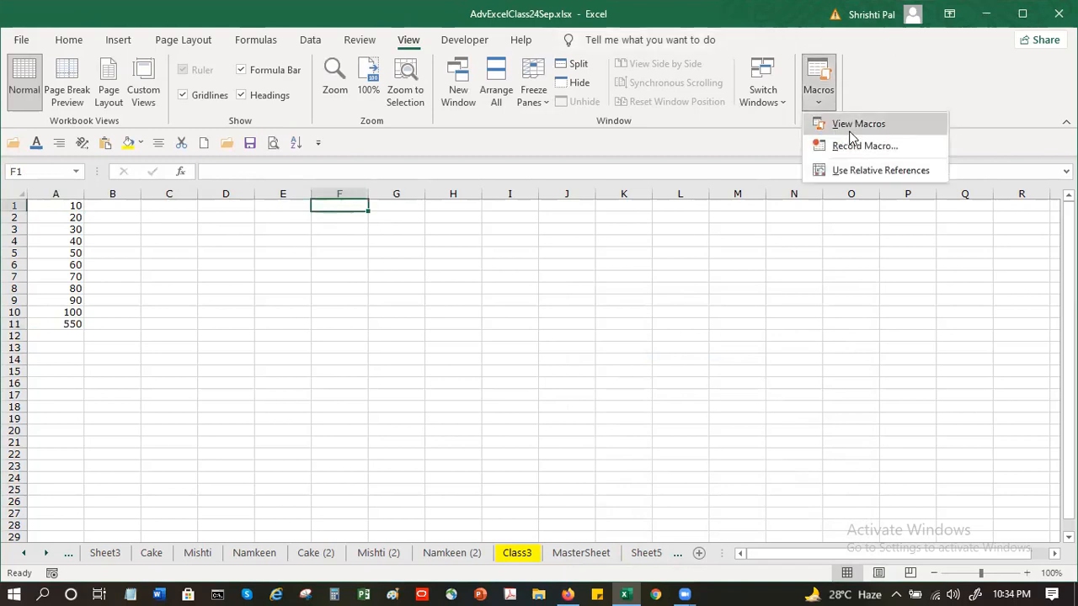
left_click(853, 126)
left_click(845, 341)
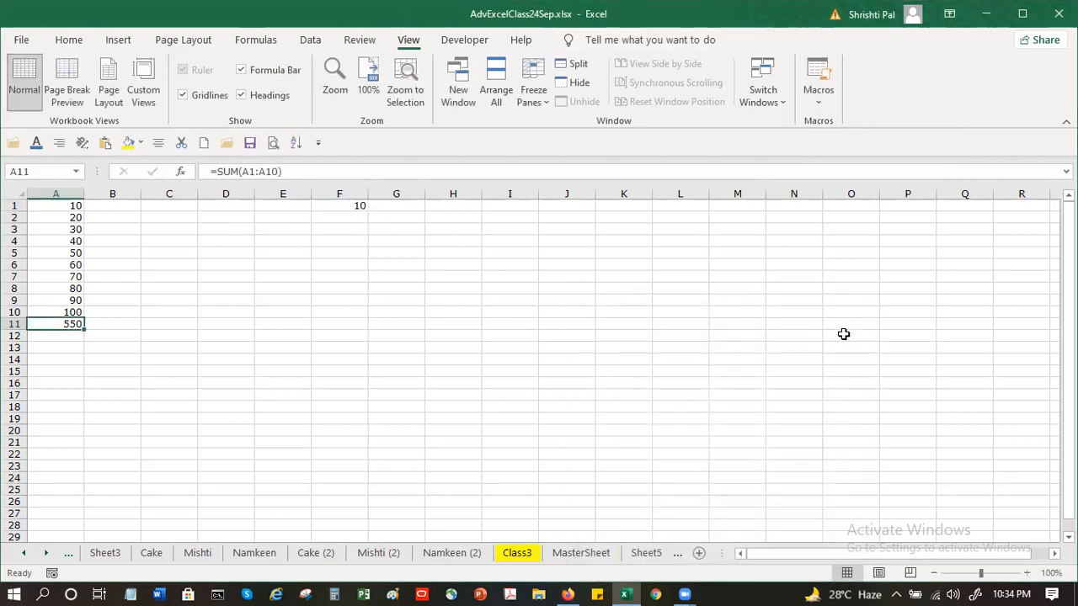
left_click(345, 208)
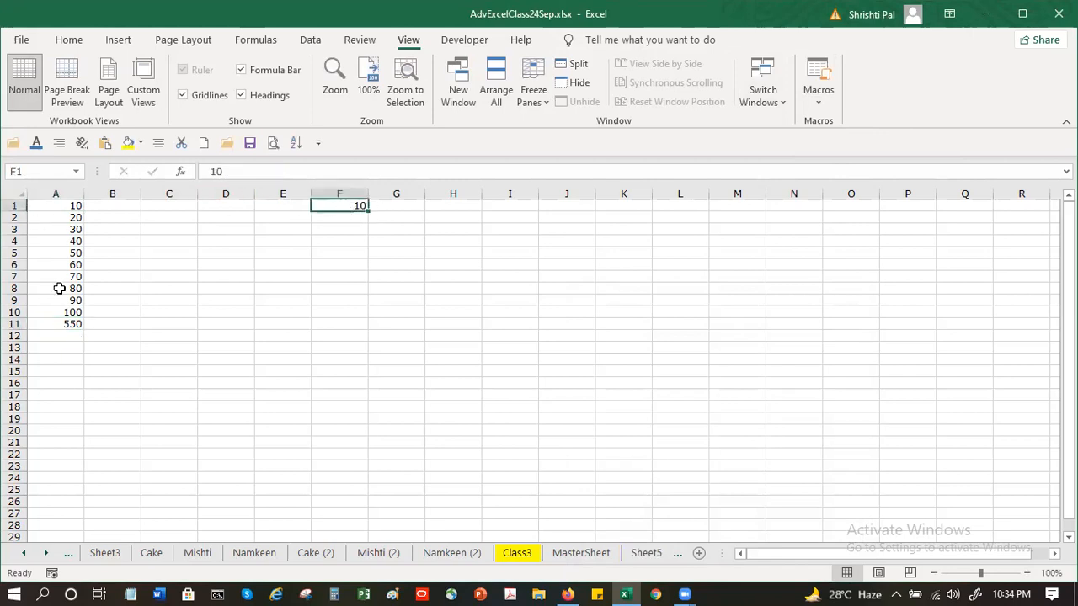
left_click(56, 221)
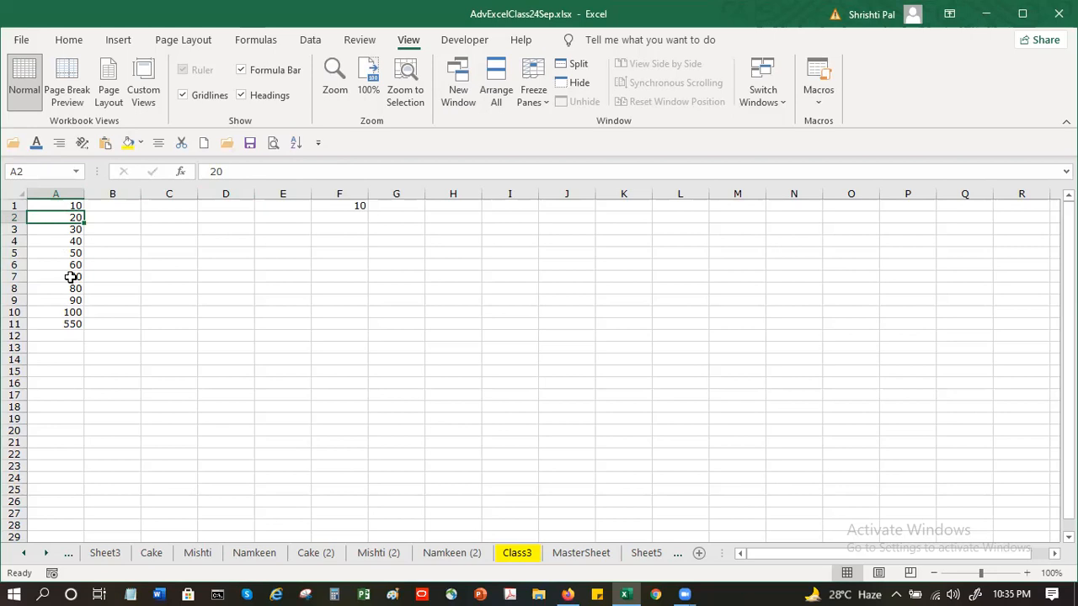
left_click(73, 207)
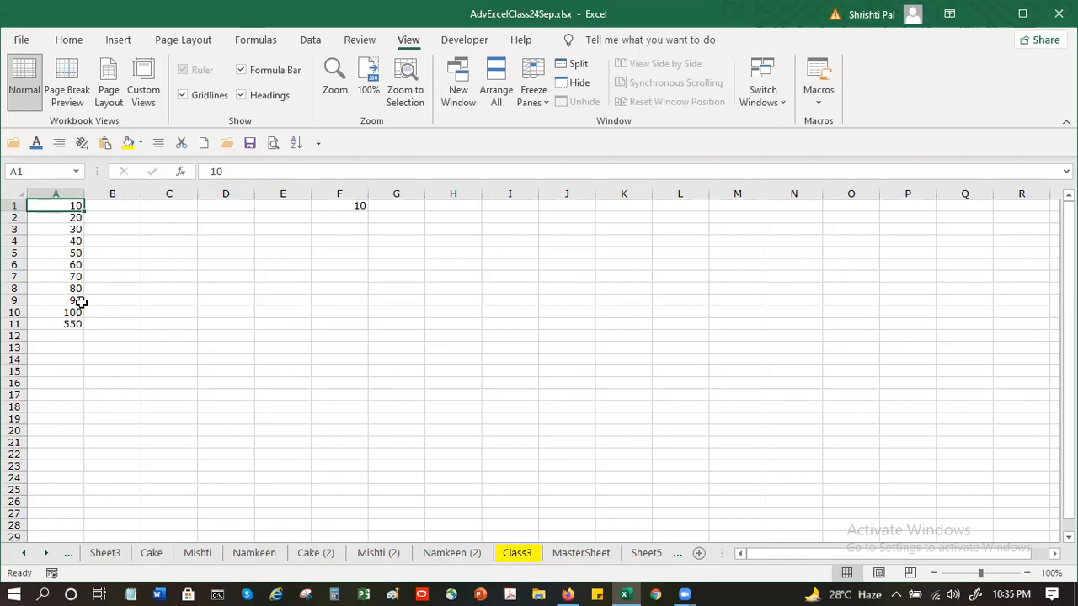
left_click(676, 272)
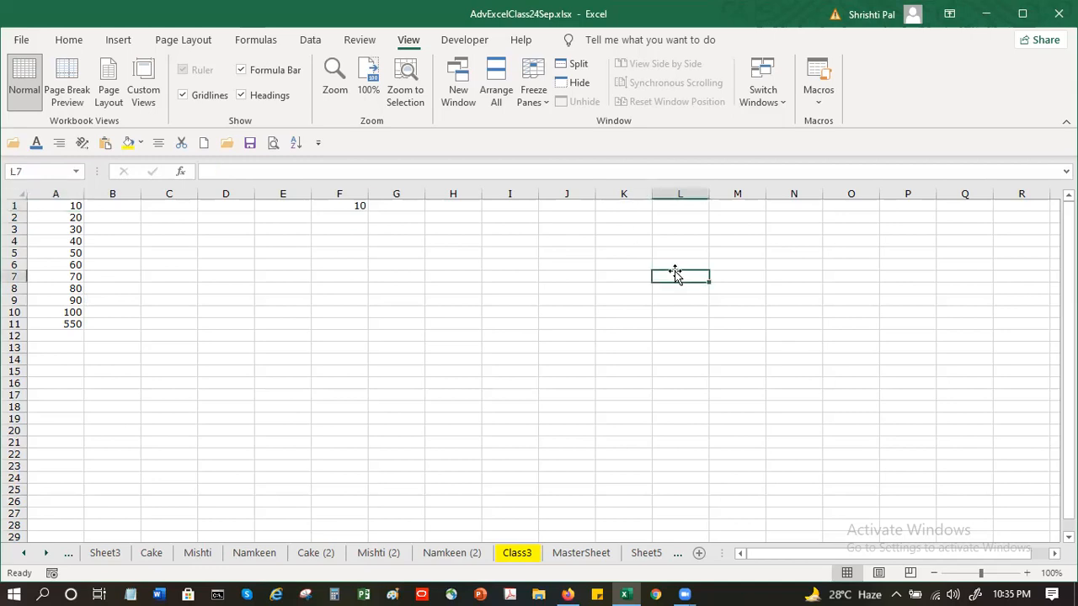
Select cell D4 and turn on Use Relative References for macro recording.
left_click(200, 244)
left_click(815, 105)
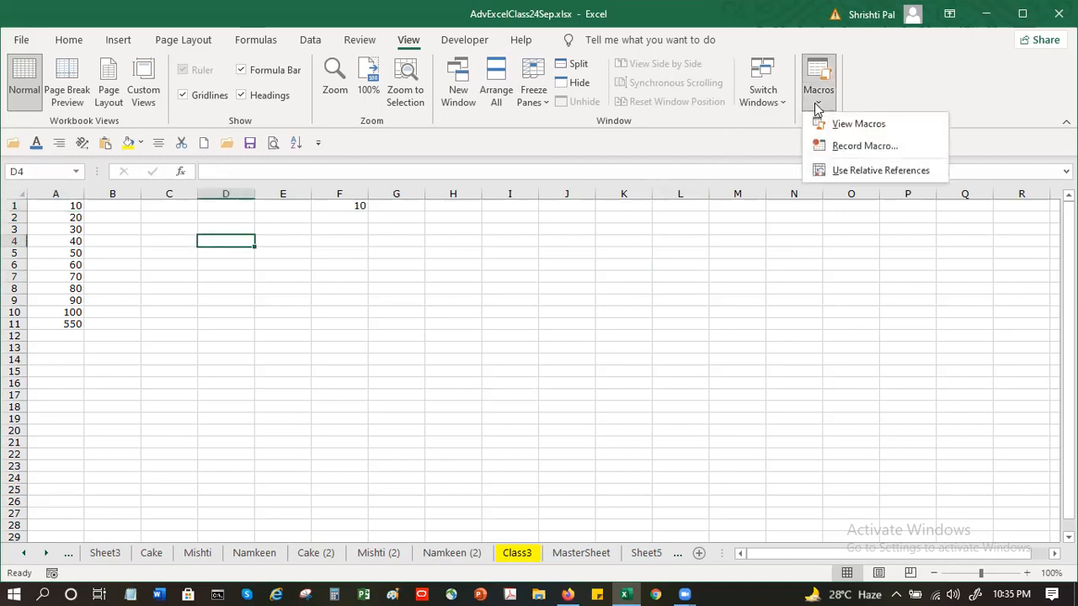
left_click(897, 171)
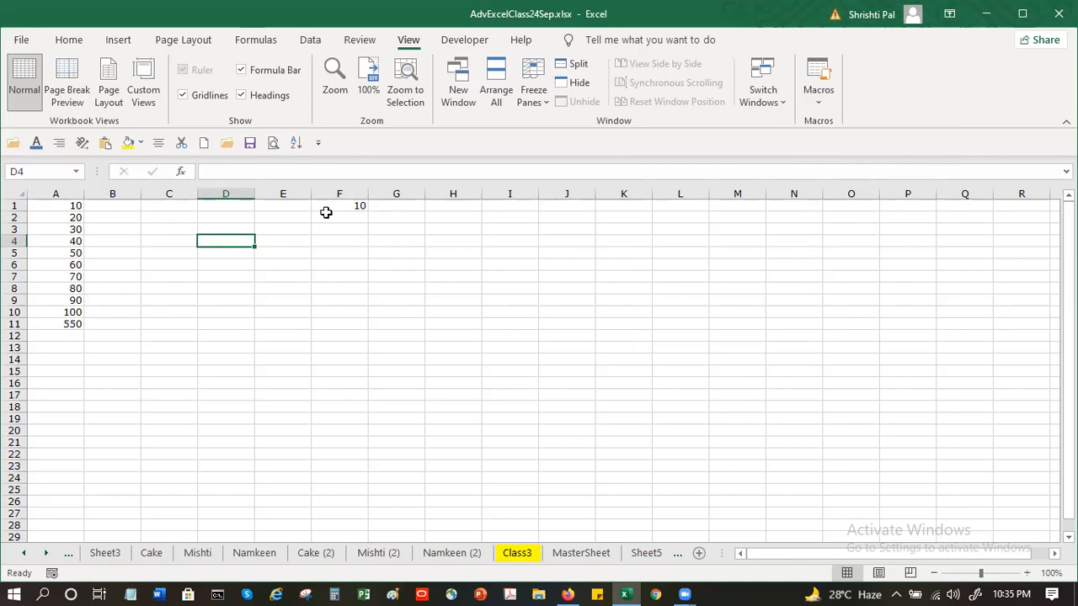
Add a new blank worksheet and start recording Macro2, stored in This Workbook, with cell A1 selected.
left_click(180, 206)
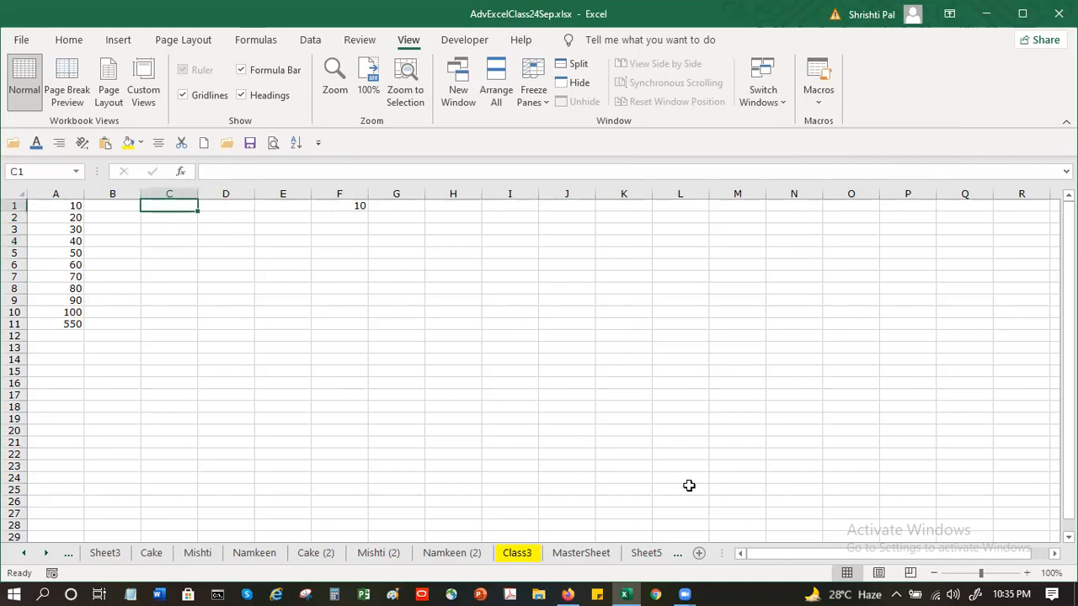
left_click(702, 557)
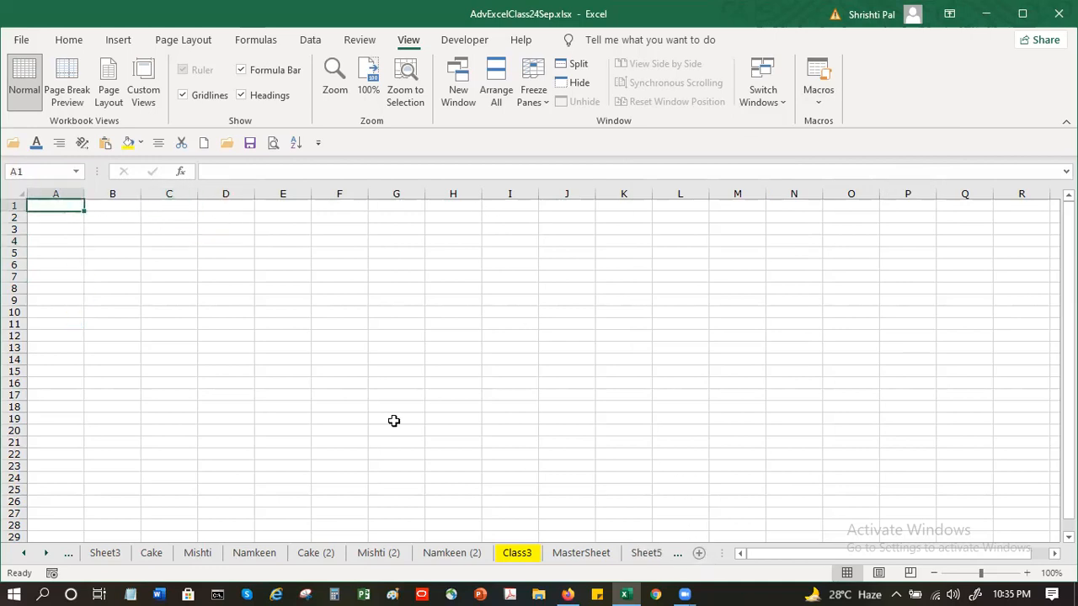
left_click(818, 92)
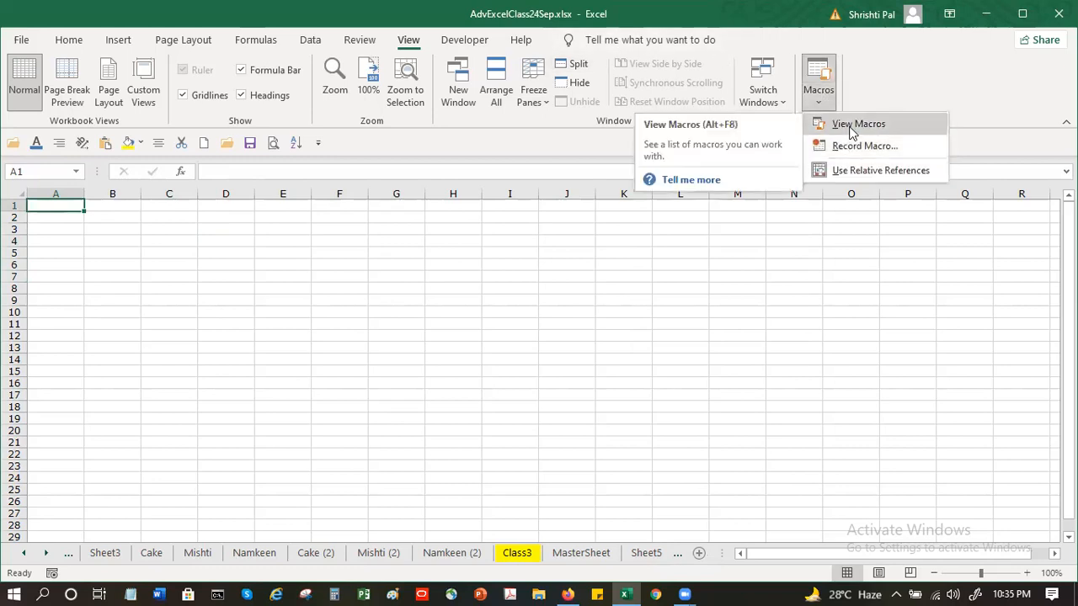
left_click(851, 146)
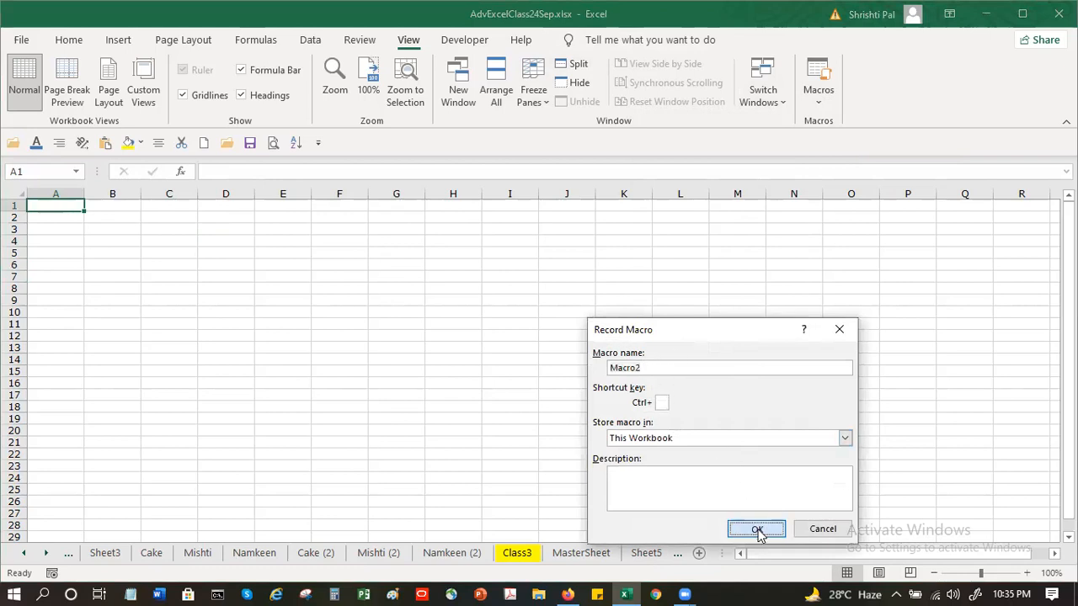
left_click(756, 525)
Enter the values 25, 35, 677, 79, 80, 30, 60, 390 and 590 in cells A1 to A9.
type("25")
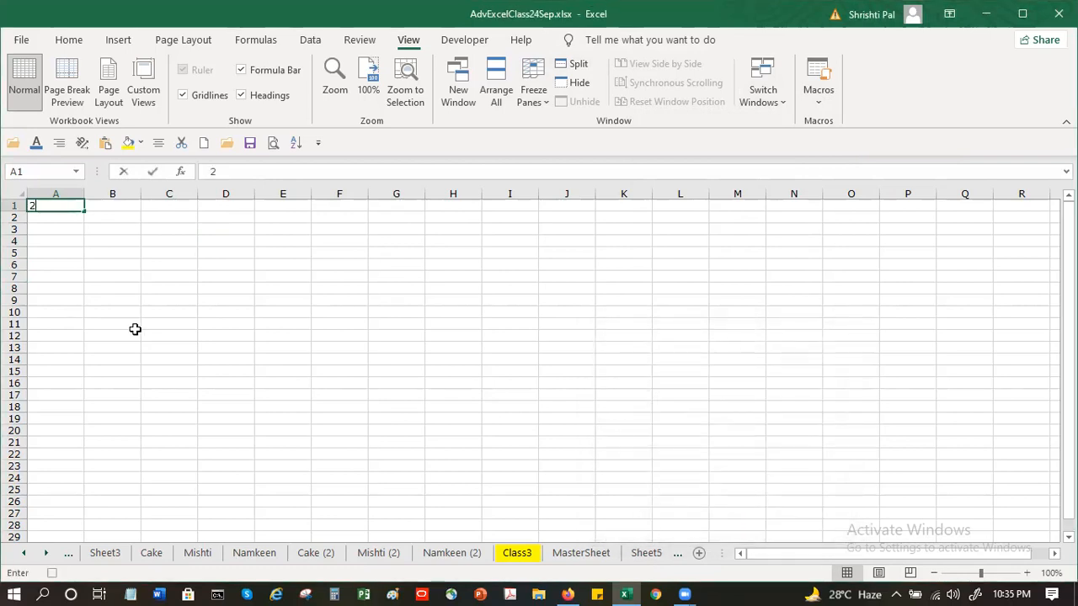
type("5")
key("Return")
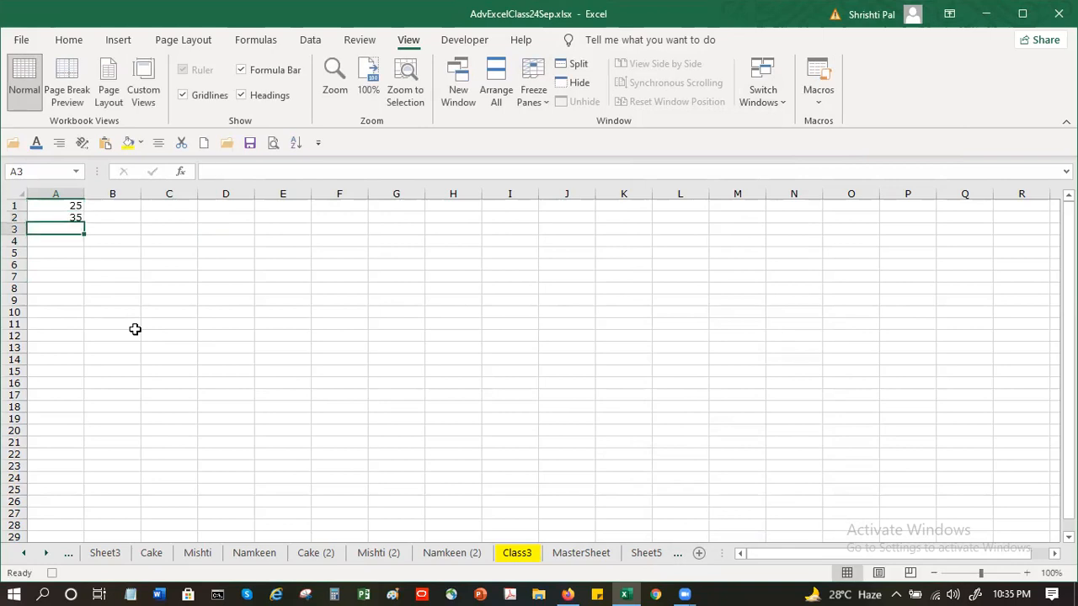
type("677")
key("Return")
type("79")
key("Return")
type("80")
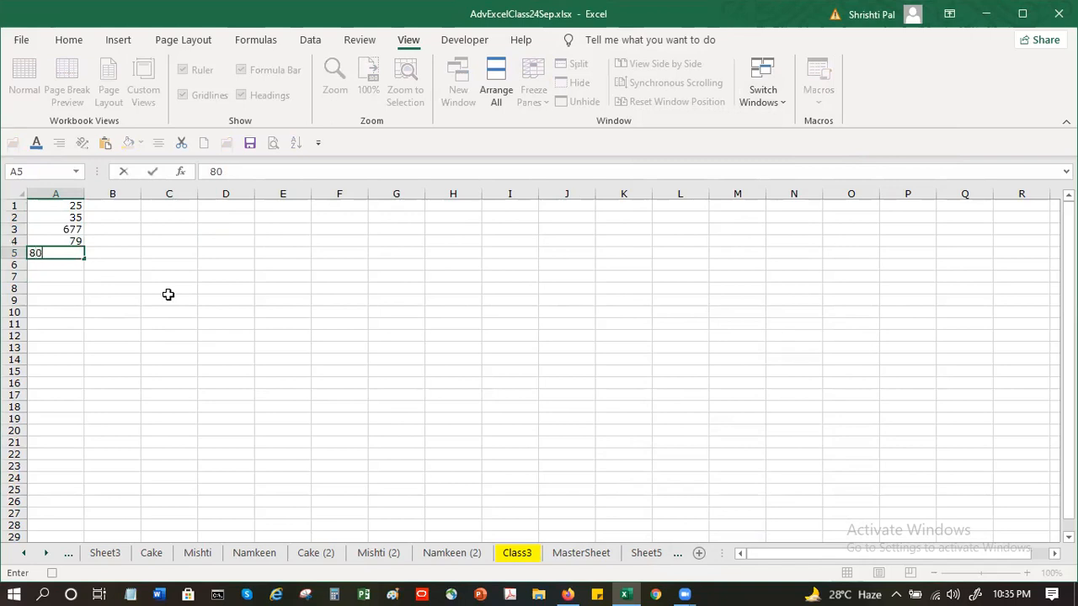
key("Return")
type("30")
key("Return")
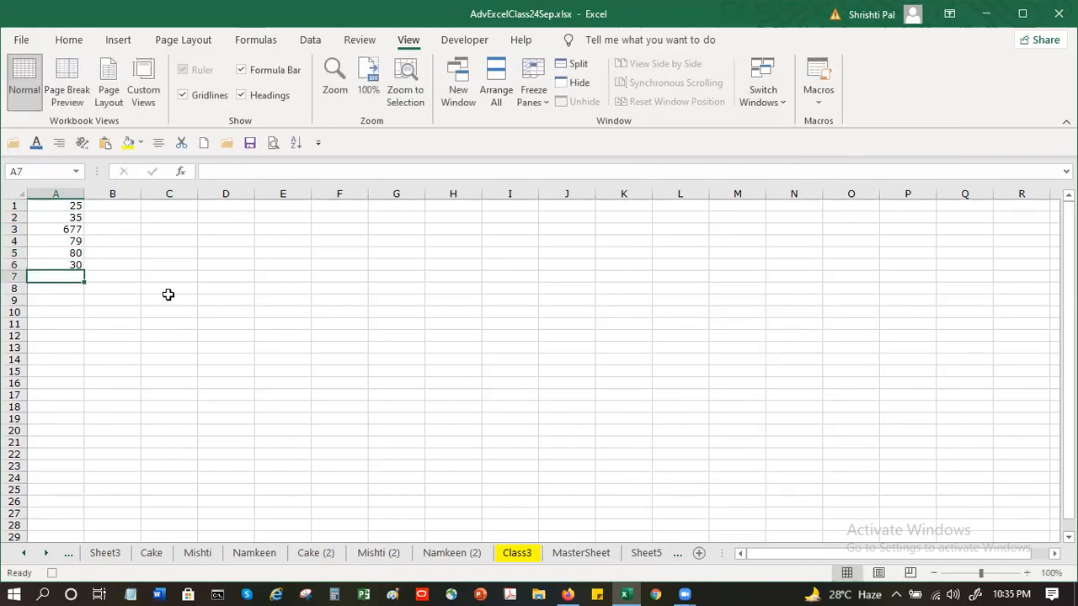
type("60")
key("Return")
type("390")
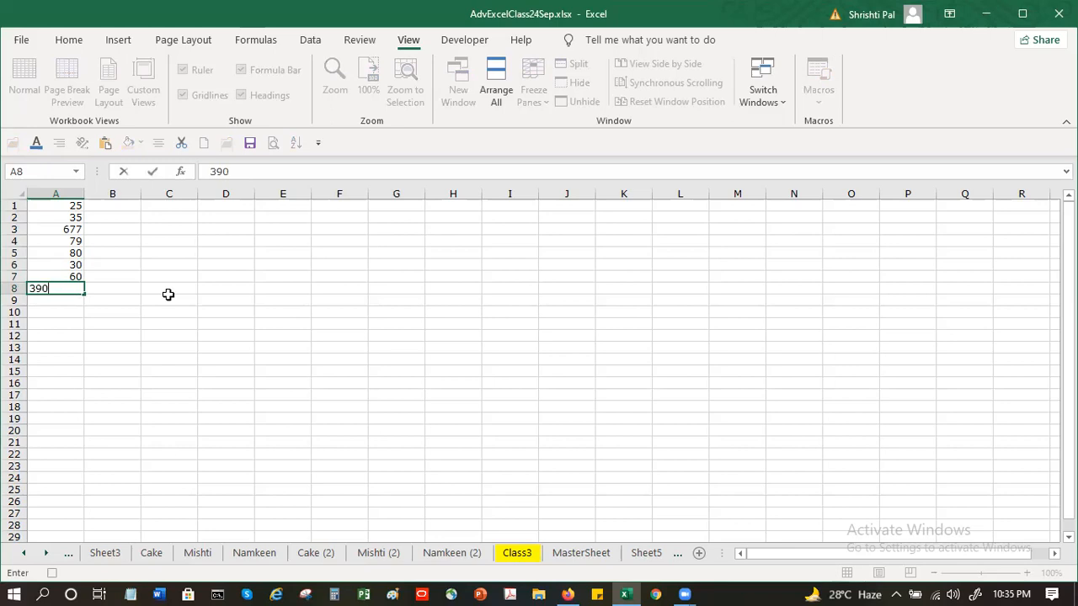
key("Return")
type("590")
key("Return")
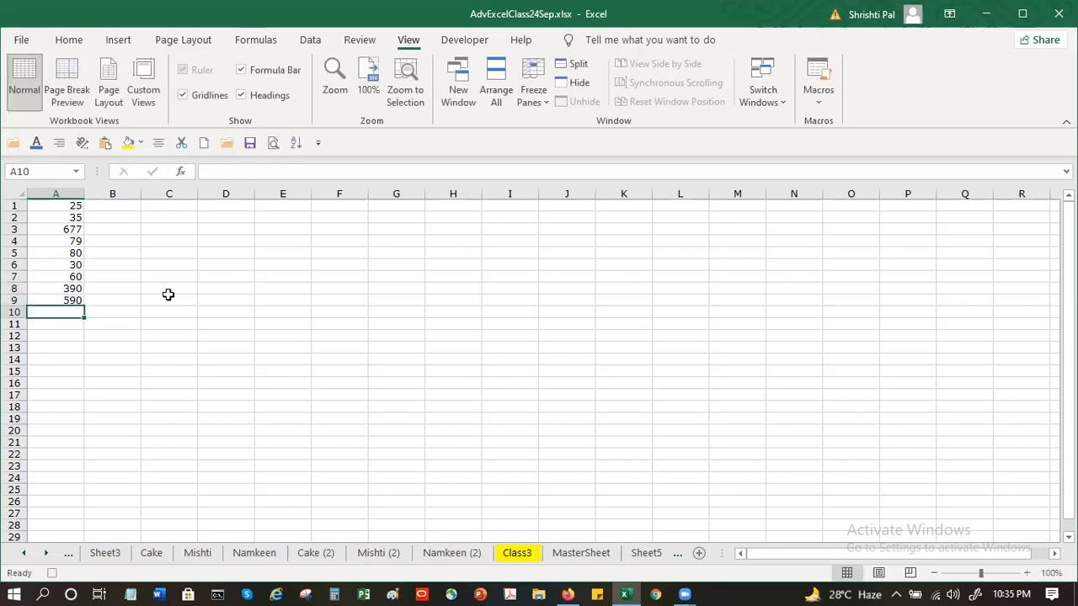
Total the numbers in A1 to A9 with AutoSum in cell A10.
left_click(69, 40)
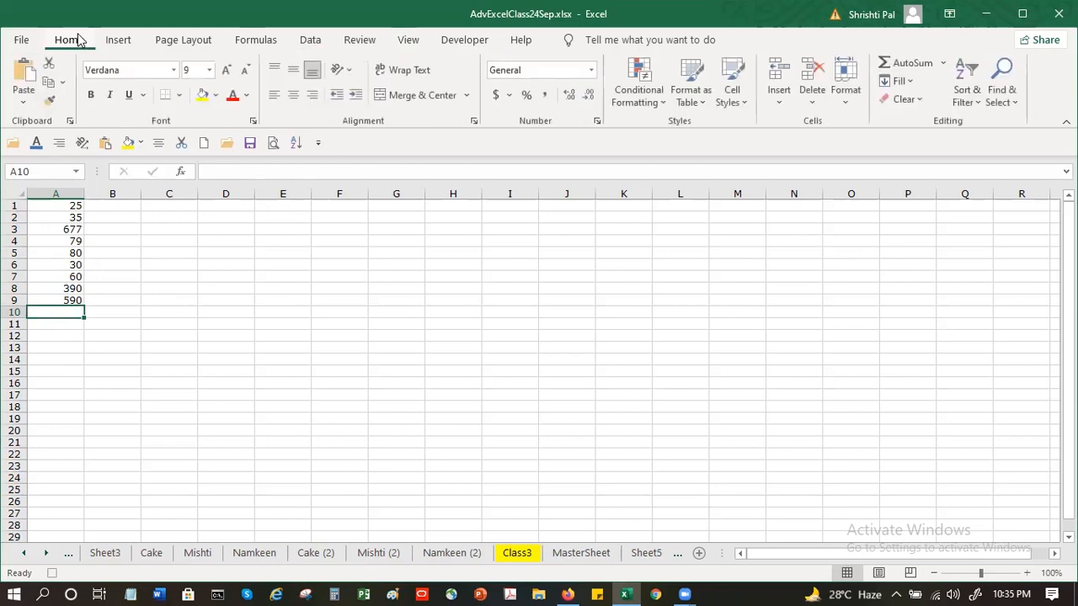
left_click(899, 64)
key("Return")
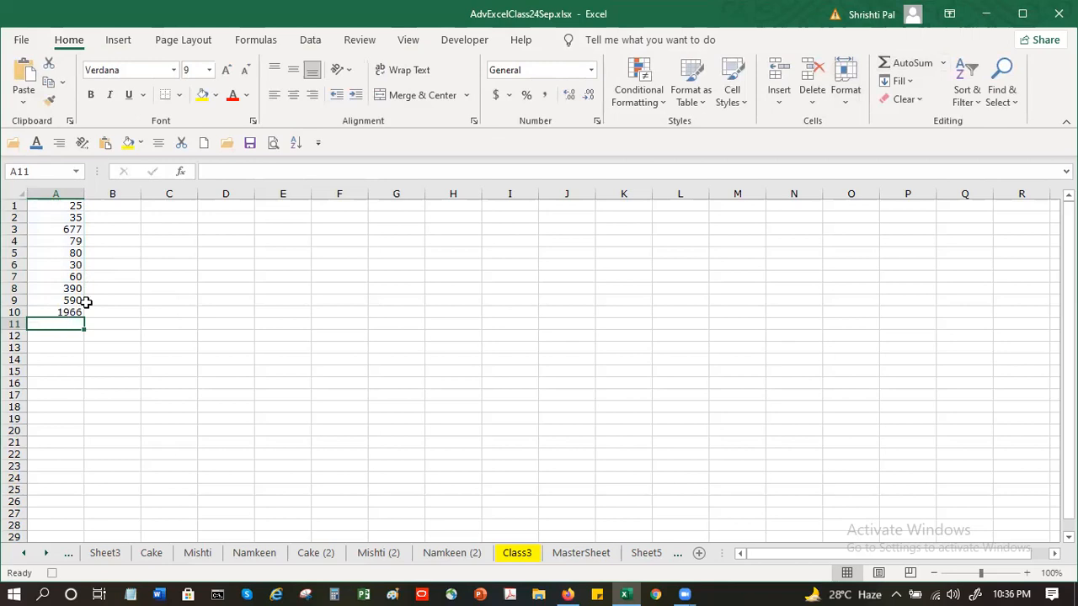
Stop recording Macro2.
left_click(409, 40)
left_click(819, 102)
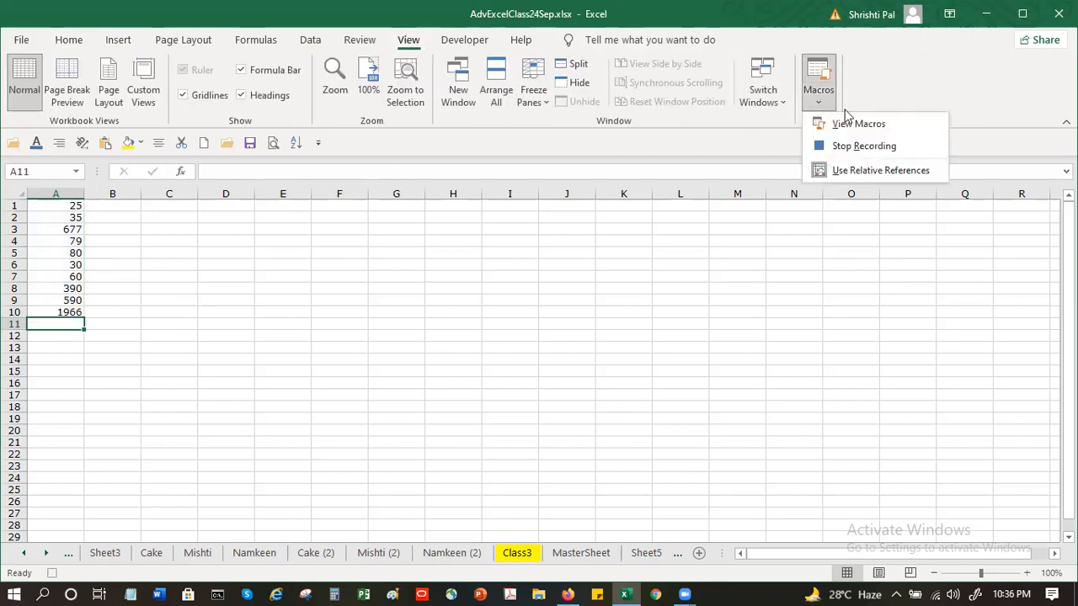
left_click(883, 147)
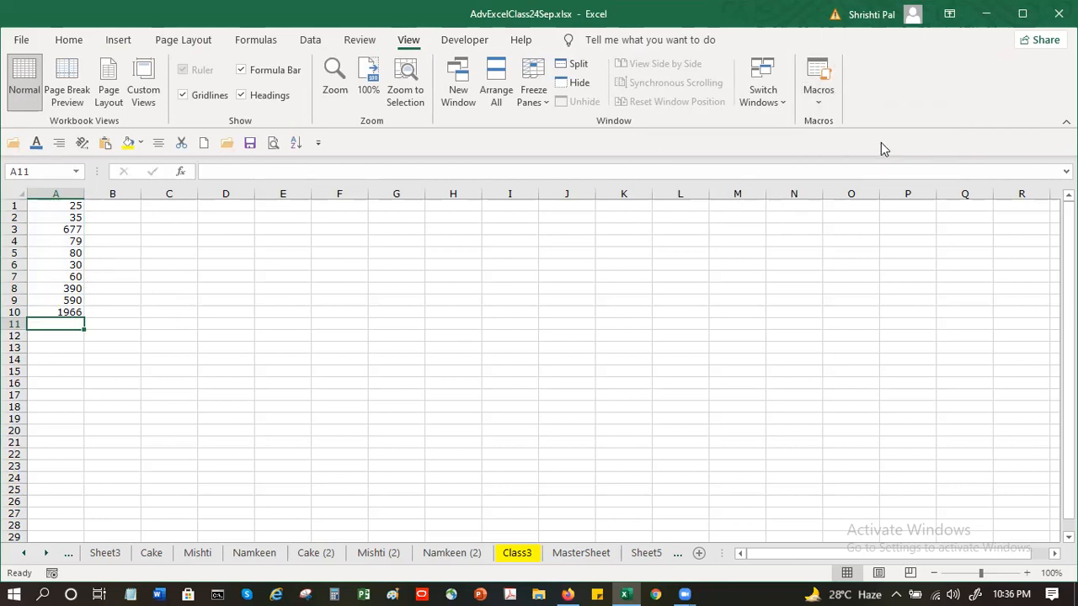
Run Macro2 with cell I3 as the starting cell.
left_click(496, 228)
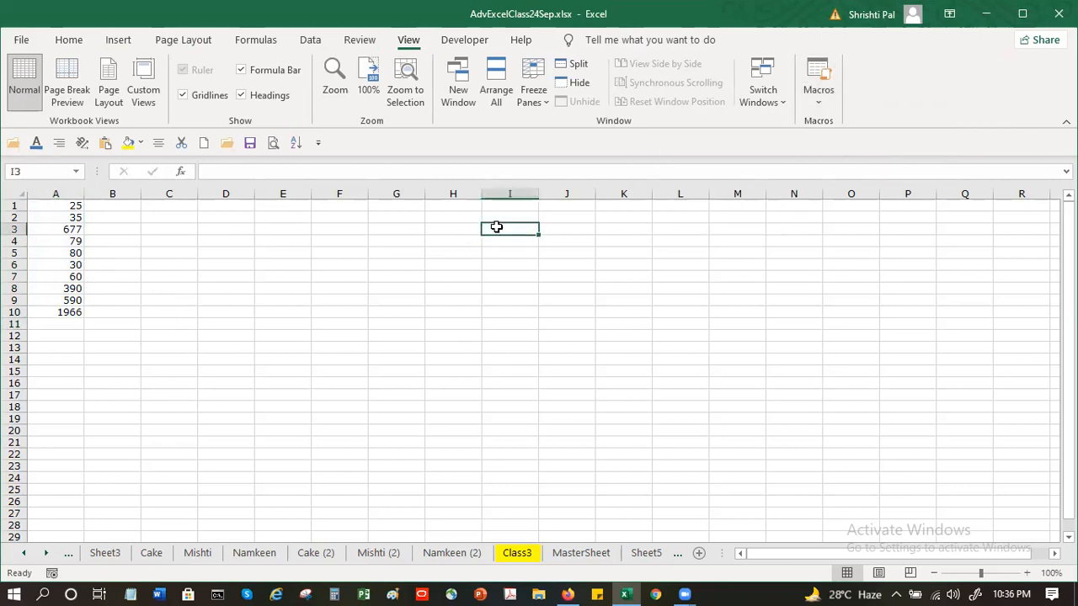
left_click(819, 94)
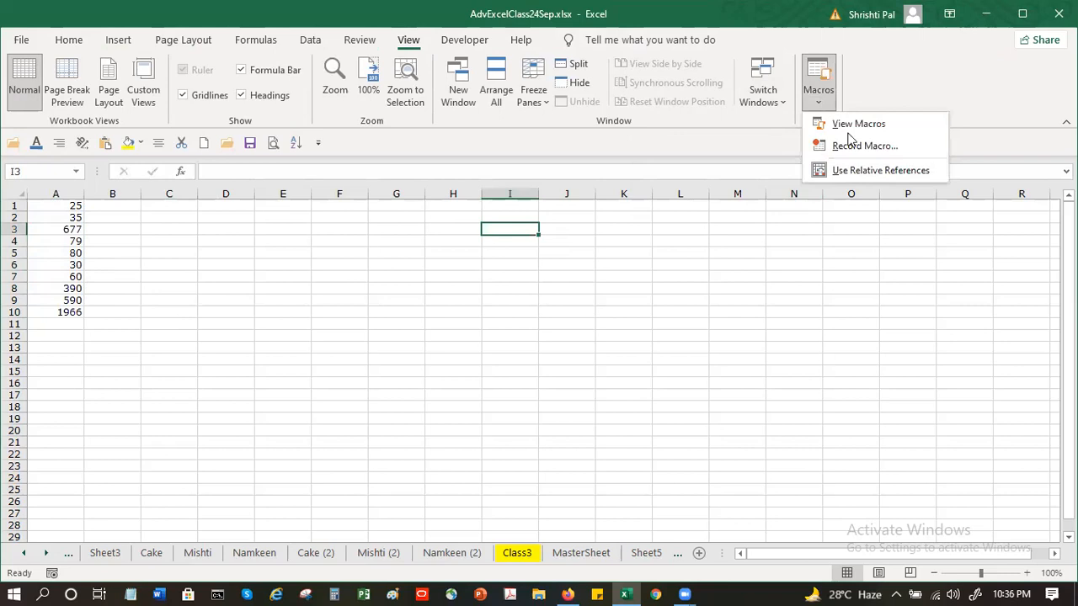
left_click(854, 128)
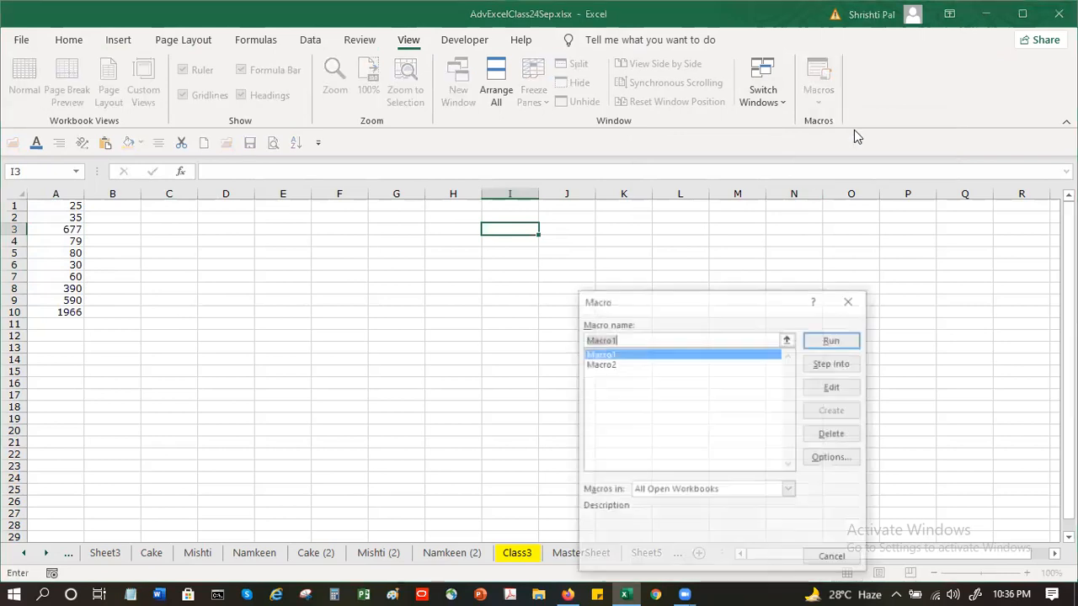
left_click(630, 366)
left_click(833, 340)
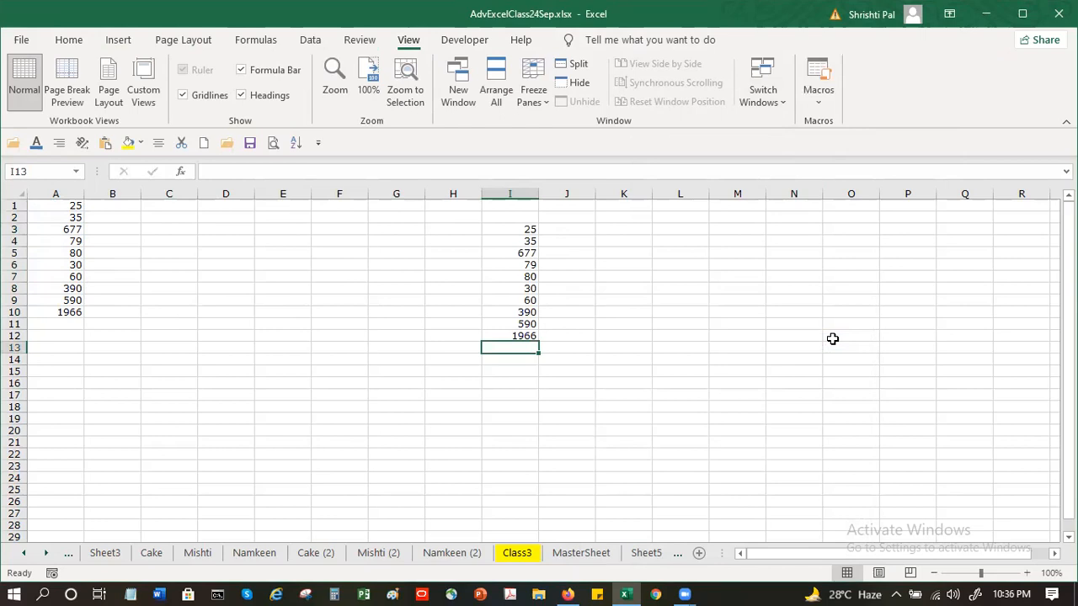
Run Macro2 again with cell O12 as the starting cell.
left_click(832, 338)
left_click(818, 95)
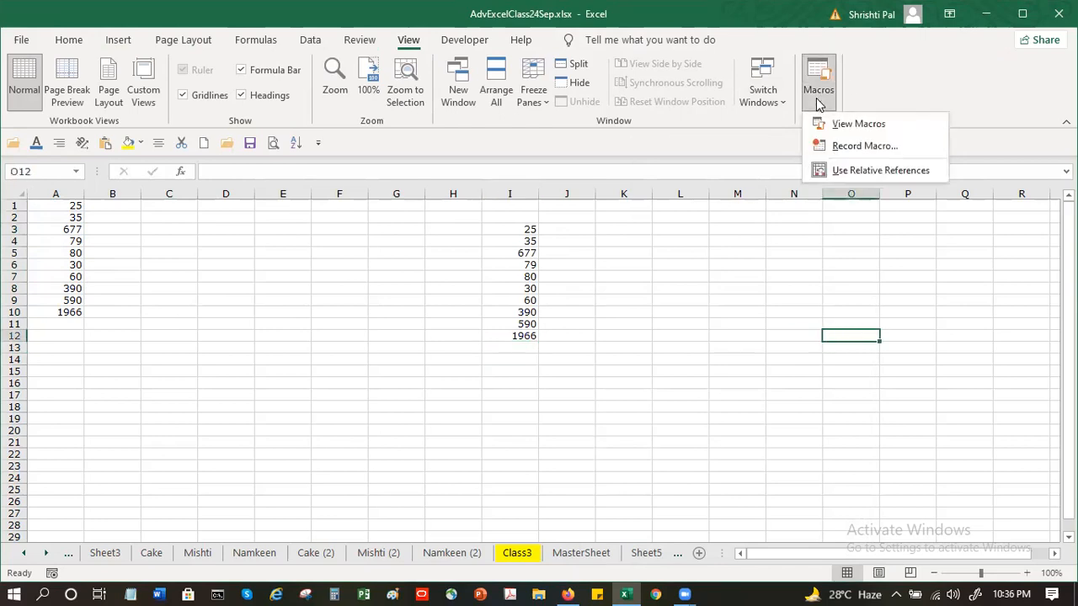
left_click(855, 128)
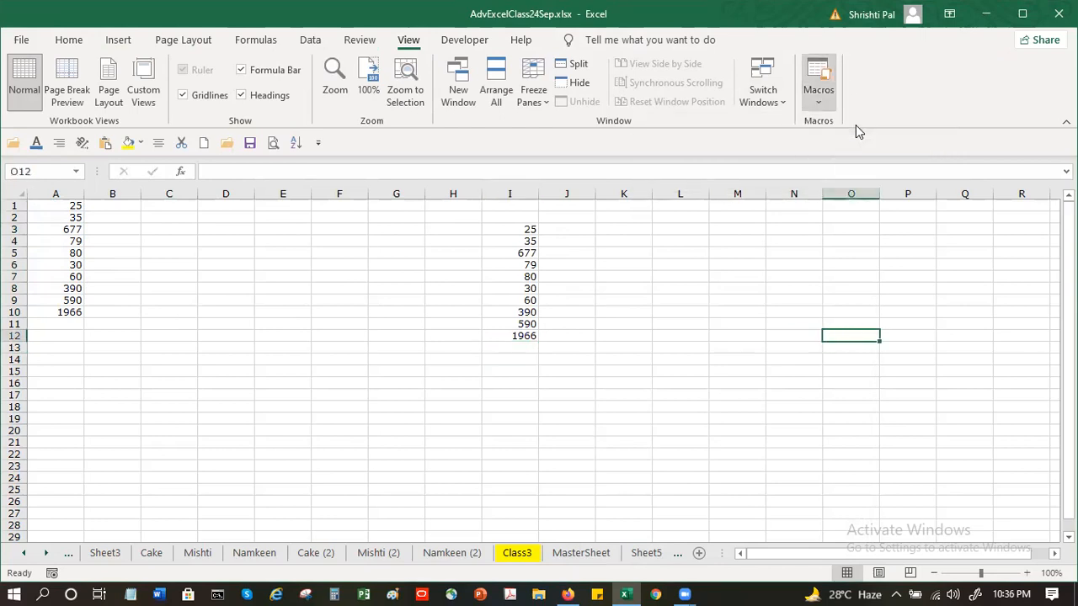
left_click(632, 363)
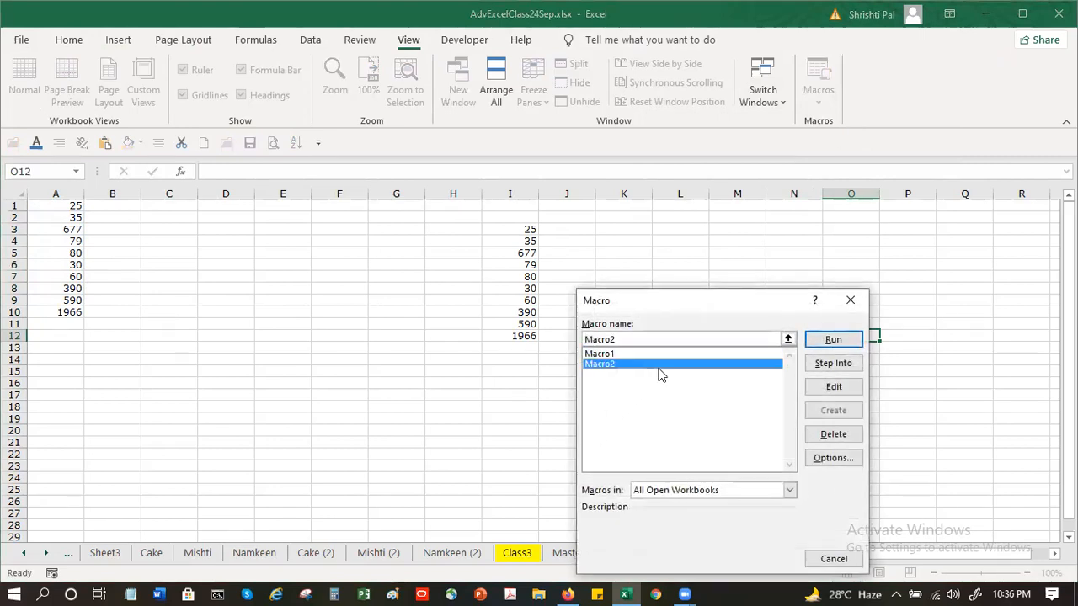
left_click(829, 344)
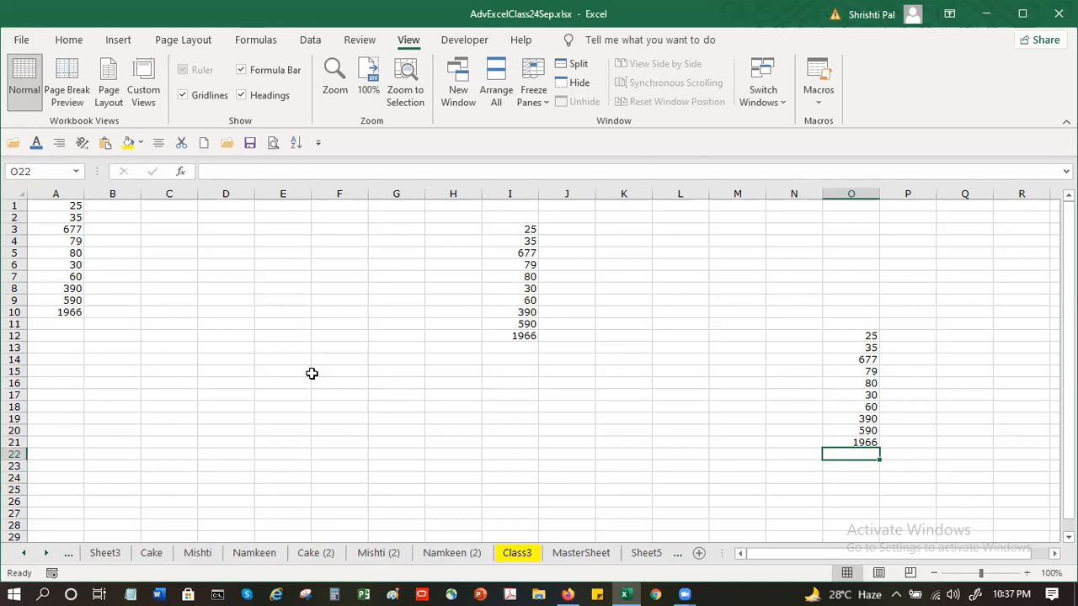
Add another blank worksheet and run Macro2 on it with cell G2 as the starting cell.
left_click(217, 241)
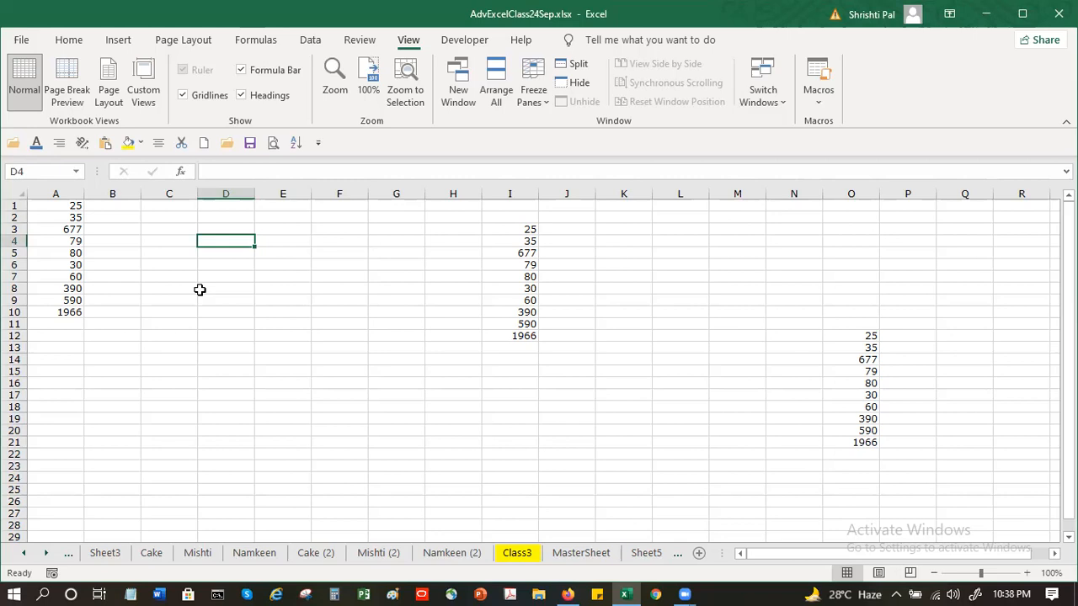
left_click(698, 552)
left_click(59, 230)
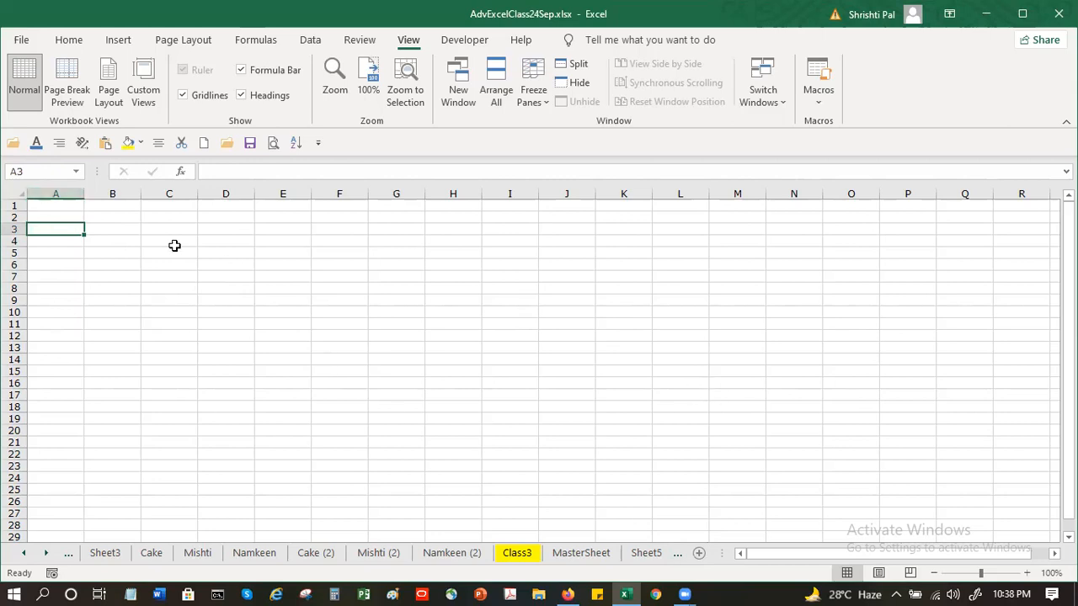
left_click(401, 217)
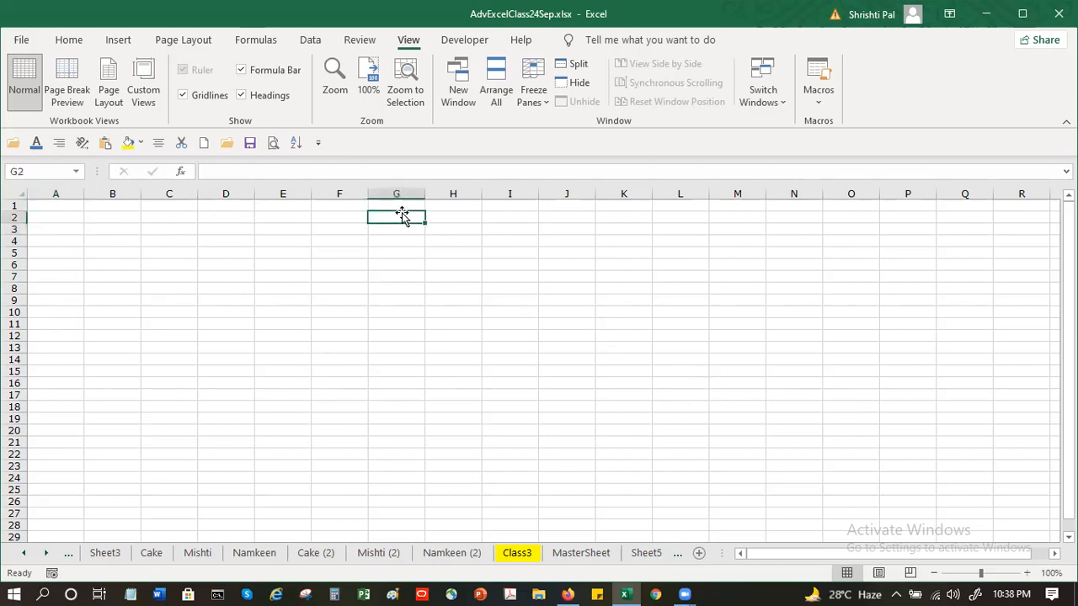
left_click(816, 99)
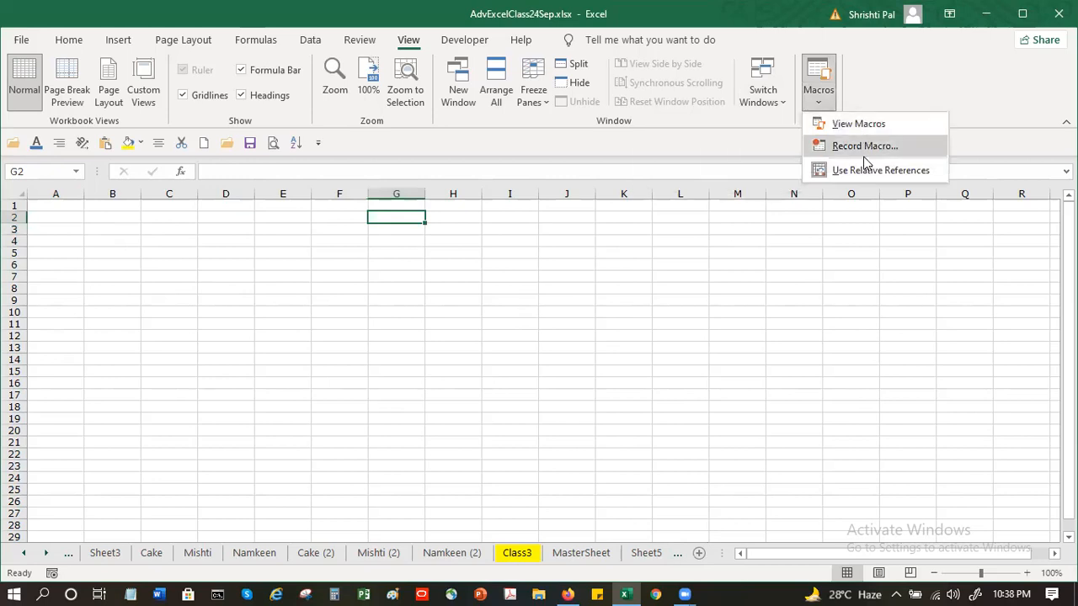
left_click(864, 128)
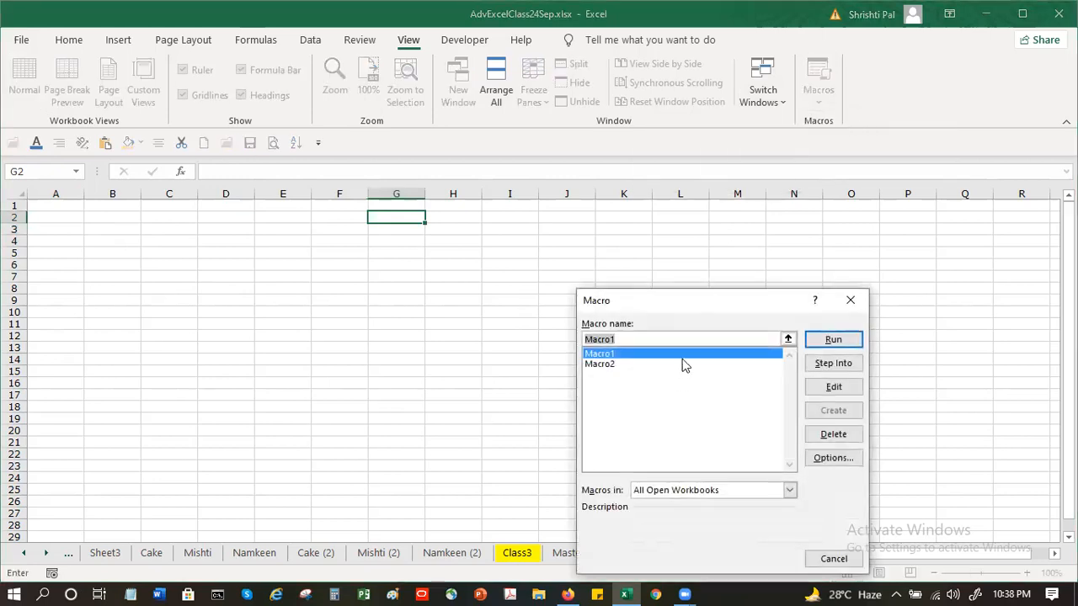
left_click(653, 363)
left_click(822, 340)
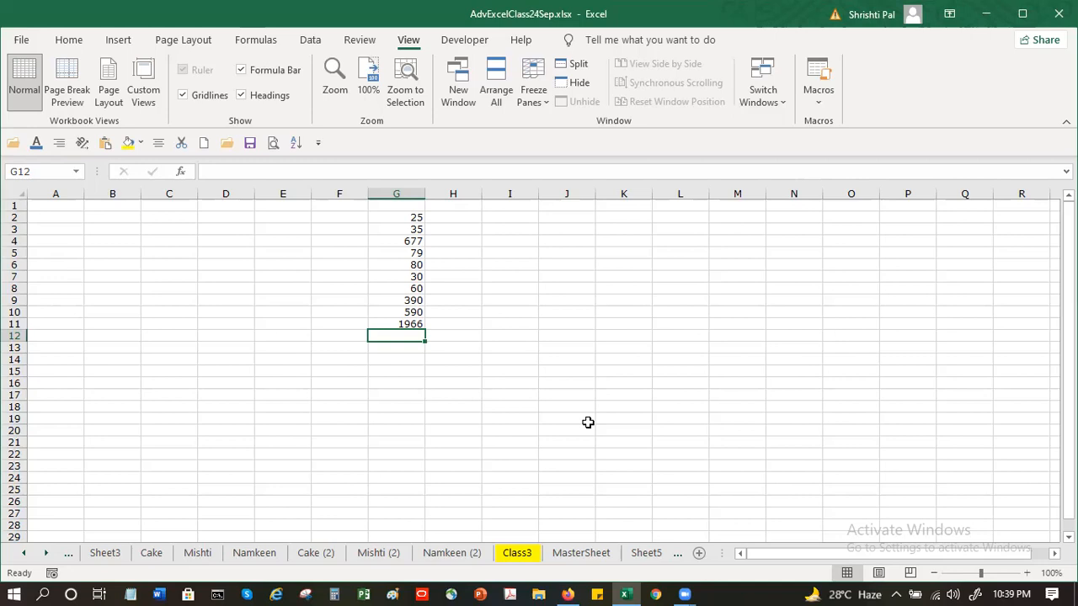
left_click(468, 348)
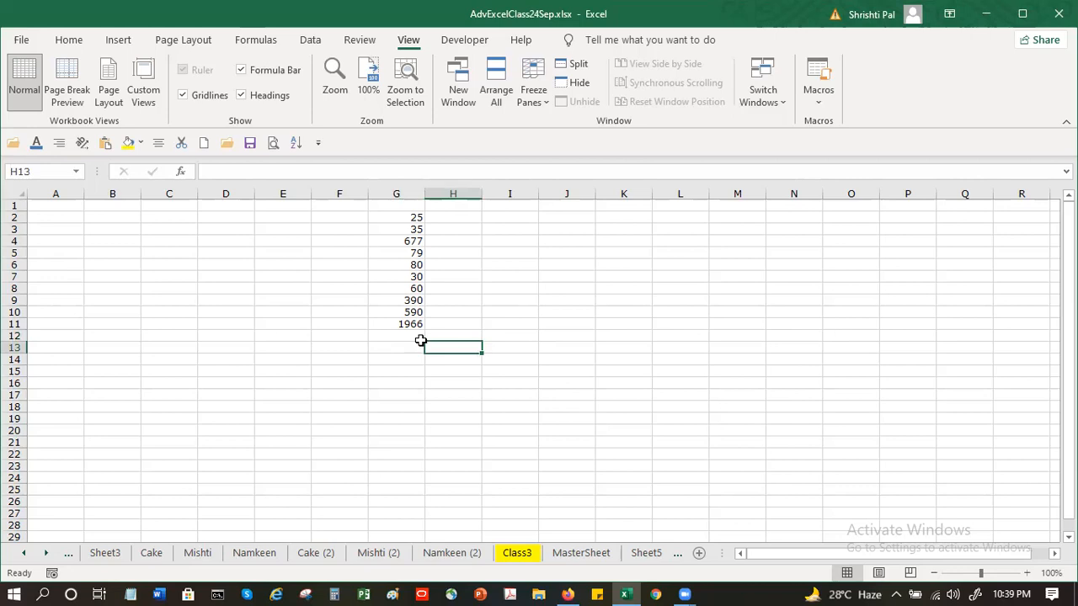
left_click(392, 338)
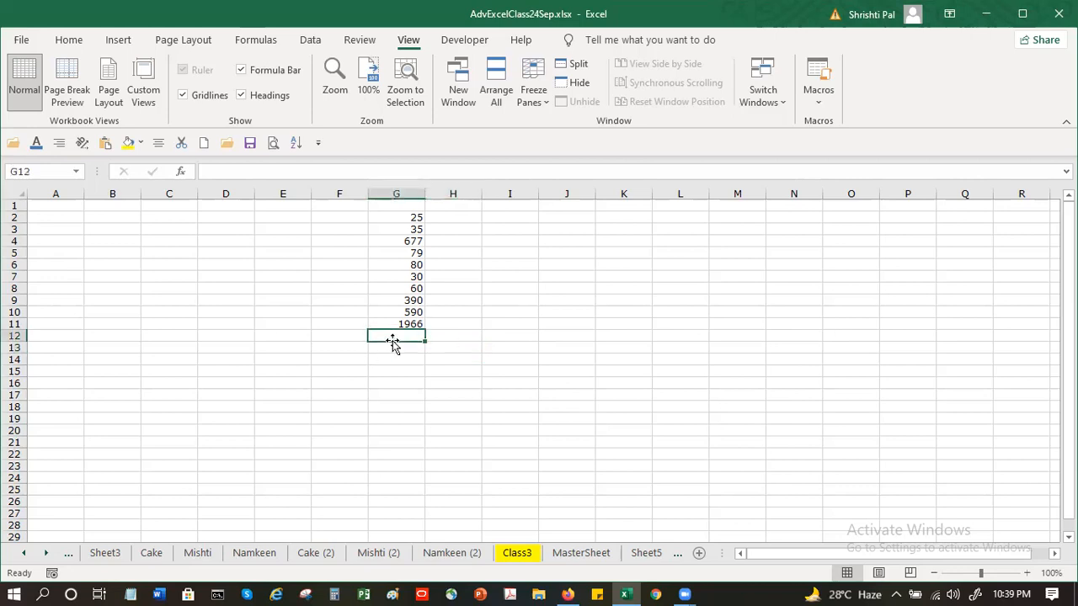
left_click(819, 99)
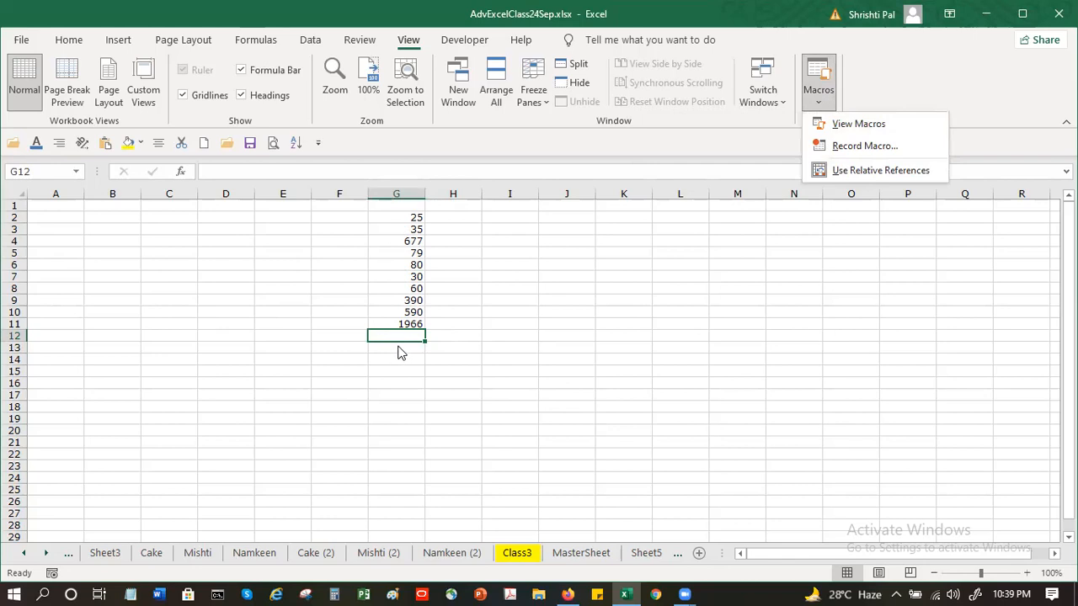
left_click(465, 377)
Run Macro1 on the same worksheet with cell H15 as the starting cell, then select cell D2.
left_click(459, 376)
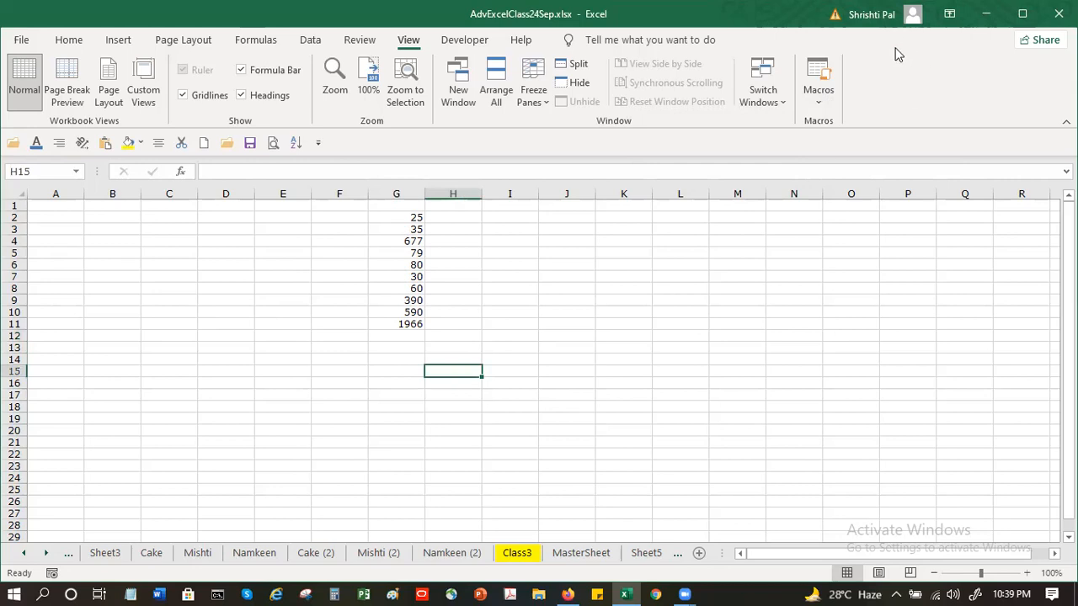
left_click(831, 98)
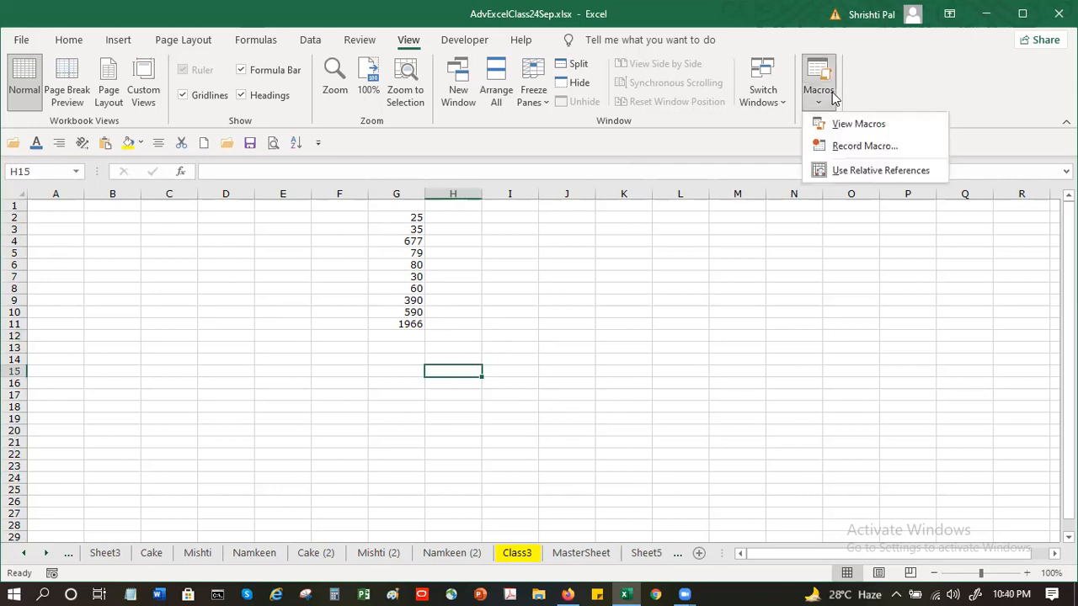
left_click(866, 124)
left_click(834, 340)
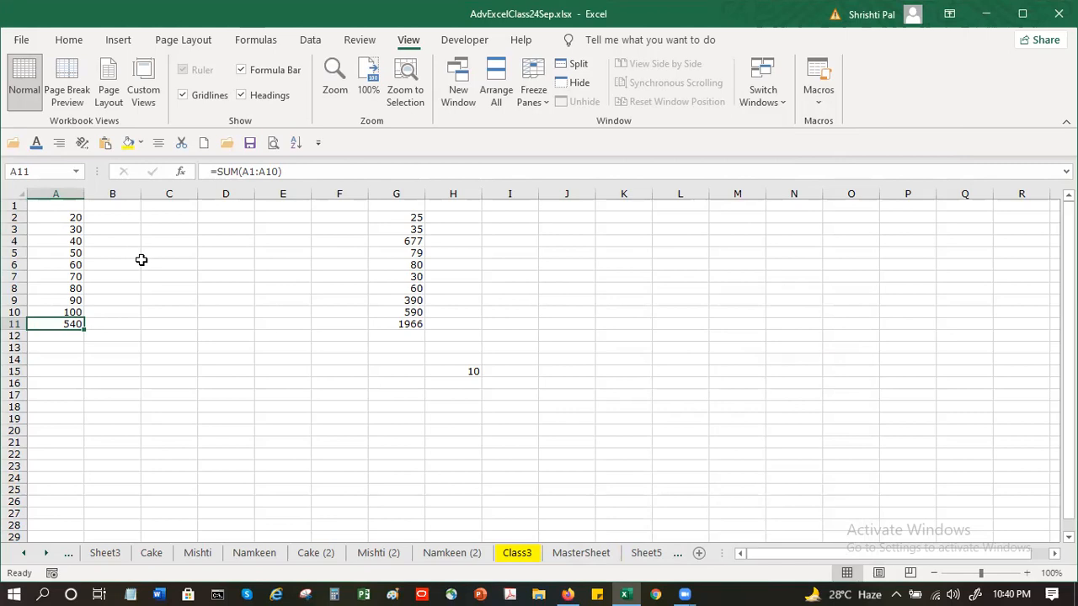
left_click(207, 217)
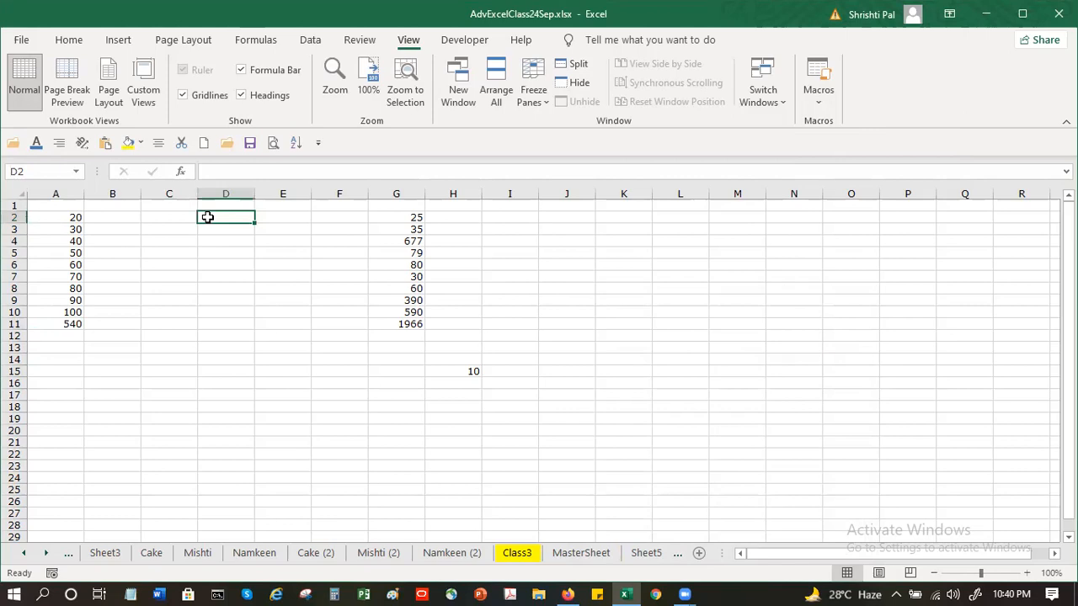
Draw a form-control button over cells D2:E3 and try to assign it a macro named Run Macro.
left_click(469, 39)
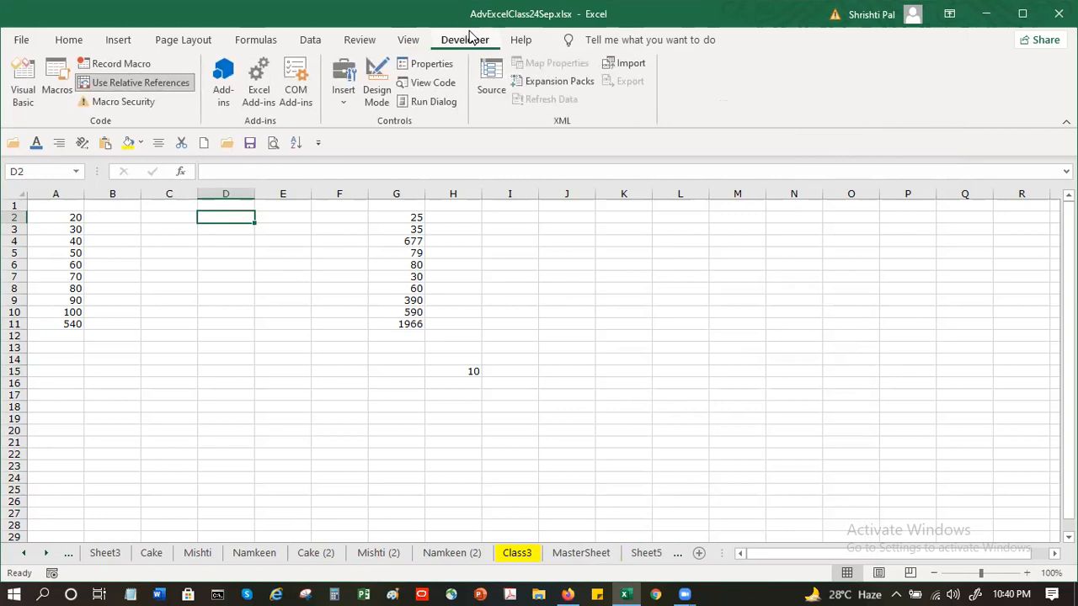
left_click(344, 100)
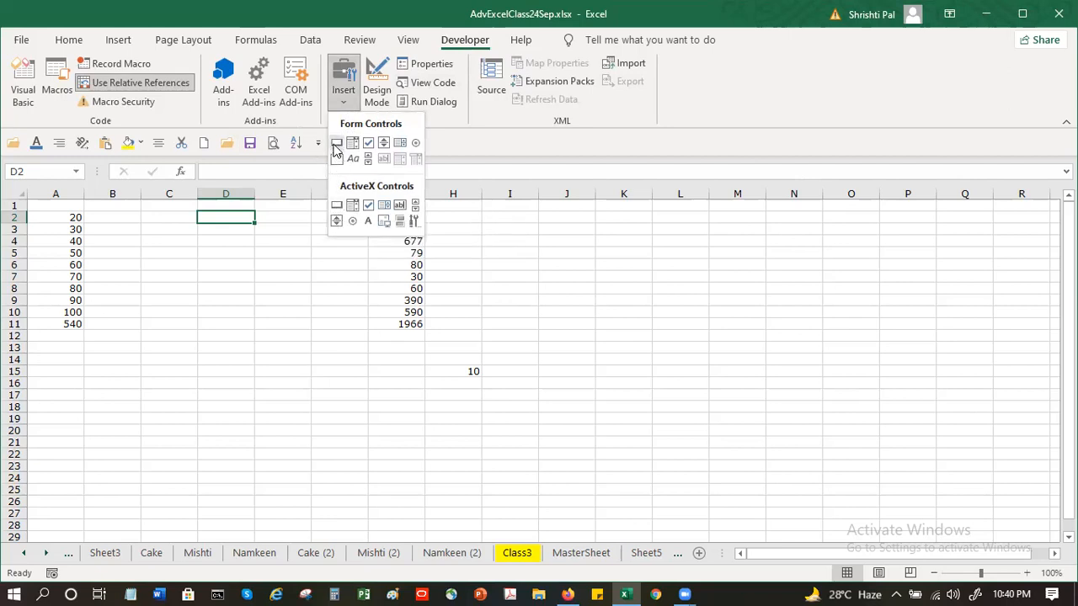
left_click(336, 145)
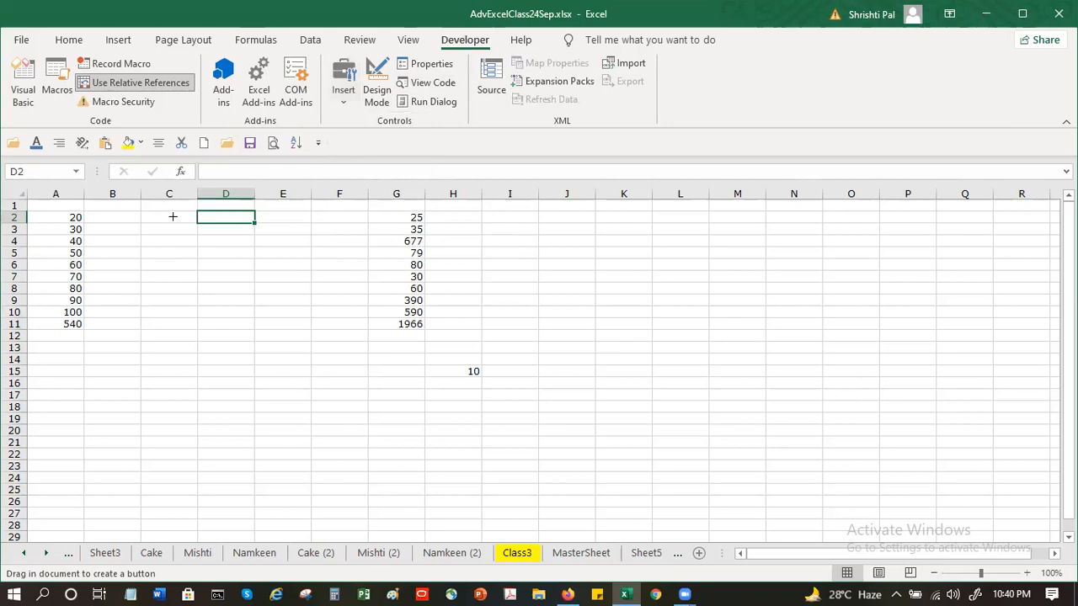
left_click_drag(198, 212, 275, 231)
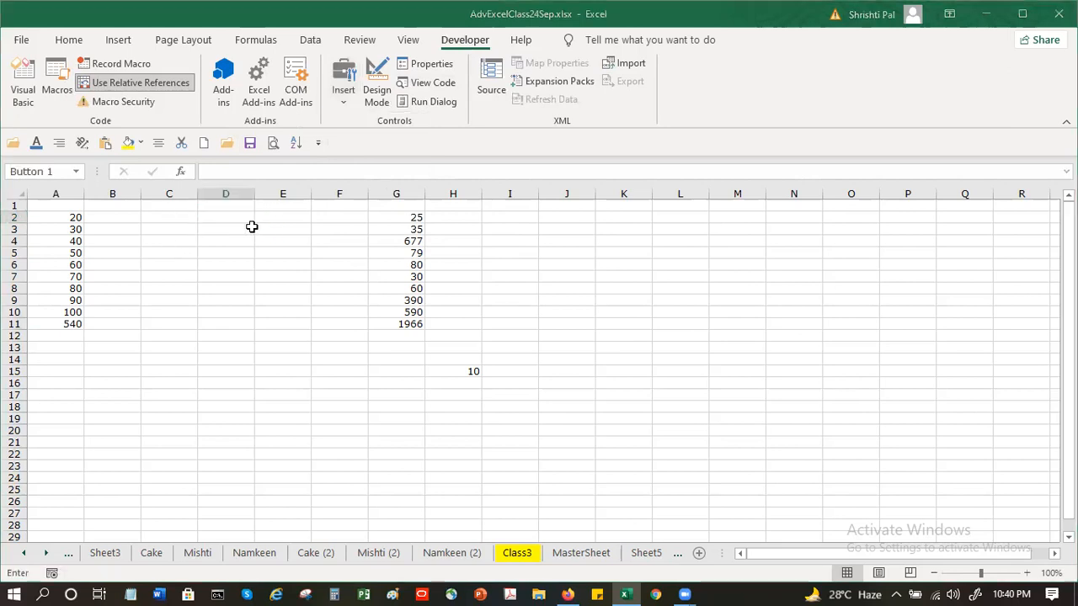
type("Run Macro")
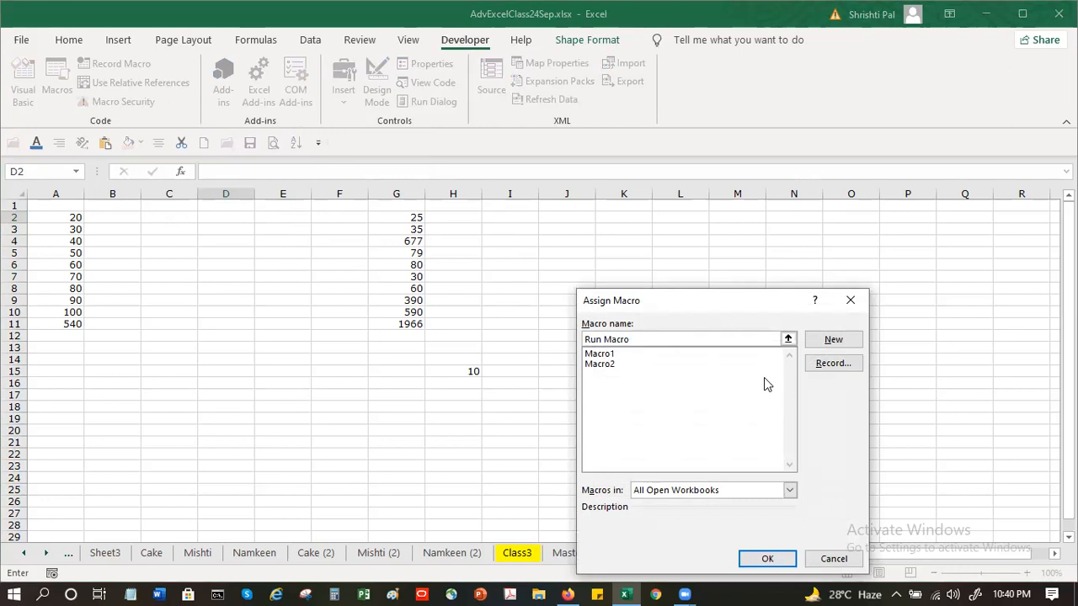
left_click(767, 560)
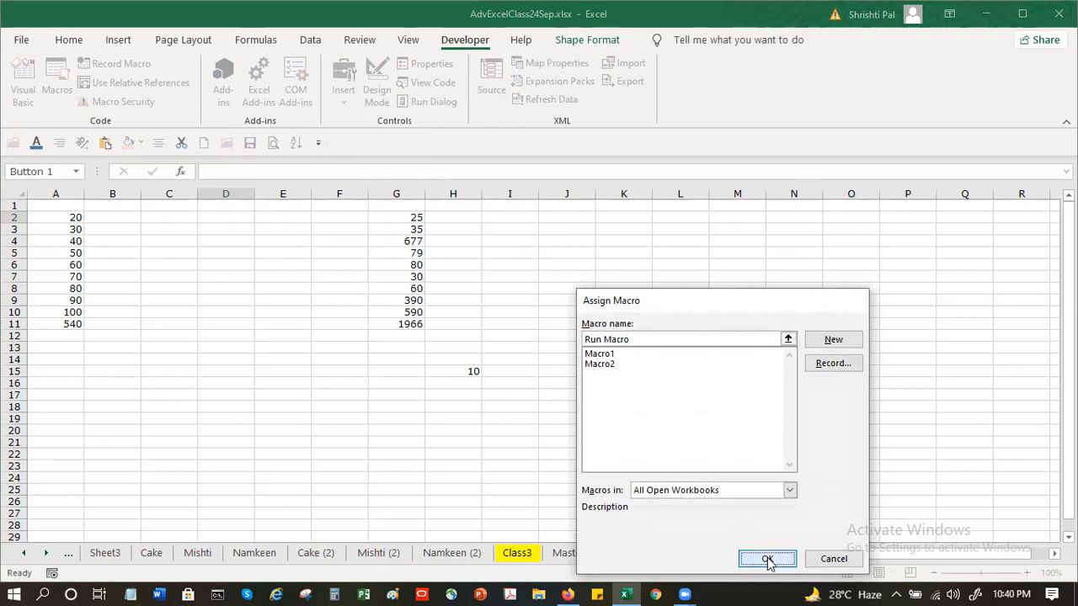
Assign Macro2 to the new button and run it with cell D6 as the starting cell.
left_click(552, 345)
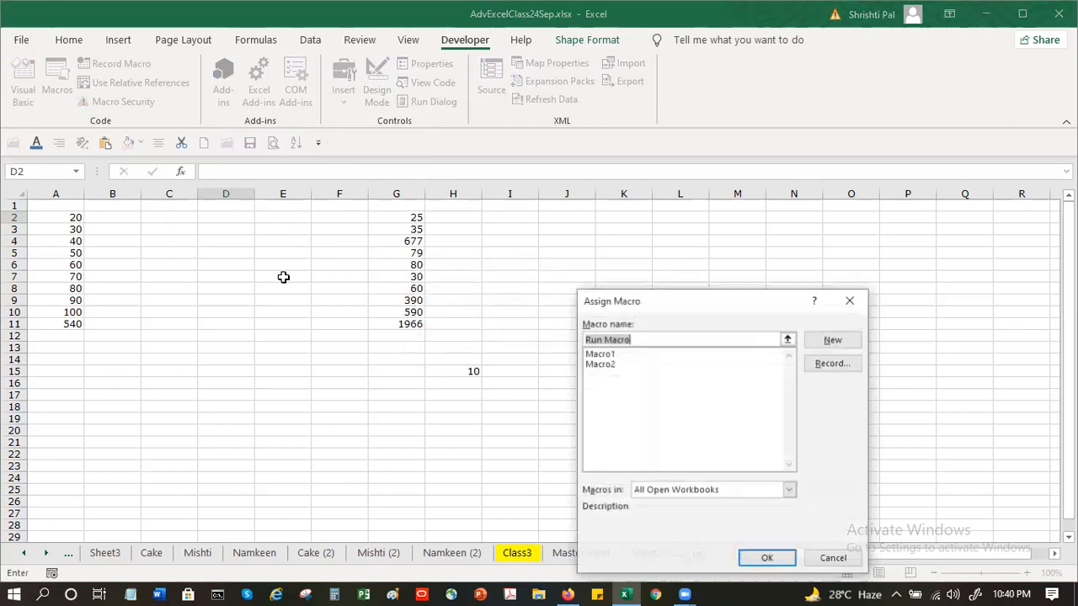
left_click(650, 354)
left_click(653, 364)
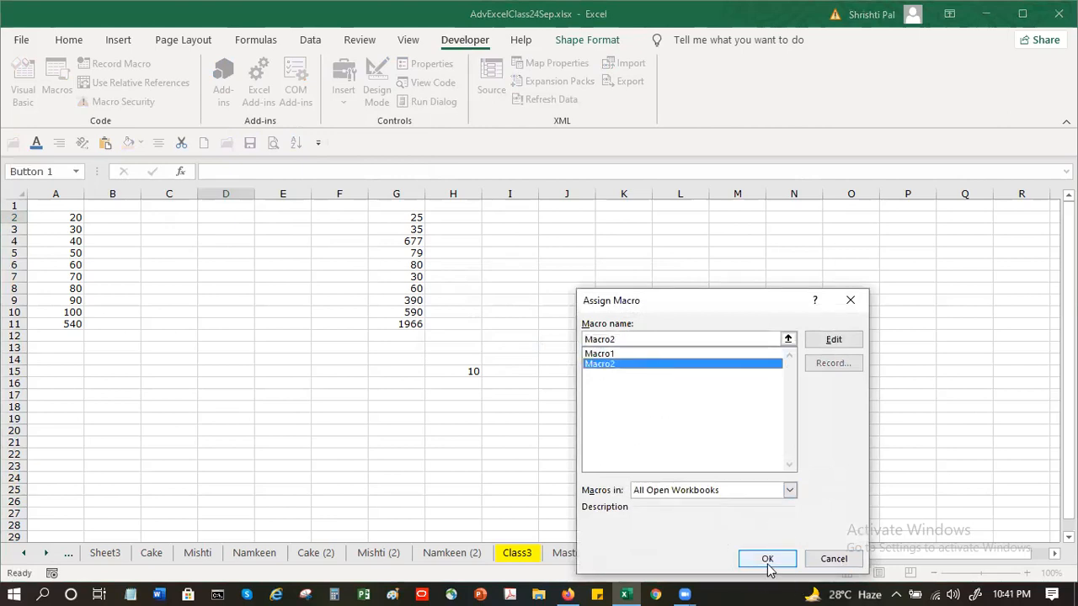
left_click(768, 560)
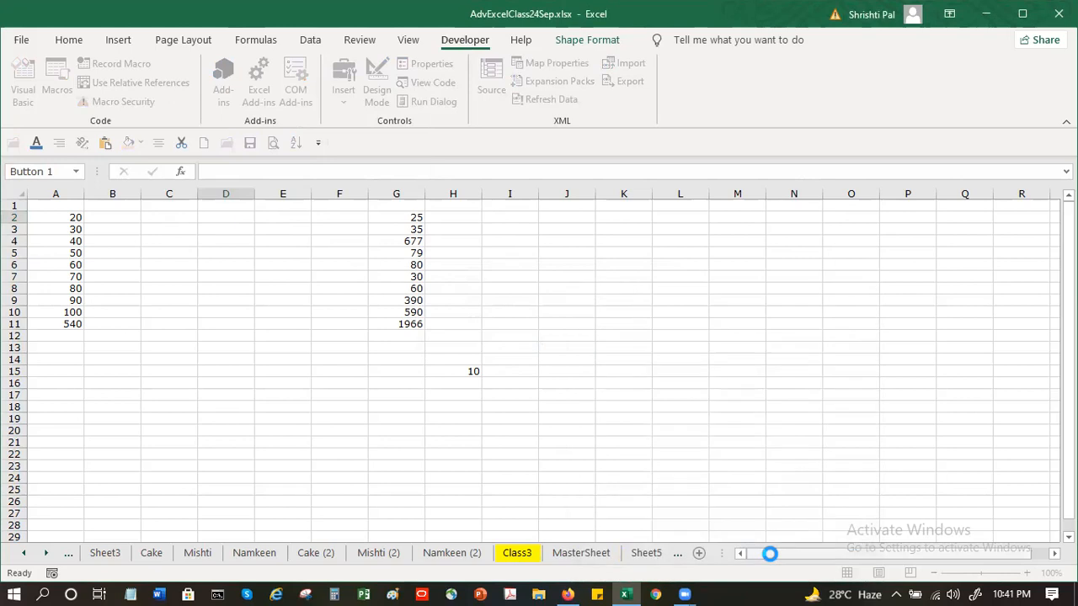
left_click(211, 264)
left_click(224, 231)
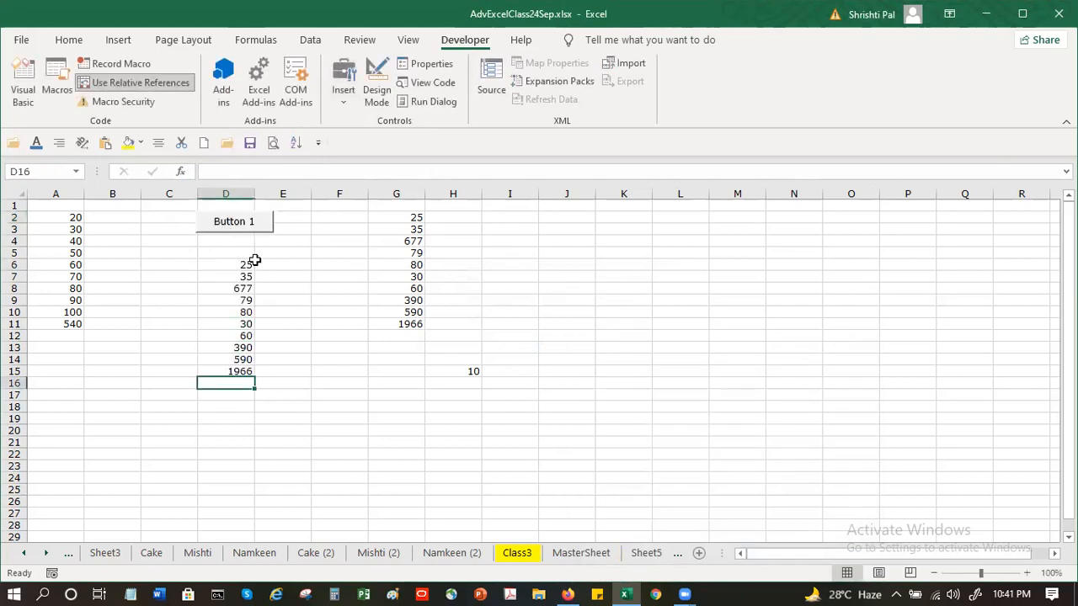
Change the button's label to Run Macro2.
right_click(247, 228)
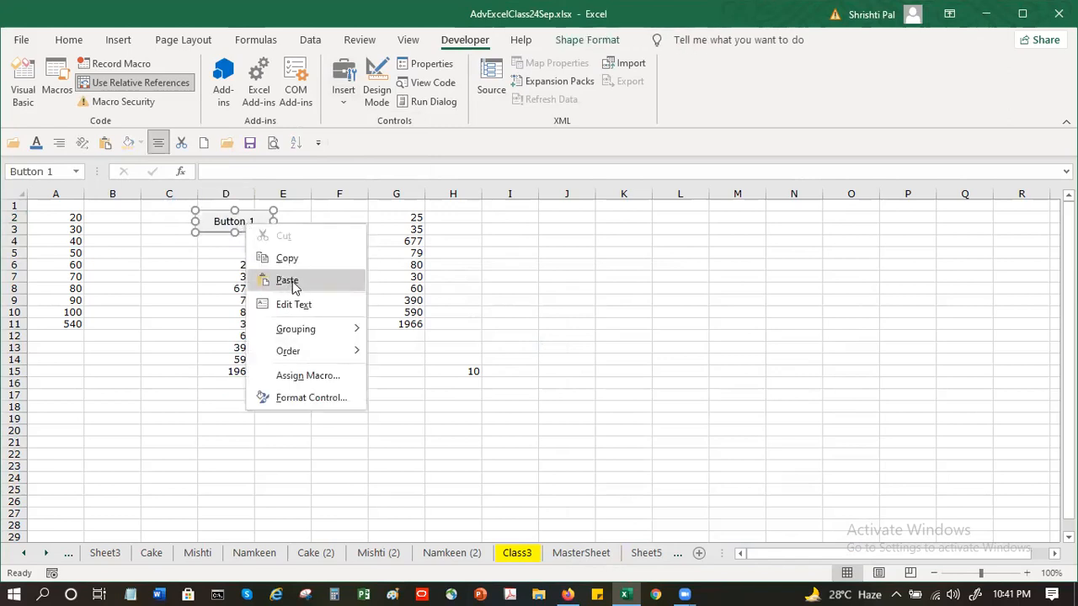
left_click(299, 304)
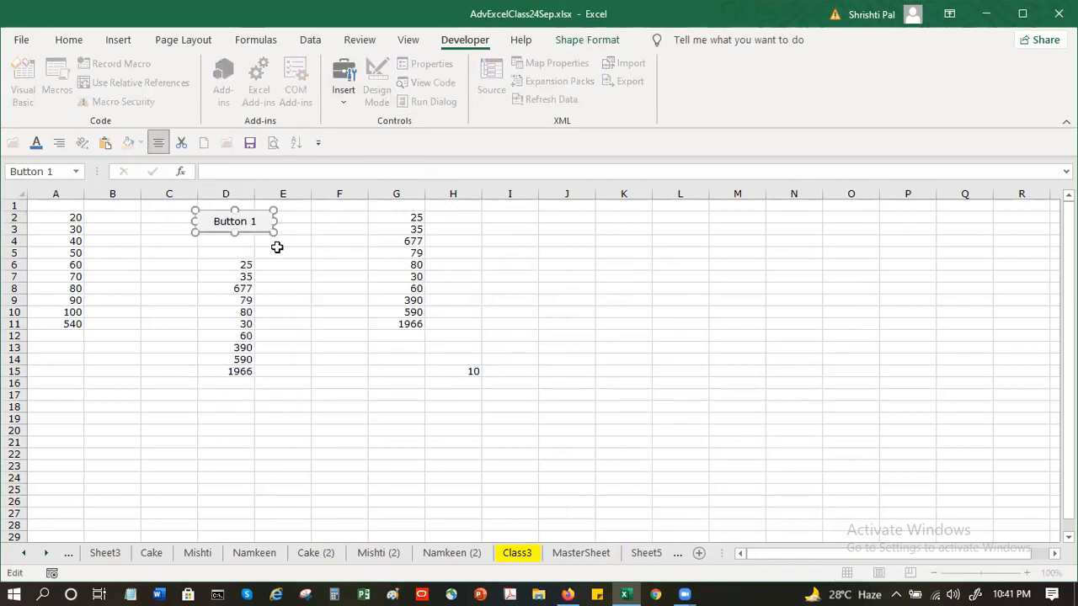
key("ctrl+a")
type("Run Macro2")
key("Escape")
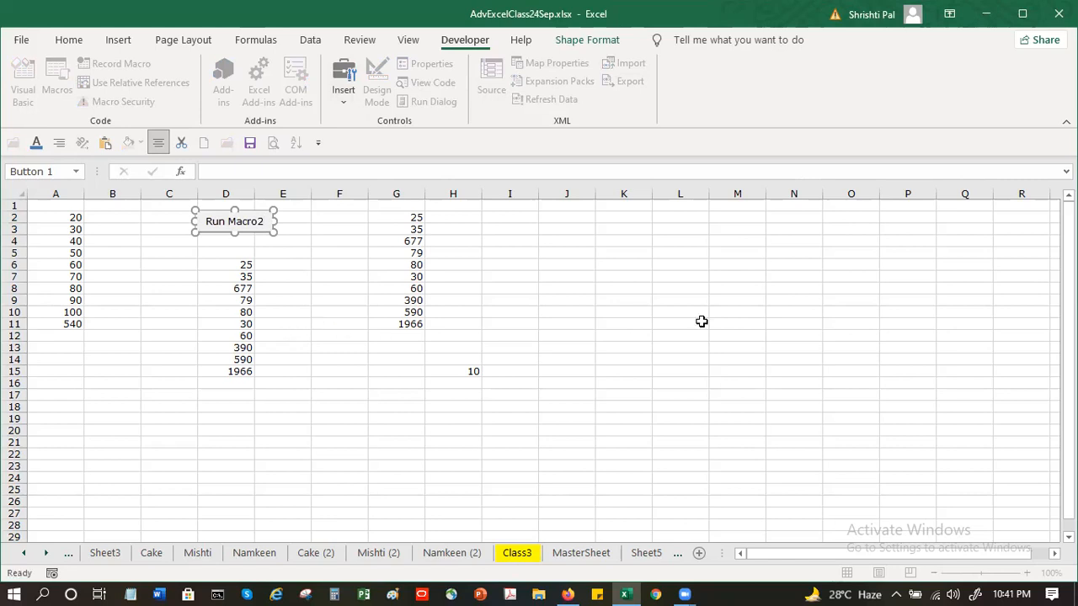
Run Macro2 from the worksheet button with cell L11 as the starting cell, and again from cell F7.
left_click(706, 322)
left_click(235, 217)
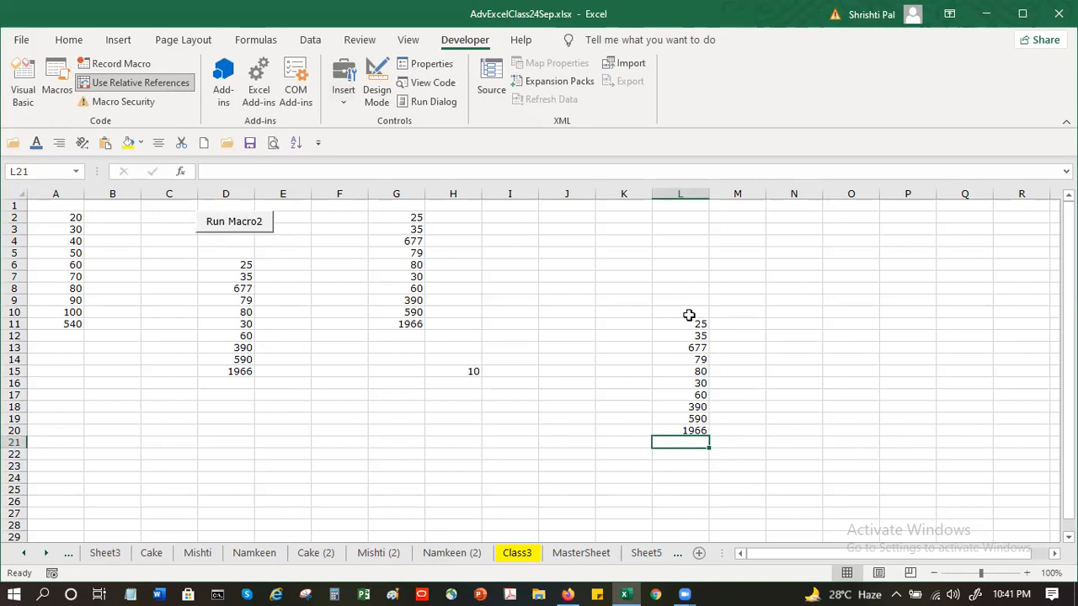
left_click_drag(657, 300, 700, 470)
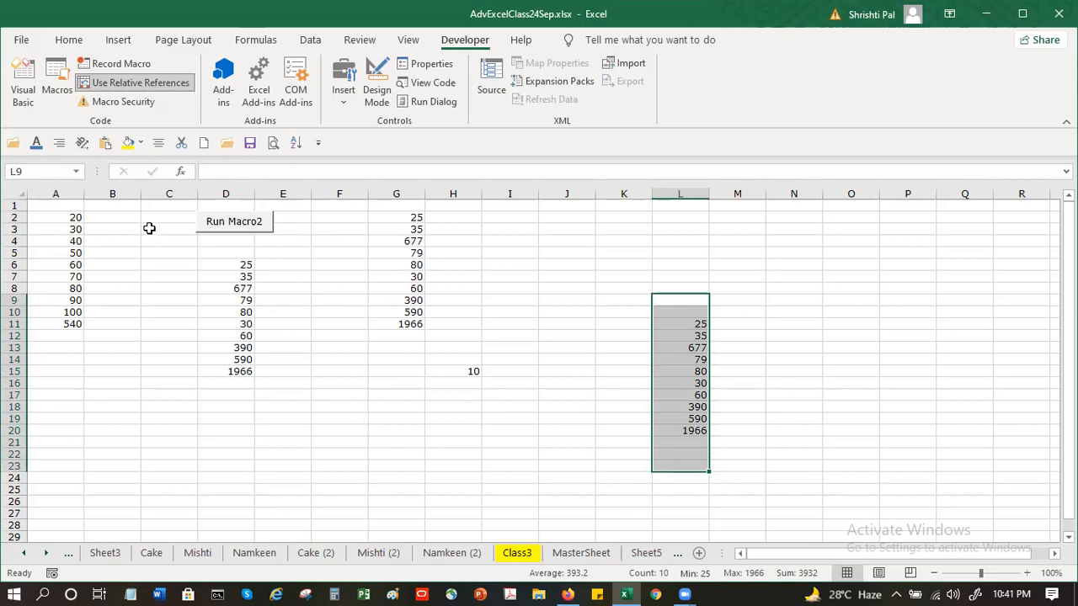
left_click_drag(60, 210, 47, 373)
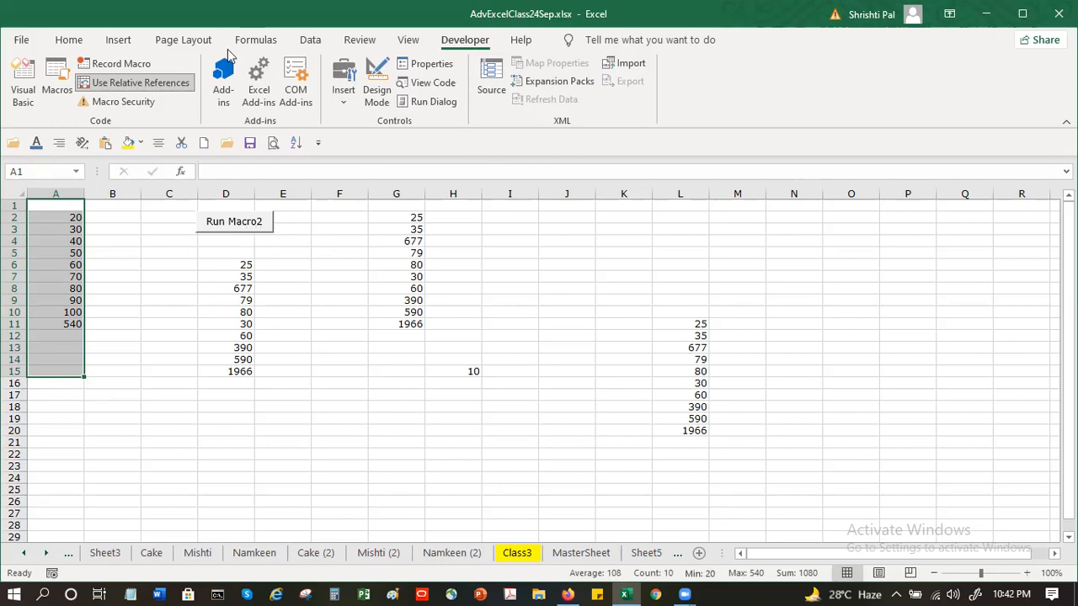
left_click(332, 281)
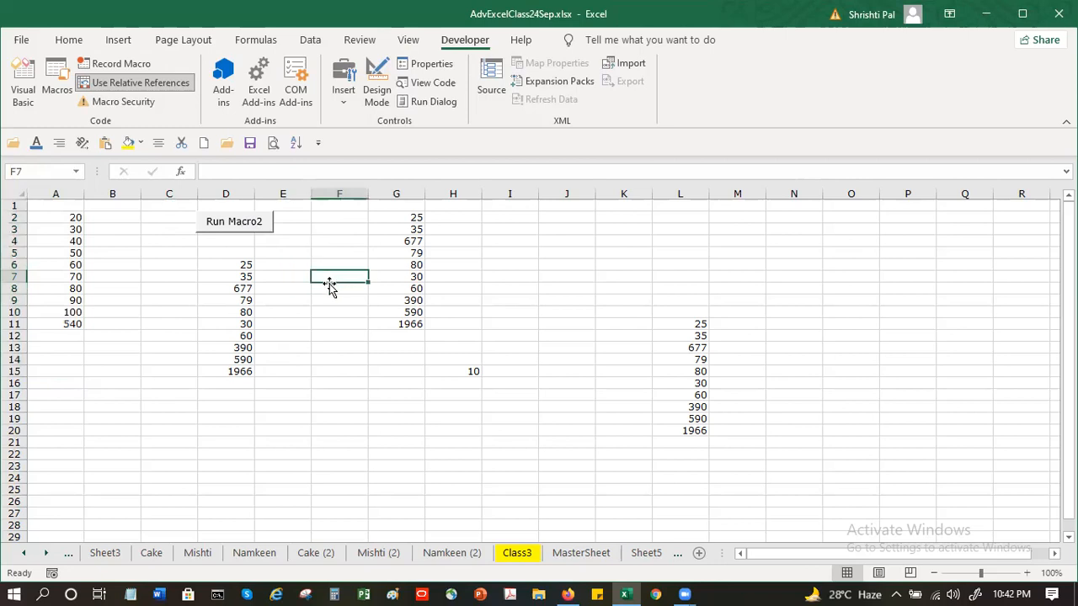
left_click(244, 231)
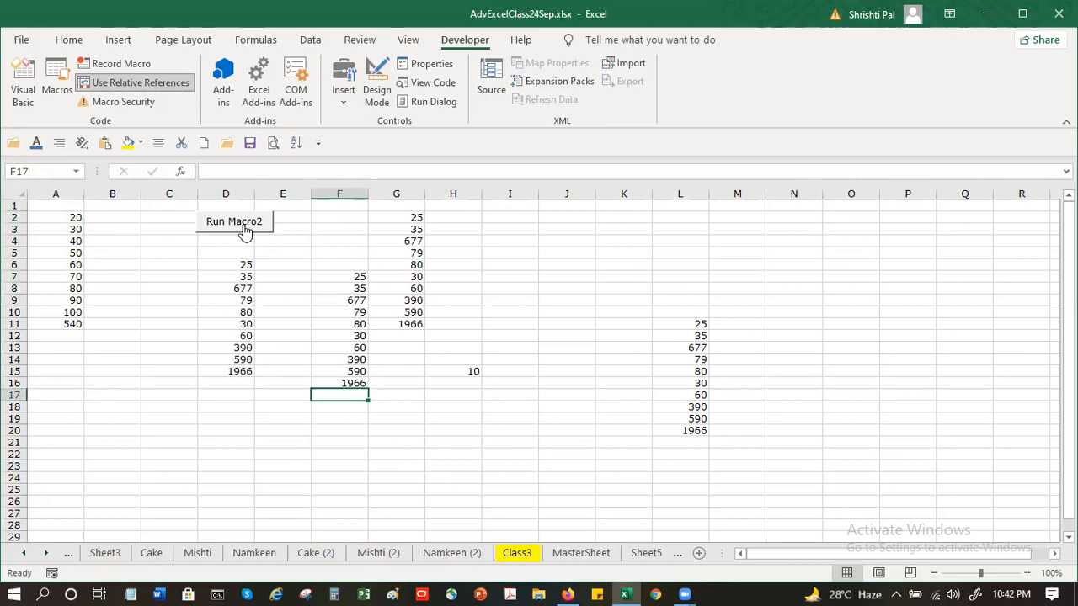
Replace the button's label text with Do Sum.
right_click(244, 231)
left_click(309, 305)
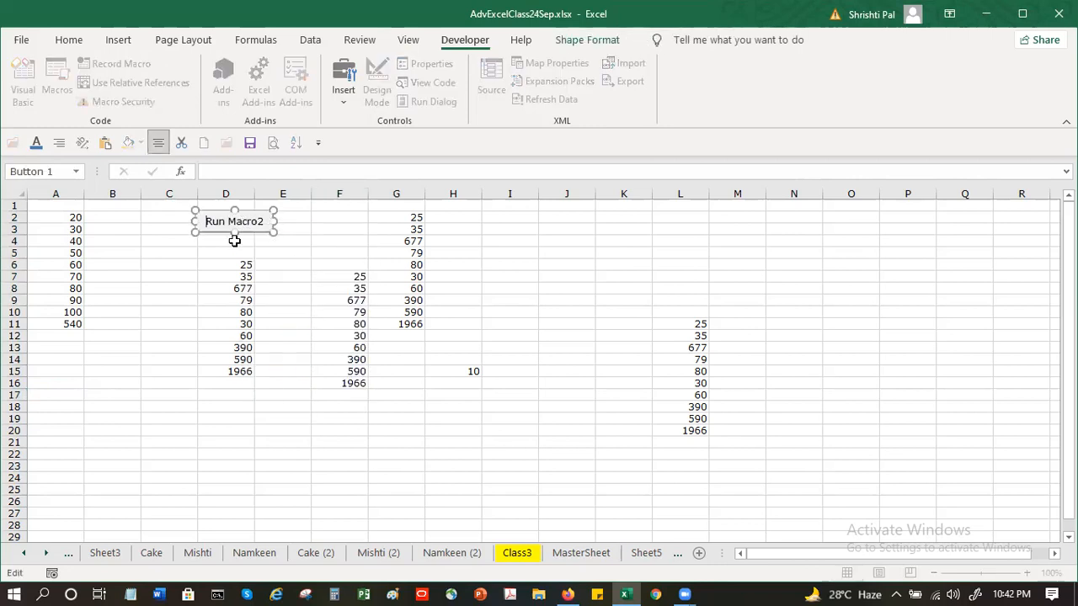
left_click_drag(238, 221, 275, 222)
key("BackSpace")
key("BackSpace")
key("BackSpace")
key("BackSpace")
key("BackSpace")
key("BackSpace")
type("Do Sum")
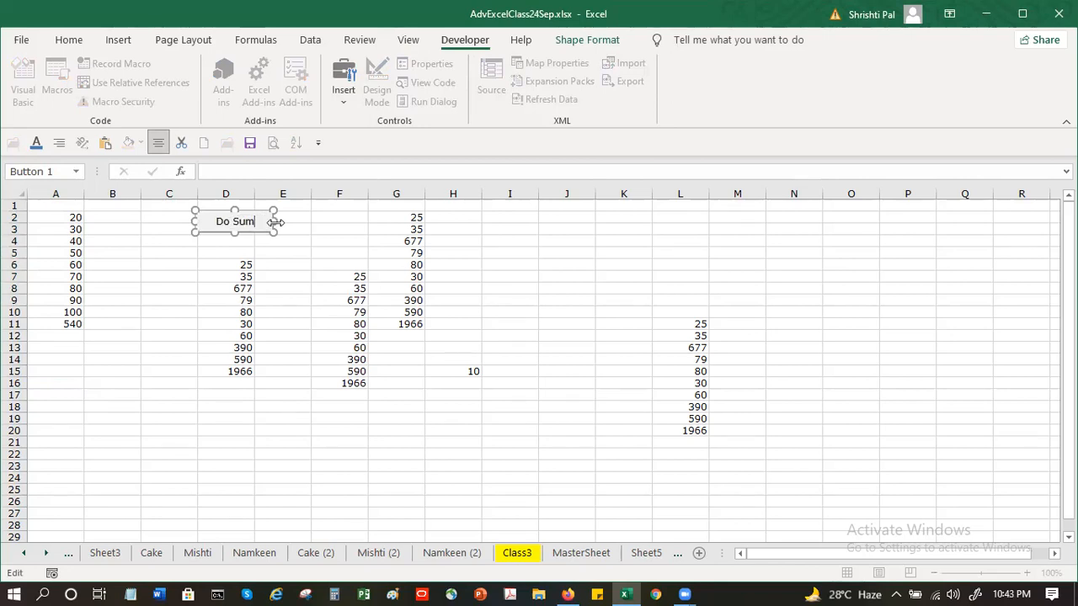
left_click(306, 419)
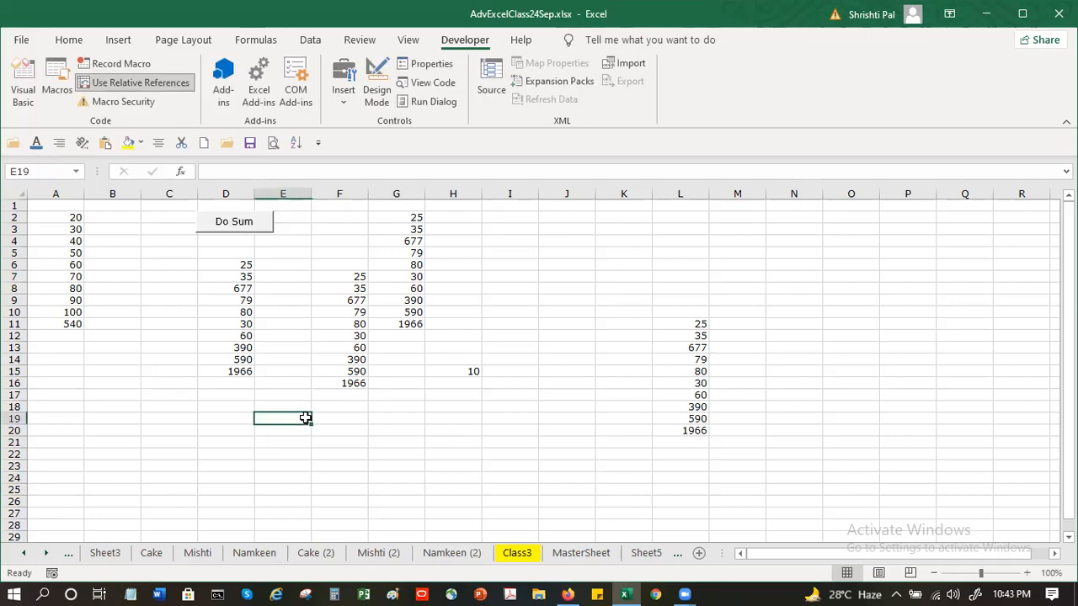
Relabel the button near cell D2 as Enter Nos.
right_click(234, 227)
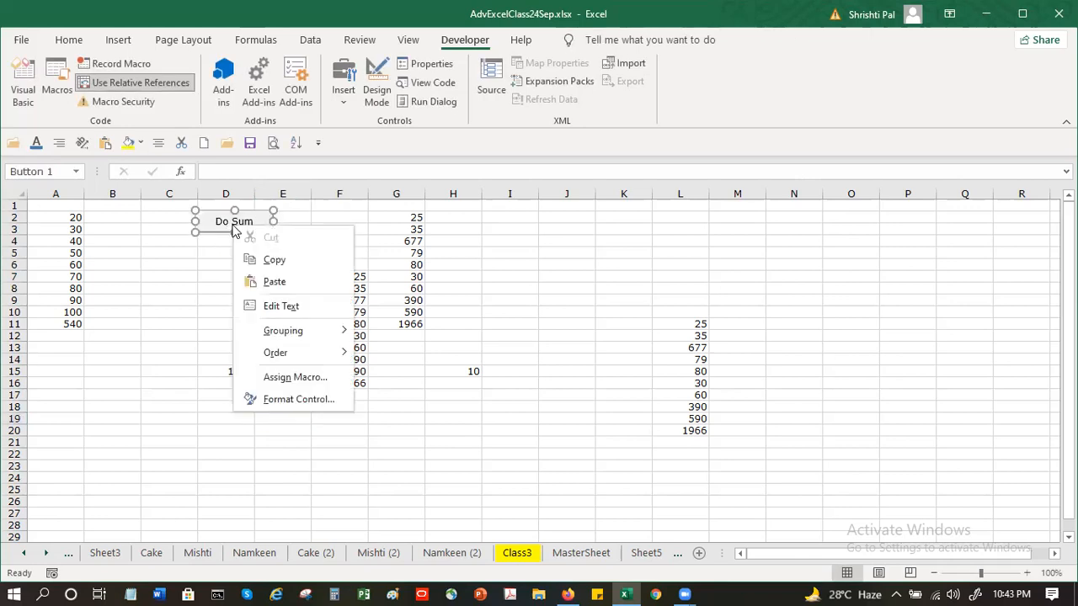
left_click(281, 306)
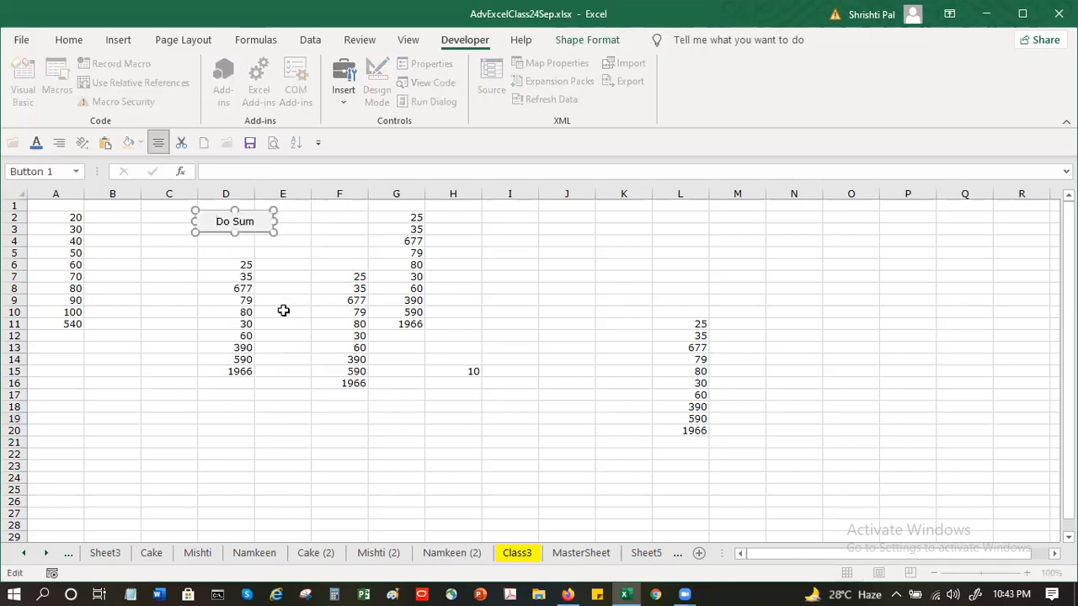
key("ctrl+a")
key("BackSpace")
type("Enter M")
type("o")
key("BackSpace")
key("BackSpace")
type("Nos")
left_click(308, 396)
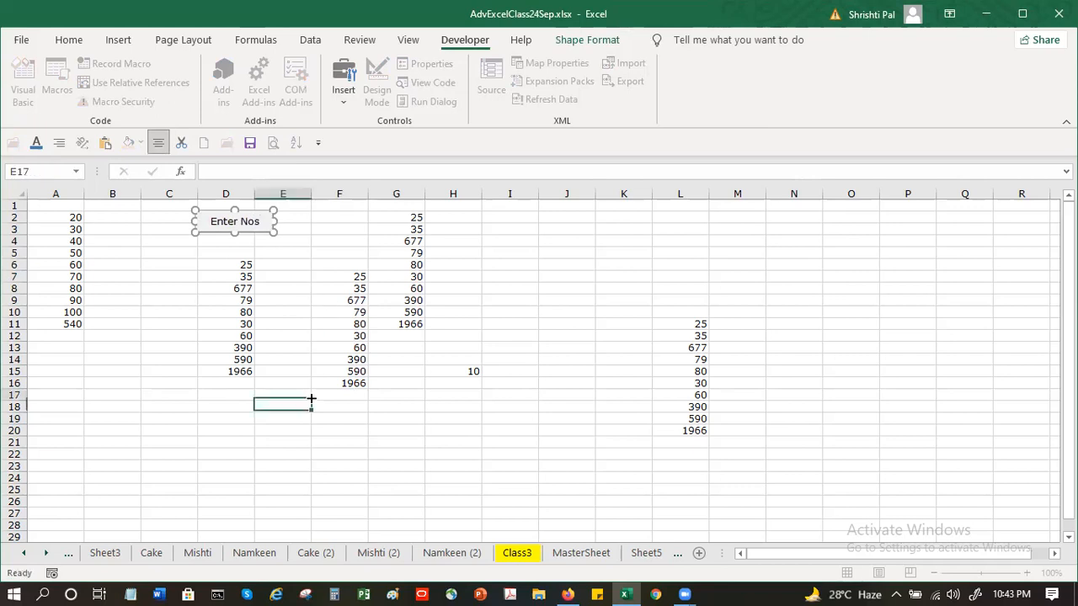
Run the Enter Nos button's macro with cell E22 as the starting cell, then select cells A2:A13.
left_click(288, 458)
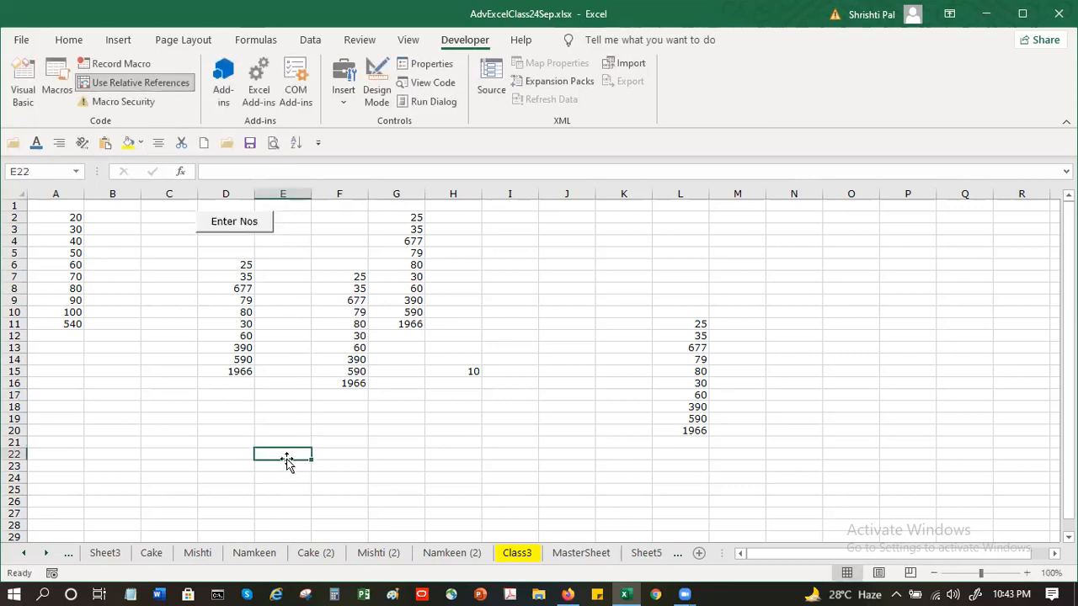
left_click(229, 230)
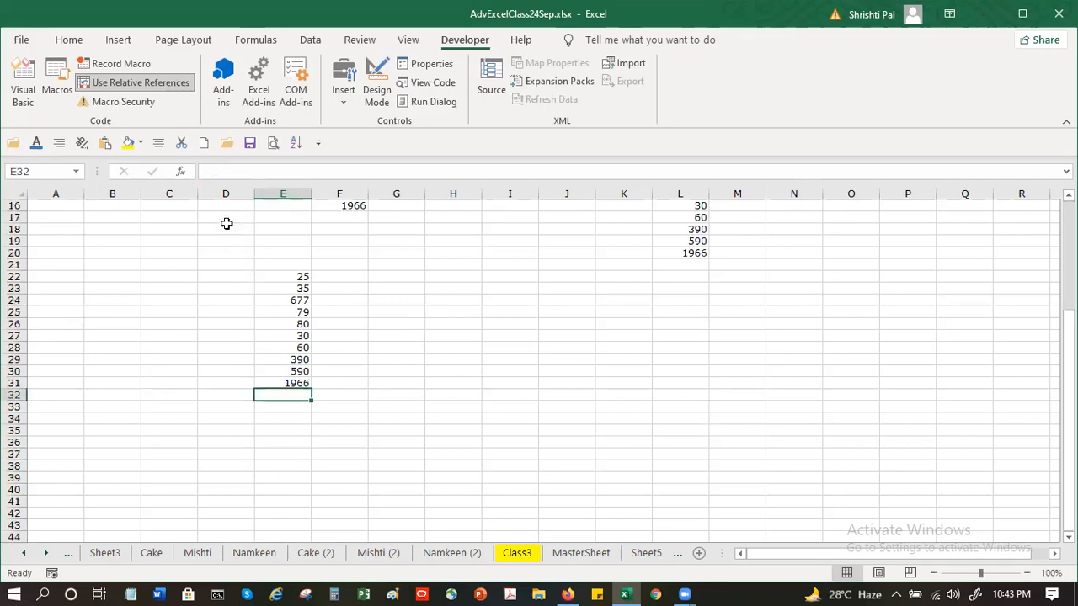
scroll(408, 355, "up", 5)
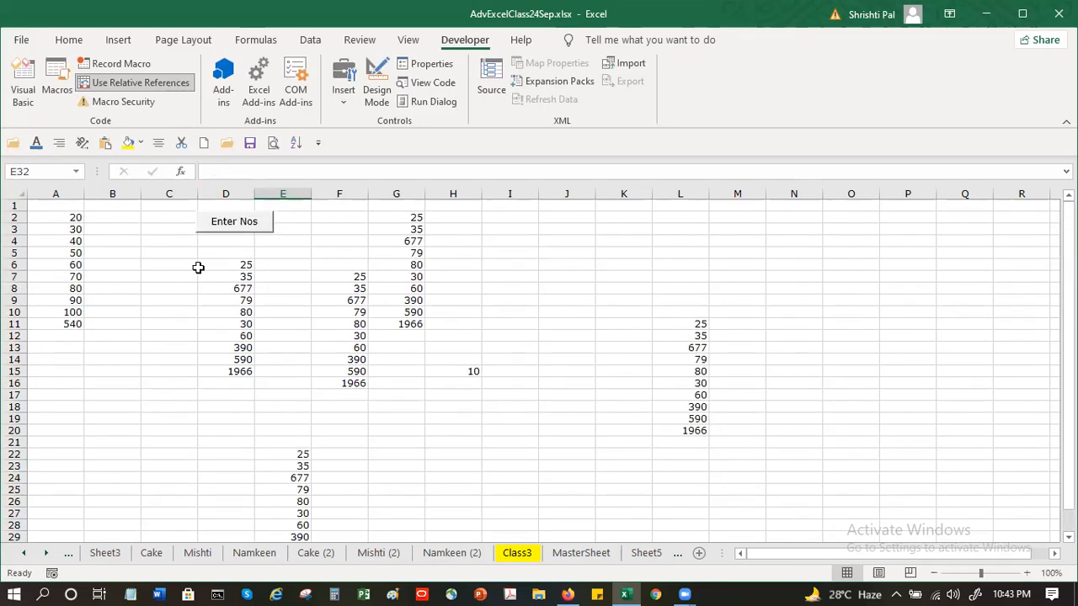
left_click_drag(53, 218, 64, 348)
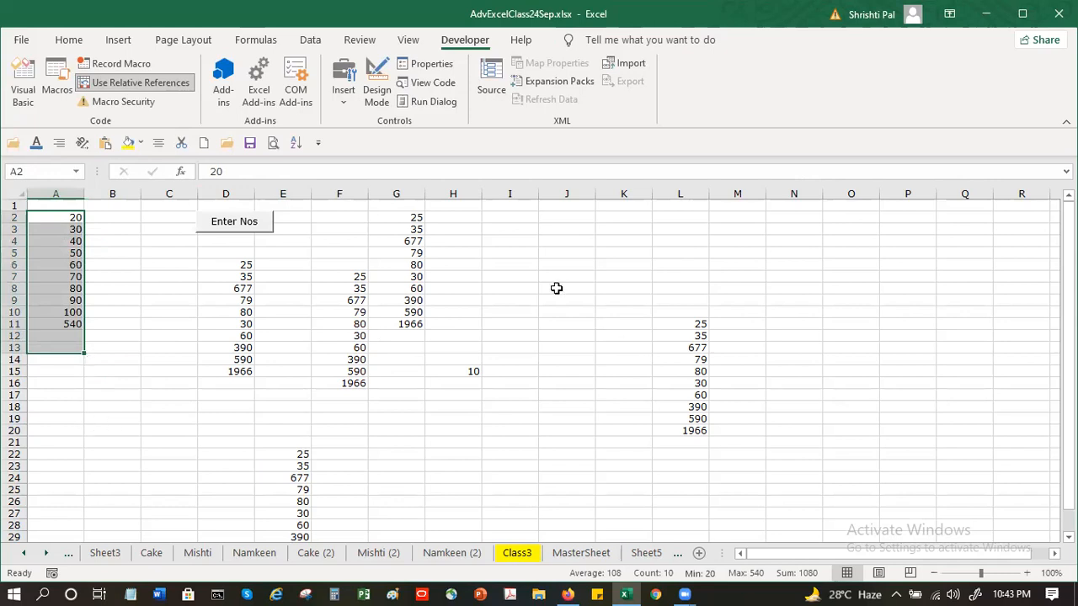
Insert a second form-control button over cells J2:J3 and assign Macro1 to it.
left_click(557, 219)
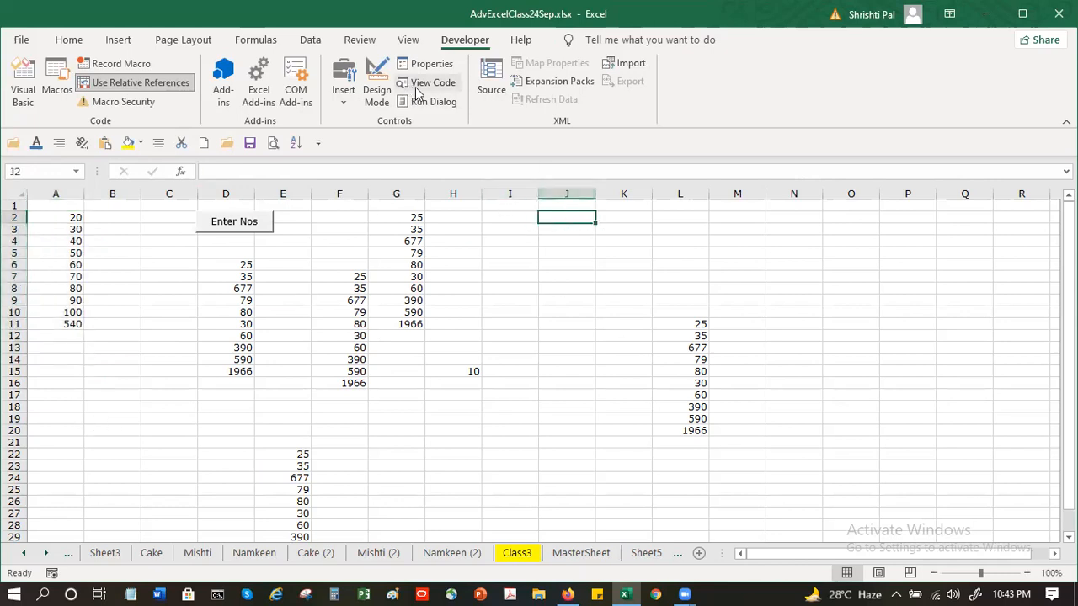
left_click(344, 89)
left_click(342, 145)
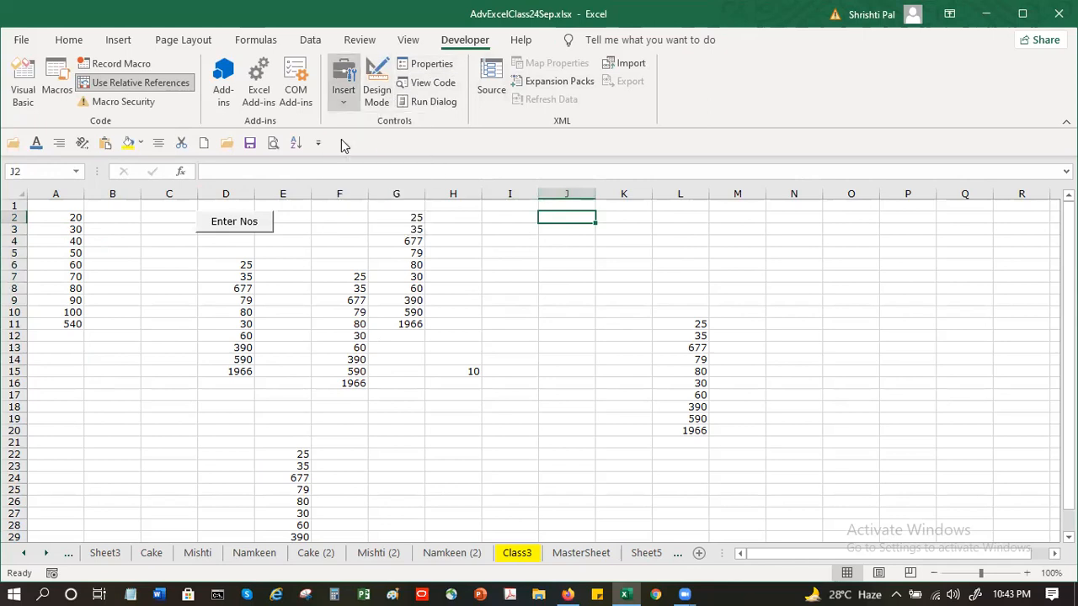
left_click_drag(536, 212, 595, 232)
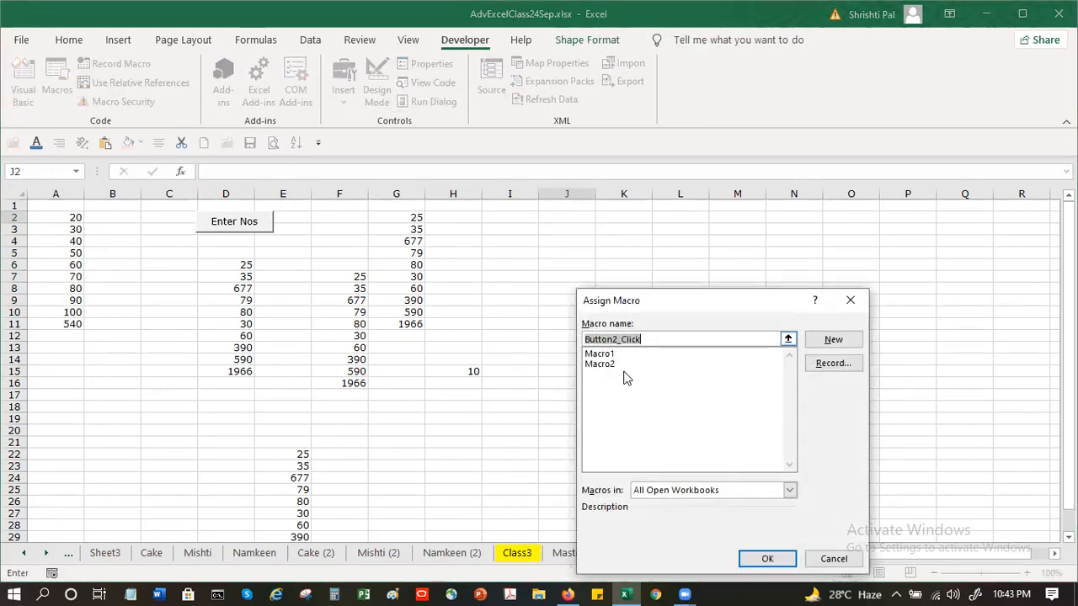
left_click(618, 355)
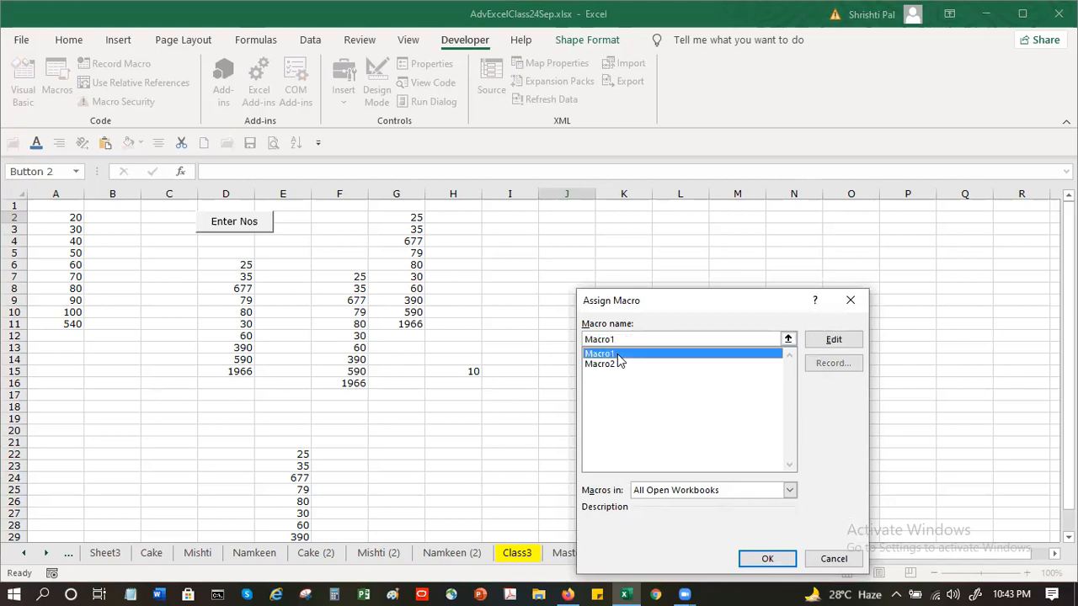
left_click(783, 562)
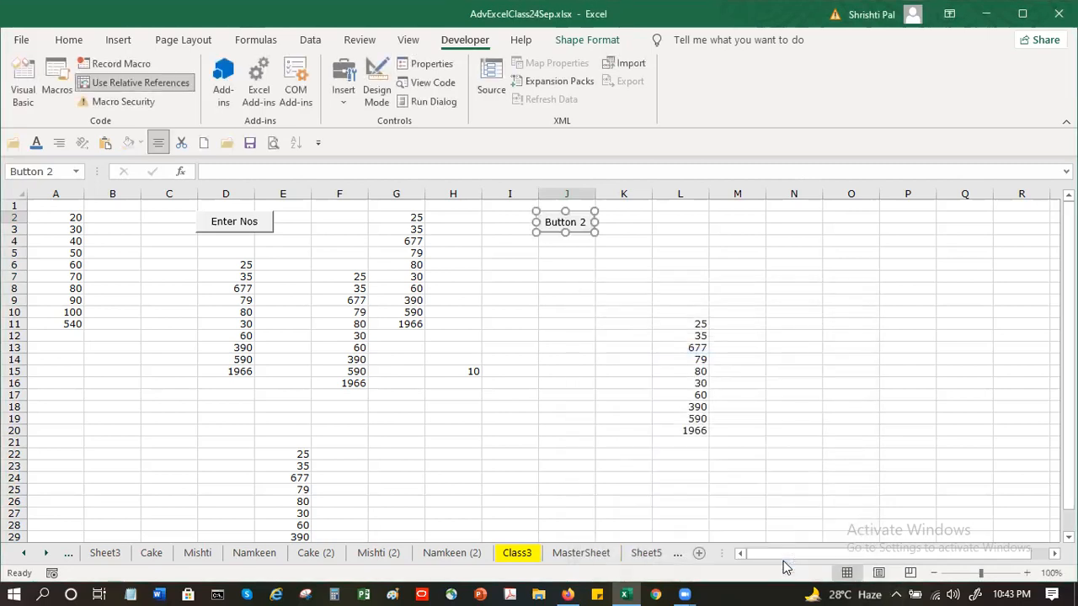
Relabel the button over cells J2:J3 as Macro1 and run its macro with cell J13 as the starting cell.
right_click(591, 223)
left_click(630, 300)
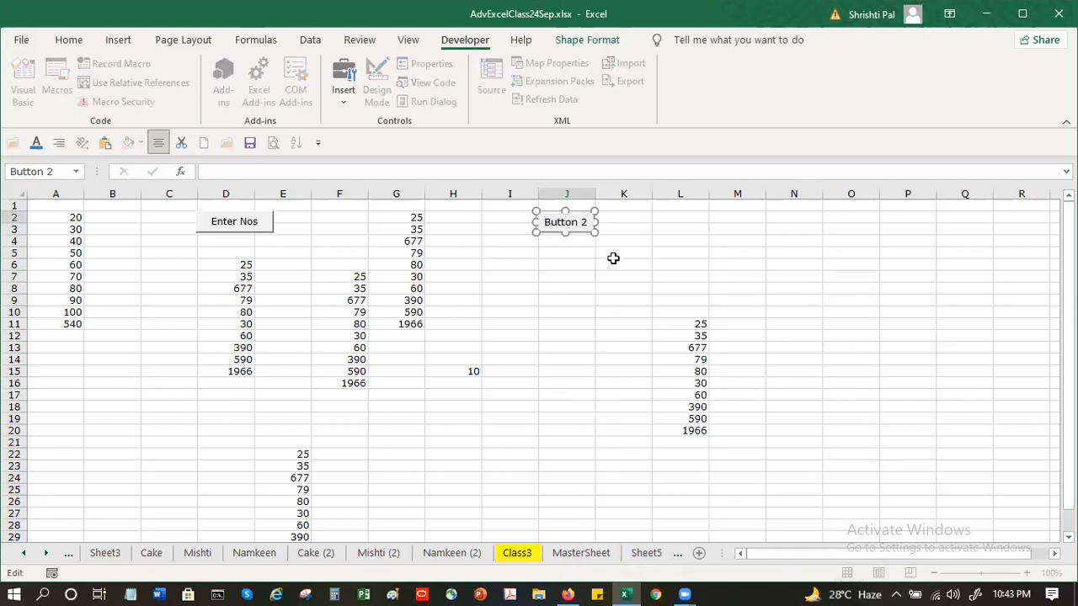
key("ctrl+a")
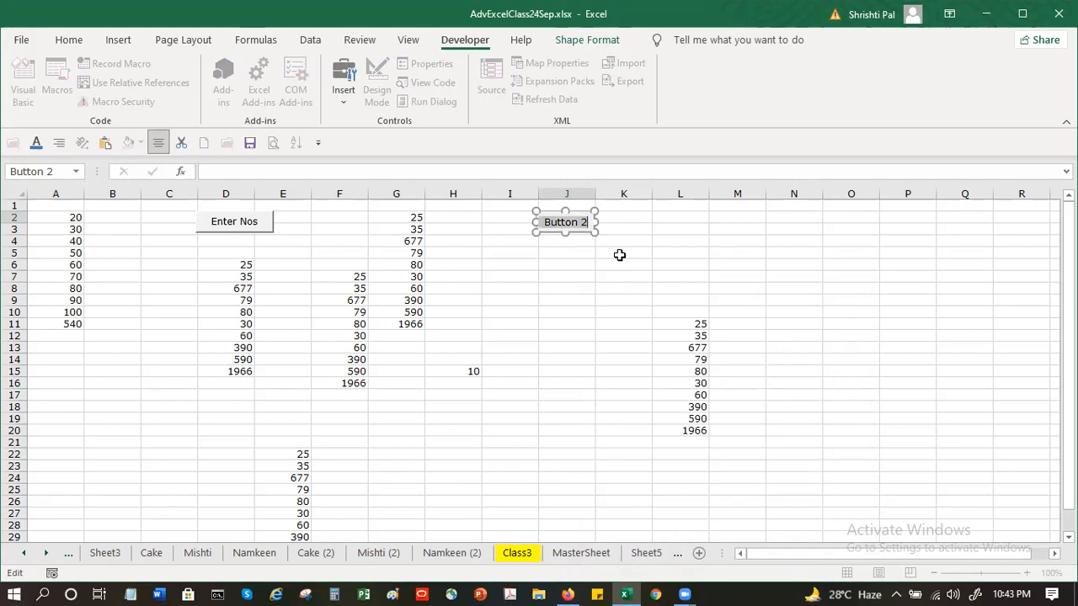
type("Macro1")
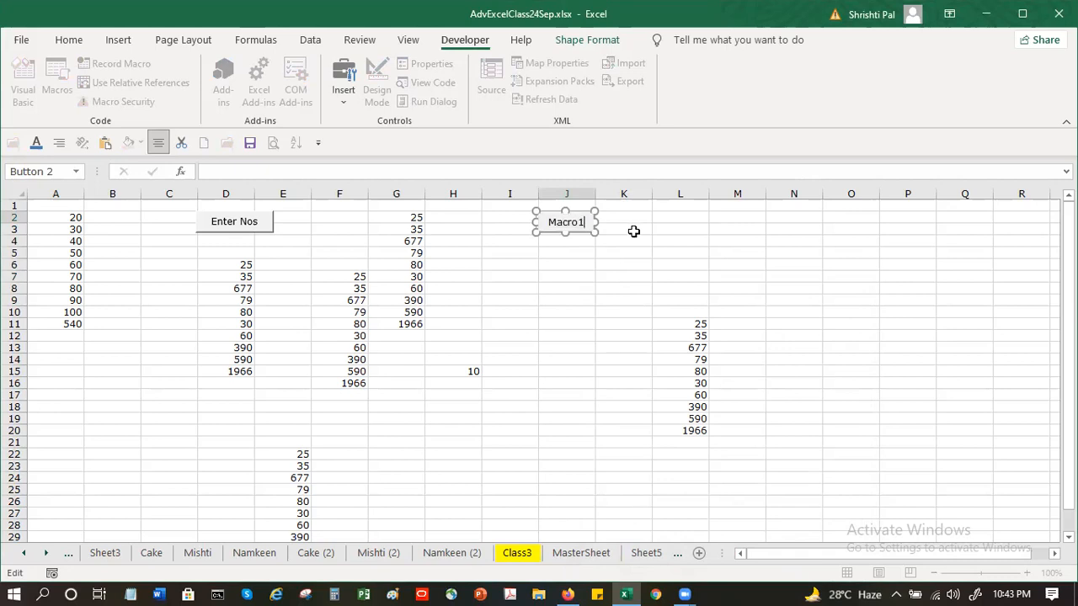
left_click(562, 349)
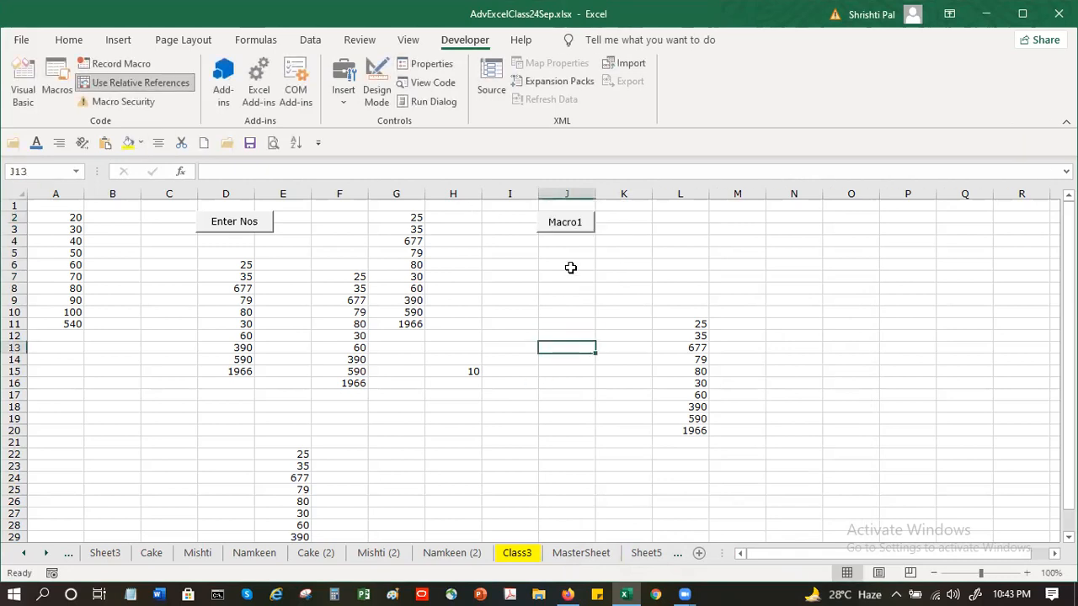
left_click(575, 222)
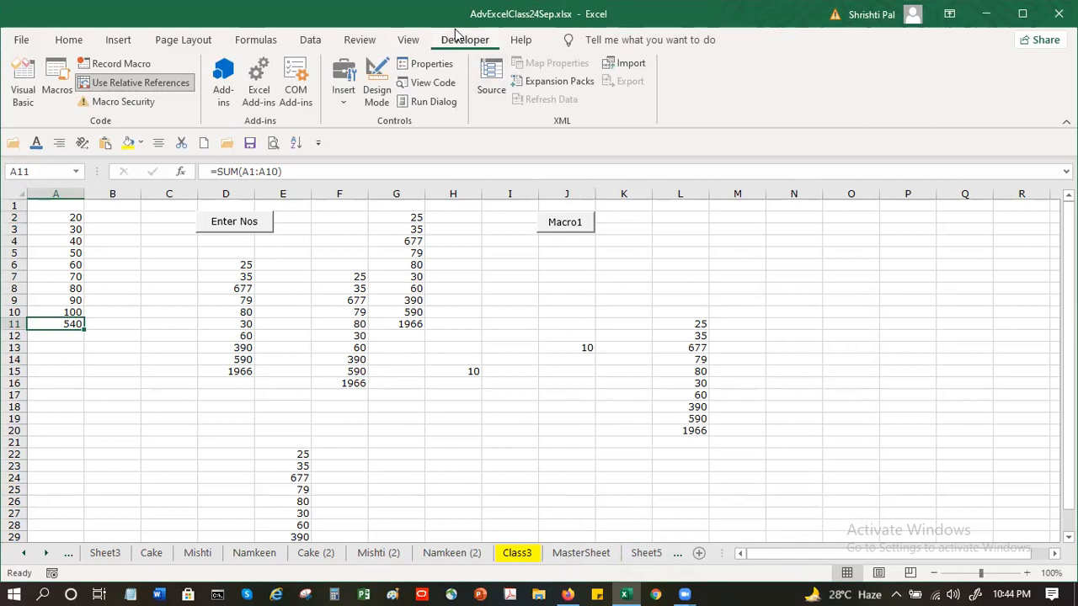
Open the recorded code of Macro2 for editing from the list of macros.
left_click(408, 42)
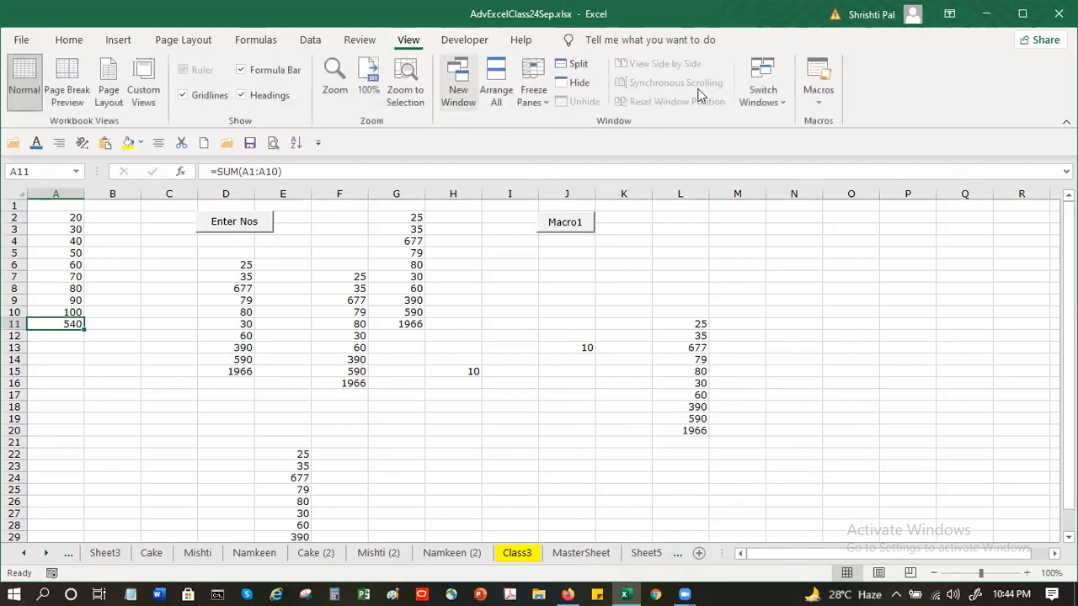
left_click(813, 100)
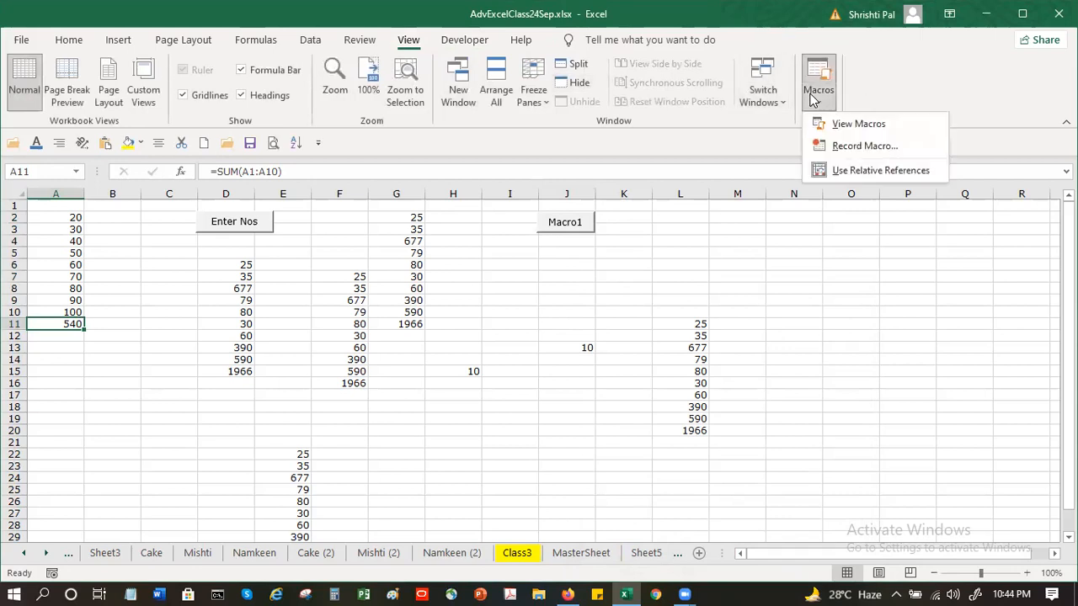
left_click(858, 124)
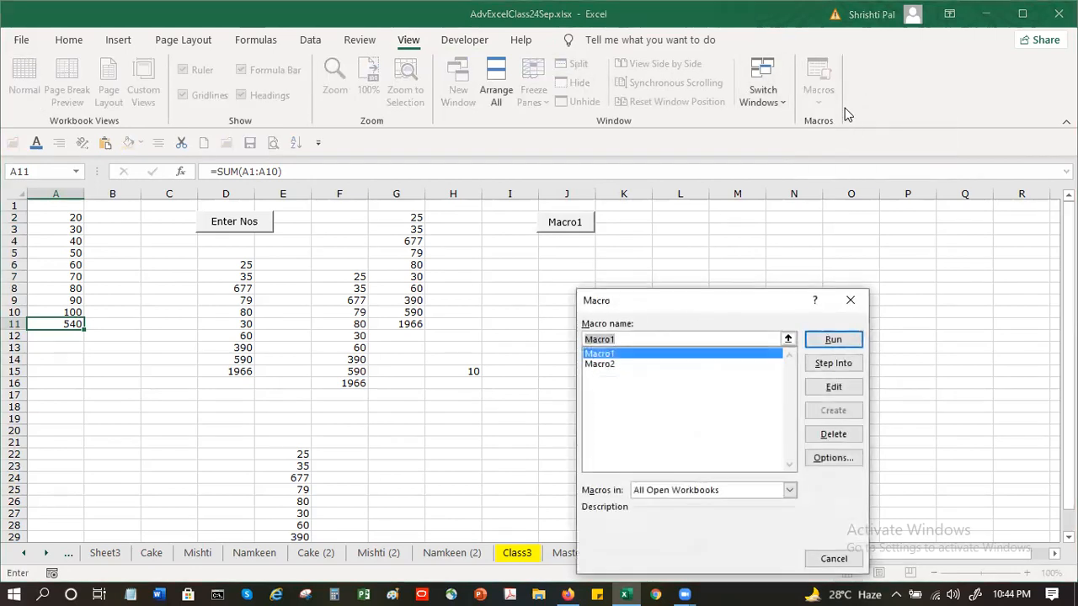
left_click(650, 365)
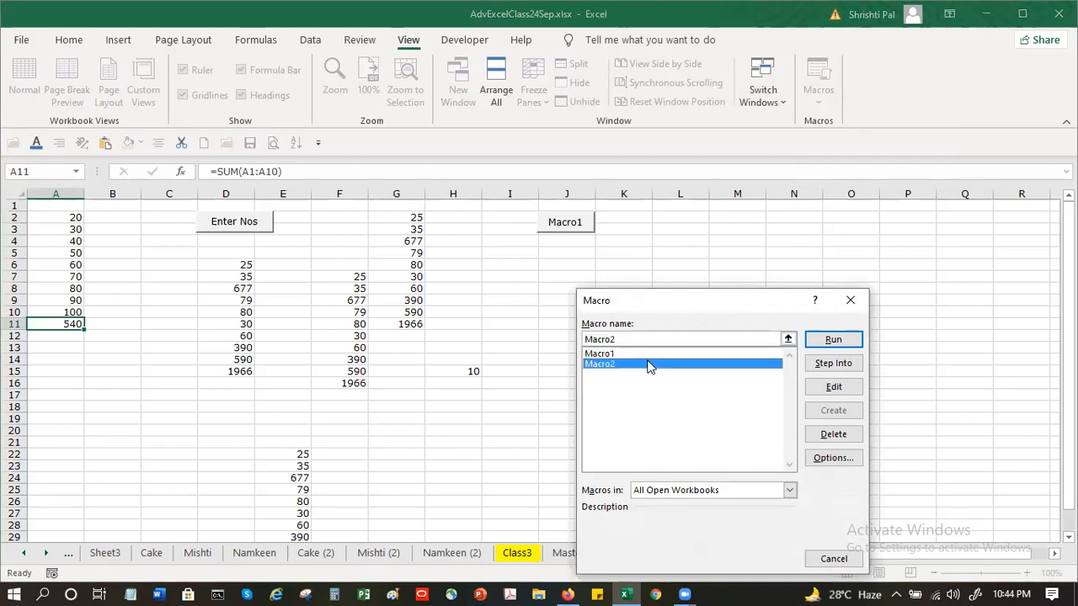
left_click(842, 389)
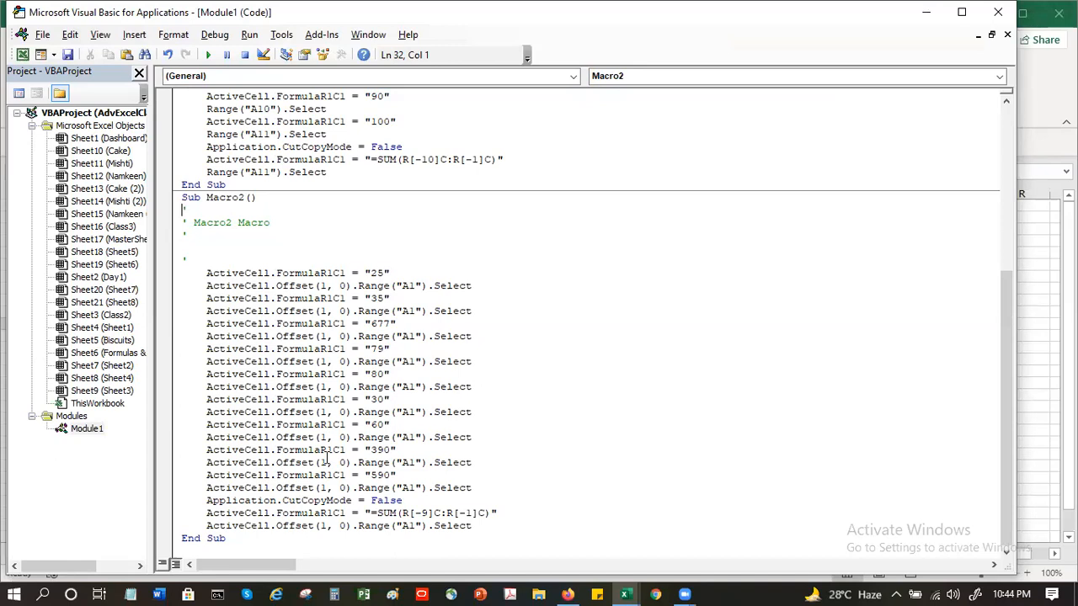
Compare the recorded code of Macro1 and Macro2 in Module1, then close the Visual Basic editor.
scroll(327, 460, "up", 7)
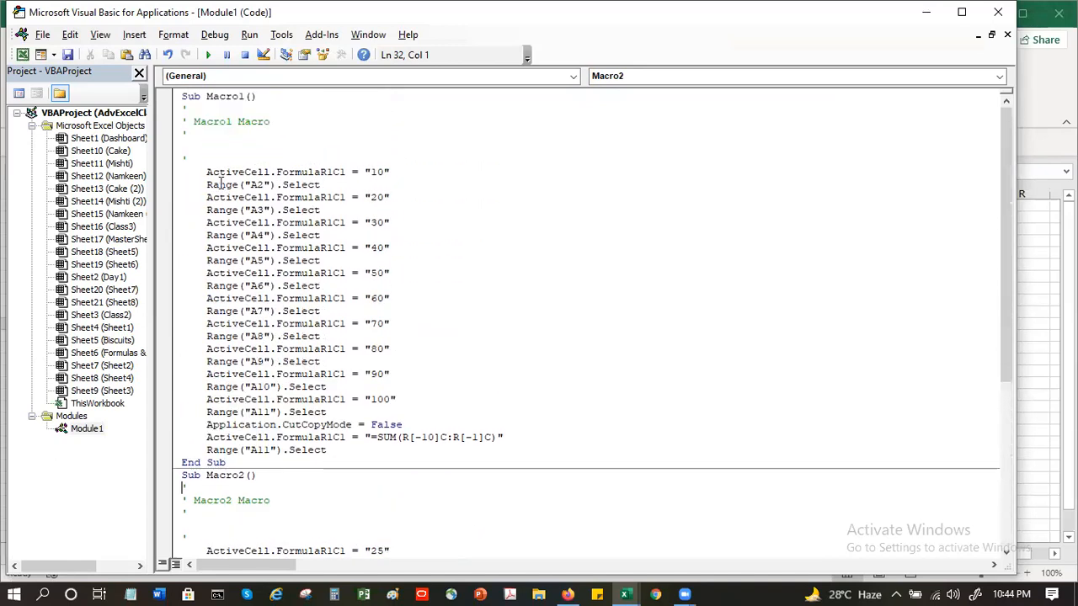
left_click(217, 97)
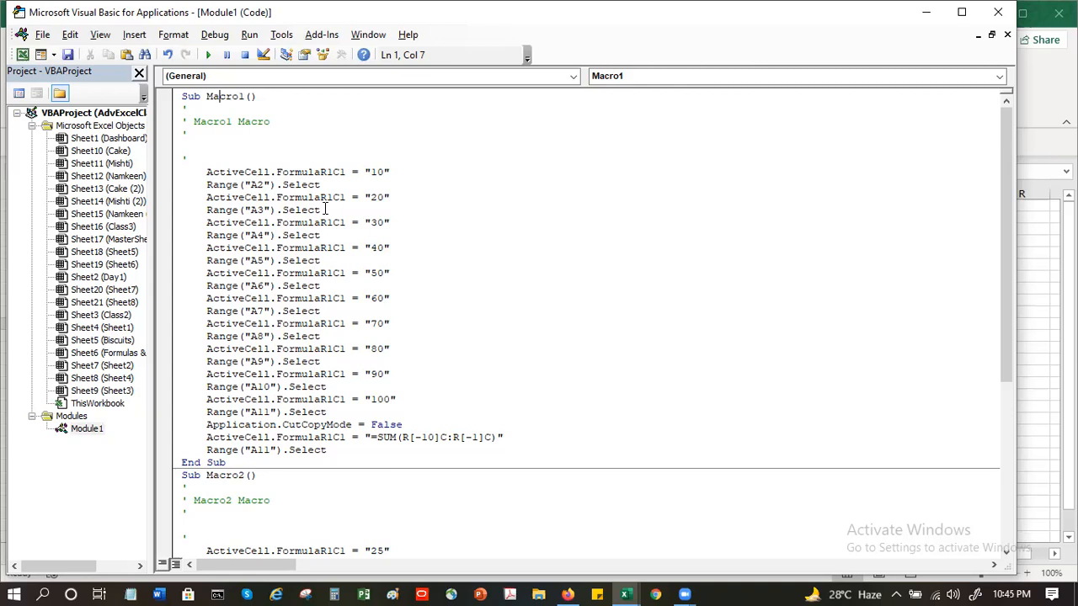
scroll(350, 235, "down", 7)
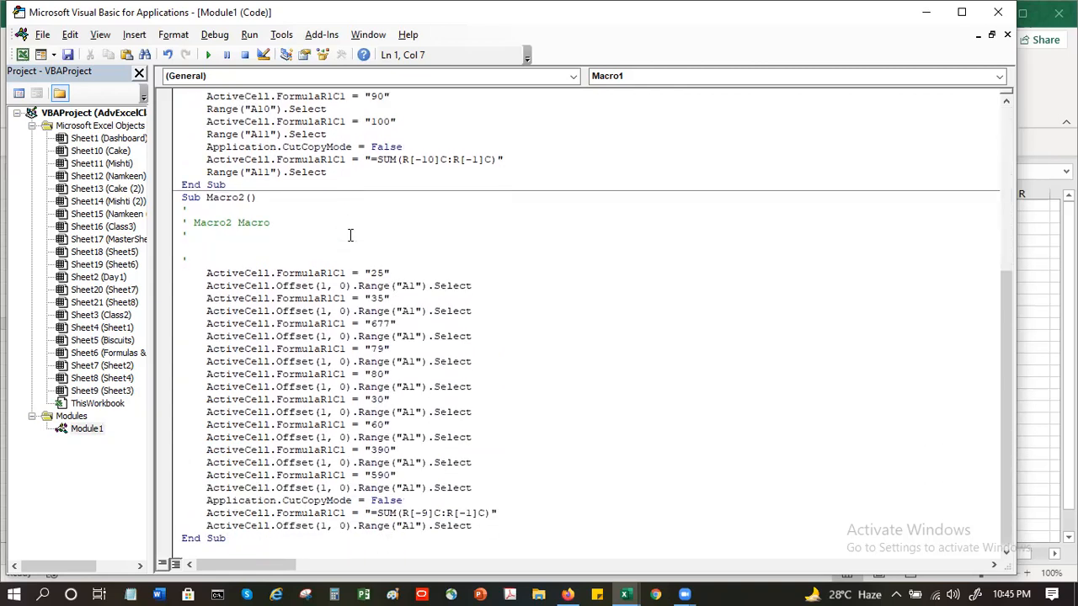
left_click(368, 298)
left_click_drag(861, 25, 849, 91)
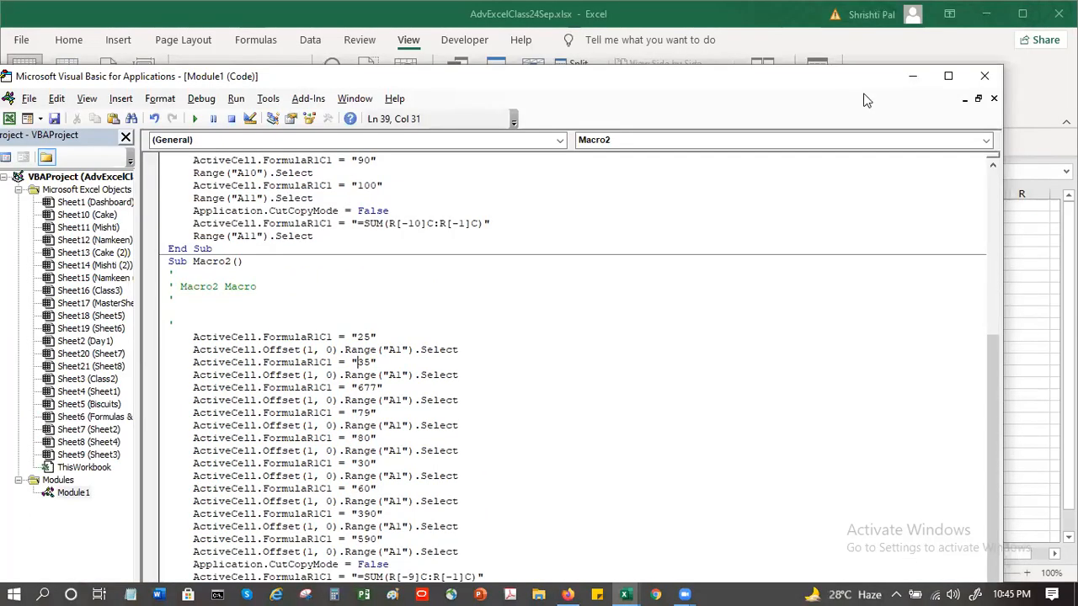
left_click(987, 78)
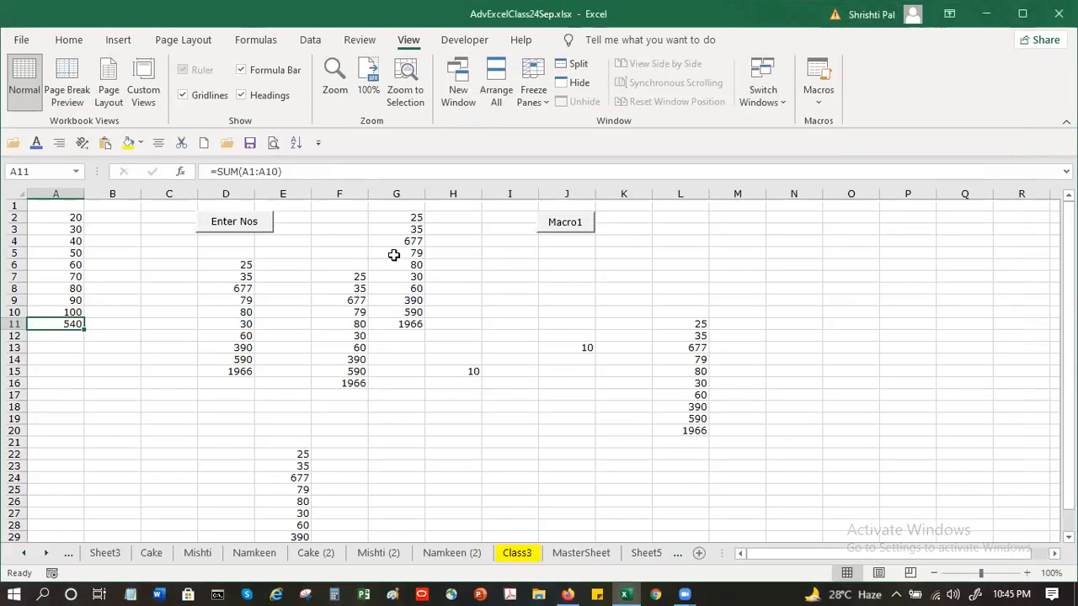
left_click(419, 281)
left_click(509, 315)
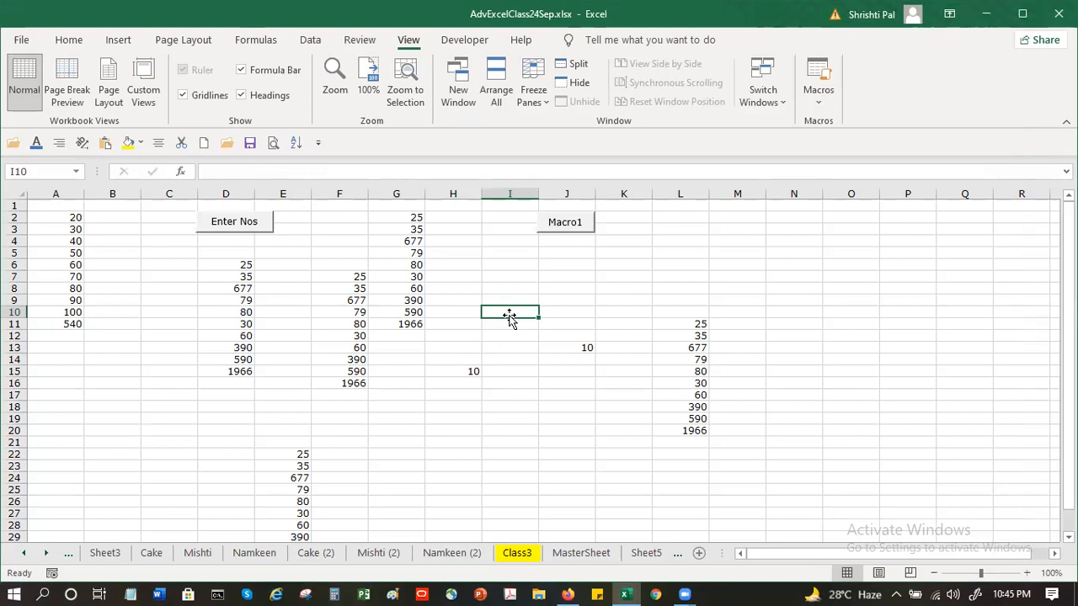
left_click(501, 269)
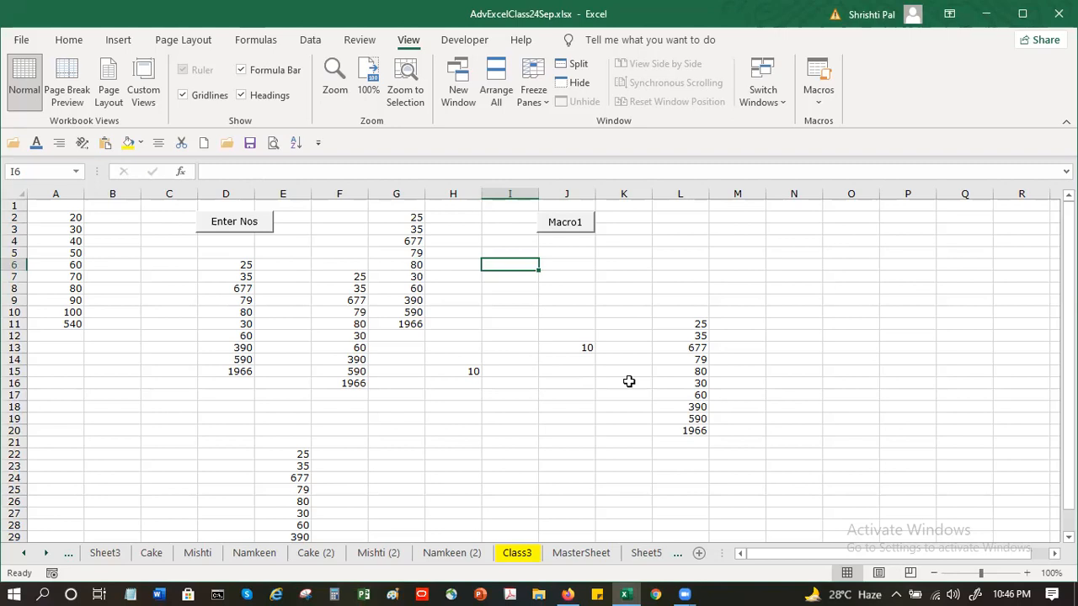
left_click(818, 108)
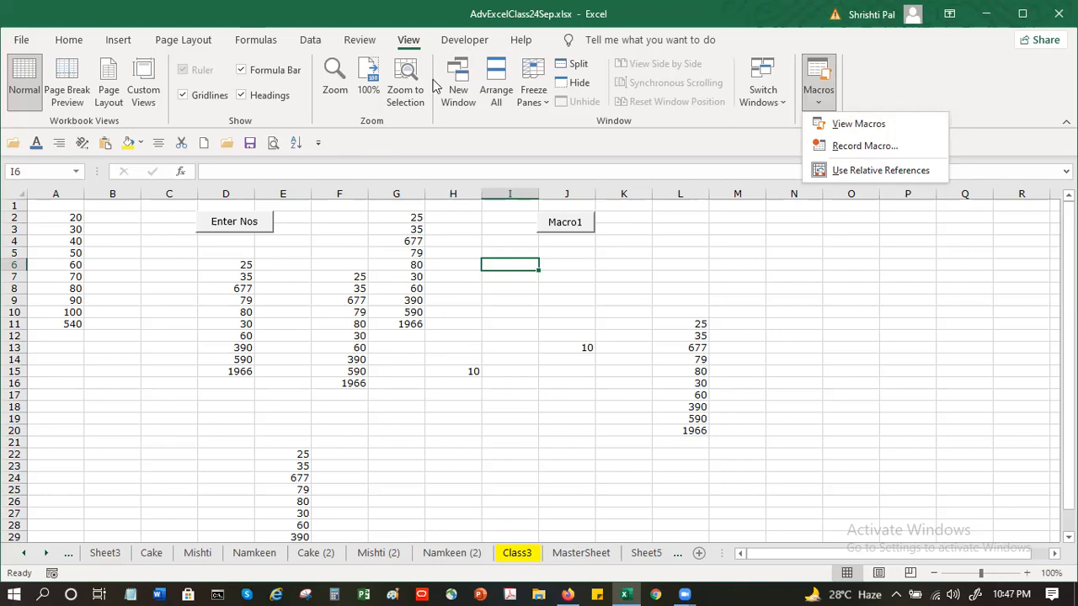
scroll(434, 84, "down", 1)
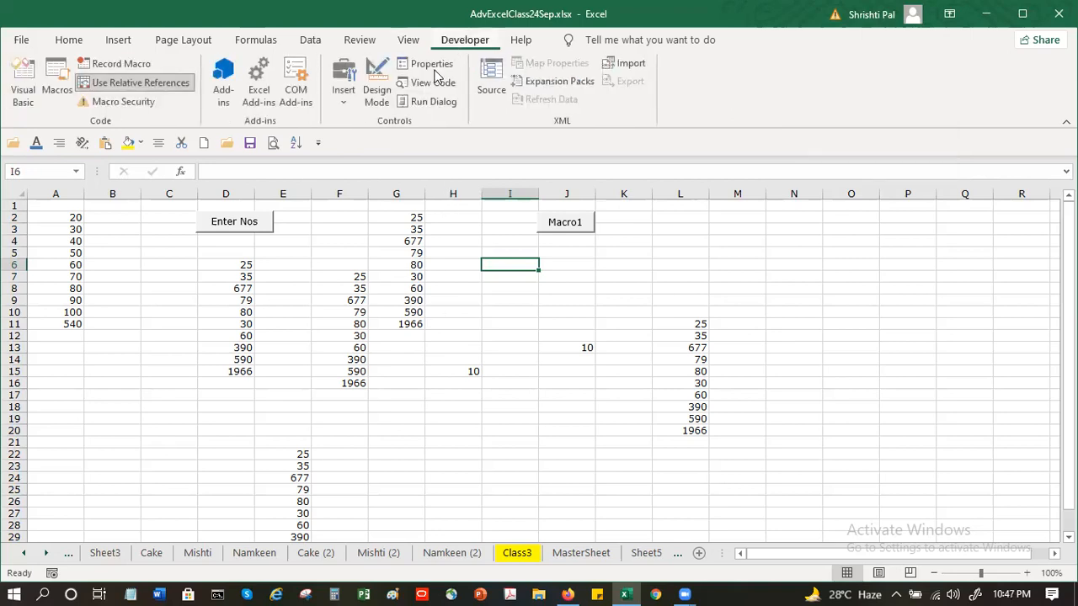
left_click(343, 100)
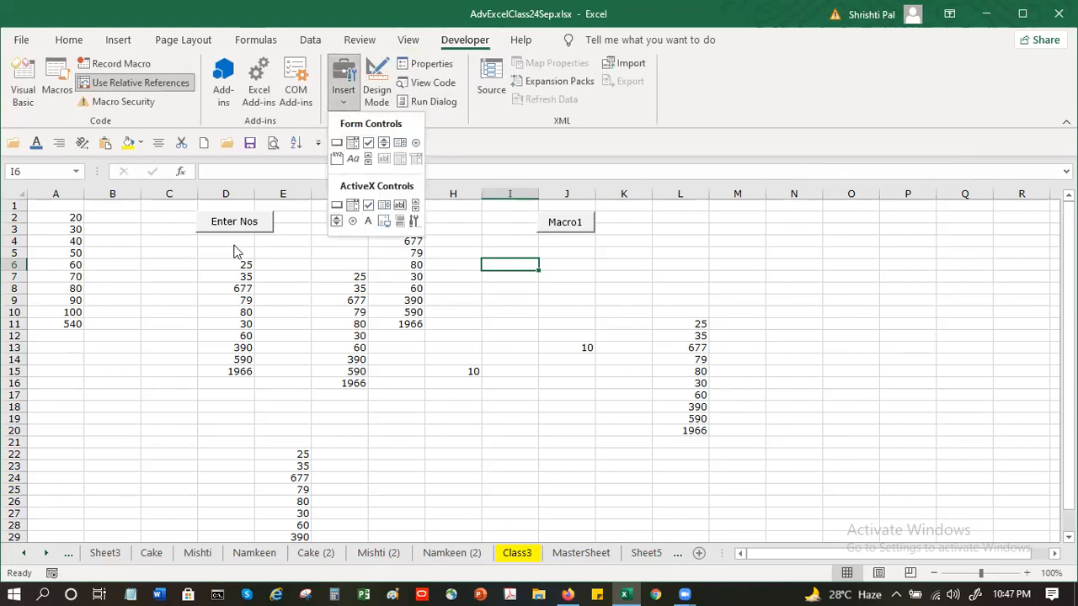
left_click(292, 228)
left_click(292, 229)
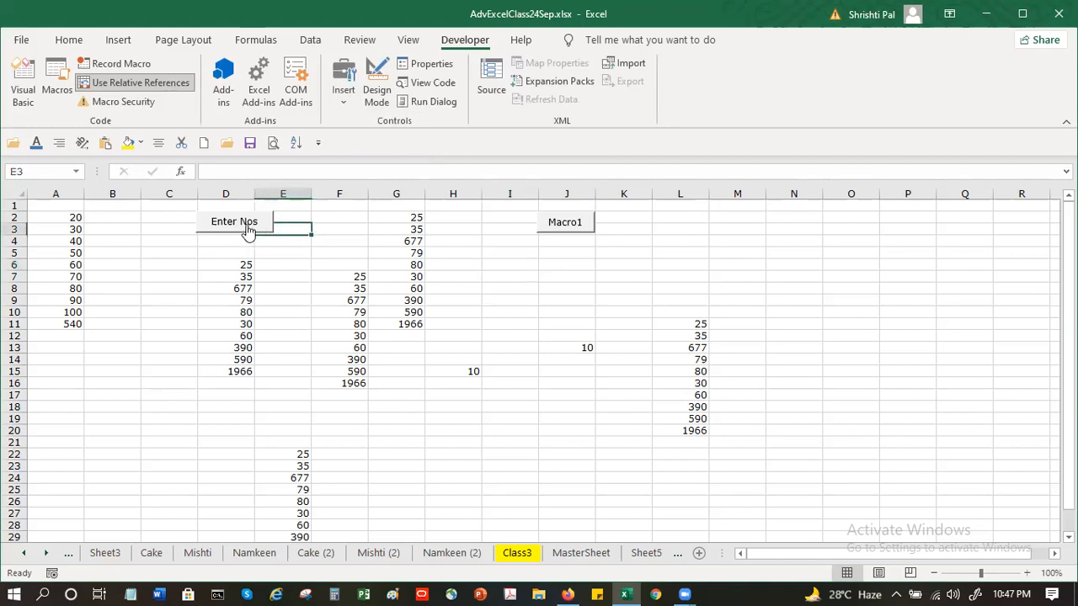
left_click(188, 300)
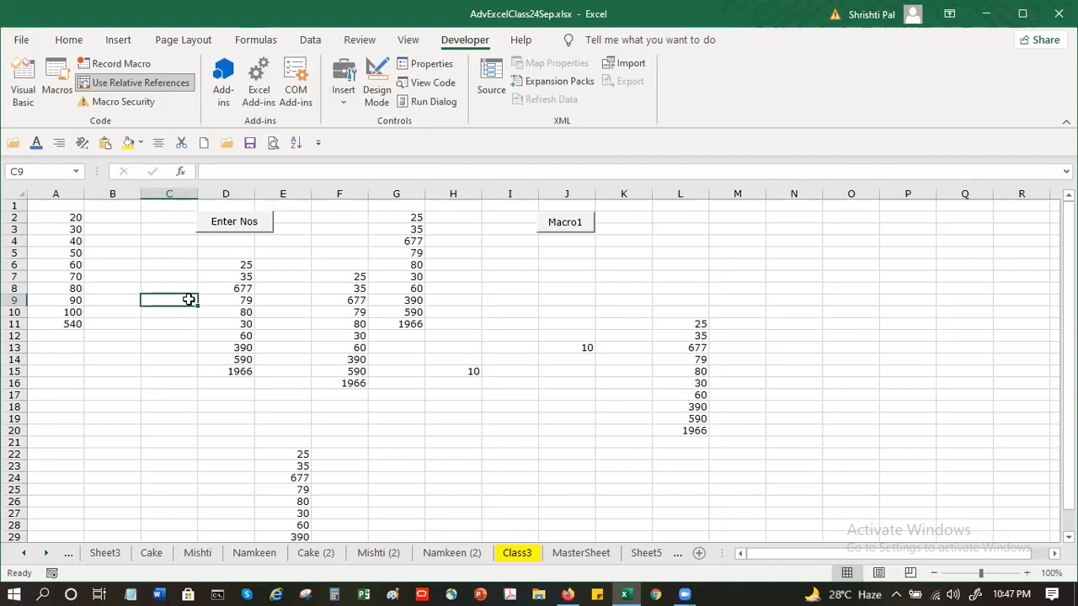
left_click(68, 42)
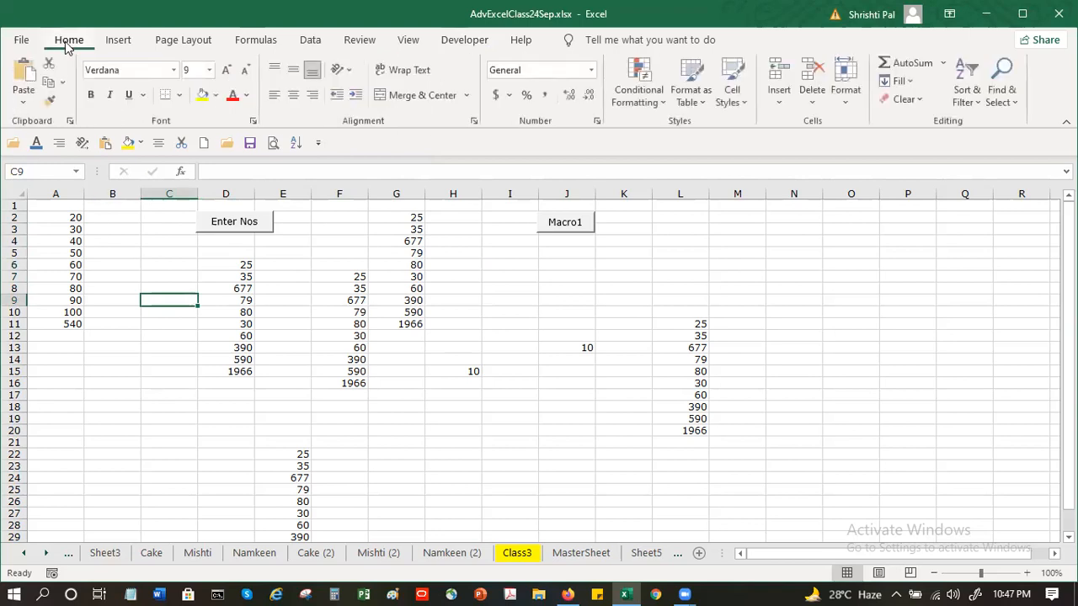
left_click(443, 288)
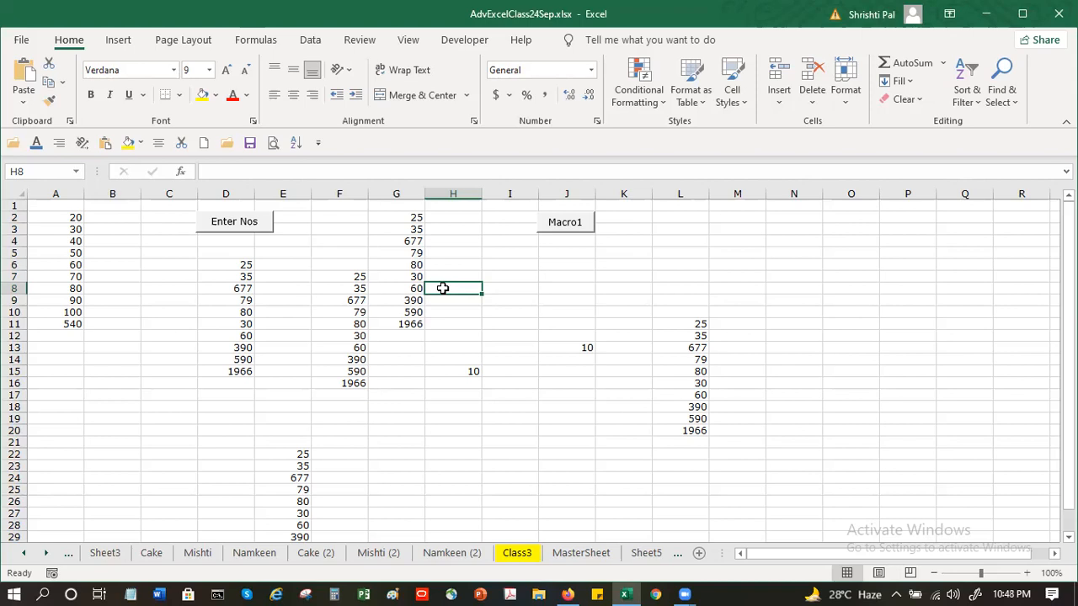
left_click(505, 345)
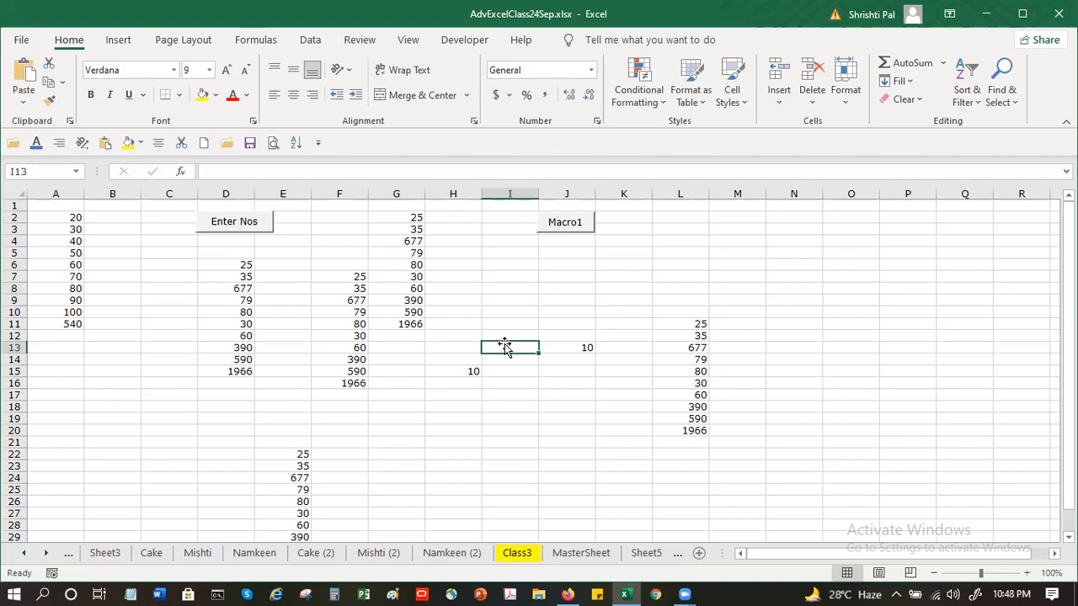
Switch to the MasterSheet worksheet and look through its US States list down to the last row and back.
left_click(581, 553)
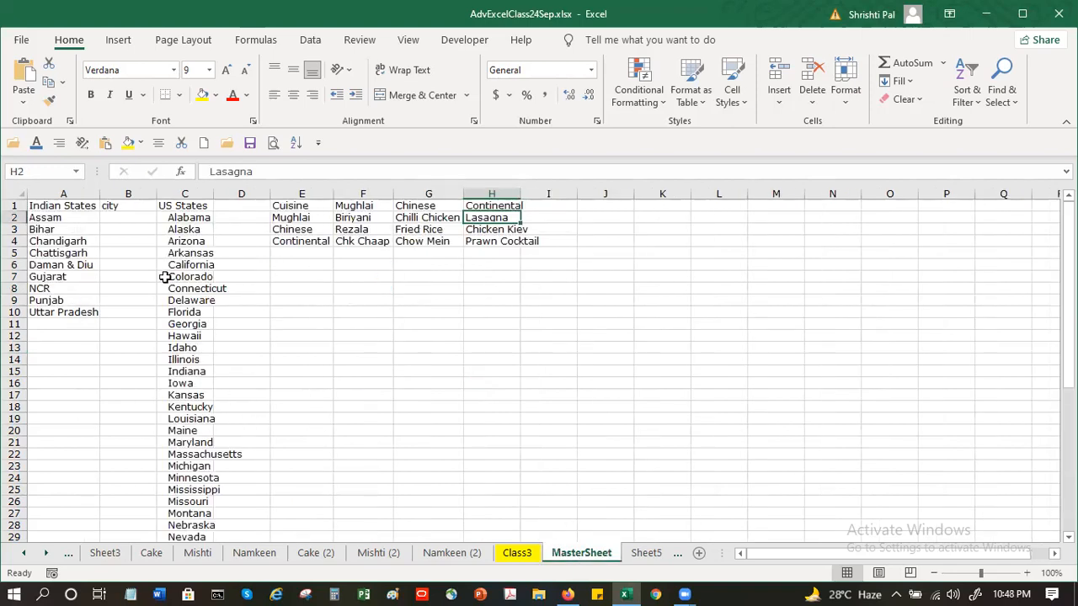
left_click(123, 233)
scroll(210, 409, "down", 13)
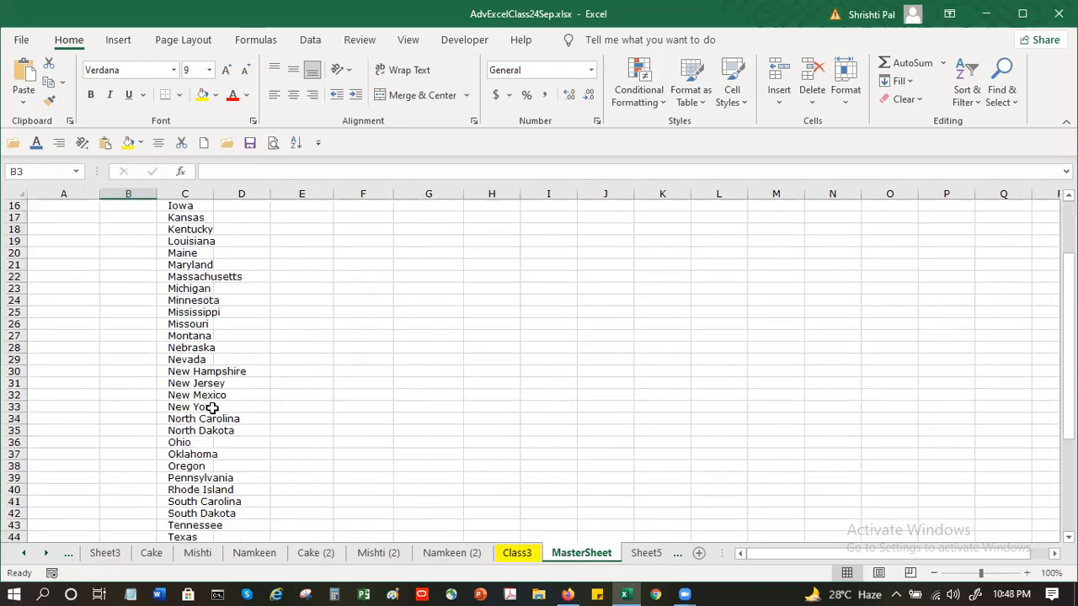
scroll(211, 408, "up", 13)
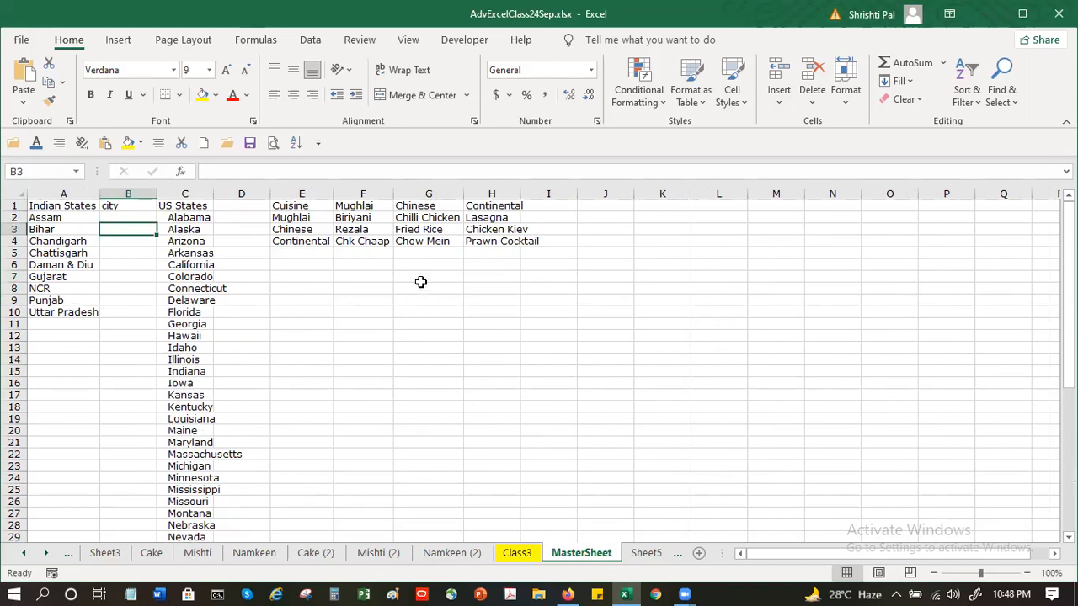
left_click(46, 209)
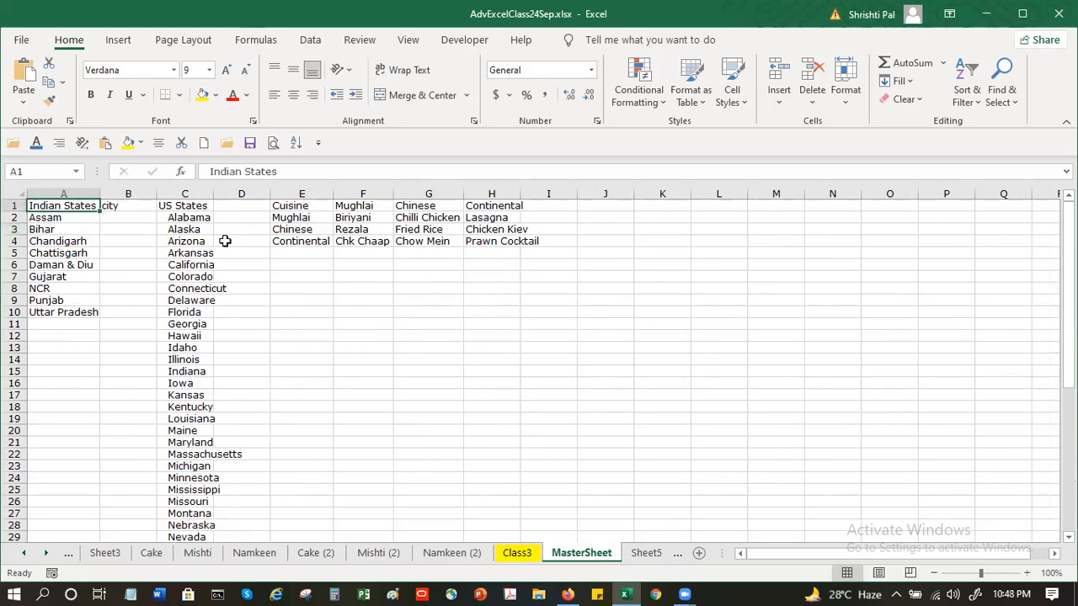
left_click_drag(1068, 221, 1068, 358)
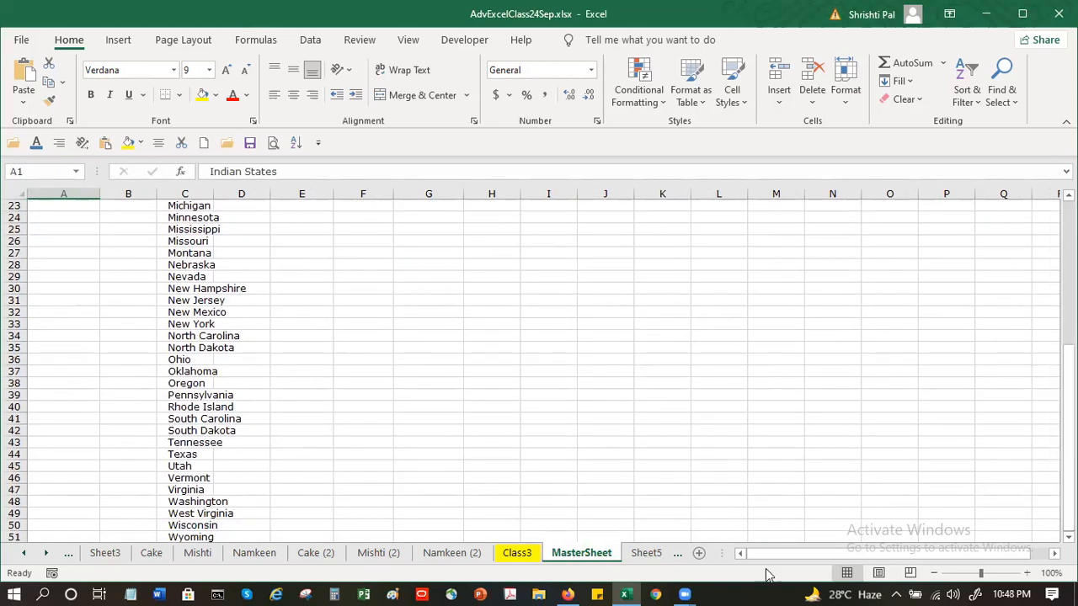
scroll(236, 454, "up", 7)
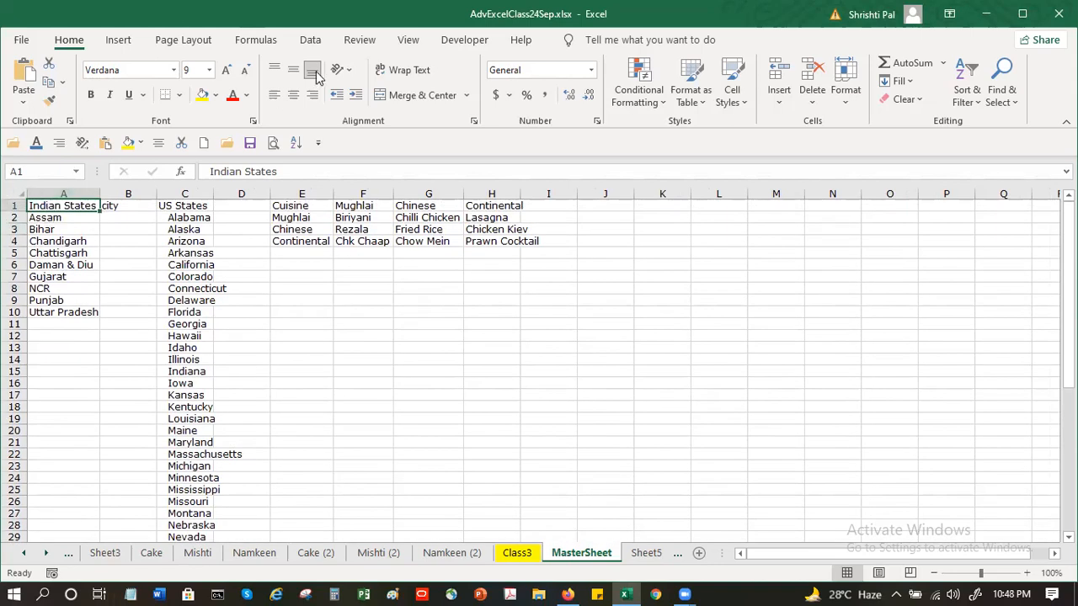
Split the MasterSheet window into panes at cell F13 and select cell H10.
left_click(412, 42)
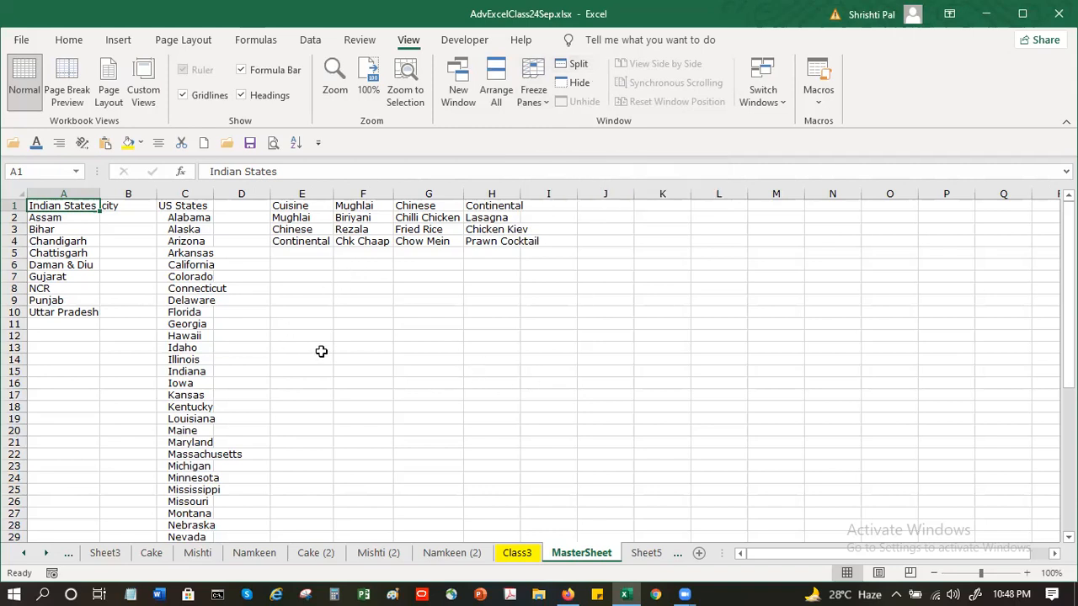
left_click(349, 345)
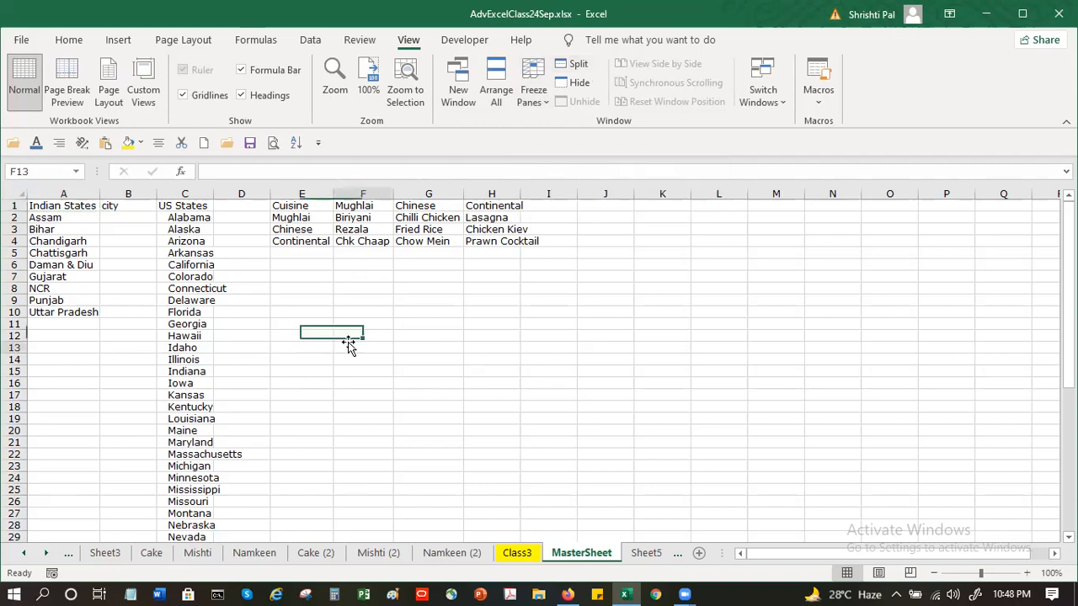
left_click(575, 65)
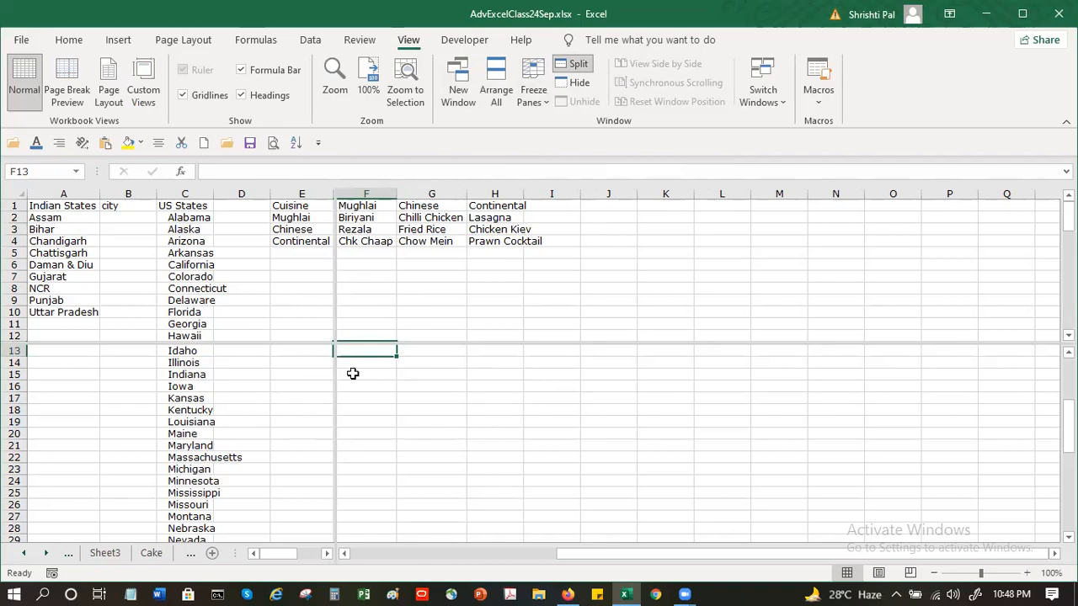
left_click(476, 309)
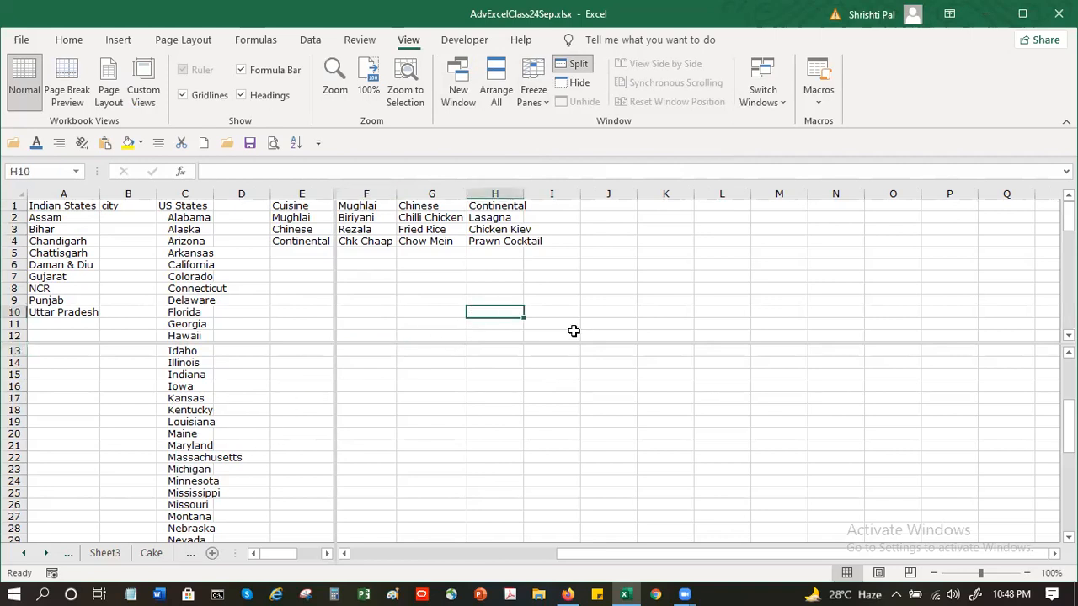
Return to column A in the split window and select the US States header cell C1.
key("Left")
key("Left")
key("Left")
key("Left")
key("Left")
key("Left")
key("Left")
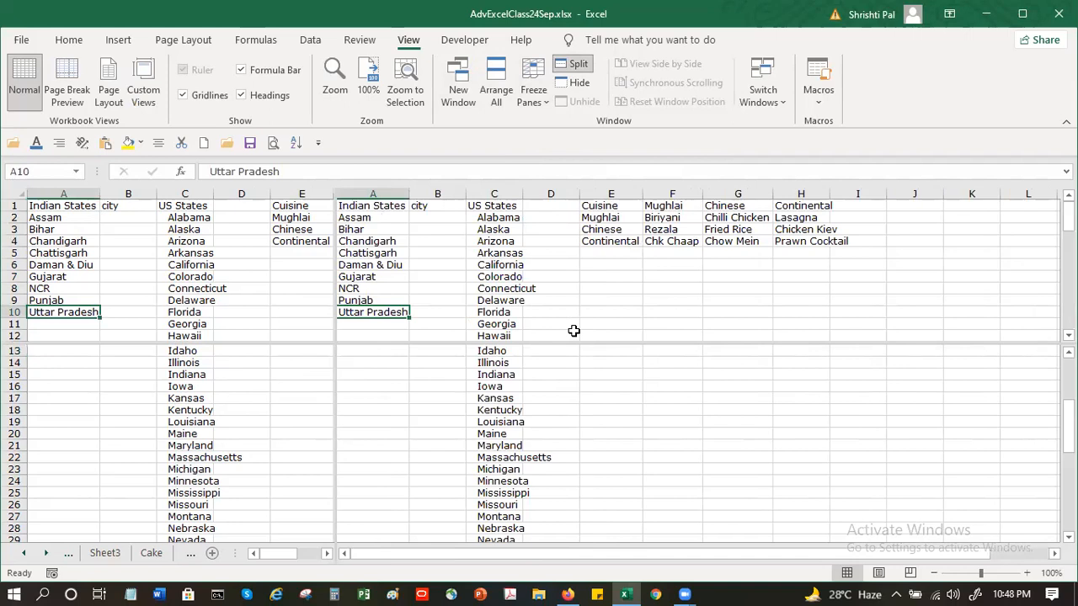
left_click(508, 204)
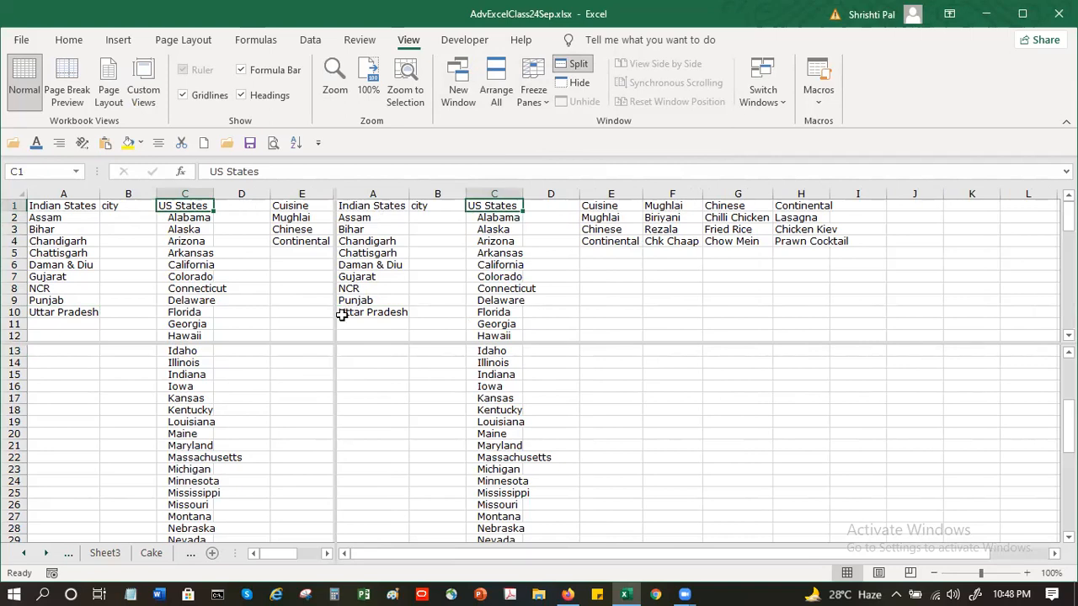
Move the pane split to after column G and row 13 and look through the US States list in the lower panes.
left_click_drag(333, 339, 435, 351)
left_click_drag(438, 350, 437, 351)
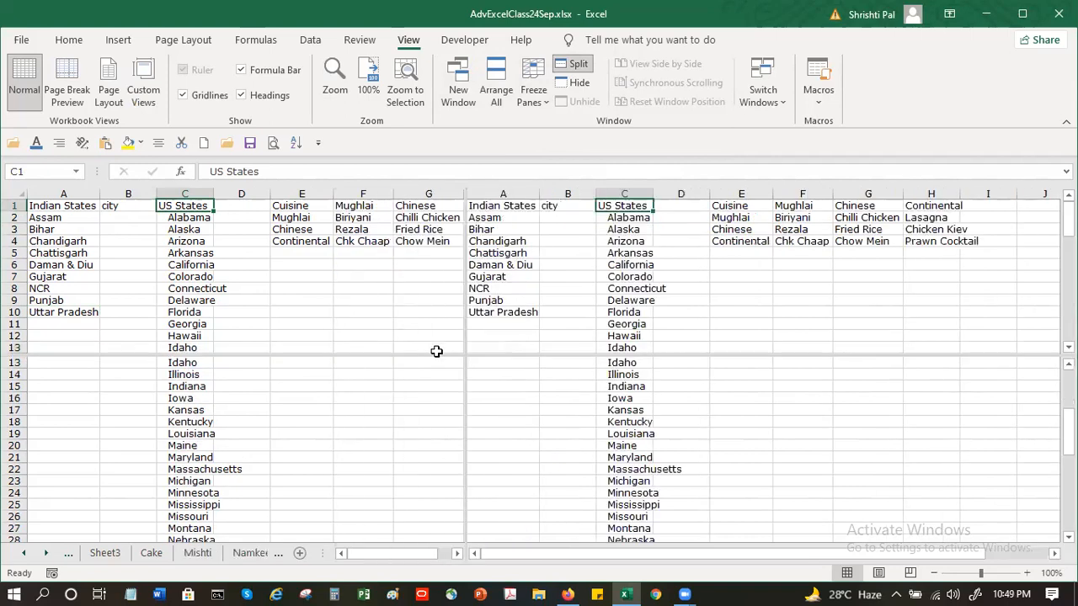
left_click(544, 460)
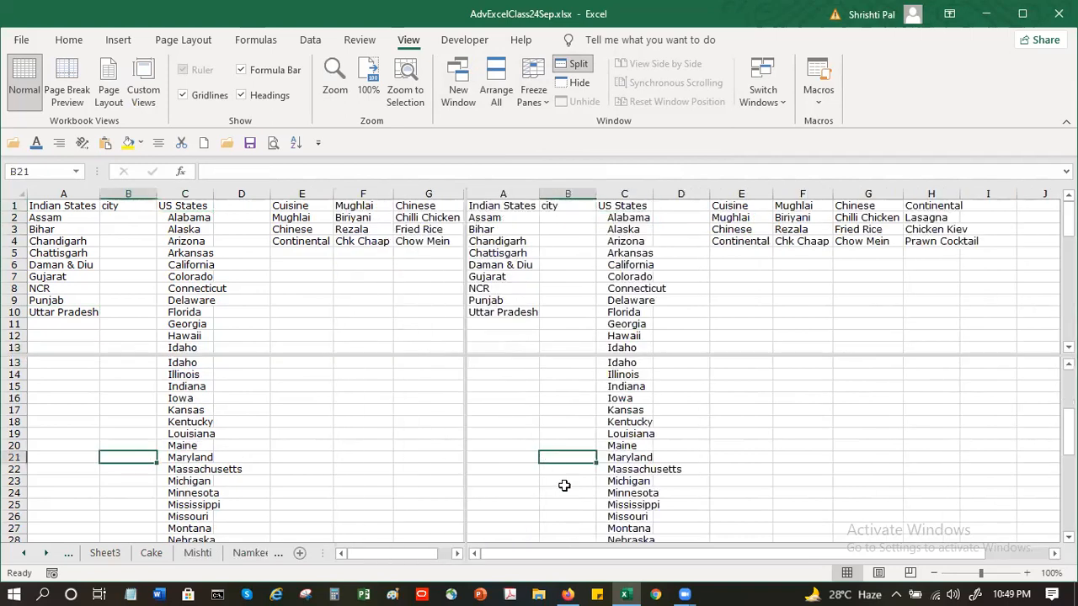
scroll(569, 488, "down", 4)
scroll(569, 488, "down", 6)
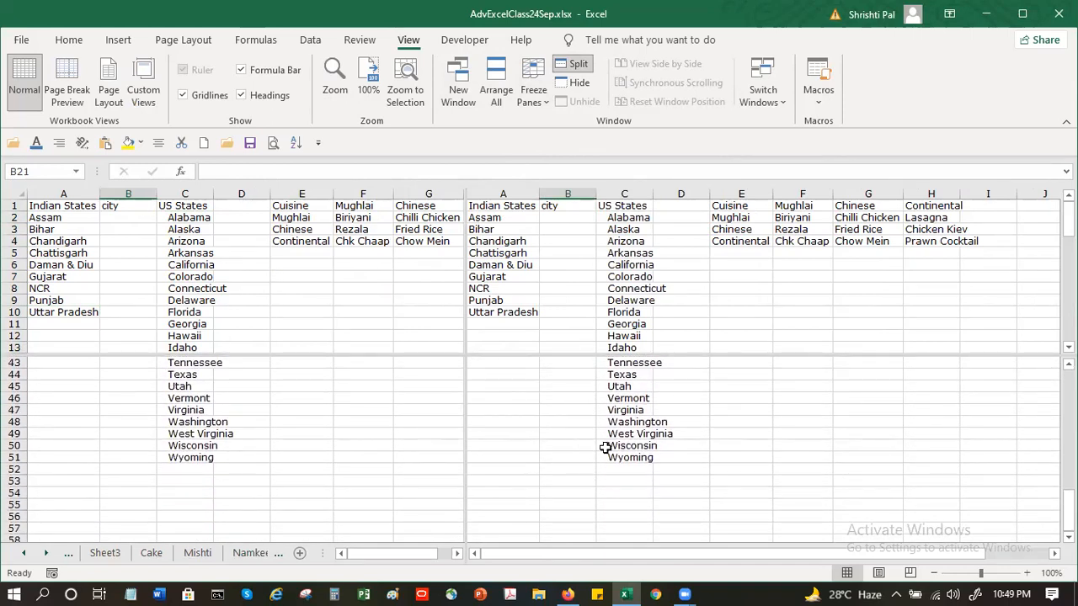
scroll(605, 448, "up", 4)
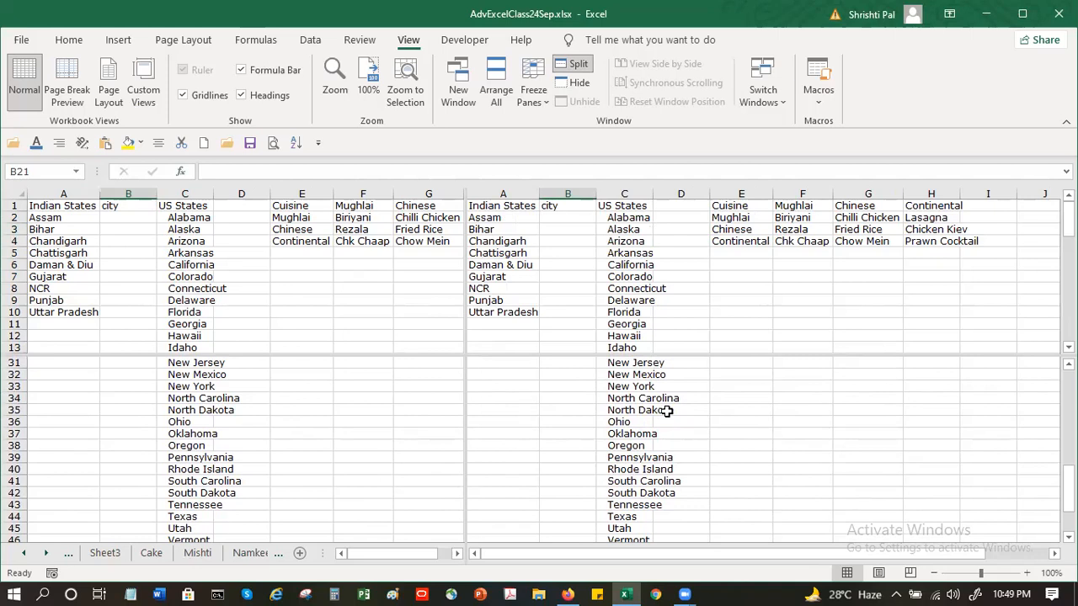
scroll(667, 411, "down", 4)
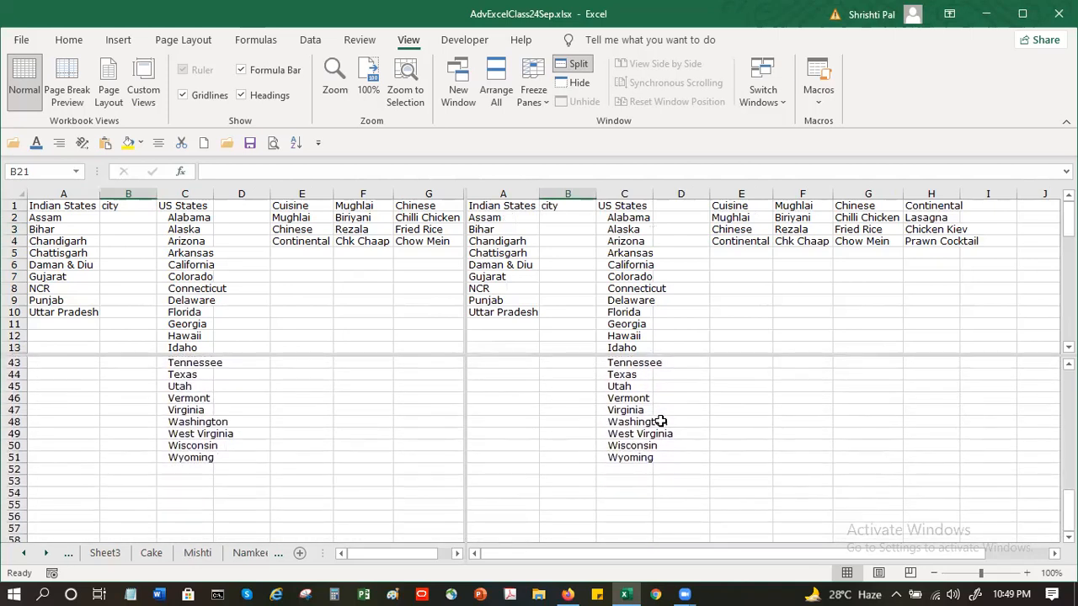
scroll(661, 421, "up", 4)
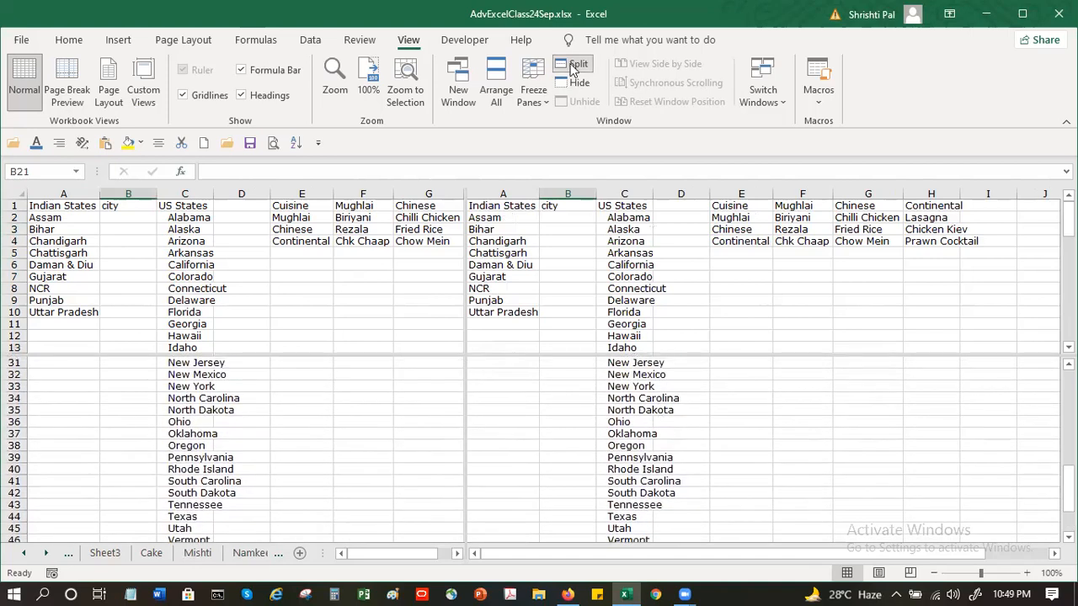
Remove the current split and split the MasterSheet window again at cell G14.
left_click(573, 67)
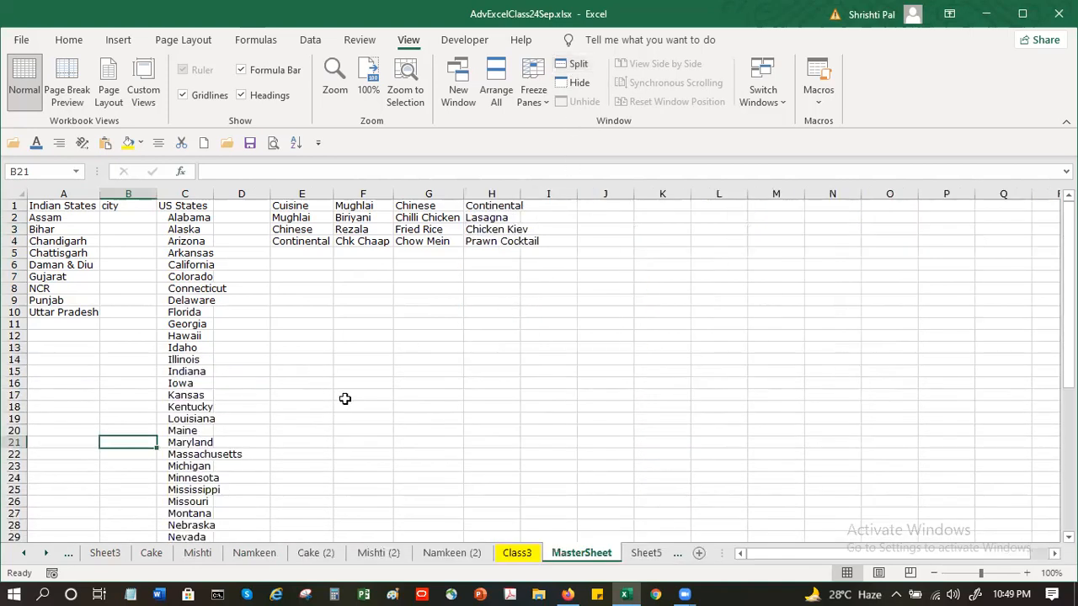
left_click(438, 361)
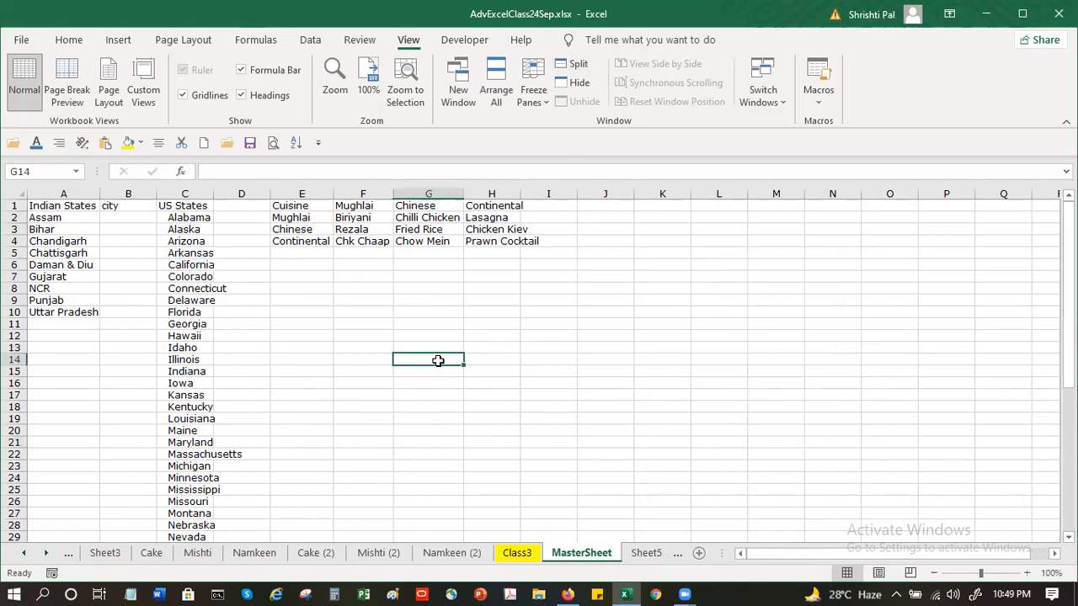
left_click(578, 64)
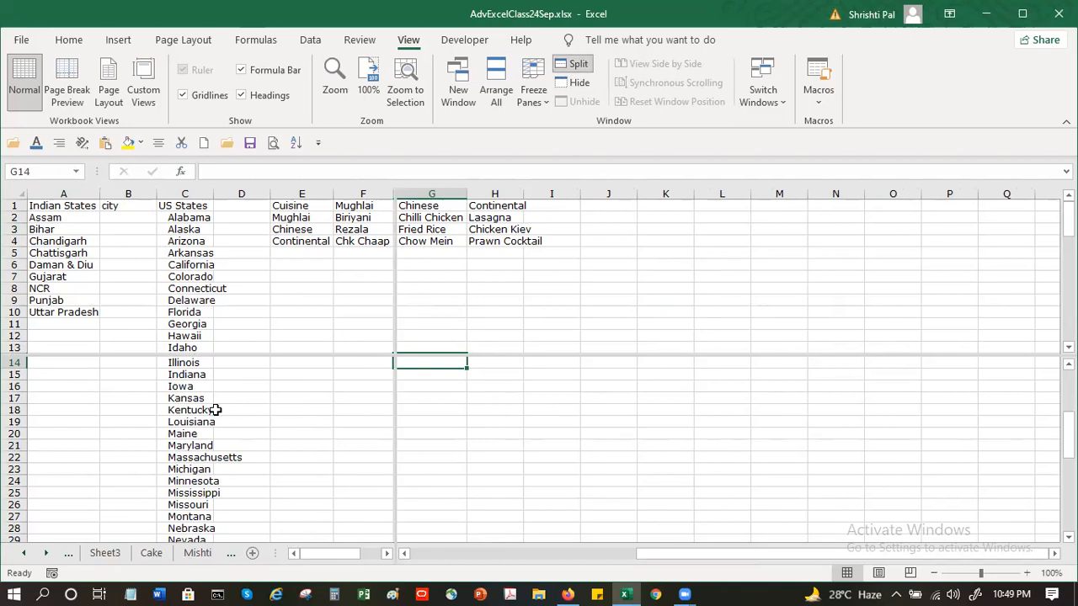
Look through the US States list in the lower pane down to Wyoming, and select cell D10 in the upper pane.
left_click(254, 398)
scroll(254, 398, "down", 8)
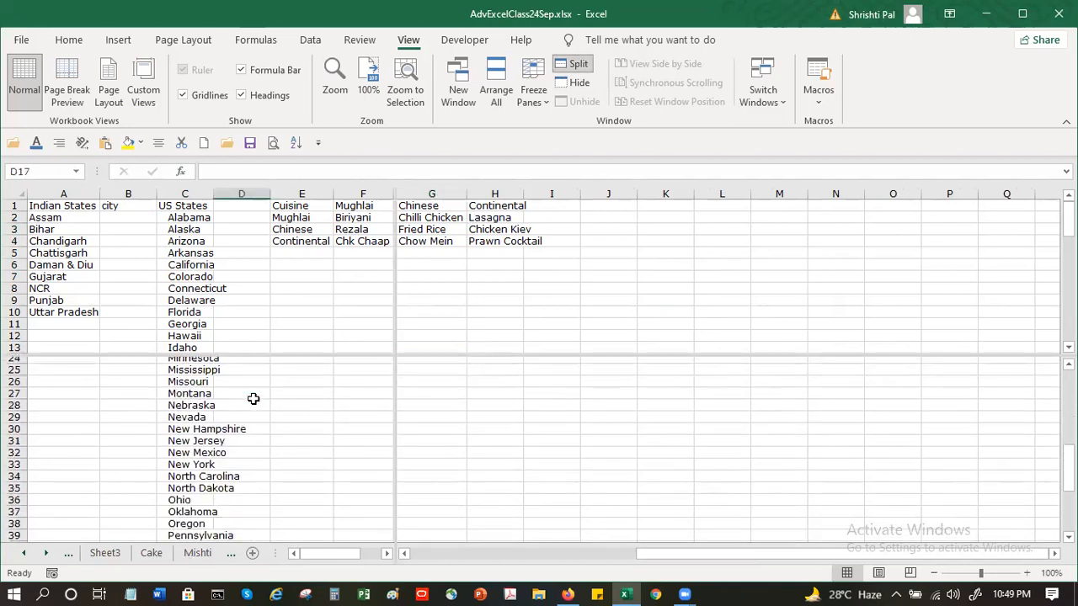
scroll(253, 398, "down", 3)
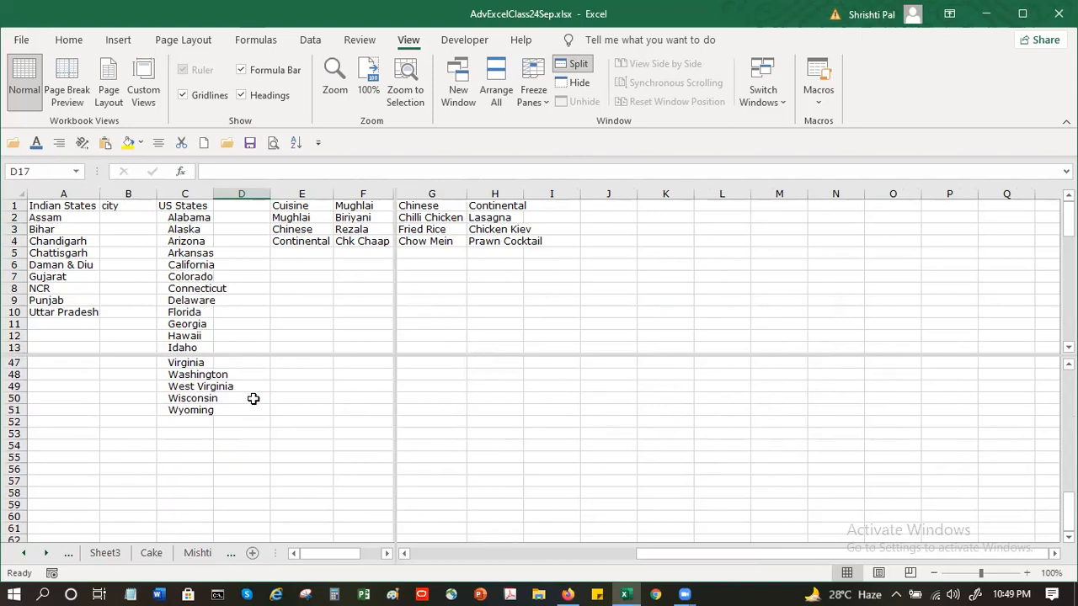
left_click(255, 311)
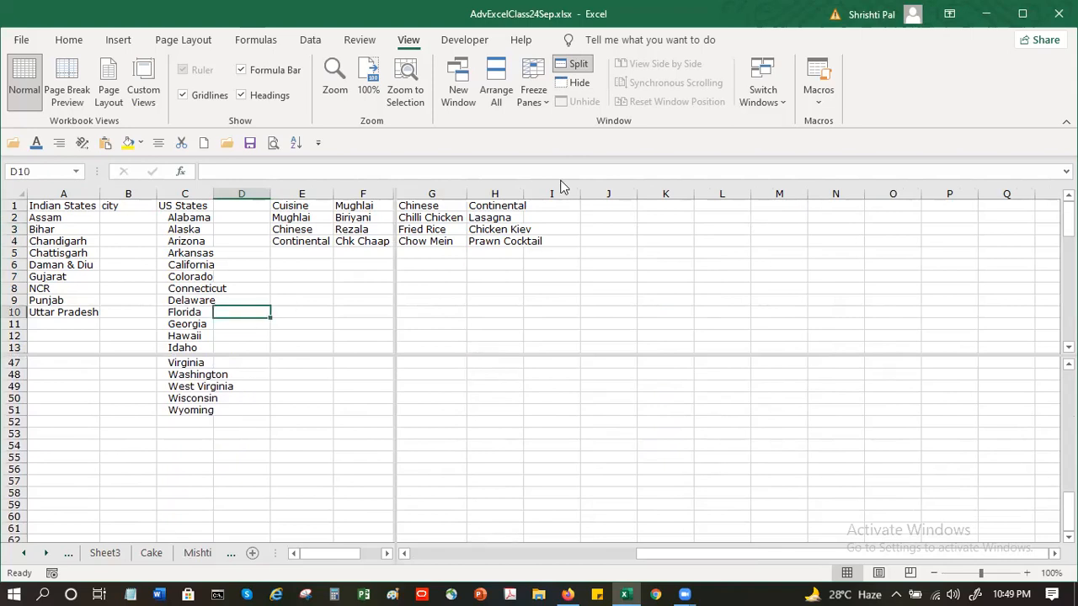
Remove the window split and look through the US States list in the single-pane view.
left_click(573, 67)
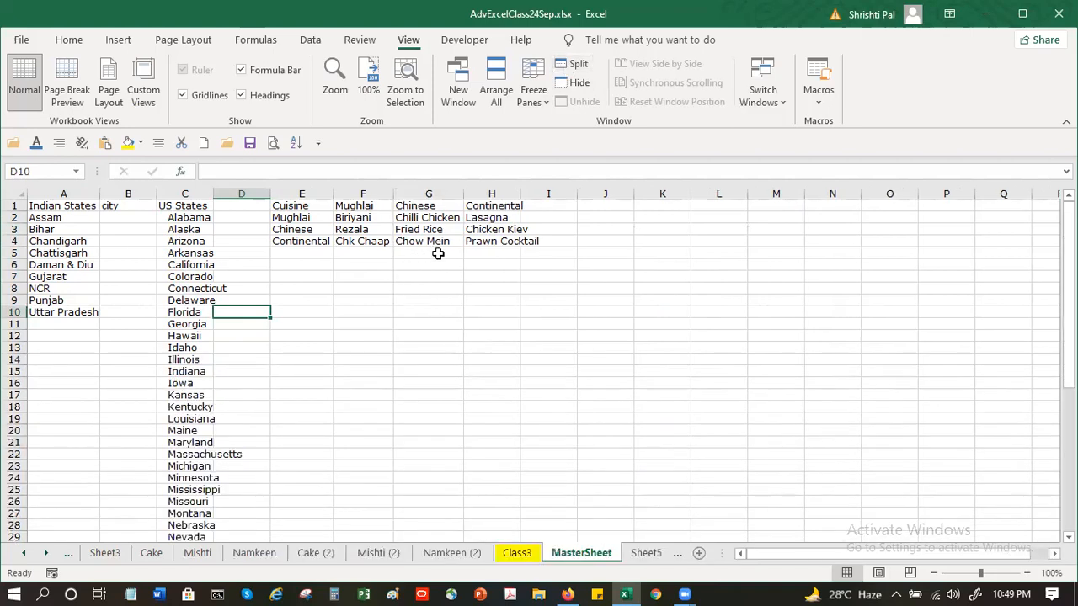
scroll(210, 387, "down", 6)
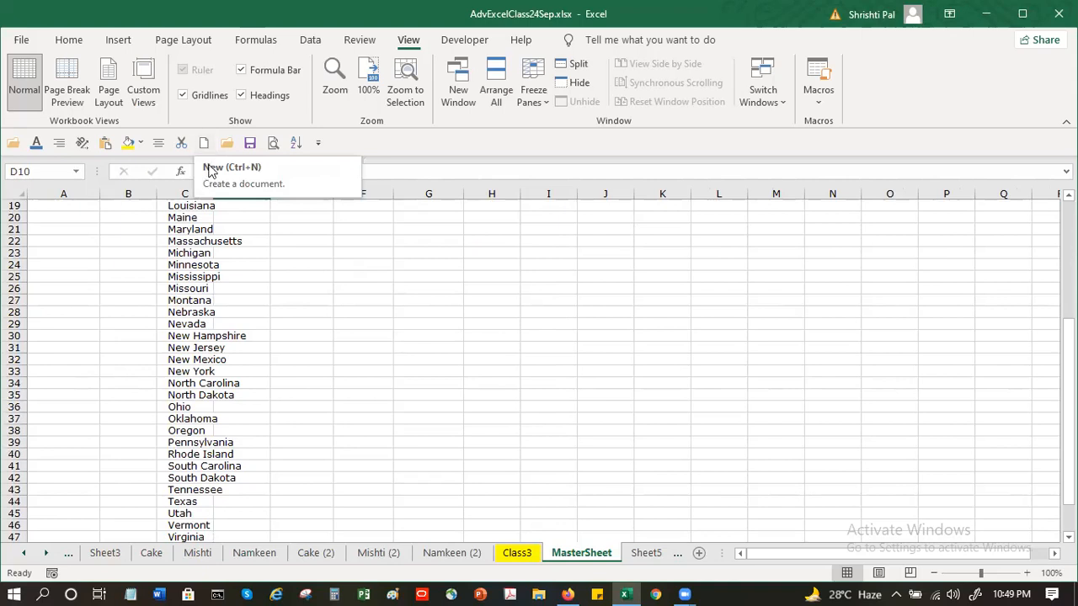
scroll(254, 286, "up", 5)
scroll(255, 286, "up", 1)
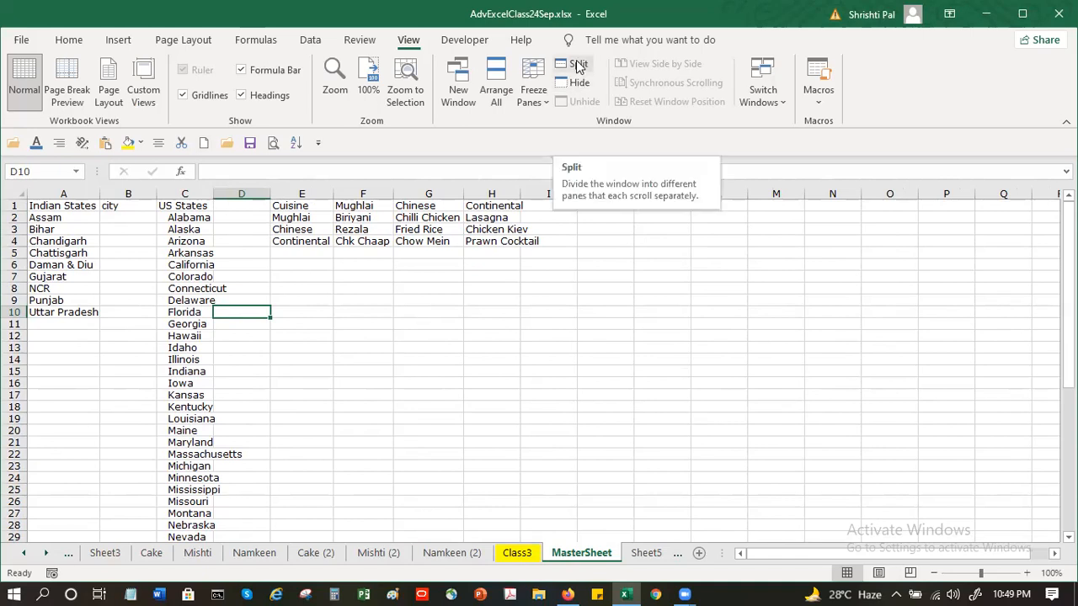
Freeze the top row of MasterSheet and check the headers against the end of the US States list.
left_click(37, 218)
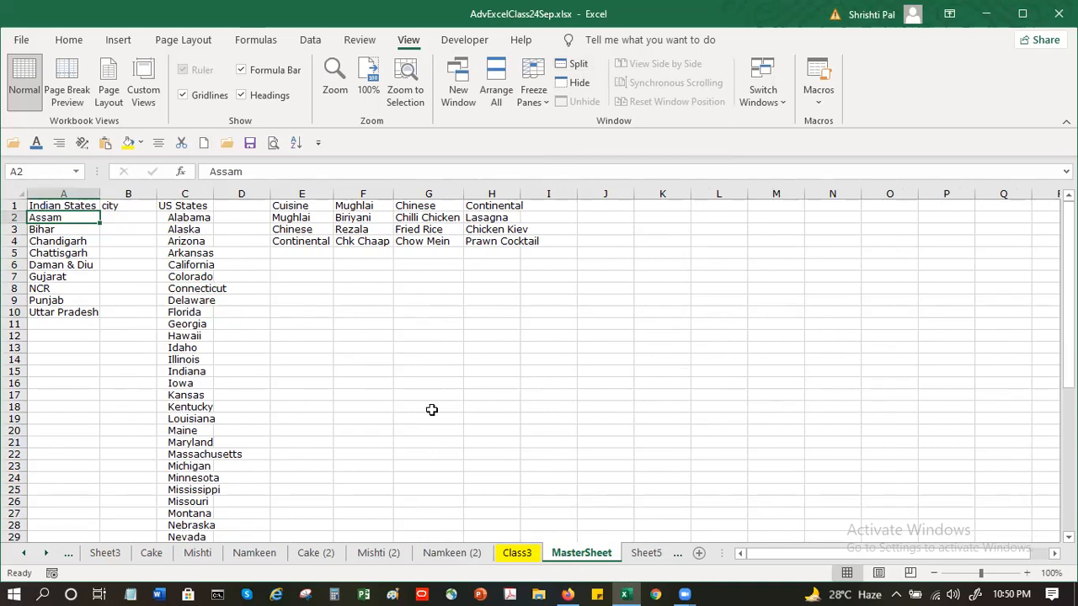
left_click(548, 102)
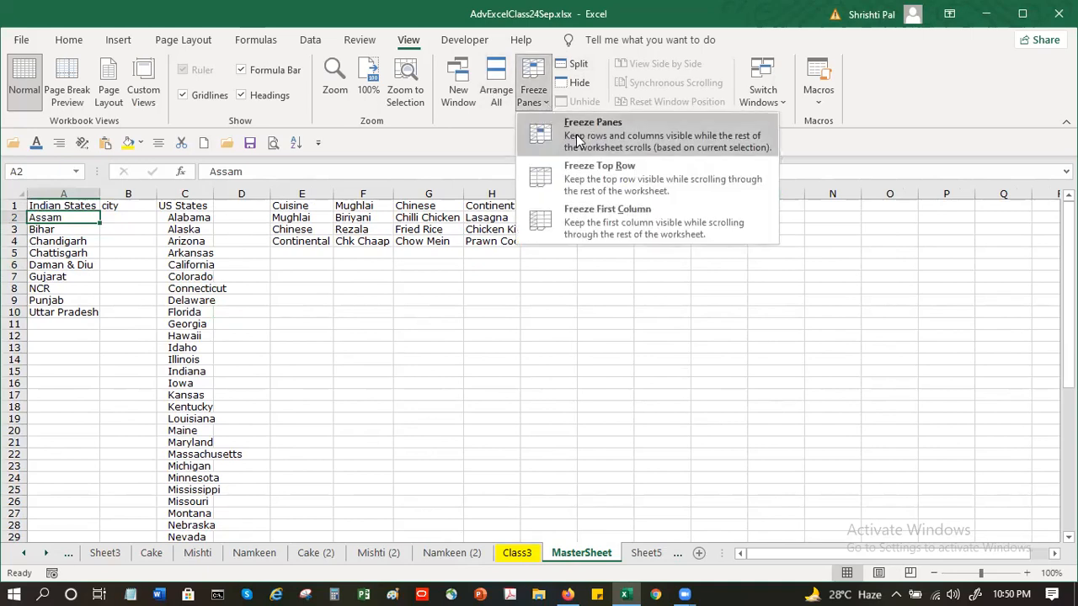
left_click(612, 180)
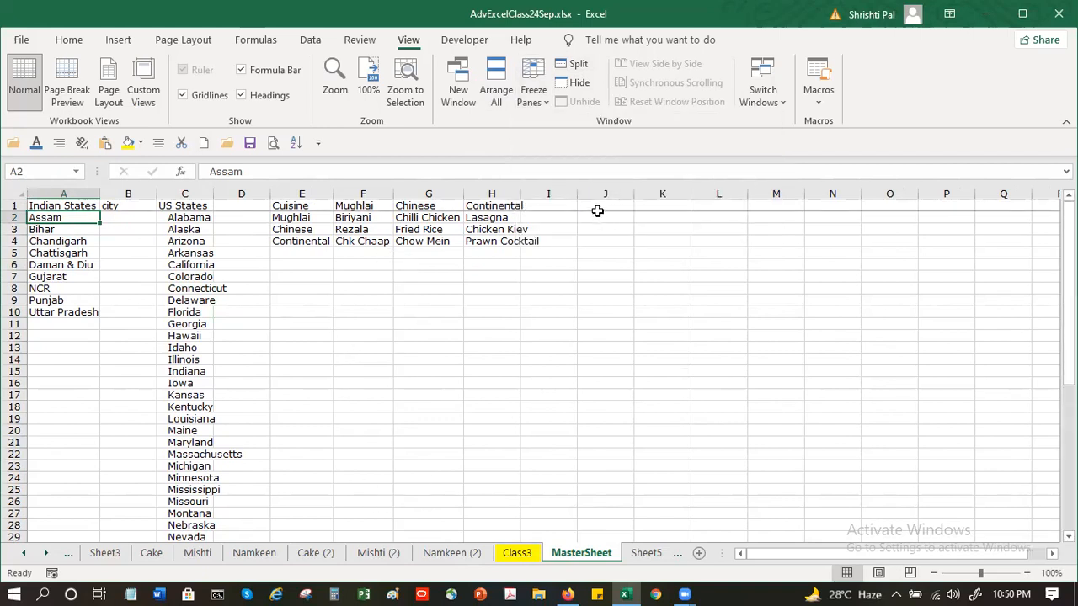
scroll(299, 303, "down", 5)
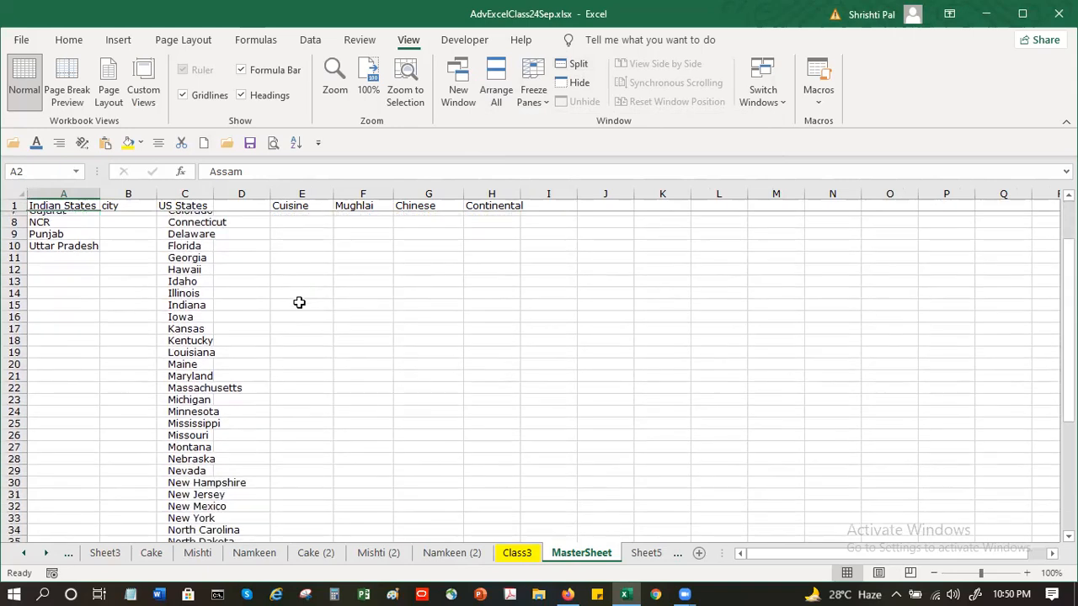
scroll(299, 303, "down", 6)
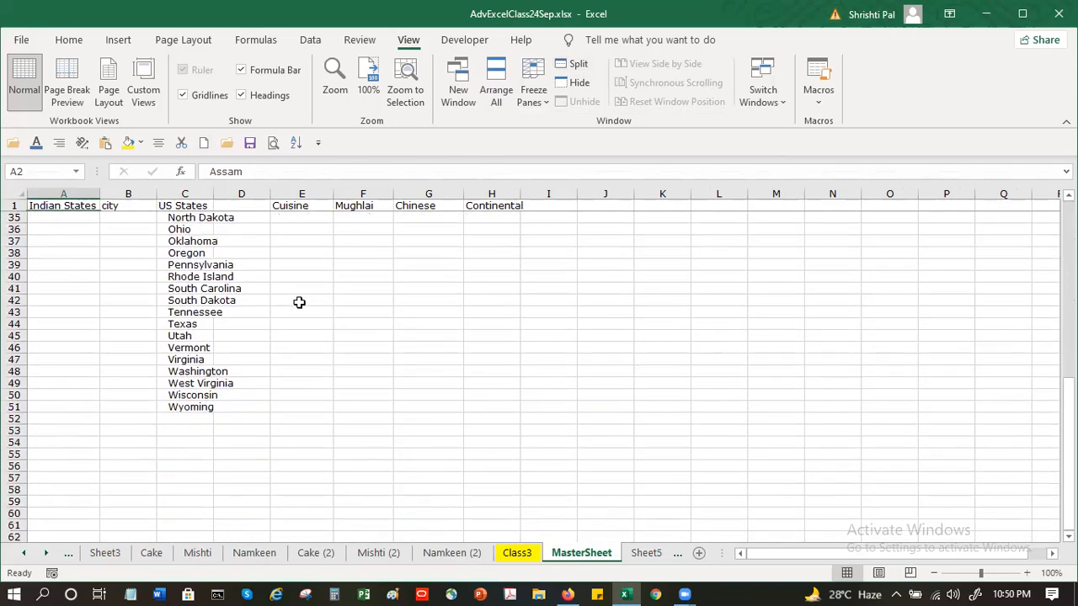
Autofit column C to the US States entries and unfreeze the panes.
double_click(213, 194)
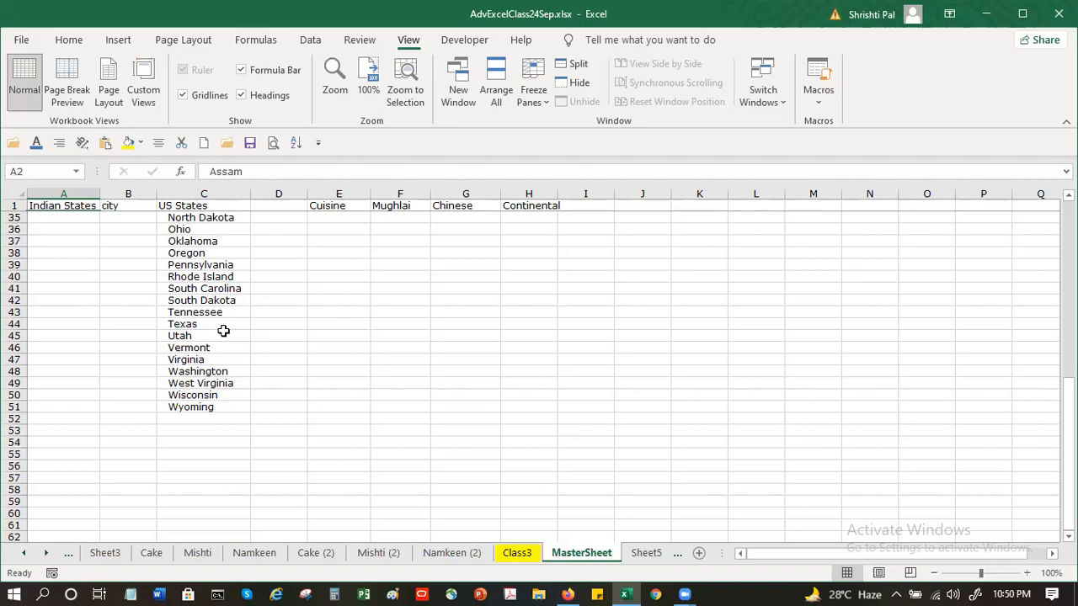
scroll(223, 331, "up", 11)
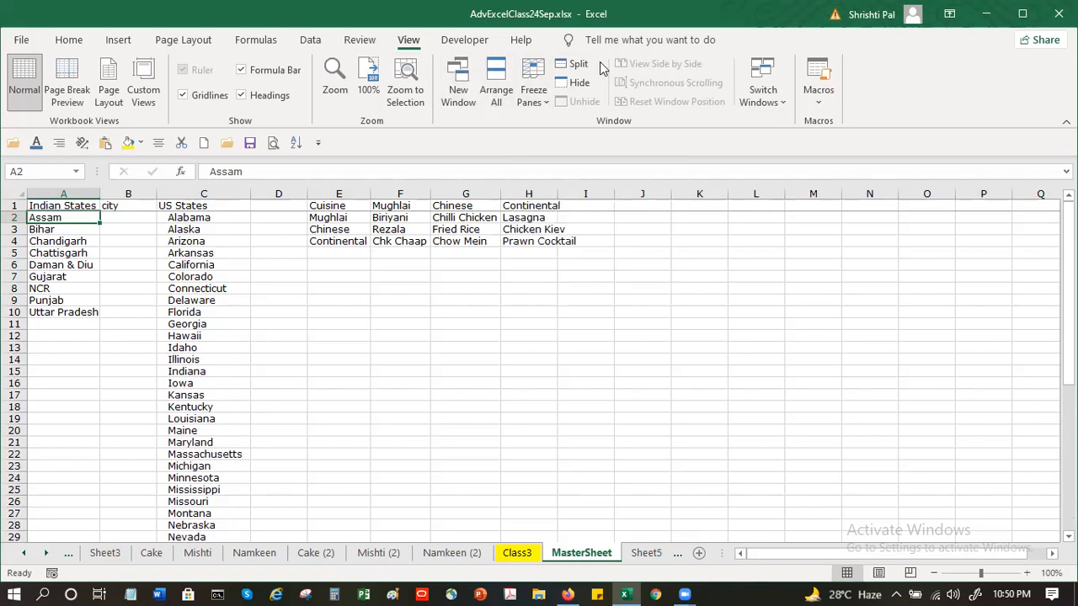
left_click(533, 102)
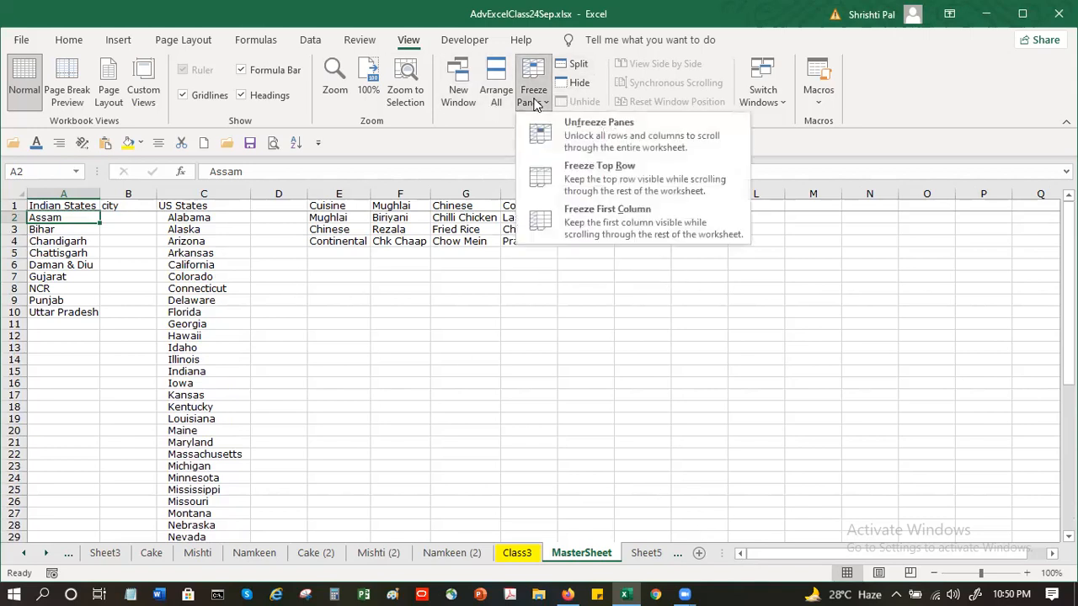
left_click(582, 150)
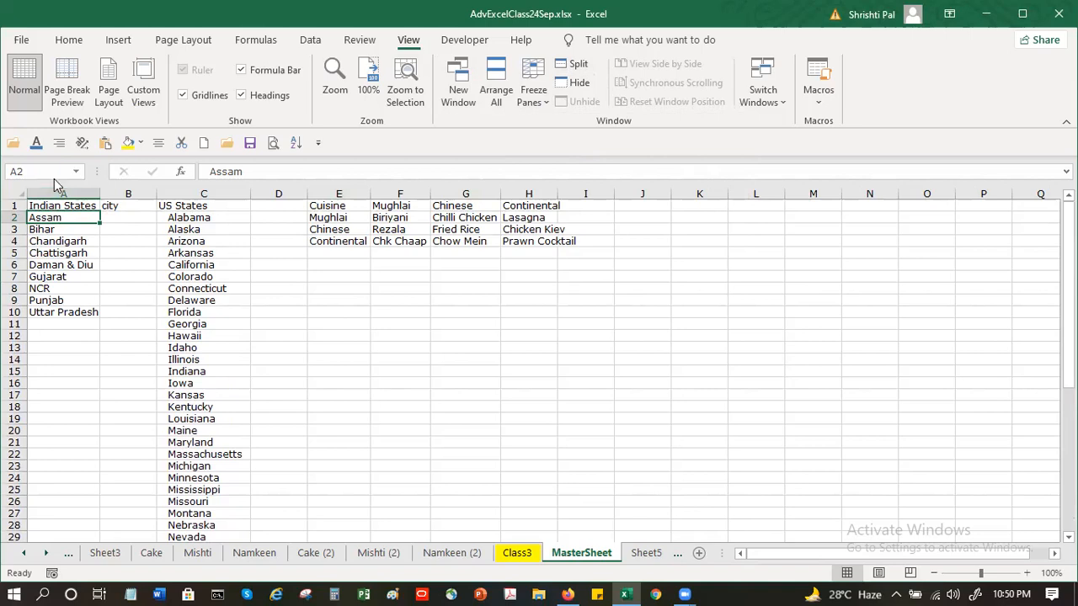
Freeze the panes at cell B2 so the header row and the Indian States column stay in view.
left_click(128, 218)
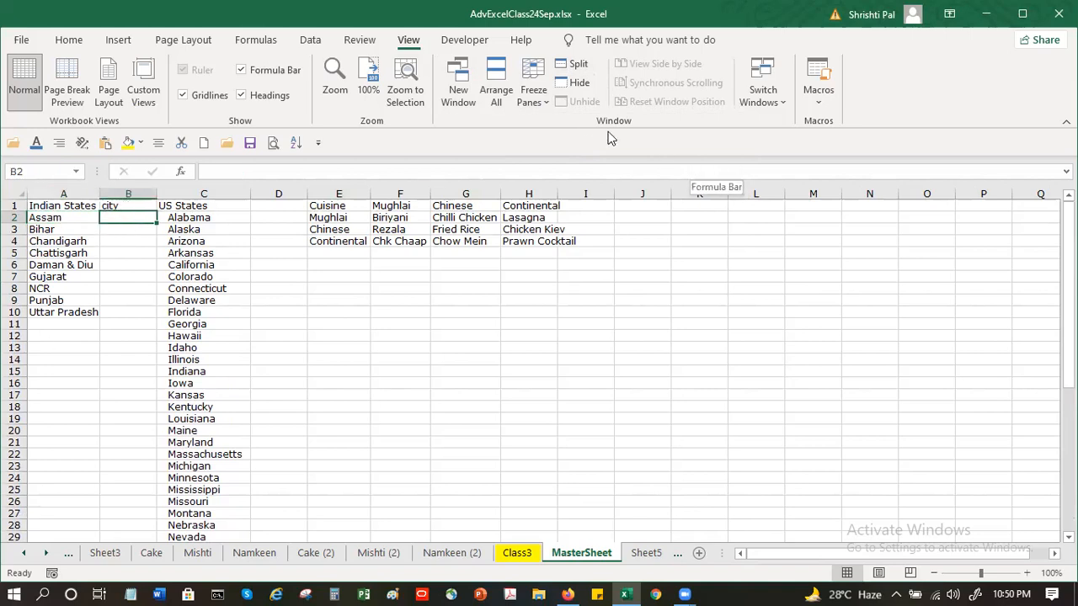
left_click(534, 99)
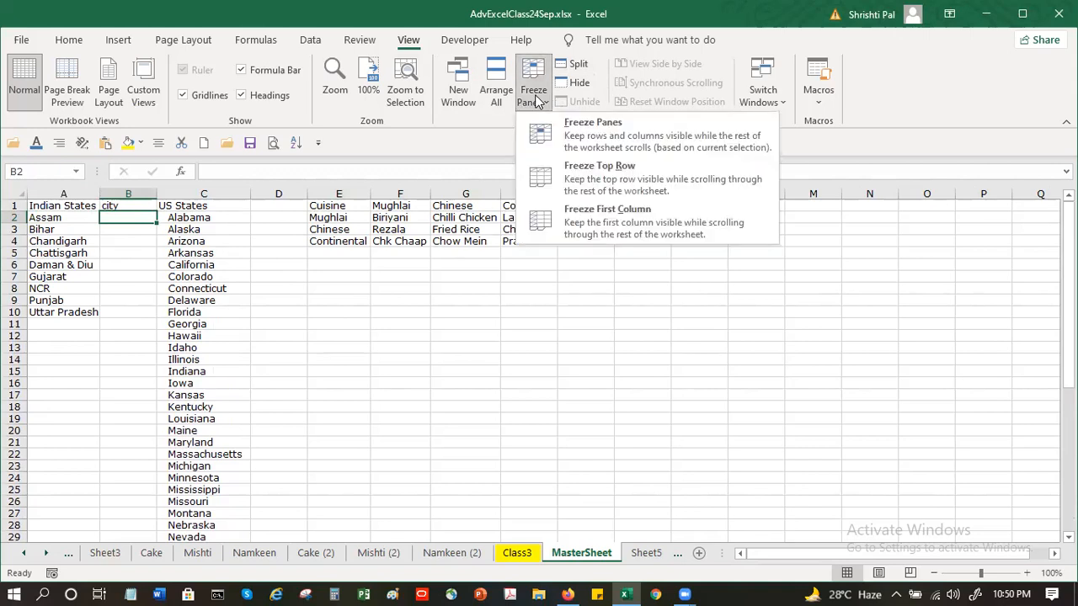
left_click(632, 142)
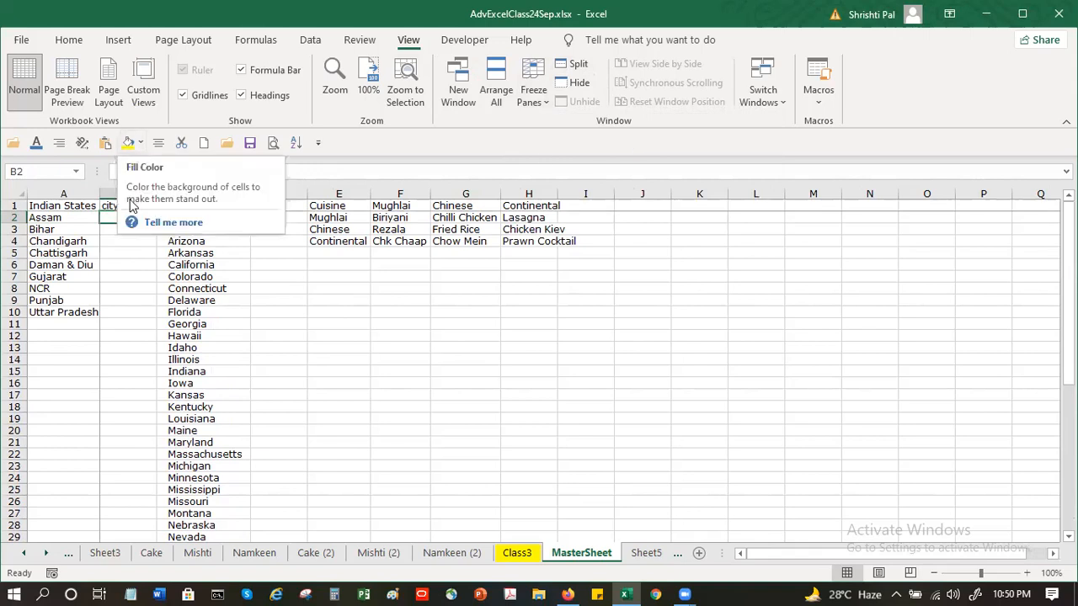
scroll(195, 333, "down", 5)
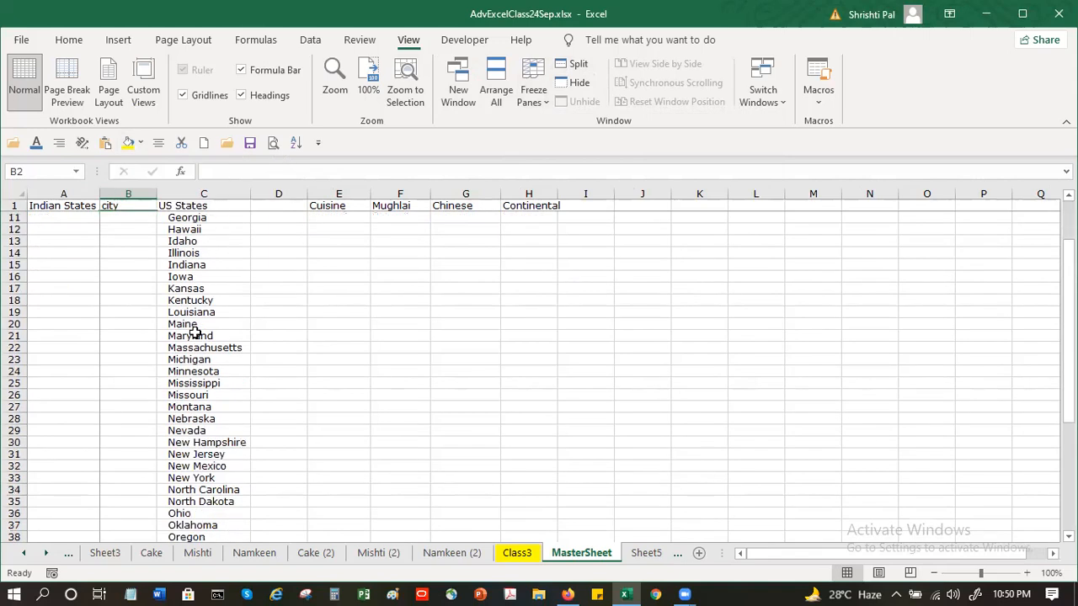
scroll(195, 333, "up", 5)
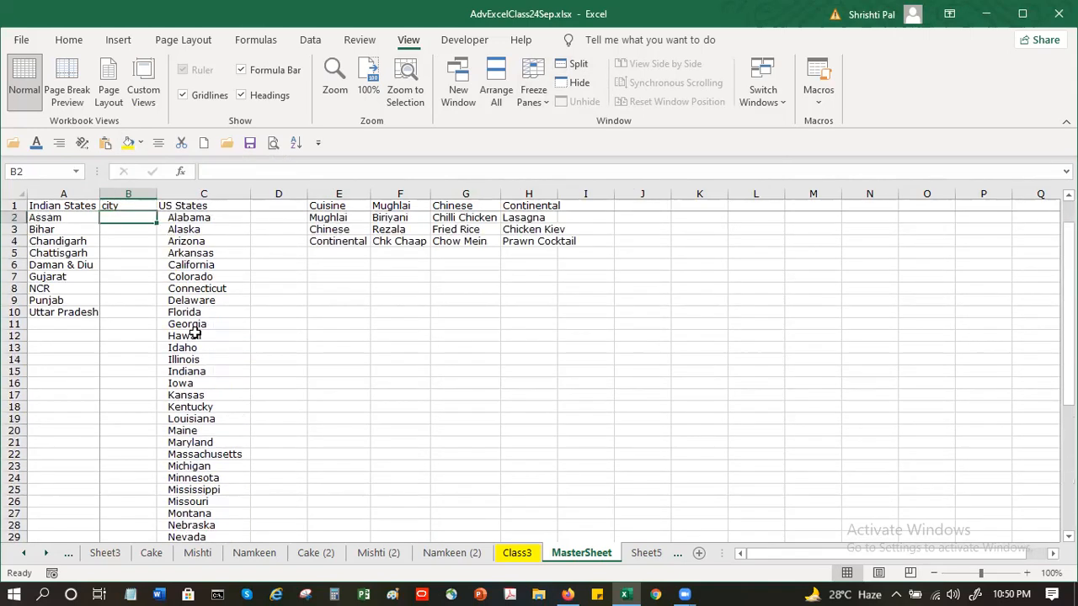
Check the frozen Indian States column by moving along row 2 out to column AF and back to A2.
key("Right")
key("Right")
key("Right")
key("Right")
key("Right")
key("Right")
key("Right")
key("Right")
key("Right")
key("Right")
key("Right")
key("Right")
key("Right")
key("Right")
key("Right")
key("Right")
key("Right")
key("Right")
key("Right")
key("Right")
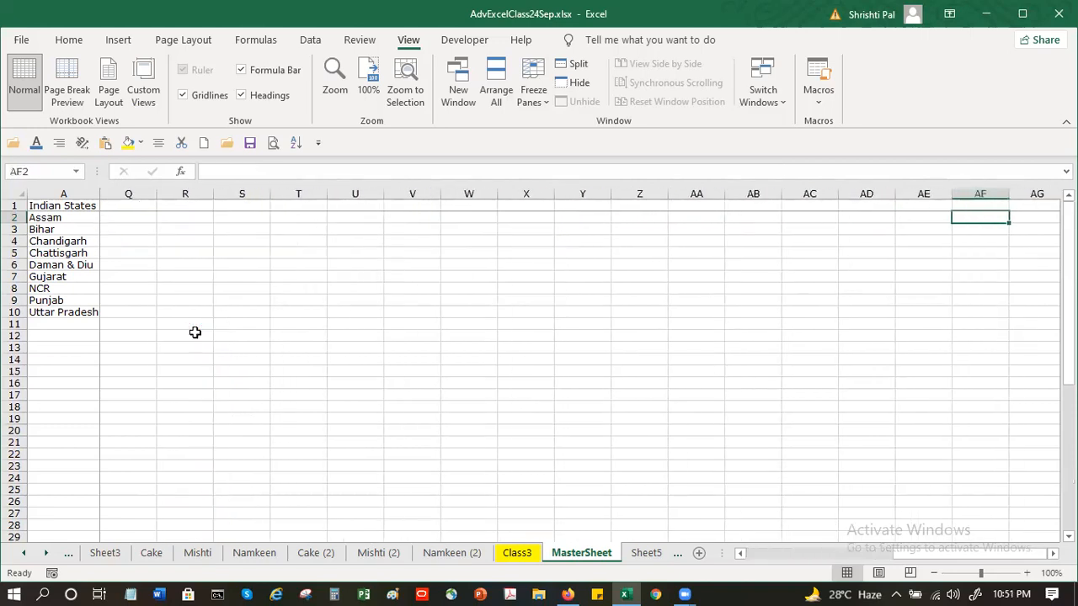
key("Left")
key("Left")
key("Left")
key("Left")
key("Left")
key("Left")
key("Left")
key("Left")
key("Left")
key("Left")
key("Left")
key("Left")
key("Left")
key("Left")
key("Left")
key("Left")
key("Left")
key("Left")
key("Left")
key("Left")
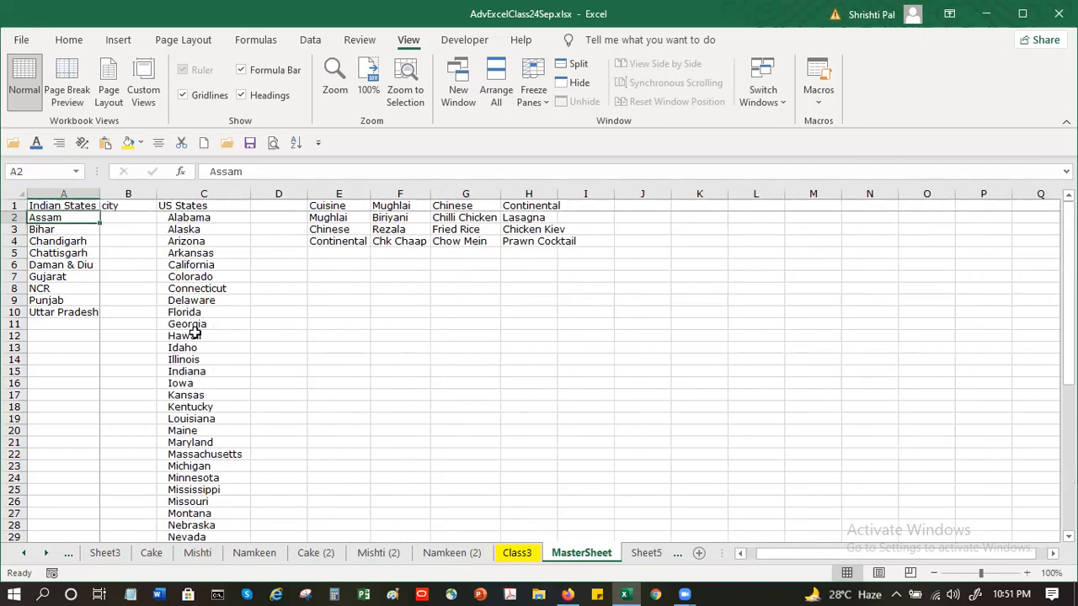
Check the frozen header row by moving down column A past the end of the US States list.
key("Down")
key("Down")
key("Down")
key("Down")
key("Down")
key("Down")
key("Down")
key("Down")
key("Down")
key("Down")
key("Down")
key("Down")
key("Down")
key("Down")
key("Down")
key("Down")
key("Down")
key("Down")
key("Down")
key("Down")
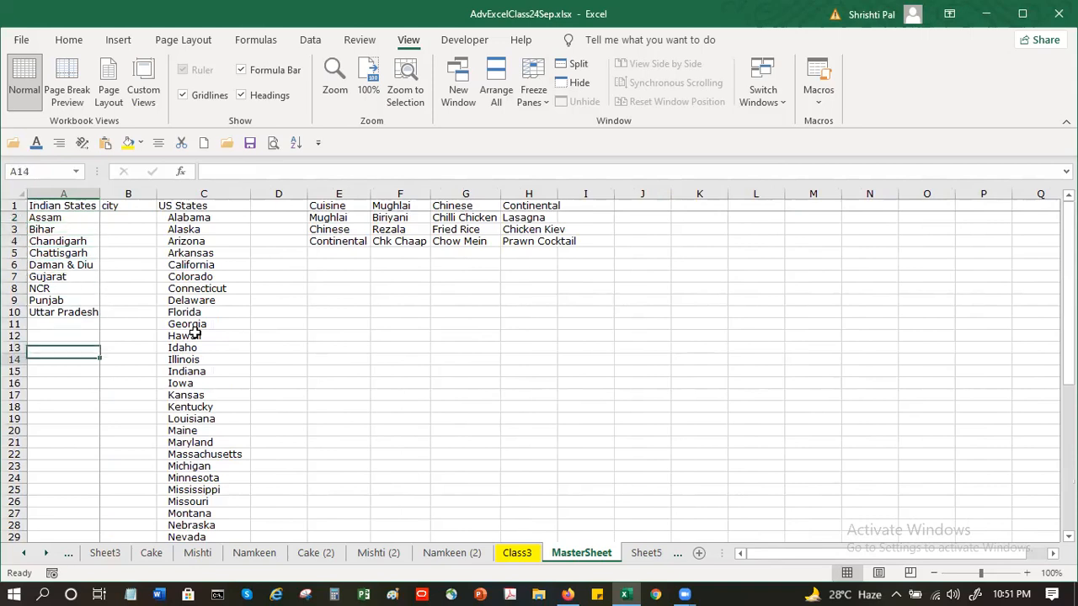
key("Down")
key("Down")
key("Down")
key("Down")
key("Down")
key("Down")
key("Down")
key("Down")
key("Down")
key("Down")
key("Down")
key("Down")
key("Down")
key("Down")
key("Down")
key("Down")
key("Down")
key("Down")
key("Down")
key("Down")
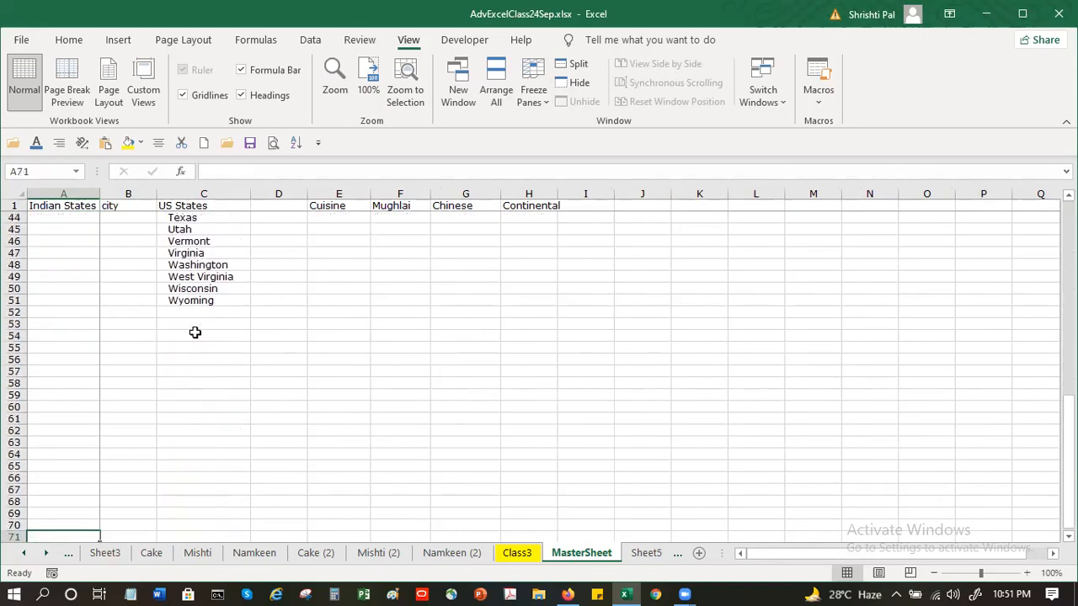
Move back up column A to cell A1 and check that the header row stays in view.
key("Up")
key("Up")
key("Up")
key("Up")
key("Up")
key("Up")
key("Up")
key("Up")
key("Up")
key("Up")
key("Up")
key("Up")
key("Up")
key("Up")
key("Up")
key("Up")
key("Up")
key("Up")
key("Up")
key("Up")
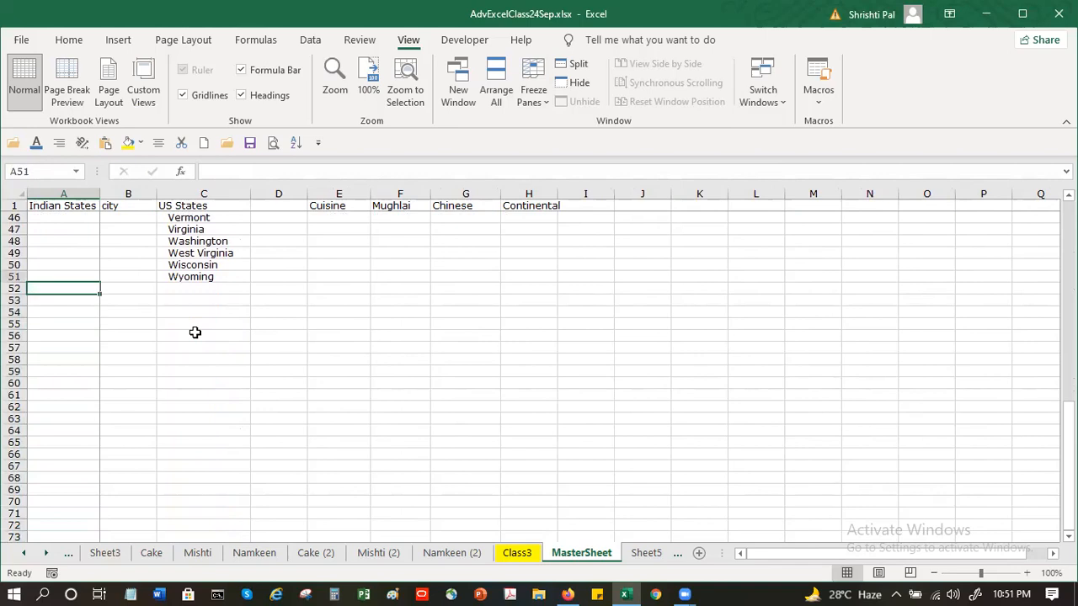
key("Up")
key("Up")
key("Up")
key("Up")
key("Up")
key("Up")
key("Up")
key("Up")
key("Up")
key("Up")
key("Up")
key("Up")
key("Up")
key("Up")
key("Up")
key("Up")
key("Up")
key("Up")
key("Up")
key("Up")
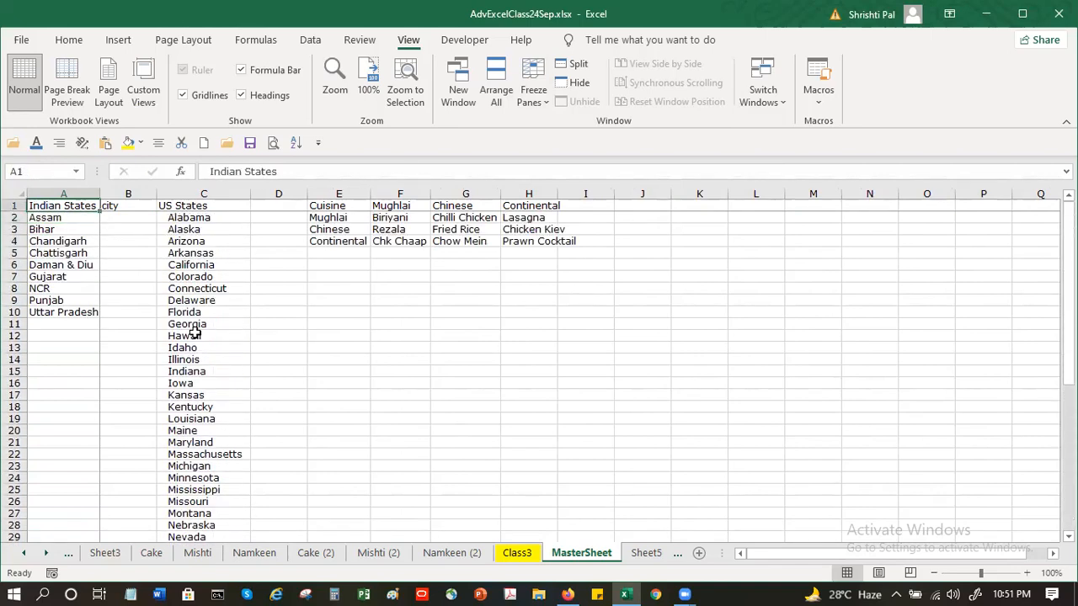
Unfreeze the panes on MasterSheet and freeze only the first column.
left_click(347, 253)
left_click(536, 97)
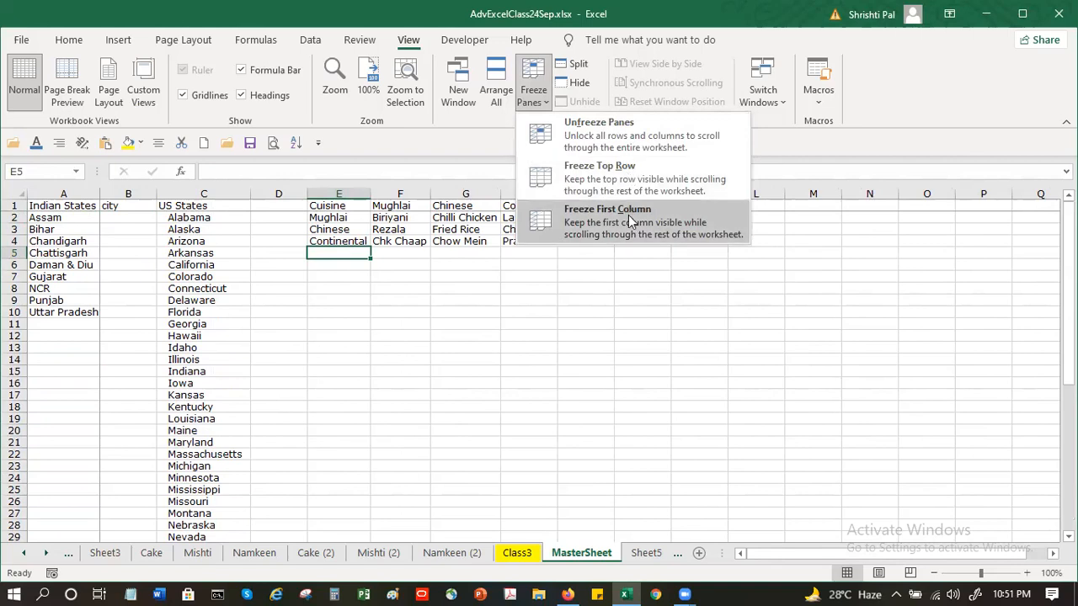
left_click(598, 138)
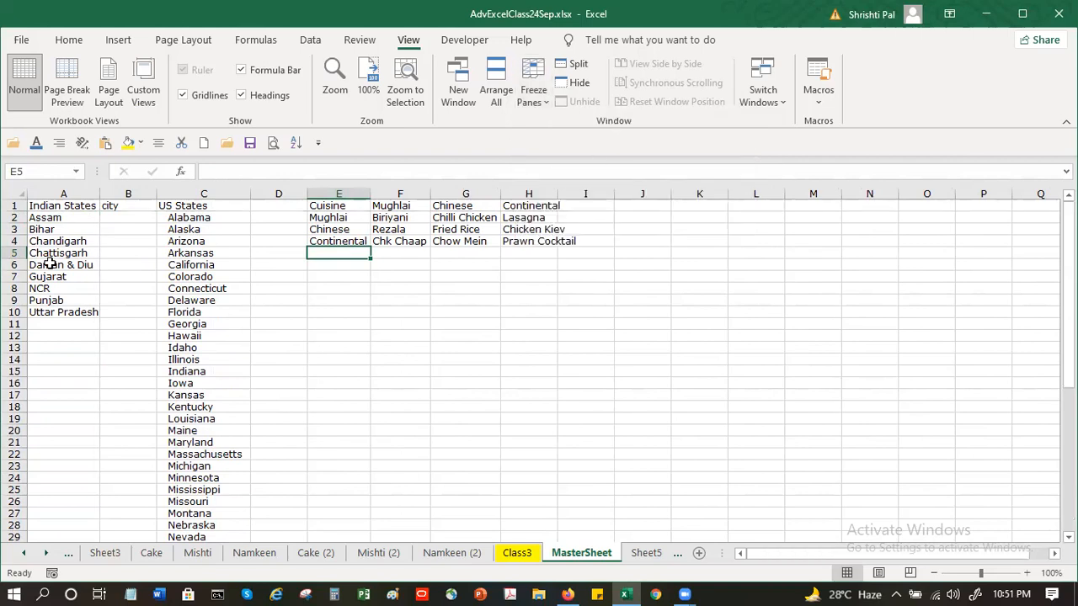
left_click(56, 216)
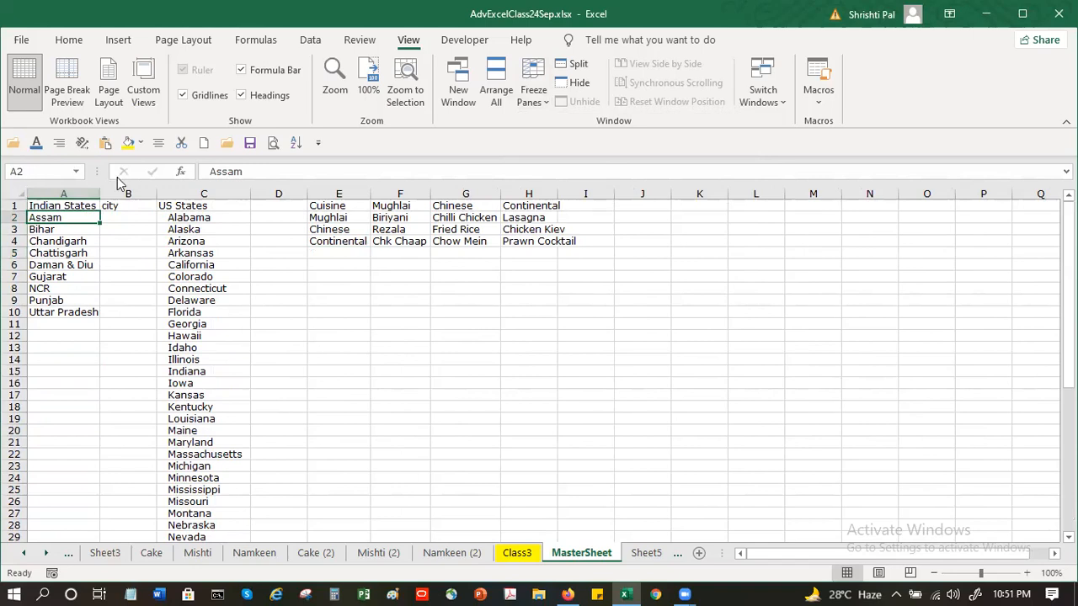
left_click(532, 100)
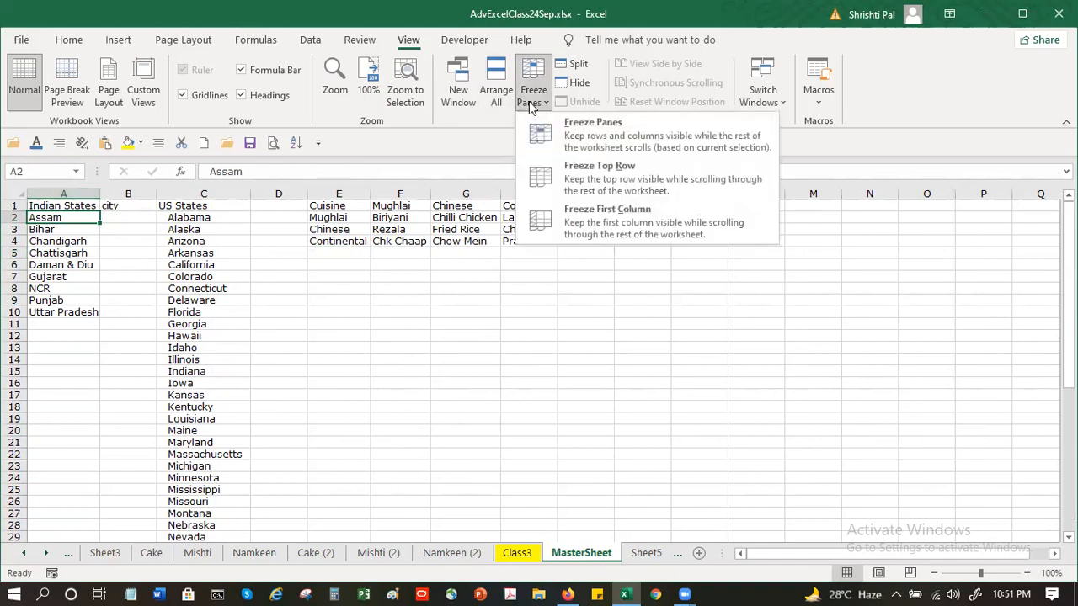
left_click(637, 224)
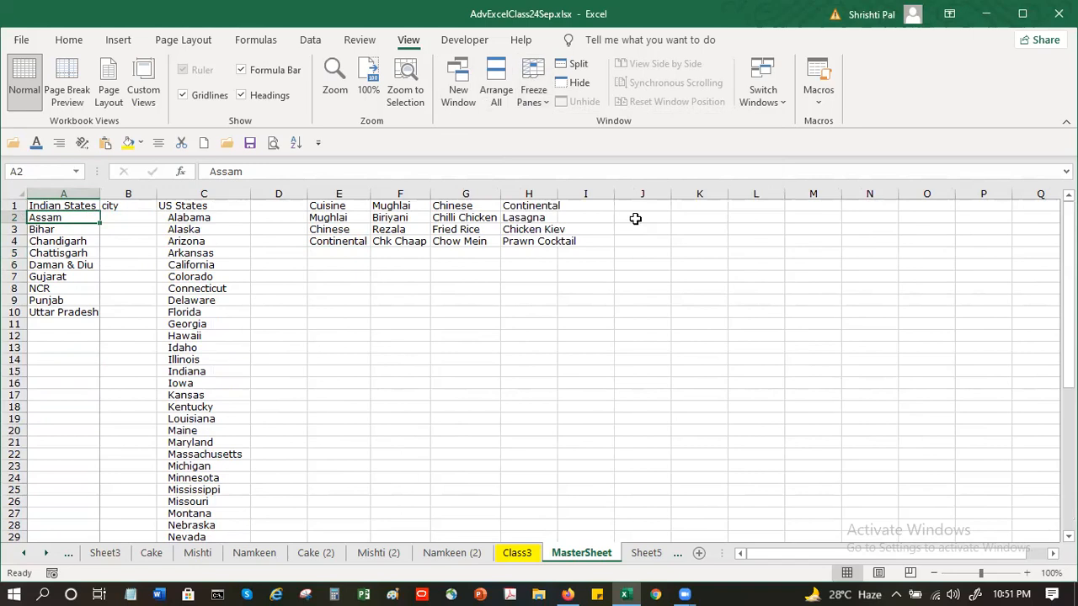
Check the frozen Indian States column by moving along row 5 out to column AZ and back to the row's start.
left_click(67, 193)
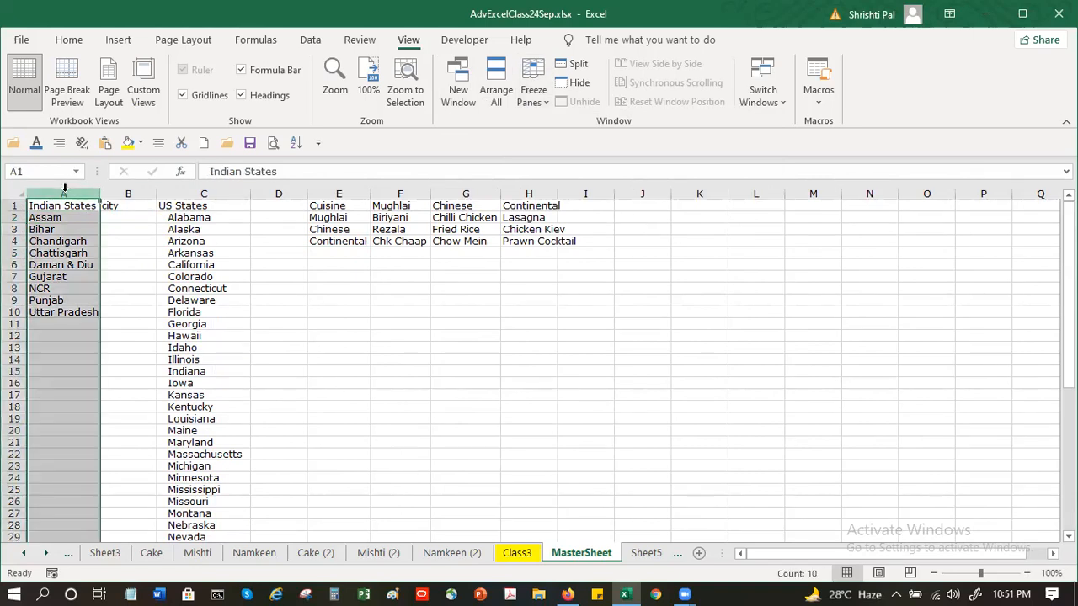
left_click(152, 251)
key("Right")
key("Right")
key("Right")
key("Right")
key("Right")
key("Right")
key("Right")
key("Right")
key("Right")
key("Right")
key("Right")
key("Right")
key("Right")
key("Right")
key("Right")
key("Right")
key("Right")
key("Right")
key("Right")
key("Right")
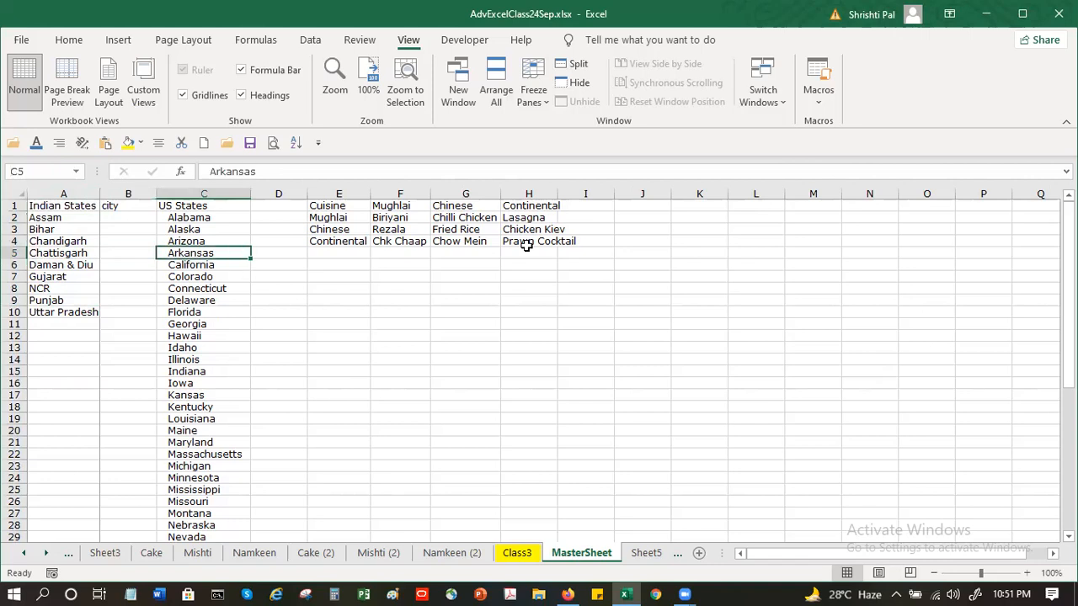
key("Right")
key("Right")
key("Right")
key("Right")
key("Right")
key("Right")
key("Right")
key("Right")
key("Right")
key("Right")
key("Right")
key("Right")
key("Right")
key("Right")
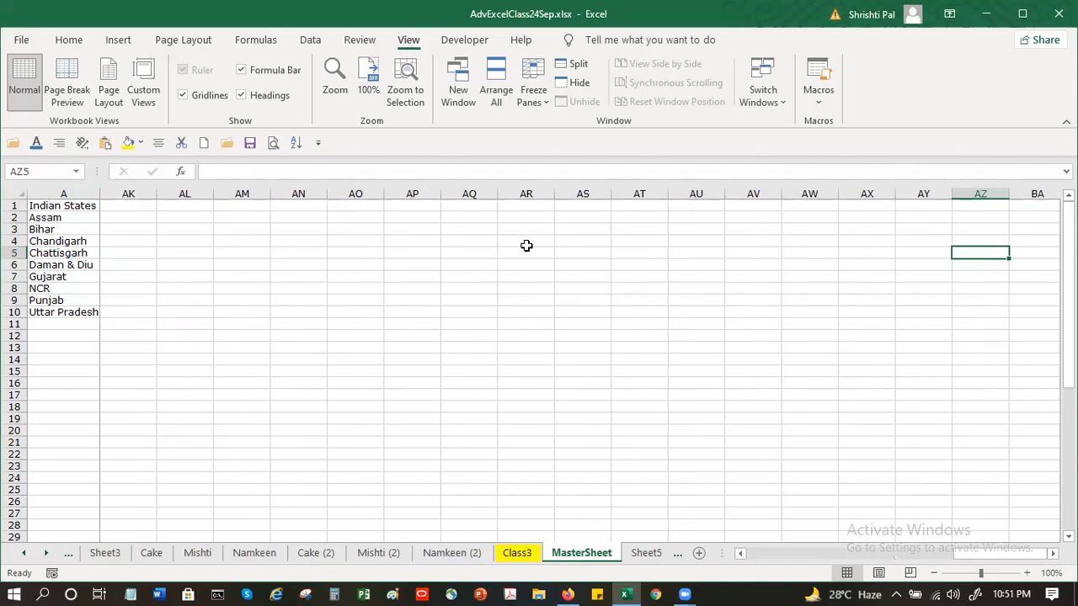
key("Home")
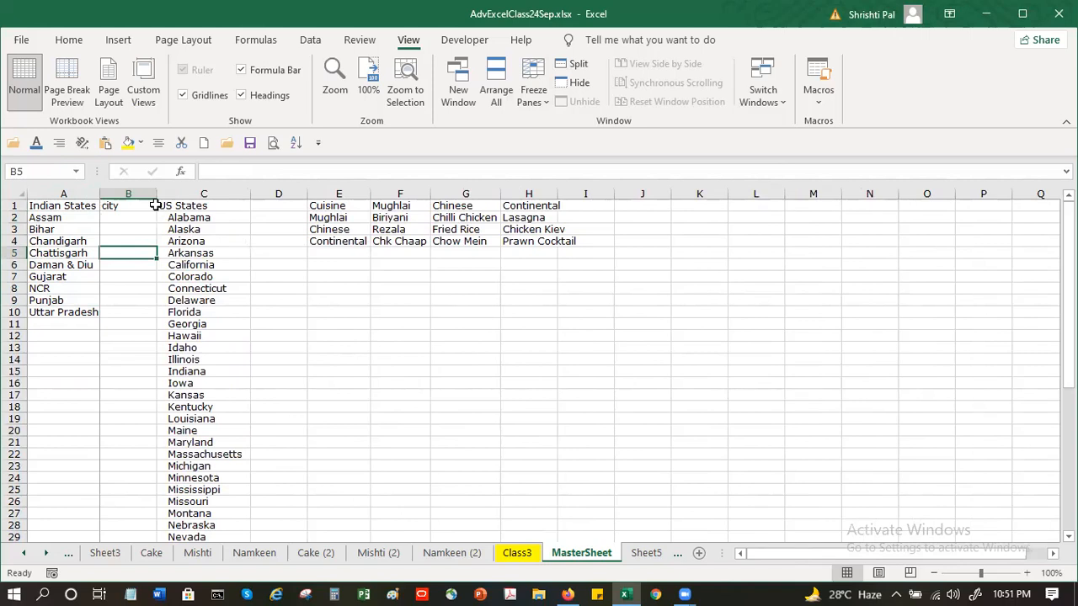
left_click(539, 104)
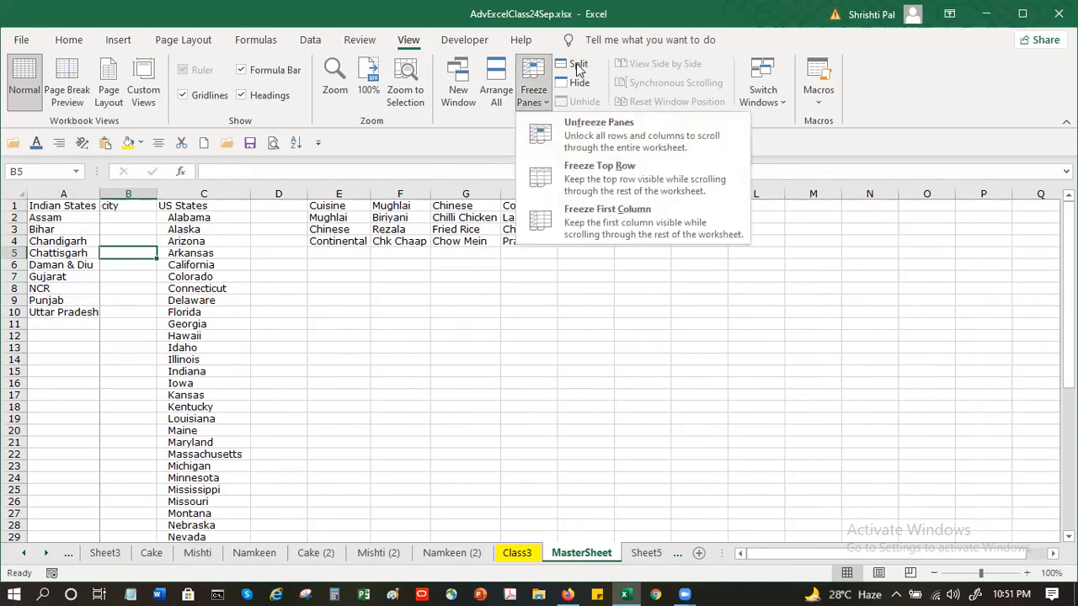
left_click(346, 344)
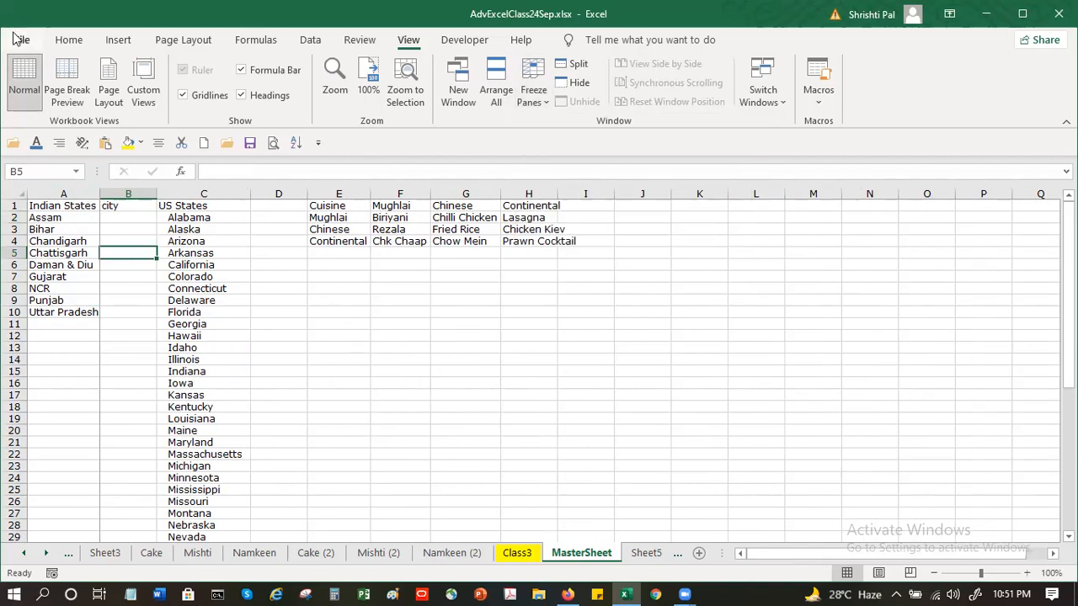
Open the recent workbook Exercise Files.xlsx without updating its external links.
left_click(20, 39)
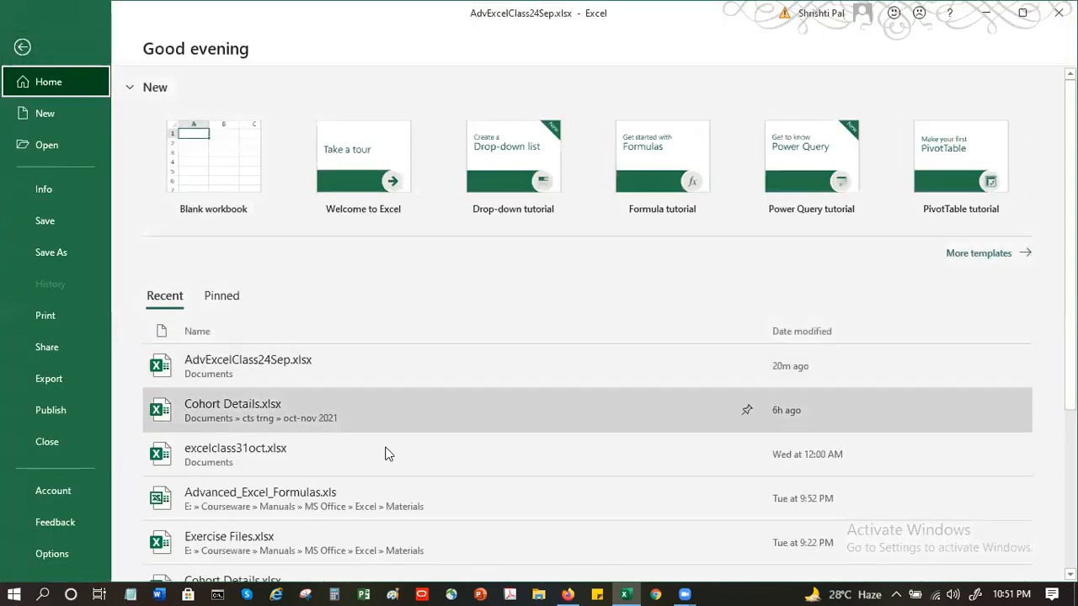
scroll(386, 448, "down", 2)
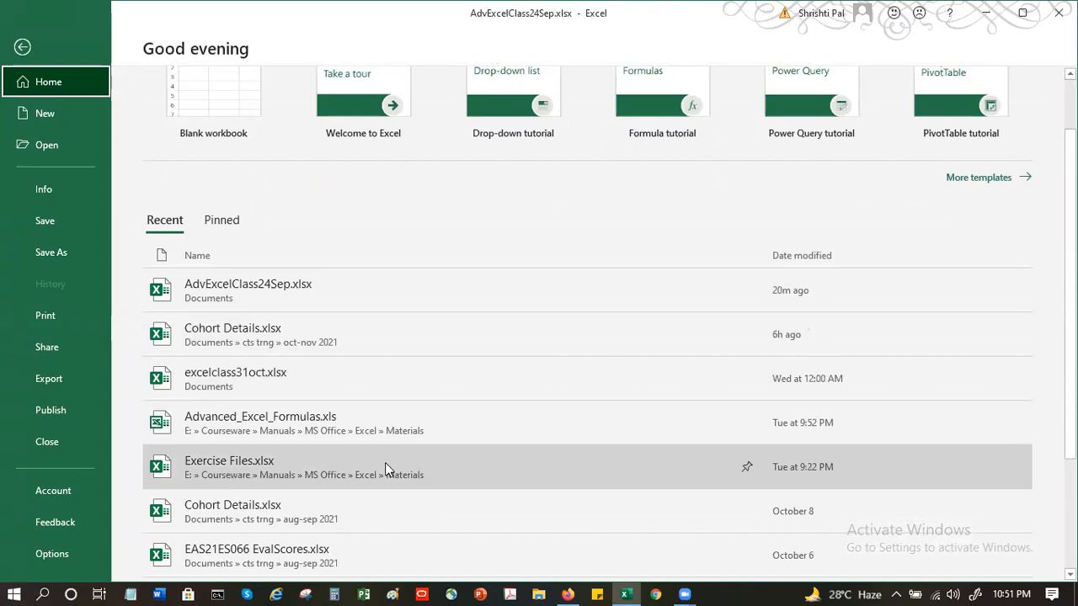
left_click(385, 466)
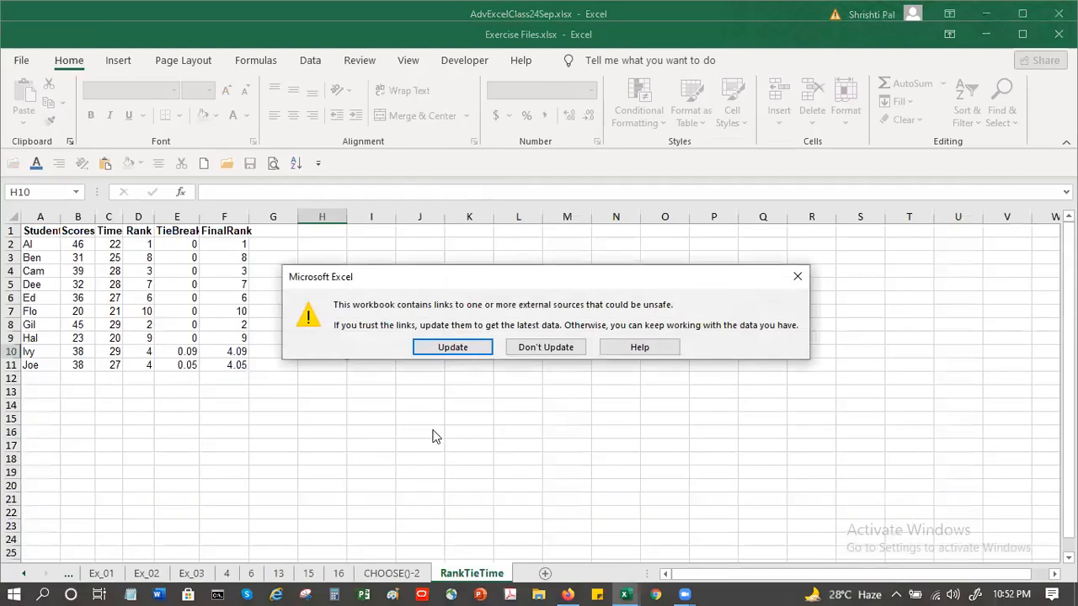
left_click(536, 351)
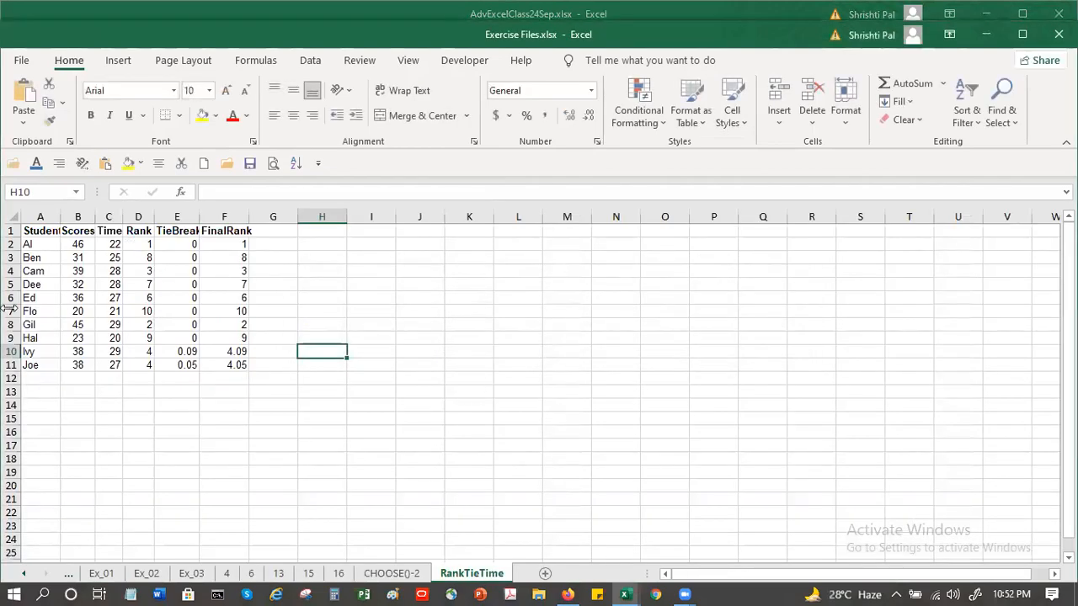
Switch back to AdvExcelClass24Sep.xlsx and arrange both open workbook windows vertically.
mouse_move(627, 590)
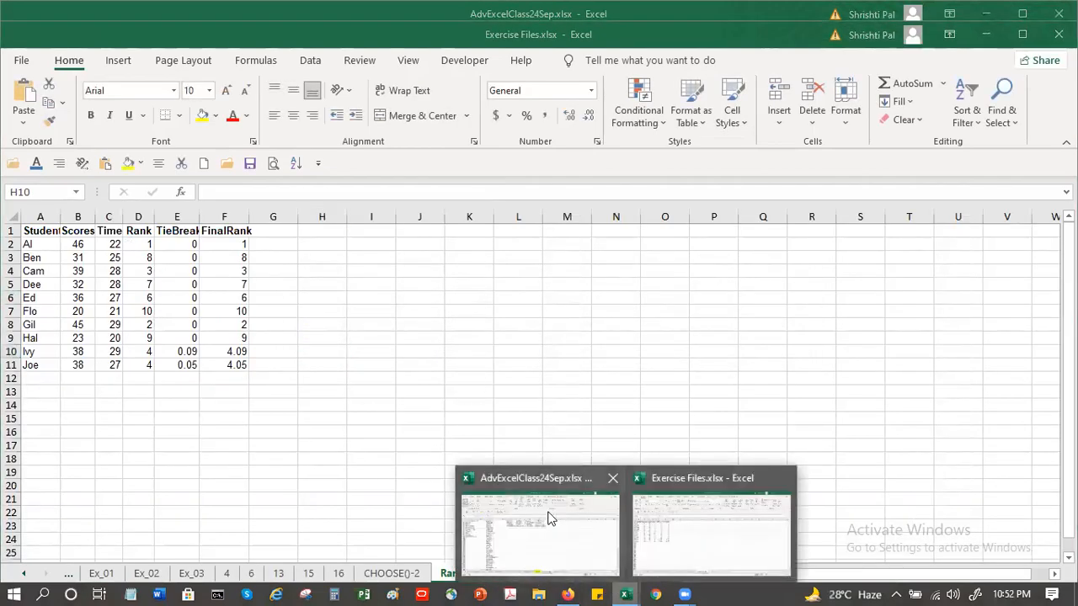
left_click(548, 515)
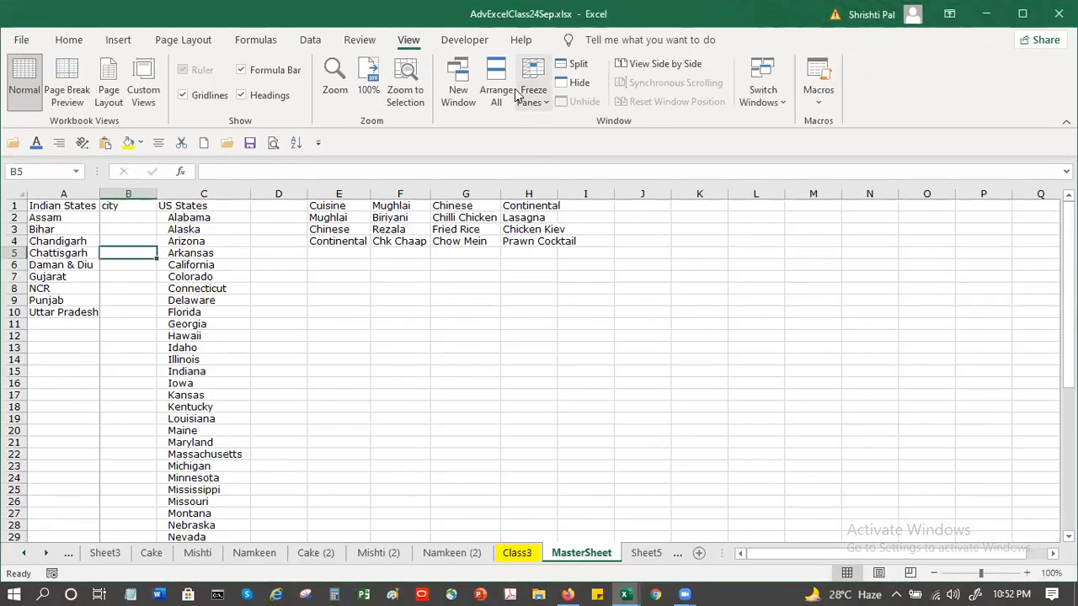
left_click(489, 77)
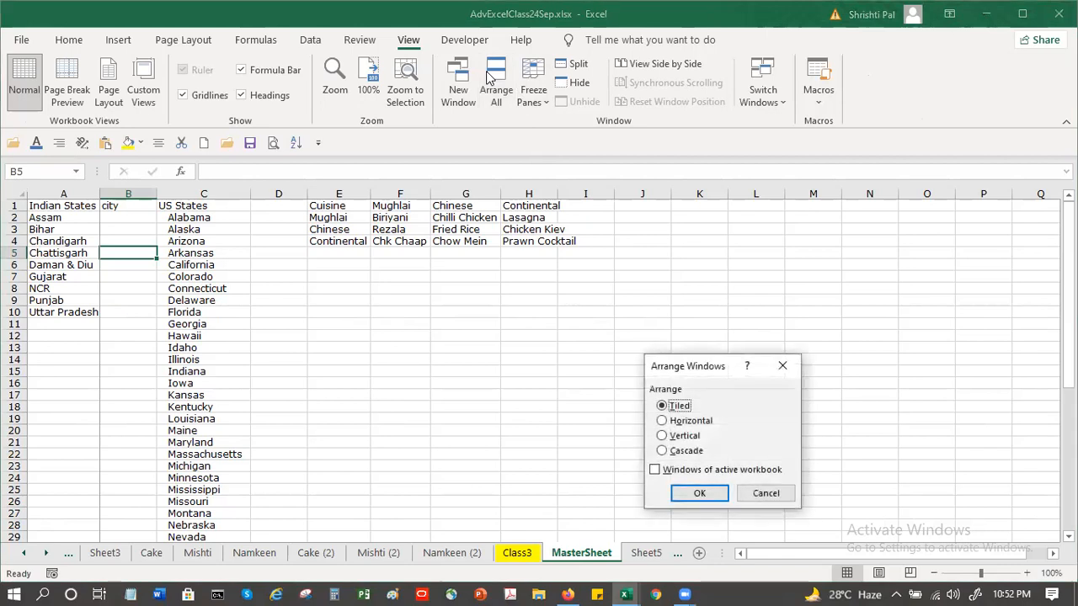
left_click(696, 421)
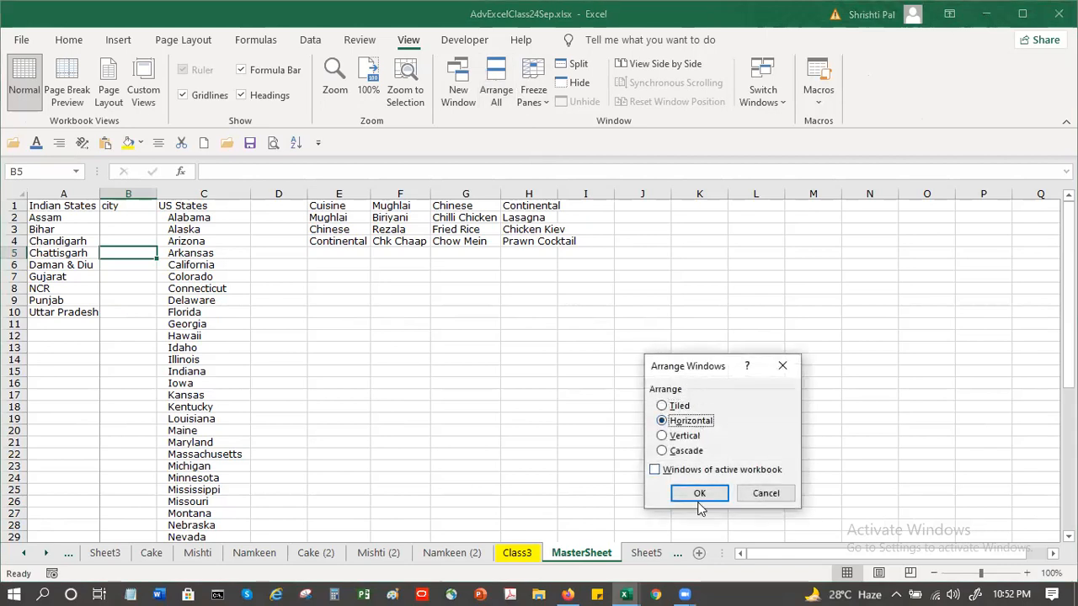
left_click(692, 437)
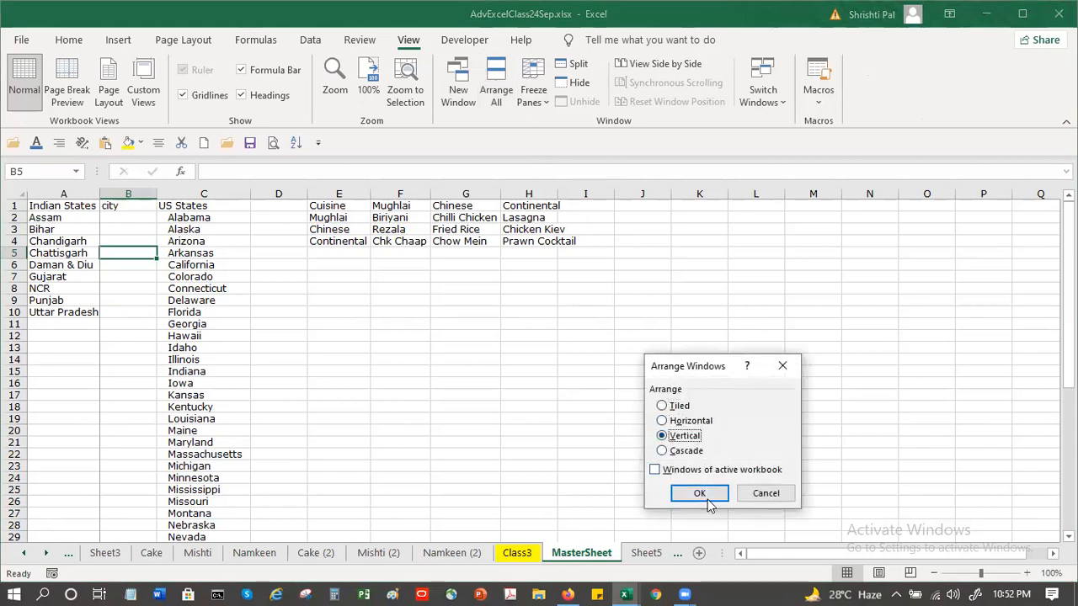
left_click(707, 497)
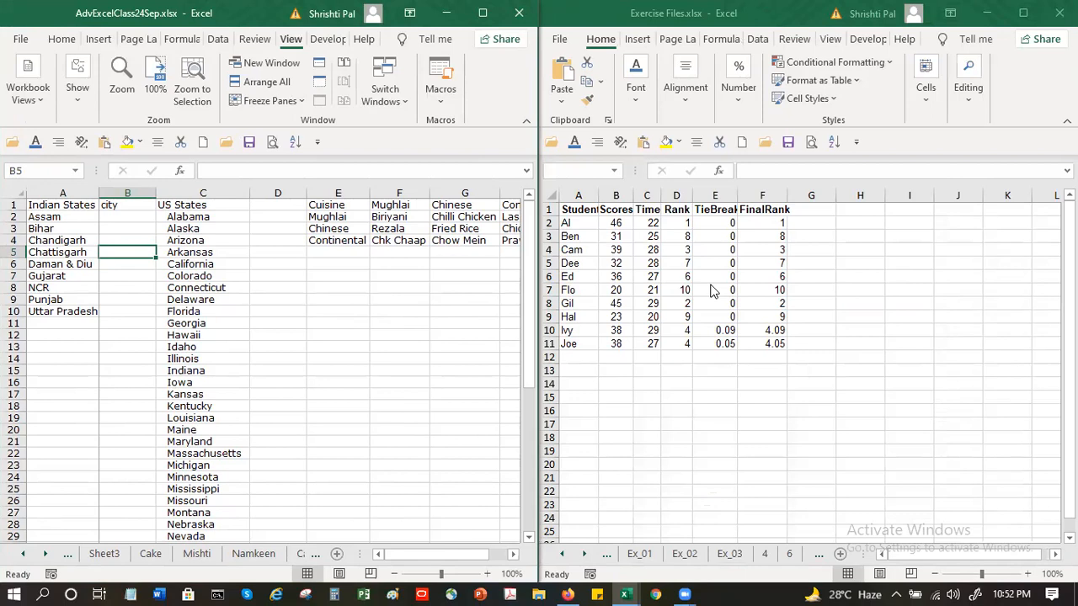
Rearrange the two workbook windows horizontally.
left_click(278, 81)
left_click(700, 422)
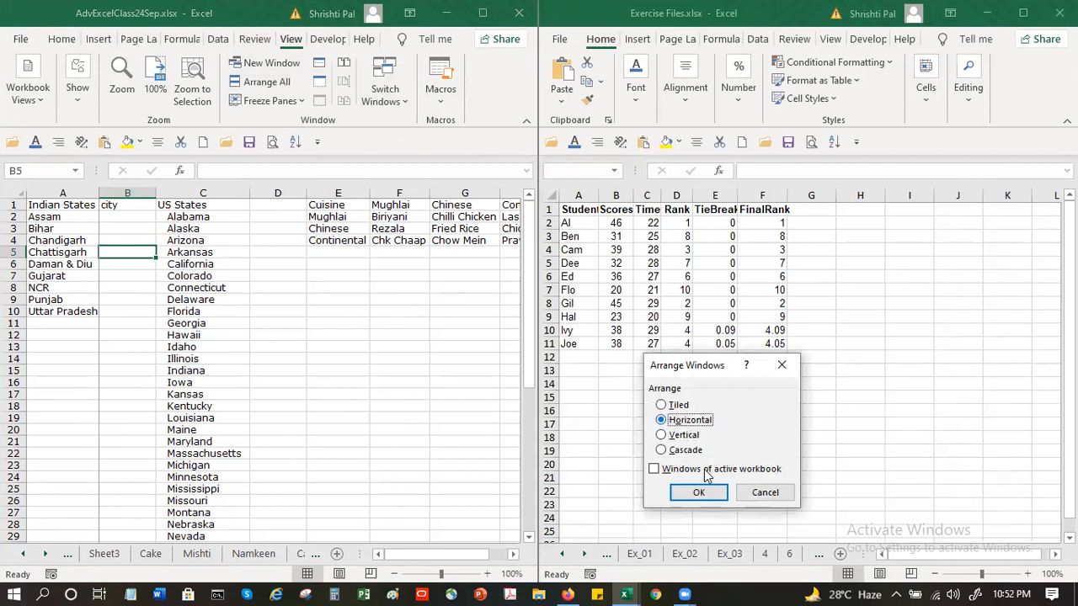
left_click(699, 493)
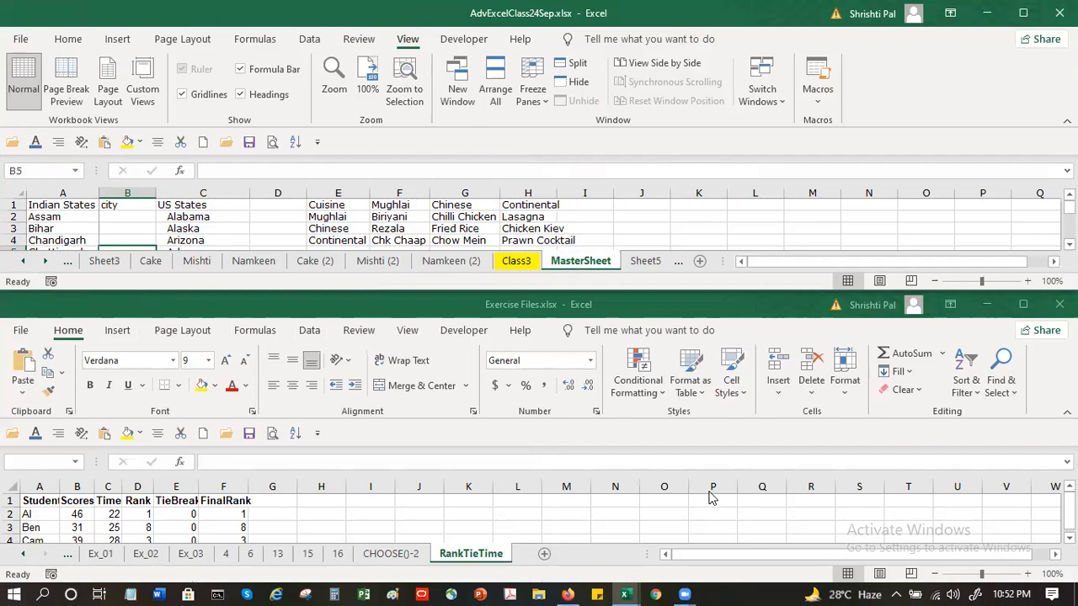
Open the recent workbook Advanced_Excel_Formulas.xls as a third window.
left_click(13, 42)
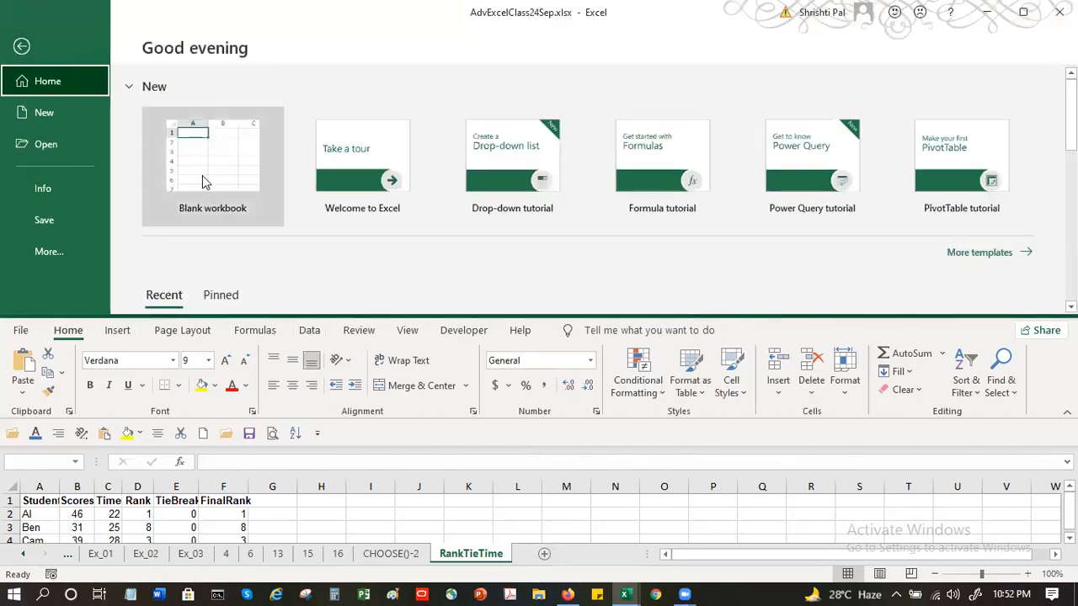
scroll(206, 185, "down", 3)
scroll(213, 199, "down", 2)
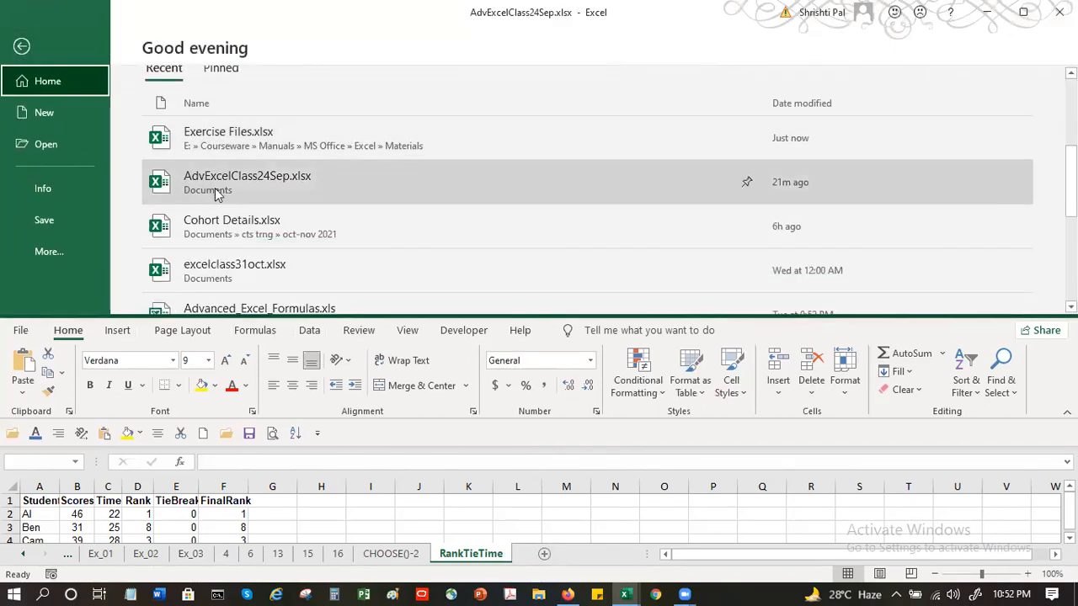
scroll(217, 253, "down", 1)
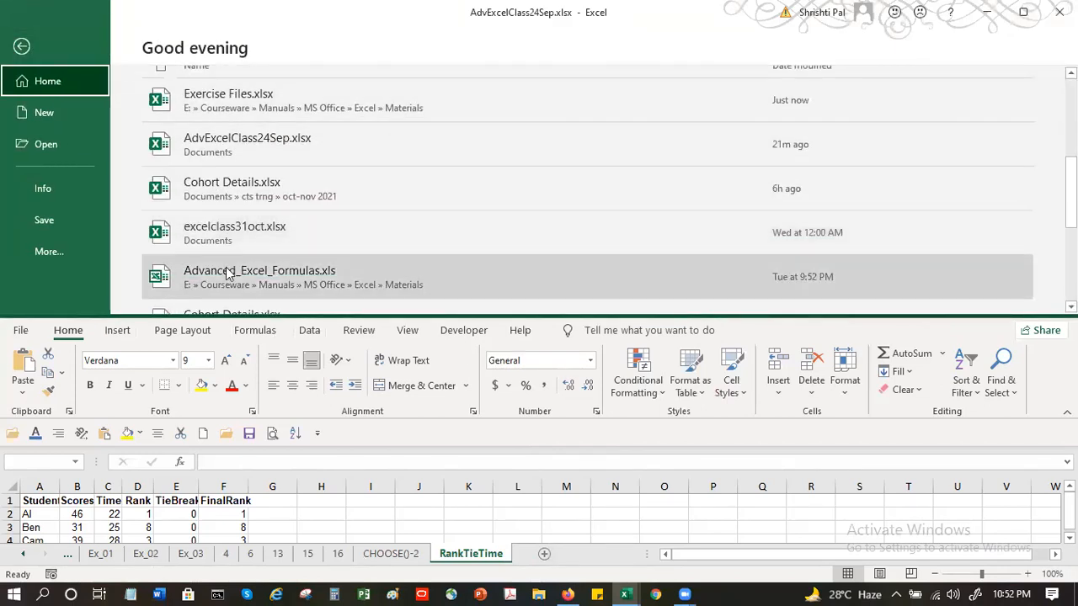
left_click(229, 274)
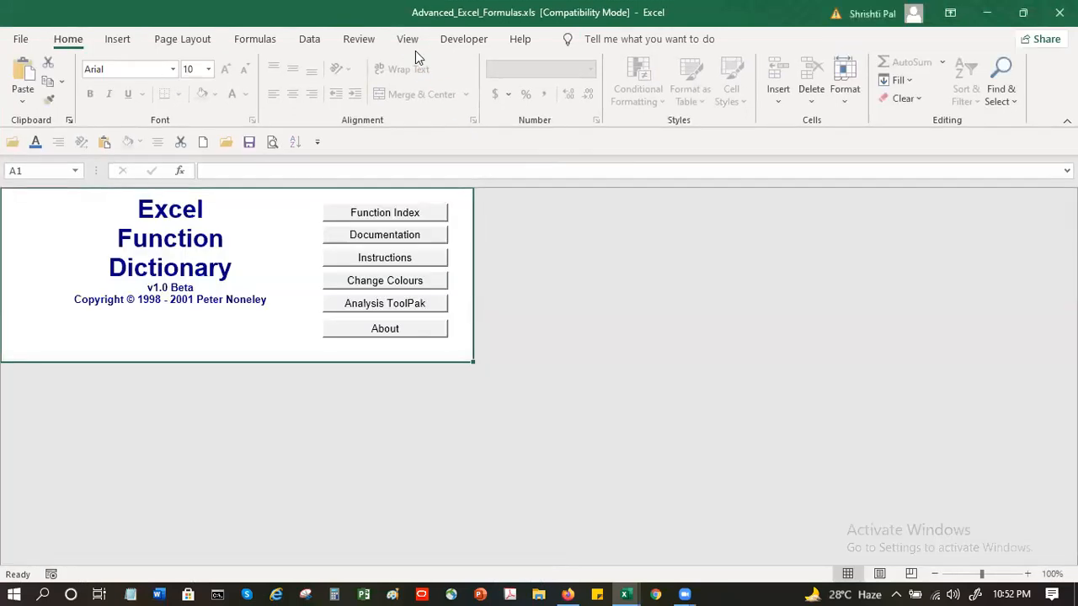
Arrange all three open workbook windows horizontally.
left_click(408, 40)
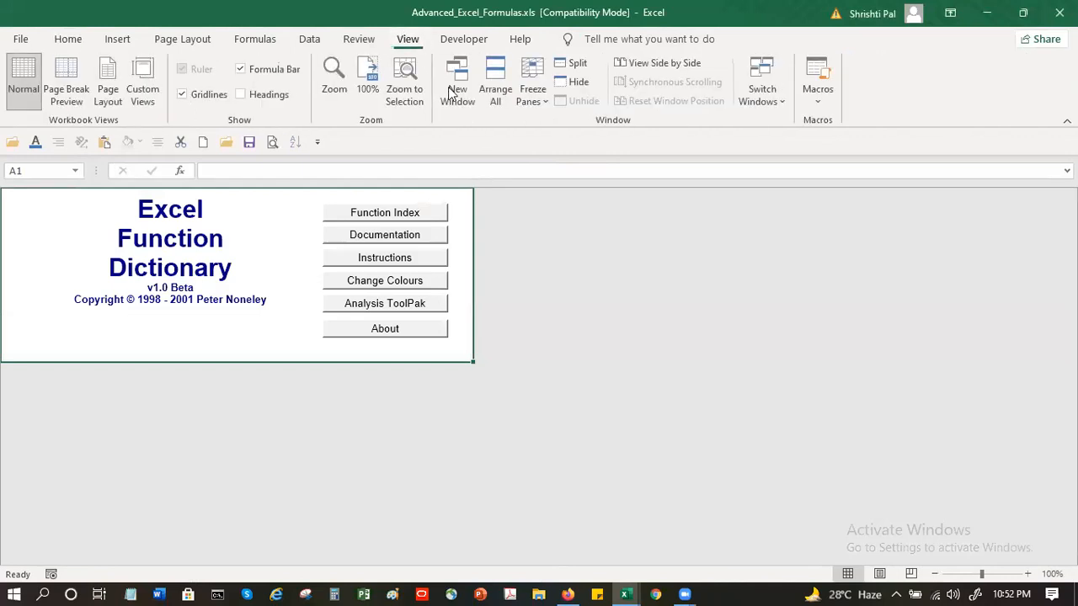
left_click(493, 92)
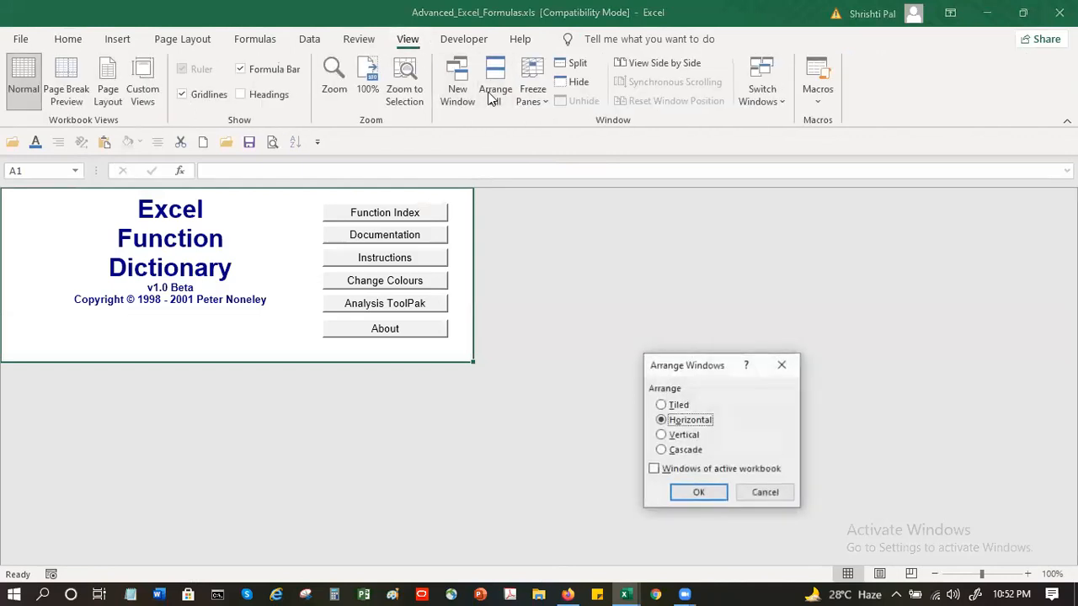
left_click(693, 496)
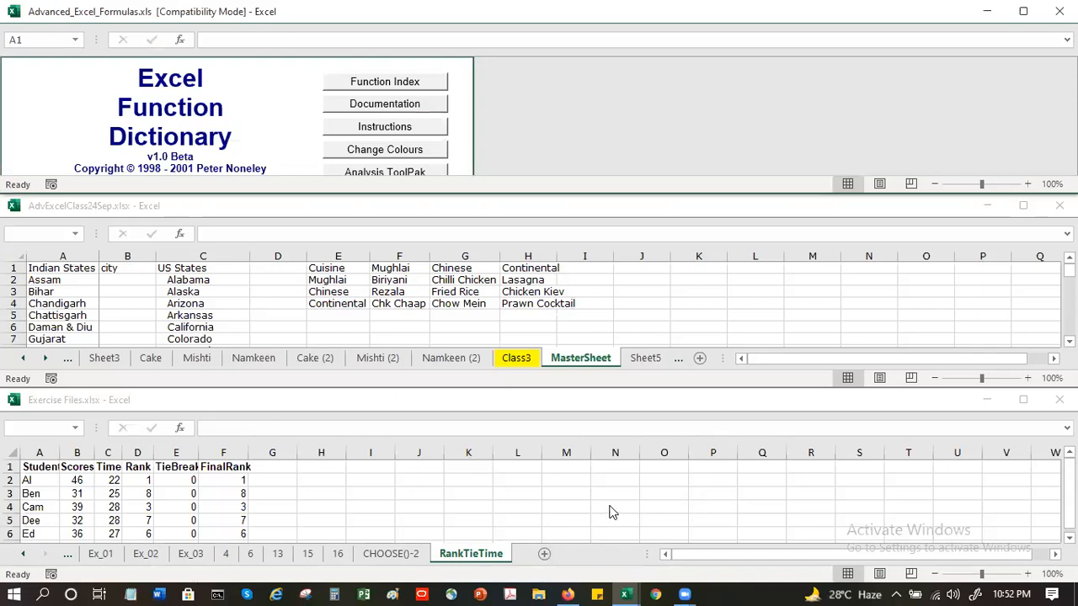
Activate the Exercise Files, AdvExcelClass24Sep and Advanced_Excel_Formulas windows in turn to view the workbooks together.
left_click(514, 462)
left_click(459, 283)
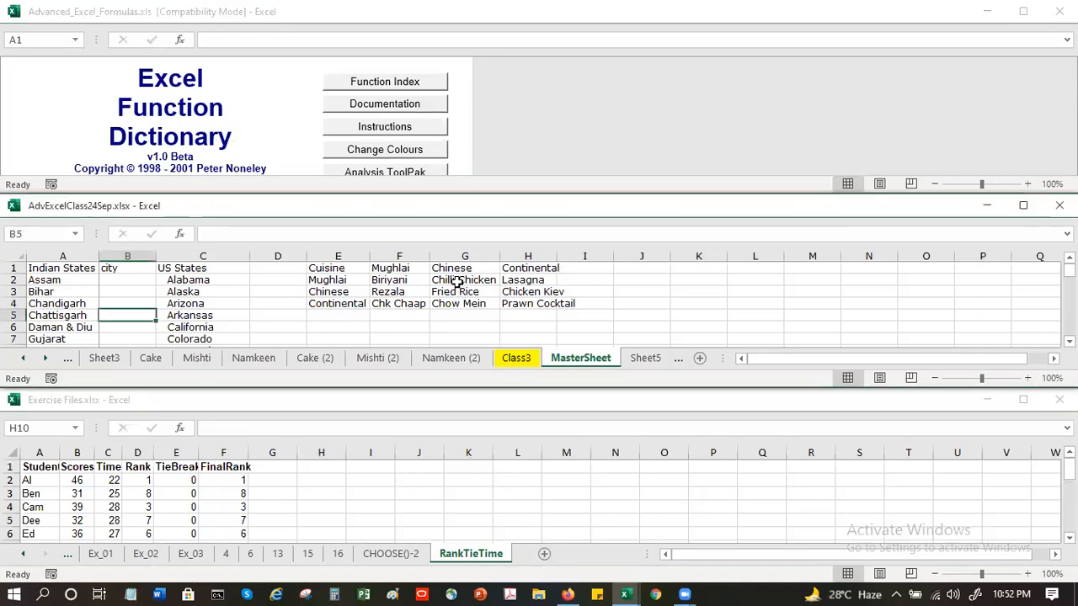
left_click(681, 115)
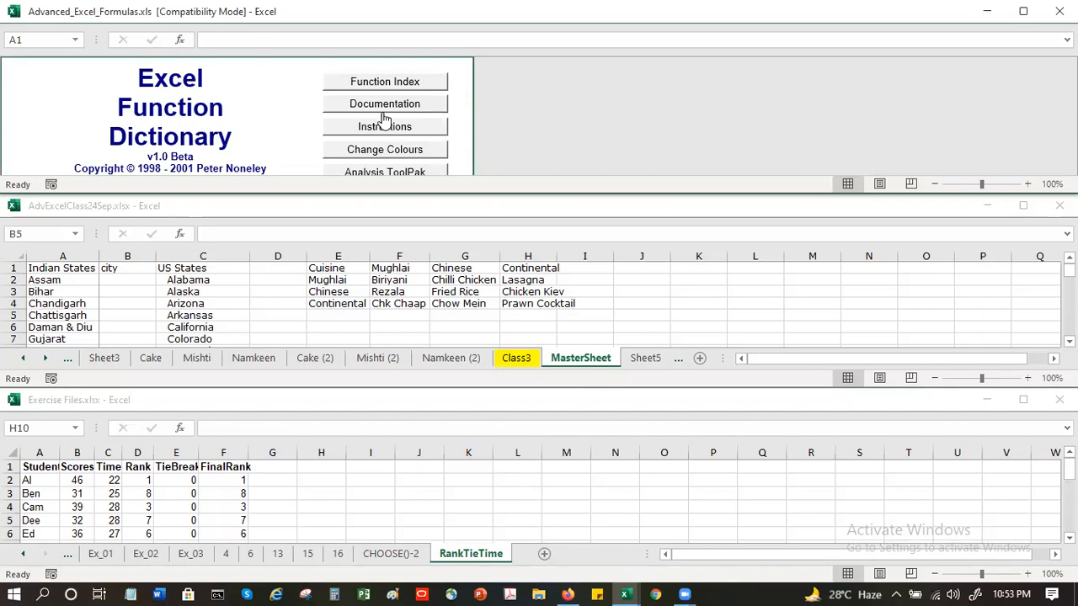
Open the DAVERAGE example sheet from the function index of Advanced_Excel_Formulas.xls.
left_click(405, 82)
left_click(102, 80)
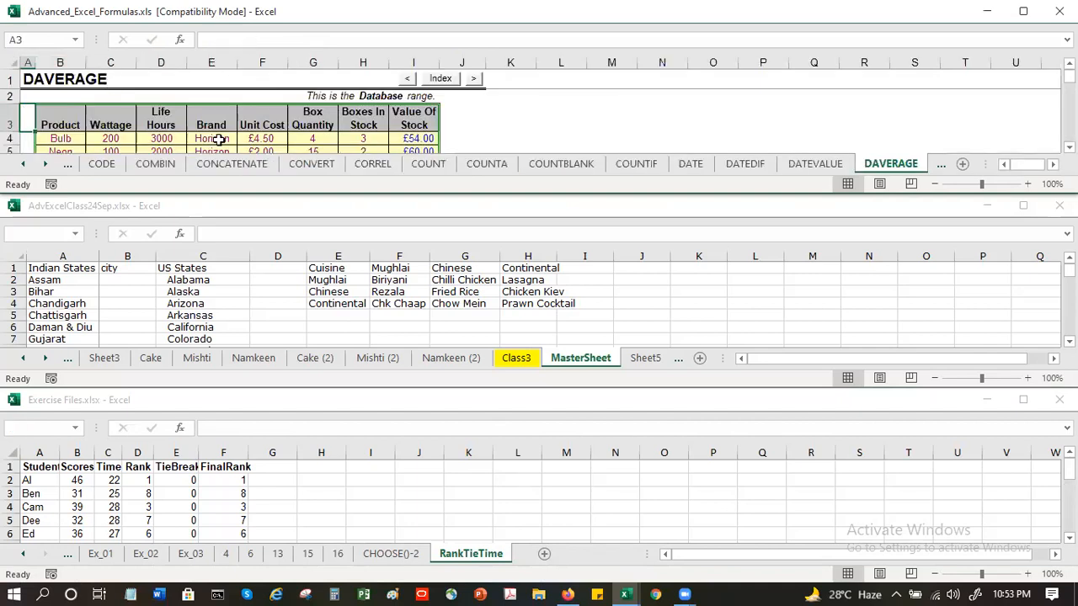
Maximize the Advanced_Excel_Formulas window and arrange all open workbook windows vertically.
scroll(218, 139, "down", 1)
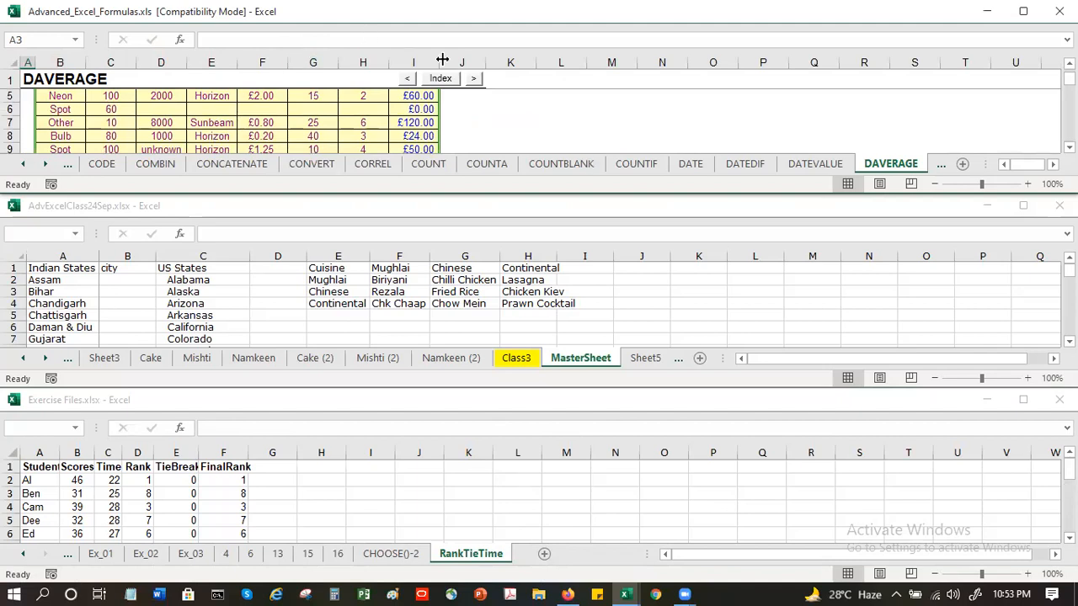
scroll(441, 59, "up", 2)
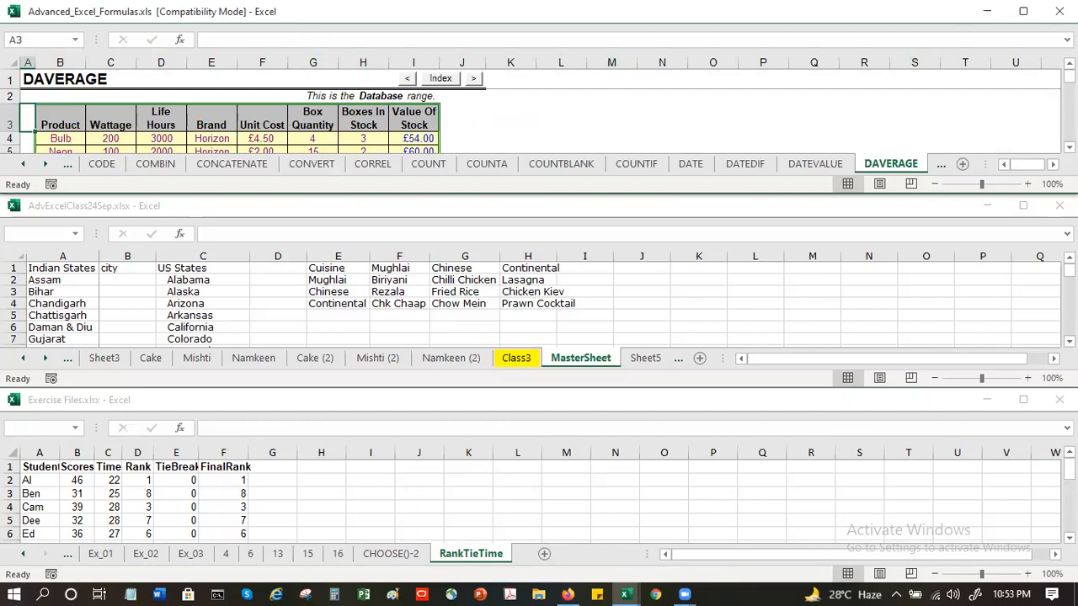
left_click(1020, 17)
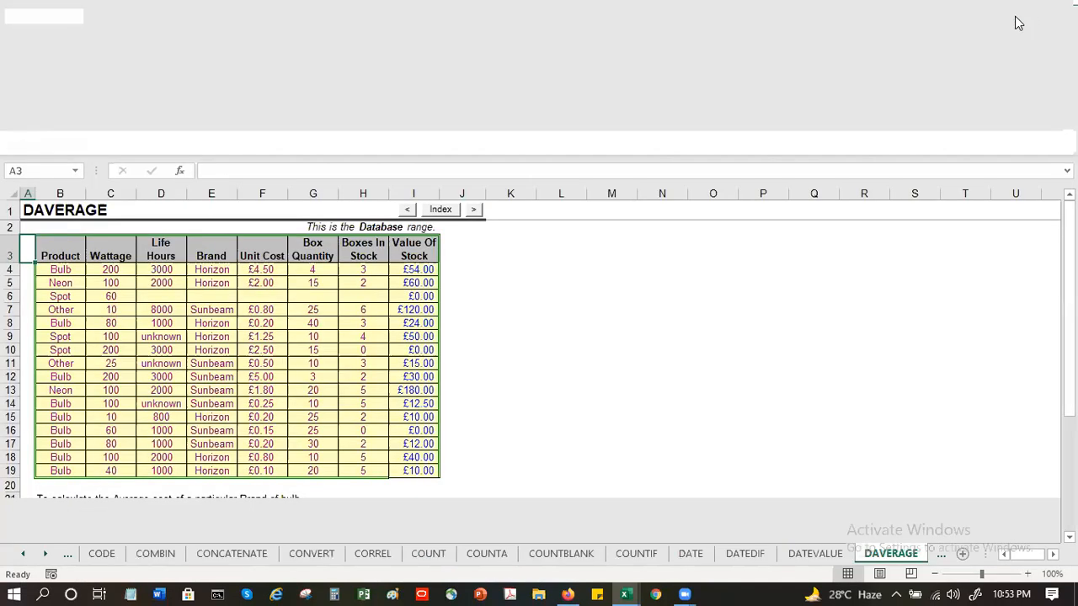
left_click(495, 82)
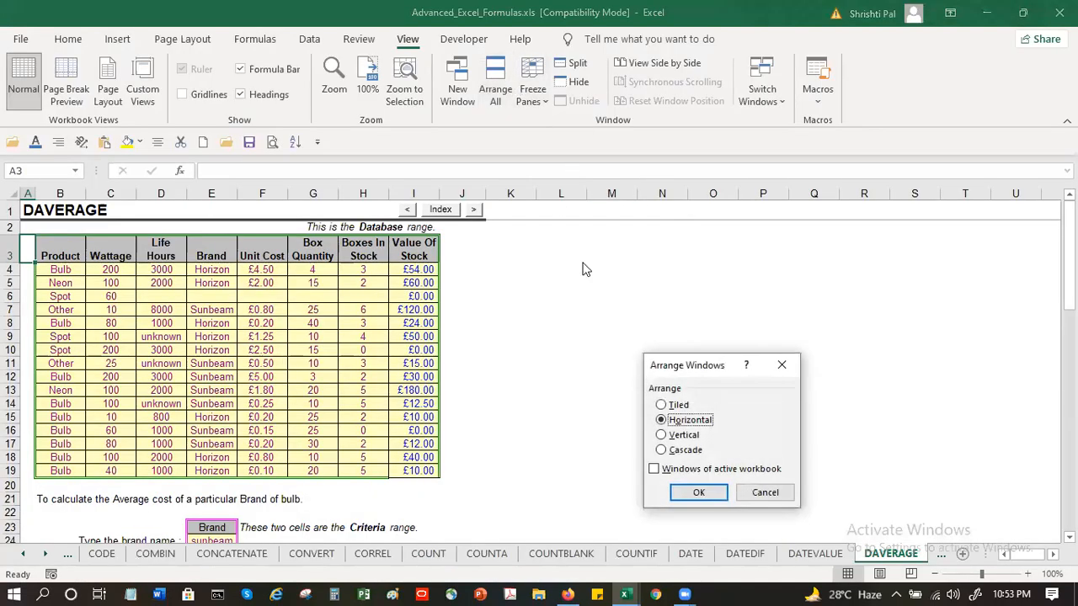
left_click(689, 436)
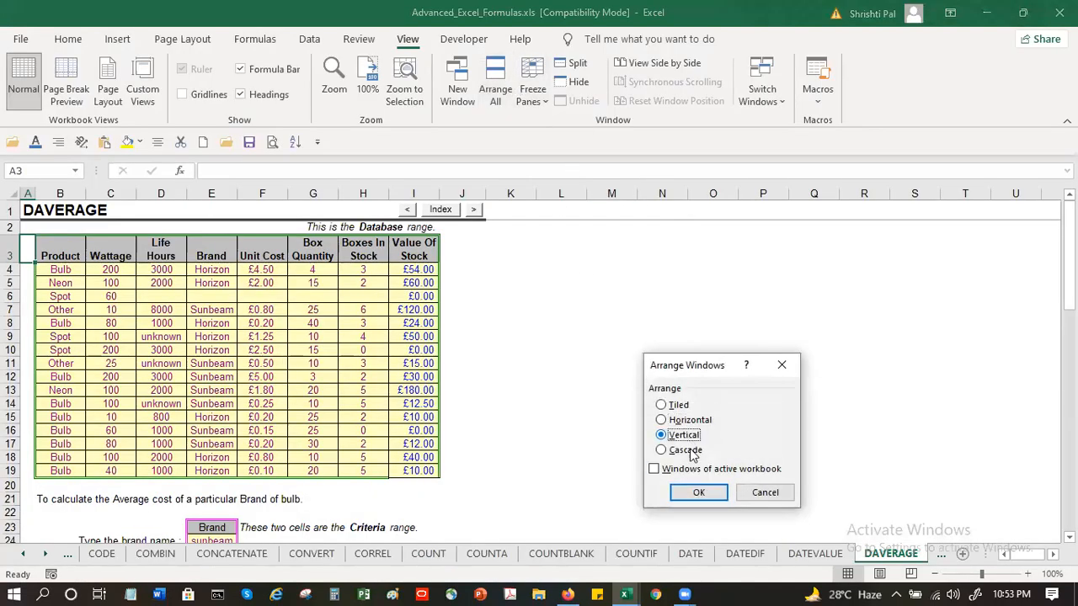
left_click(698, 493)
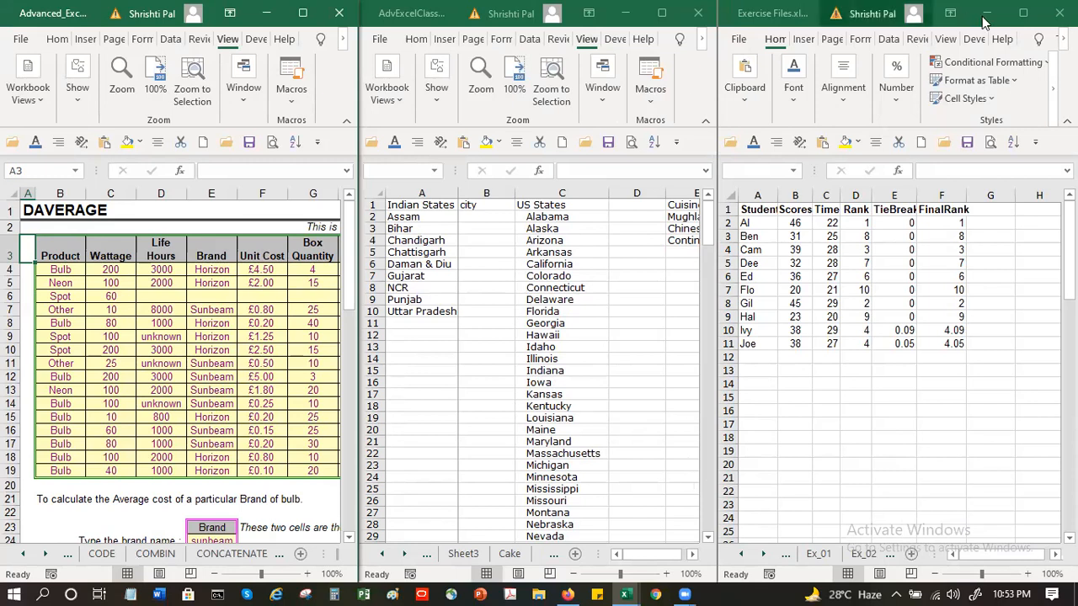
Activate the AdvExcelClass24Sep window and maximize it.
left_click(695, 76)
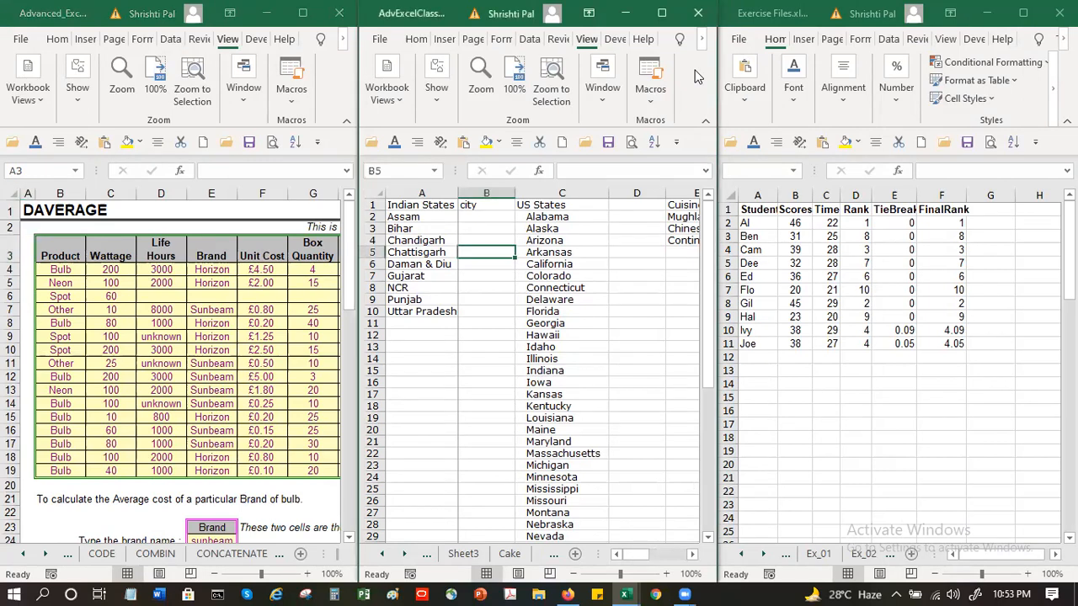
left_click(663, 13)
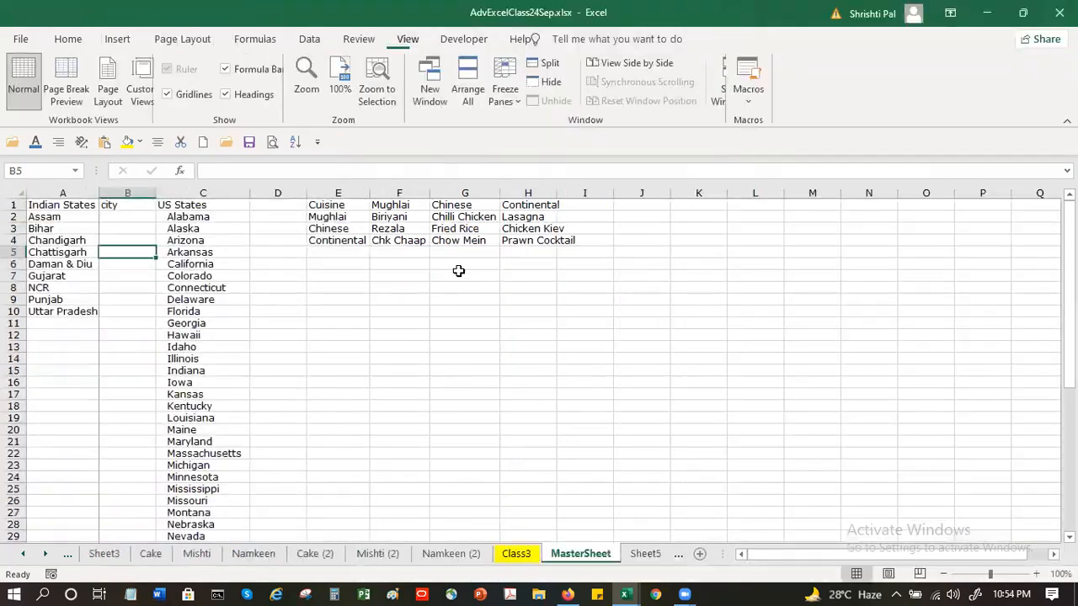
left_click(496, 88)
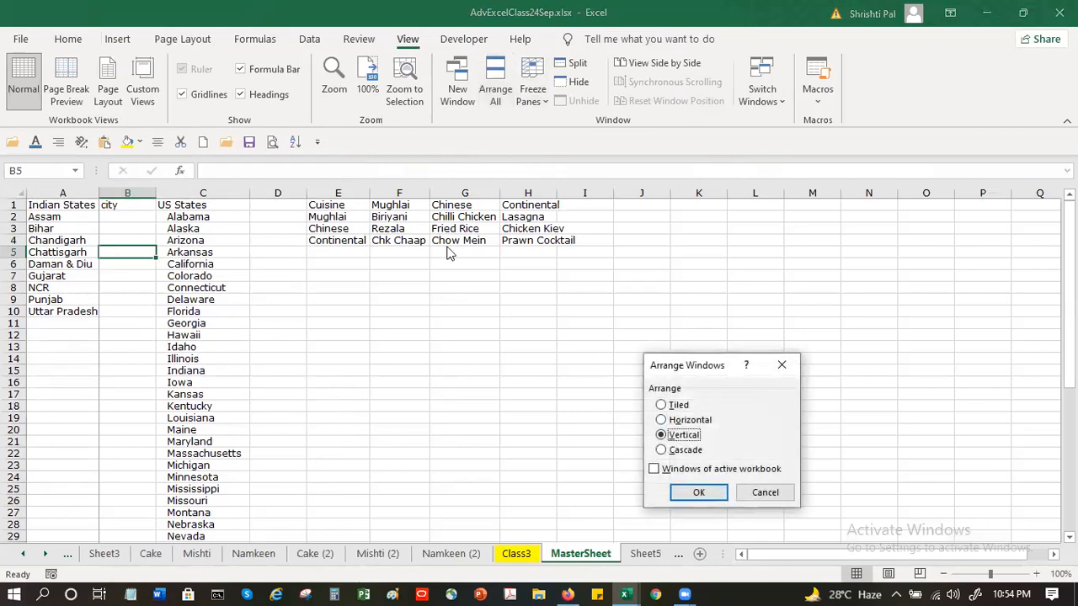
left_click(764, 494)
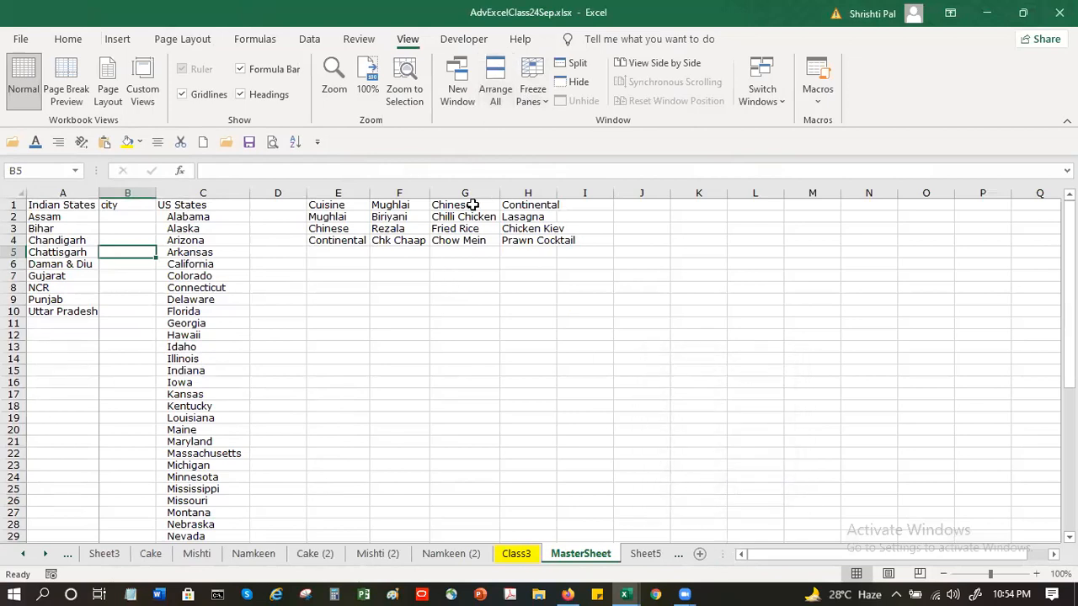
left_click(495, 89)
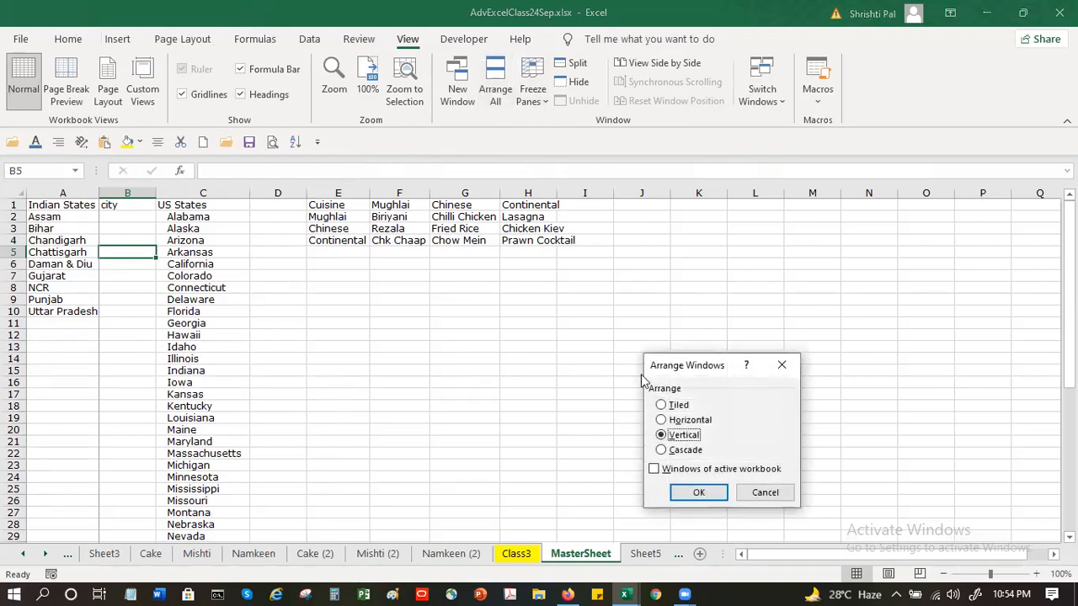
left_click(764, 493)
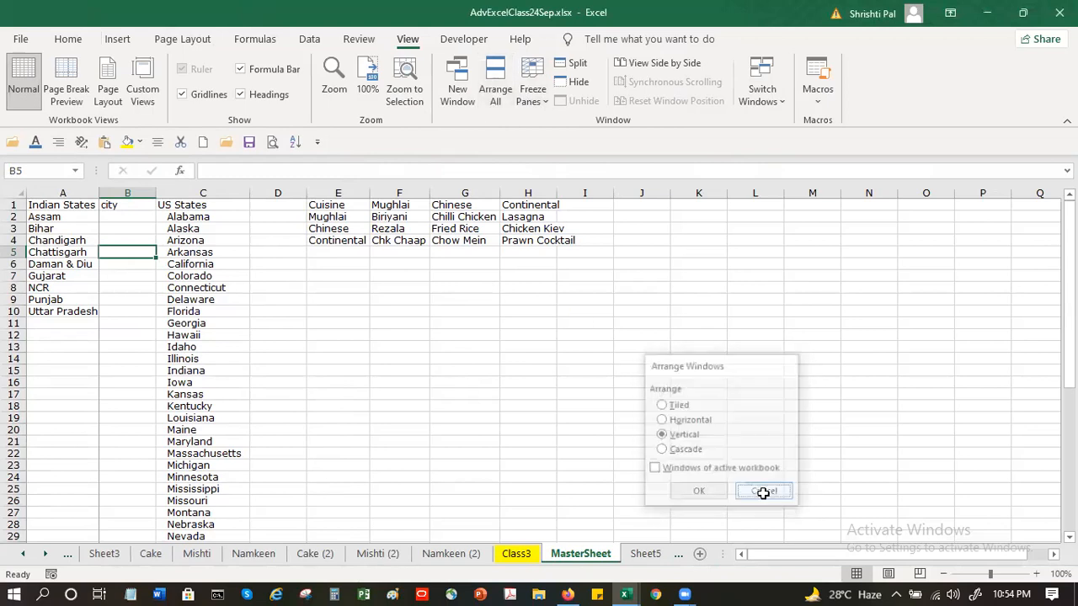
left_click(496, 274)
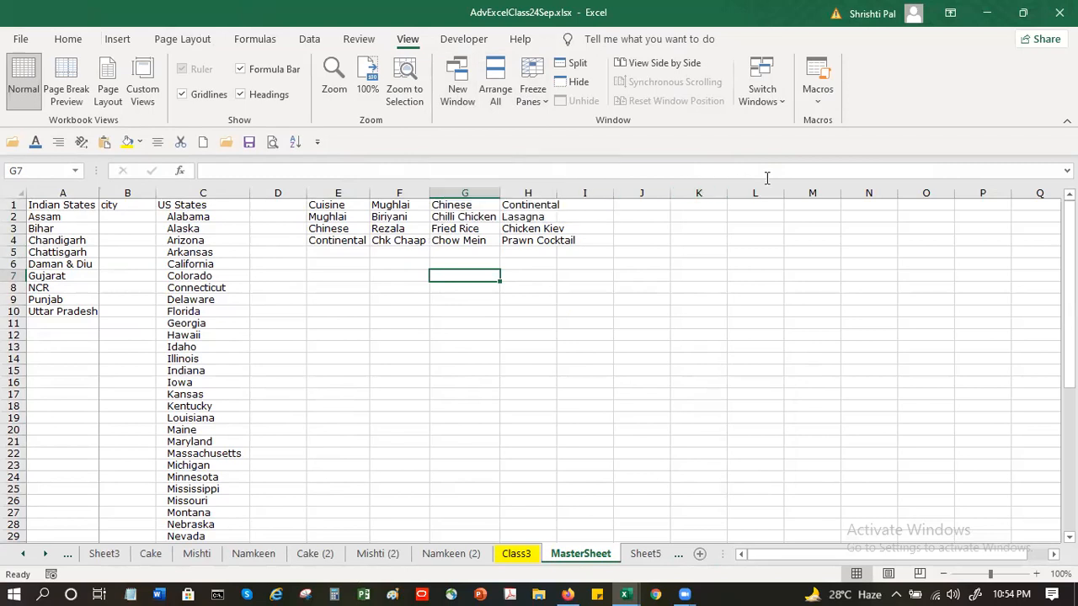
Switch to the Exercise Files.xlsx and Advanced_Excel_Formulas.xls windows in turn, returning to AdvExcelClass24Sep.xlsx after each one.
left_click(631, 587)
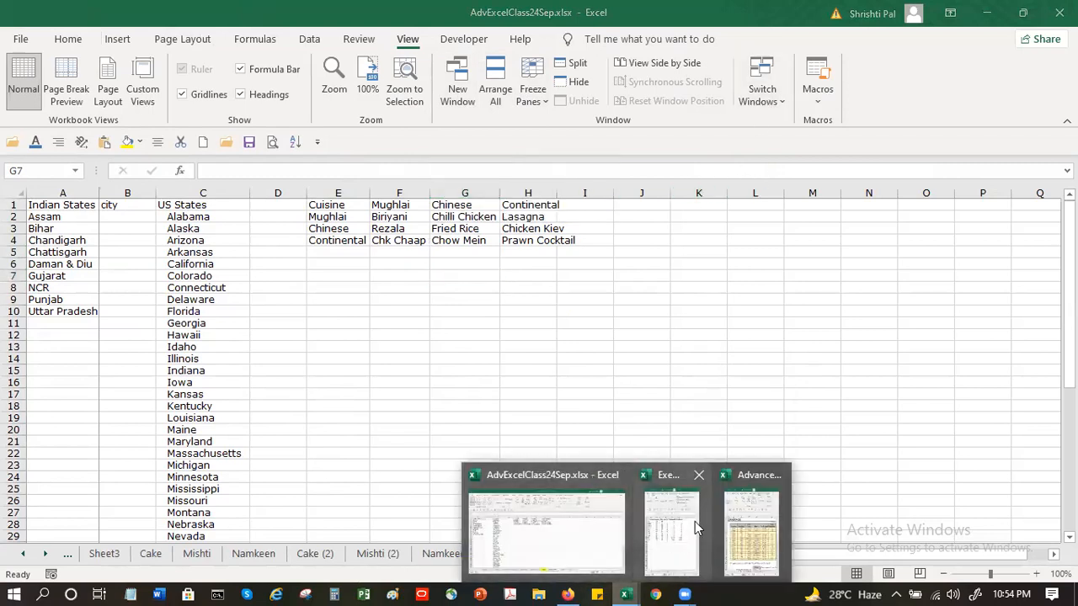
left_click(614, 313)
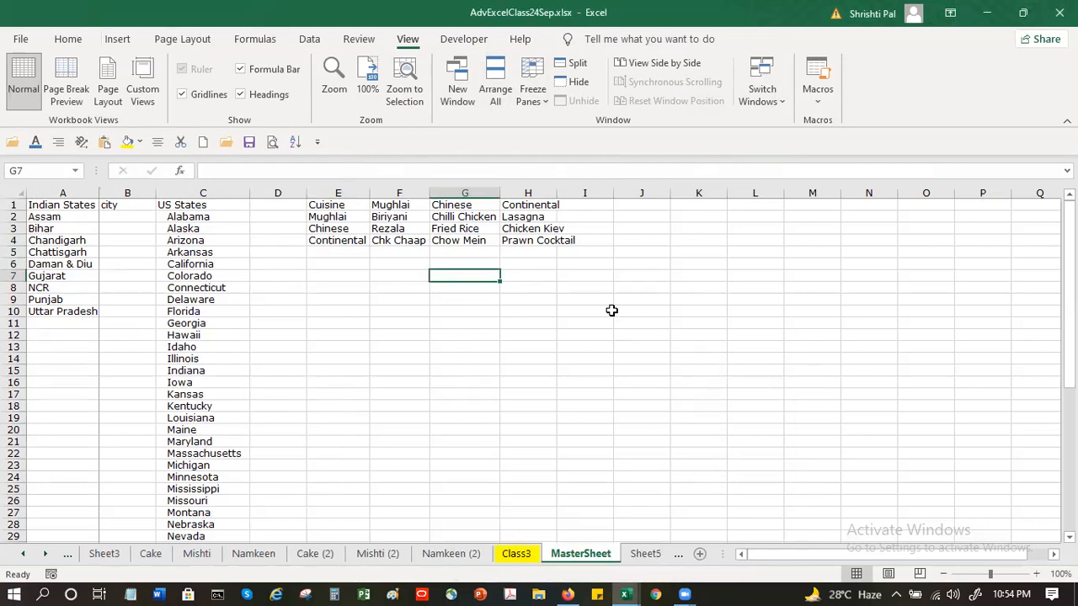
left_click(765, 99)
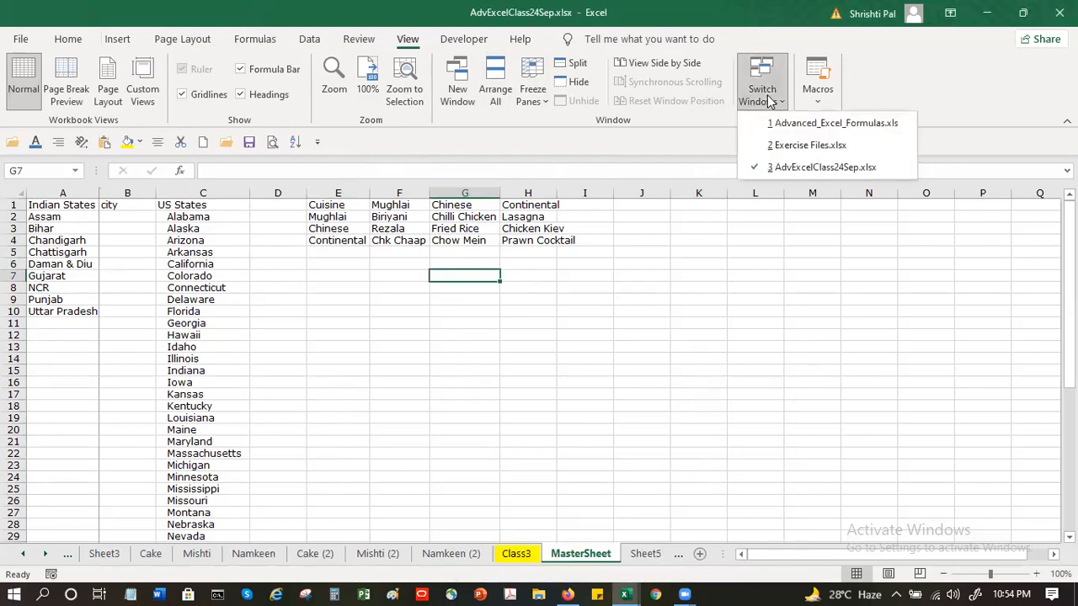
left_click(801, 147)
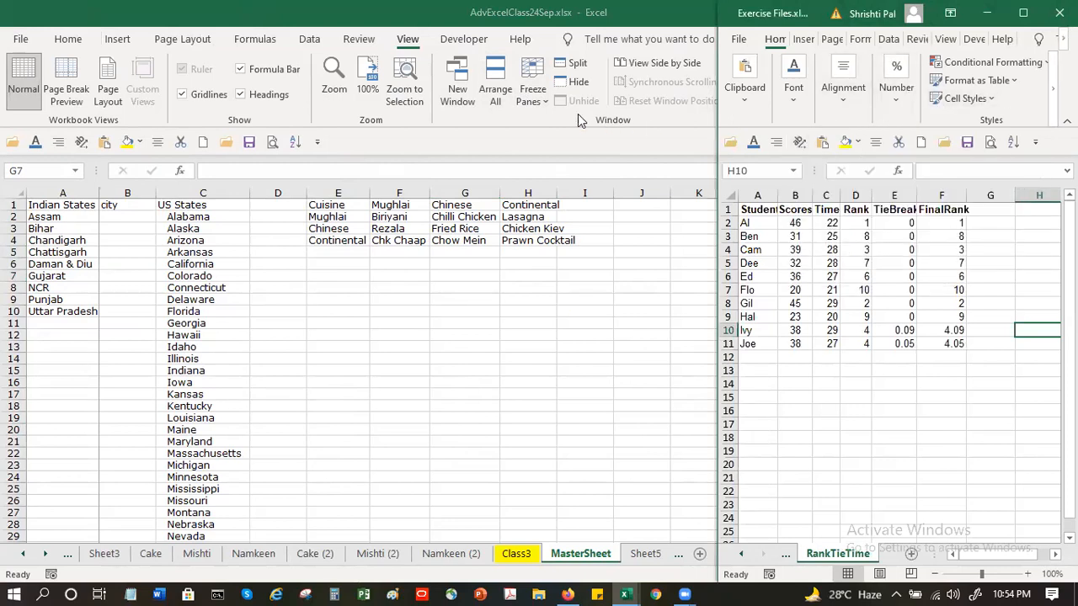
left_click(681, 116)
left_click(758, 99)
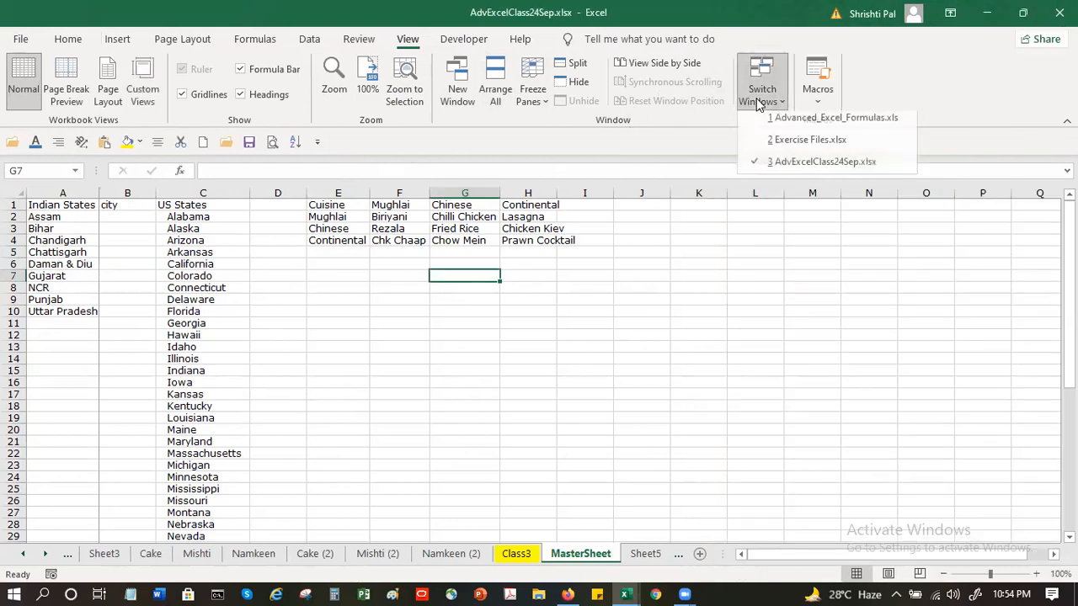
left_click(793, 123)
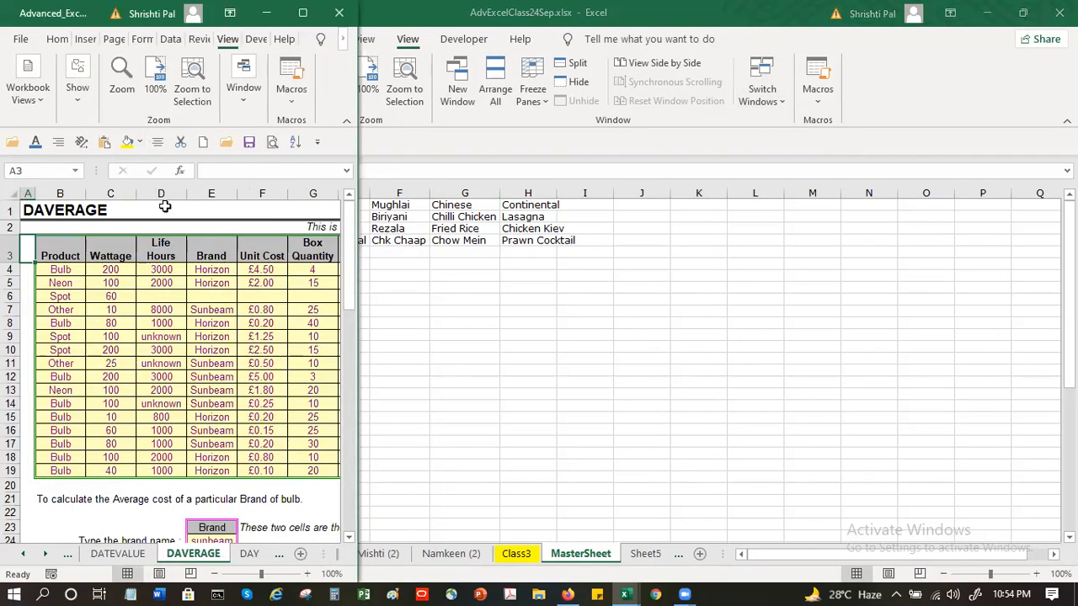
left_click(791, 48)
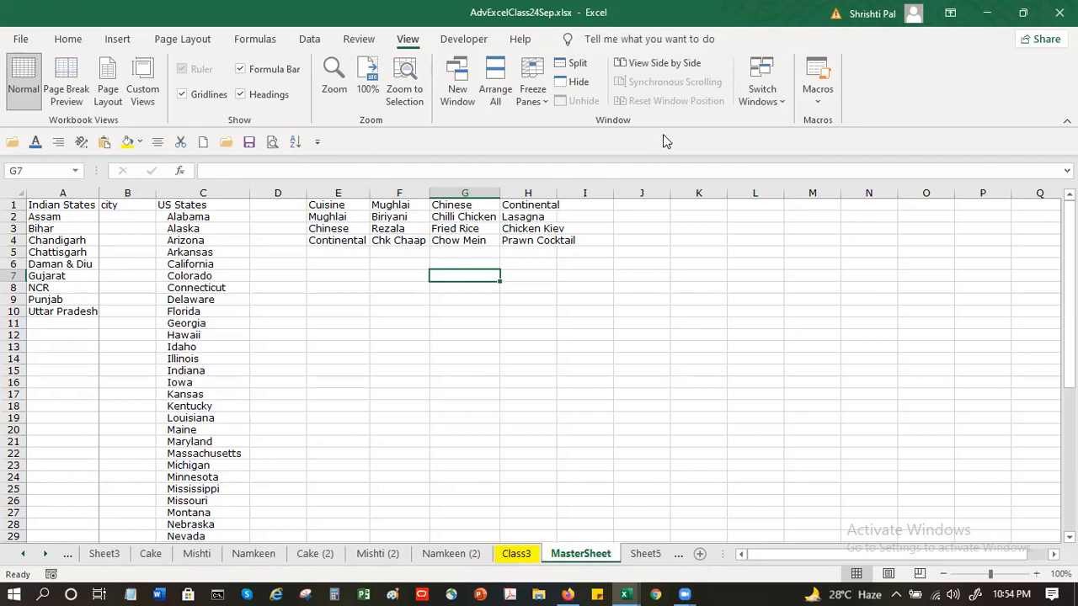
Compare AdvExcelClass24Sep.xlsx side by side with Advanced_Excel_Formulas.xls, and turn the side-by-side view off again.
left_click(676, 67)
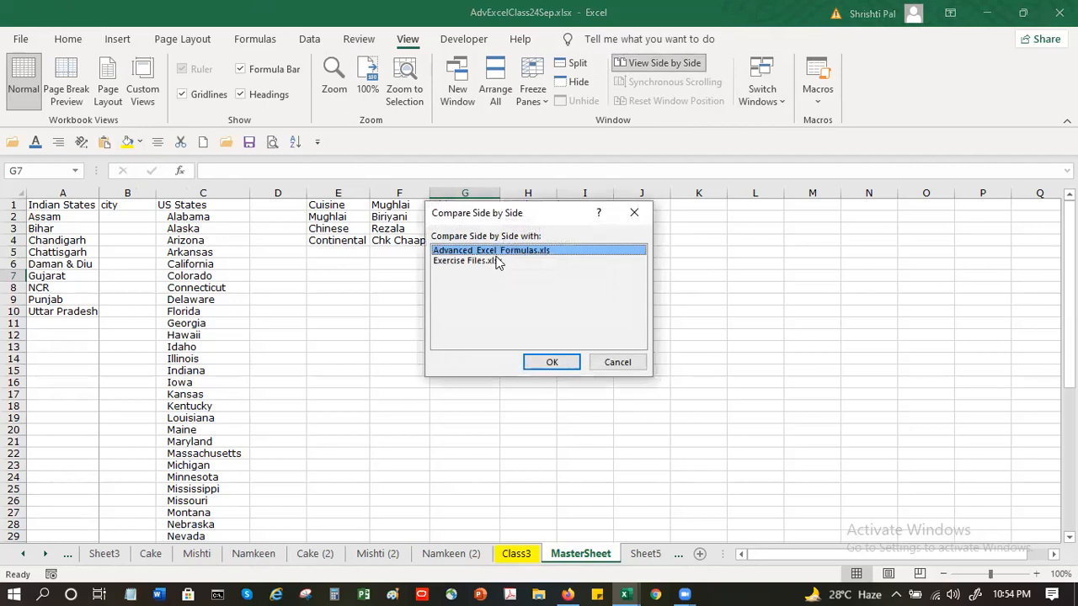
left_click(549, 362)
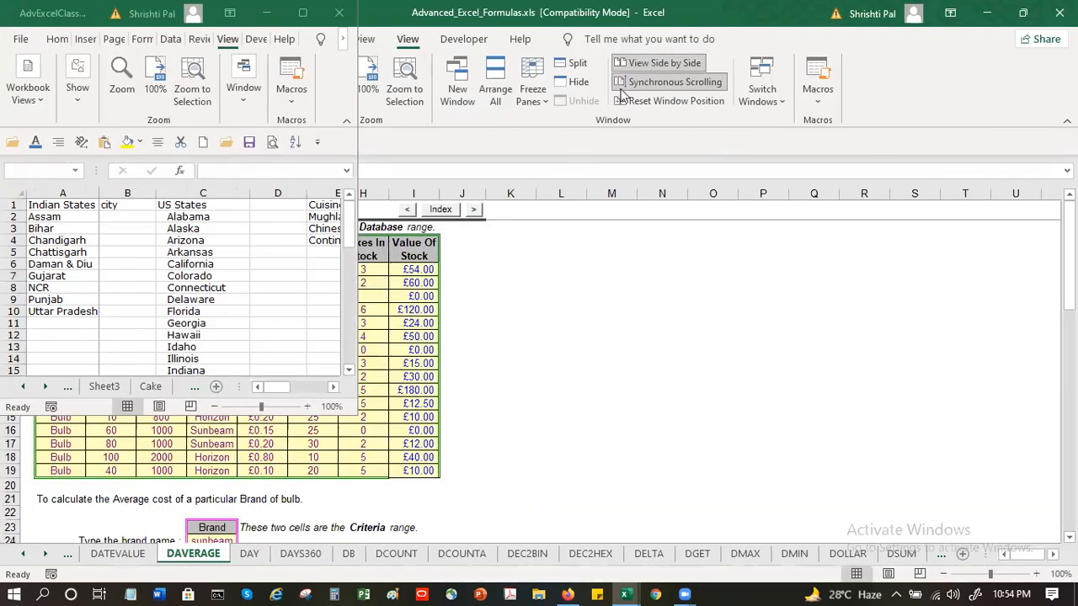
double_click(698, 40)
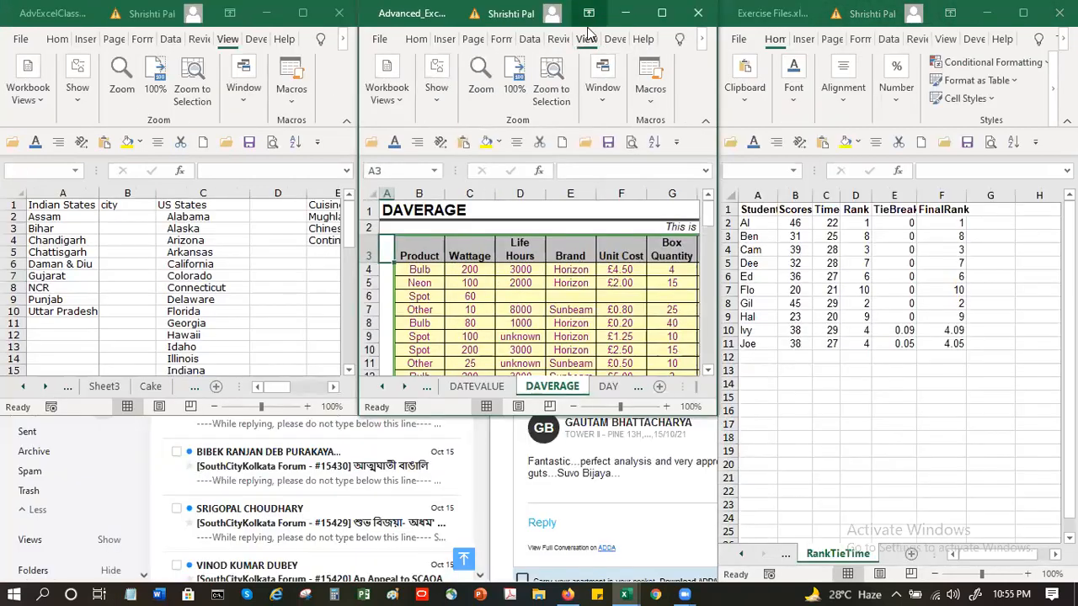
left_click(662, 13)
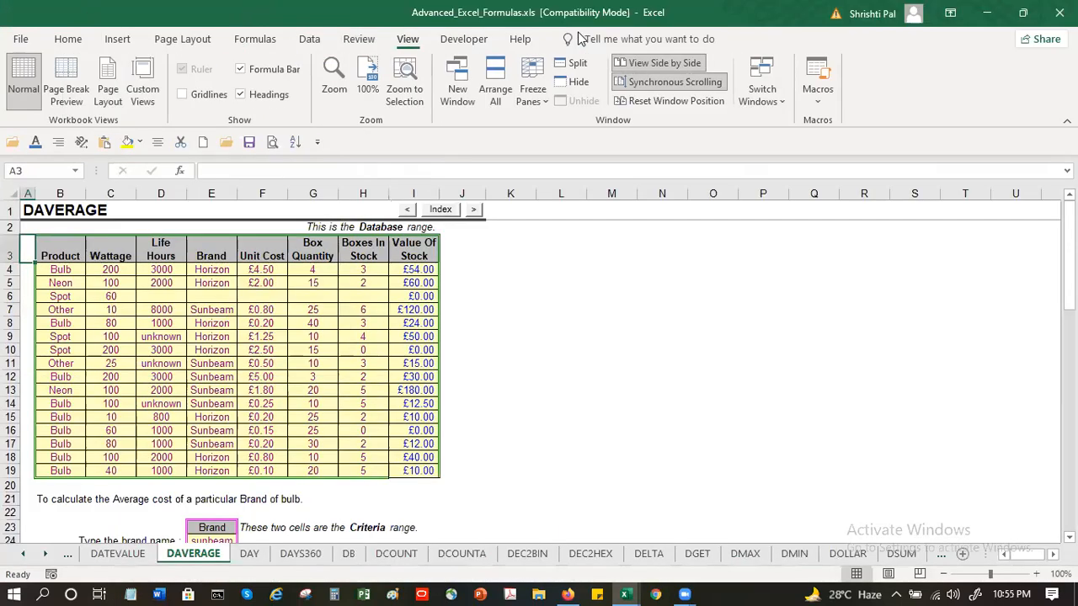
left_click(658, 65)
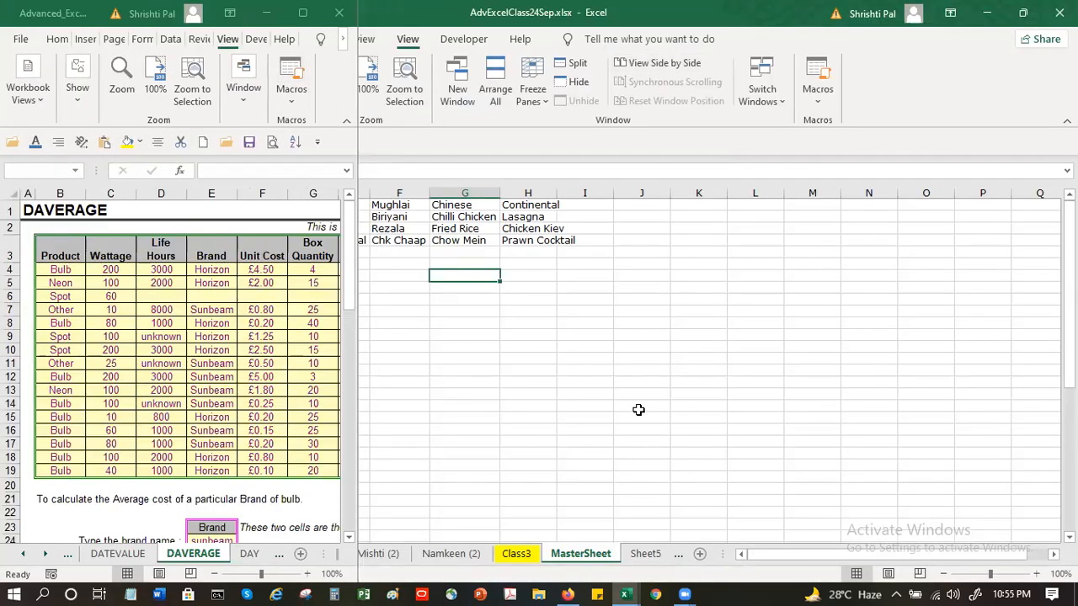
View AdvExcelClass24Sep.xlsx side by side with Exercise Files.xlsx and stretch the AdvExcelClass24Sep window down to nearly full screen height.
left_click(688, 64)
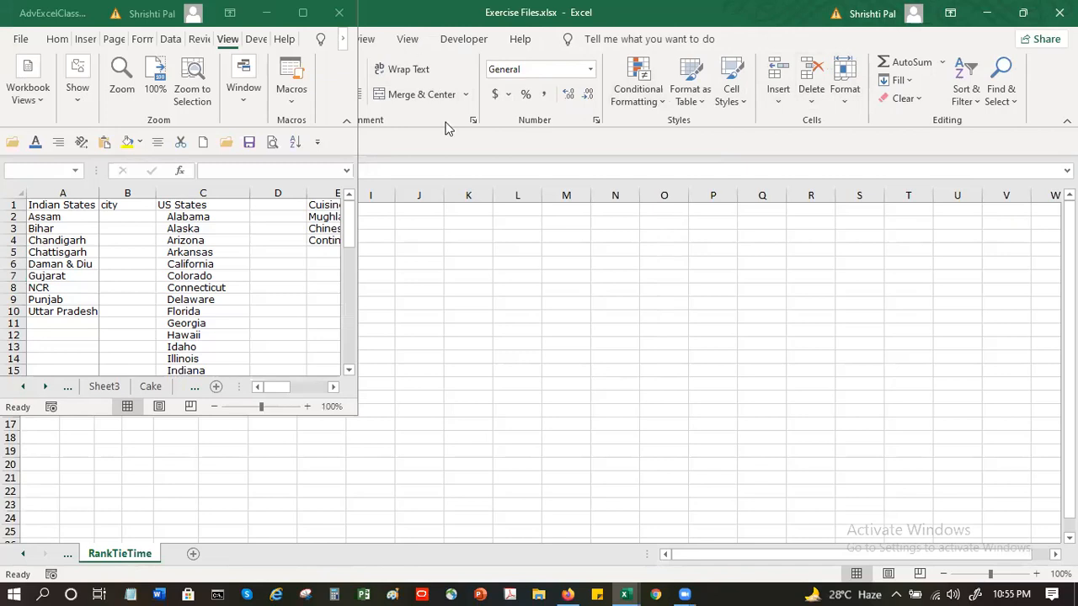
left_click(407, 40)
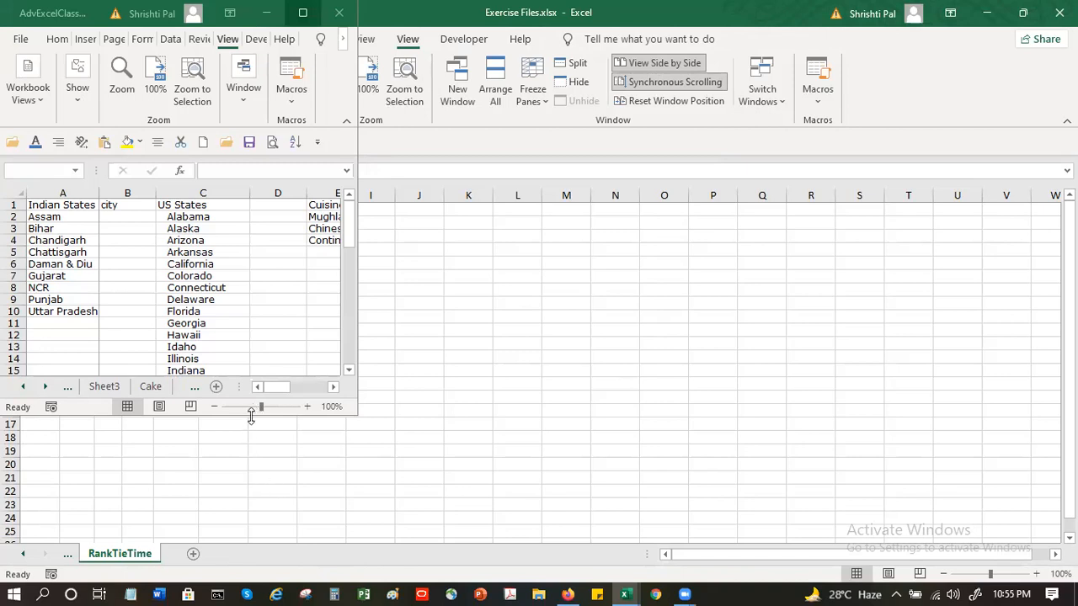
left_click_drag(252, 416, 260, 574)
Restore the maximized Exercise Files window to a smaller size so that it sits beside the AdvExcelClass24Sep window.
scroll(815, 394, "down", 1)
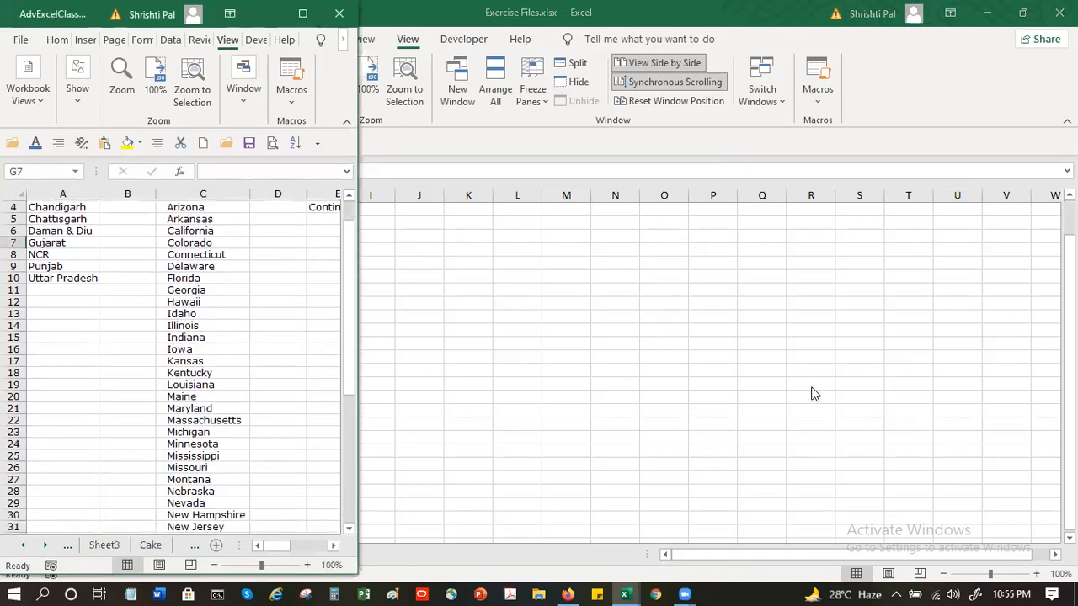
scroll(815, 394, "down", 4)
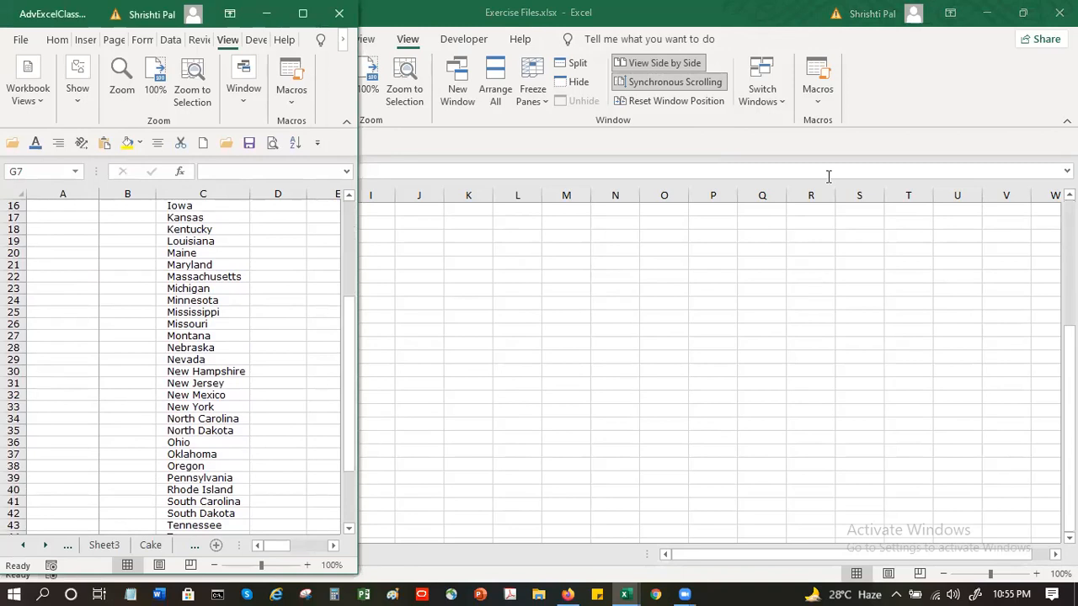
left_click(852, 15)
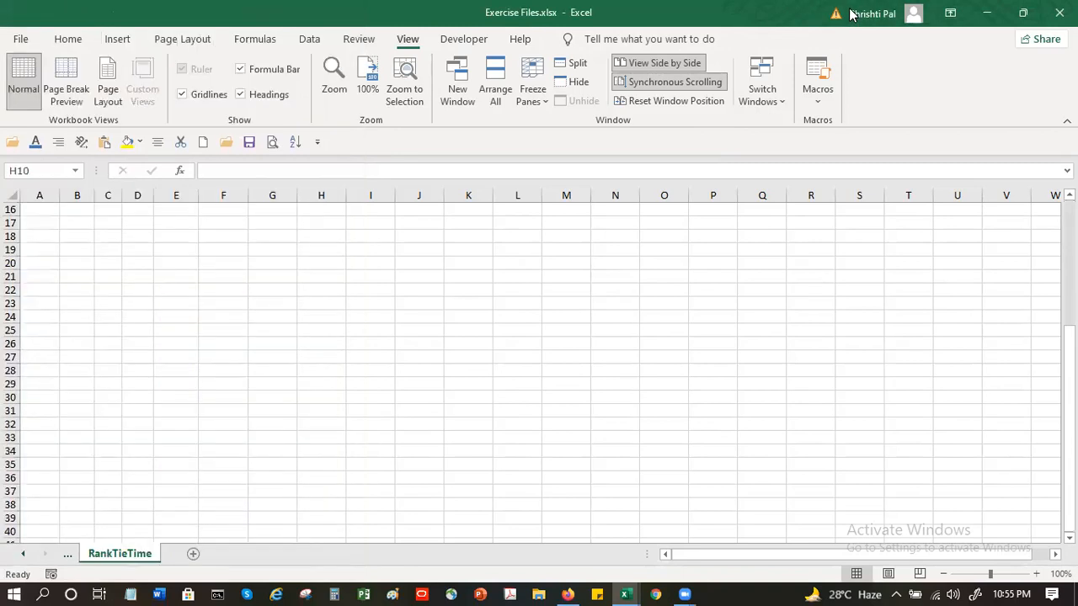
double_click(851, 15)
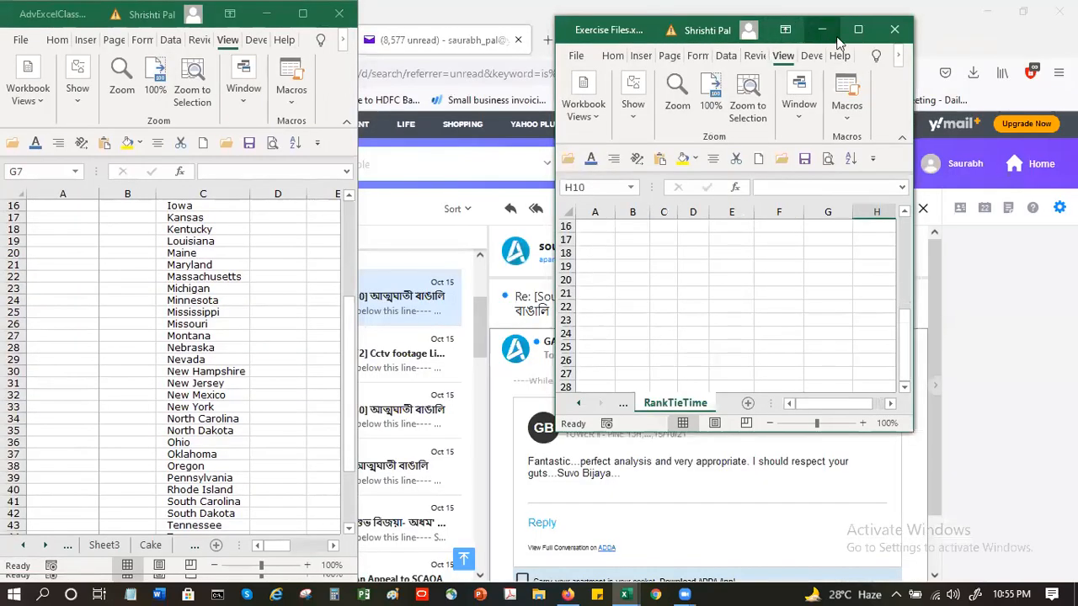
Examine synchronous scrolling by moving through the RankTieTime sheet of Exercise Files alongside MasterSheet, returning to the top data before scrolling down.
middle_click(781, 253)
middle_click(899, 340)
left_click(824, 306)
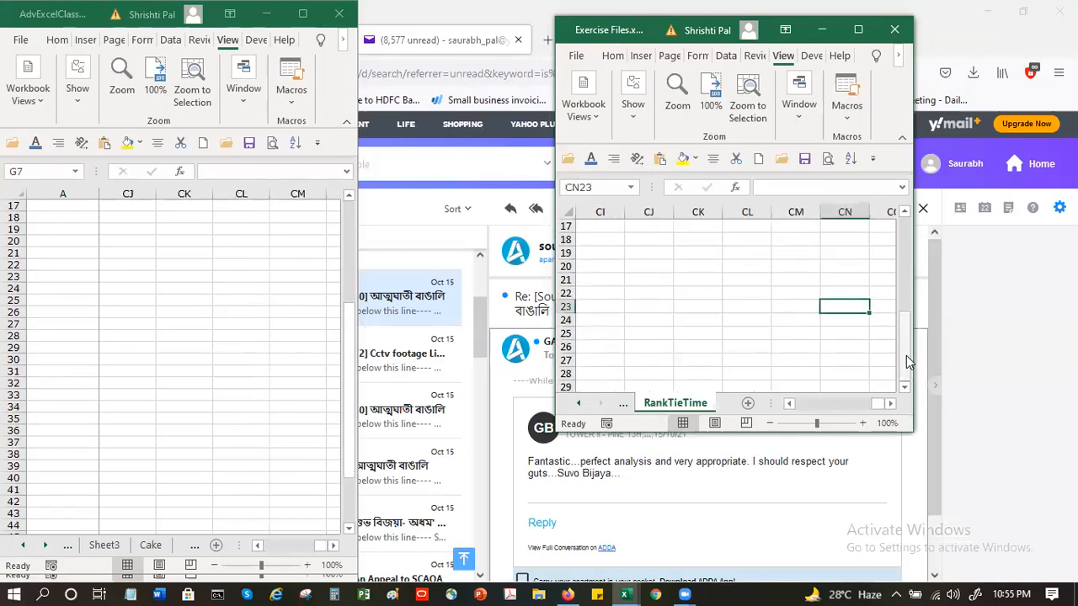
left_click_drag(904, 359, 896, 214)
left_click_drag(881, 404, 756, 406)
left_click(632, 252)
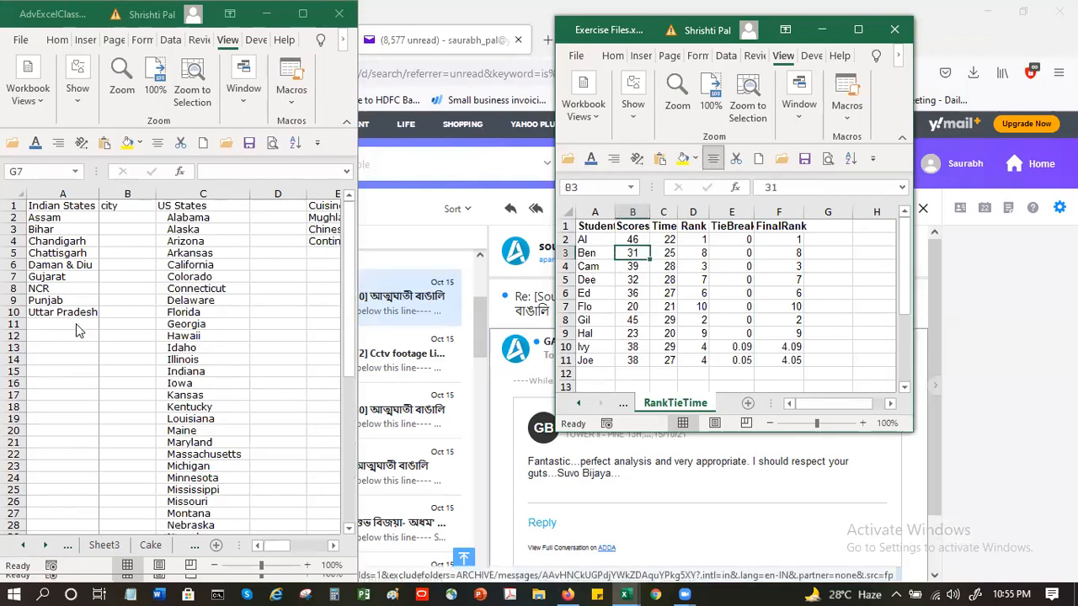
scroll(627, 253, "down", 2)
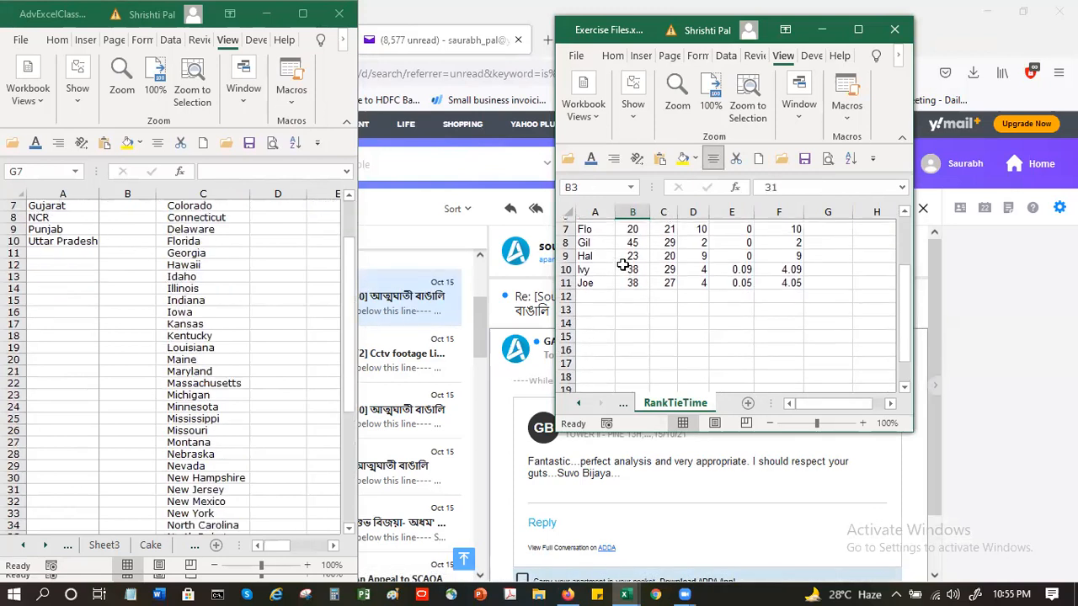
scroll(653, 286, "down", 2)
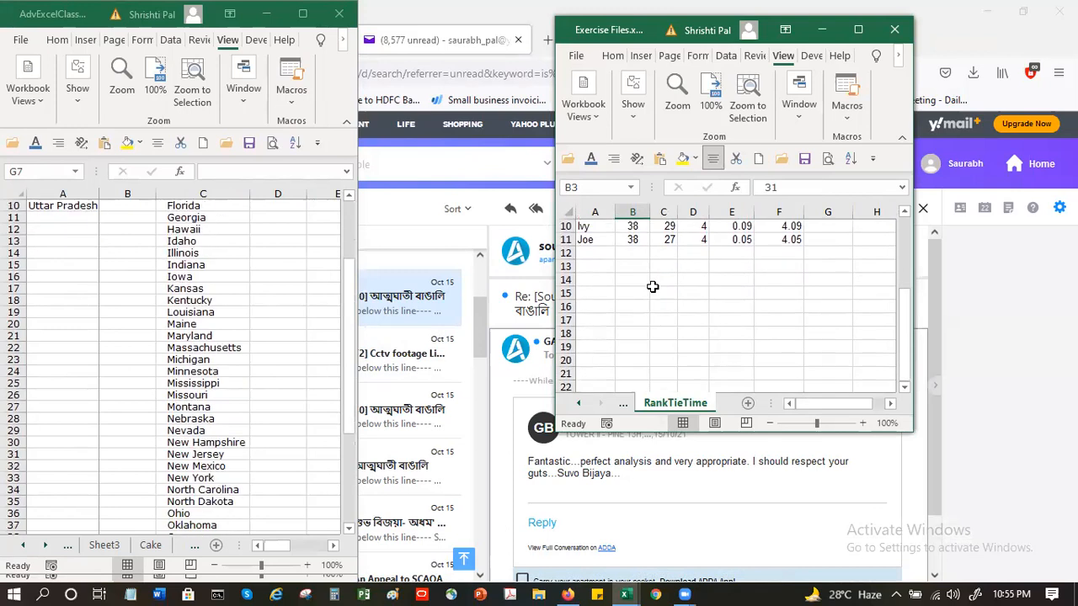
Compare the lower rows of both synchronized windows, and maximize the Exercise Files window with cell E57 selected.
scroll(653, 286, "down", 2)
scroll(653, 286, "down", 5)
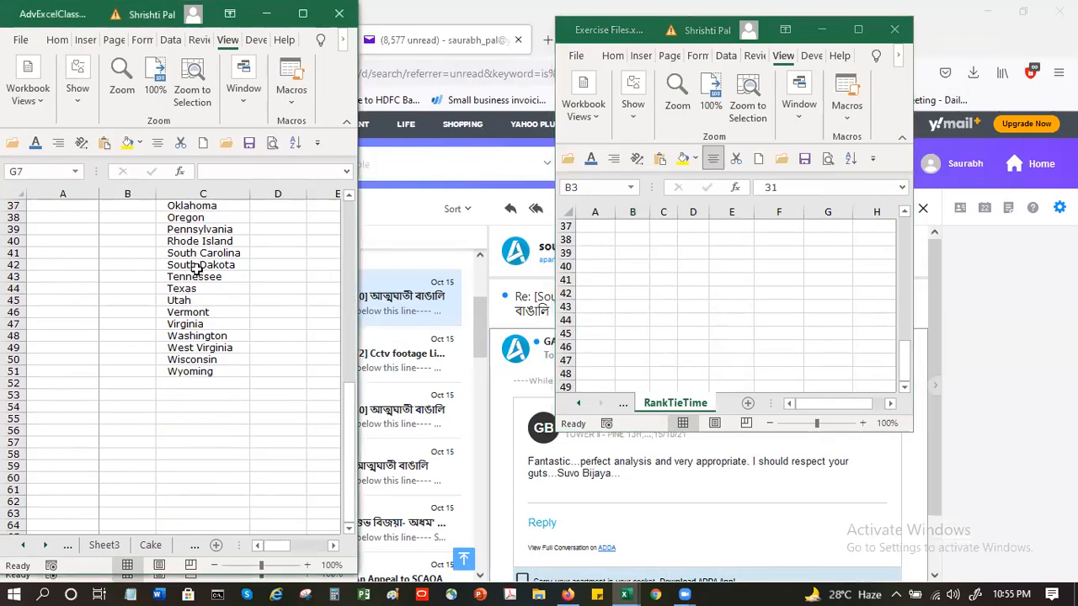
scroll(198, 276, "down", 2)
scroll(814, 310, "down", 3)
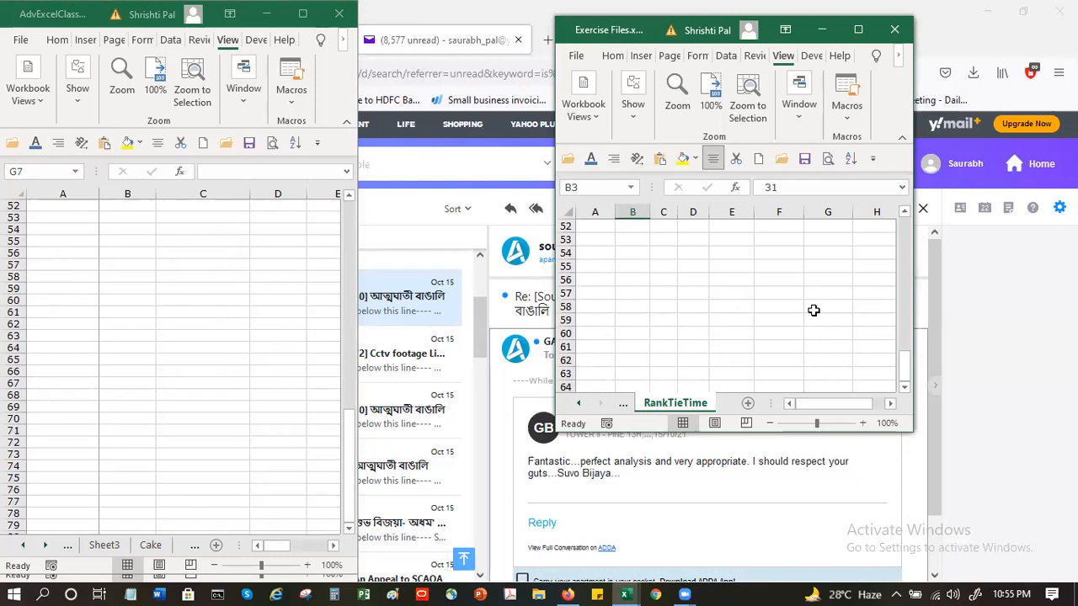
left_click(856, 31)
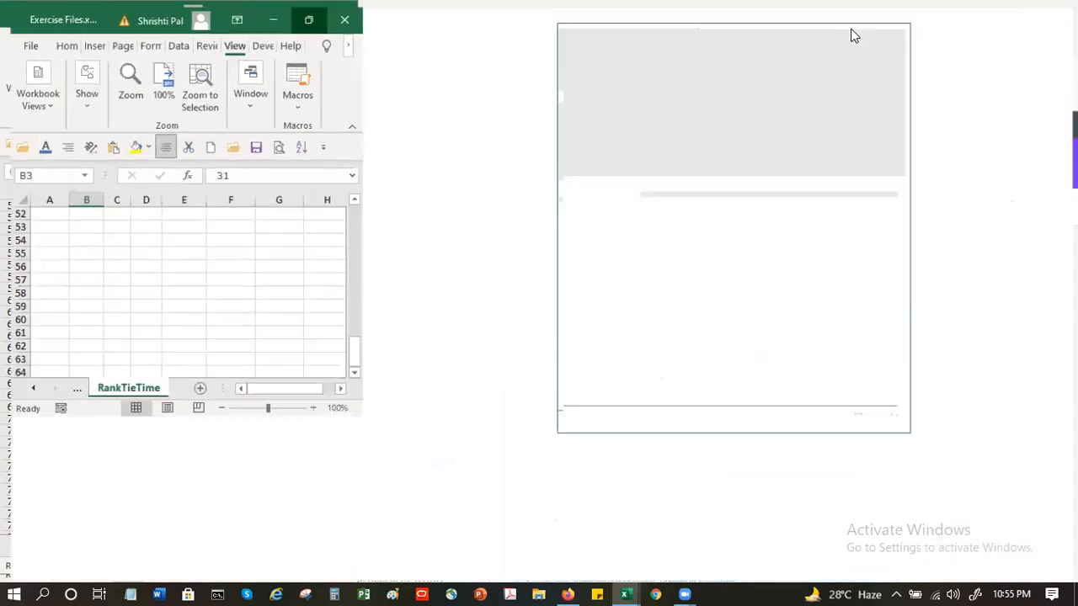
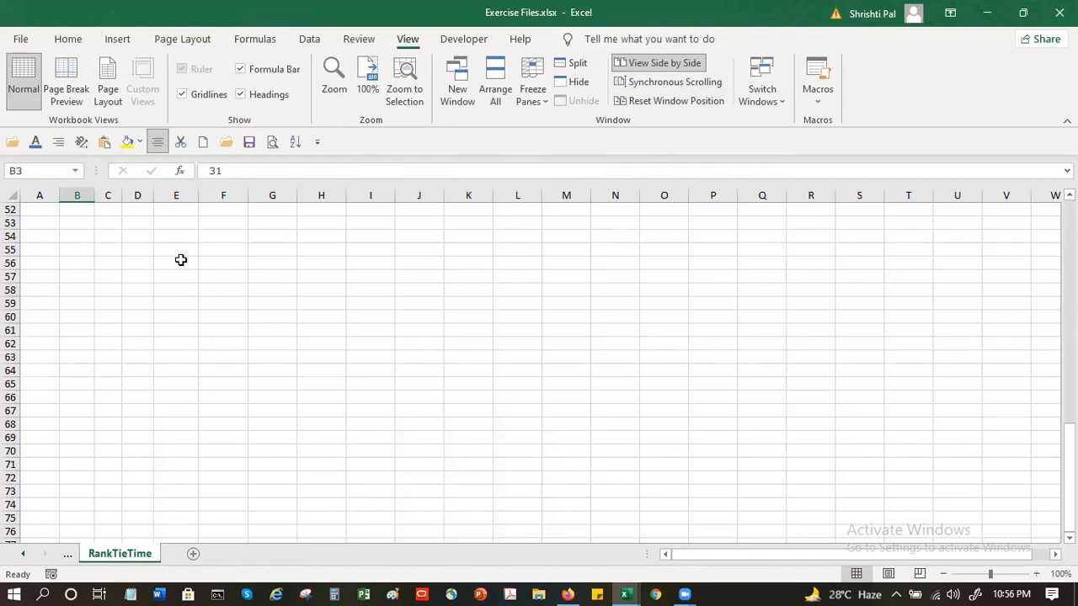
left_click(191, 272)
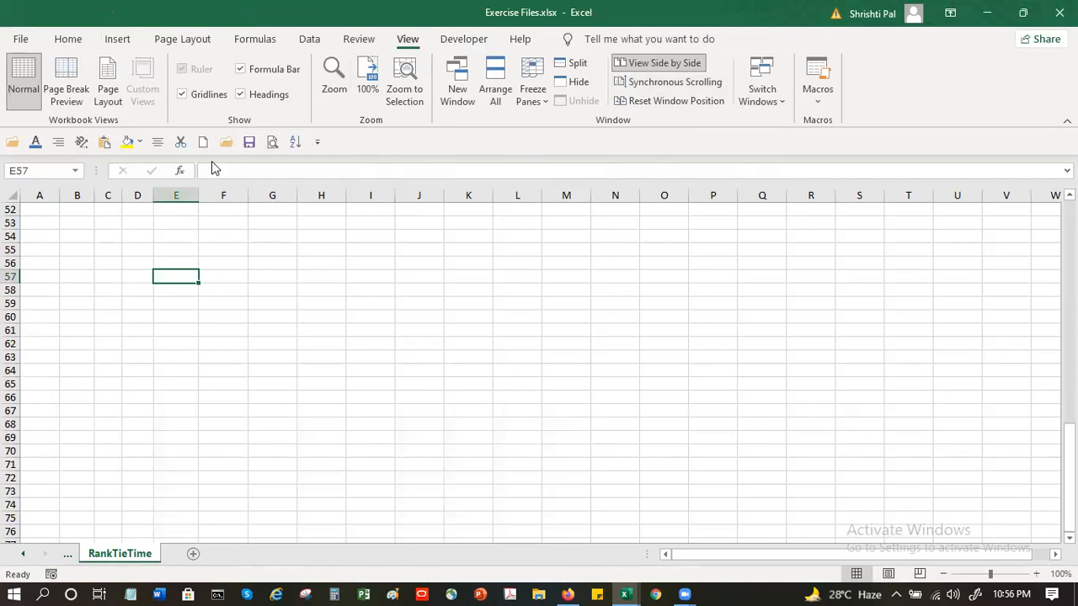
Hide the formula bar and show it again, and do the same with the row and column headings.
left_click(255, 75)
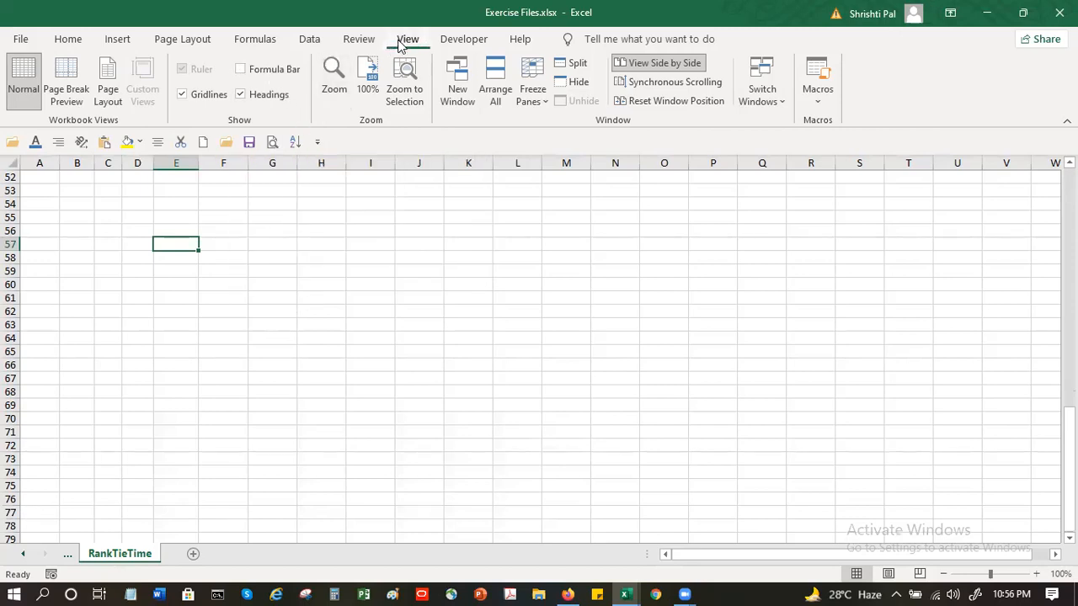
left_click(273, 75)
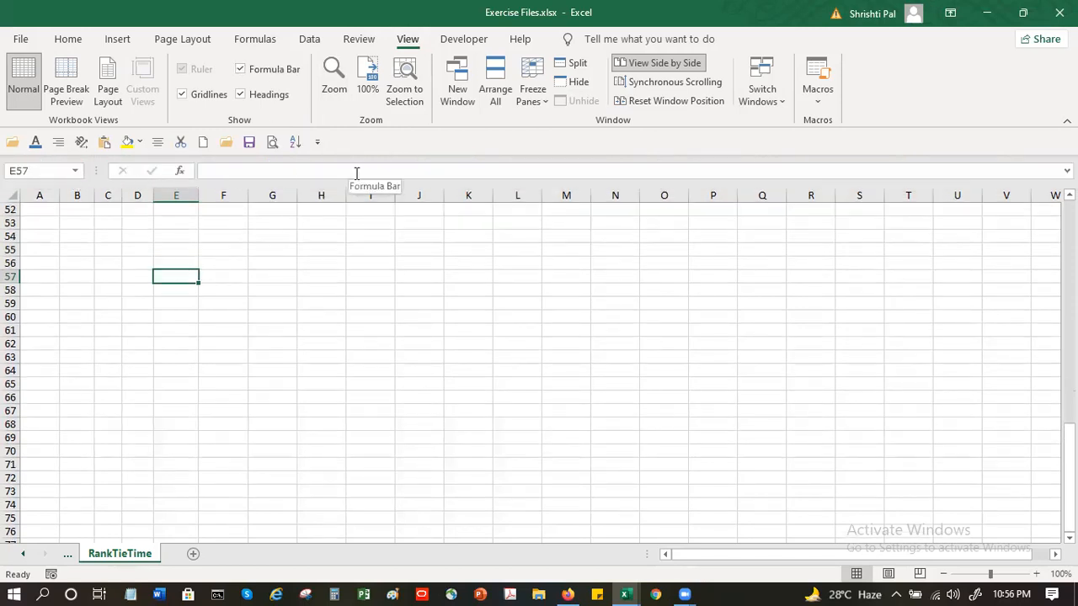
left_click(273, 96)
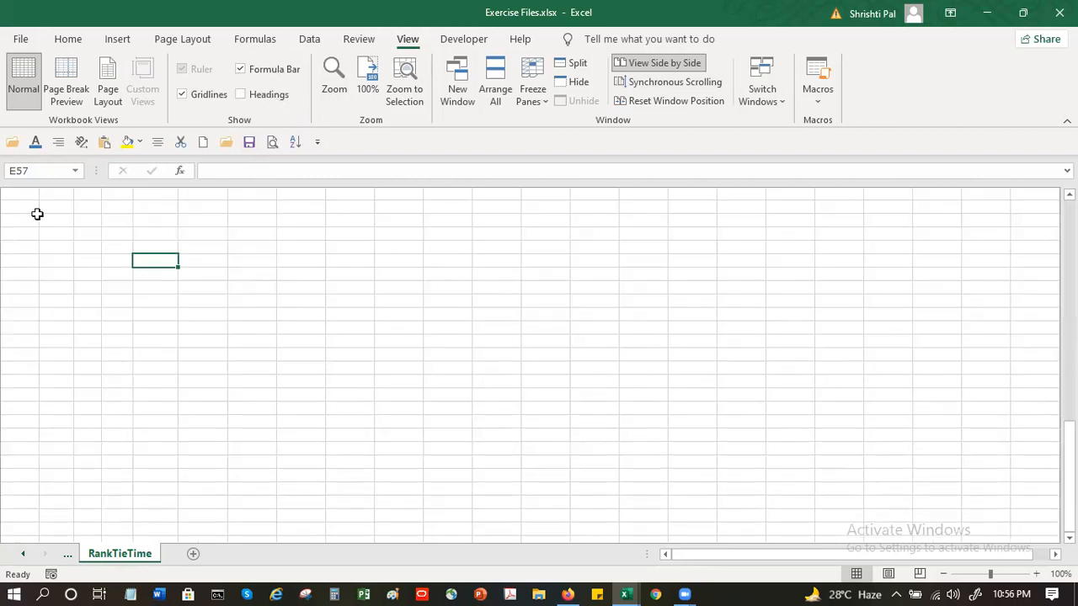
left_click(272, 96)
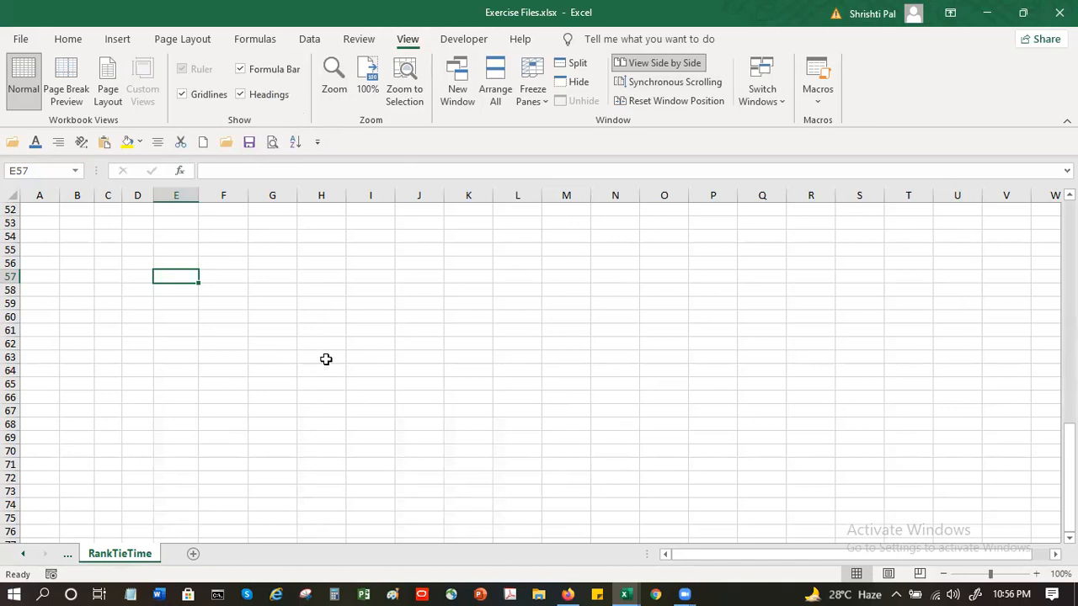
Hide the gridlines, headings and formula bar while viewing the student data on the RankTieTime sheet.
left_click(210, 97)
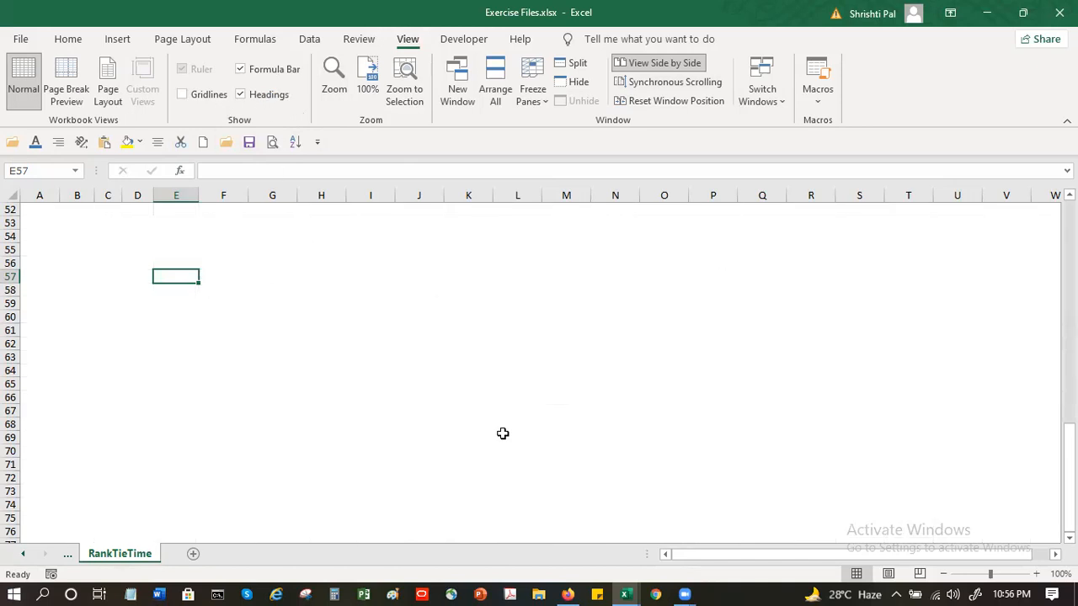
scroll(322, 393, "up", 14)
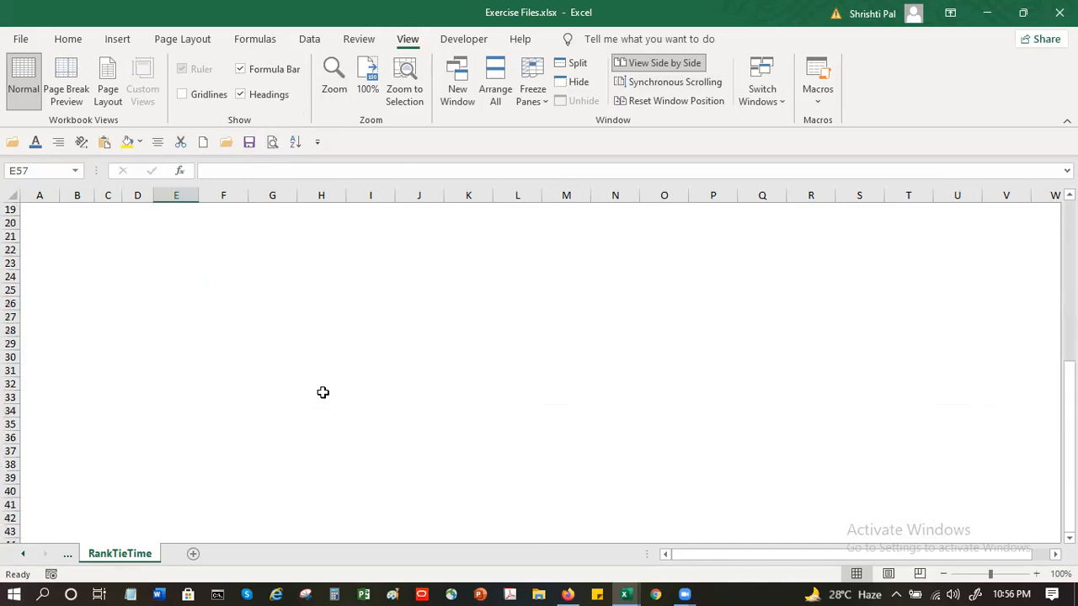
scroll(517, 432, "up", 3)
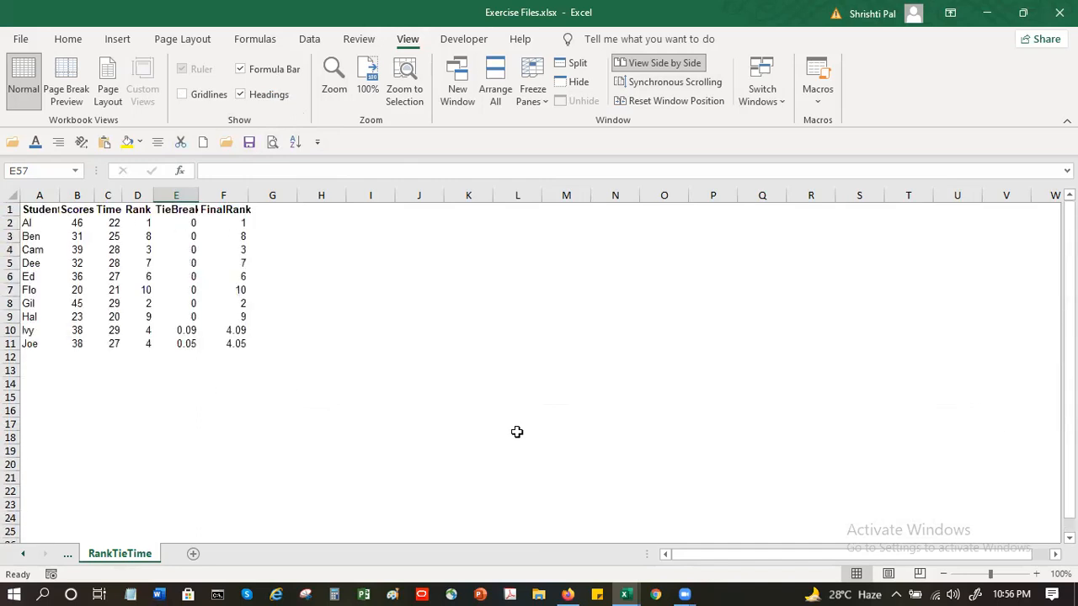
left_click(274, 94)
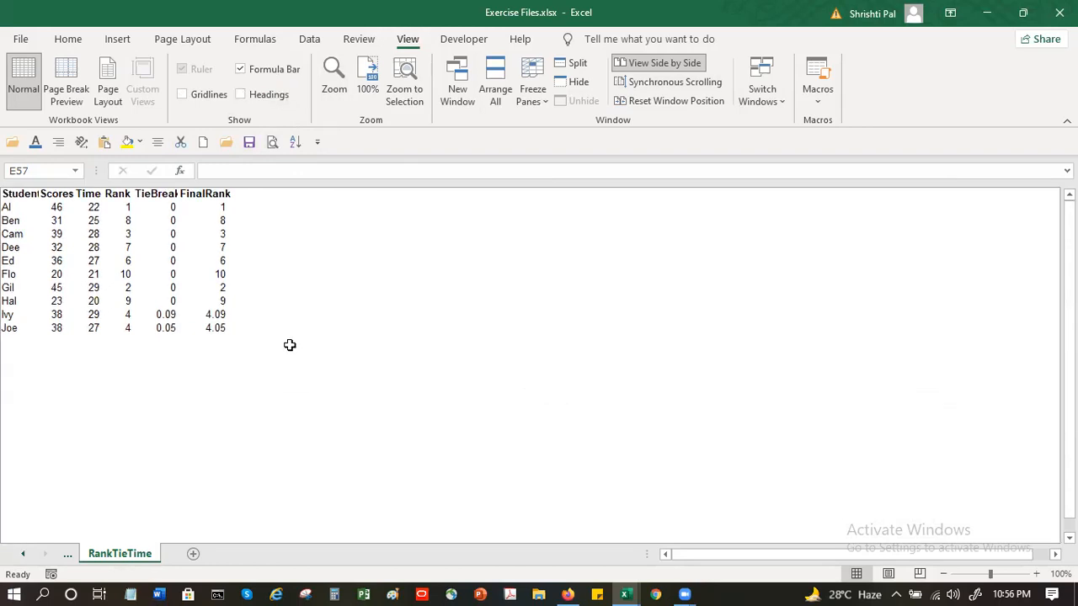
left_click(240, 69)
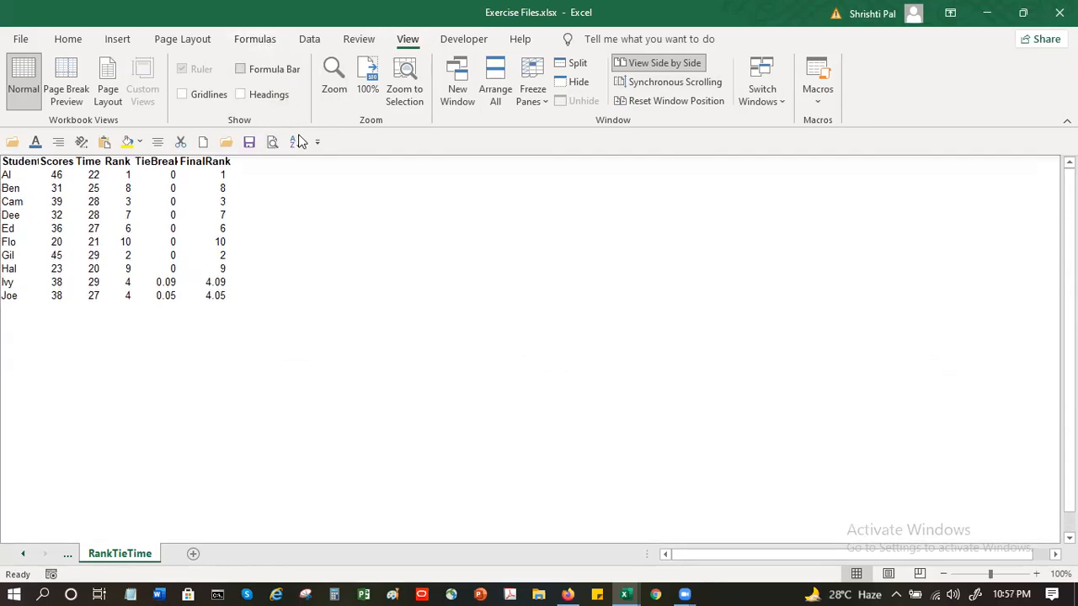
scroll(227, 373, "down", 3)
scroll(226, 373, "up", 3)
Show the gridlines, headings and formula bar again and select an empty cell beside the student data.
left_click(209, 95)
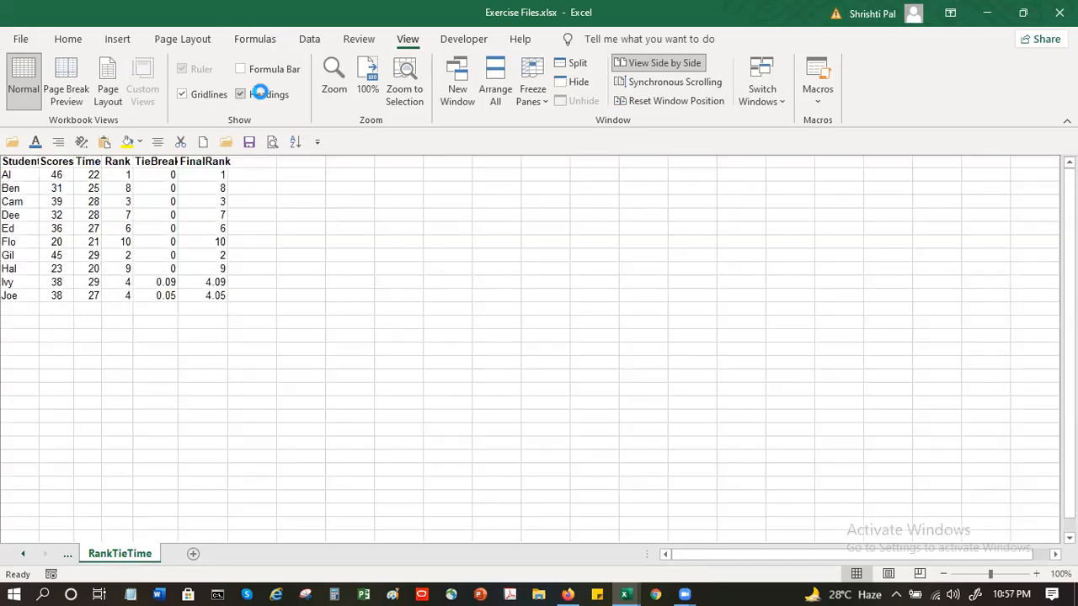
left_click(261, 94)
left_click(271, 74)
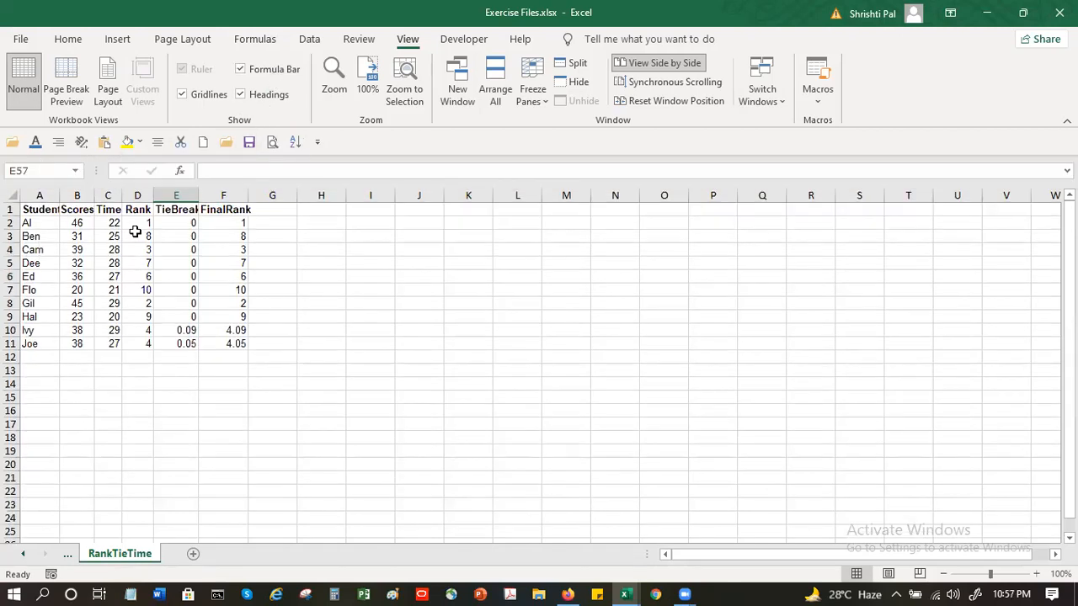
left_click(372, 304)
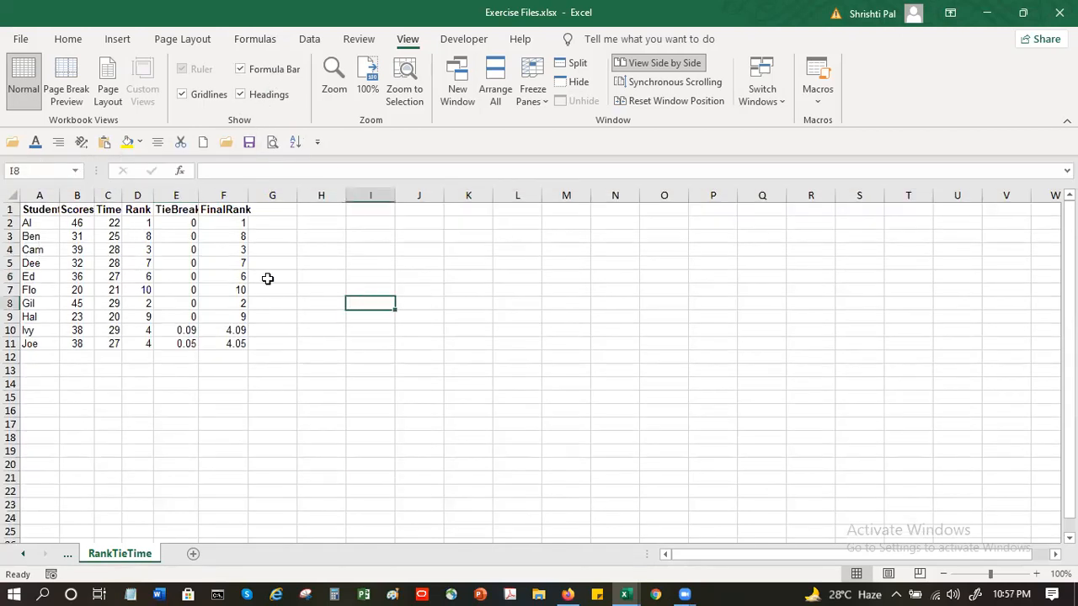
Try to name the student data range A1:F11 on the RankTieTime sheet mydata.
left_click(32, 221)
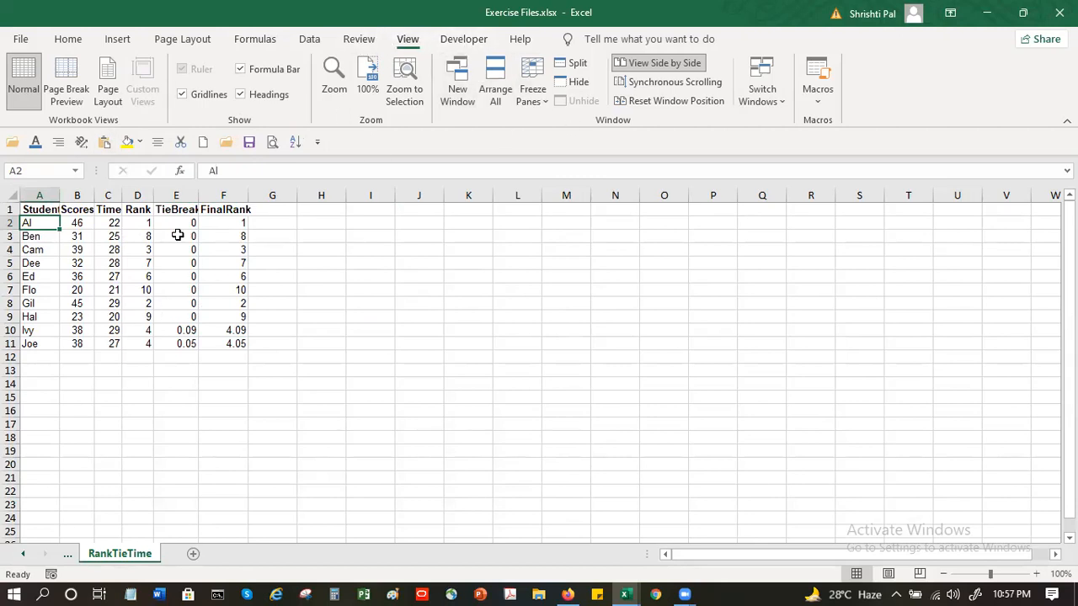
left_click(30, 210)
left_click_drag(55, 251, 248, 351)
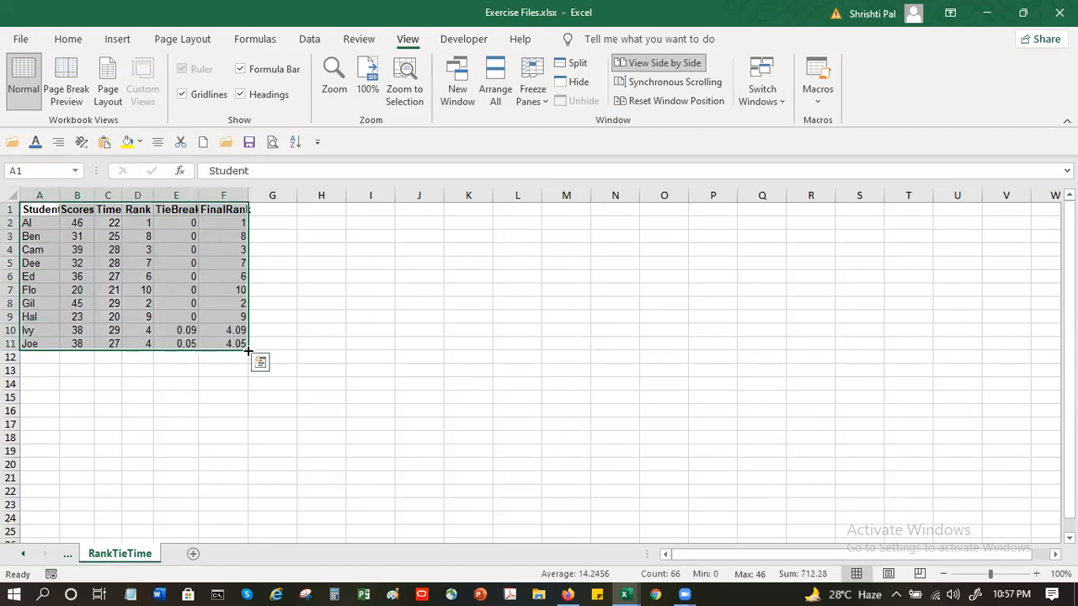
left_click(75, 173)
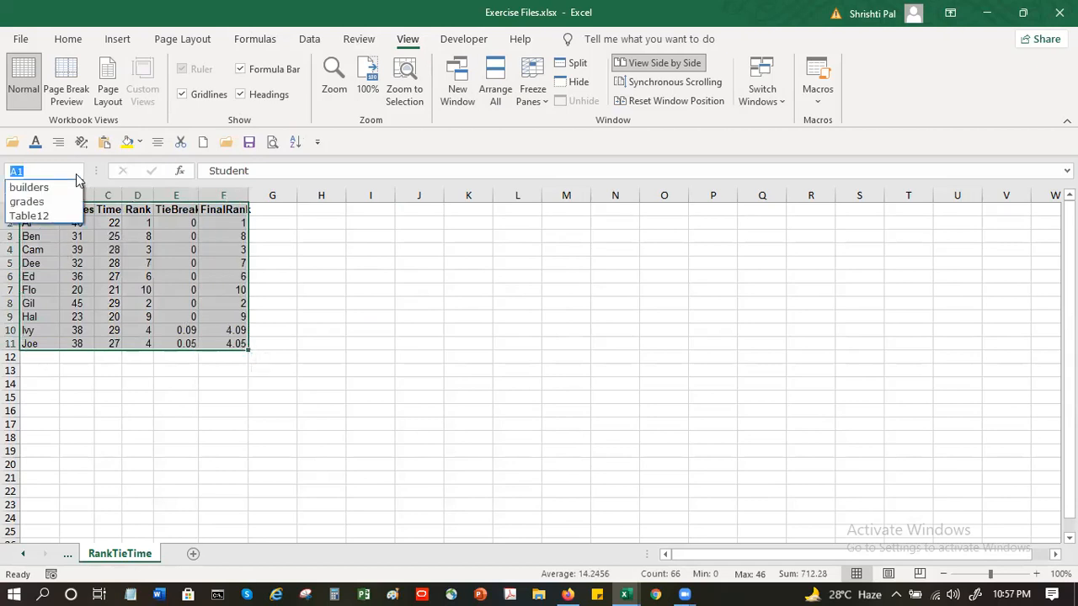
left_click(63, 172)
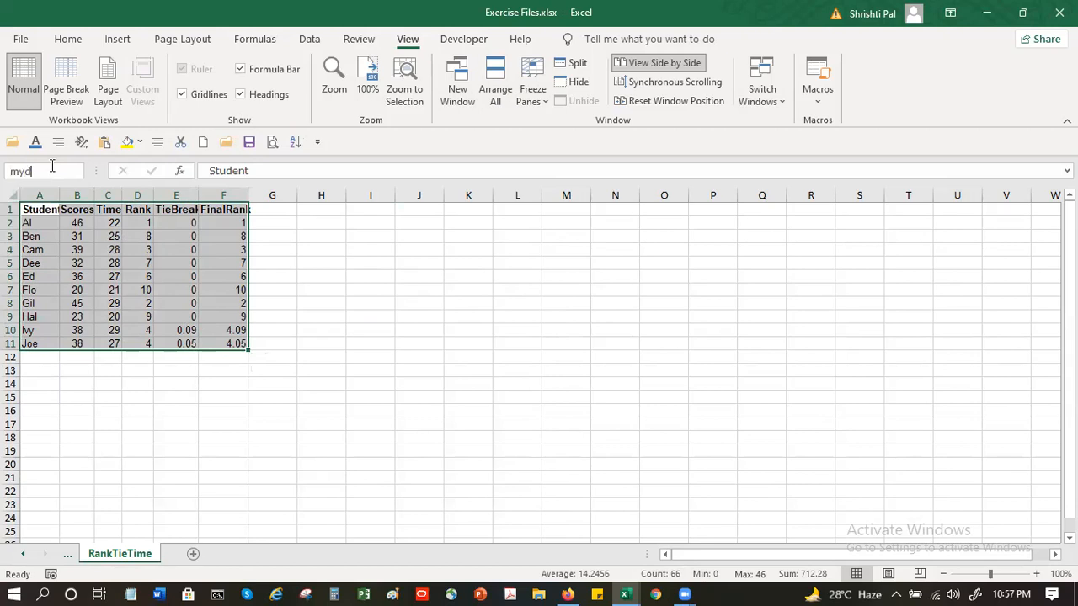
key("Return")
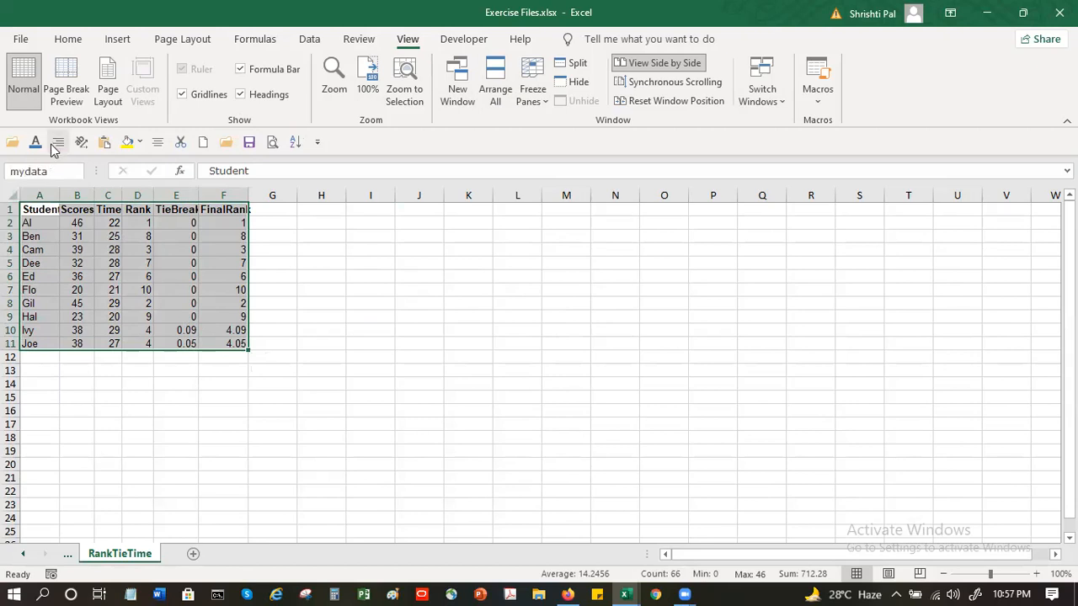
Reselect the student data range A1:F11 and individual cells to check whether the range carries the name mydata.
left_click(324, 274)
left_click(187, 221)
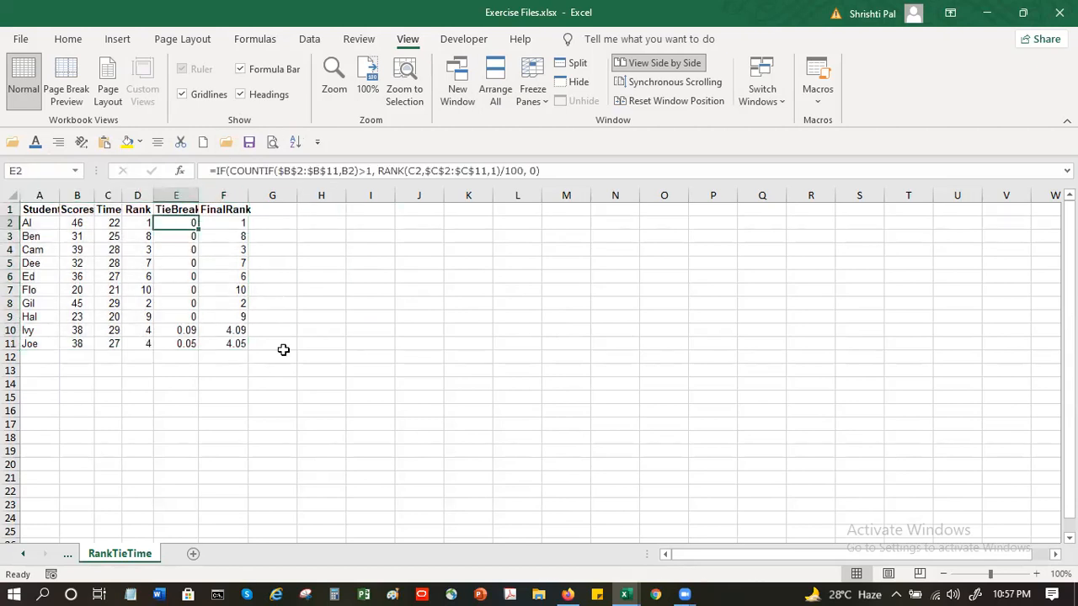
left_click_drag(34, 209, 241, 345)
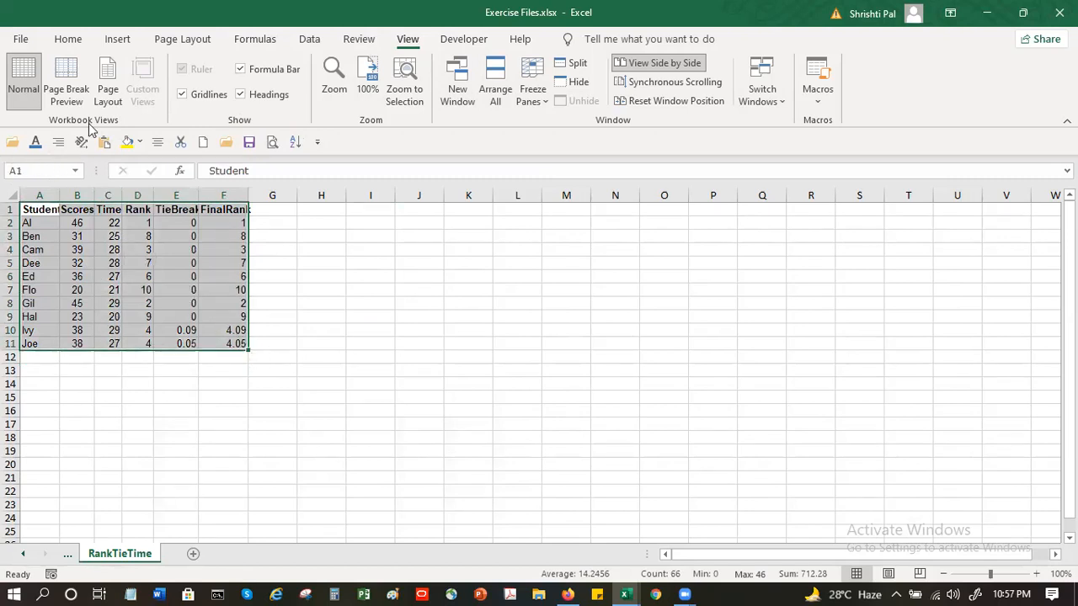
left_click(75, 170)
left_click(250, 240)
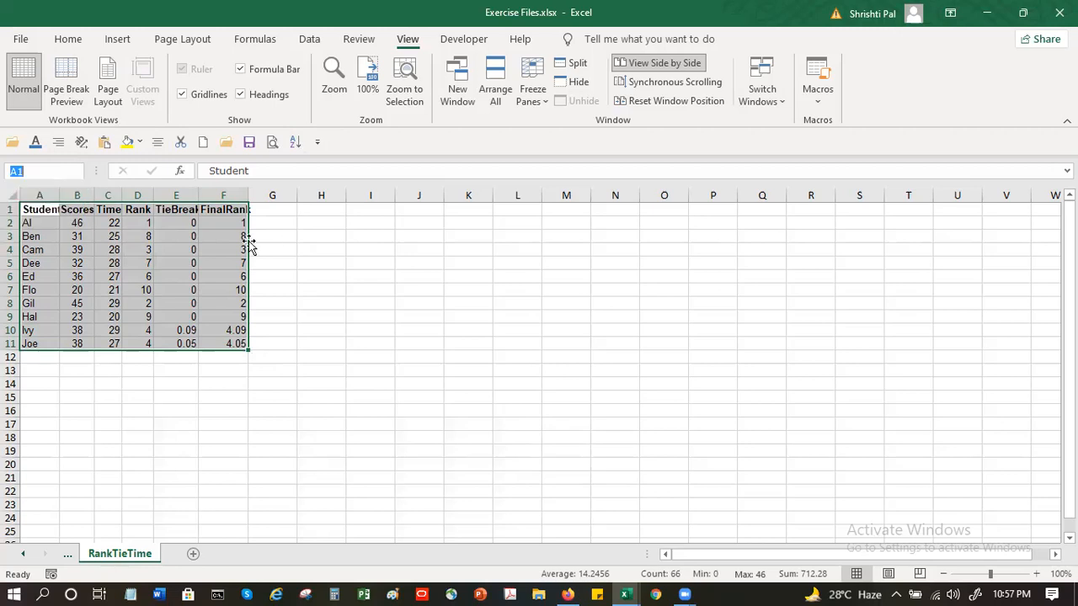
left_click(127, 289)
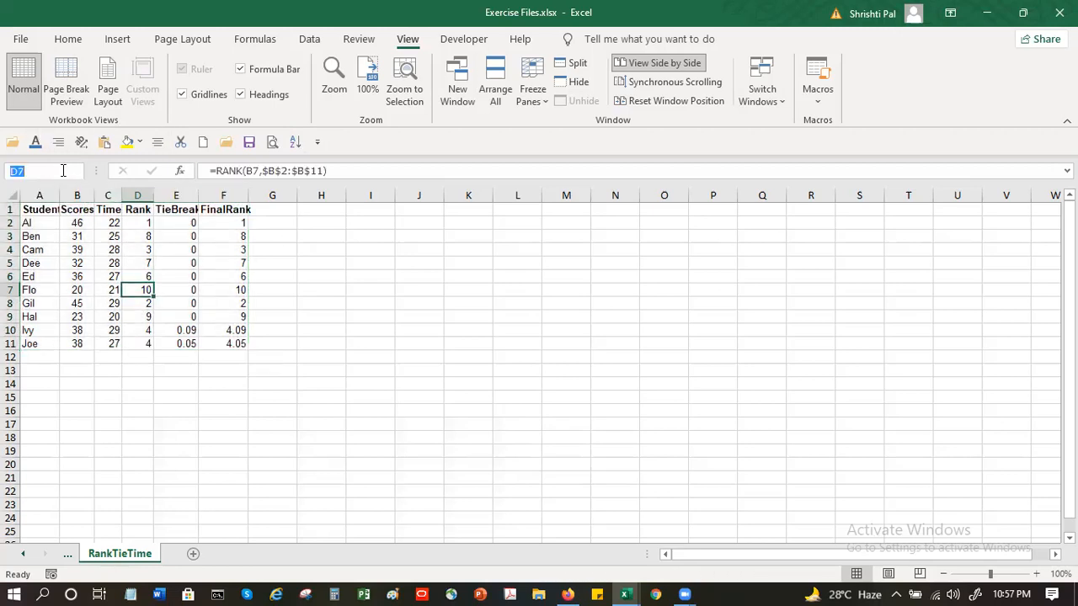
left_click(78, 264)
Go to the named range grades on the VLOOKUP-1 sheet, and from there to cust_loc on the Sales Data sheet.
left_click(78, 172)
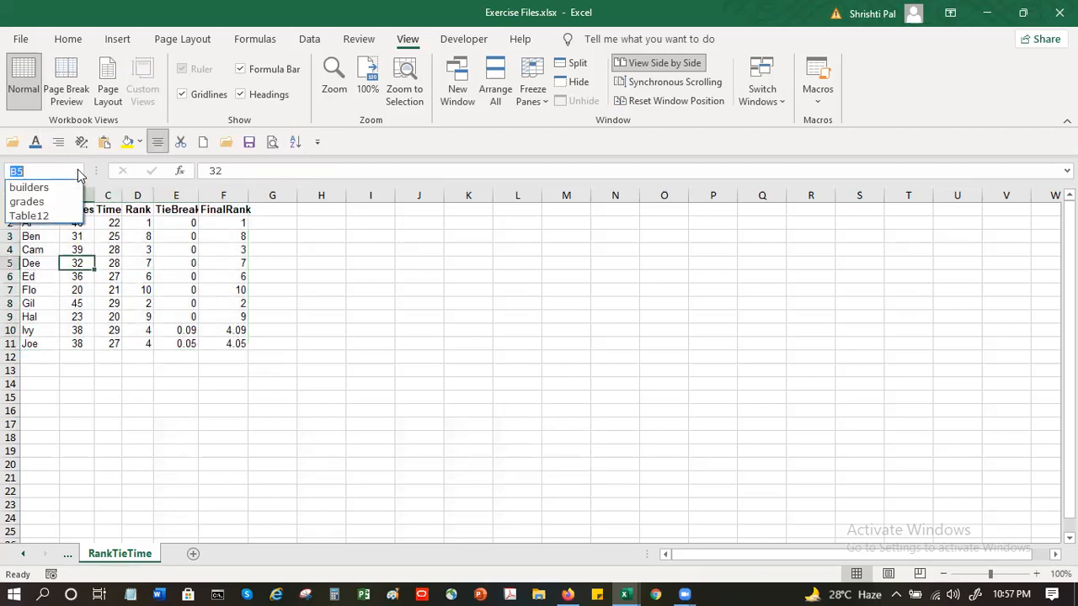
left_click(59, 202)
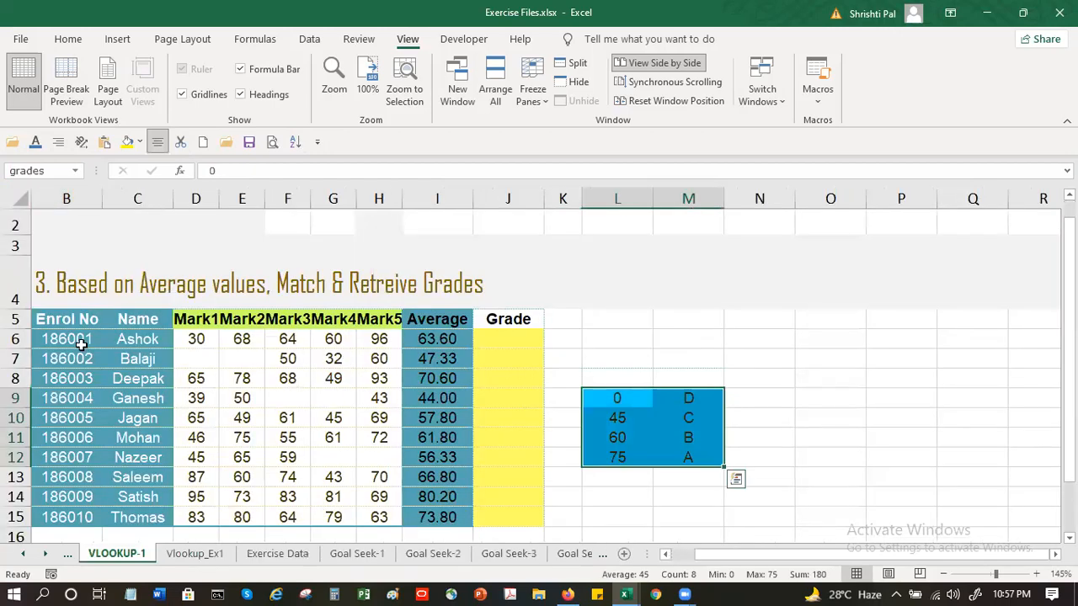
left_click(88, 249)
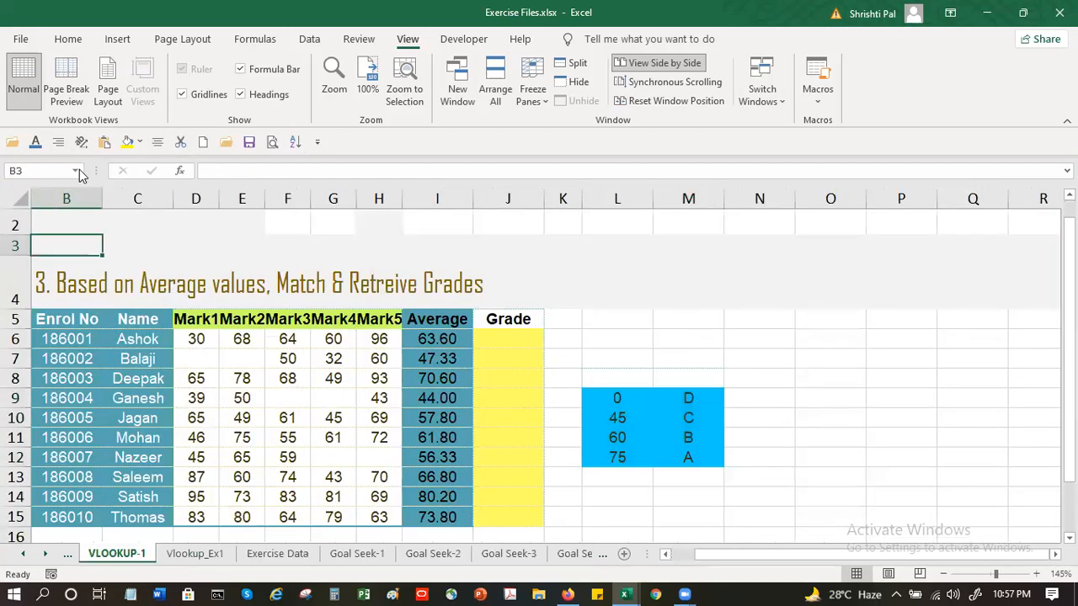
left_click(77, 172)
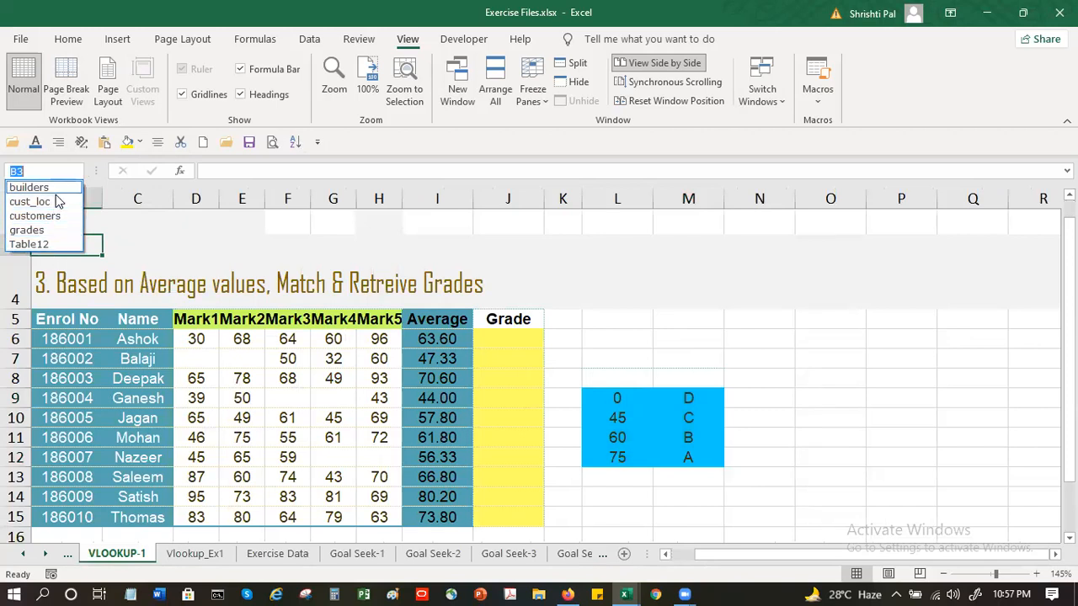
left_click(57, 200)
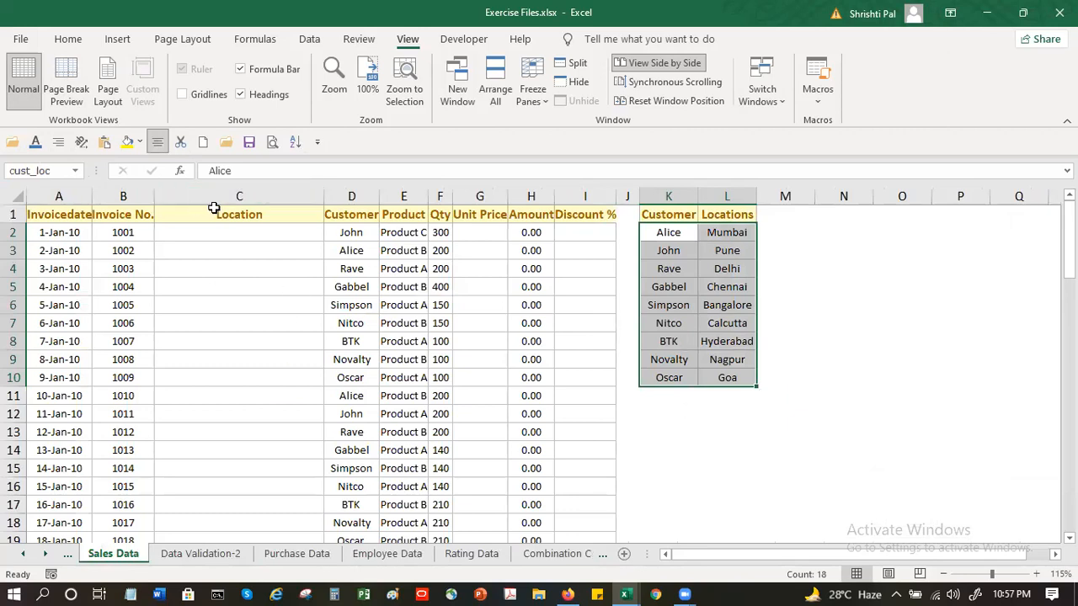
left_click(302, 379)
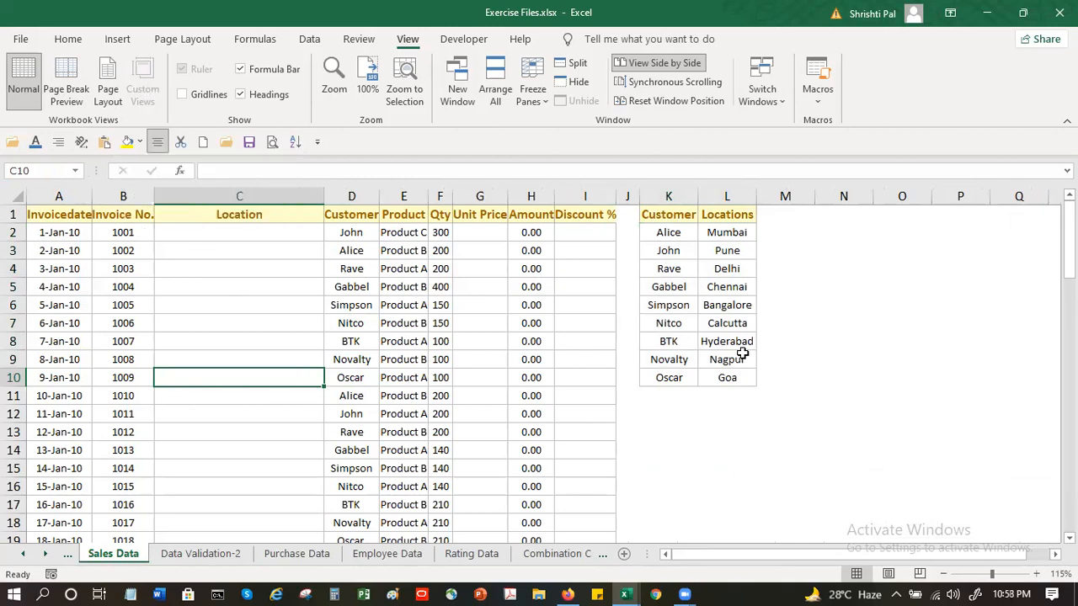
Select the sales table A1:I76 on the Sales Data sheet and autofit the width of the Location column.
left_click_drag(63, 220, 580, 435)
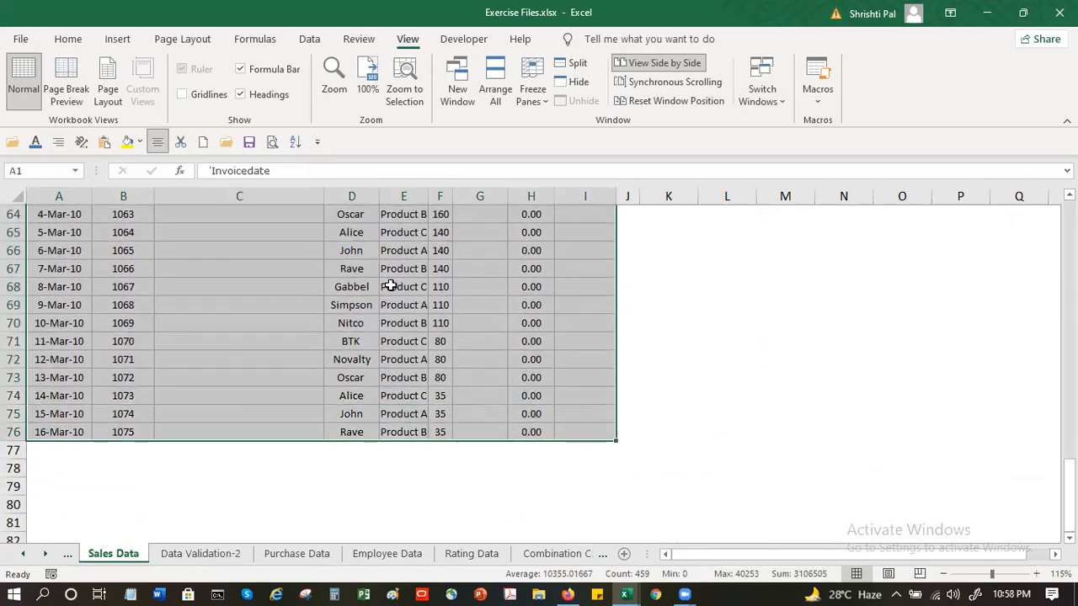
scroll(404, 321, "up", 9)
scroll(357, 320, "up", 12)
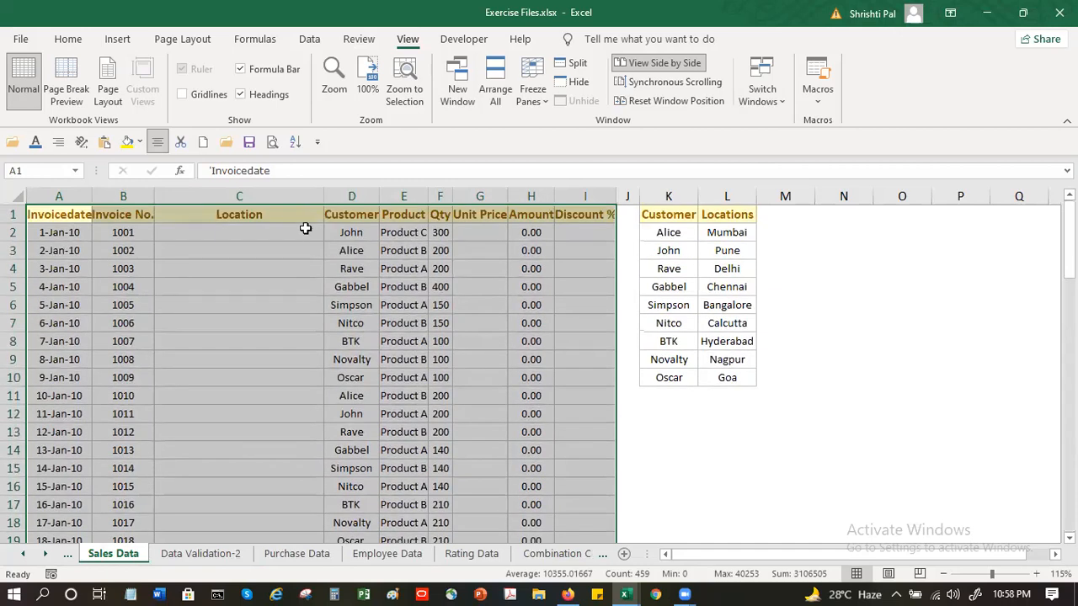
double_click(323, 196)
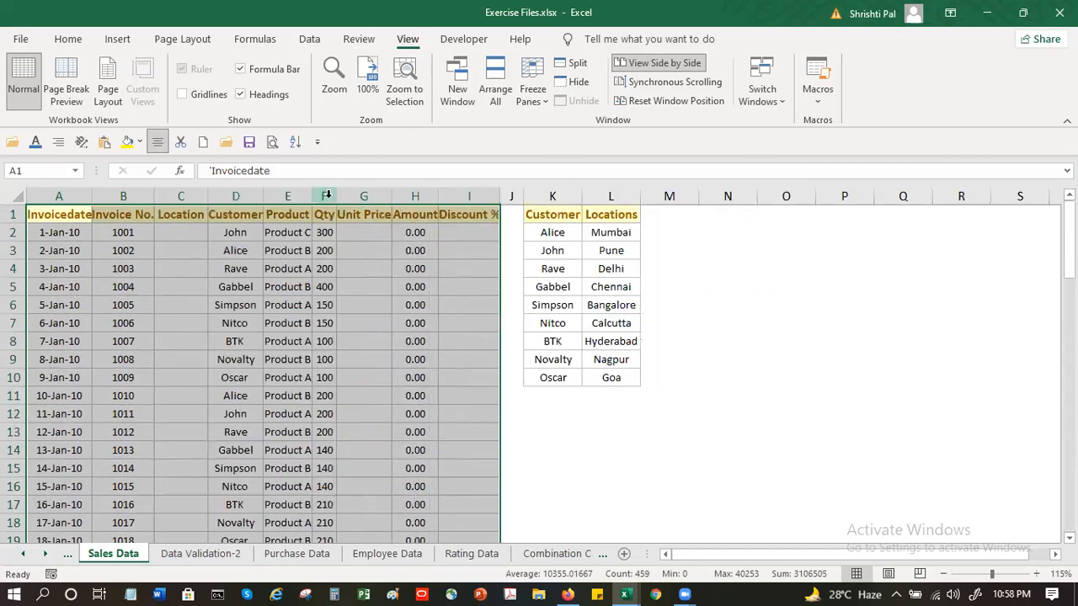
Widen the Customer to Discount % columns on the Sales Data sheet and define the workbook-scope name Invoicedata for A1:I76.
double_click(264, 192)
left_click_drag(268, 191, 493, 193)
right_click(431, 309)
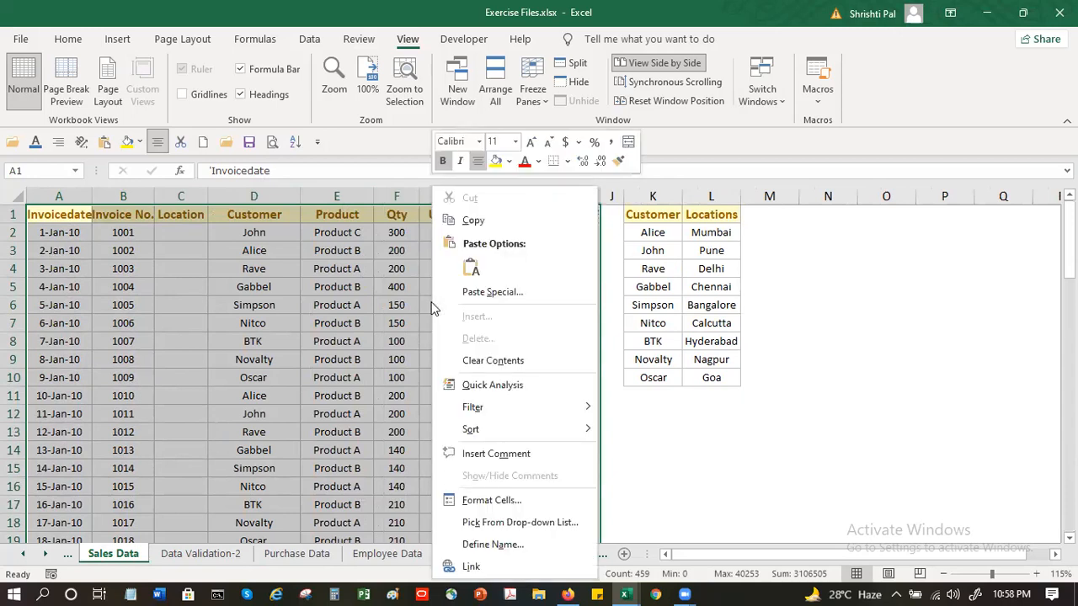
left_click(488, 544)
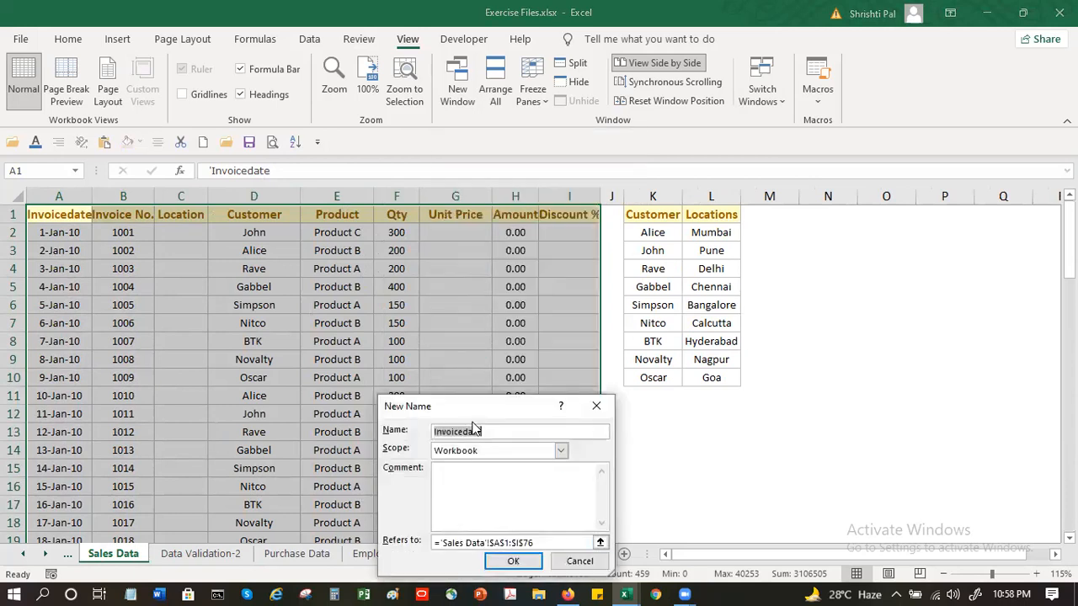
left_click_drag(477, 408, 469, 258)
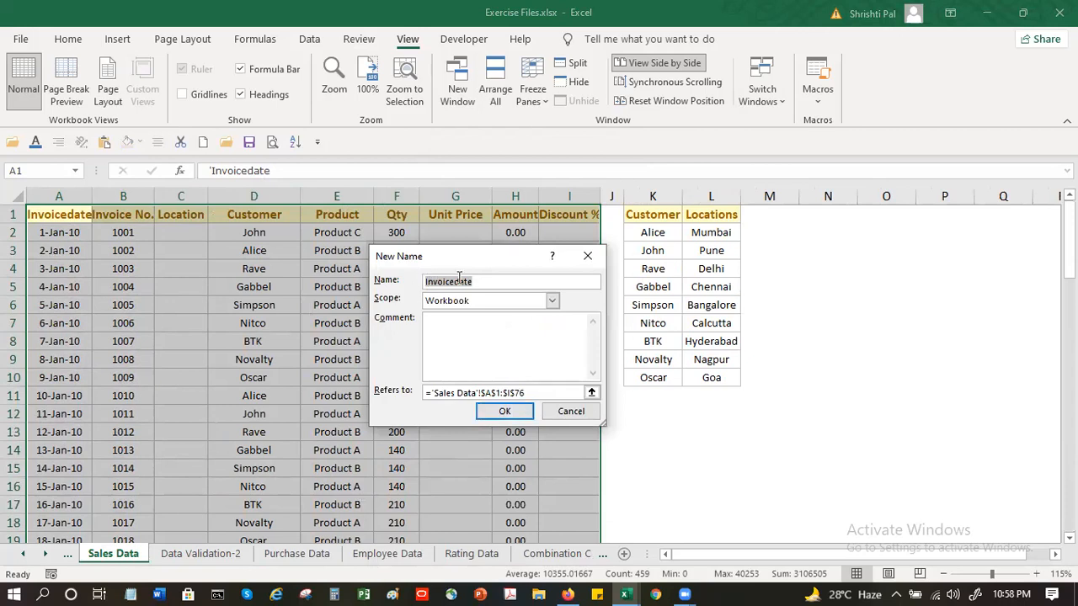
left_click(487, 281)
left_click(505, 411)
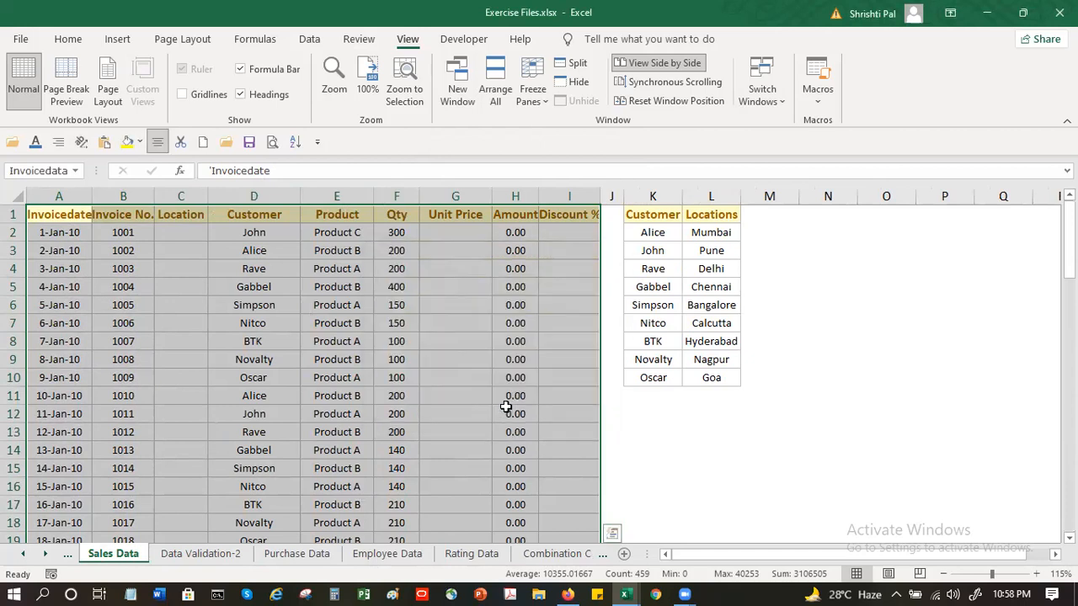
Move to another cell farther down the sales table, go to the named range Invoicedata from there, and save the workbook.
left_click(193, 305)
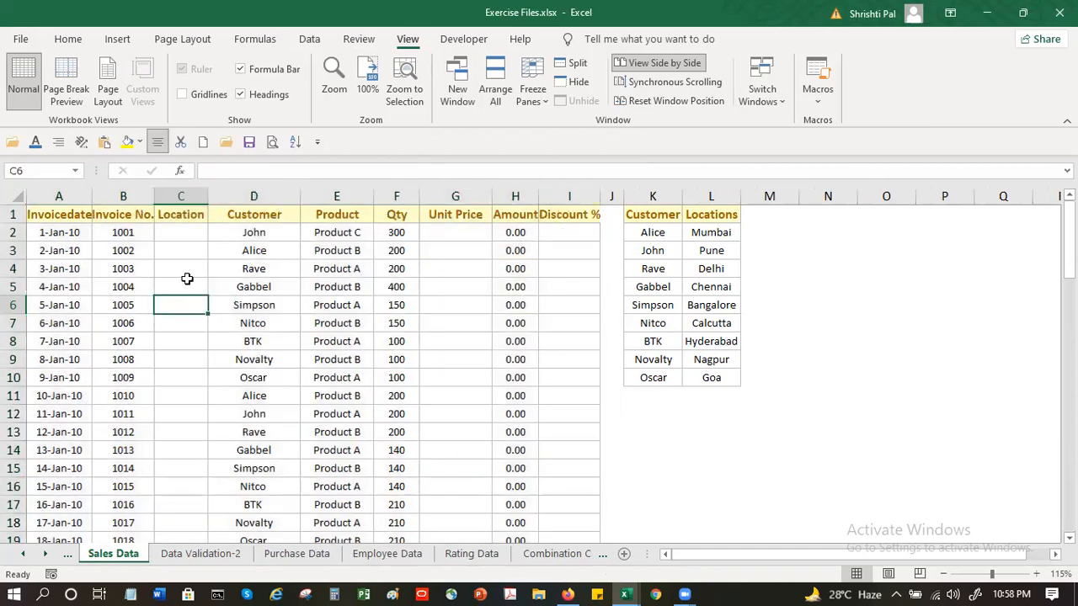
right_click(148, 90)
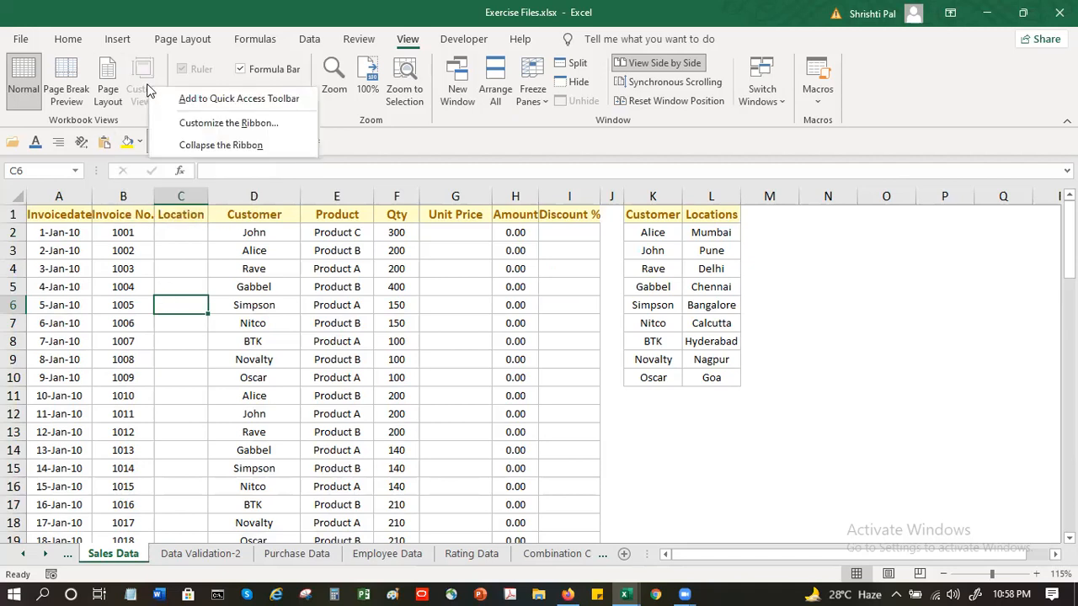
left_click(180, 312)
left_click(11, 232)
left_click_drag(29, 210, 572, 541)
left_click(139, 325)
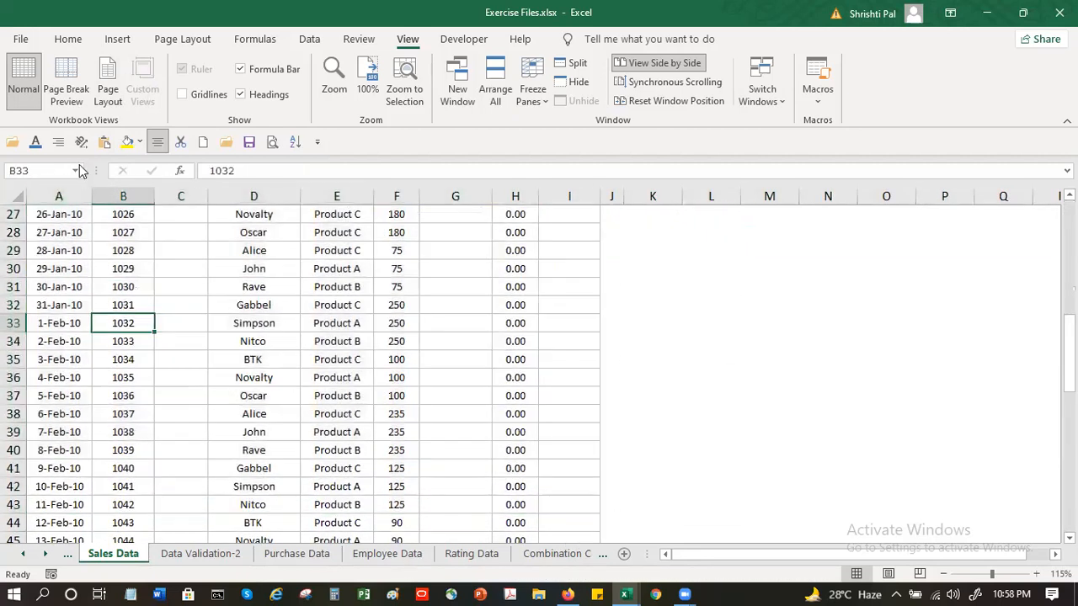
left_click(78, 168)
left_click(52, 244)
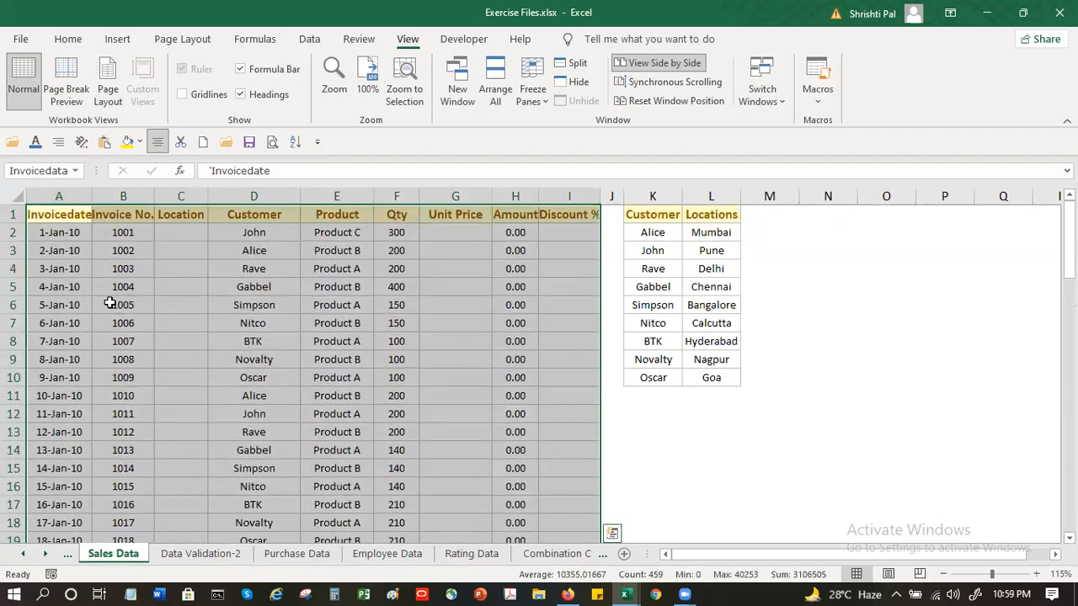
left_click(250, 141)
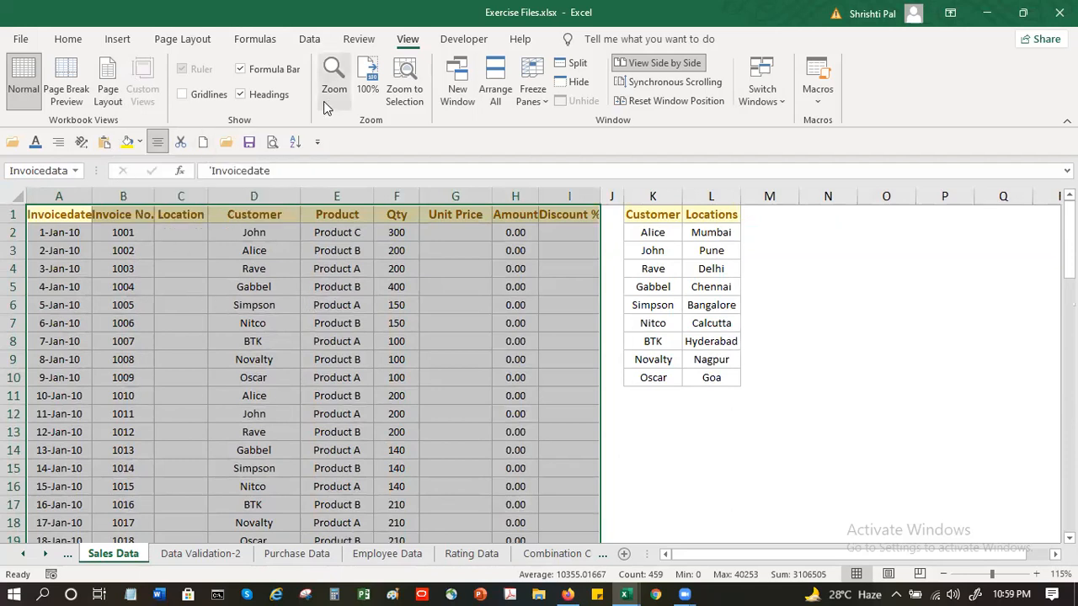
Examine the Name Manager, its filter options and the edit settings of the name _FilterDatabase without changing anything.
left_click(66, 41)
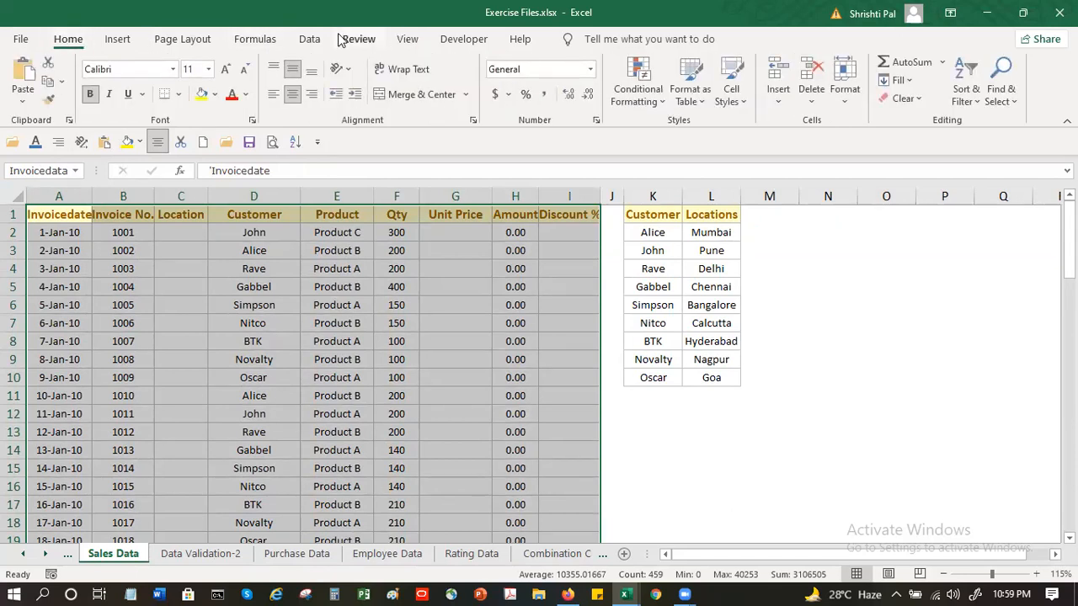
left_click(312, 41)
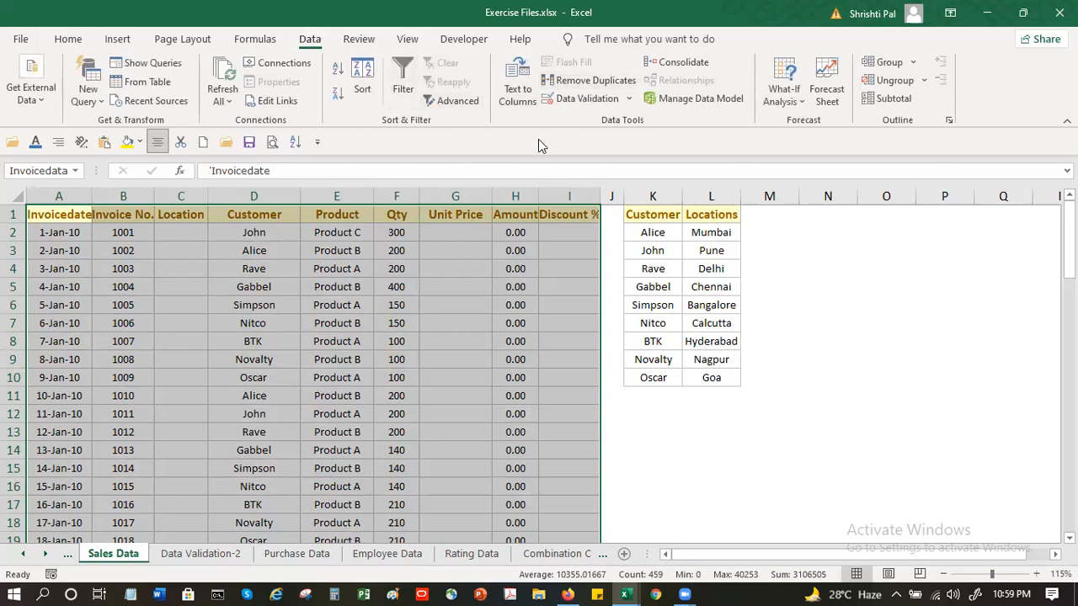
left_click(272, 40)
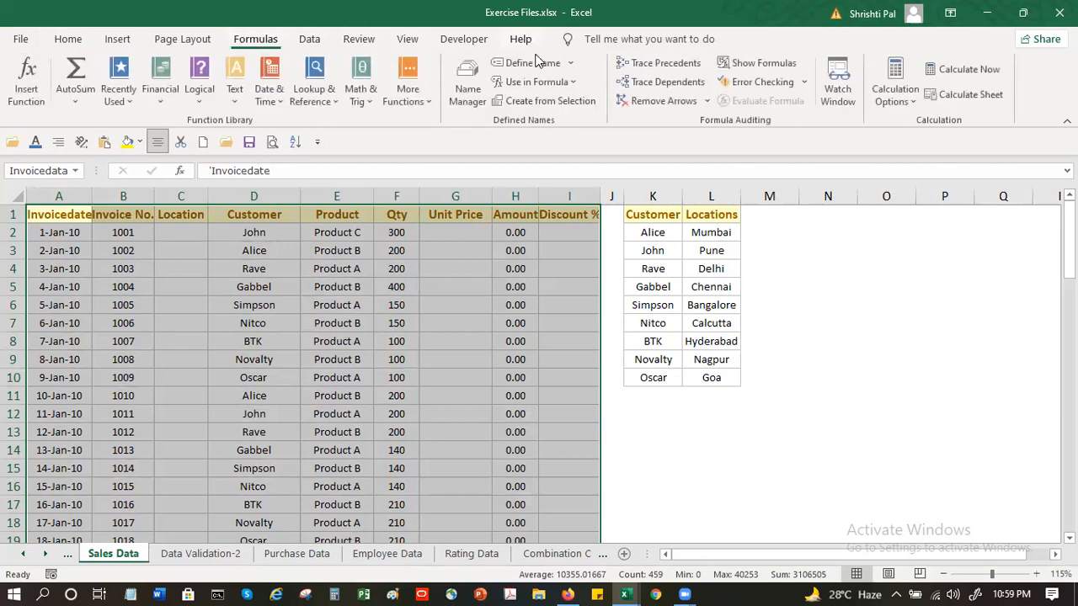
left_click(469, 68)
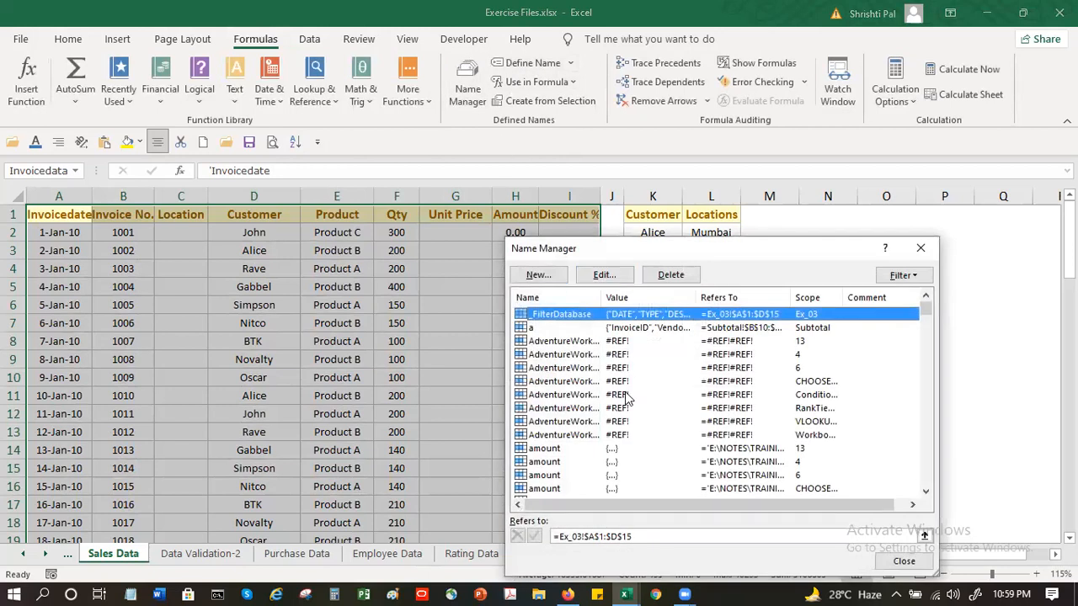
left_click(900, 278)
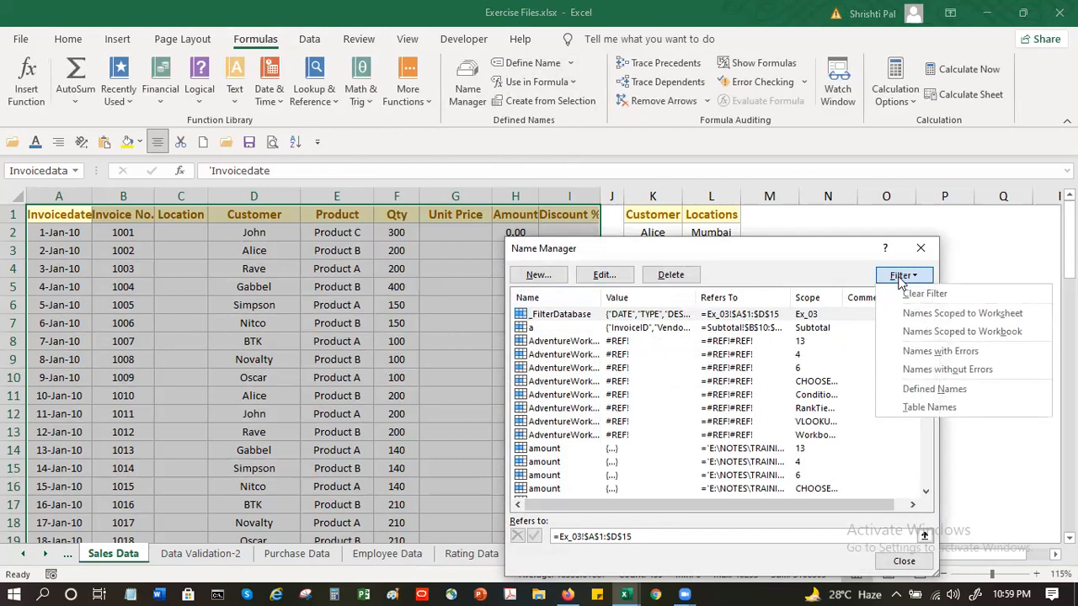
left_click(794, 275)
left_click(755, 317)
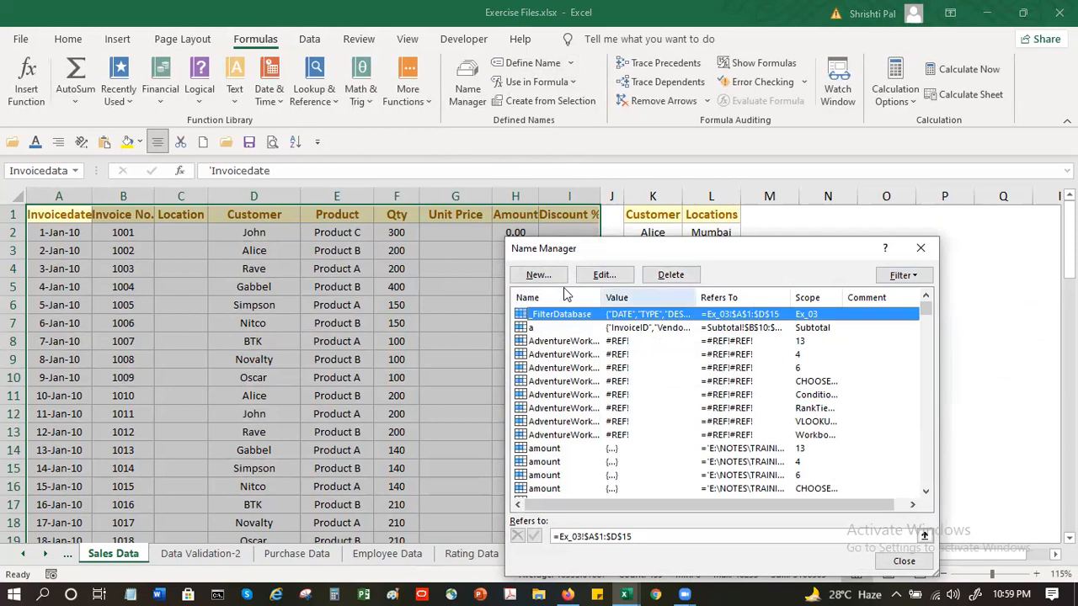
left_click(603, 276)
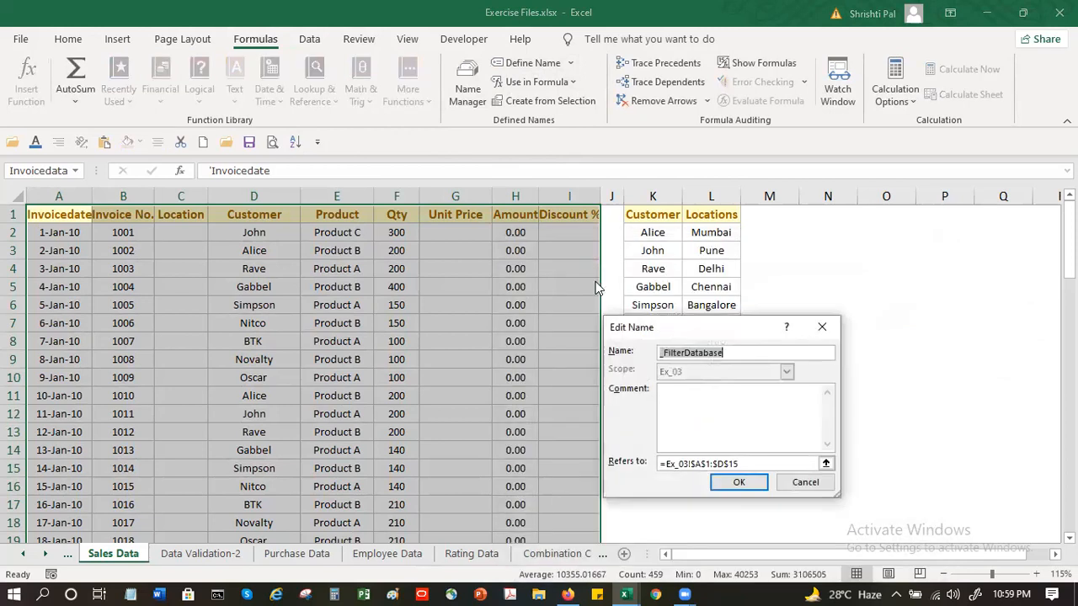
left_click(812, 482)
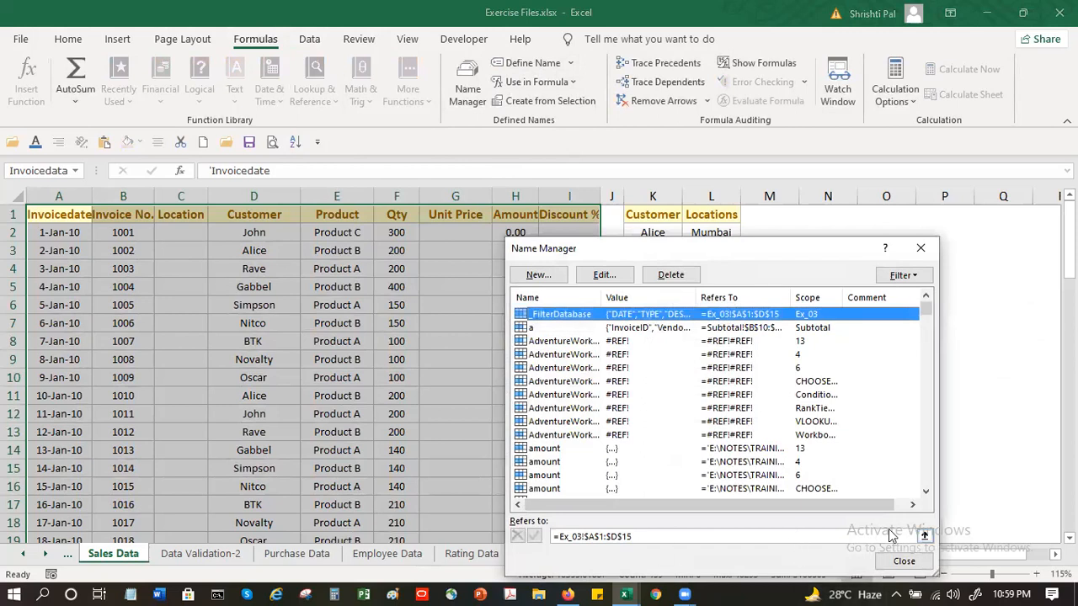
left_click(903, 561)
left_click(308, 289)
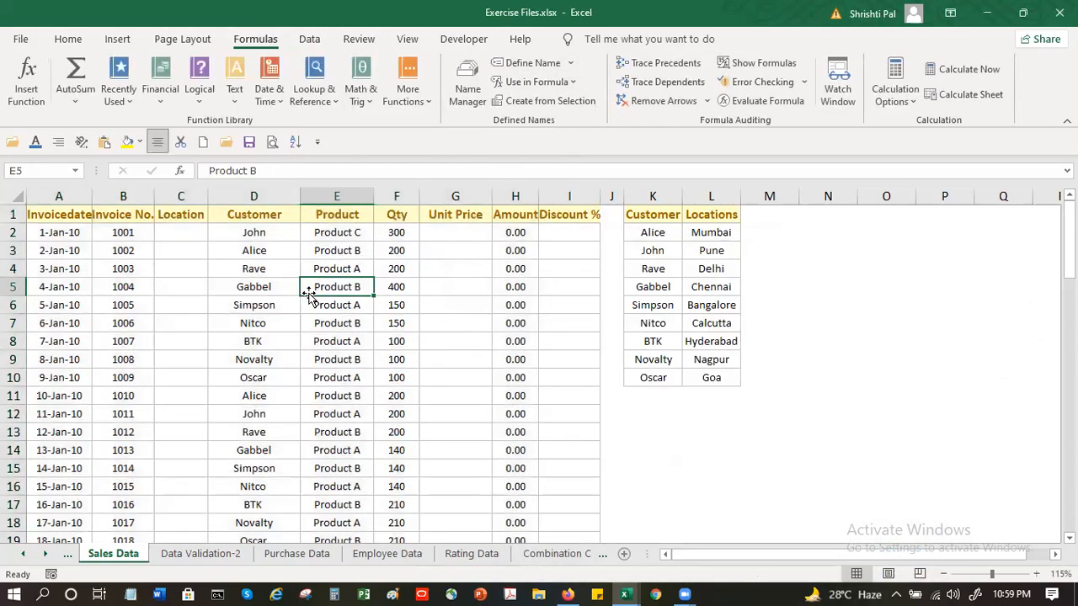
left_click(173, 250)
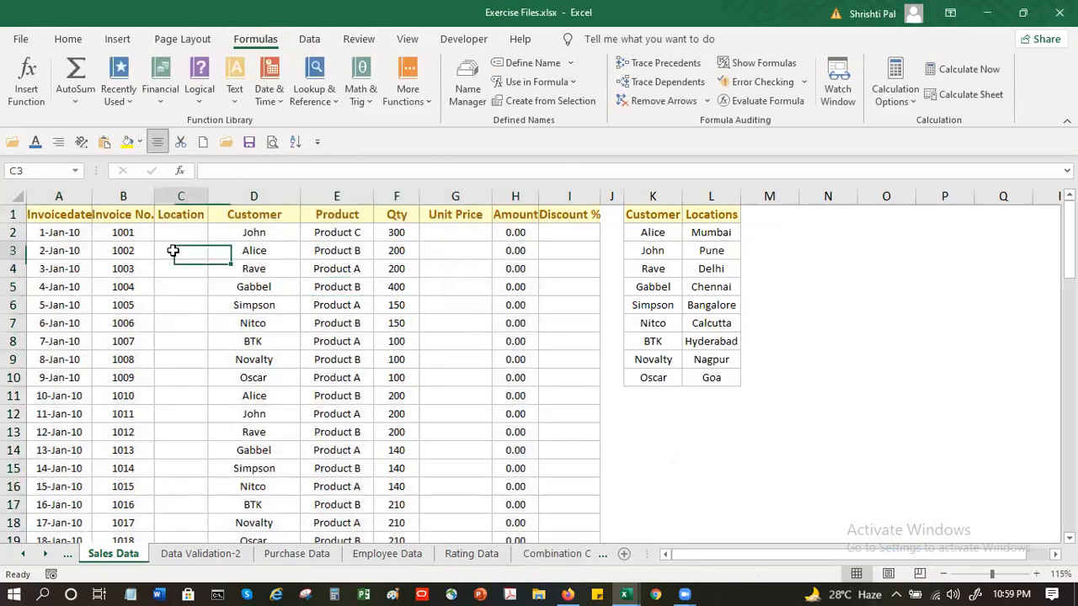
Close the Exercise Files.xlsx window and maximize the AdvExcelClass24Sep.xlsx window.
left_click(402, 42)
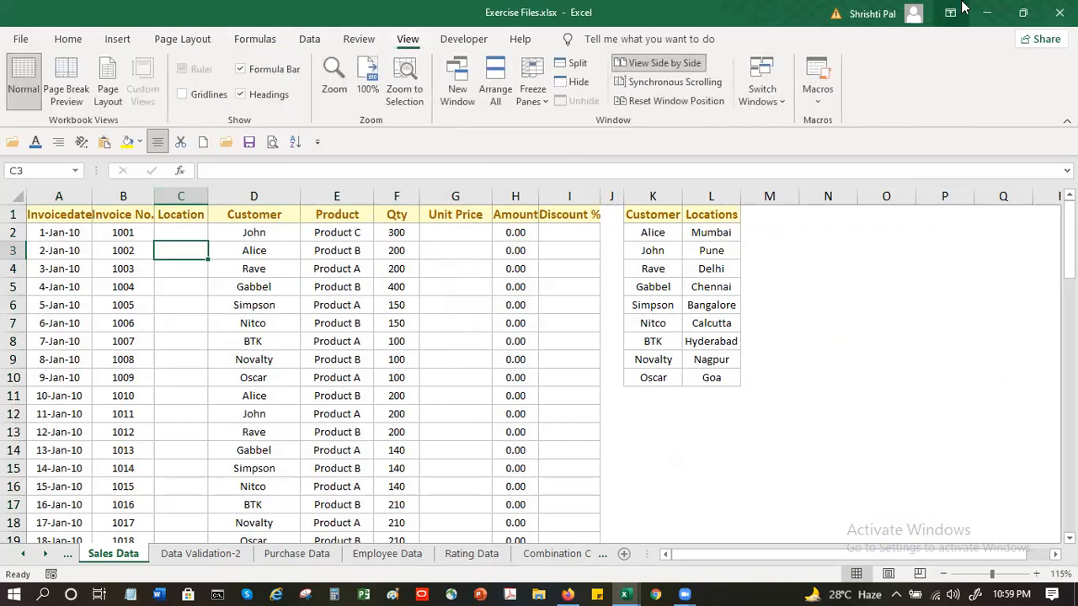
left_click(1061, 12)
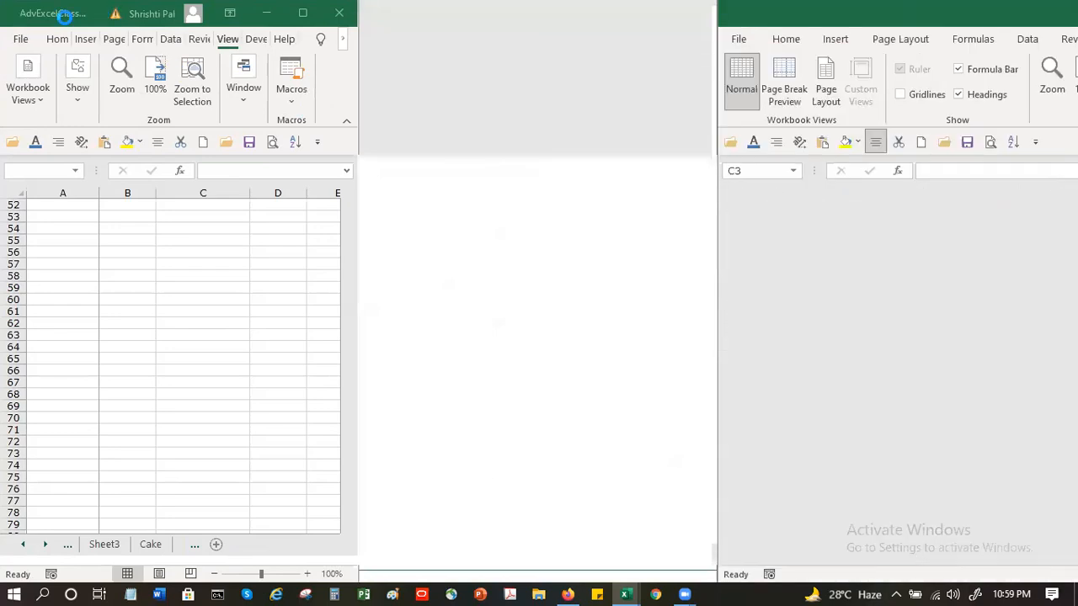
double_click(66, 17)
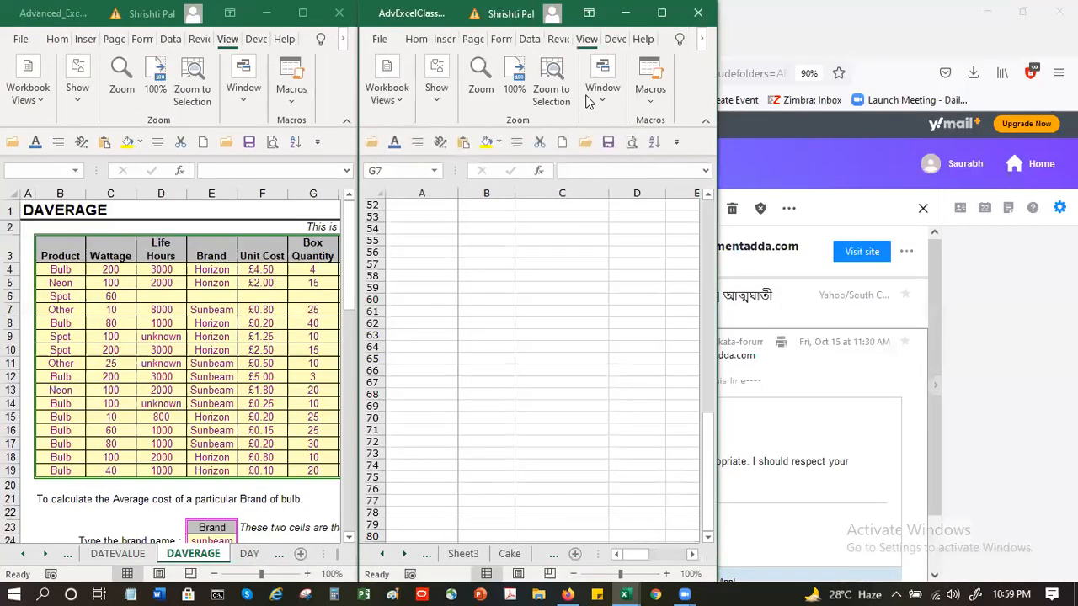
left_click(662, 13)
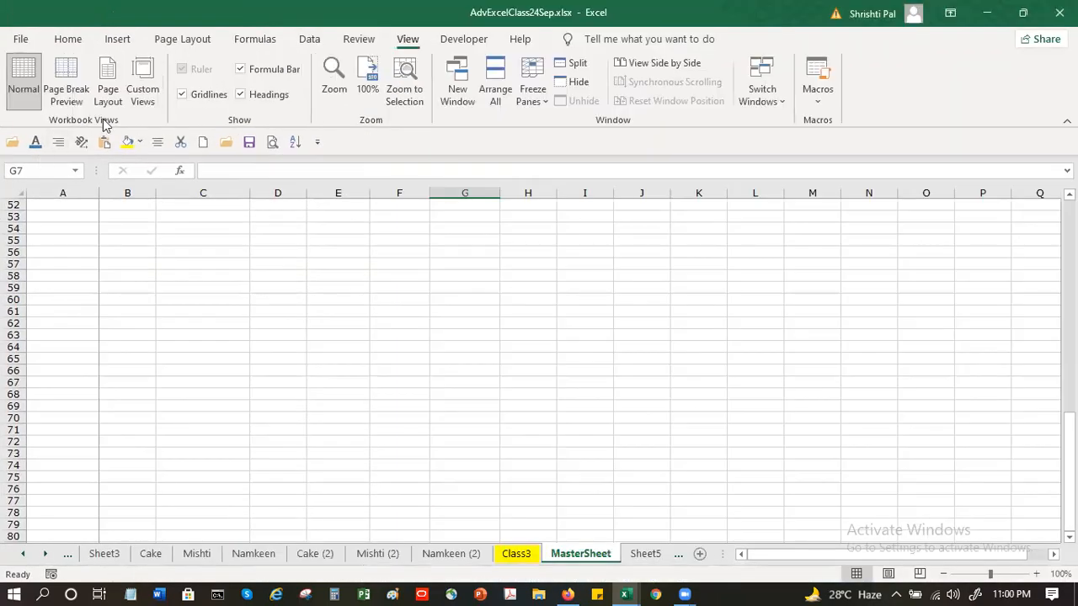
Check which custom views are saved in the AdvExcelClass24Sep.xlsx workbook.
left_click(142, 89)
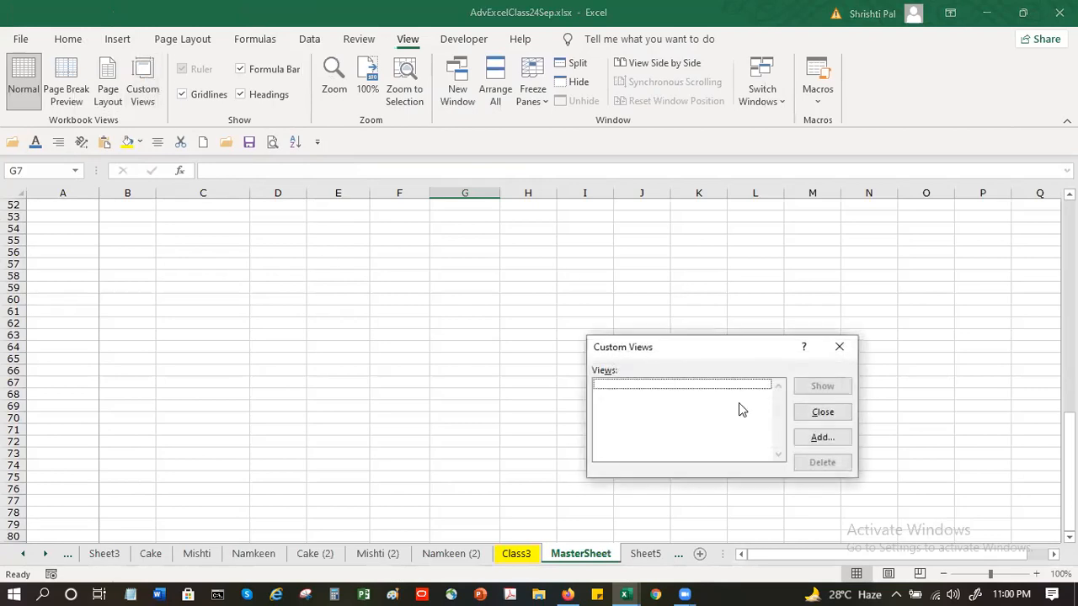
left_click(823, 416)
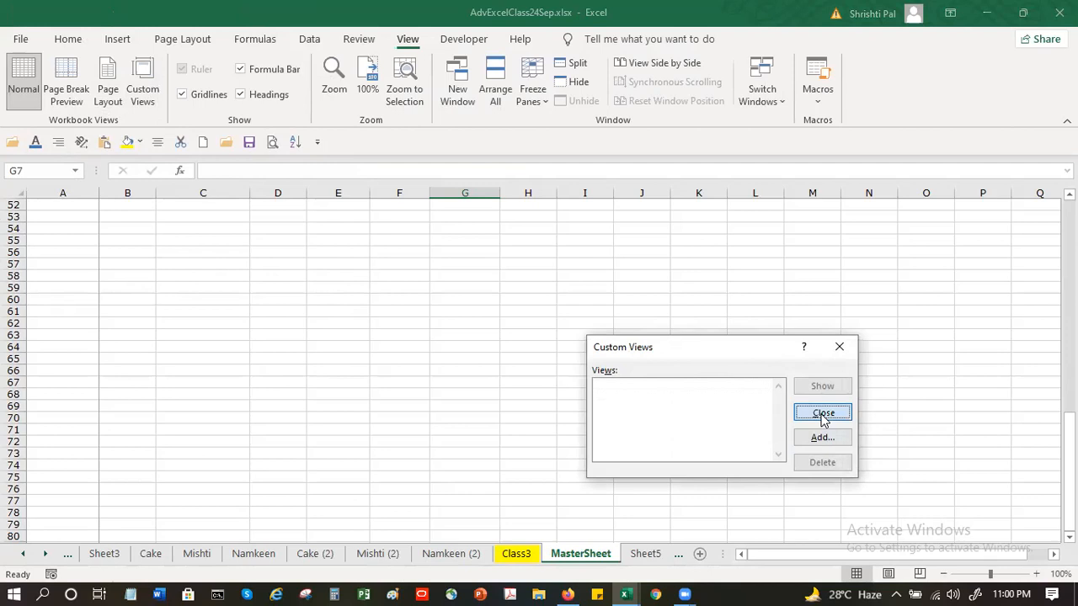
left_click(253, 277)
Select all cells of the Mishti sheet and add a custom view named mydata, including print settings and hidden rows, columns and filter settings.
left_click(197, 553)
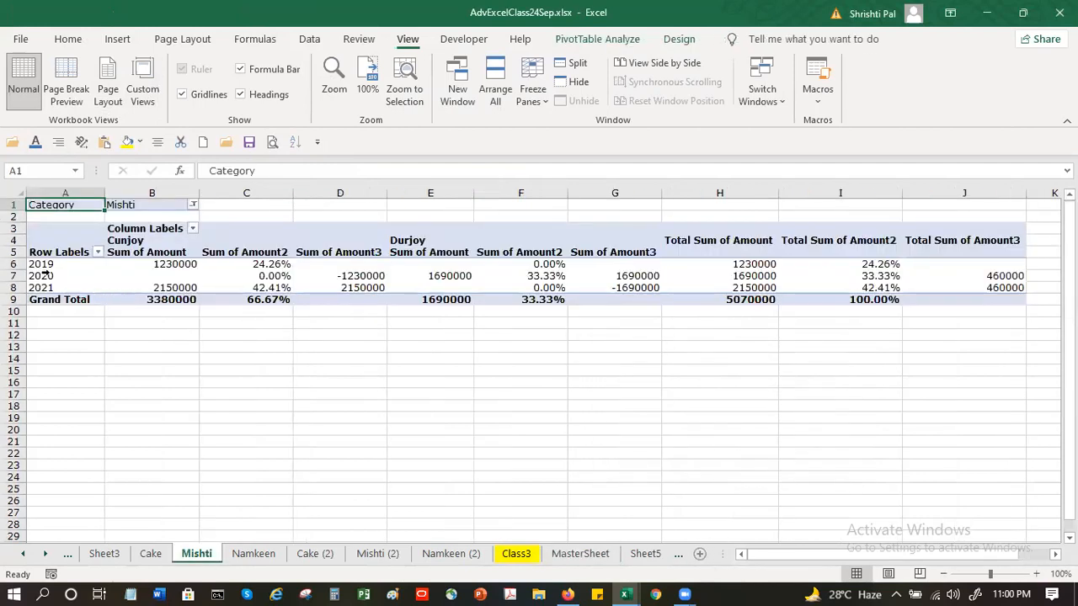
left_click(9, 192)
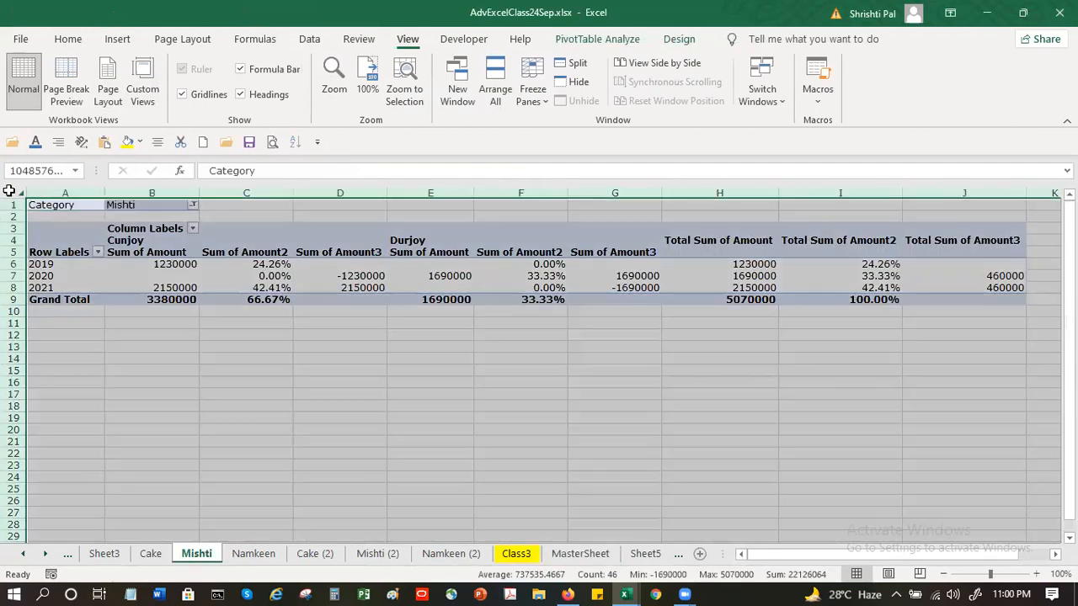
left_click(142, 90)
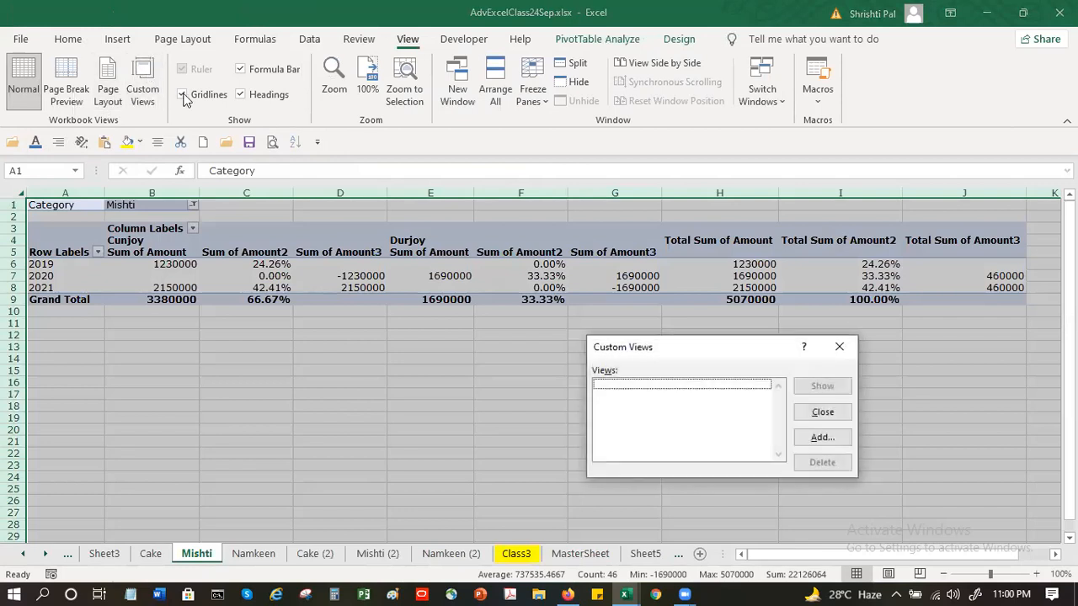
left_click(822, 437)
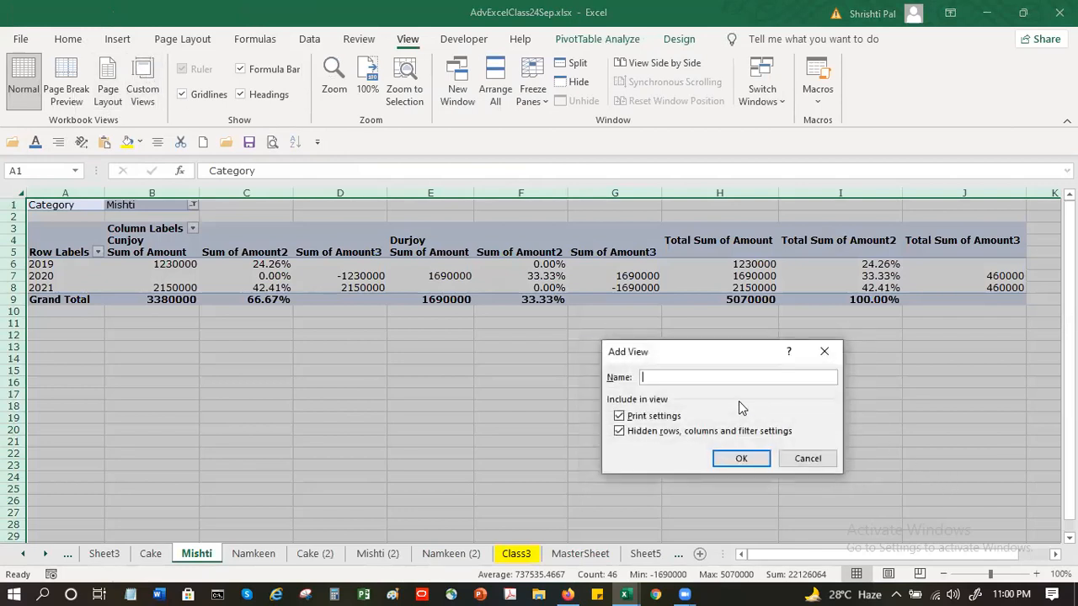
type("mydata")
left_click(739, 459)
left_click(328, 339)
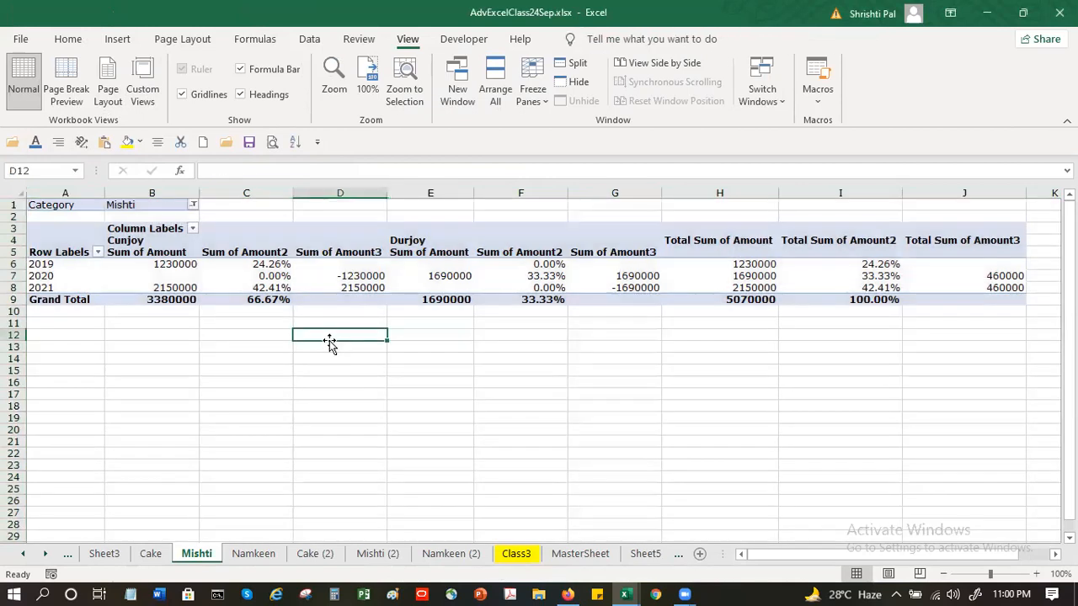
Check the custom views list, go to Sheet6, and show the custom view mydata from there.
left_click(137, 85)
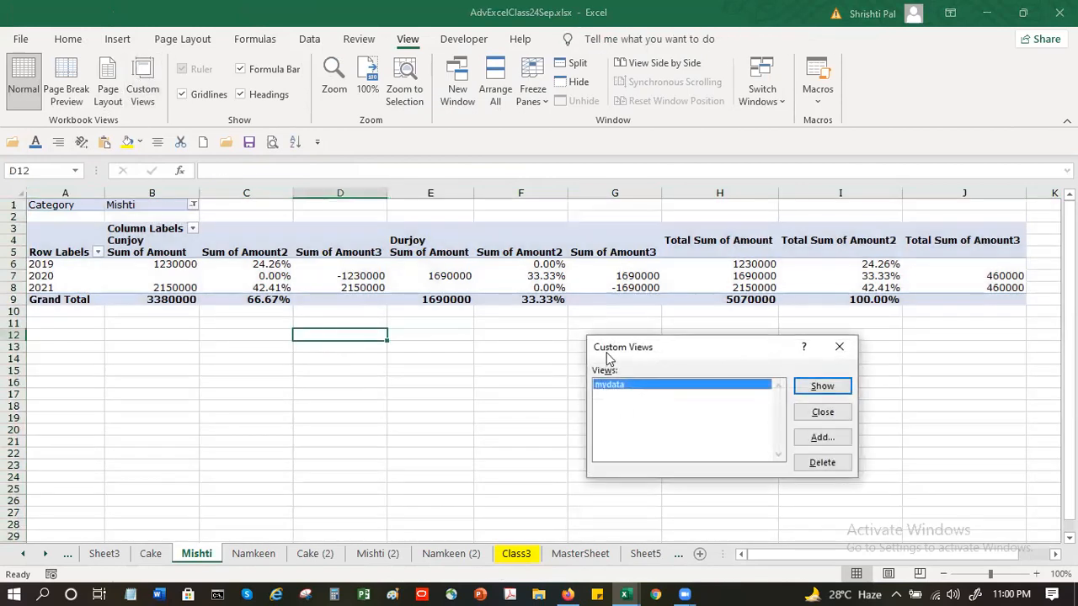
left_click(822, 412)
left_click(646, 554)
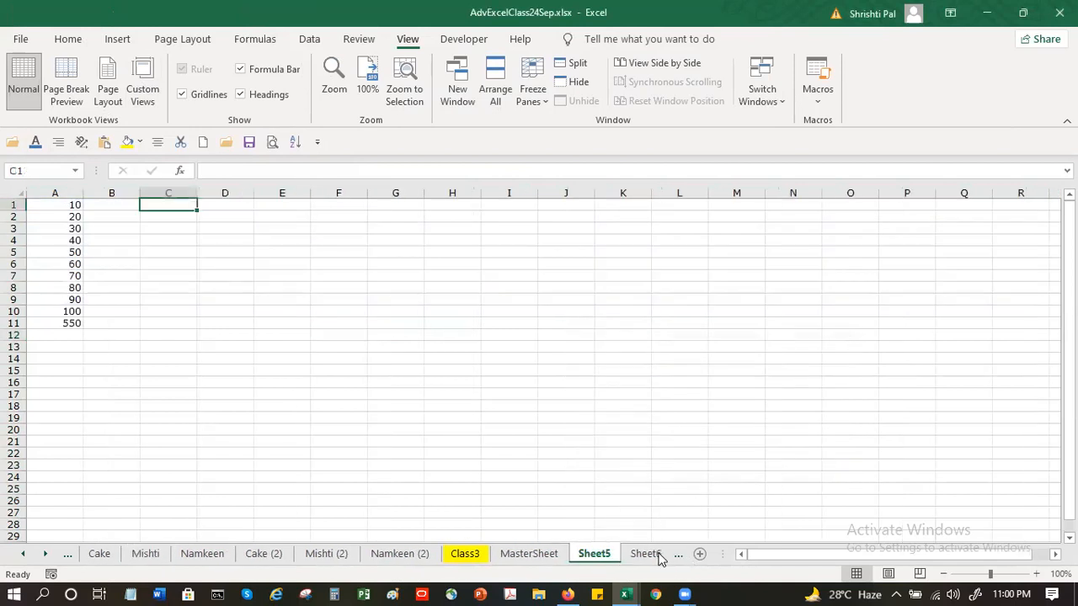
left_click(648, 554)
left_click(202, 251)
left_click(140, 93)
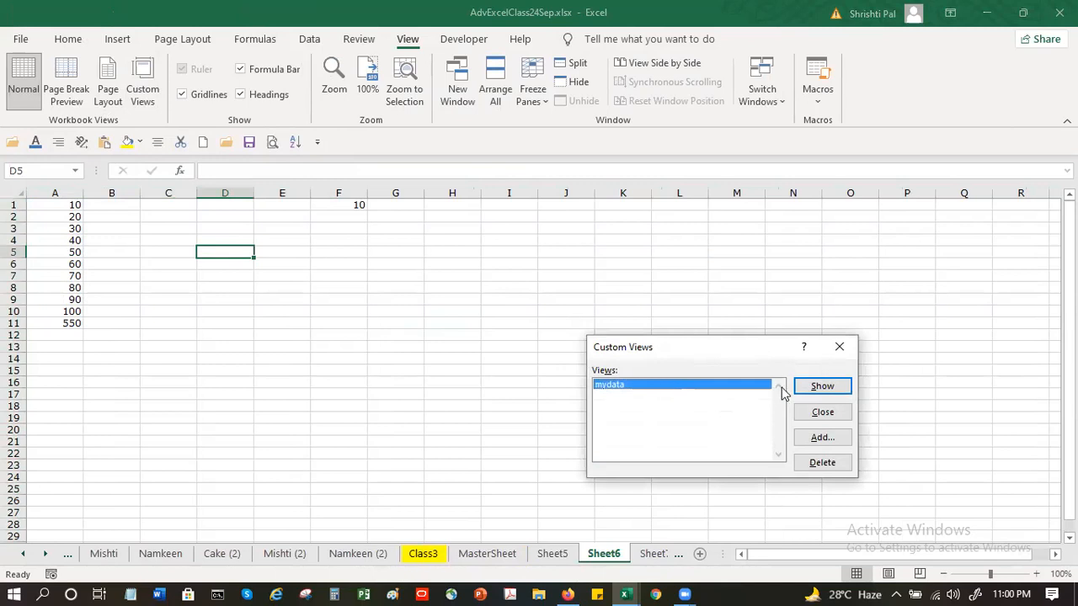
left_click(823, 386)
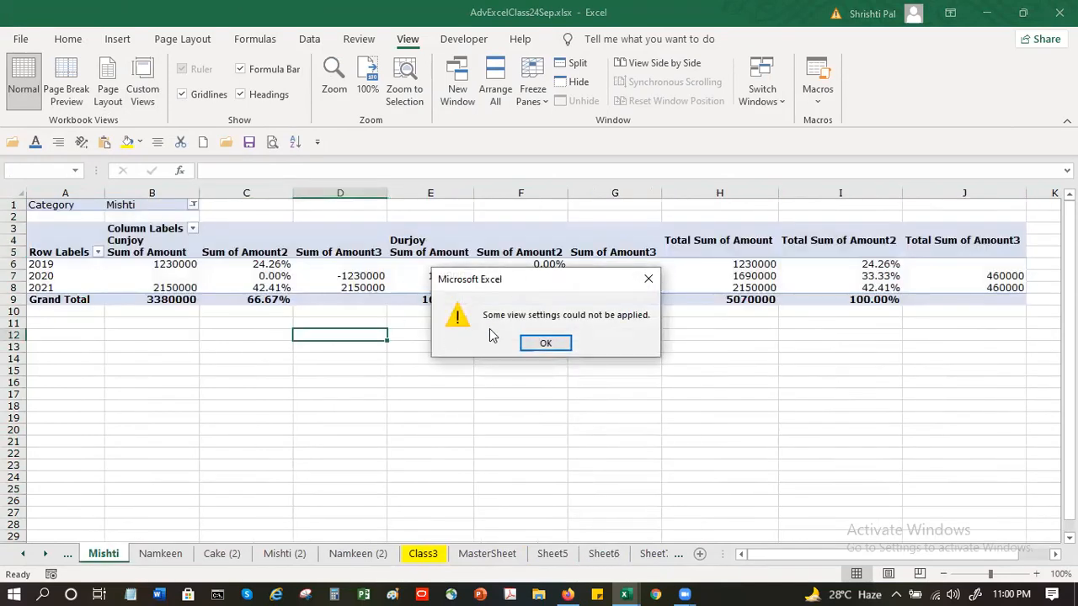
left_click(549, 344)
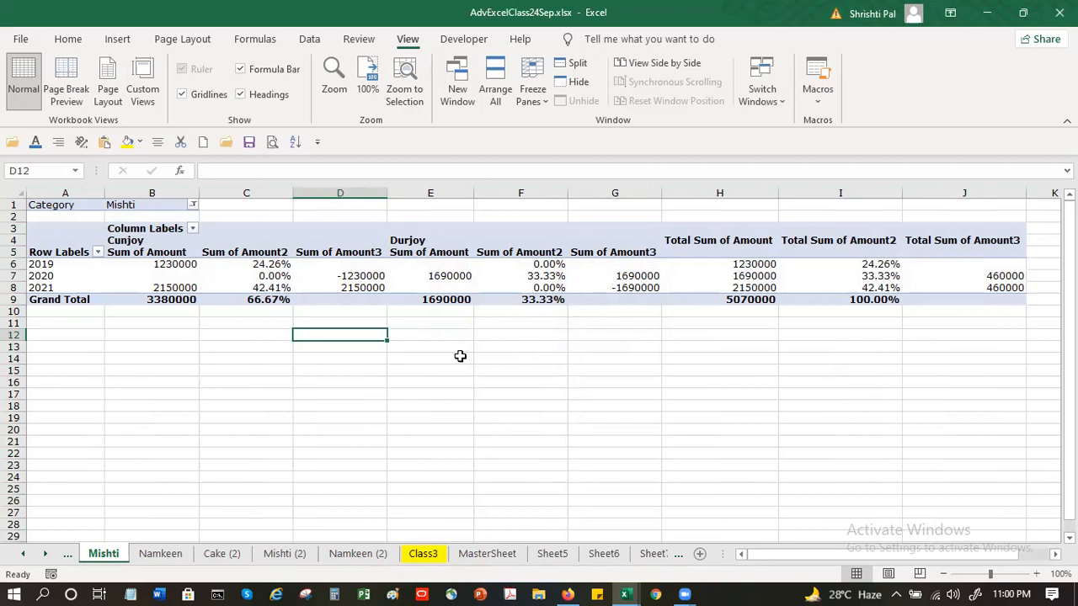
left_click(49, 171)
left_click(229, 239)
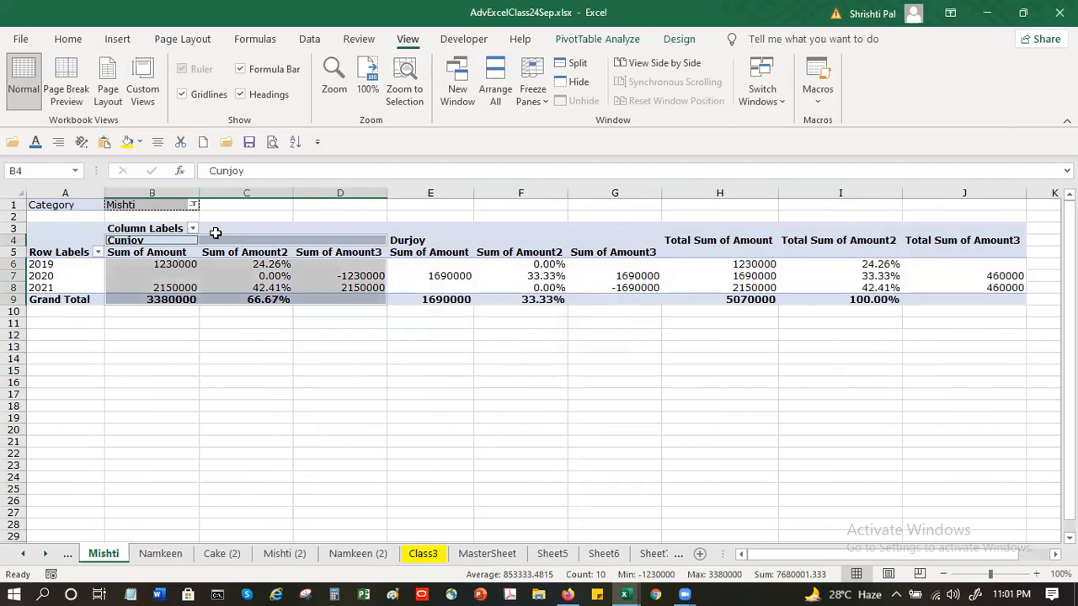
left_click(173, 330)
left_click(161, 275)
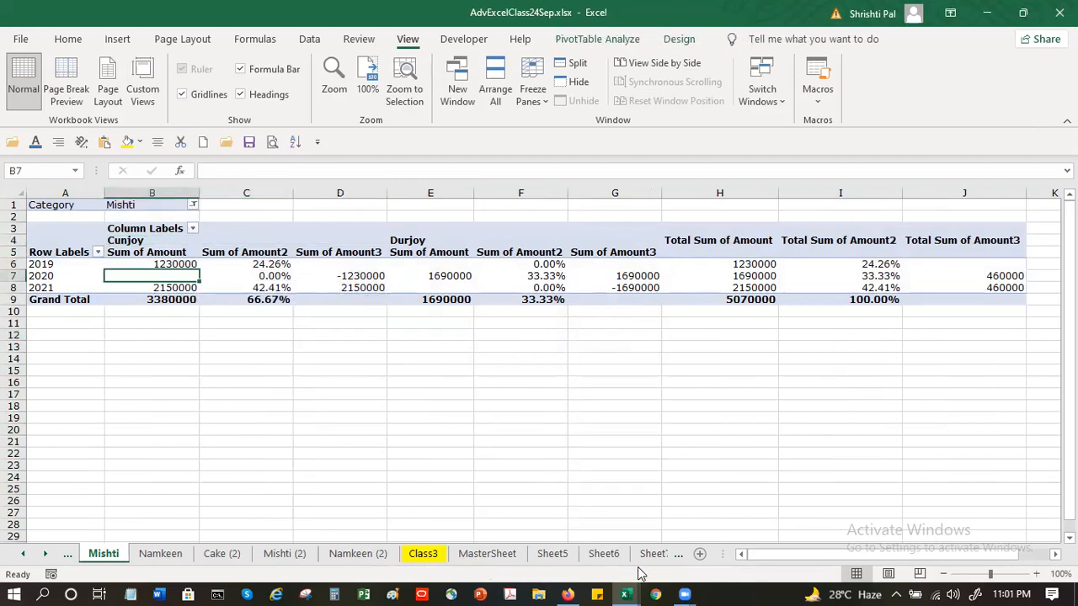
On Sheet5, name the cell range A1:A11 data1.
left_click(553, 553)
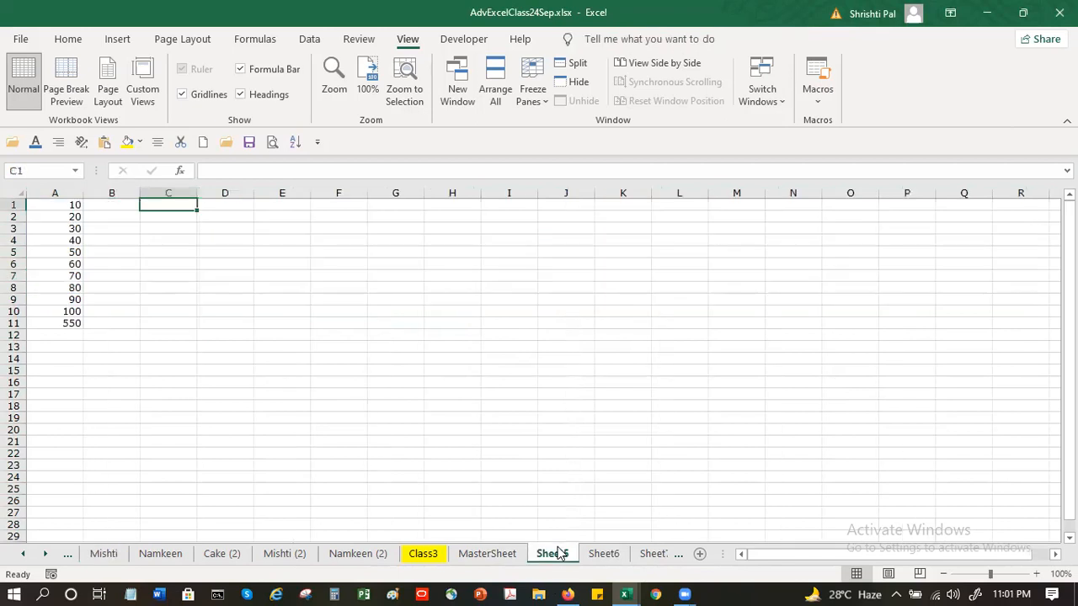
left_click(57, 204)
left_click_drag(57, 204, 57, 324)
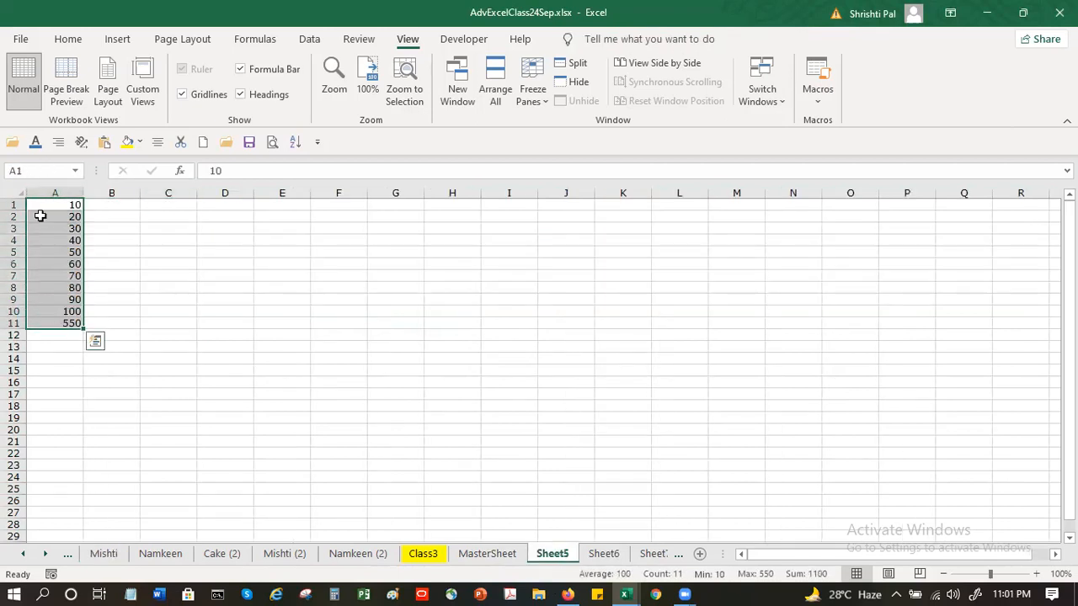
left_click(29, 173)
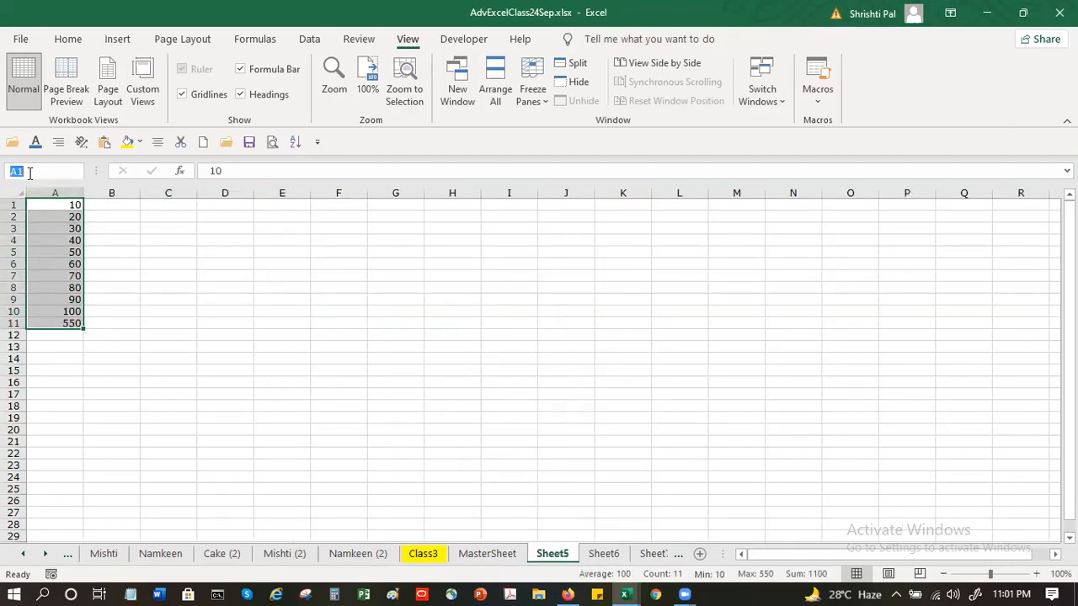
type("data1")
key("Return")
left_click(118, 299)
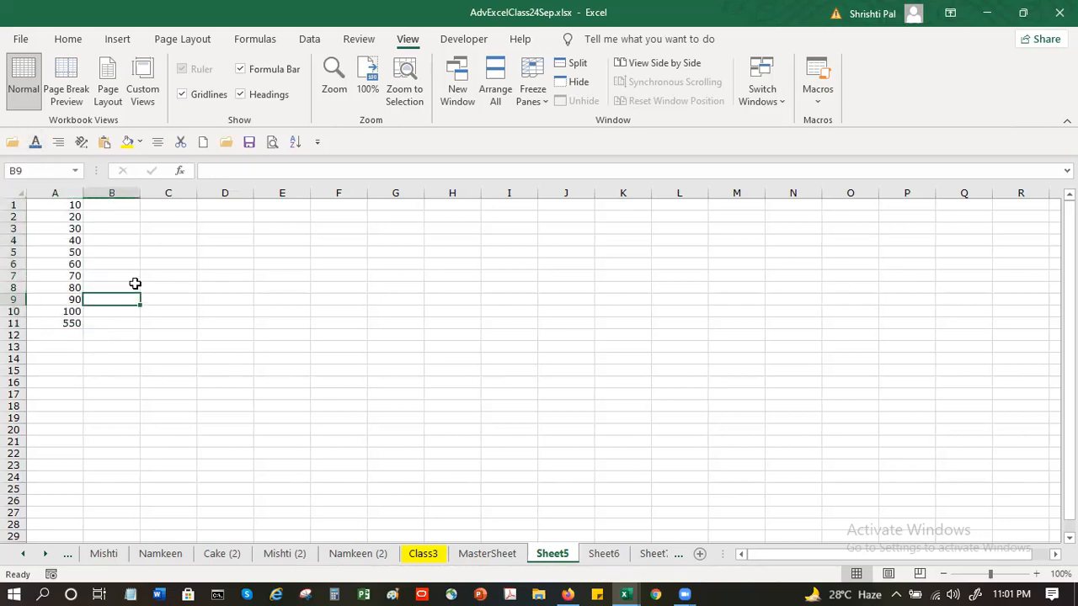
Move through single cells in column A, ending at A12, and jump to the named range data1.
left_click(75, 204)
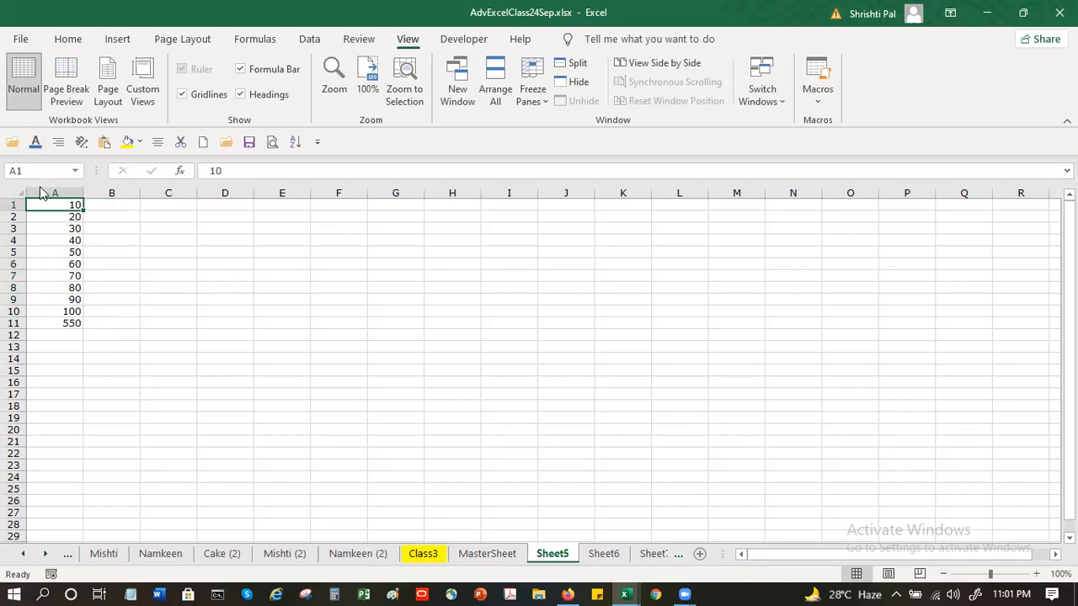
key("Down")
key("Down")
key("Down")
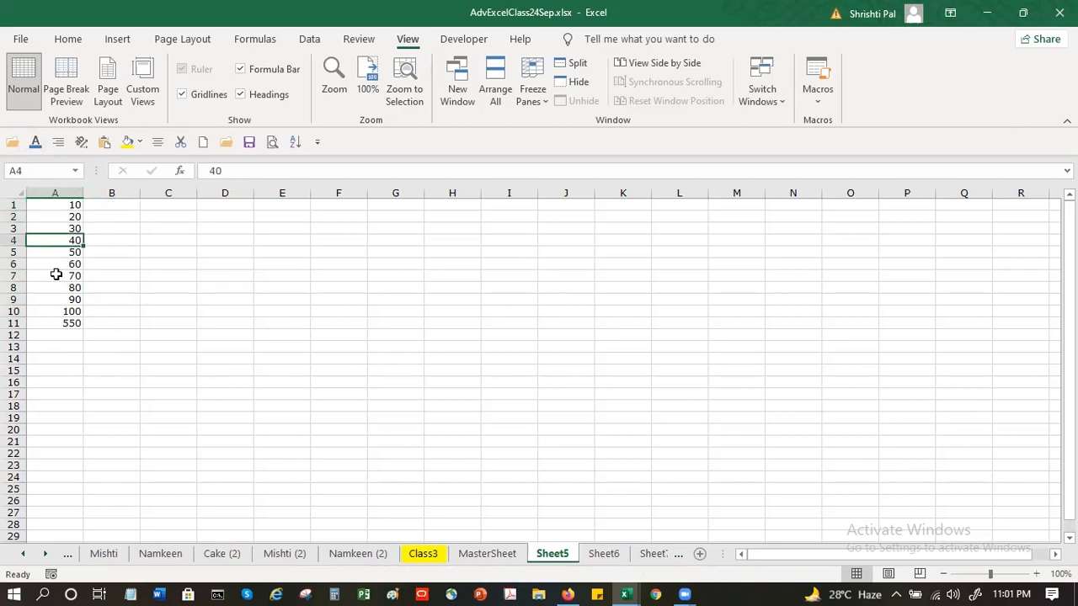
left_click(63, 314)
left_click(64, 333)
left_click(74, 170)
left_click(78, 170)
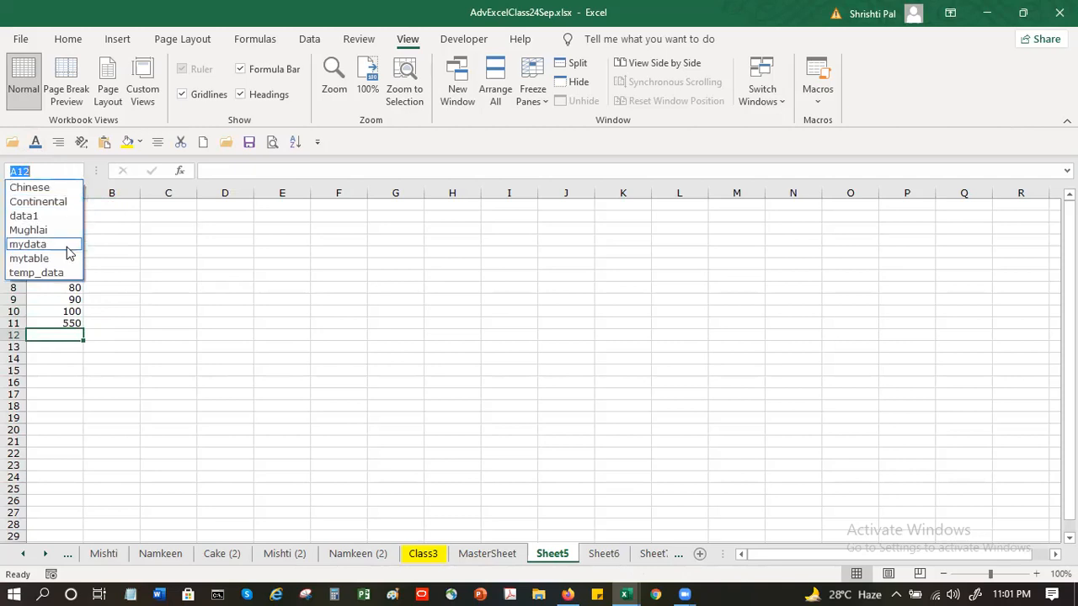
left_click(59, 218)
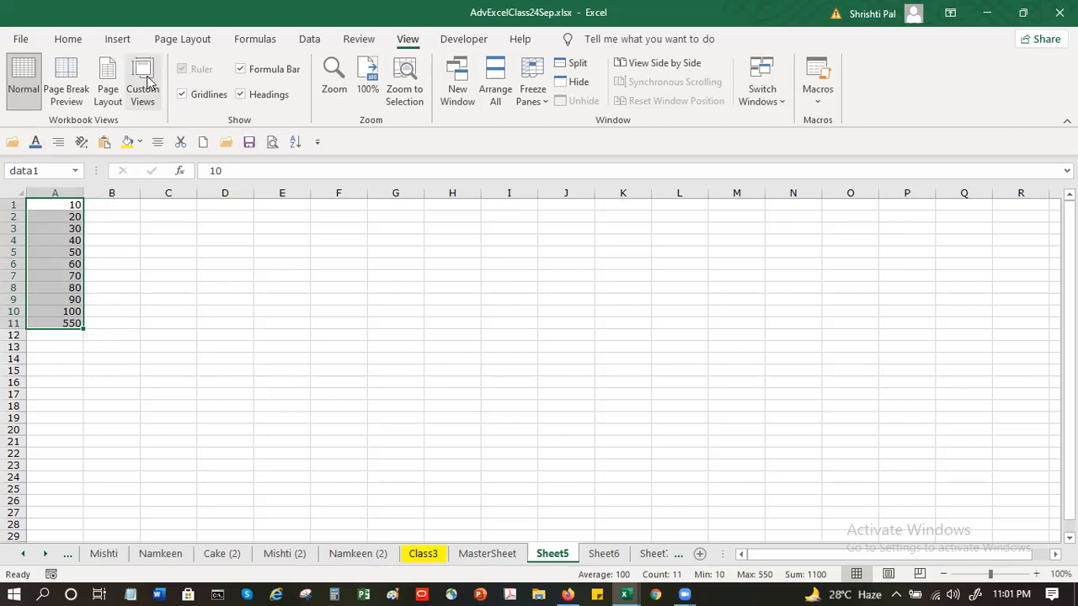
Show the custom view mydata from Sheet5 and dismiss the resulting message.
left_click(143, 93)
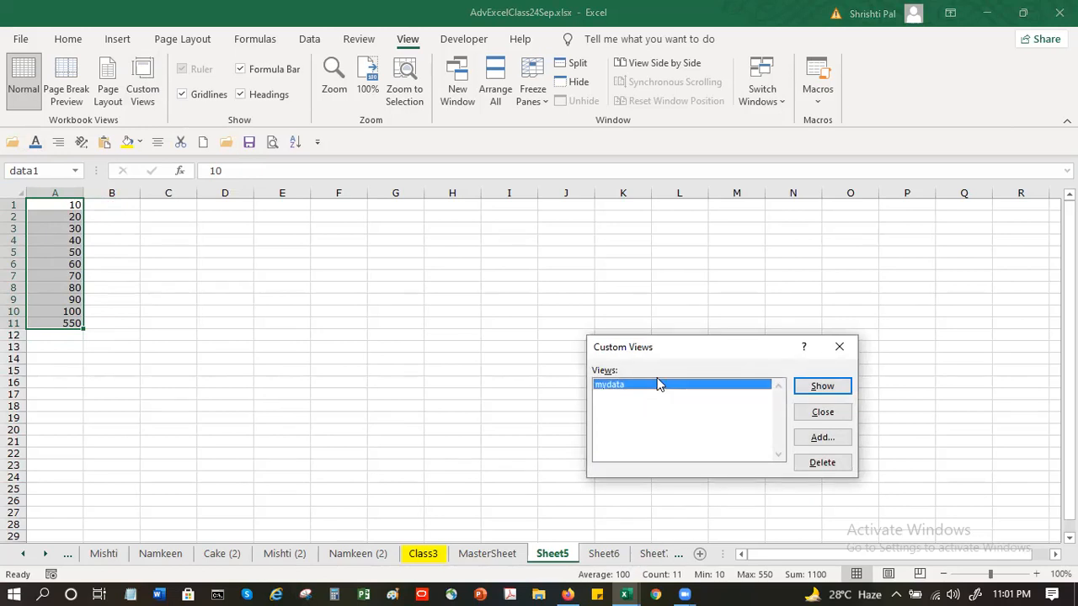
left_click(824, 391)
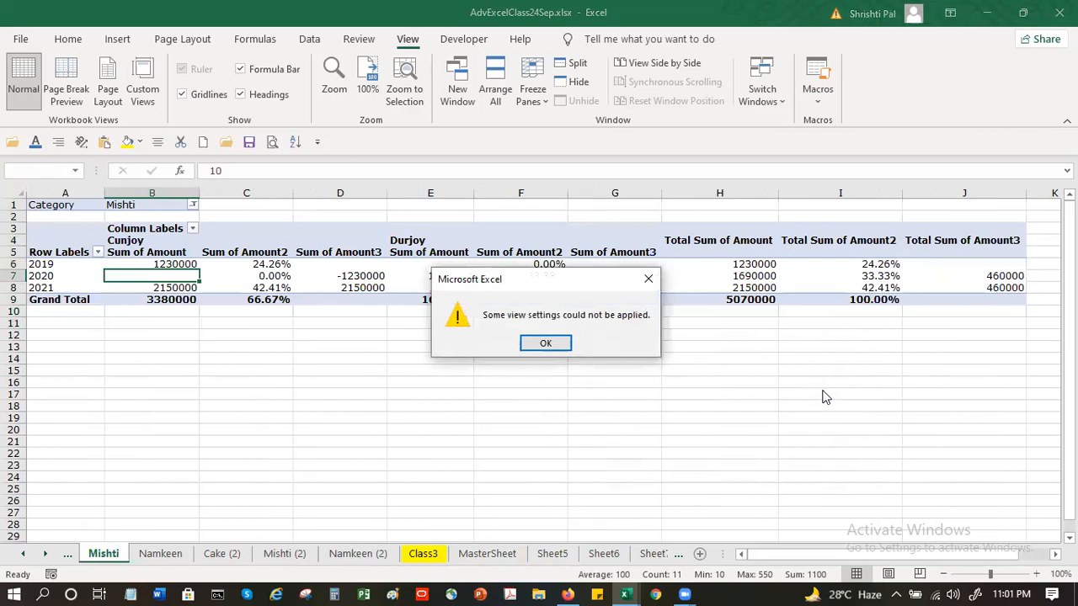
left_click(549, 342)
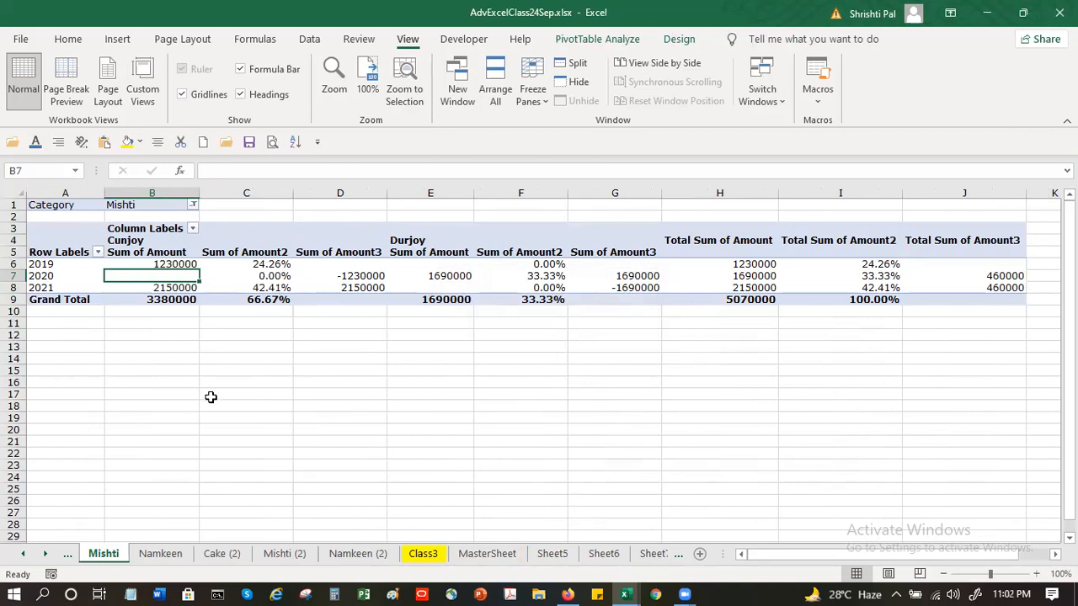
Select I3:I12 on Sheet7 and add a custom view named mycol1, including print settings and hidden rows, columns and filter settings.
left_click(655, 554)
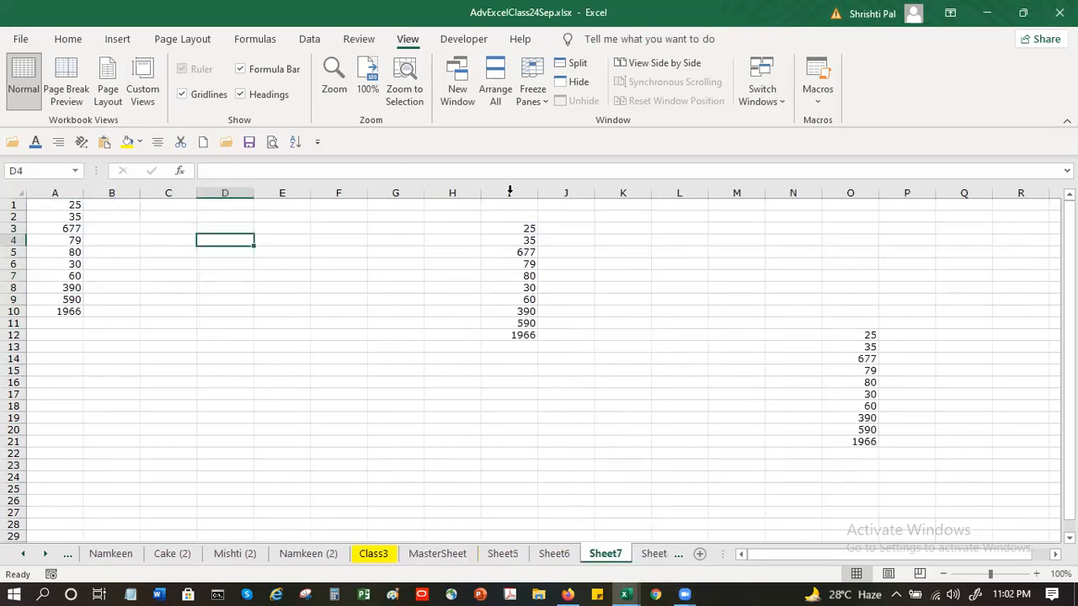
left_click_drag(498, 226, 499, 336)
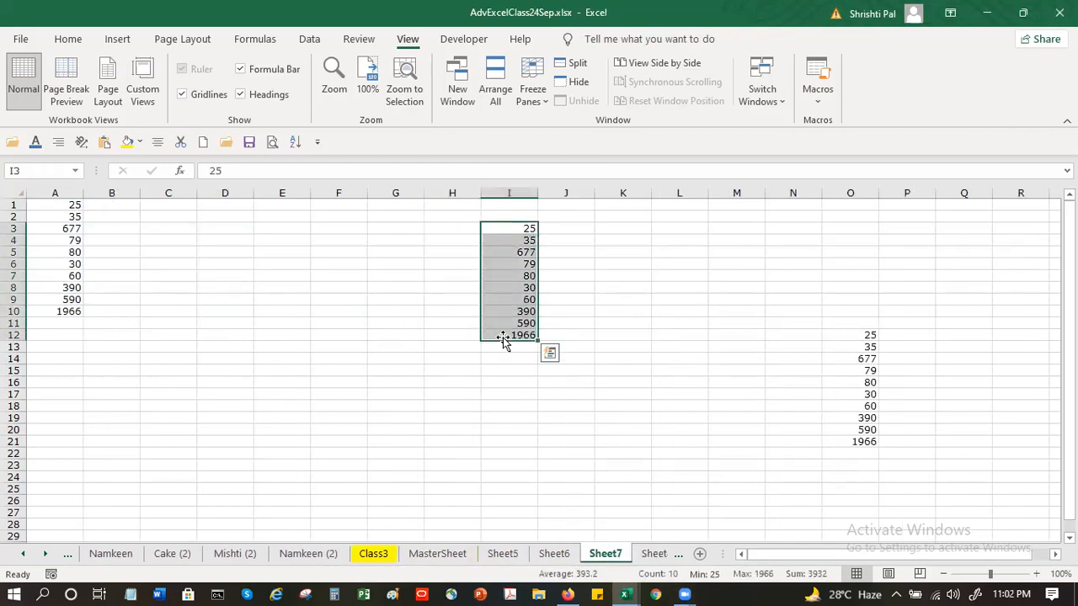
left_click(141, 84)
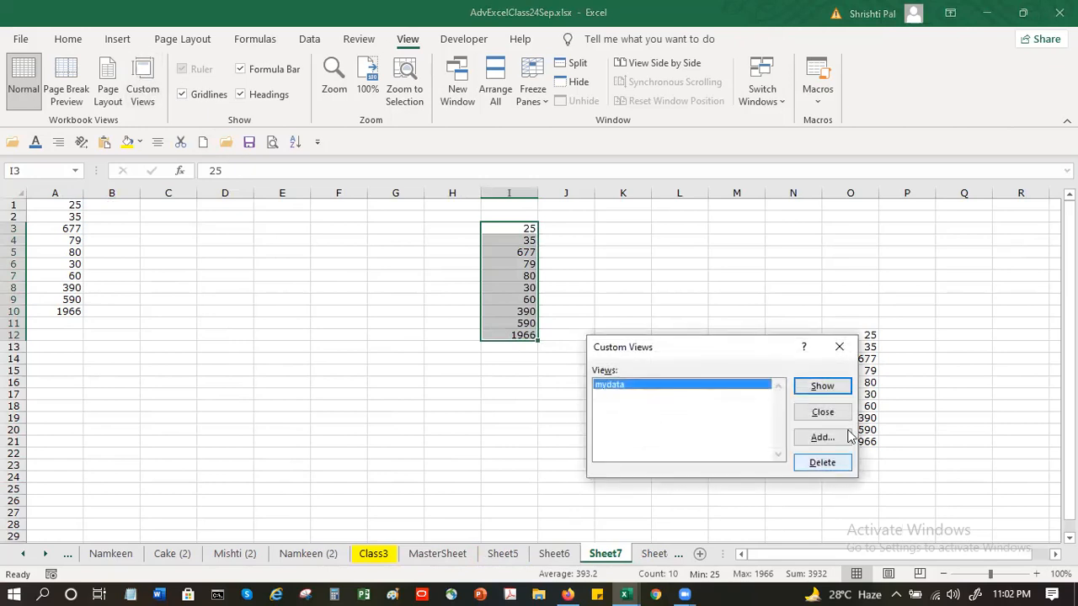
left_click(819, 438)
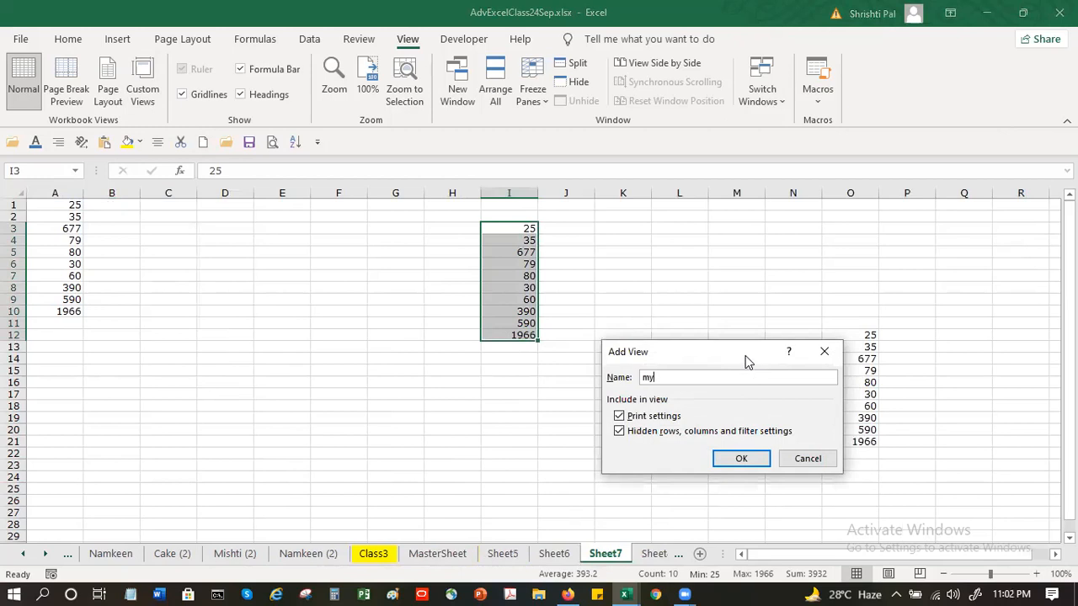
type("mycols")
left_click(753, 458)
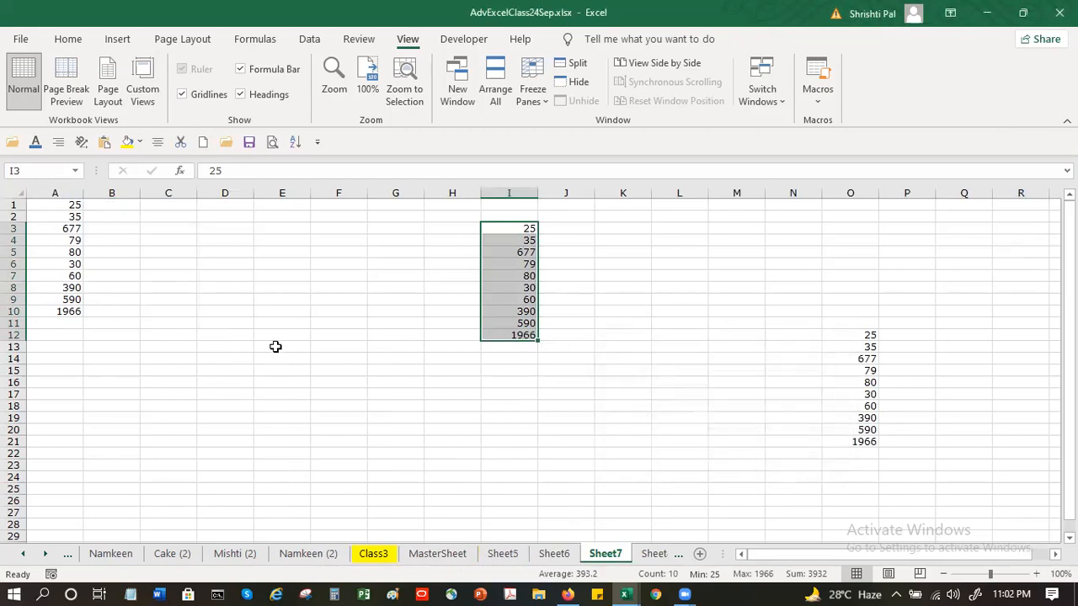
Select cell E13 on Sheet7 and show the custom view mycol1.
left_click(275, 346)
left_click(142, 88)
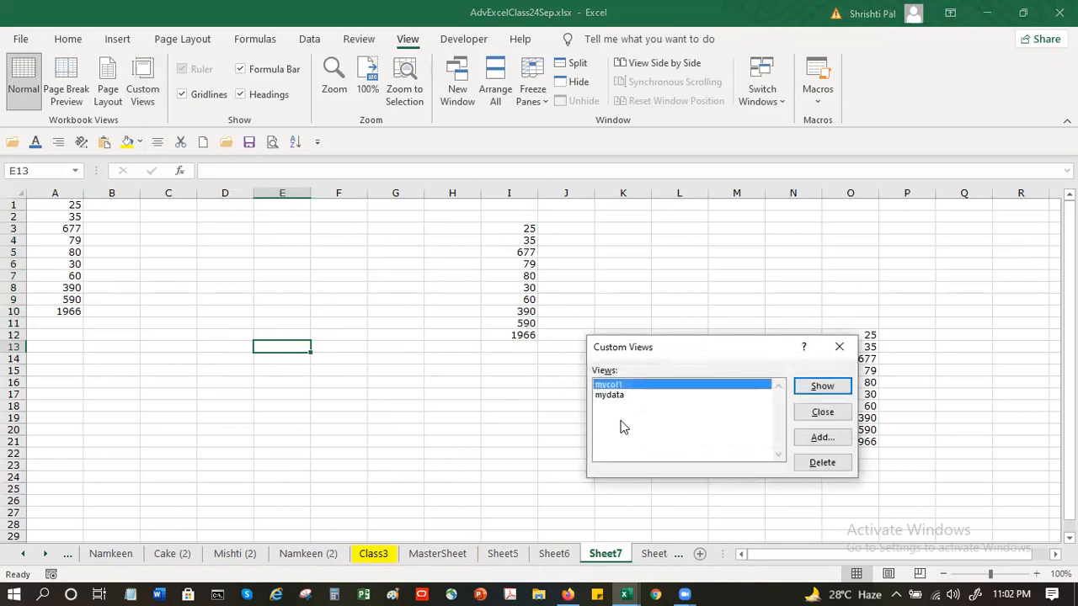
left_click(822, 386)
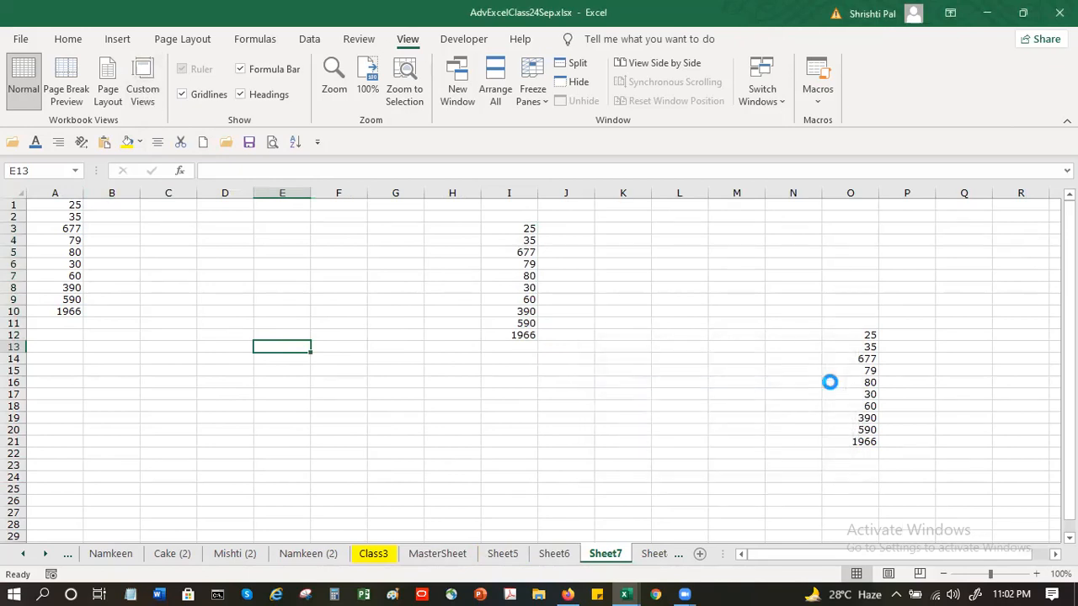
left_click(547, 343)
Go to Sheet8, select cell J17, and show the custom view mycol1 from there.
left_click(655, 554)
left_click(558, 397)
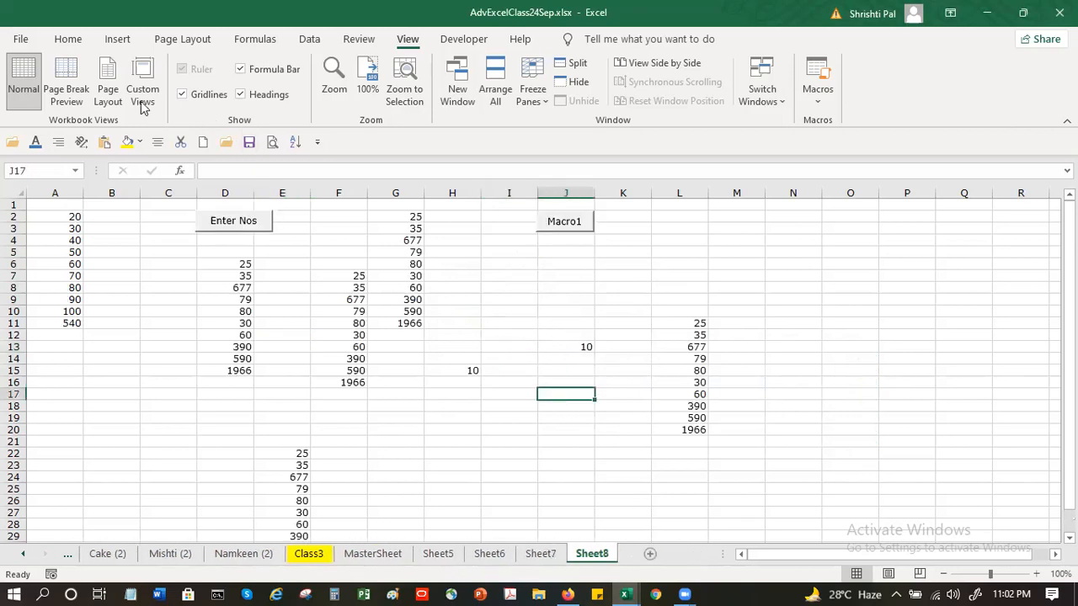
left_click(142, 82)
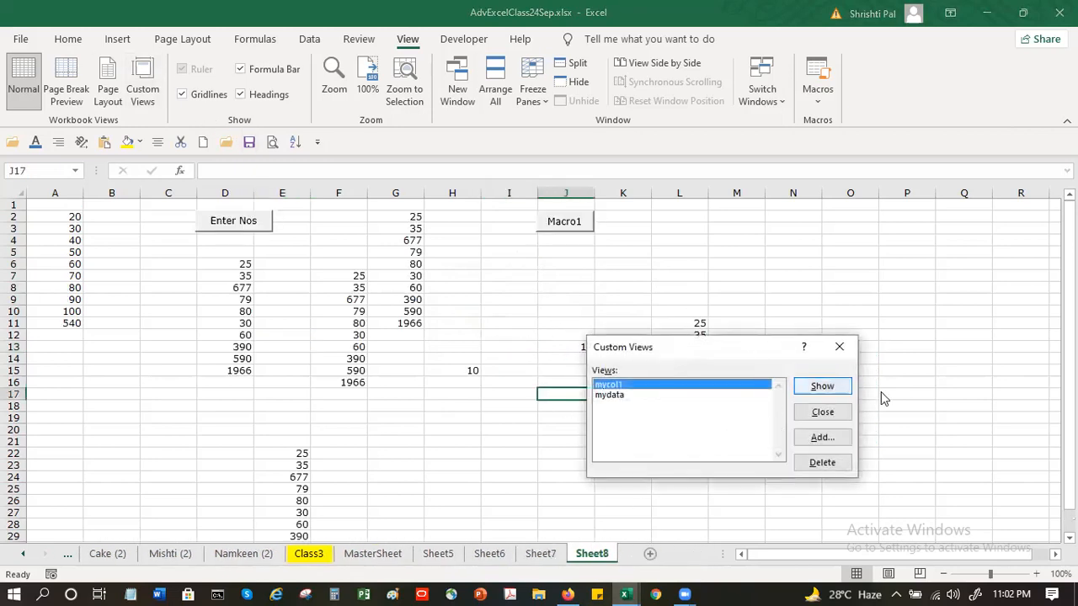
left_click(834, 386)
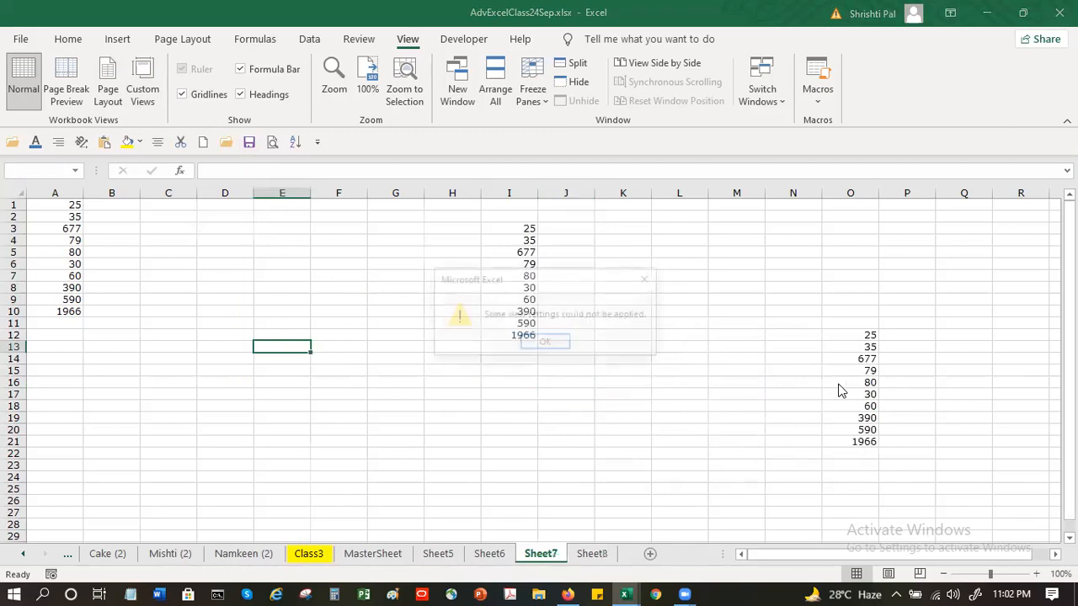
left_click(548, 342)
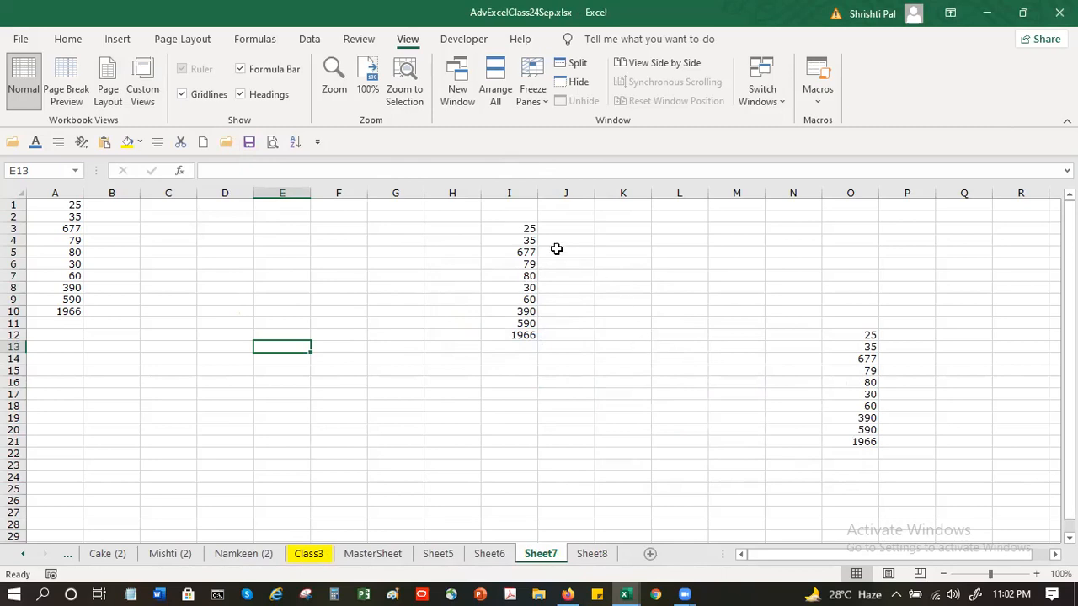
Review the workbook's saved custom views and its list of defined names.
left_click(145, 76)
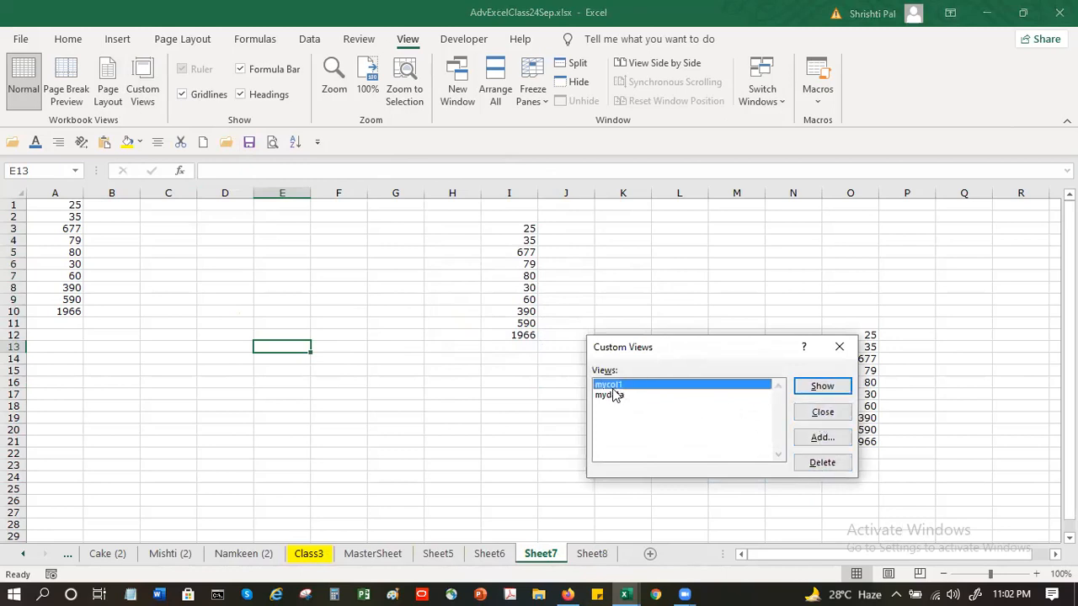
left_click(823, 413)
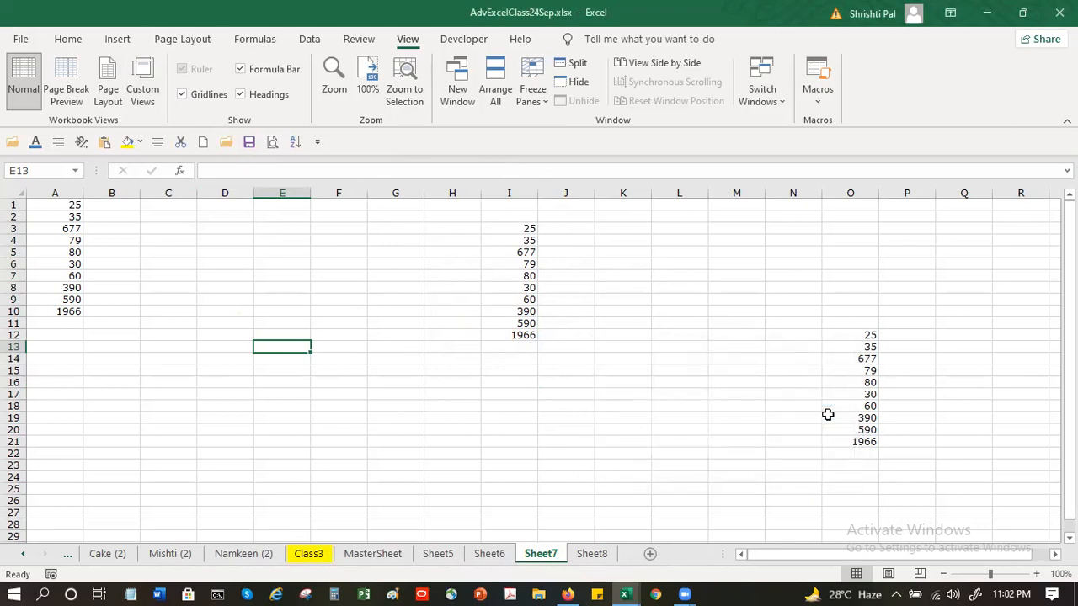
left_click(81, 171)
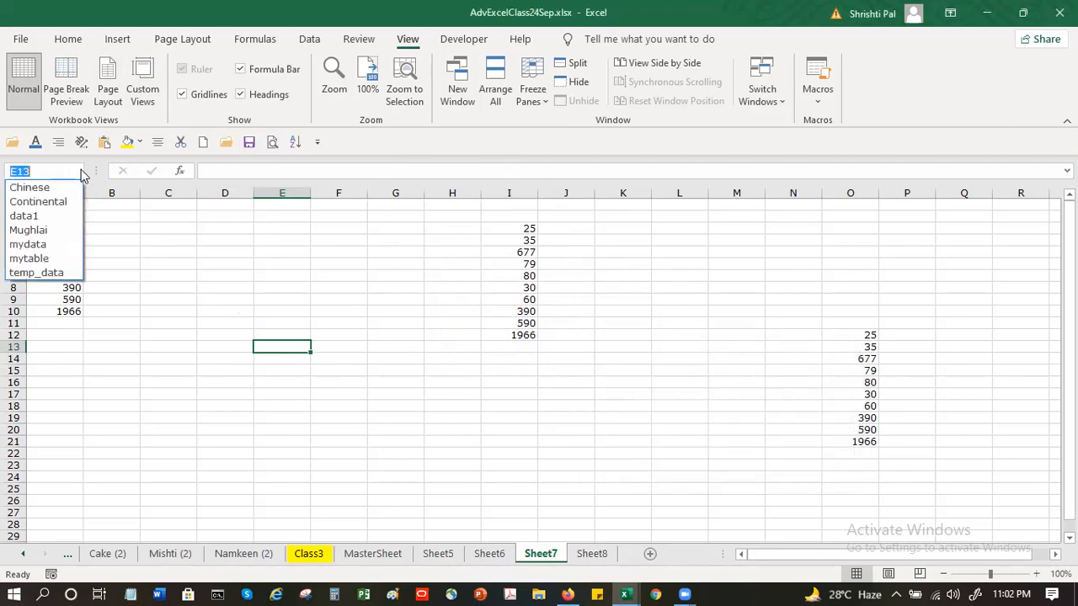
left_click(397, 302)
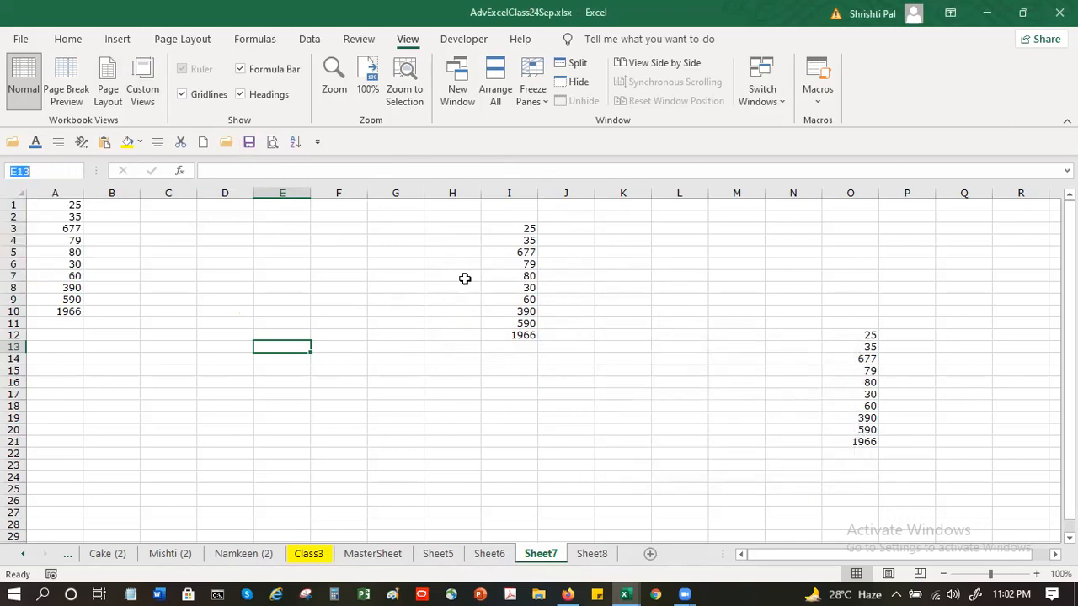
left_click(502, 229)
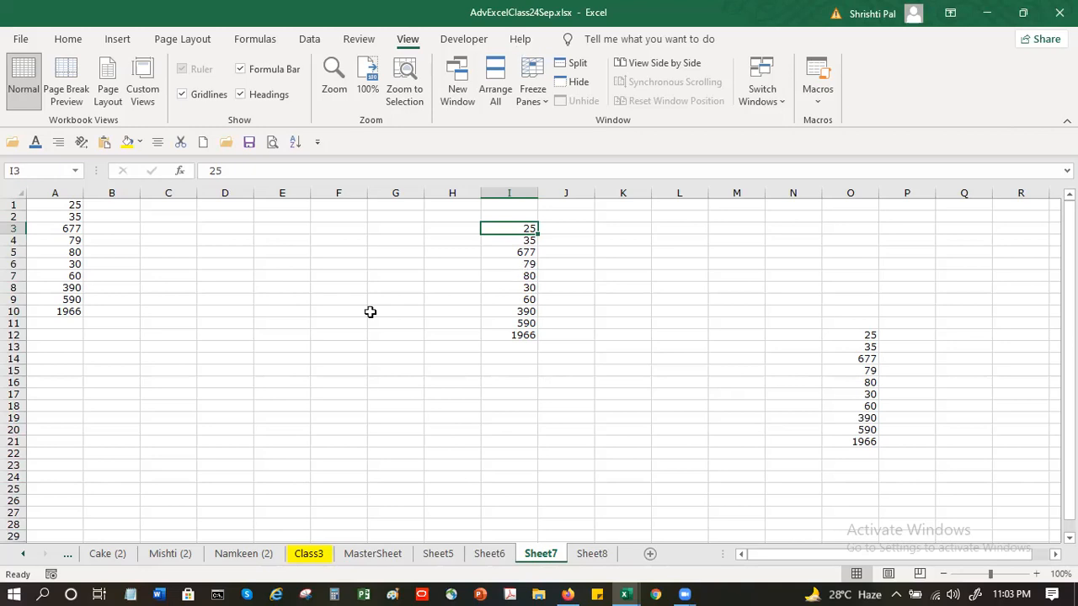
left_click(454, 228)
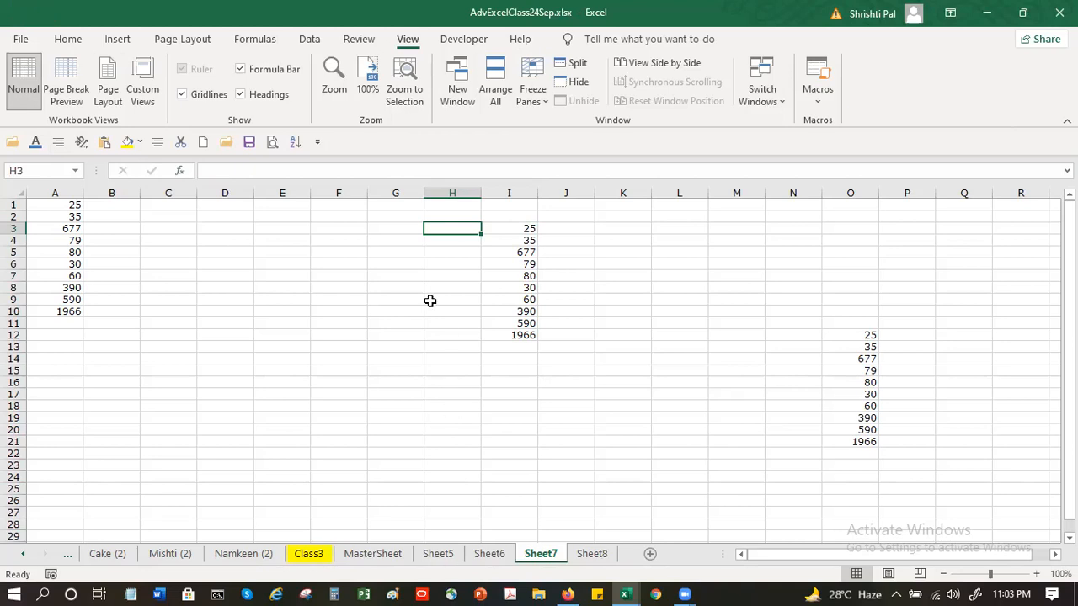
left_click(406, 287)
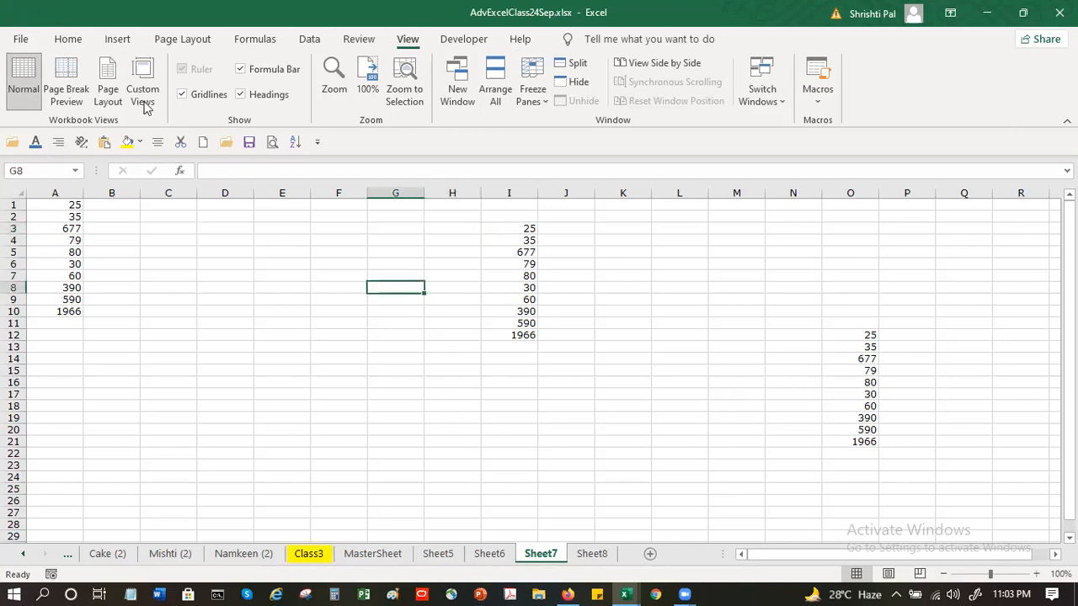
Look through the pivot tables on the Namkeen (2), Mishti (2) and Cake (2) sheets.
left_click(246, 558)
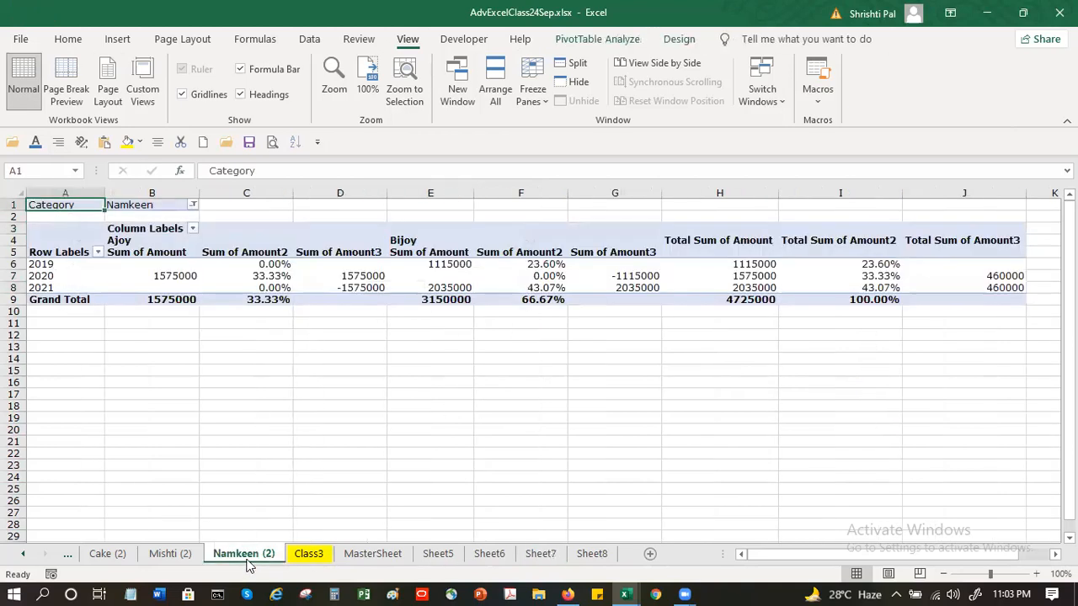
left_click(165, 556)
left_click(108, 555)
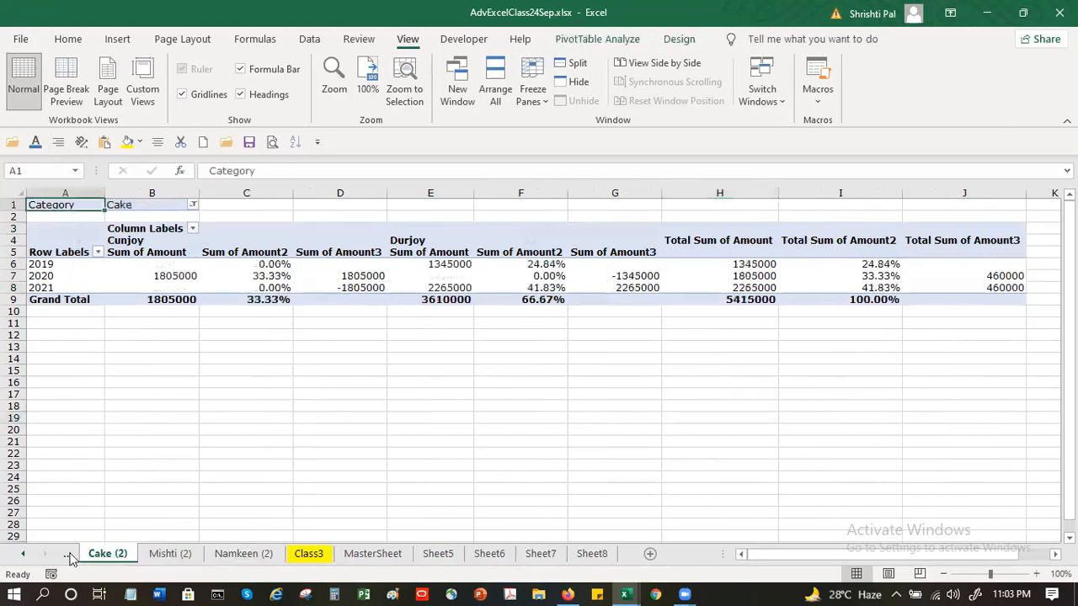
Examine the Dashboard, Class2 and Day1 sheets at the start of the workbook for suitable sample data.
left_click(25, 559)
left_click(26, 559)
left_click(25, 558)
left_click(26, 558)
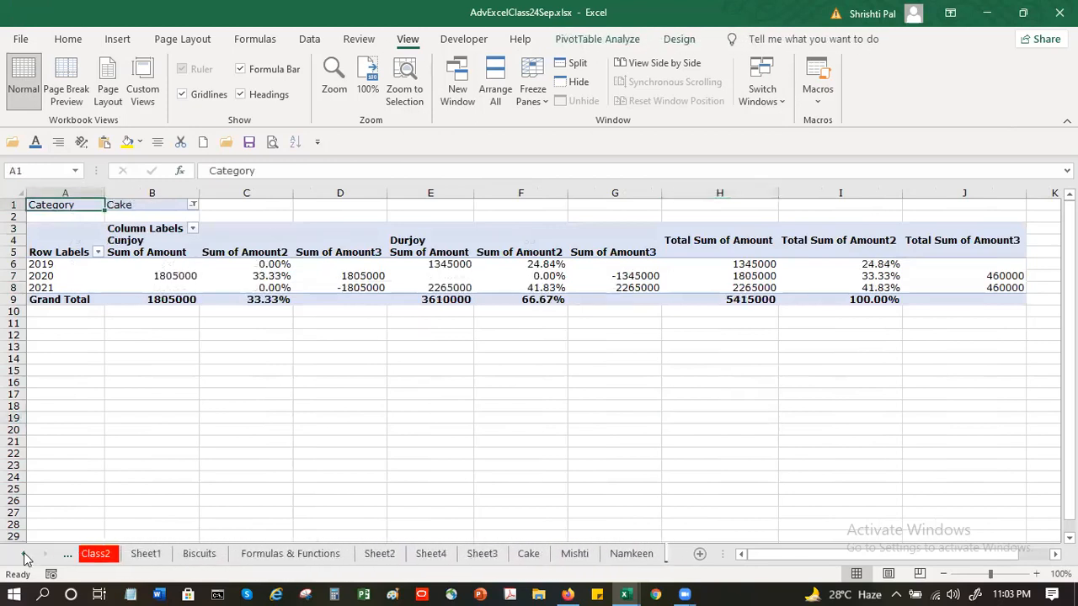
left_click(25, 558)
left_click(25, 559)
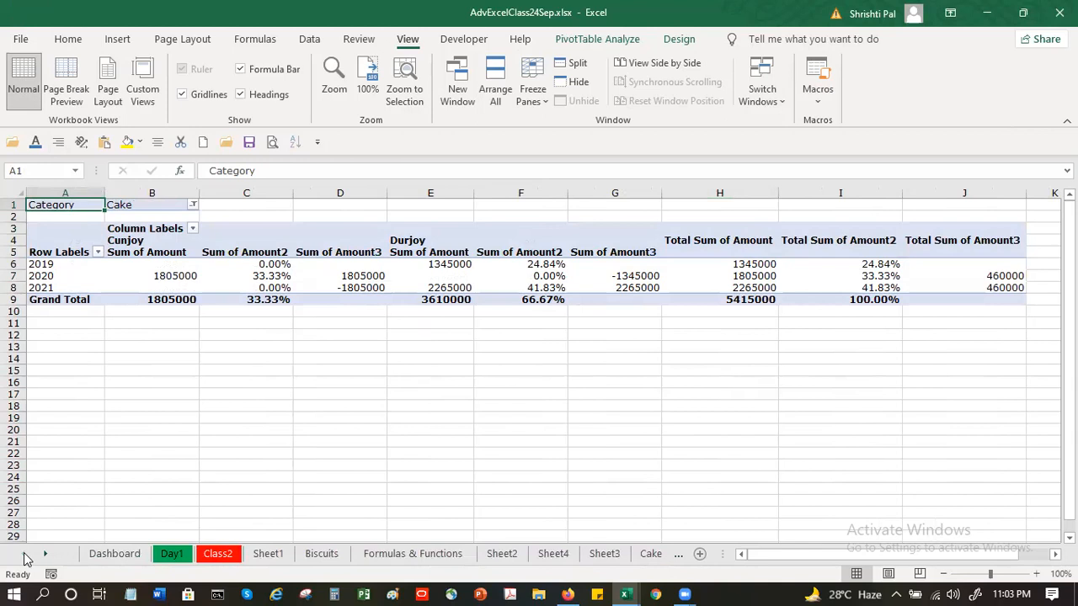
left_click(134, 556)
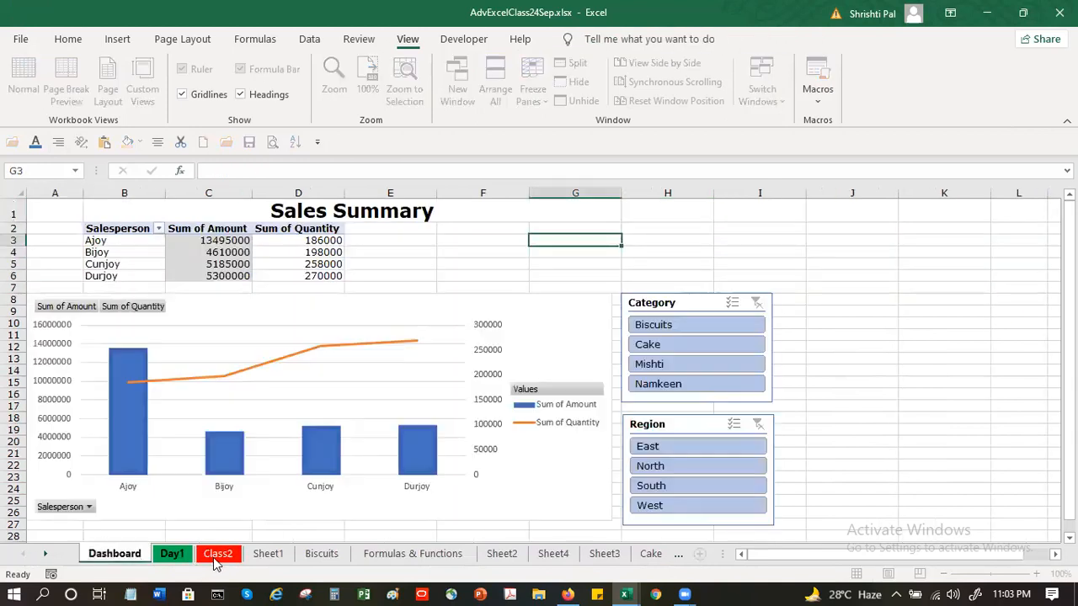
left_click(212, 557)
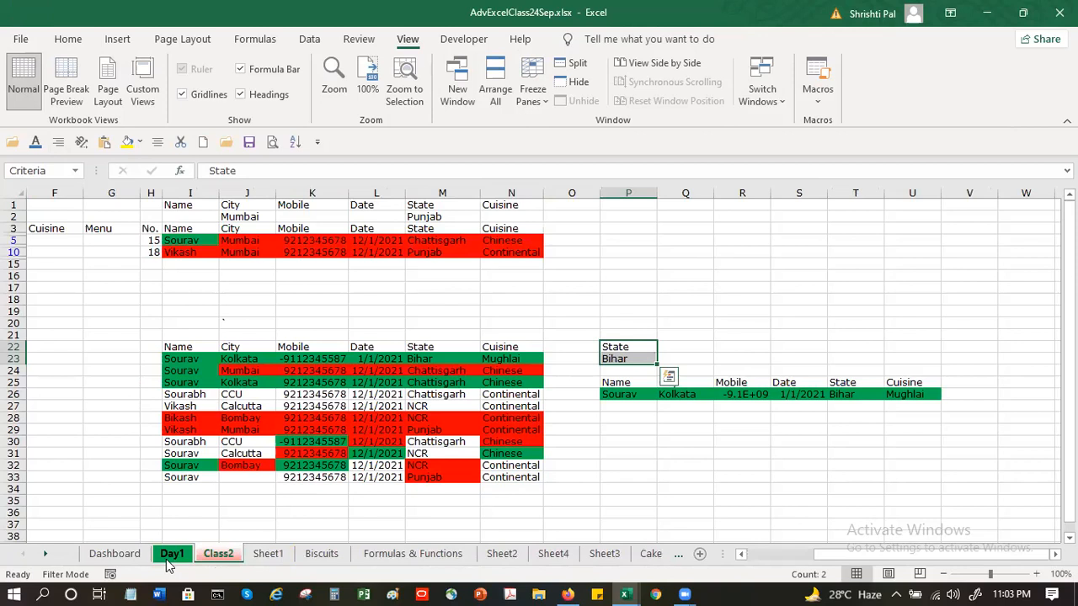
left_click(172, 558)
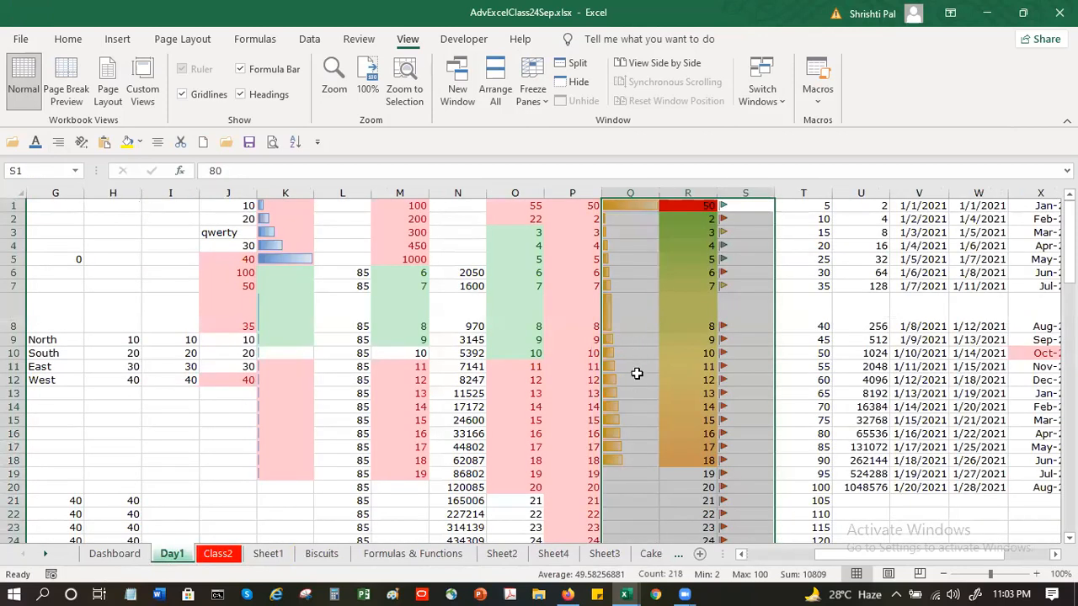
scroll(635, 373, "down", 5)
scroll(636, 373, "up", 3)
scroll(637, 374, "up", 2)
Check the contents of the sheets from Sheet1 and Biscuits through Formulas & Functions, Sheet2, Sheet4, Sheet3 and Cake.
left_click(322, 556)
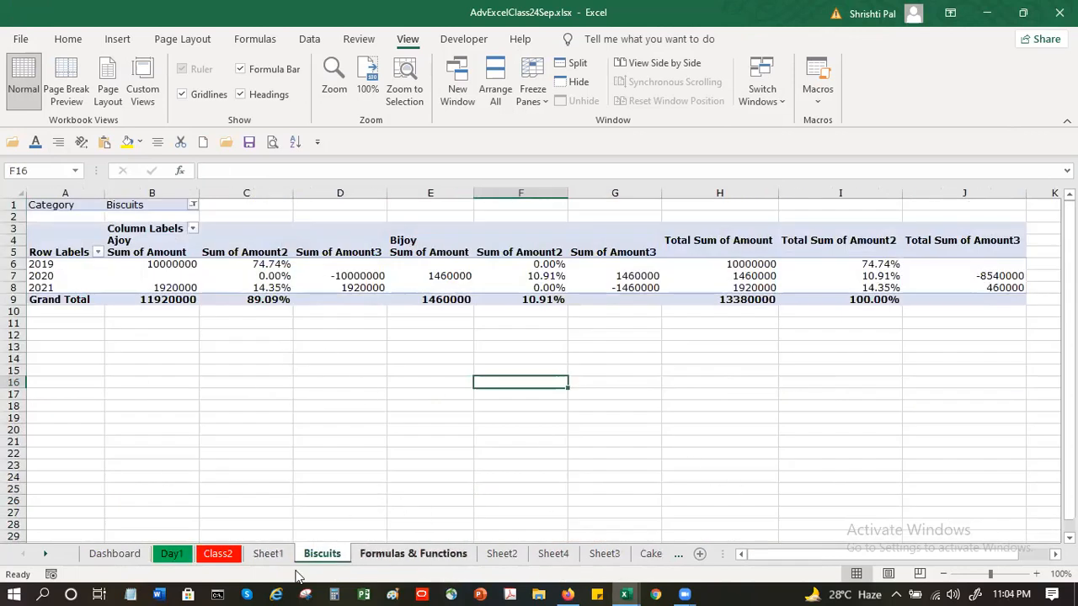
left_click(270, 556)
left_click(328, 555)
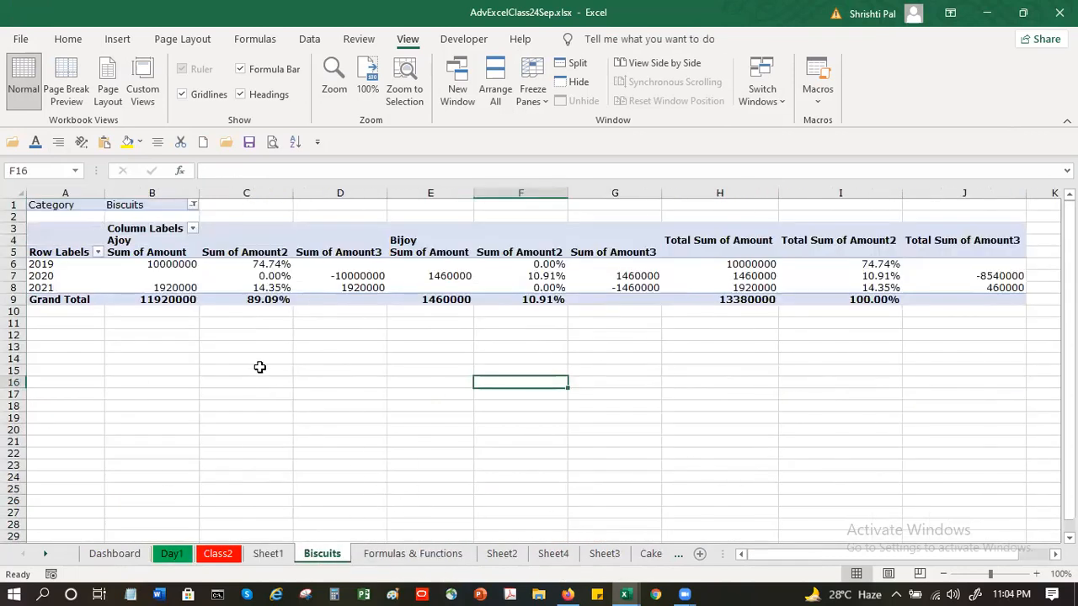
left_click(392, 560)
left_click(501, 555)
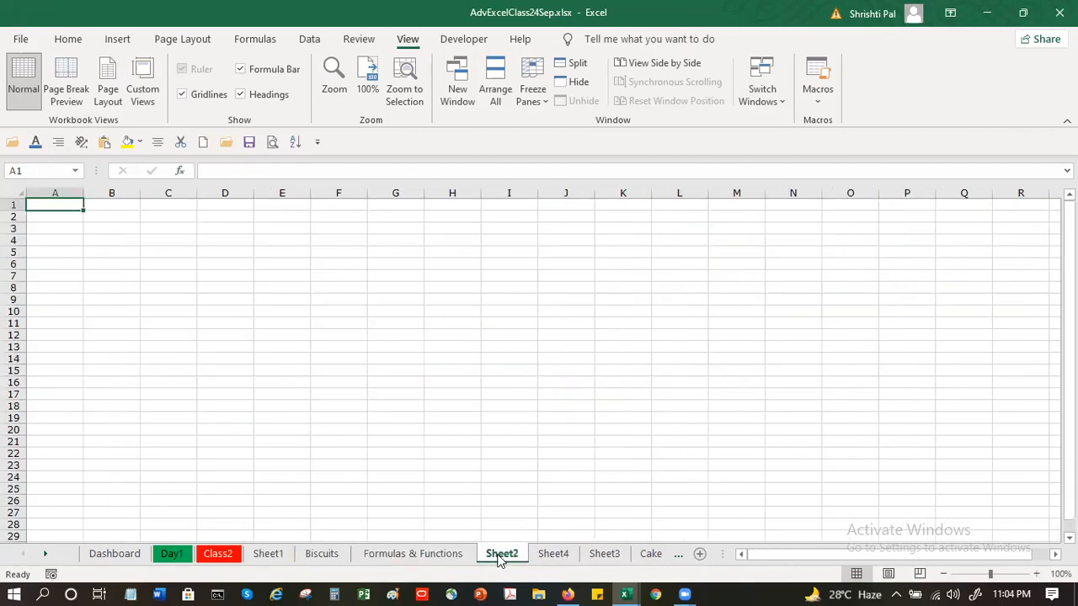
left_click(555, 558)
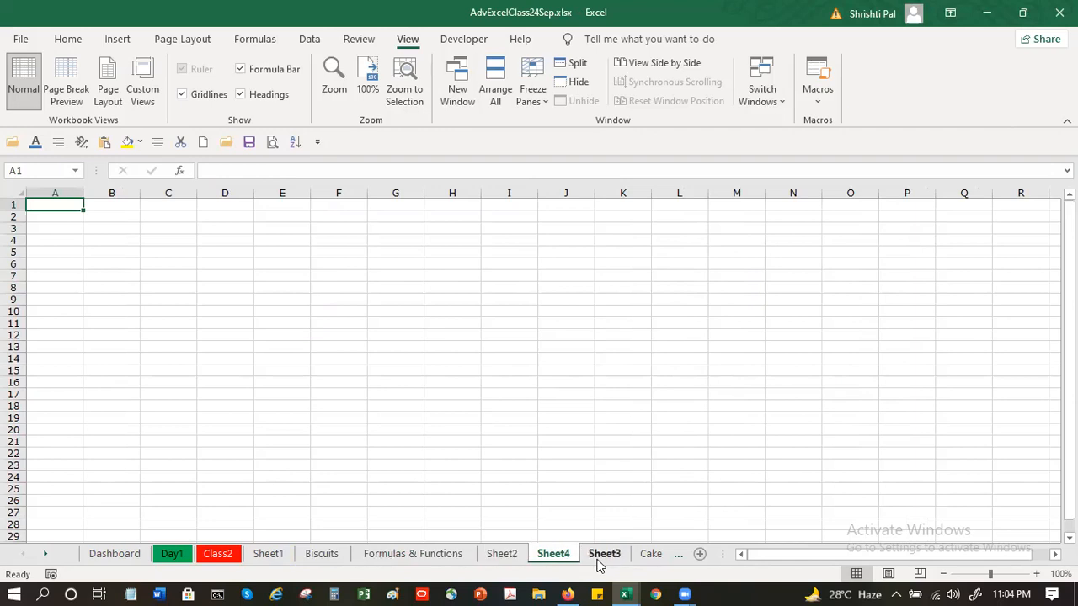
left_click(603, 560)
left_click(650, 556)
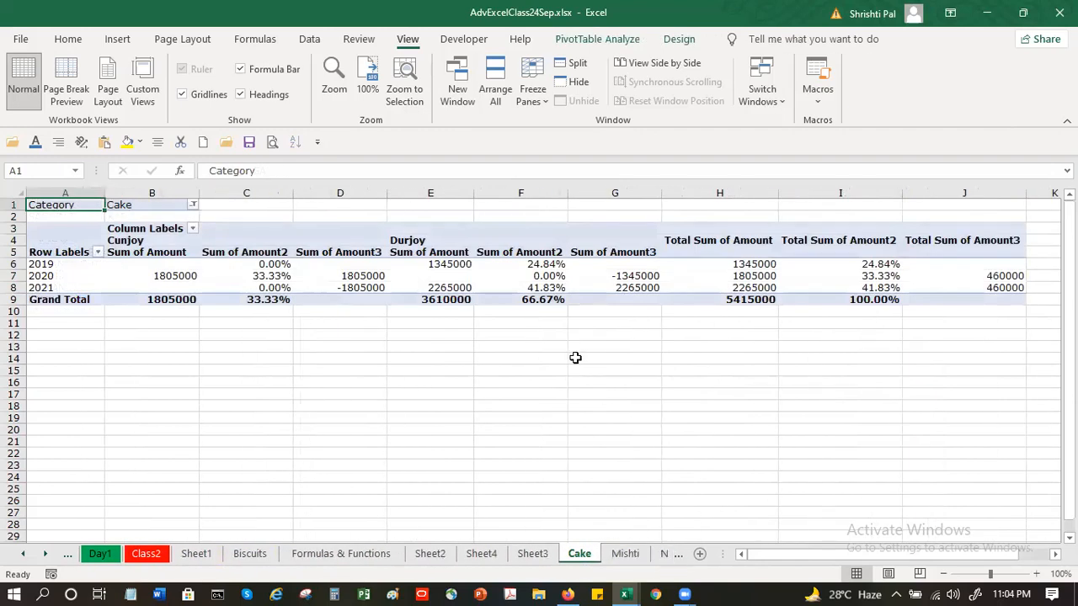
Check the remaining sheets from Mishti and Namkeen through MasterSheet and Sheet5 to Sheet8 for usable data.
left_click(638, 557)
left_click(662, 556)
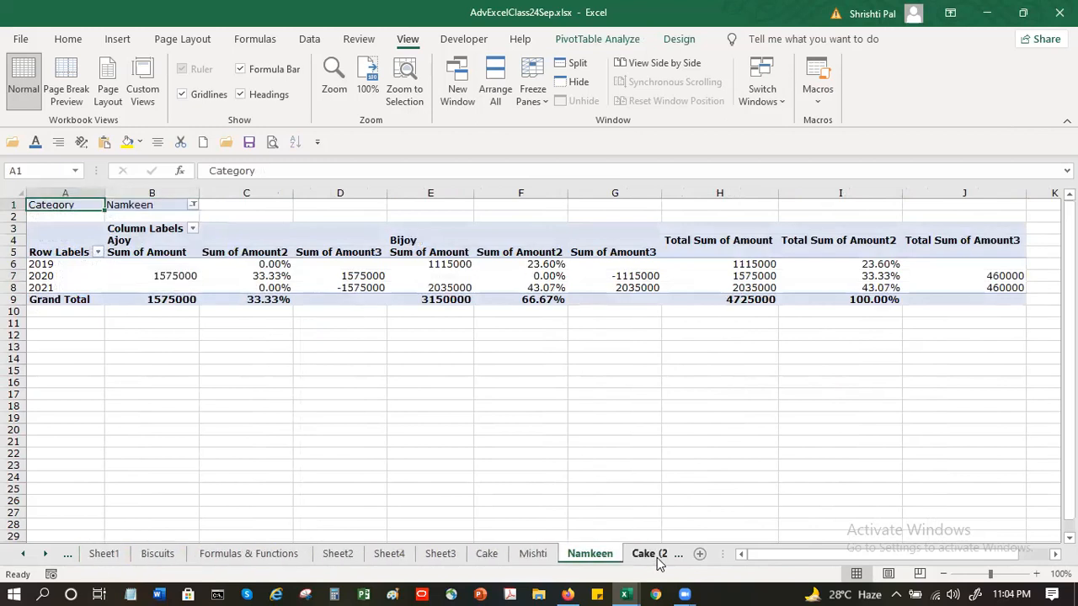
left_click(661, 557)
left_click(662, 556)
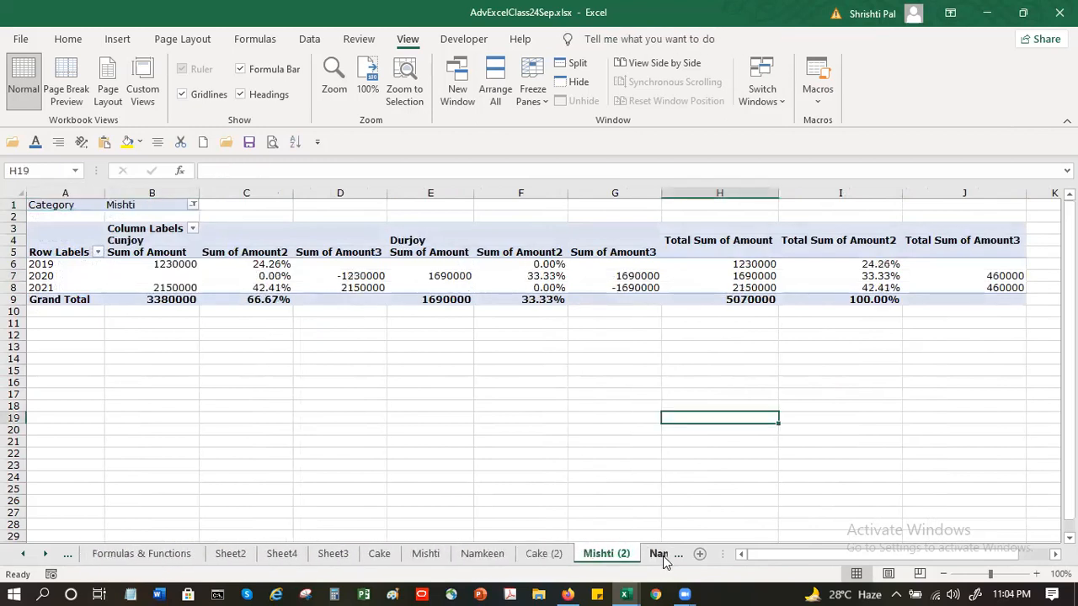
left_click(662, 556)
left_click(662, 556)
left_click(662, 556)
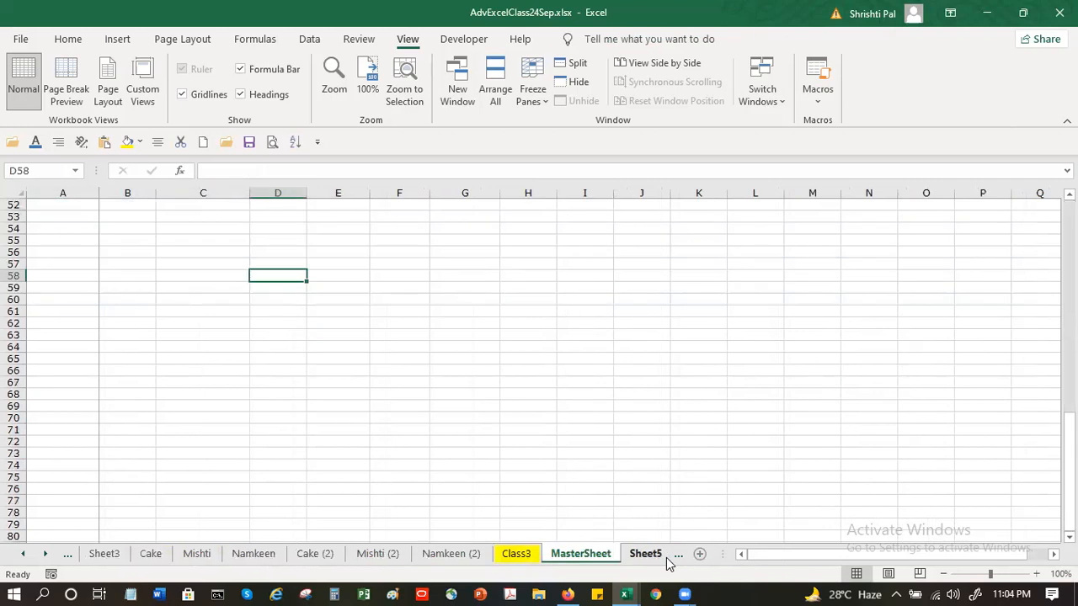
left_click(662, 556)
left_click(662, 556)
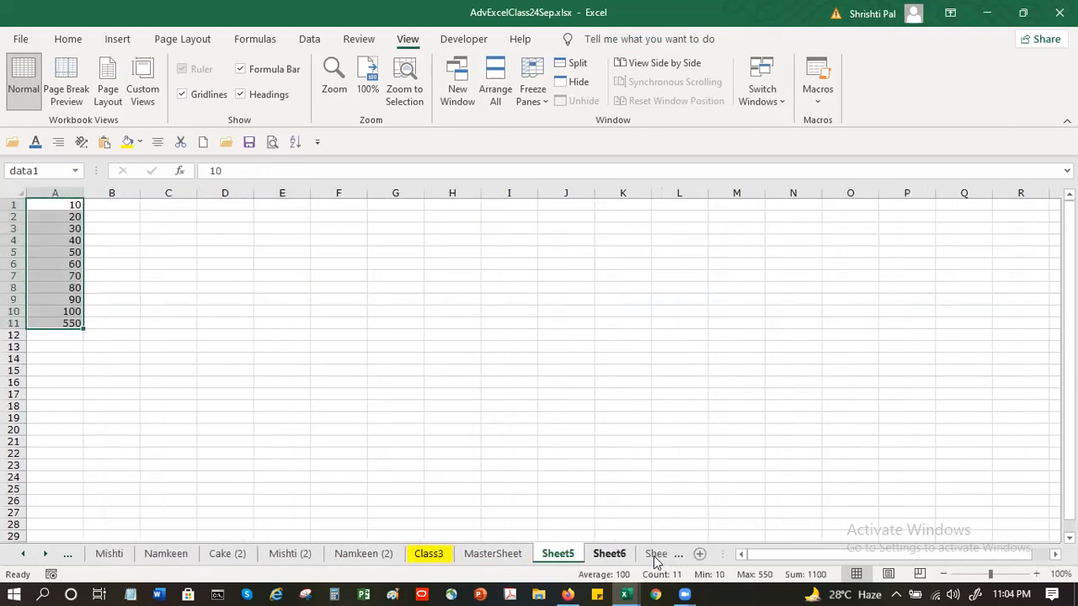
left_click(656, 556)
left_click(655, 556)
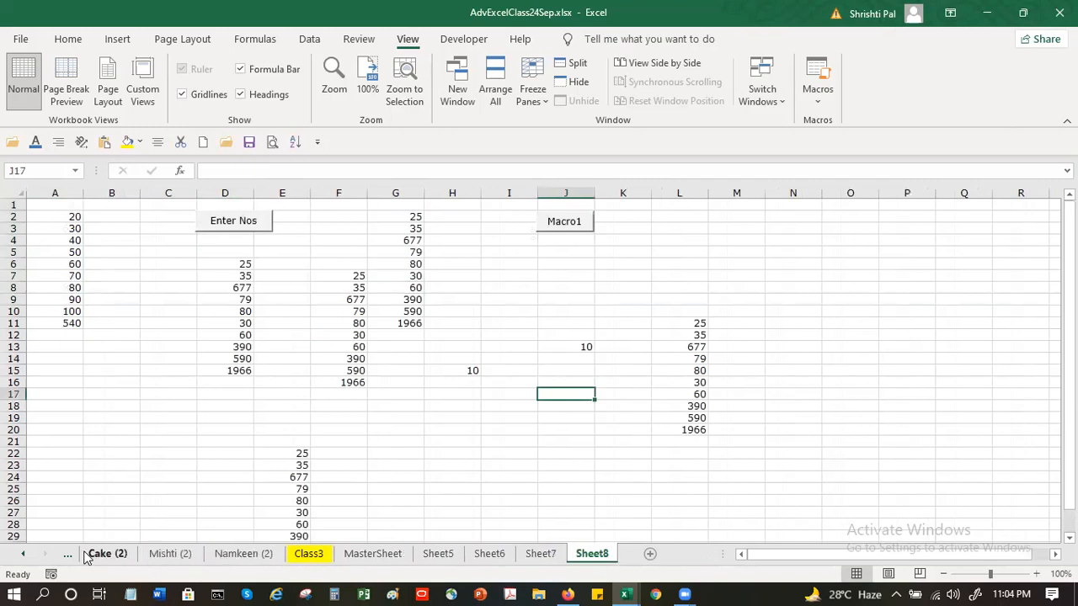
Copy the Name-to-Cuisine table in I22:N33 of the Class2 sheet.
left_click(15, 554)
left_click(15, 554)
left_click(15, 554)
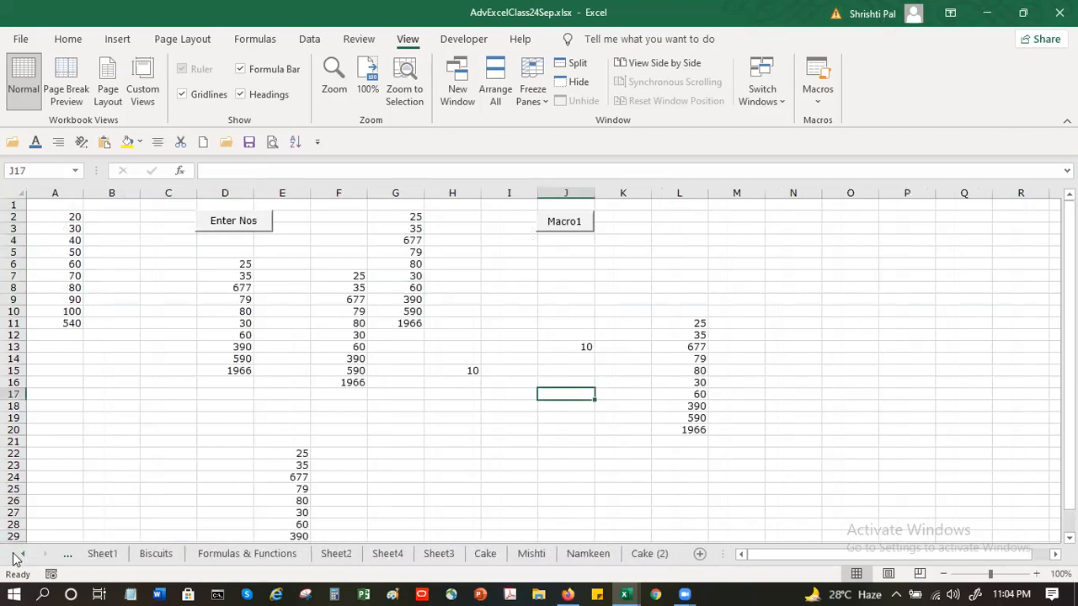
left_click(15, 554)
left_click(213, 556)
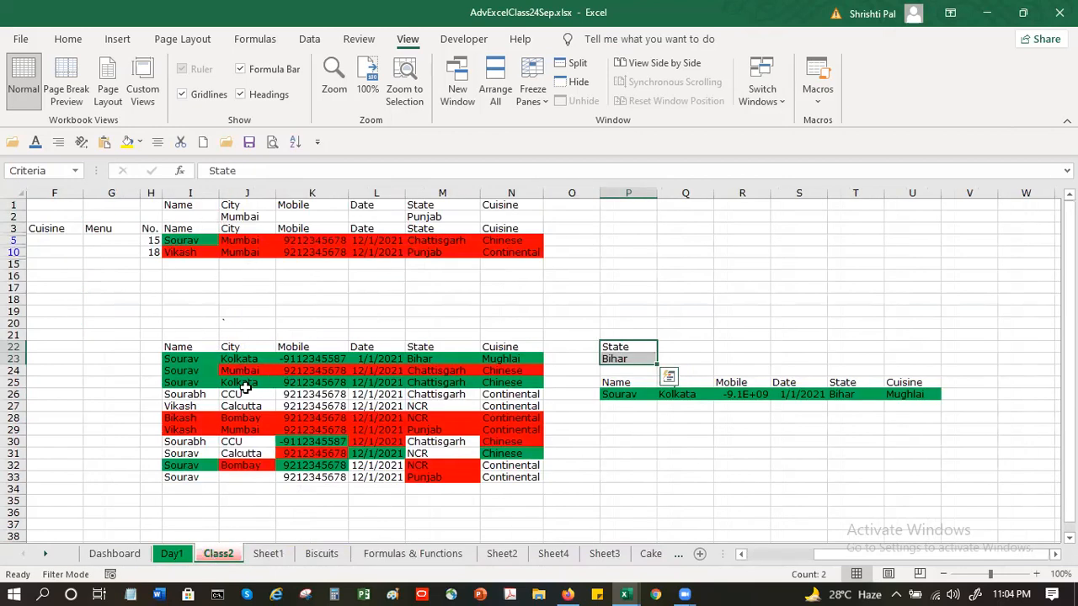
scroll(244, 392, "down", 5)
scroll(245, 394, "up", 5)
left_click_drag(192, 336, 509, 463)
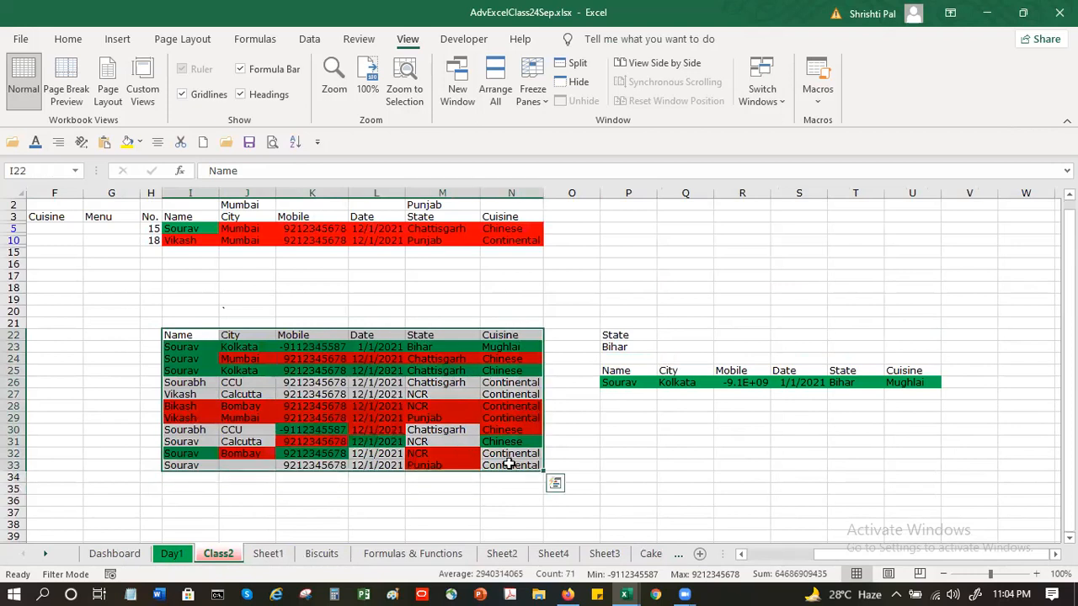
key("ctrl+c")
Add a new worksheet after Sheet1 and paste the copied table at cell A1.
left_click(268, 555)
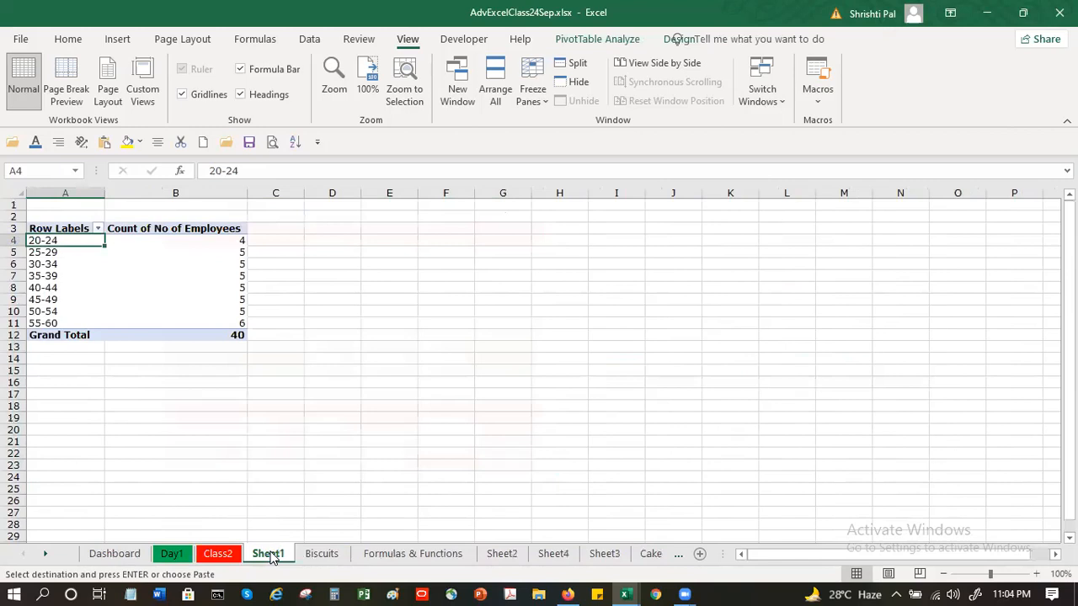
left_click(699, 553)
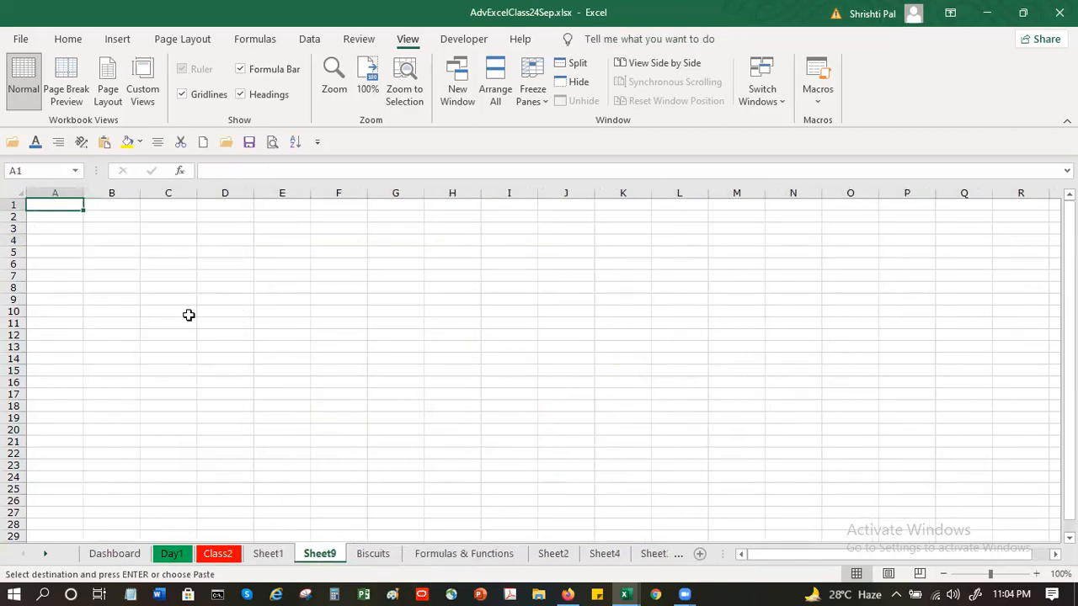
key("ctrl+v")
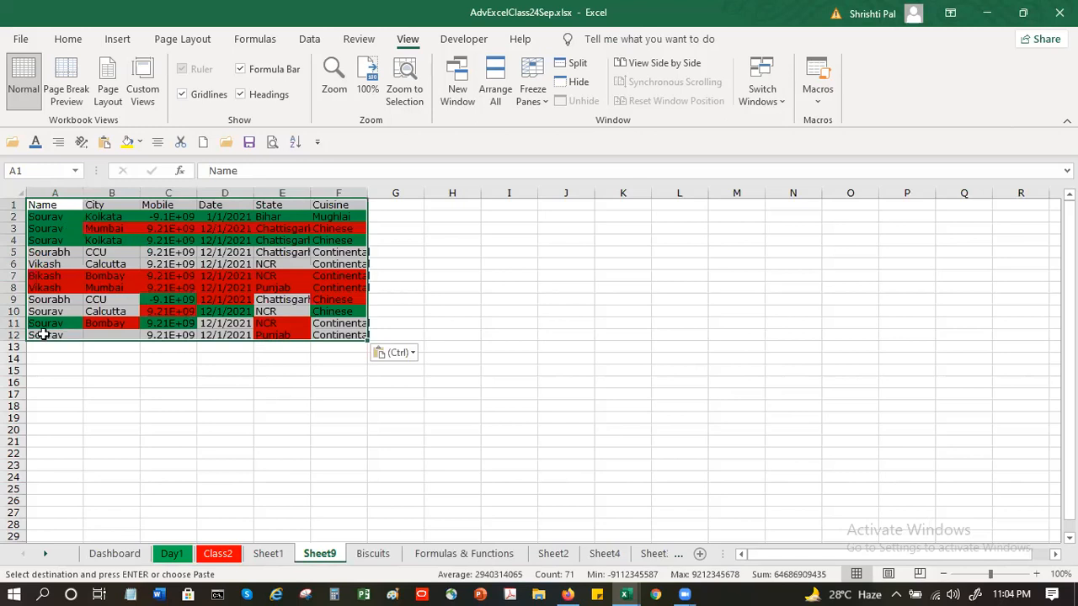
Fill the table's last record in row 12 down to row 1884 across columns A to F.
left_click(43, 335)
left_click(341, 346, "shift")
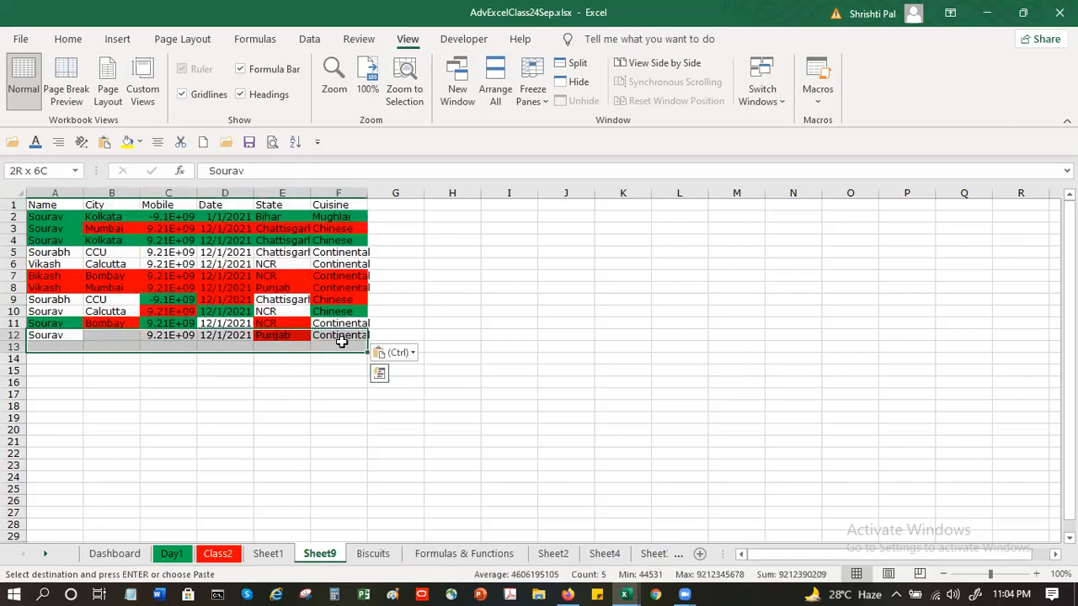
key("shift+Page_Down")
key("shift+Page_Down")
key("shift+Page_Down")
key("shift+Page_Down")
key("shift+Page_Down")
key("shift+Page_Down")
key("shift+Page_Down")
key("shift+Page_Down")
key("shift+Page_Down")
key("shift+Page_Down")
key("shift+Page_Down")
key("shift+Page_Down")
key("shift+Page_Down")
key("shift+Page_Down")
key("shift+Page_Down")
key("shift+Page_Down")
key("shift+Page_Down")
key("shift+Page_Down")
key("shift+Page_Down")
key("shift+Page_Down")
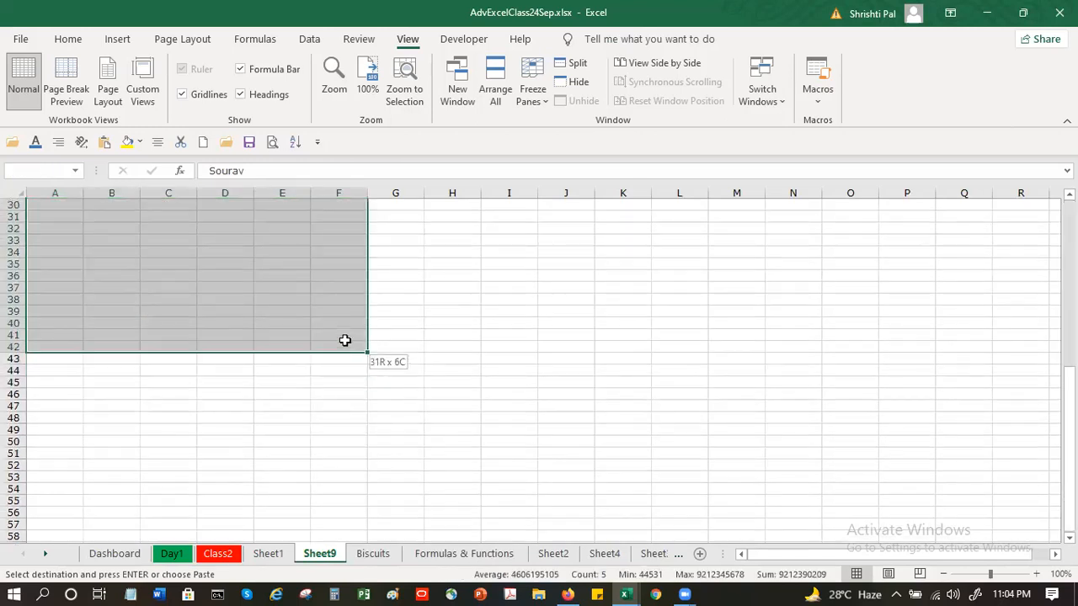
key("shift+Page_Down")
key("shift+Page_Down")
key("shift+Page_Down")
key("shift+Page_Down")
key("shift+Page_Down")
key("shift+Page_Down")
key("shift+Page_Down")
key("shift+Page_Down")
key("shift+Page_Down")
key("shift+Page_Down")
key("shift+Page_Down")
key("shift+Page_Down")
key("shift+Page_Down")
key("shift+Page_Down")
key("shift+Page_Down")
key("shift+Page_Down")
key("shift+Page_Down")
key("shift+Page_Down")
key("shift+Page_Down")
key("shift+Page_Down")
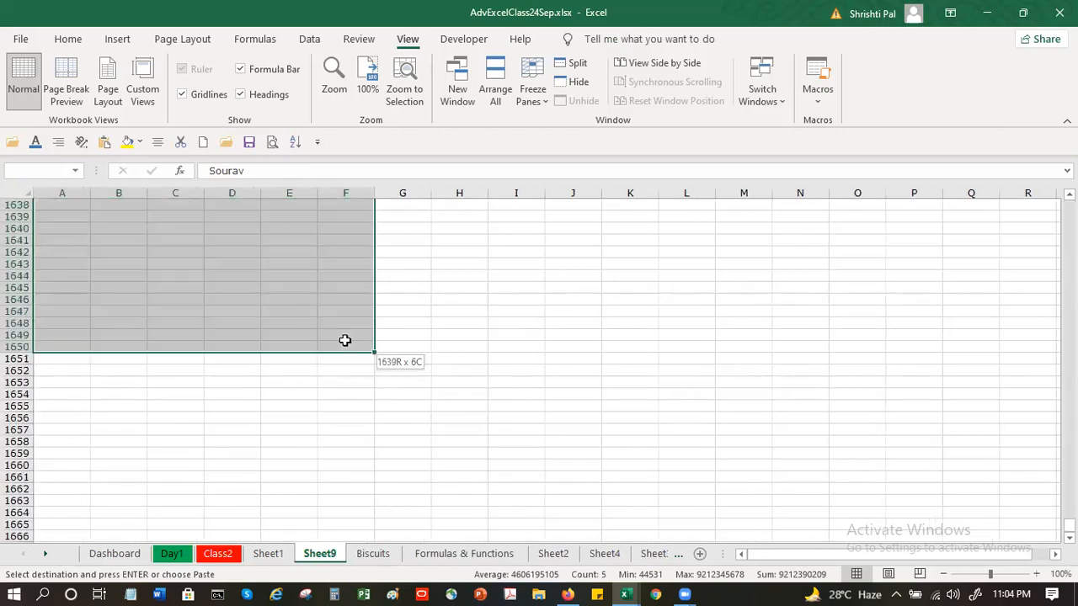
key("Return")
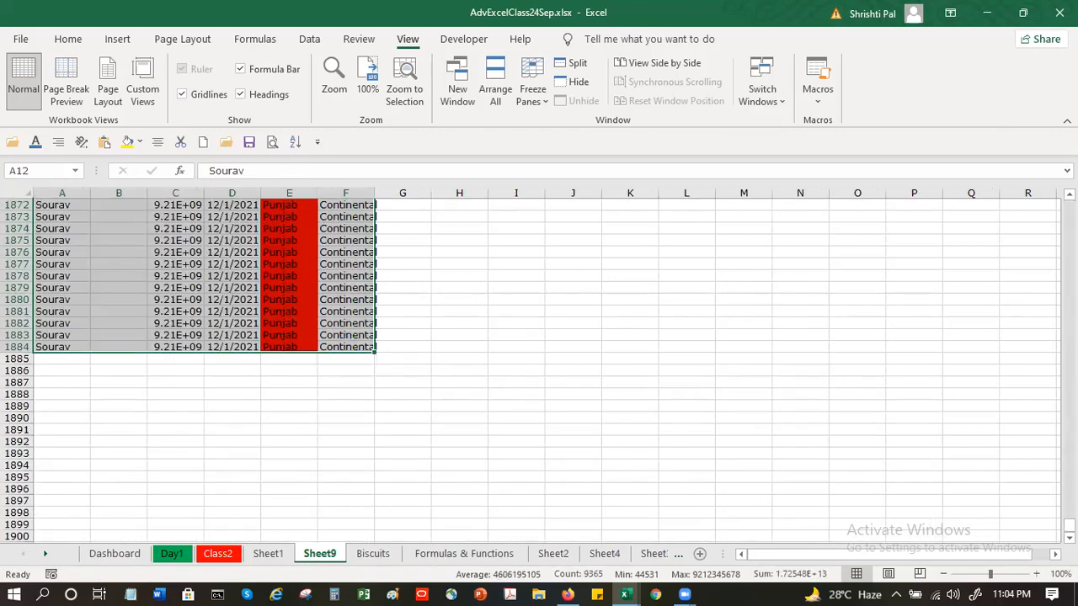
Fill the entire Cuisine column F across to column BG to widen the table.
left_click_drag(1069, 525, 1070, 207)
left_click(336, 193)
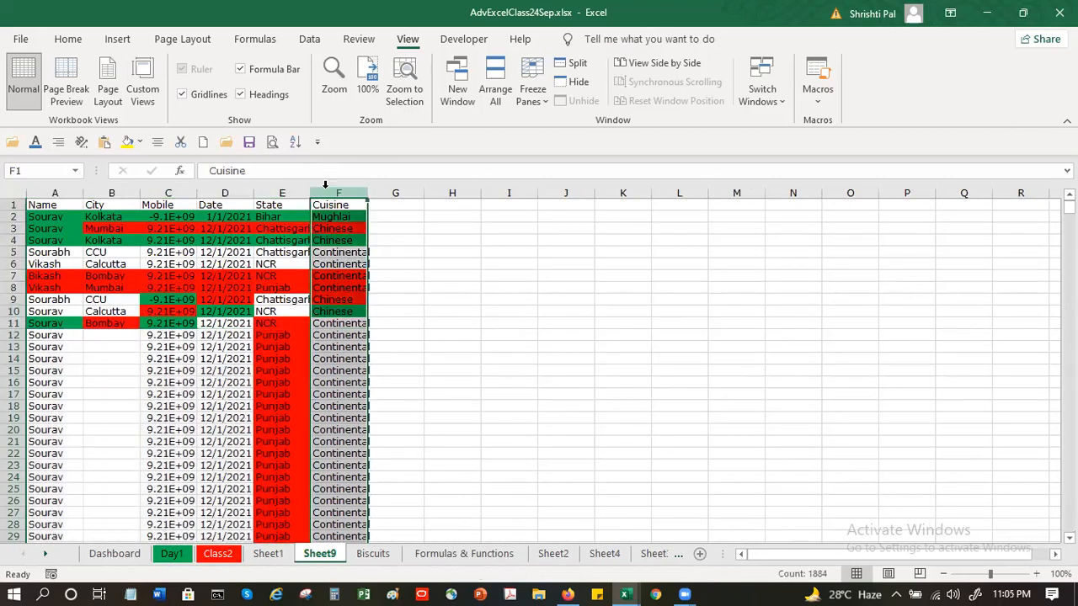
key("shift+Right")
key("shift+Right")
key("shift+Right")
key("shift+Right")
key("shift+Right")
key("shift+Right")
key("shift+Right")
key("shift+Right")
key("shift+Right")
key("shift+Right")
key("shift+Right")
key("shift+Right")
key("shift+Right")
key("shift+Right")
key("shift+Right")
key("shift+Right")
key("shift+Right")
key("shift+Right")
key("shift+Right")
key("shift+Right")
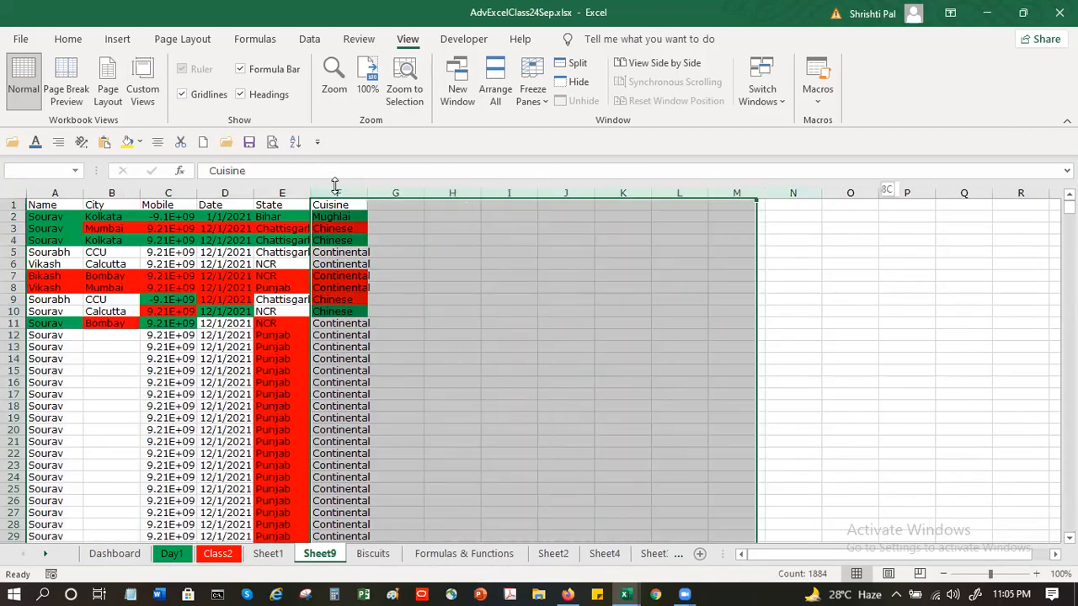
key("shift+Right")
key("shift+Right")
key("shift+Right")
key("shift+Right")
key("shift+Right")
key("shift+Right")
key("shift+Right")
key("shift+Right")
key("shift+Right")
key("shift+Right")
key("shift+Right")
key("shift+Right")
key("shift+Right")
key("shift+Right")
key("shift+Right")
key("shift+Right")
key("shift+Right")
key("shift+Right")
key("shift+Right")
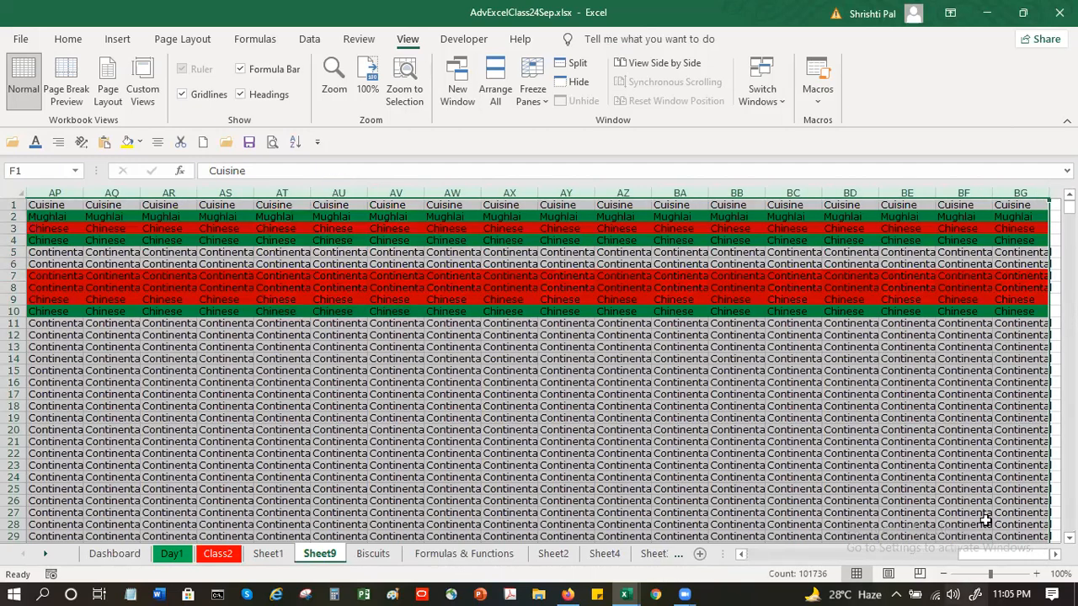
left_click_drag(994, 548, 749, 549)
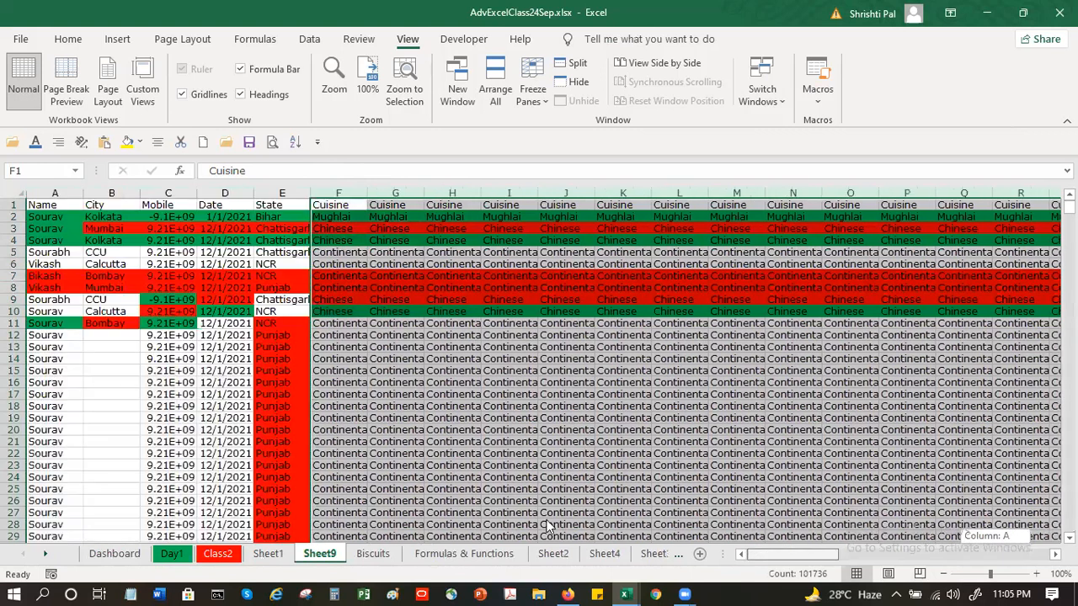
left_click(173, 252)
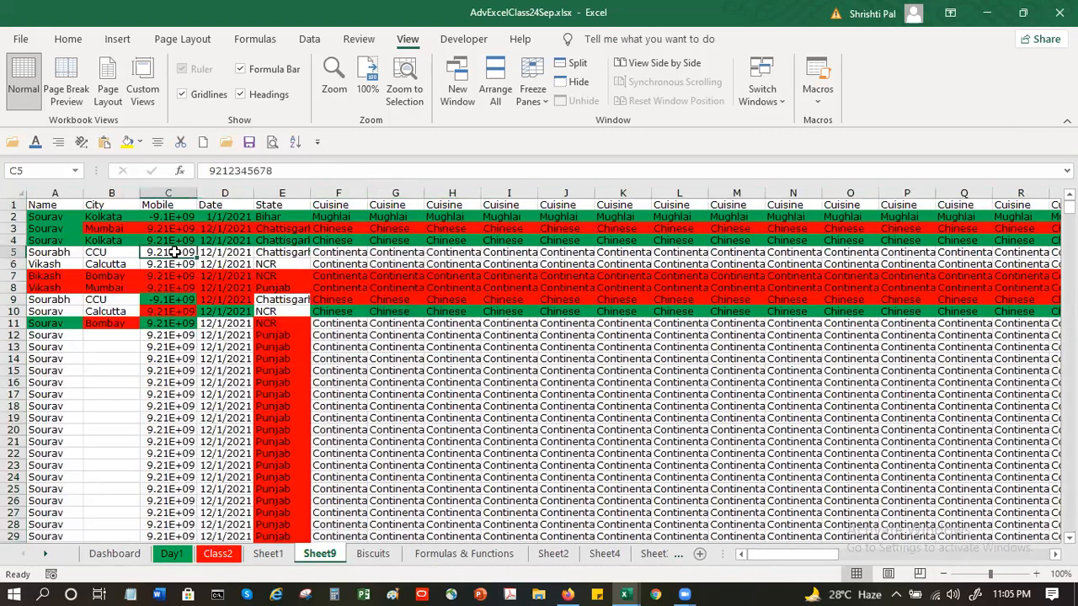
Preview the sheet's printout and page through it to check whether the header row appears beyond page 1.
left_click(273, 143)
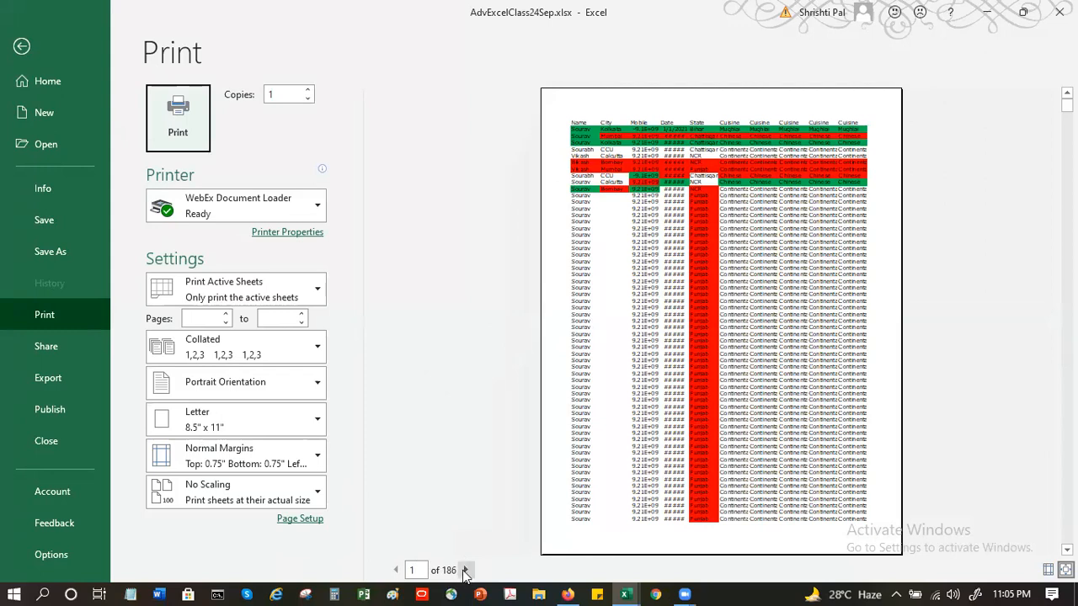
left_click(465, 570)
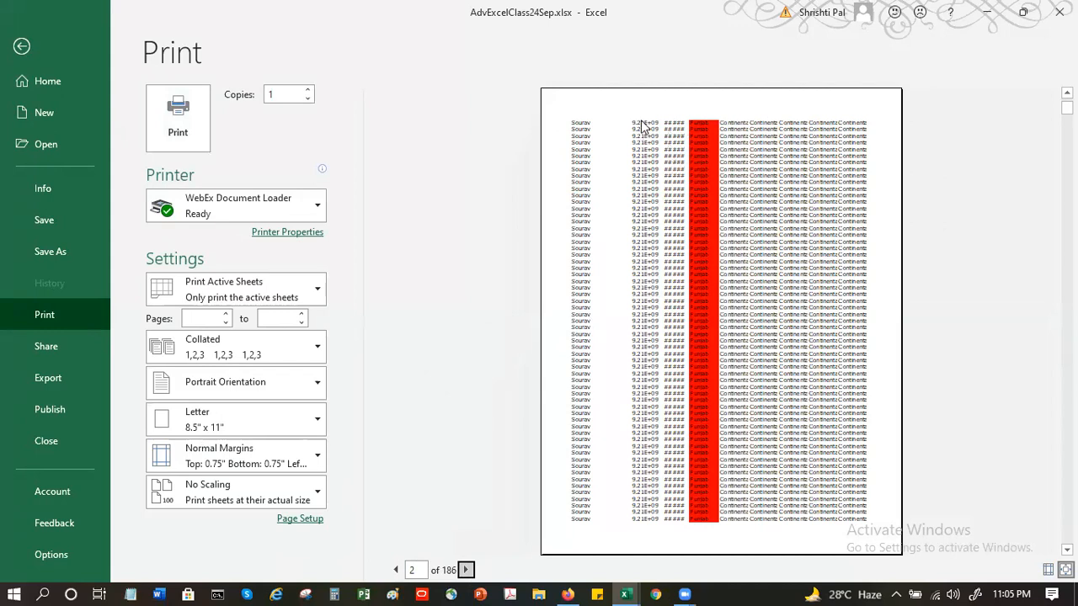
left_click(396, 570)
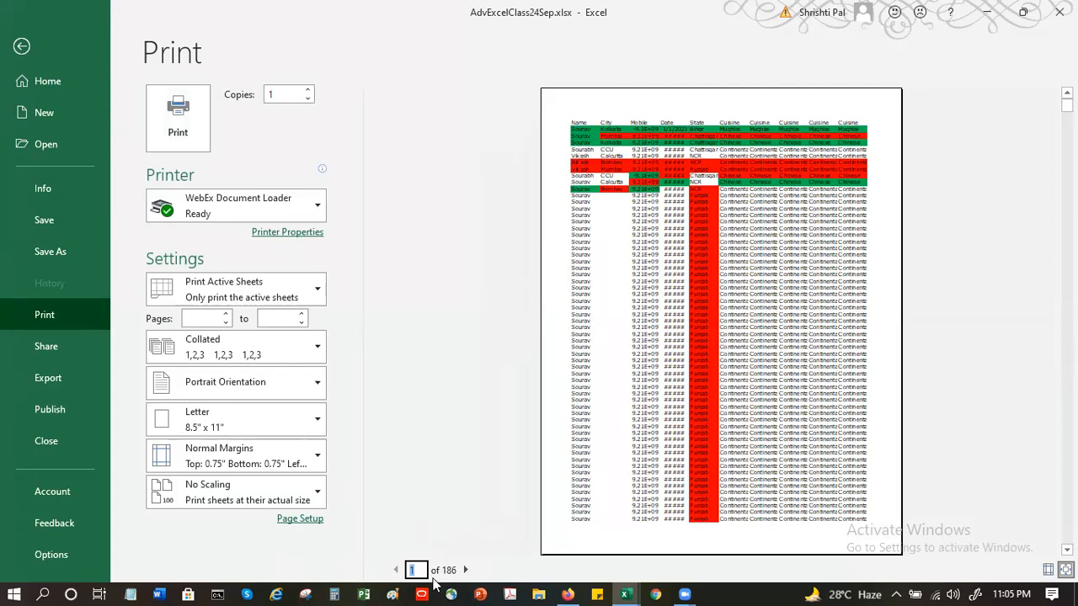
left_click(466, 570)
left_click(466, 570)
left_click(465, 570)
double_click(466, 571)
double_click(466, 570)
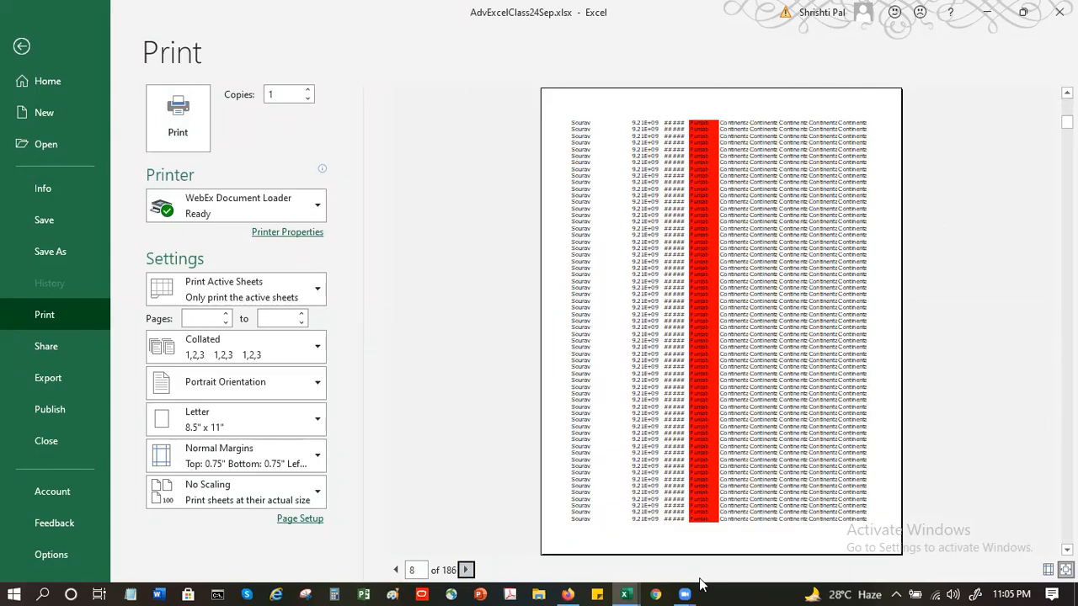
mouse_move(698, 588)
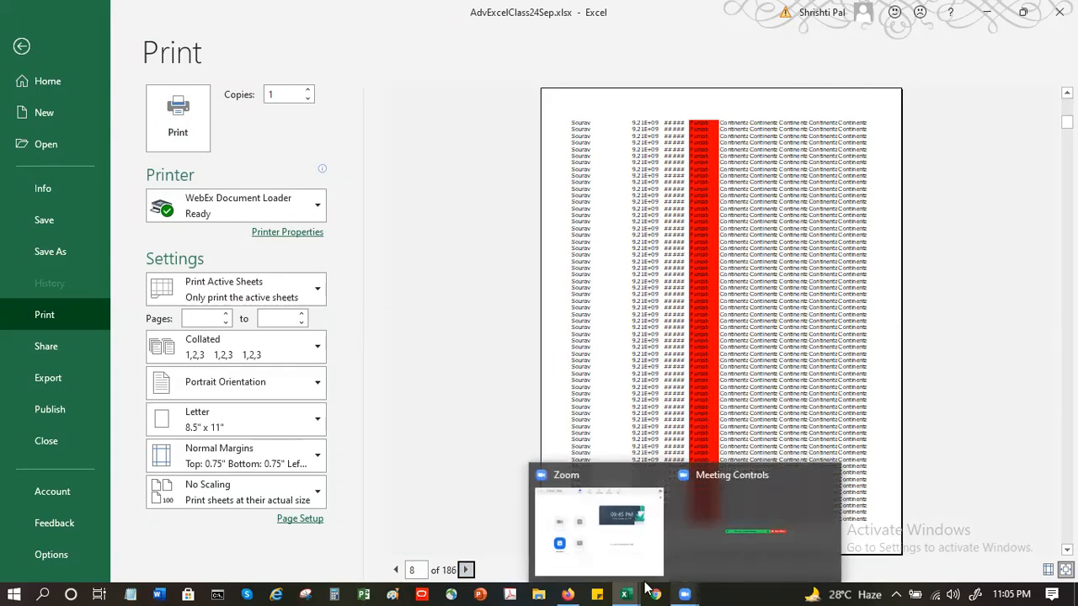
left_click(396, 570)
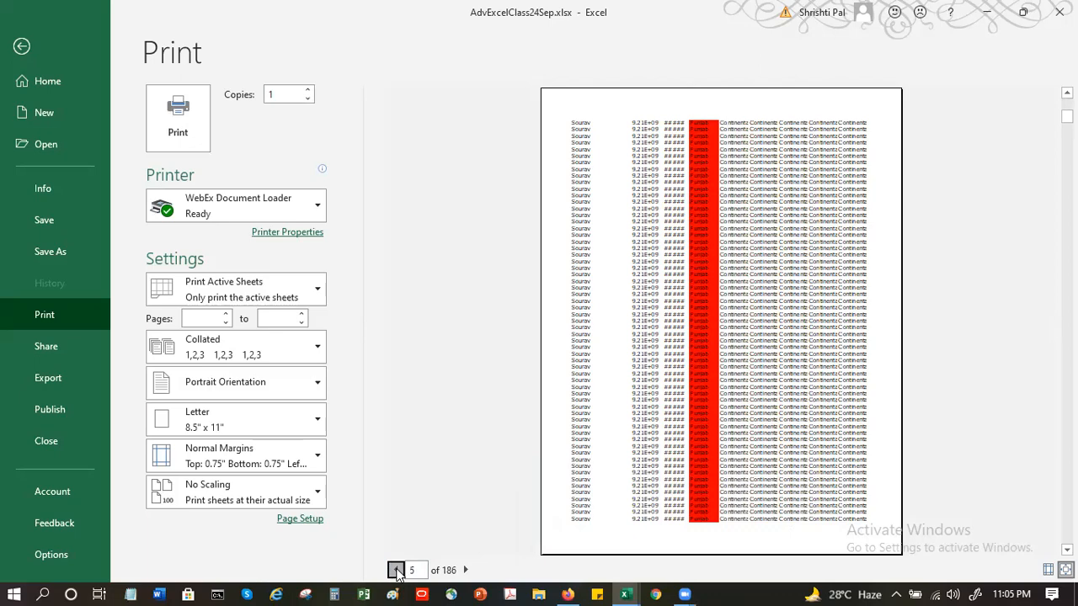
left_click(40, 52)
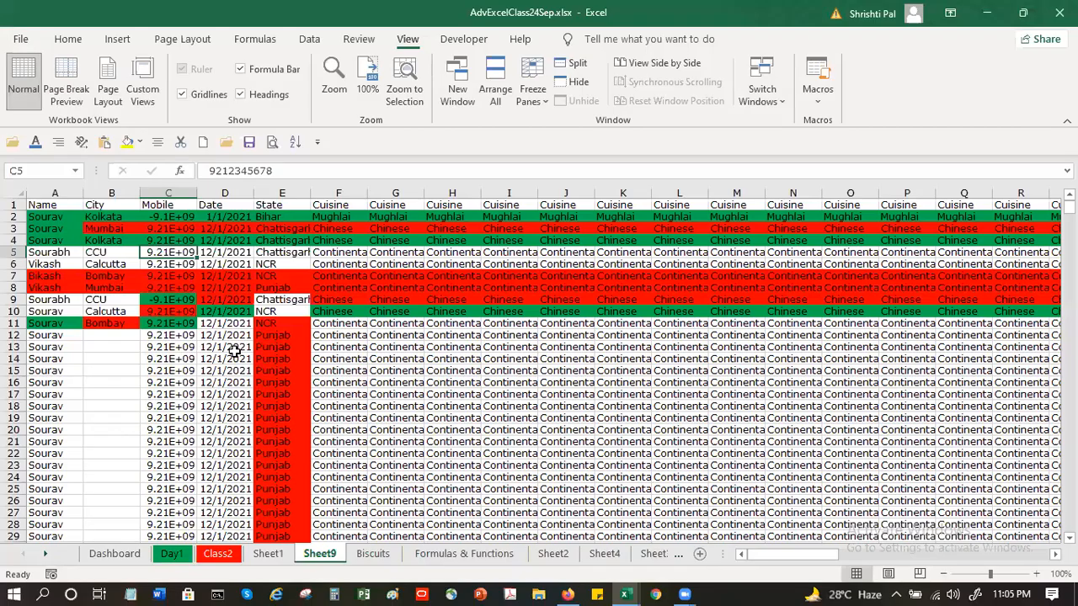
Set the print titles so row 1 repeats at the top and column A repeats at the left of each page.
left_click(217, 228)
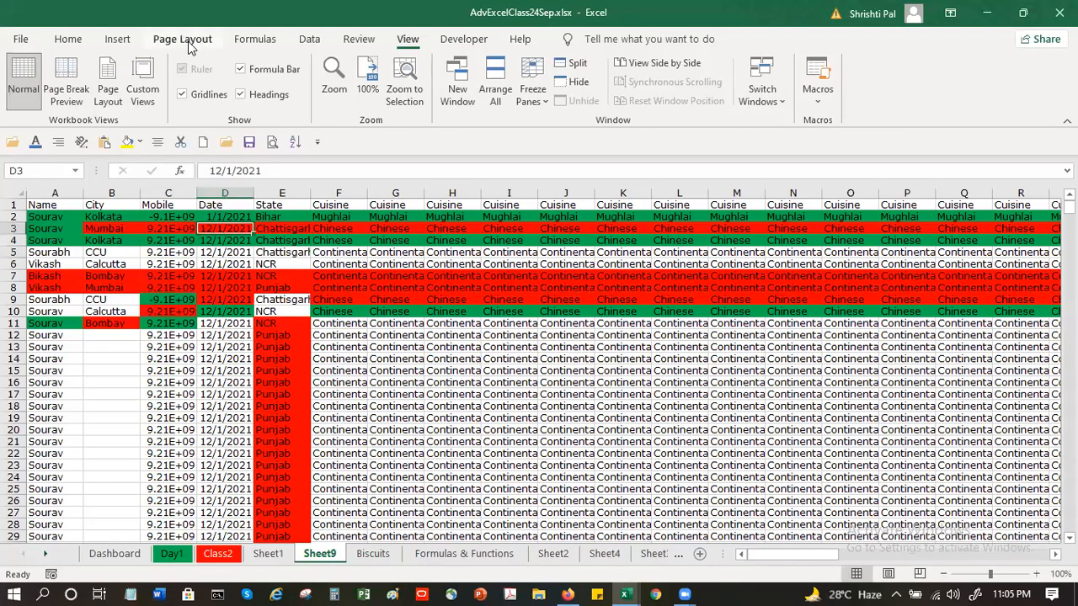
left_click(199, 43)
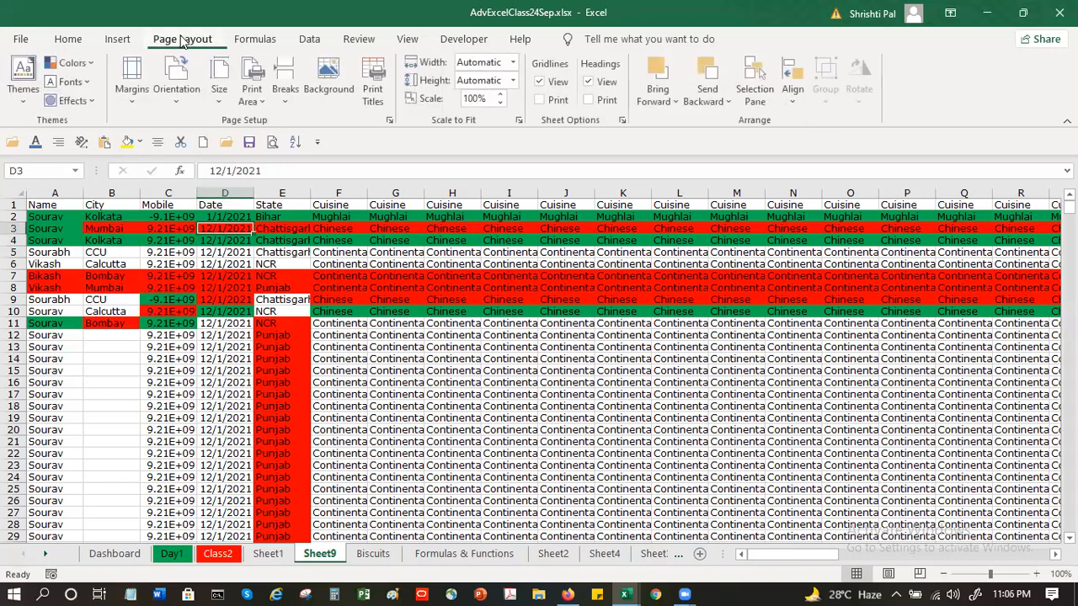
left_click(391, 120)
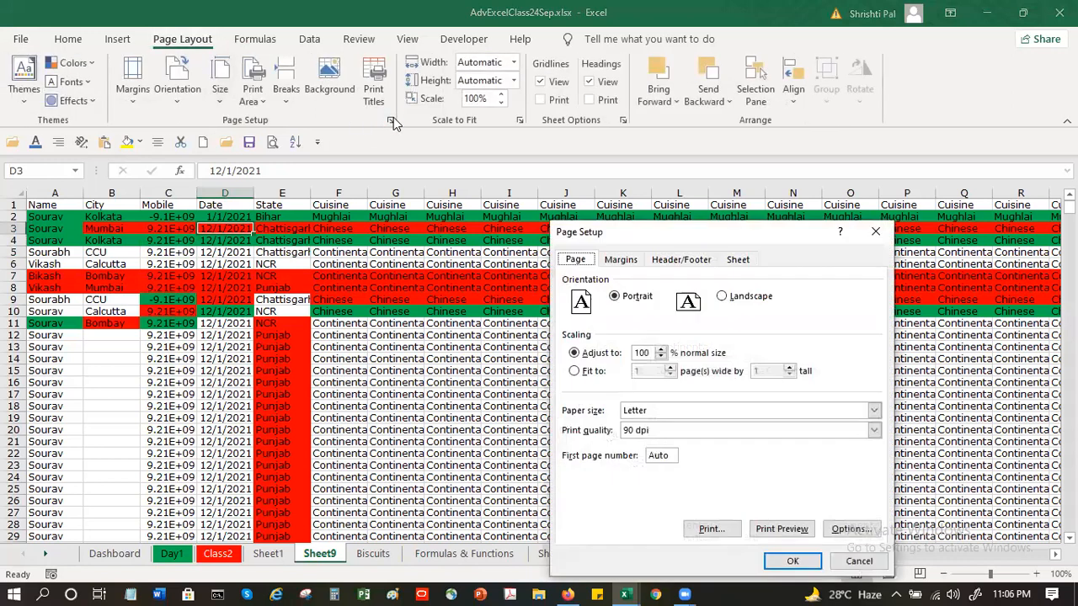
left_click(731, 263)
left_click(703, 262)
left_click(635, 263)
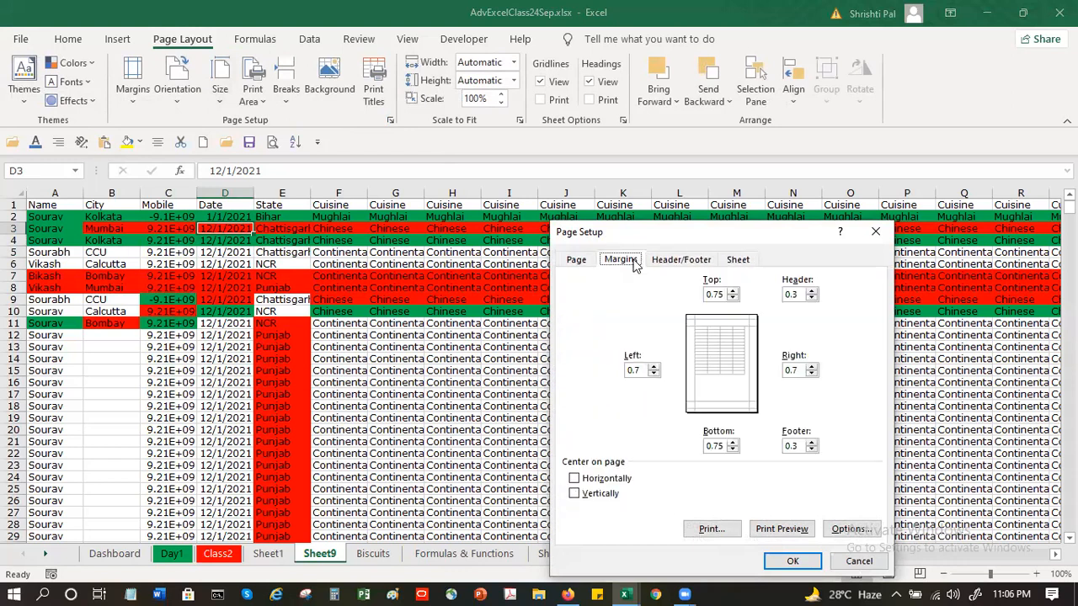
left_click(573, 261)
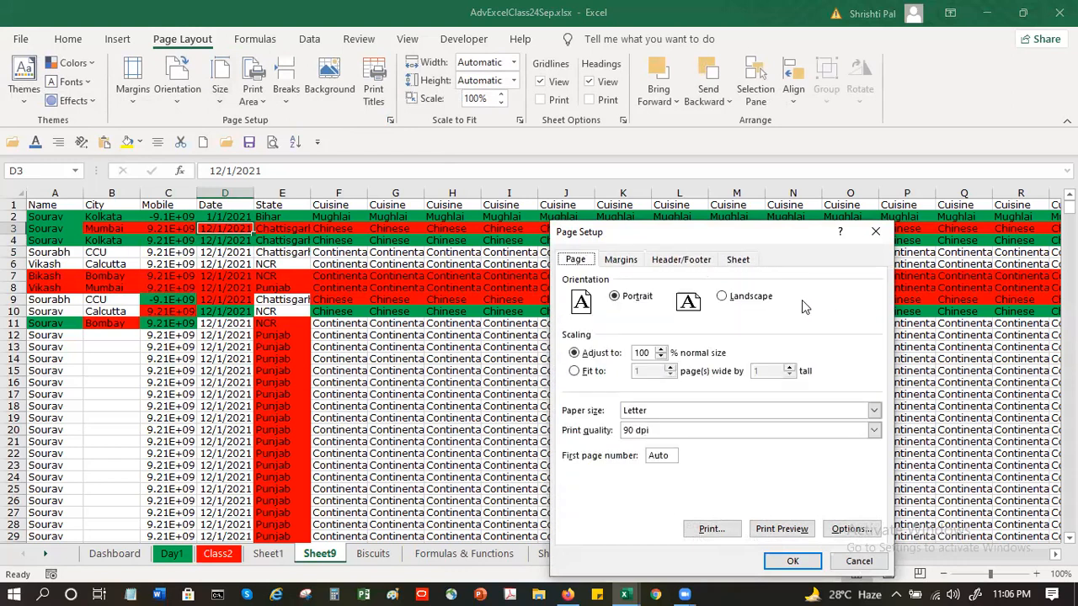
left_click(737, 259)
left_click(684, 317)
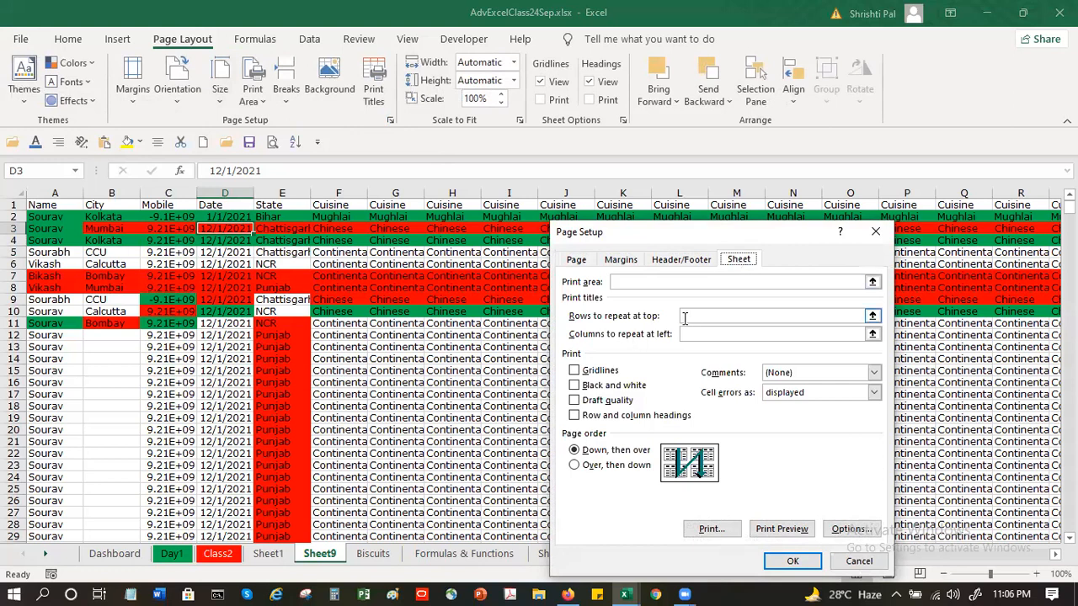
left_click(874, 316)
left_click(12, 205)
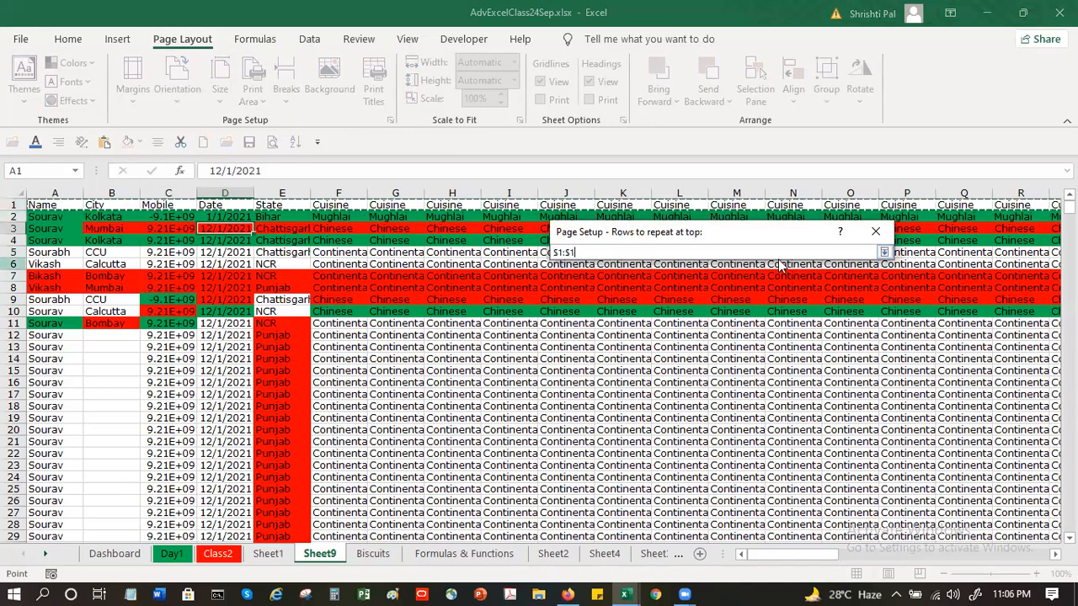
left_click(884, 252)
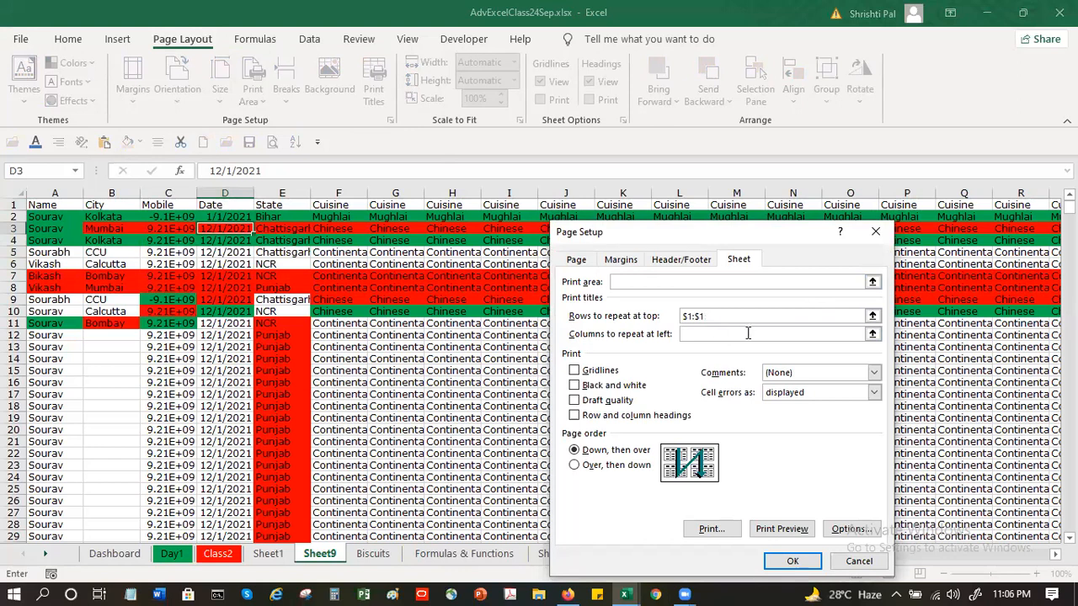
left_click(38, 191)
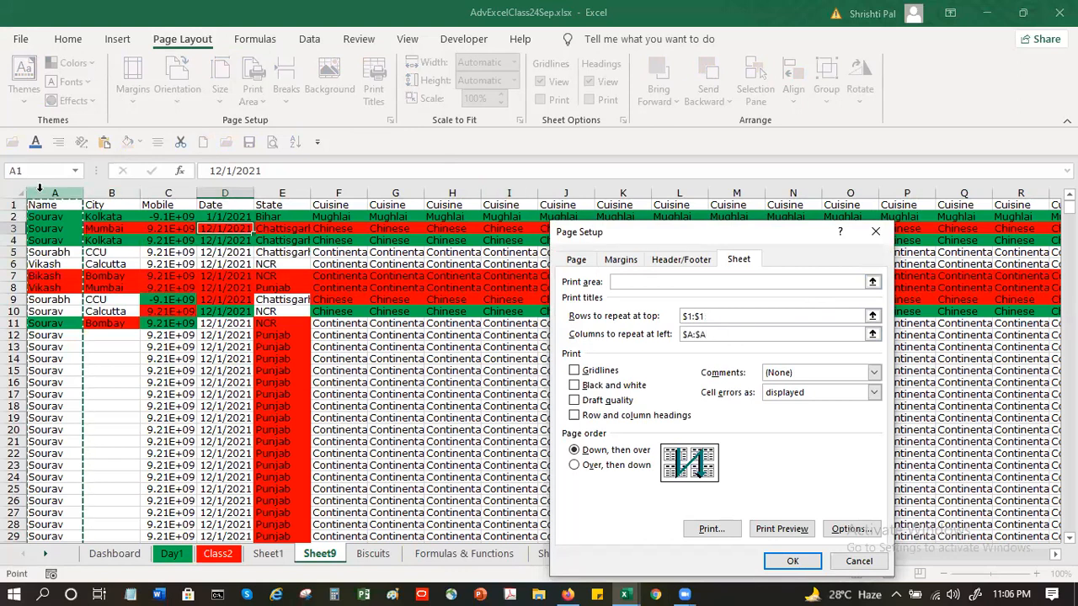
left_click(793, 562)
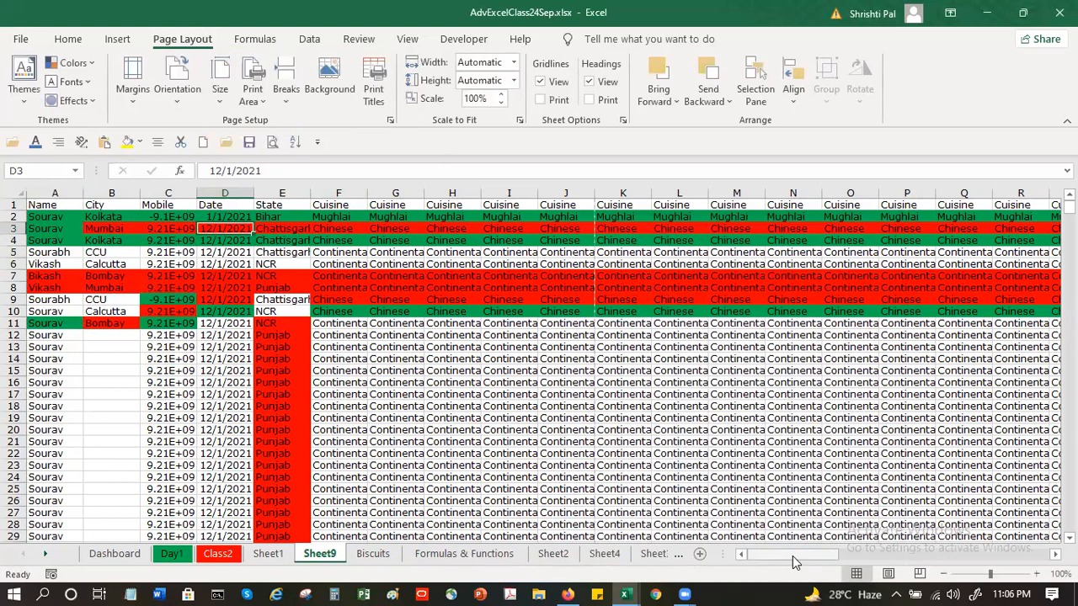
Preview the printout again, paging forward to page 9 and back to page 1 to examine the repeated titles.
left_click(250, 142)
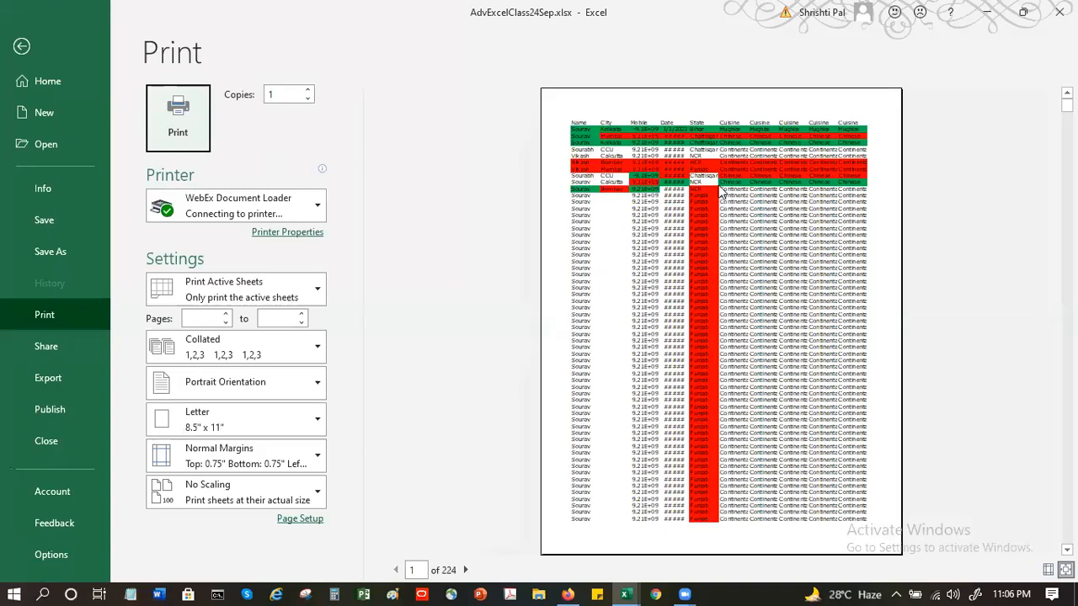
left_click(466, 570)
left_click(466, 570)
left_click(465, 570)
left_click(466, 570)
left_click(466, 571)
left_click(466, 570)
left_click(466, 570)
left_click(466, 570)
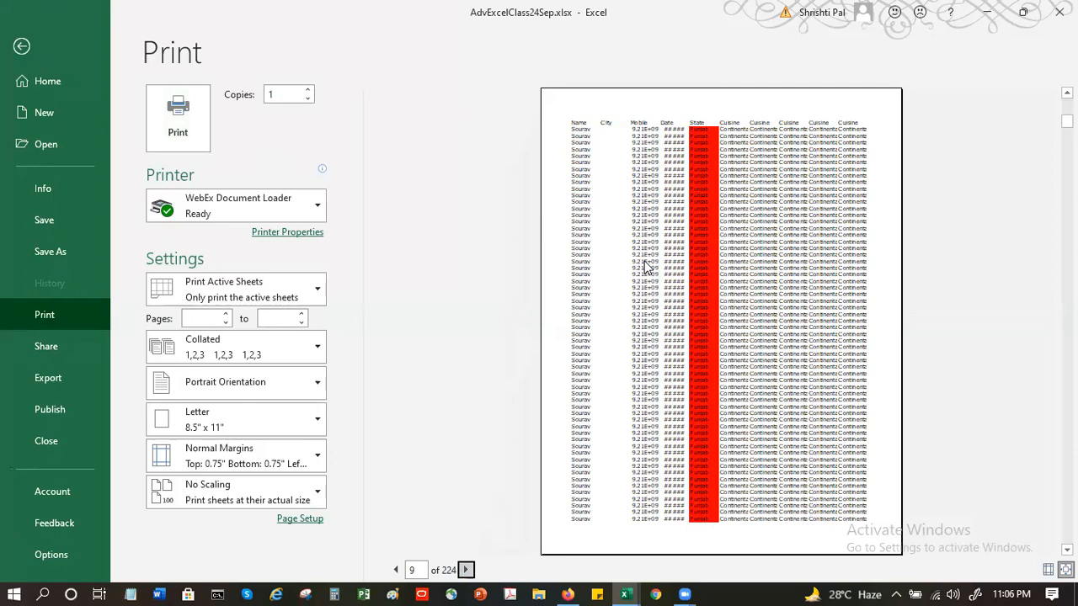
left_click(400, 572)
left_click(400, 573)
left_click(400, 573)
left_click(400, 573)
left_click(400, 573)
left_click(400, 573)
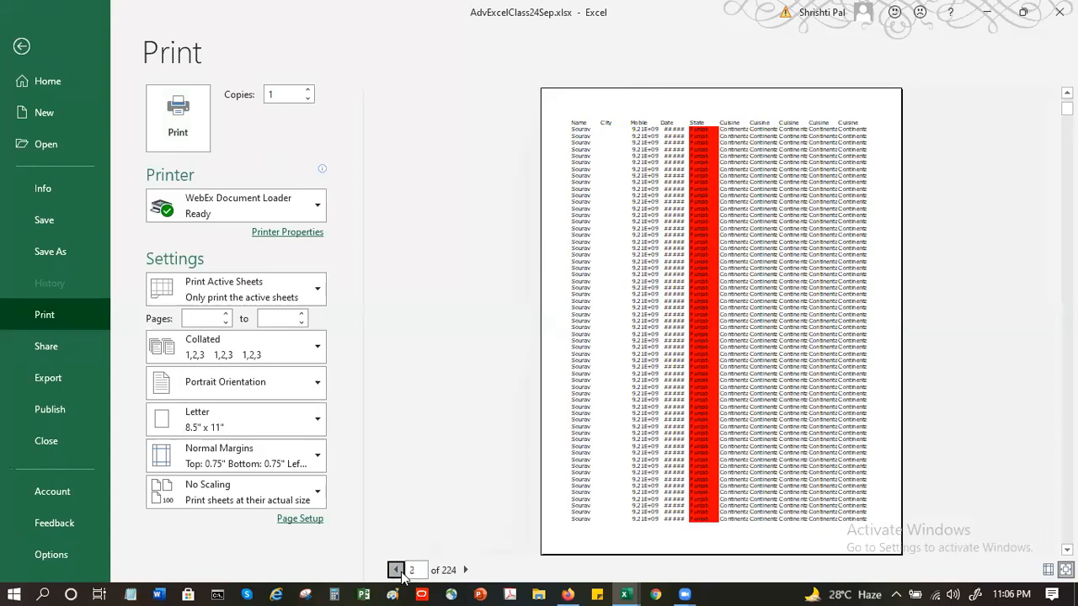
left_click(400, 573)
left_click(400, 573)
left_click(401, 574)
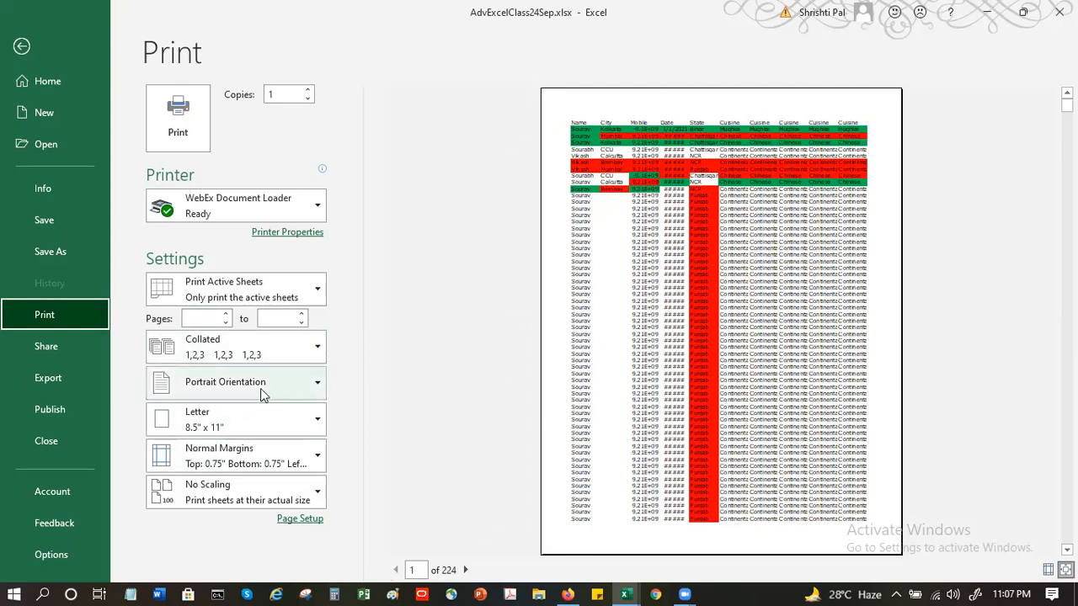
Change the print orientation to landscape, check the previewed pages, and return to the worksheet.
left_click(310, 380)
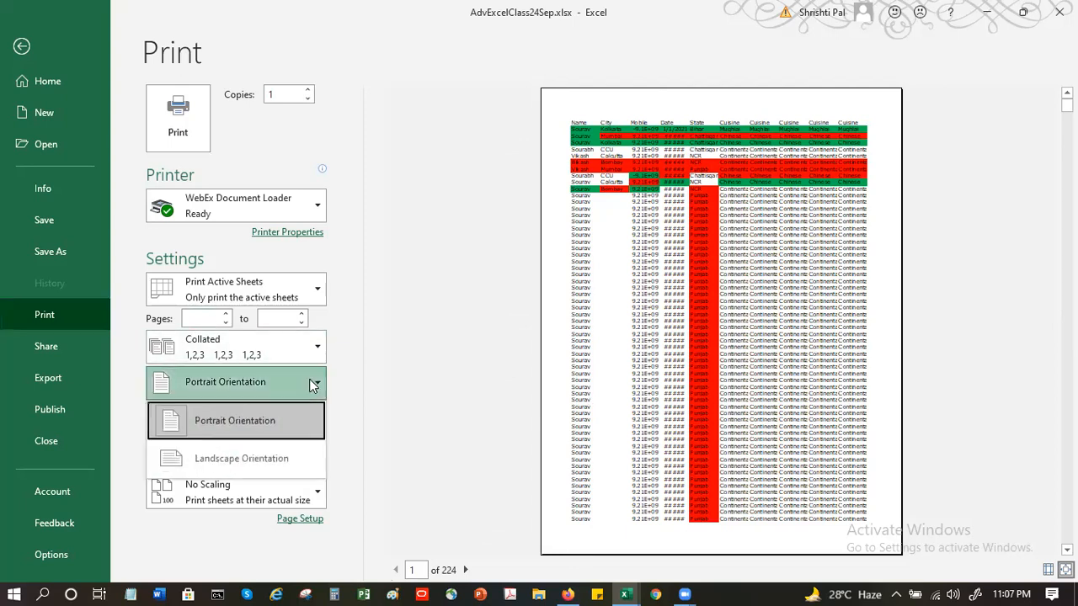
left_click(269, 454)
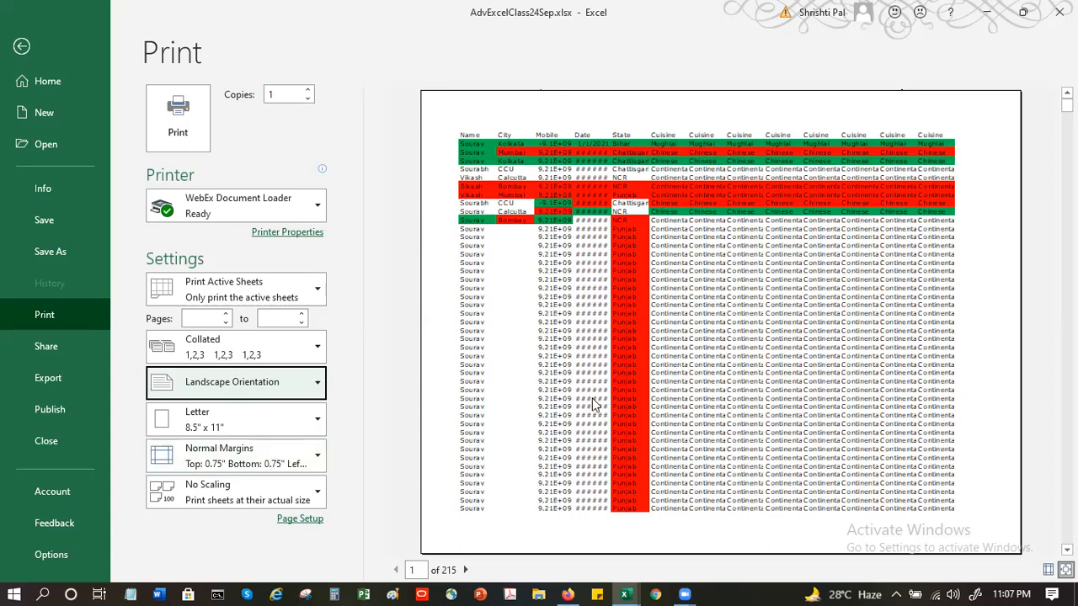
scroll(588, 463, "down", 4)
scroll(588, 463, "down", 4)
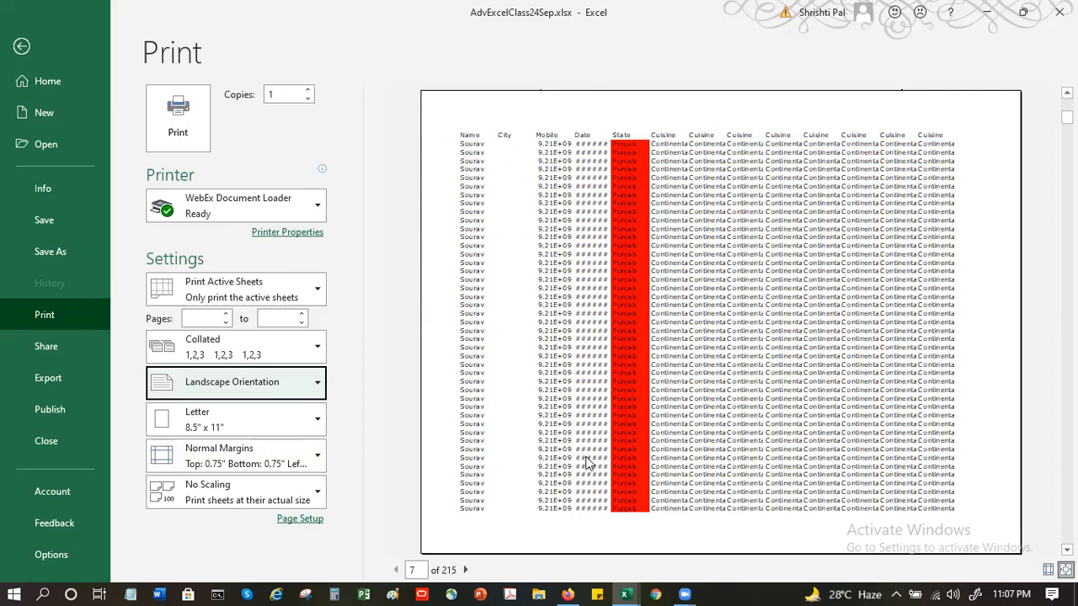
scroll(588, 463, "up", 7)
scroll(588, 463, "up", 1)
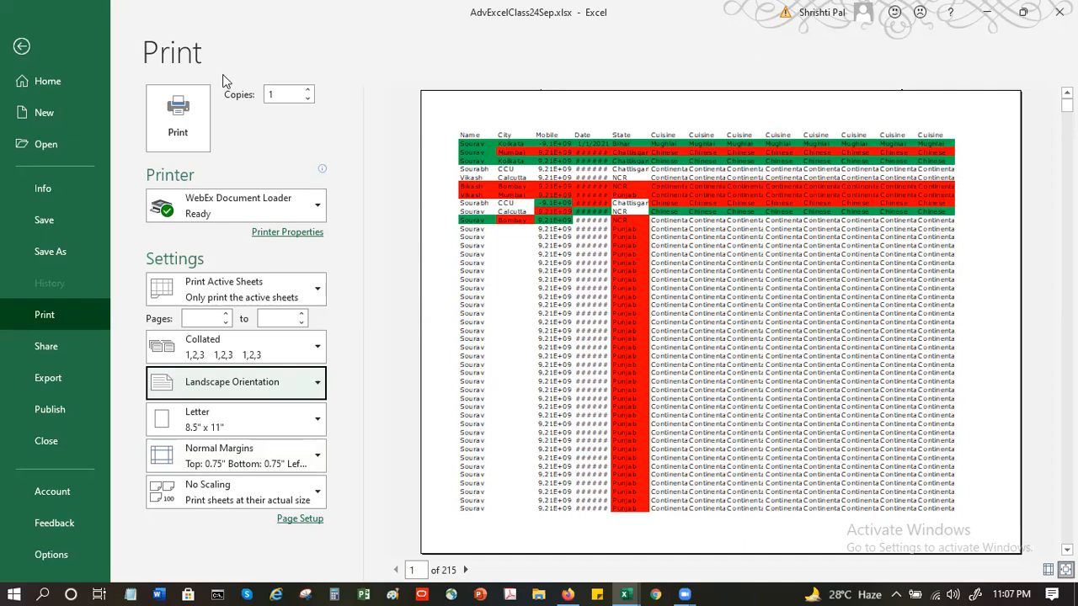
left_click(21, 46)
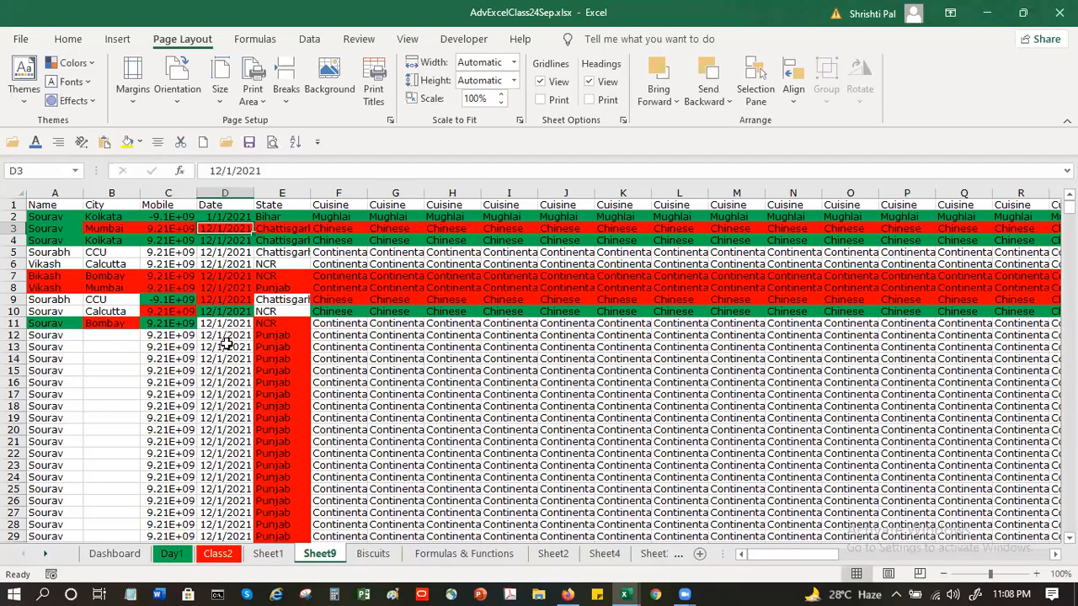
left_click(230, 456)
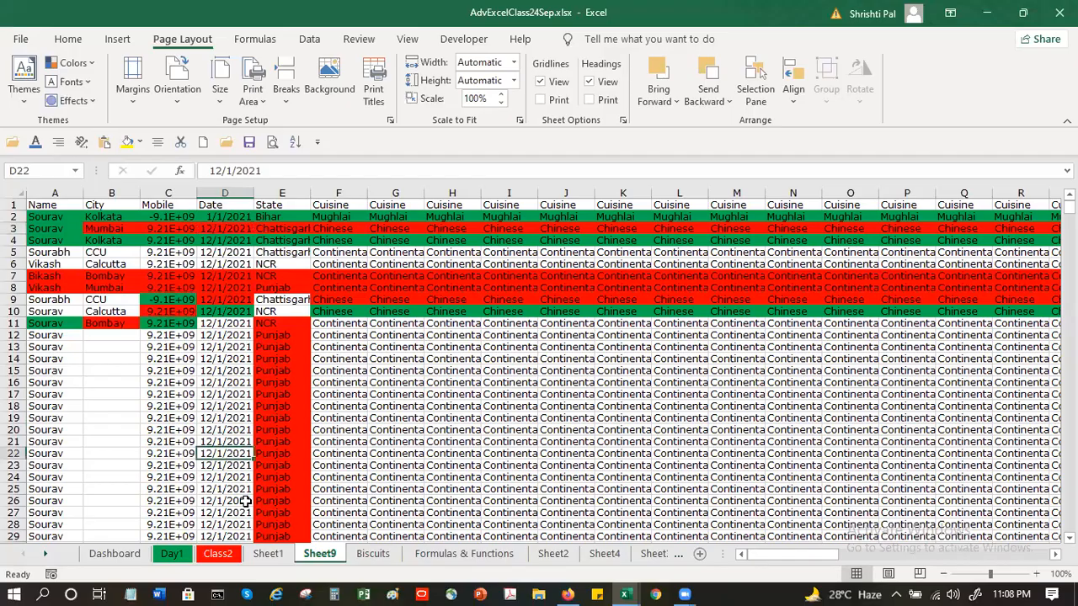
Set the print paper size to A4 for the sheet.
left_click(270, 143)
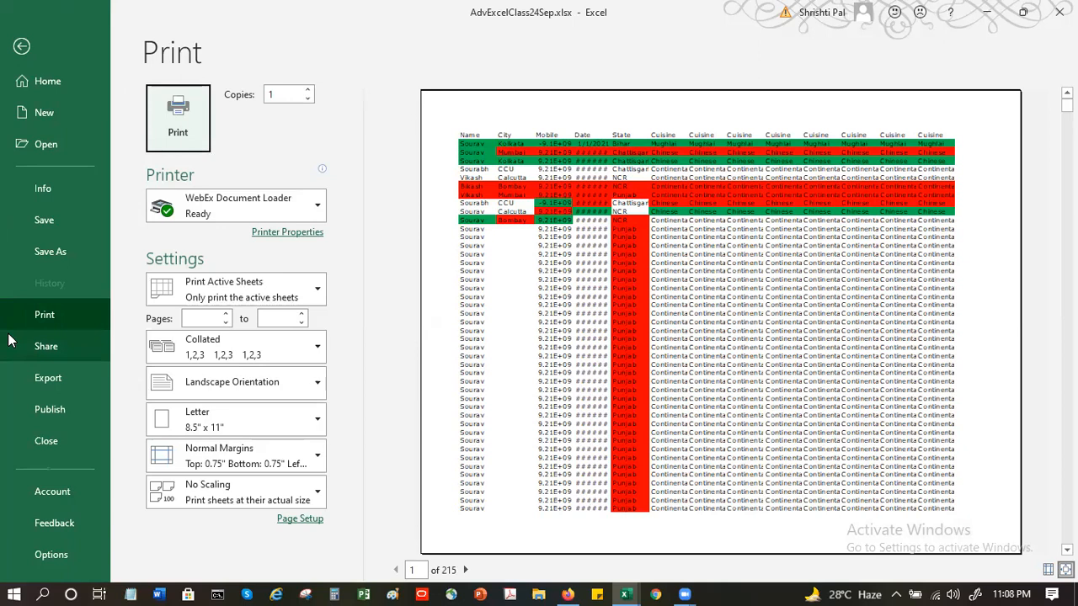
left_click(270, 427)
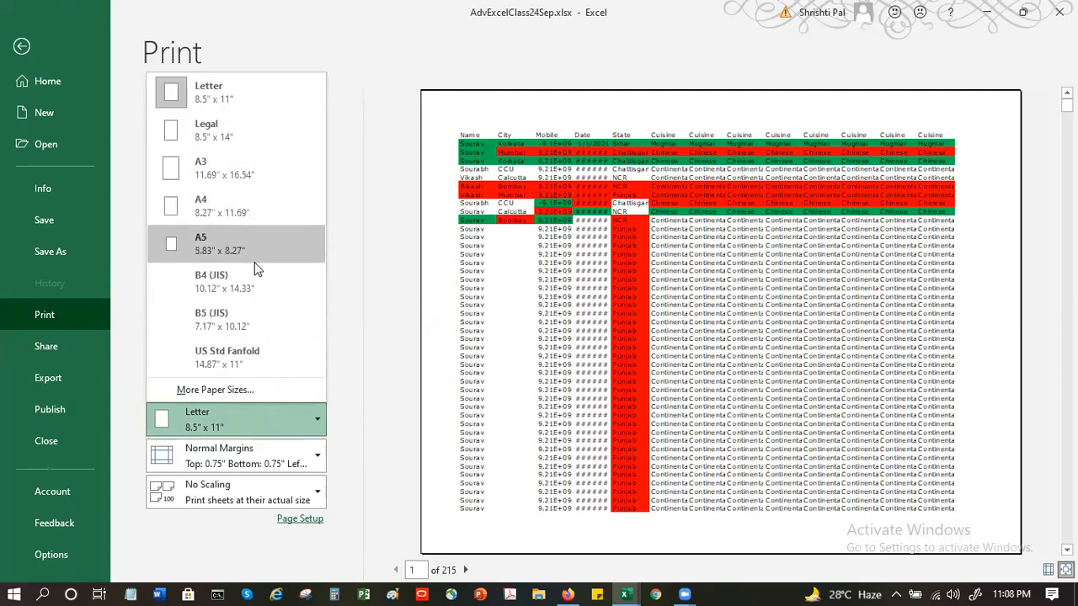
left_click(258, 212)
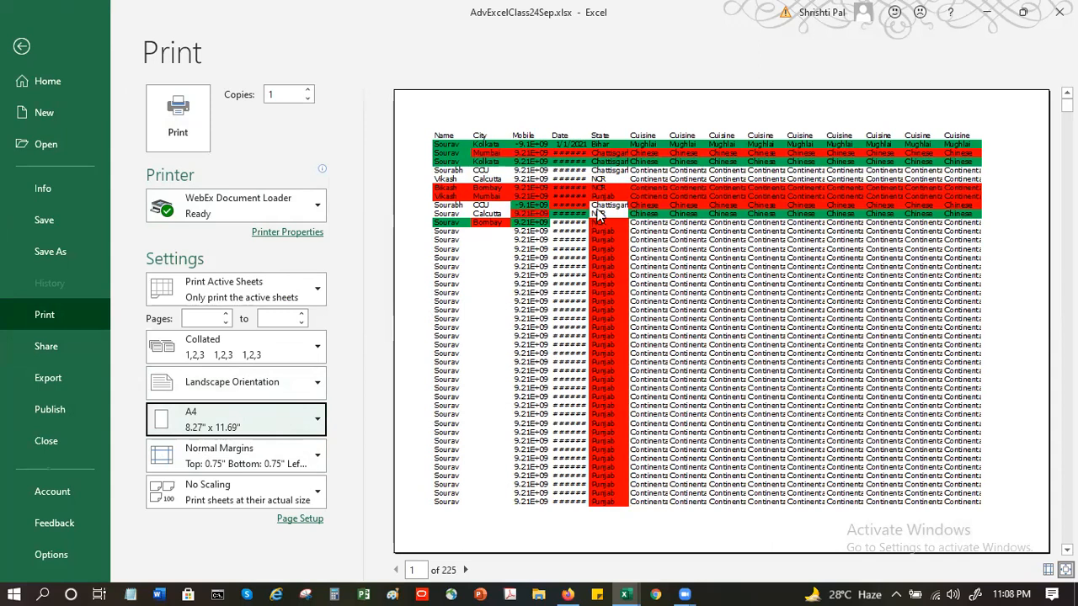
Show the margin and column handles in the print preview and widen the Date column just enough for its dates to fit.
left_click(1048, 572)
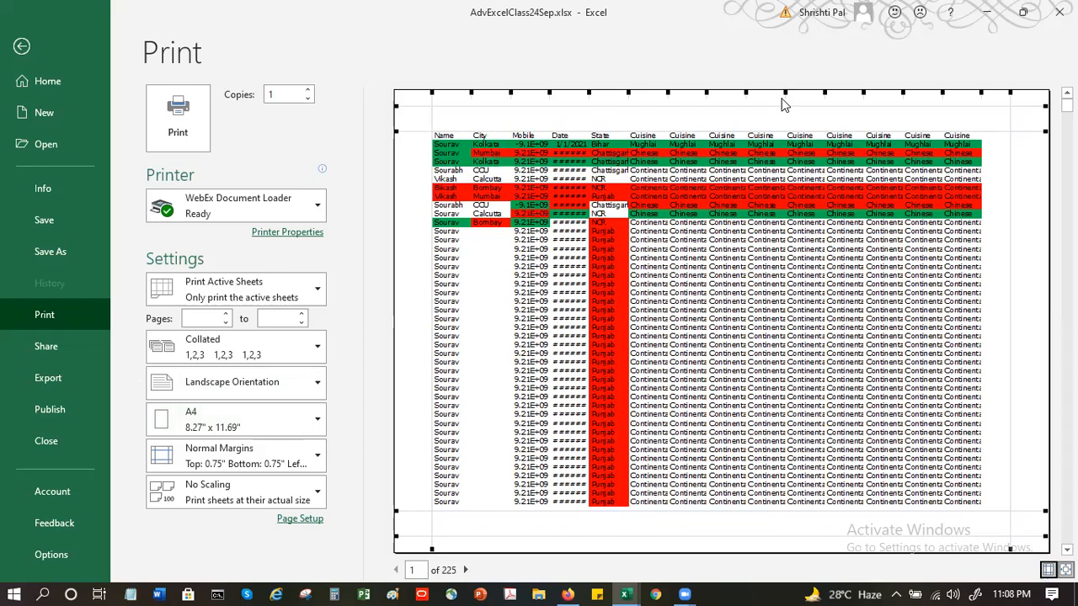
left_click_drag(589, 92, 599, 92)
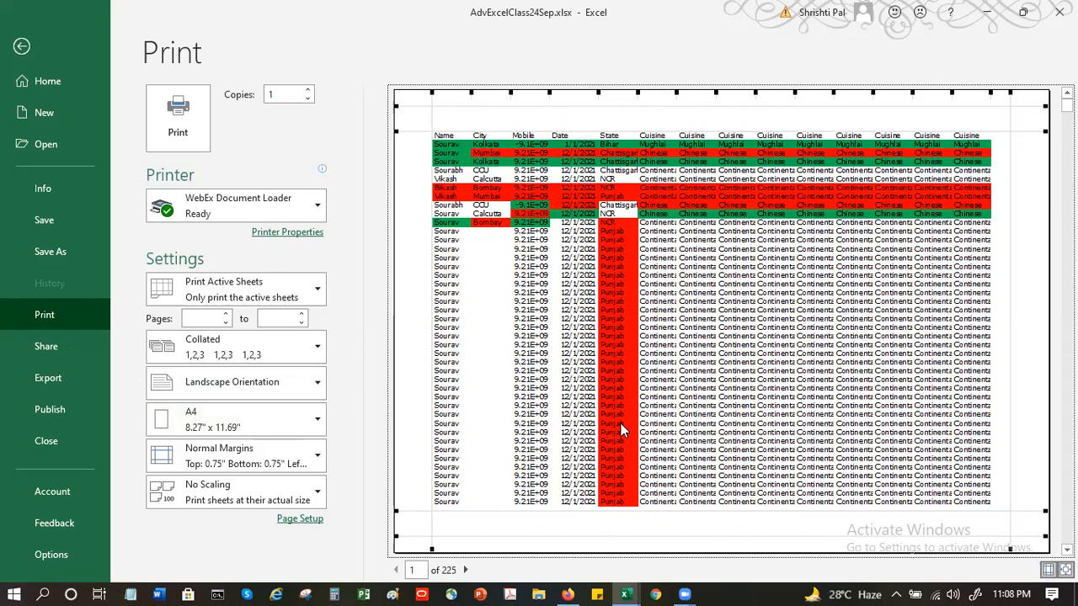
scroll(621, 424, "down", 6)
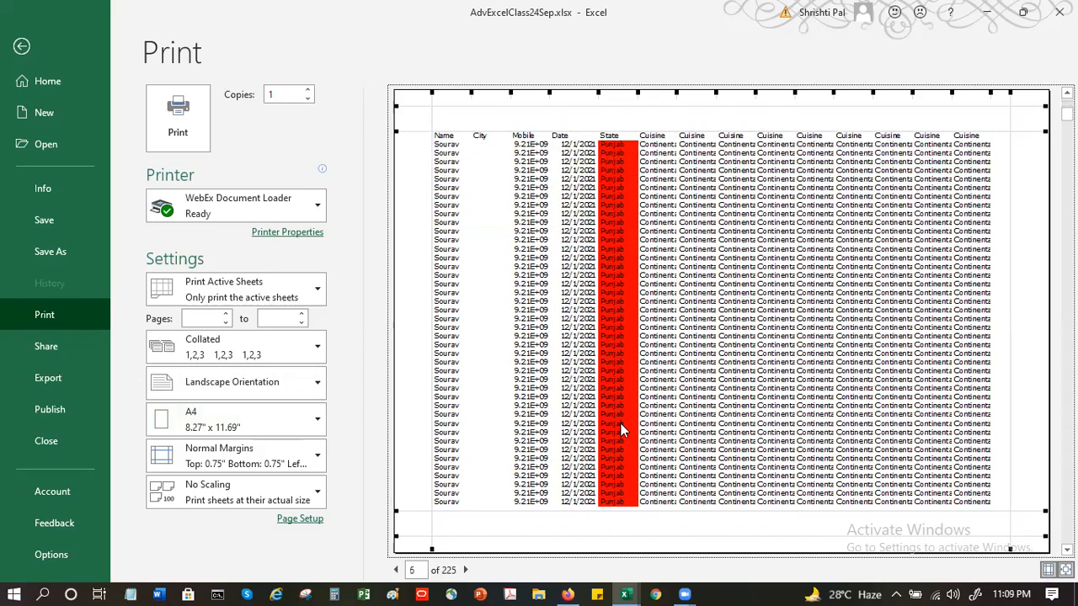
scroll(593, 309, "up", 1)
scroll(600, 181, "up", 1)
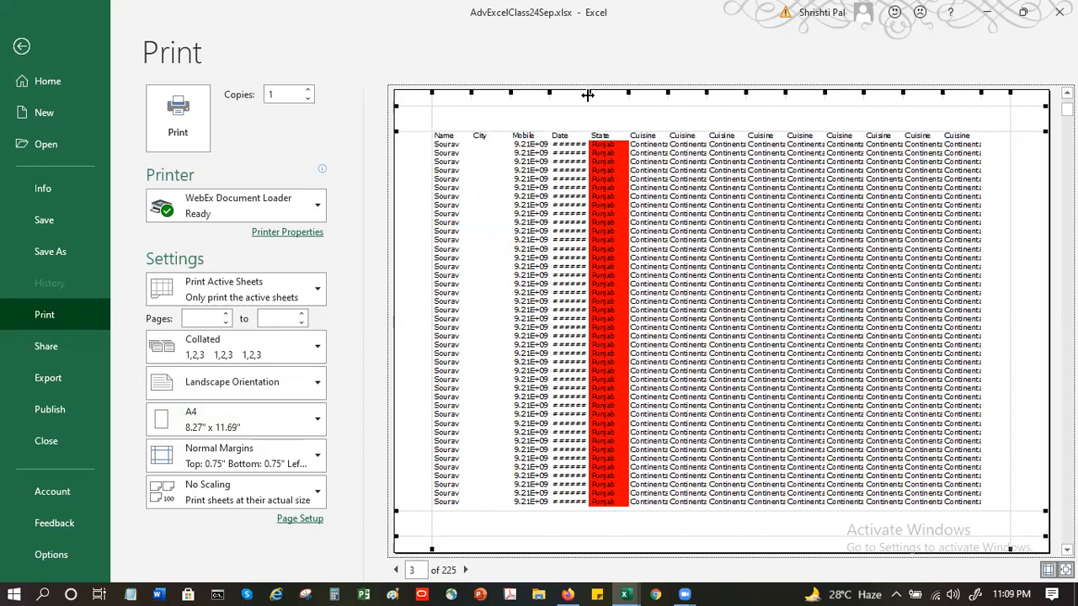
left_click_drag(587, 95, 593, 93)
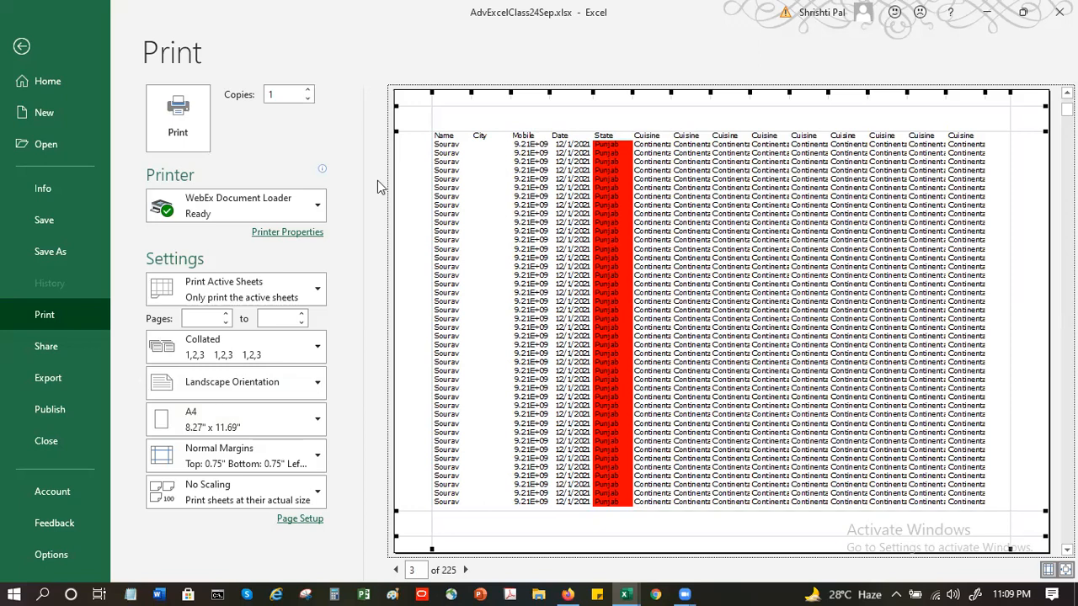
Narrow the left and right margins, reduce the bottom margin to 0.57" and the top to 0.44", and return to the worksheet.
left_click_drag(431, 93, 403, 94)
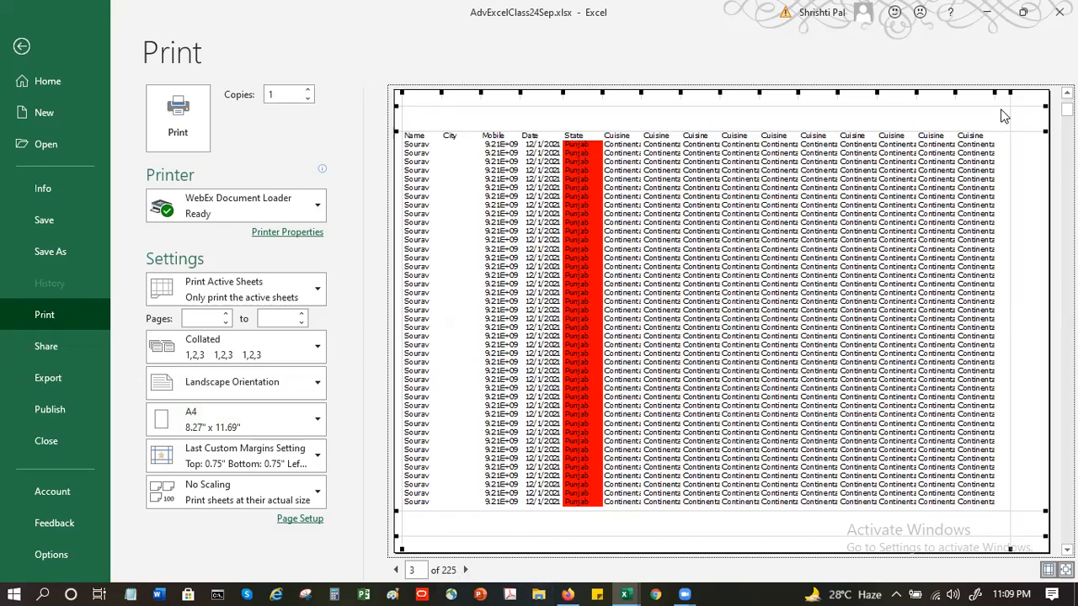
left_click_drag(1005, 90, 1044, 91)
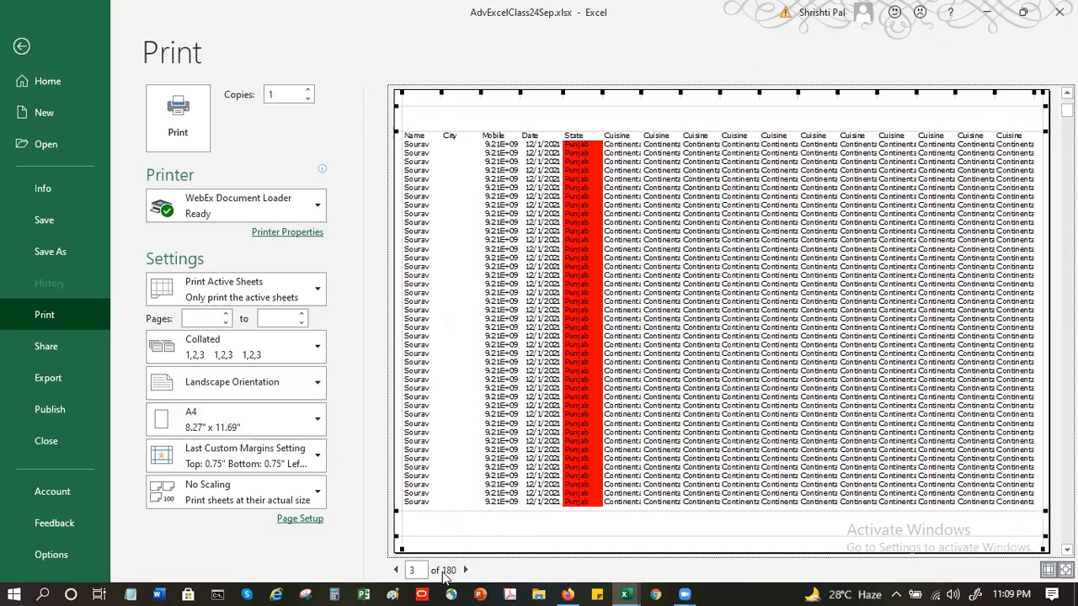
left_click_drag(440, 514, 444, 546)
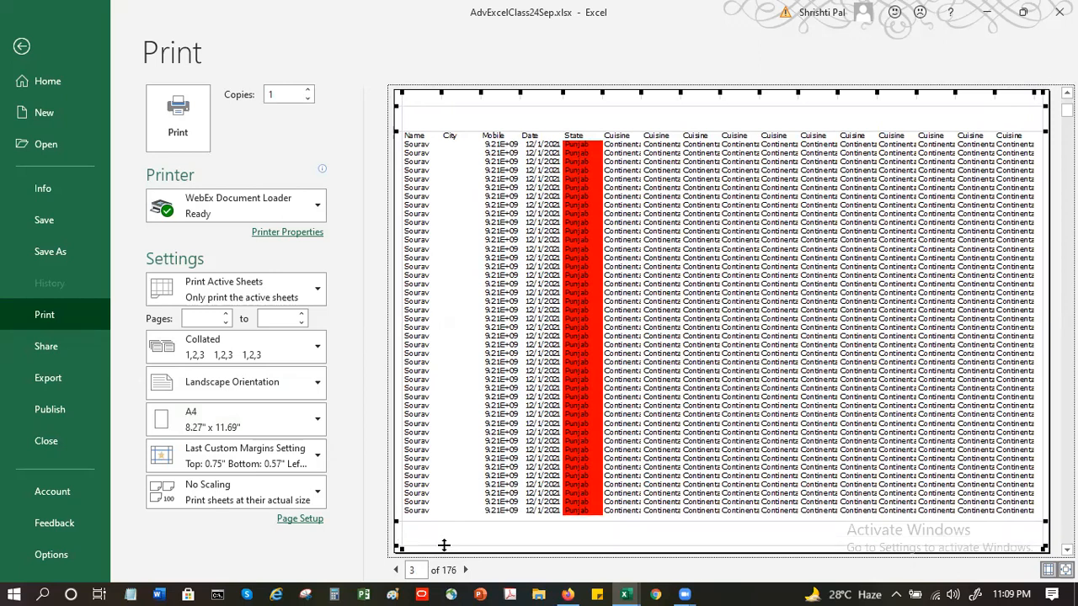
mouse_move(506, 106)
left_mouse_down()
mouse_move(505, 96)
mouse_move(491, 132)
mouse_move(490, 113)
left_mouse_up()
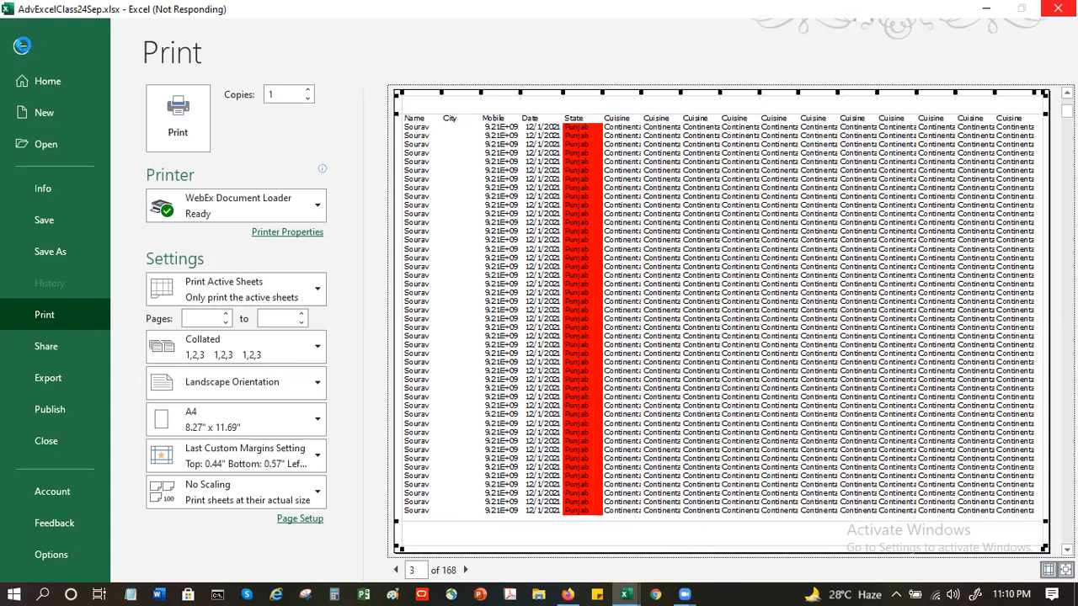
left_click(21, 46)
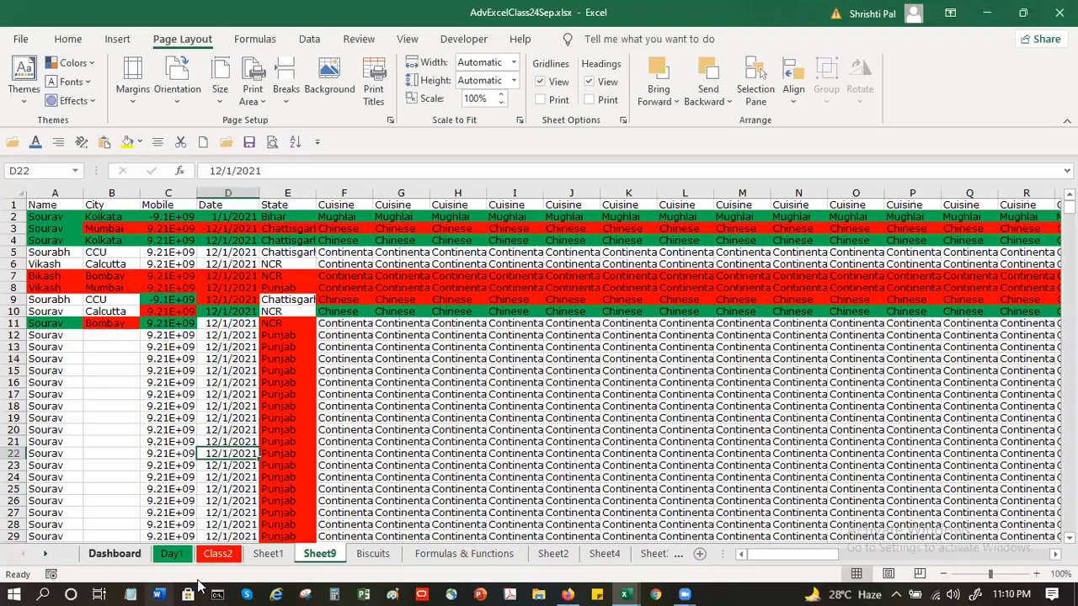
Preview the printout of the Biscuits pivot table sheet and check how its columns split across pages 1 and 2.
left_click(239, 359)
left_click(266, 555)
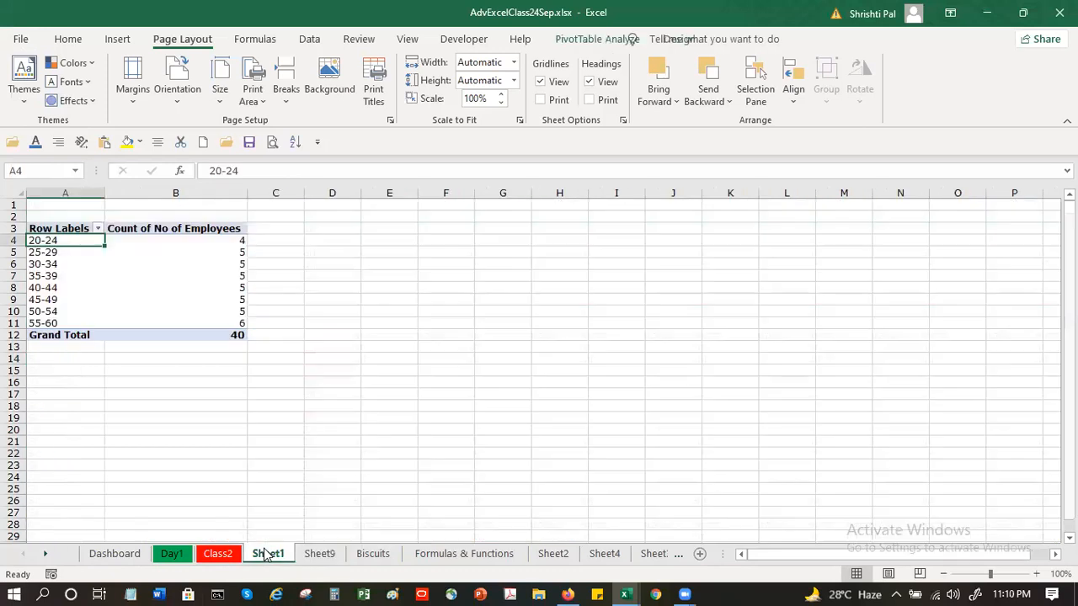
left_click(377, 556)
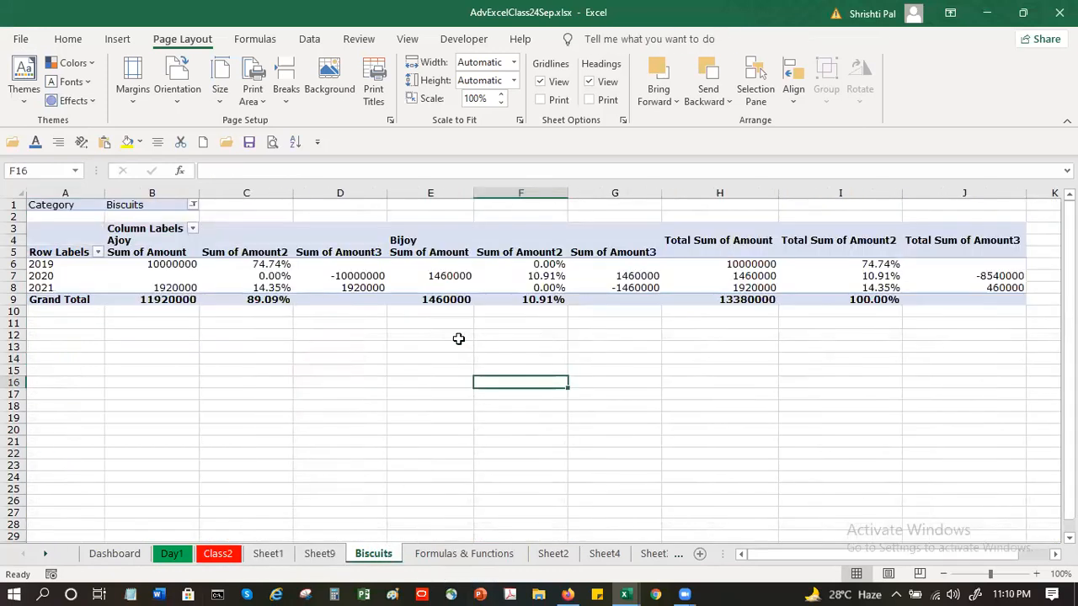
left_click(266, 265)
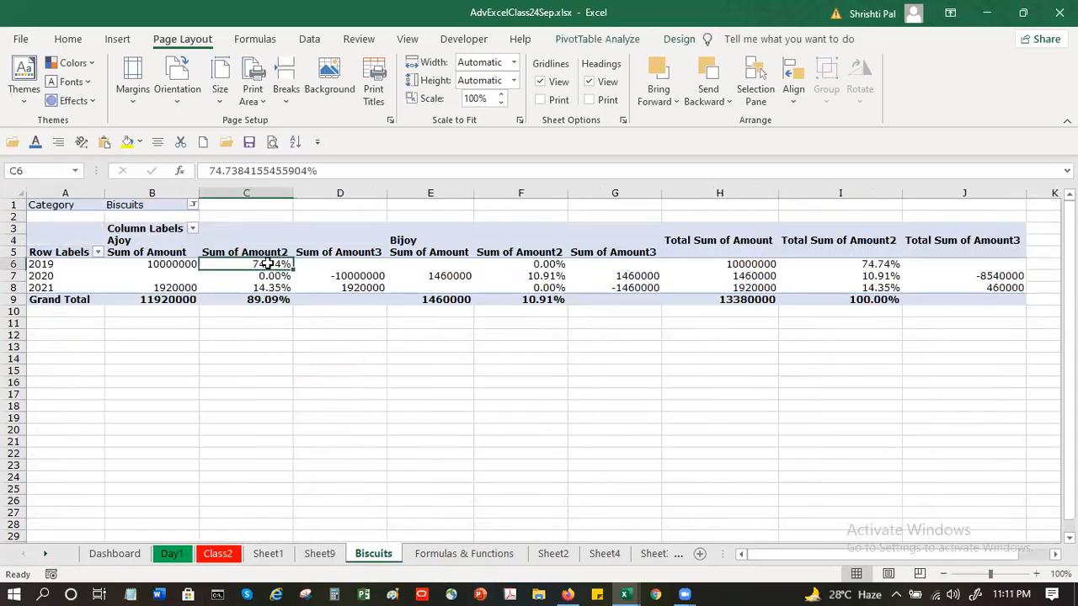
left_click(274, 141)
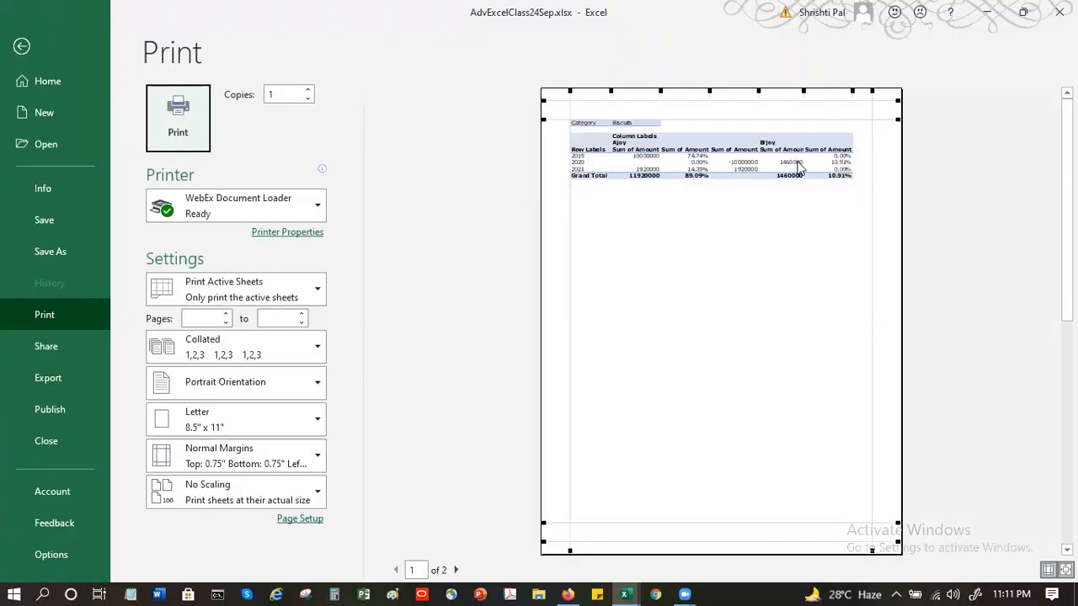
left_click(456, 571)
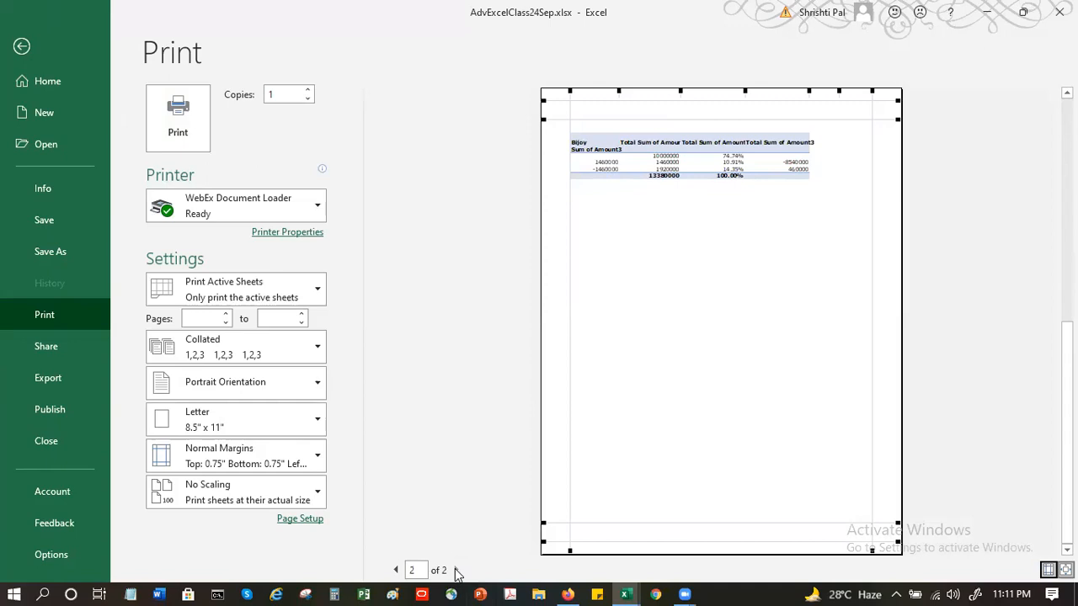
left_click(396, 570)
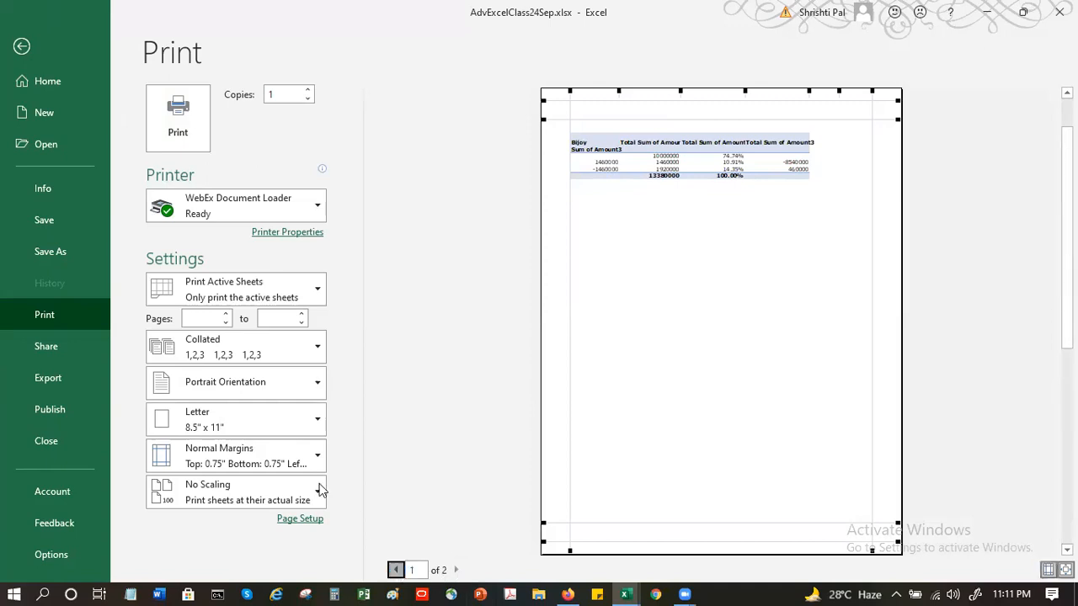
Set the Biscuits sheet to landscape orientation, check page 2, and narrow the left and right margins almost to the paper edges.
left_click(266, 371)
left_click(252, 459)
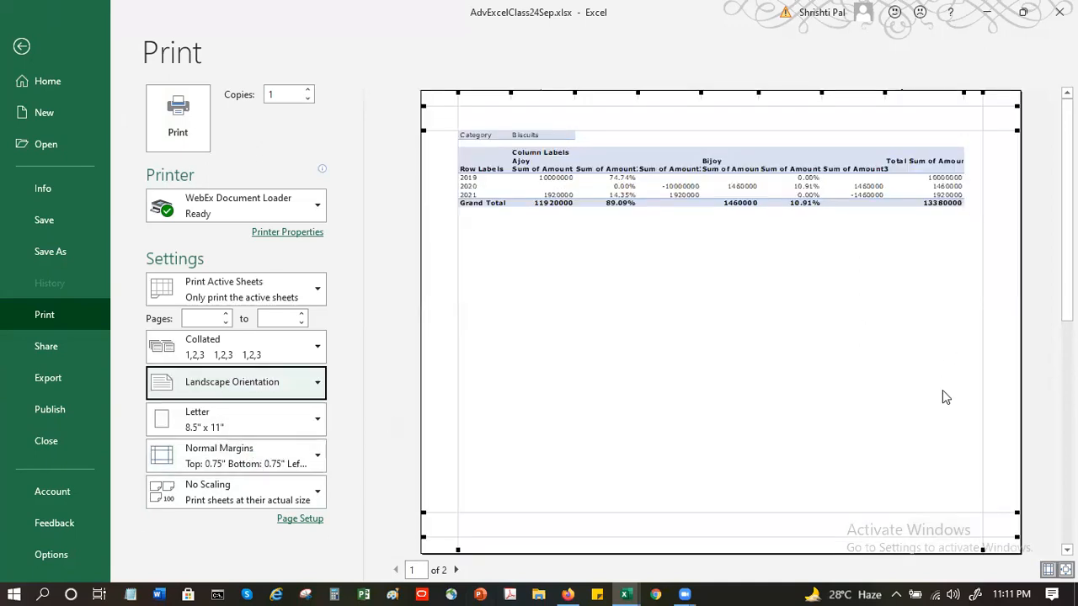
left_click(456, 572)
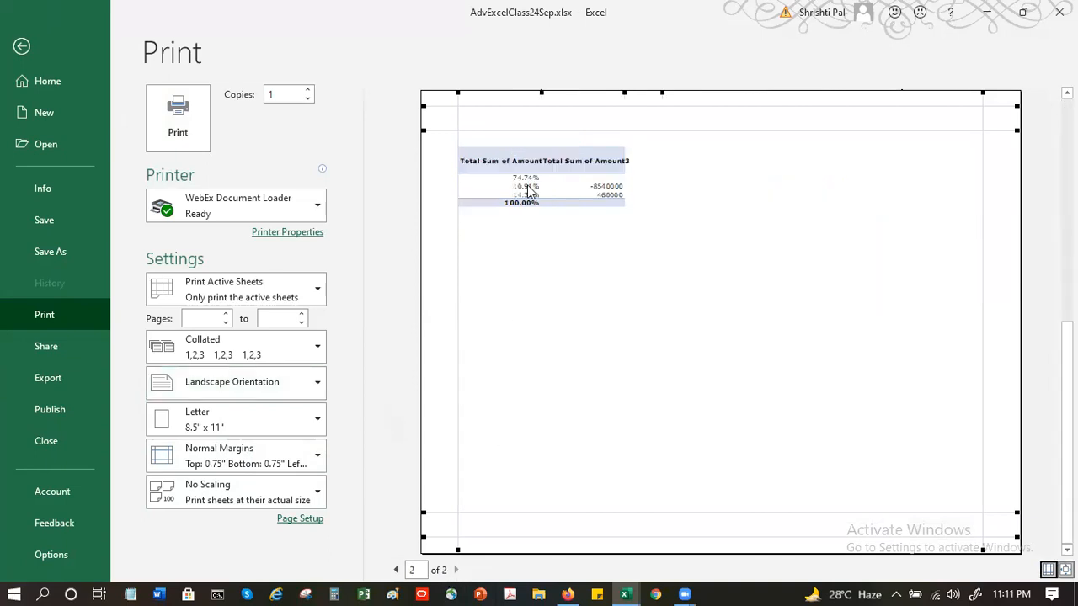
left_click(396, 570)
left_click_drag(458, 93, 429, 93)
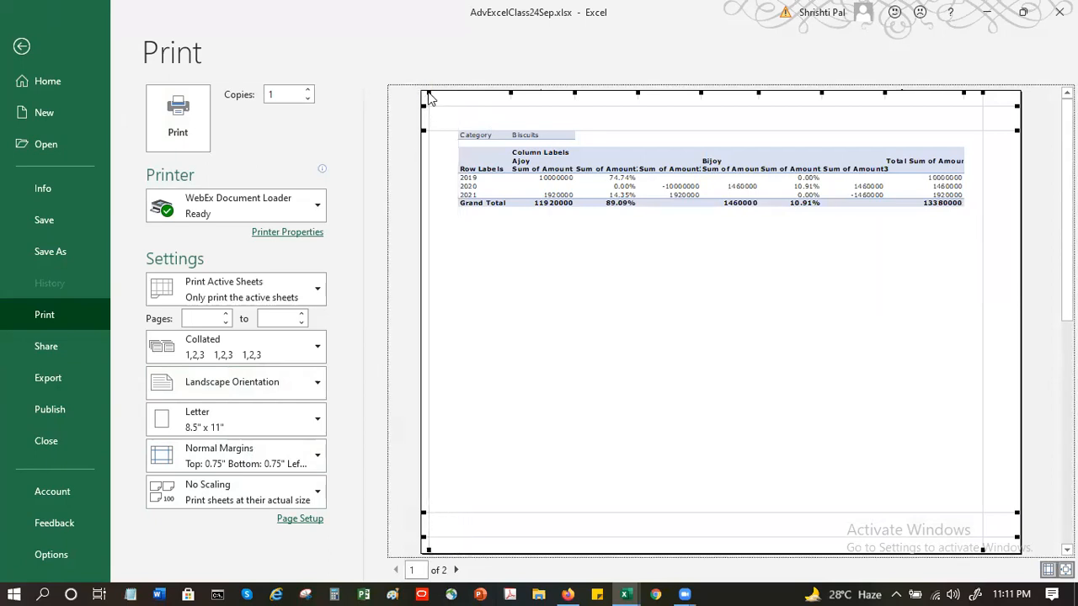
left_click_drag(983, 93, 1013, 95)
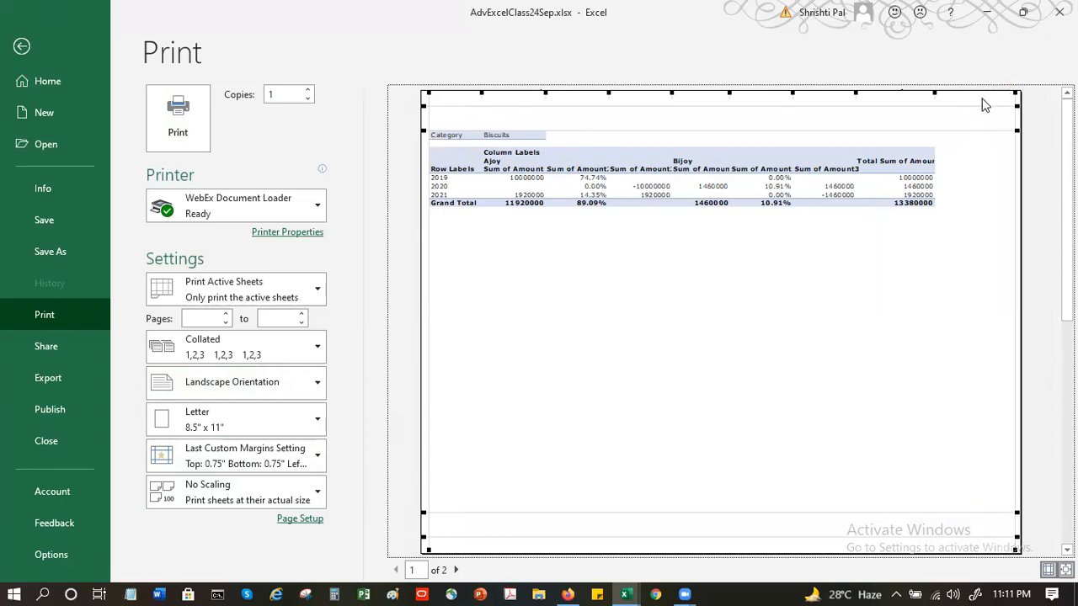
Narrow pivot table columns H, F, G, B, D, I and J in the preview and move the right margin closer to the paper edge.
mouse_move(937, 91)
left_mouse_down()
mouse_move(992, 91)
mouse_move(927, 91)
left_mouse_up()
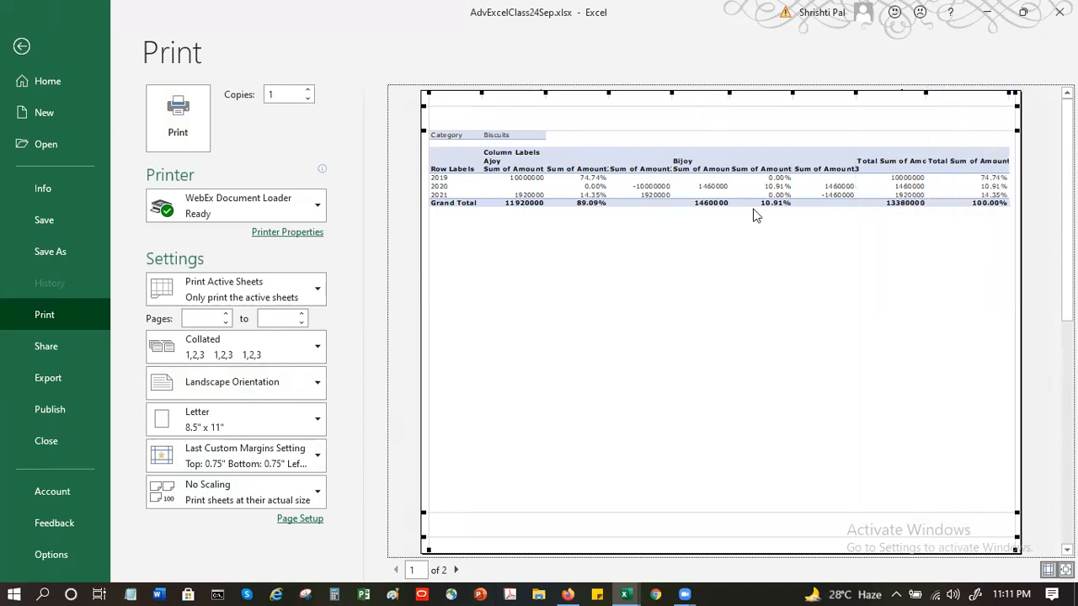
left_click_drag(793, 91, 783, 91)
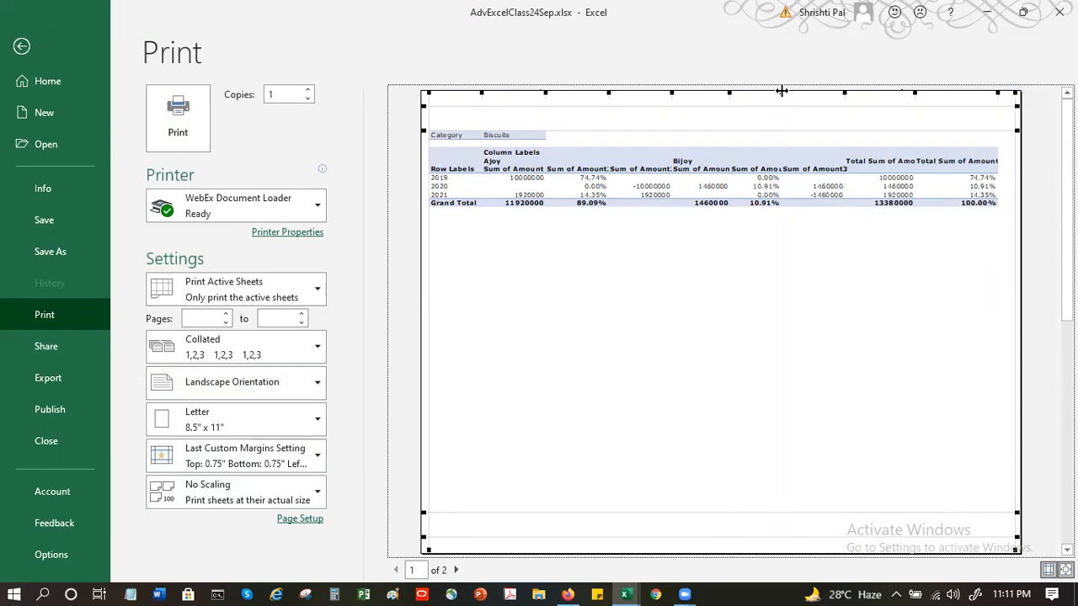
left_click_drag(845, 91, 833, 90)
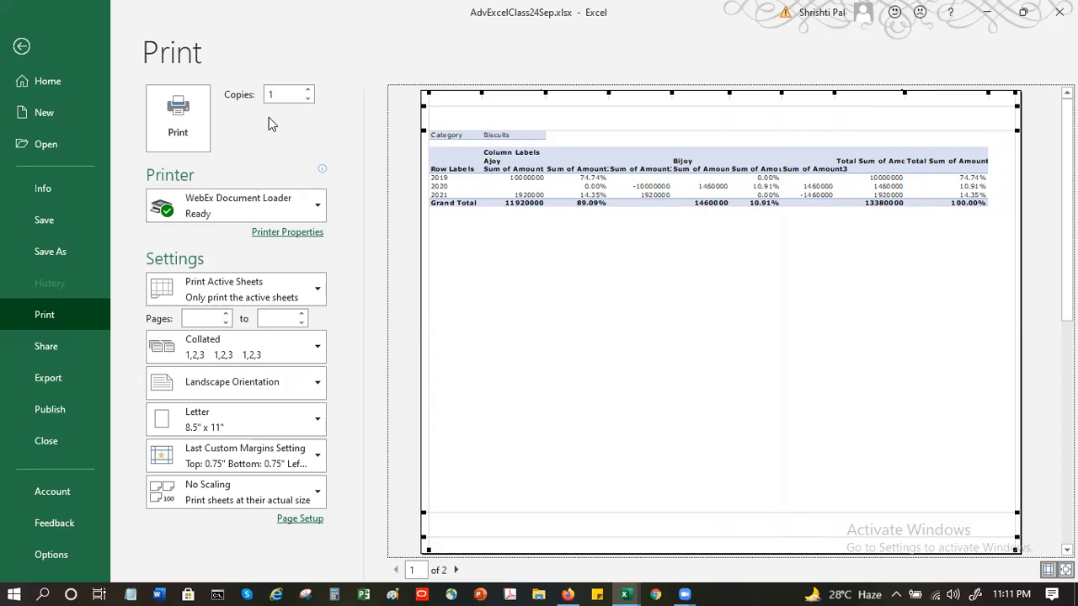
left_click_drag(546, 93, 537, 91)
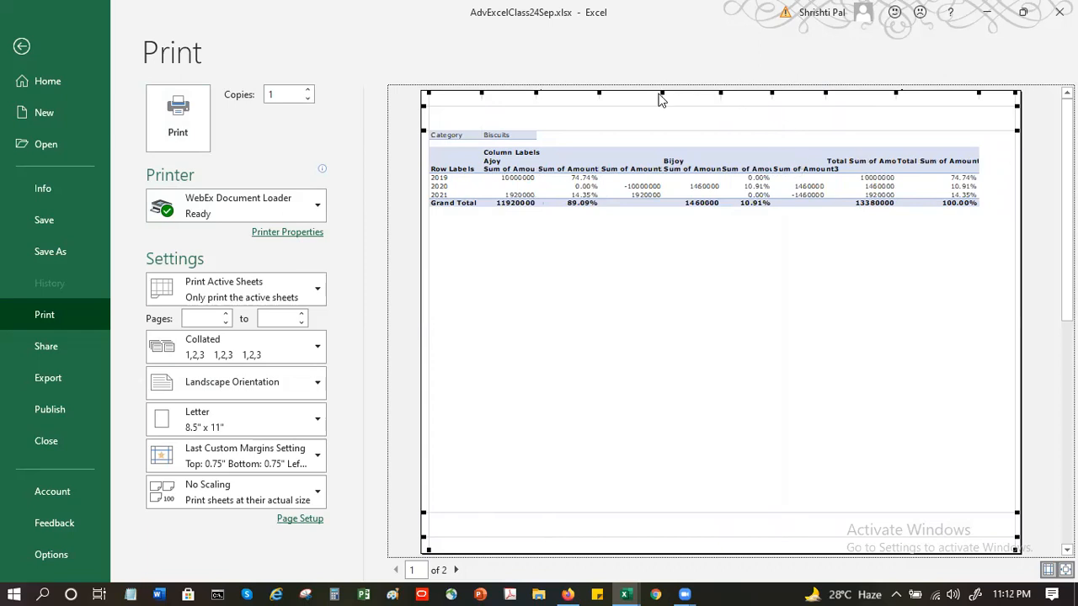
left_click_drag(662, 93, 646, 95)
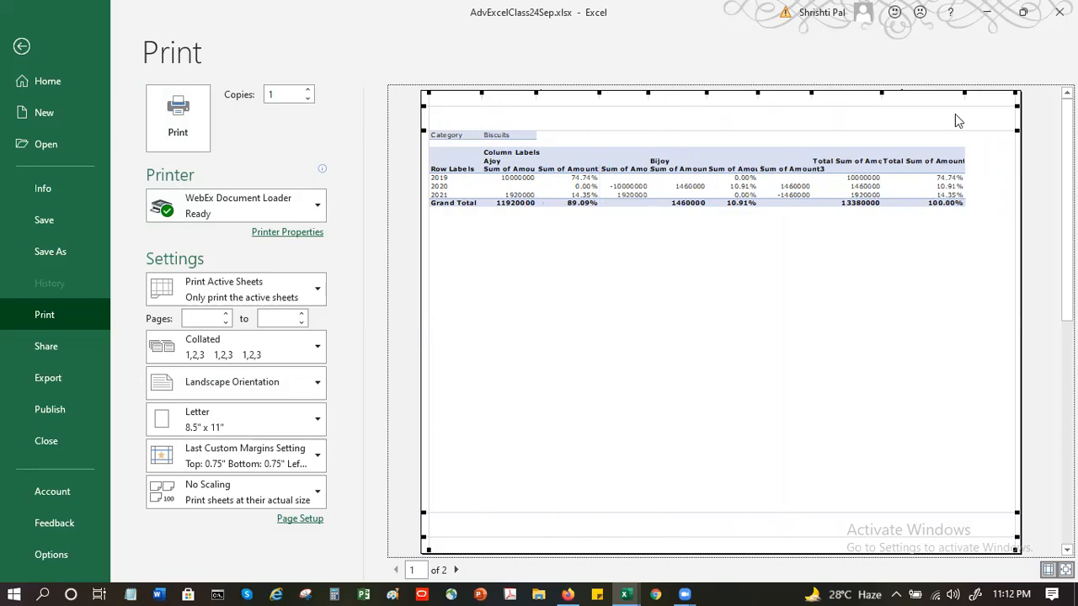
left_click_drag(964, 93, 917, 93)
mouse_move(1016, 93)
left_mouse_down()
mouse_move(980, 98)
mouse_move(1017, 98)
left_mouse_up()
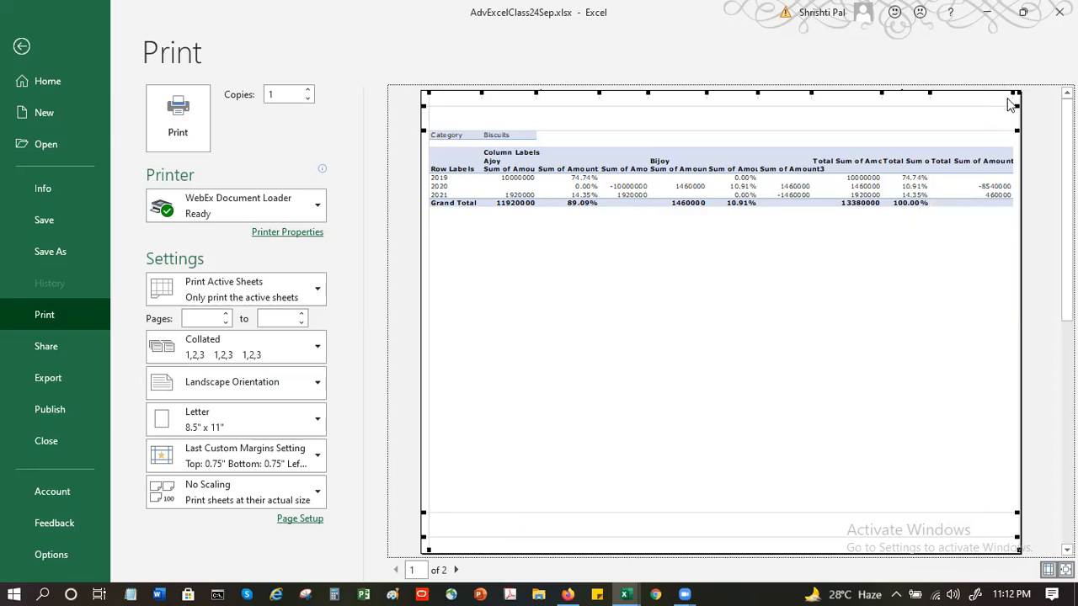
left_click_drag(1008, 91, 1000, 90)
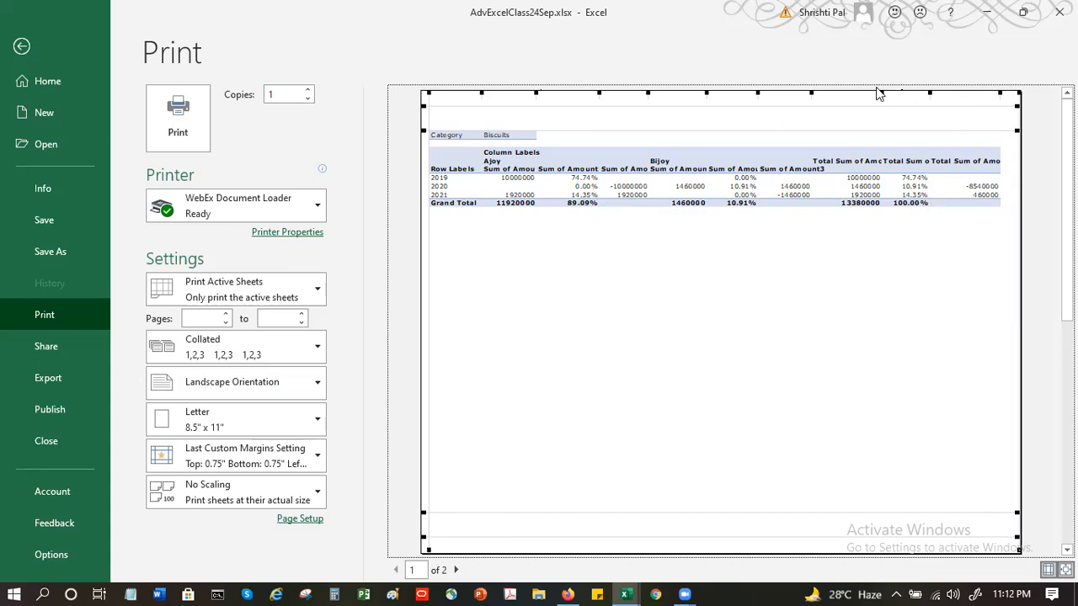
Check page 2 of the preview, narrow columns E and G until the pivot table fits on one page, and return to the worksheet.
left_click(456, 570)
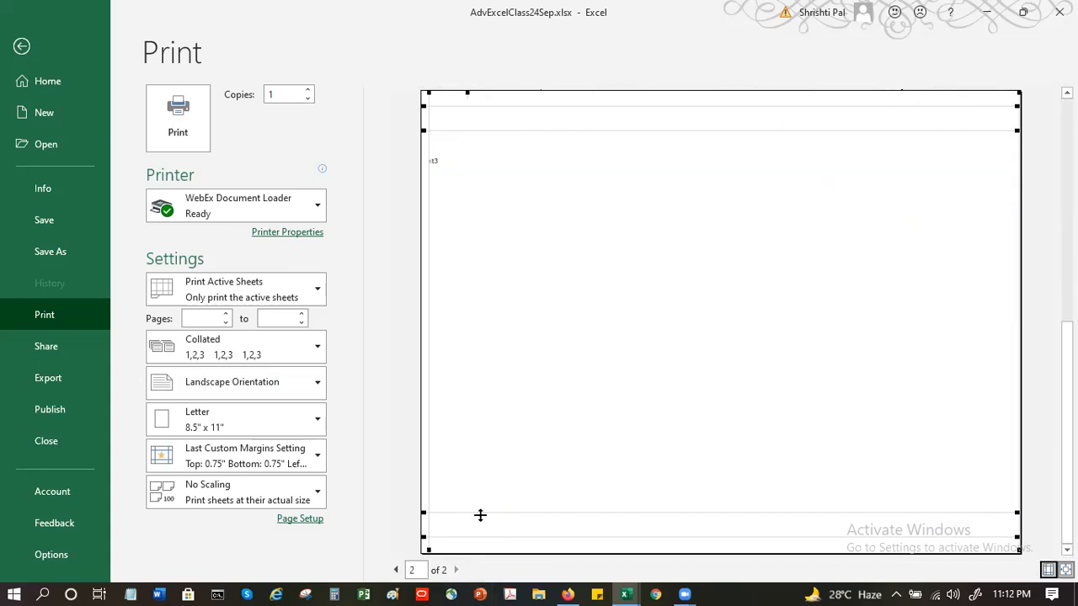
left_click(396, 570)
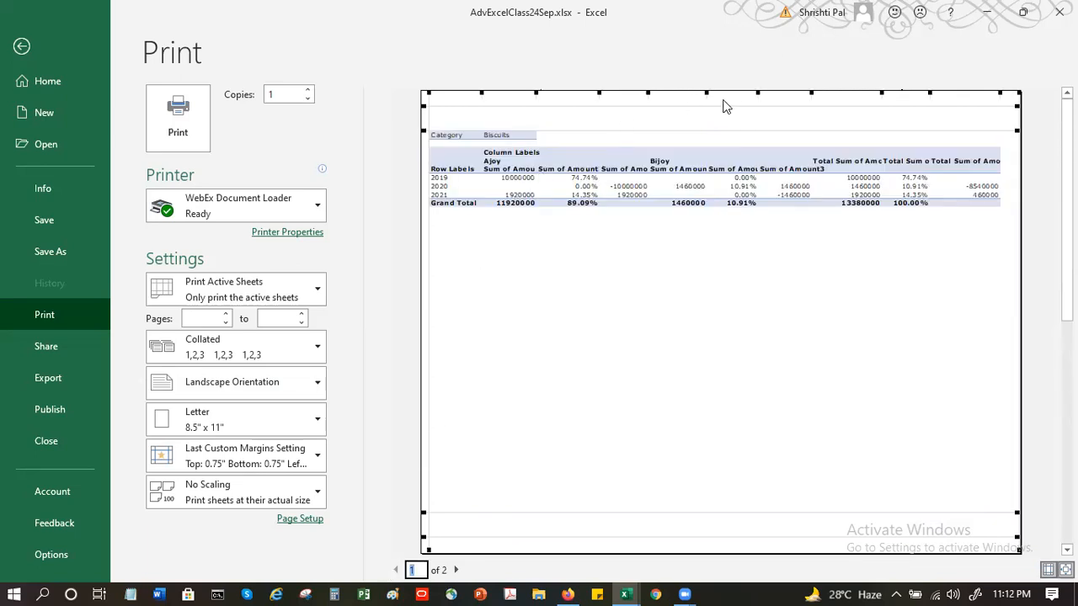
left_click_drag(707, 93, 691, 90)
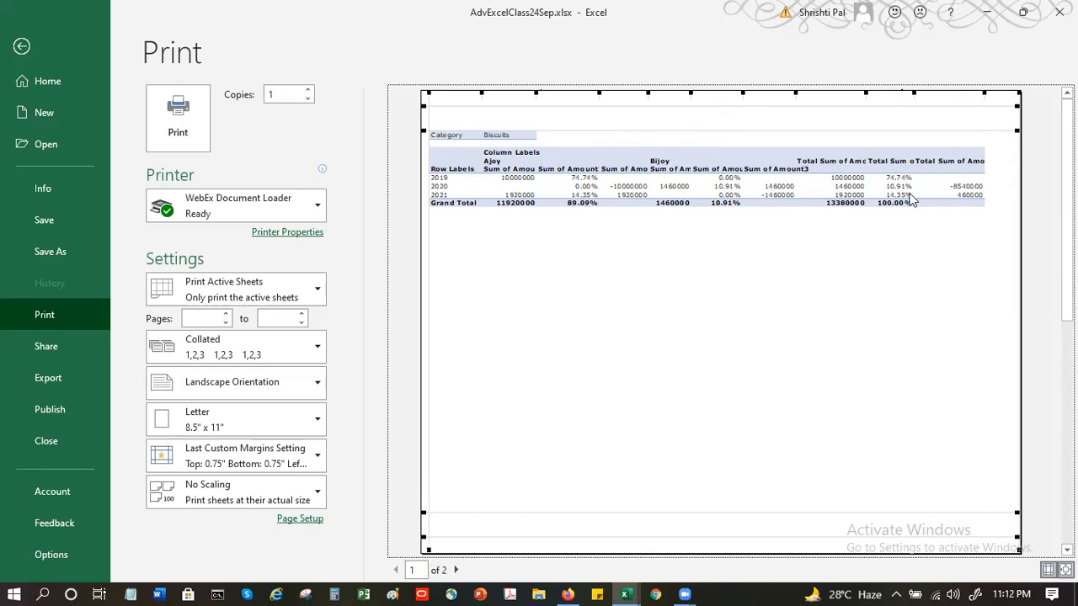
left_click_drag(792, 94, 787, 92)
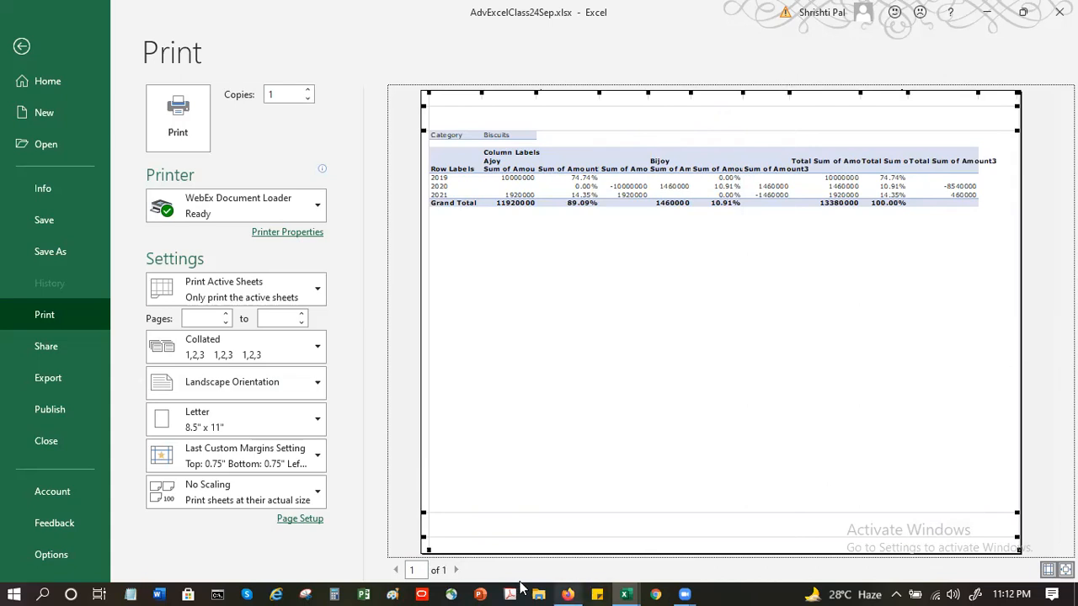
left_click(36, 43)
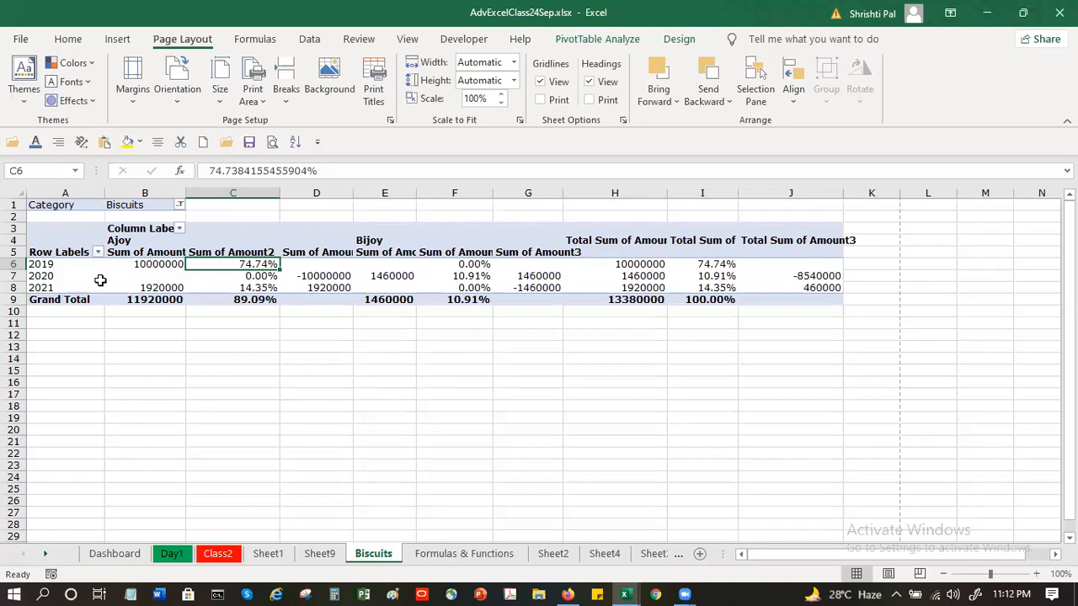
Scale the Biscuits sheet's printout to fit 1 page wide by 1 page tall.
left_click(101, 281)
left_click(391, 120)
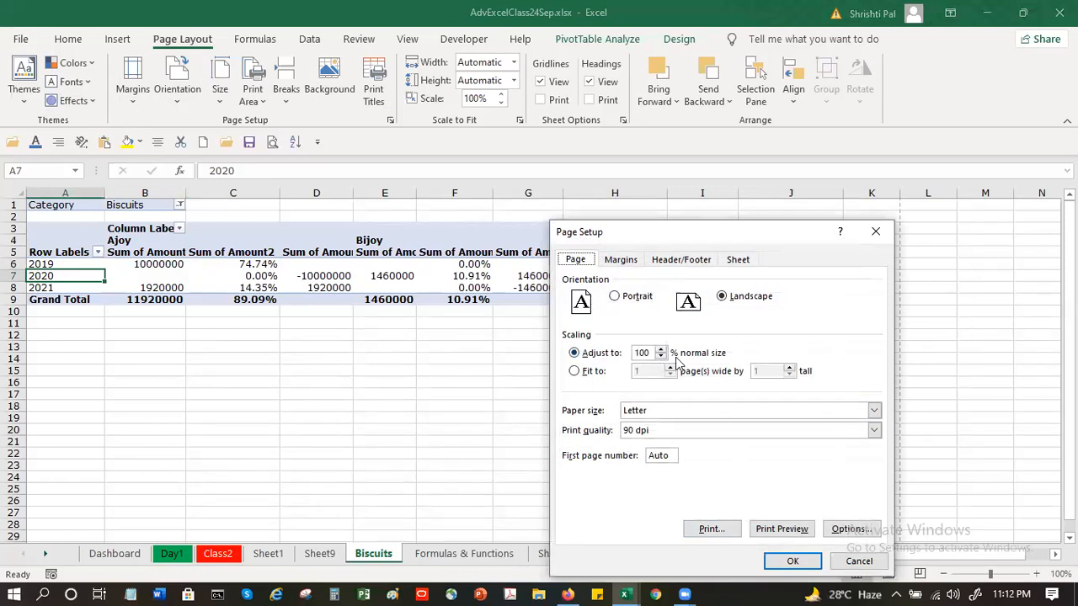
left_click(587, 374)
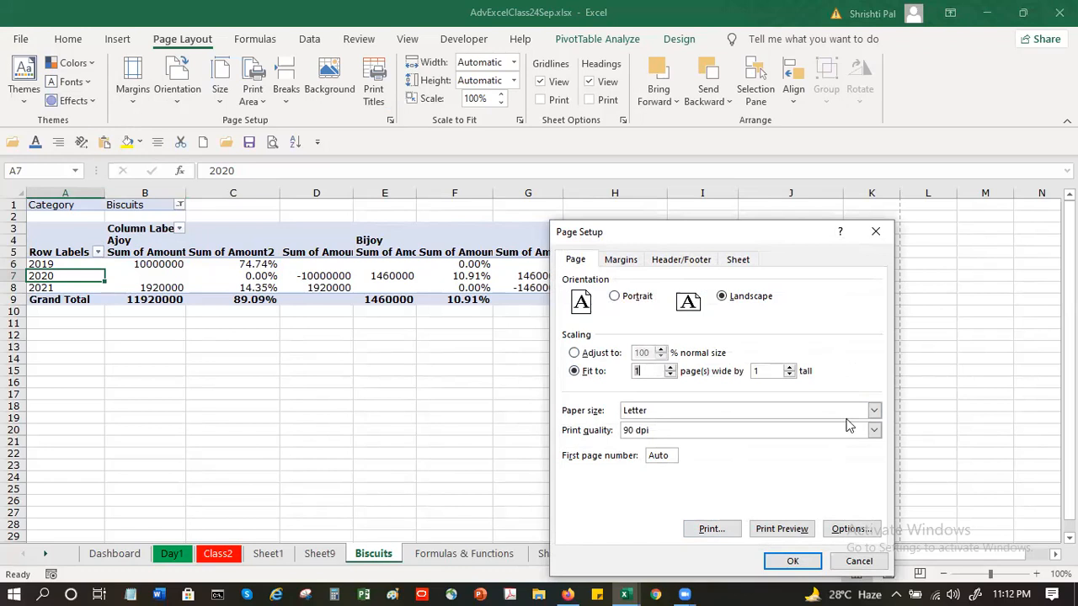
left_click(813, 562)
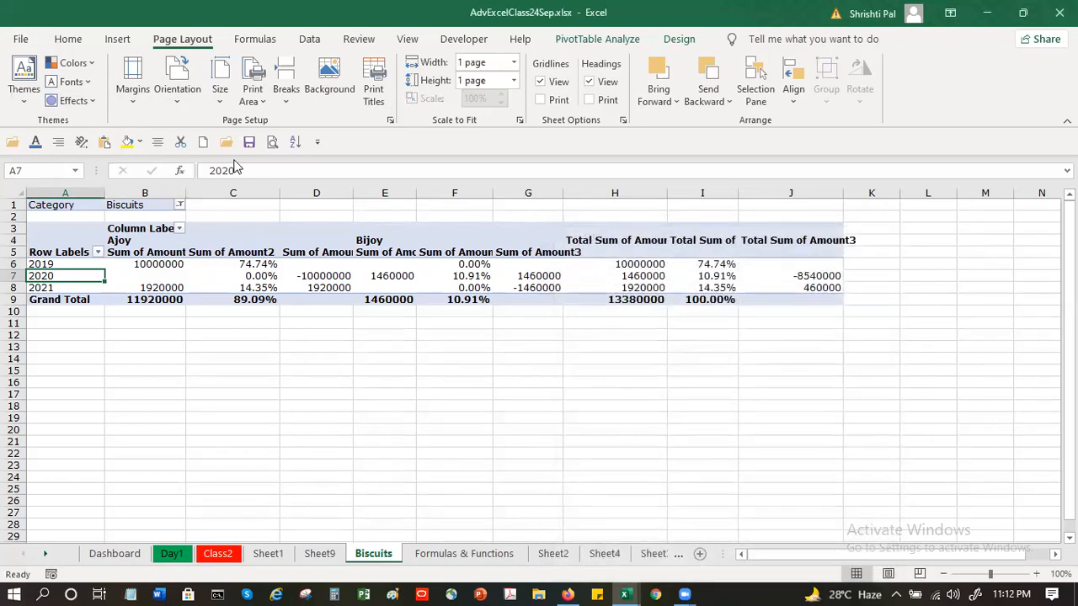
Check the Biscuits sheet's print preview, return to the workbook and open the Cake sheet with cell B6 selected.
left_click(275, 141)
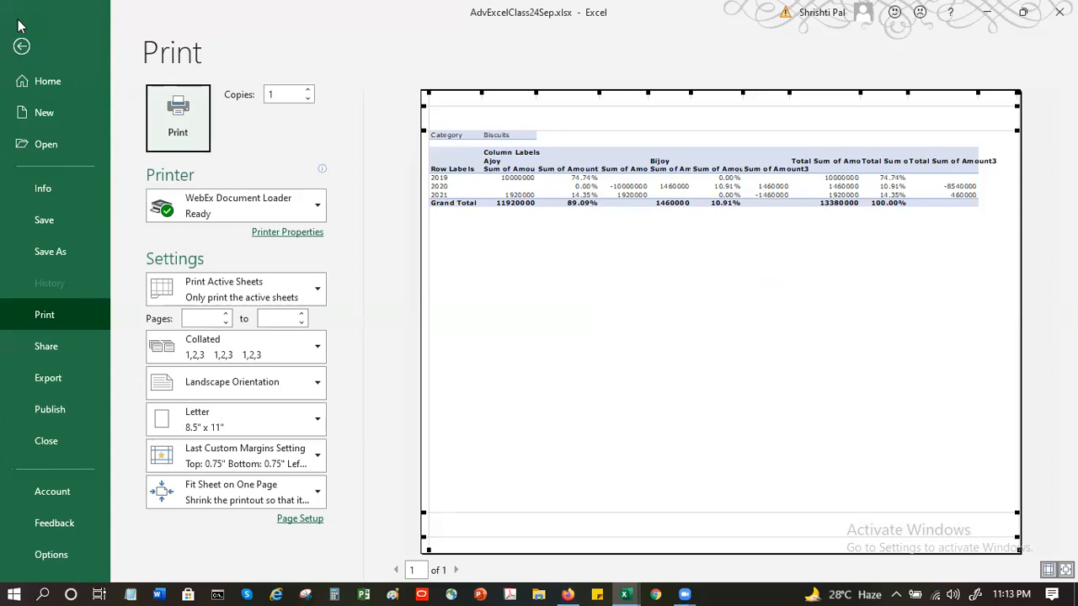
left_click(21, 45)
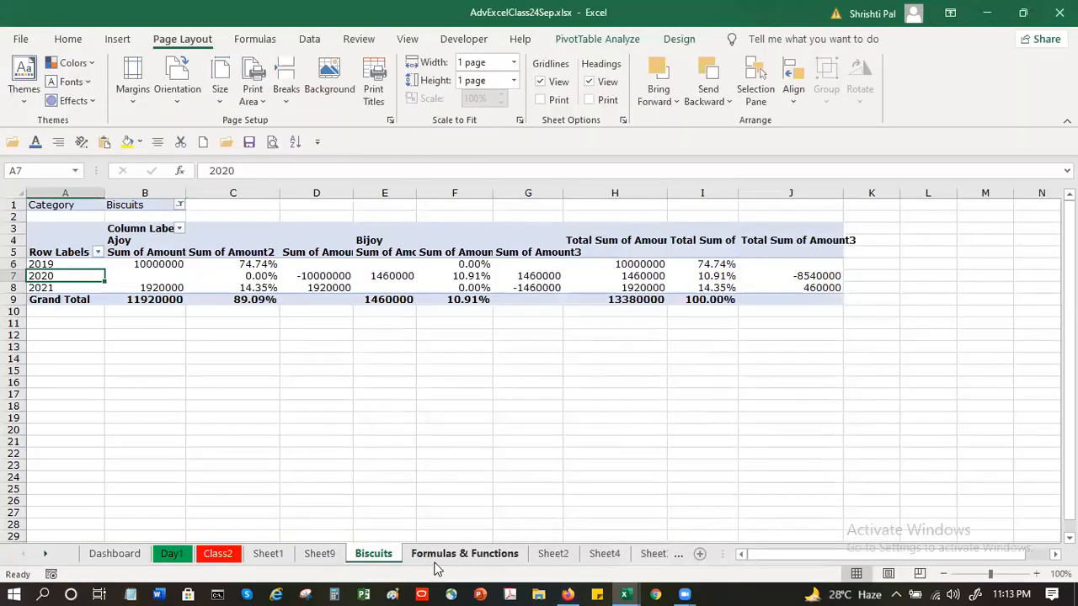
left_click(437, 559)
left_click(570, 555)
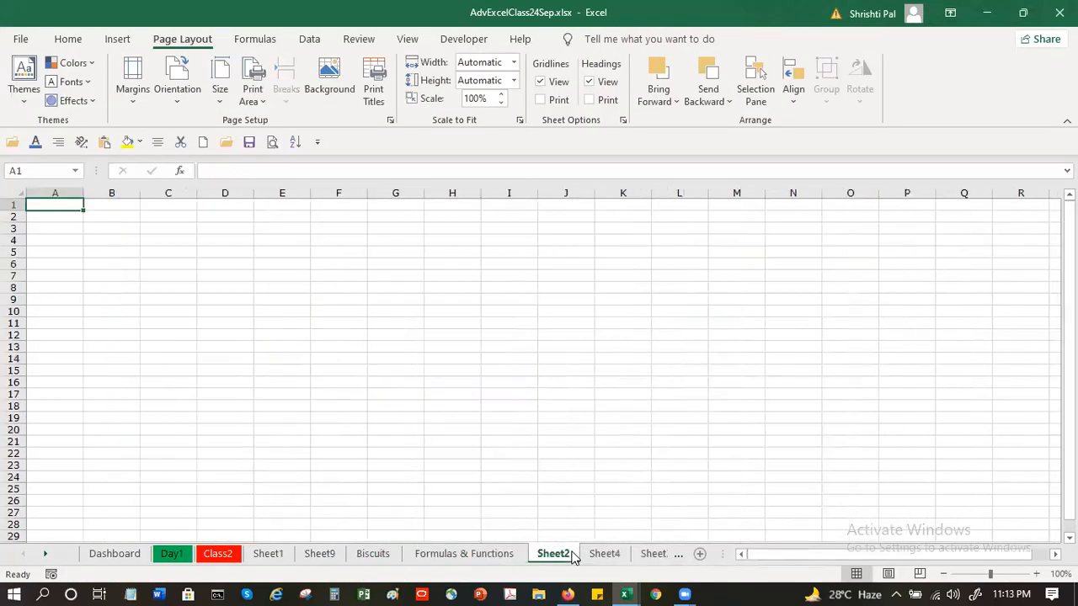
left_click(322, 556)
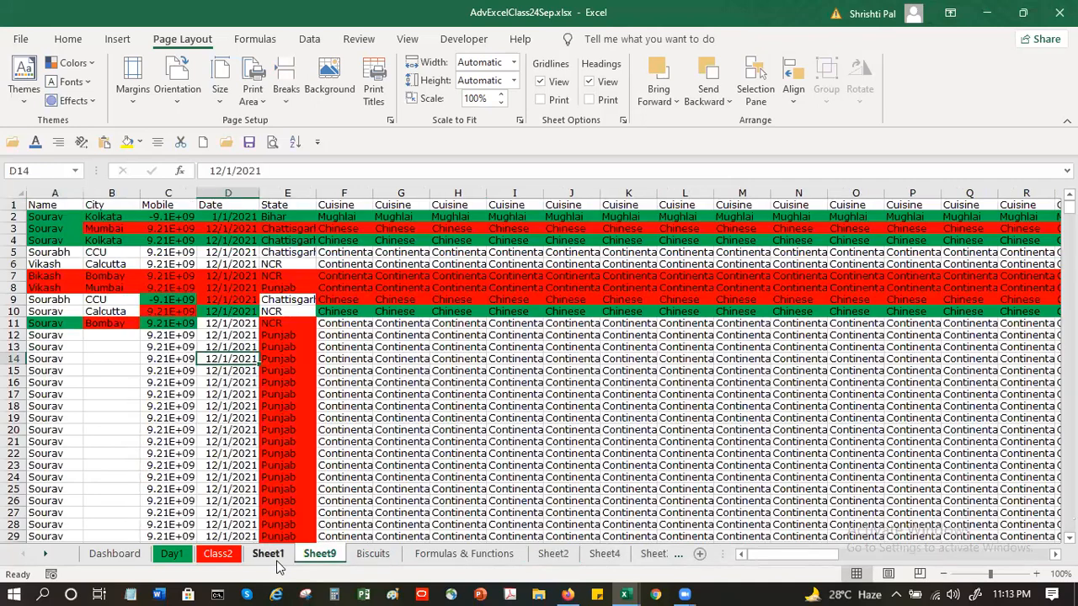
left_click(272, 559)
left_click(379, 559)
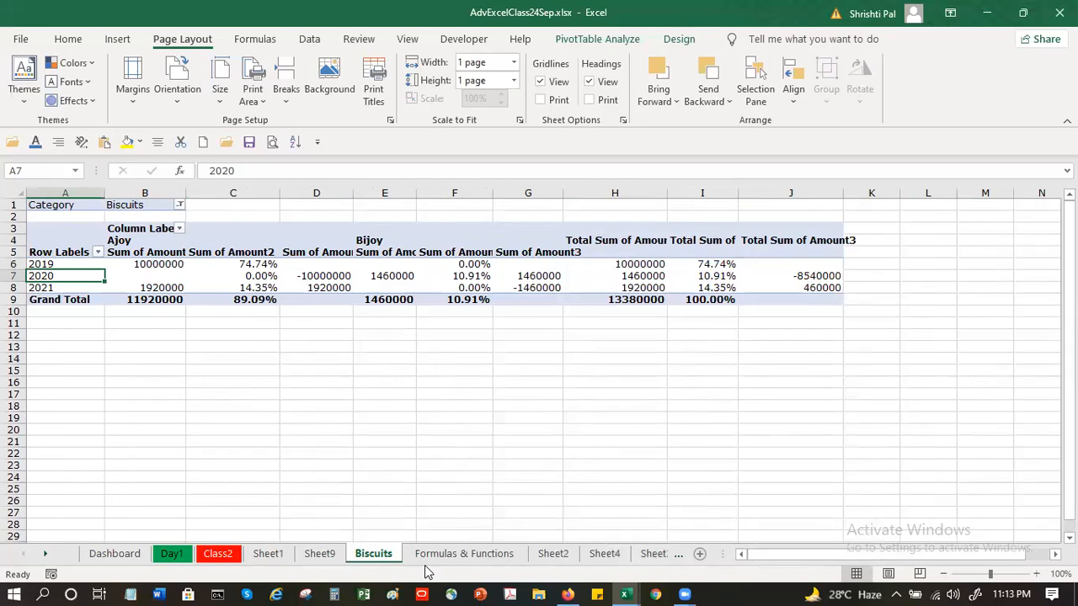
left_click(678, 554)
left_click(638, 557)
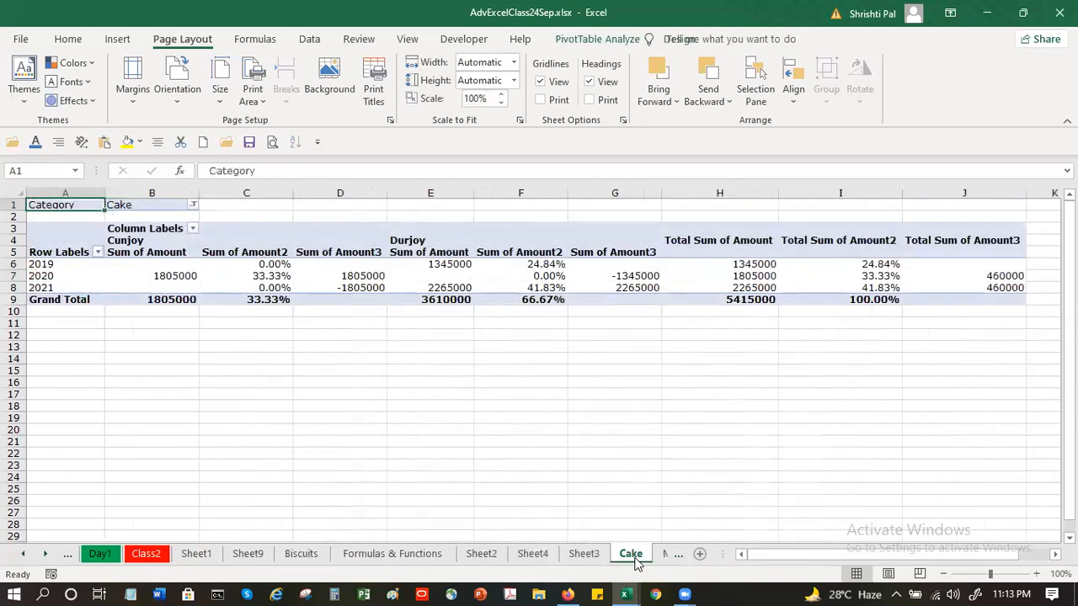
left_click(150, 263)
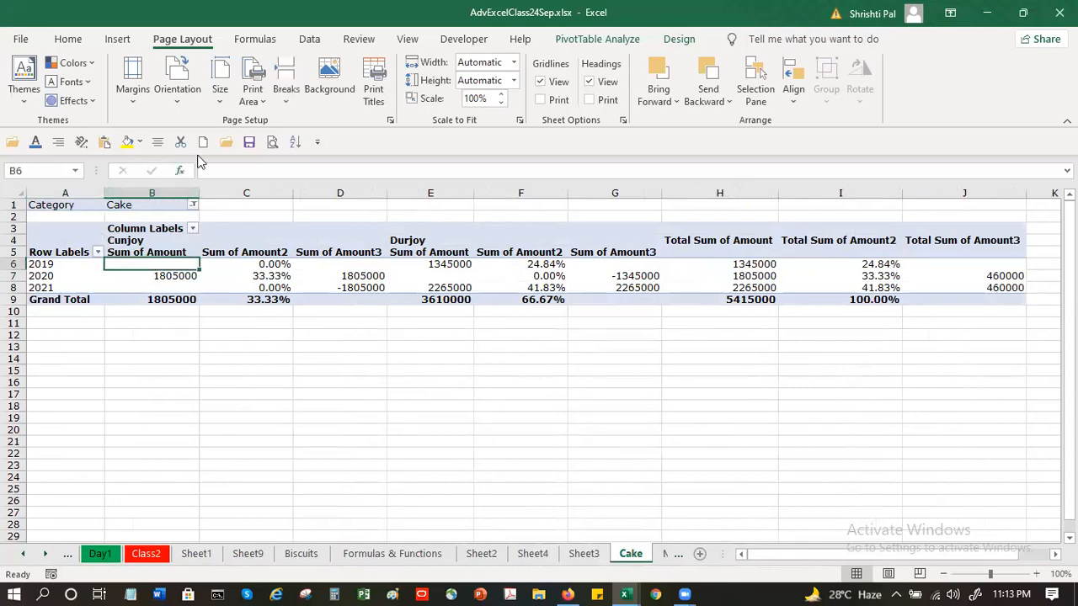
Preview the Cake sheet's printout and set its scaling to Fit Sheet on One Page.
left_click(272, 141)
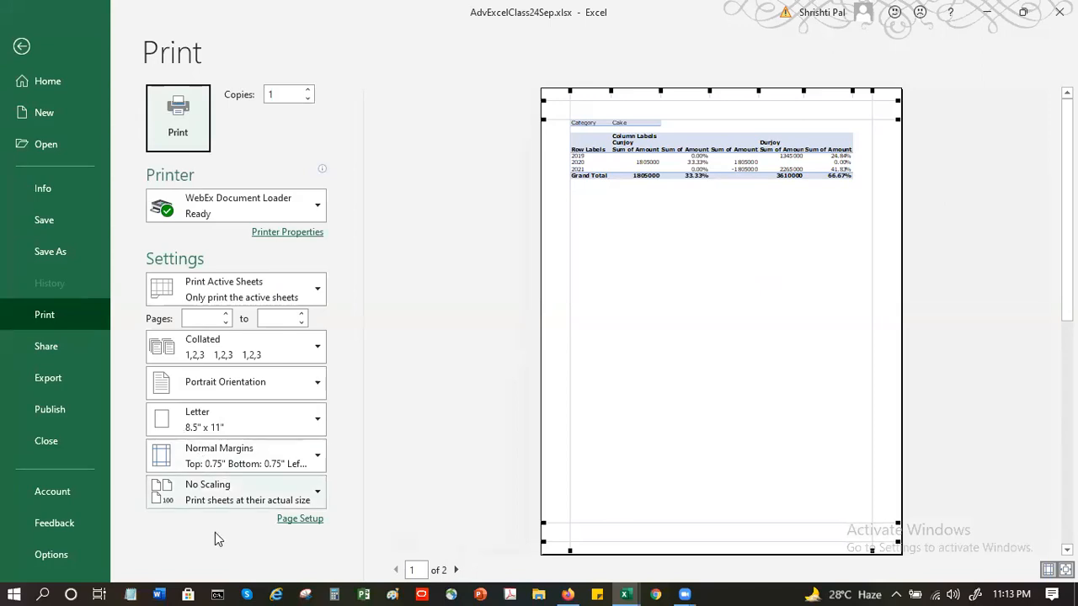
left_click(263, 489)
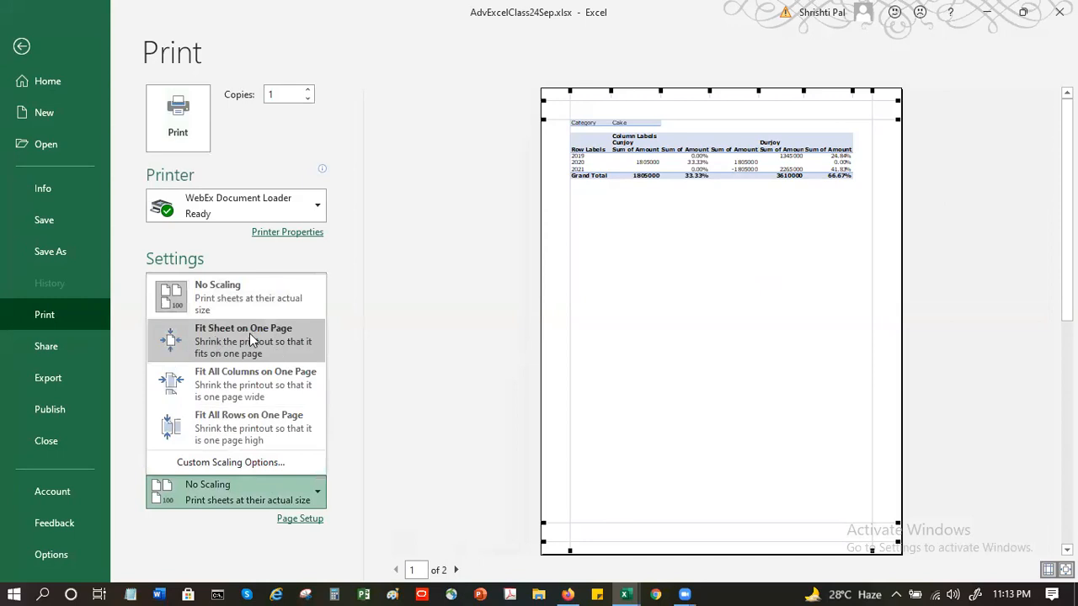
left_click(251, 340)
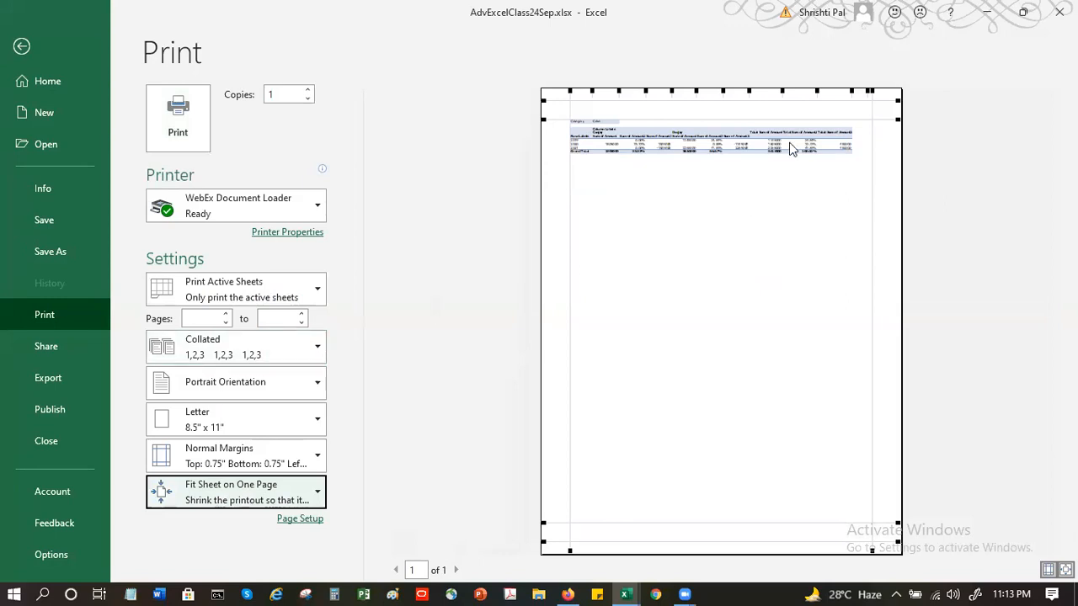
Set the Cake sheet's printout to landscape orientation with Narrow margins and return to the worksheet.
left_click(279, 384)
left_click(256, 467)
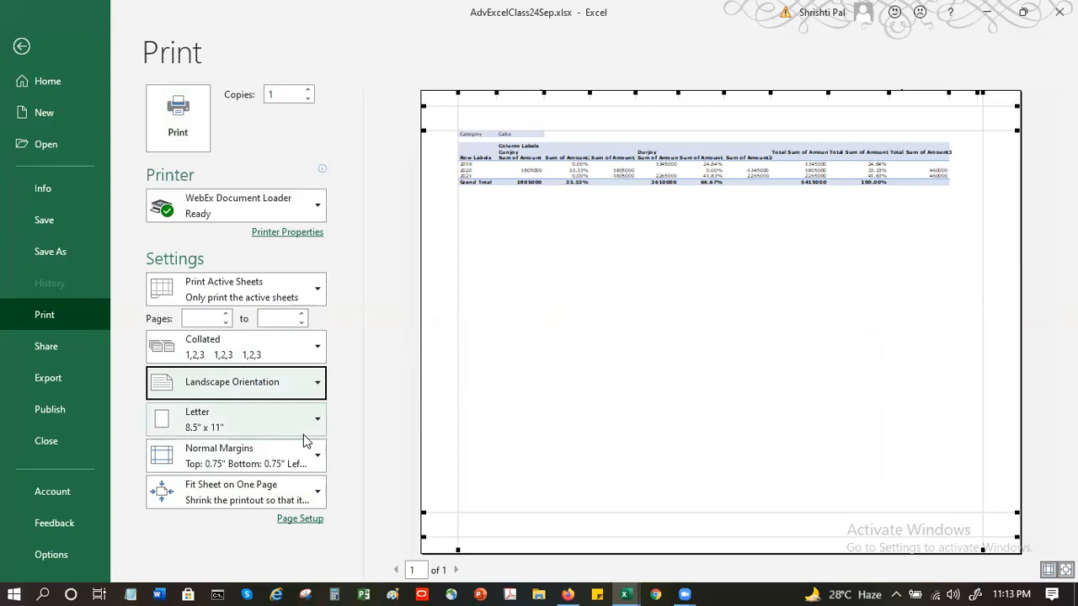
left_click(295, 459)
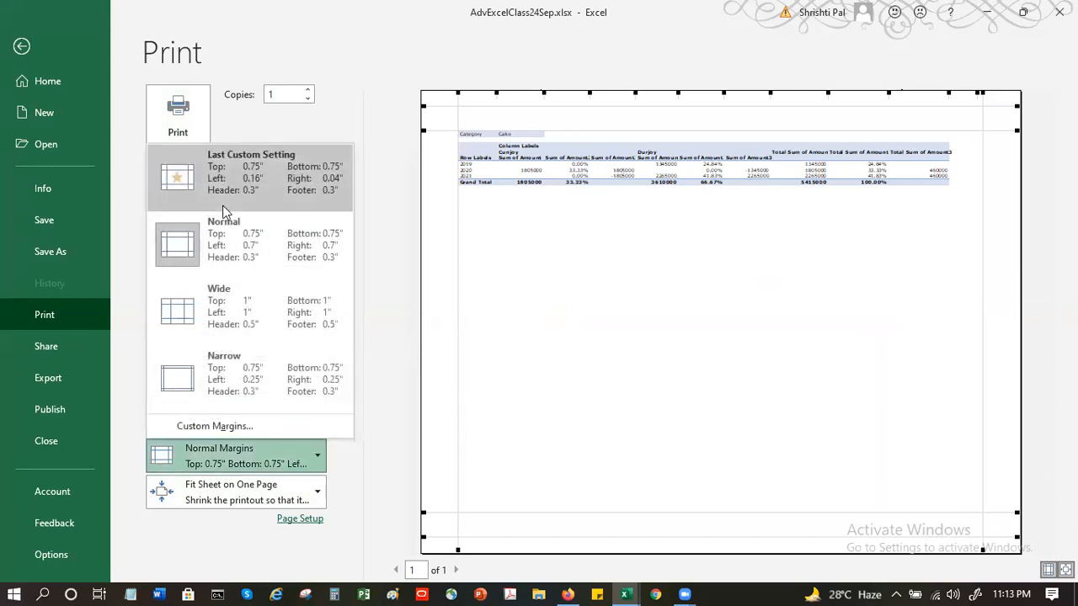
left_click(228, 357)
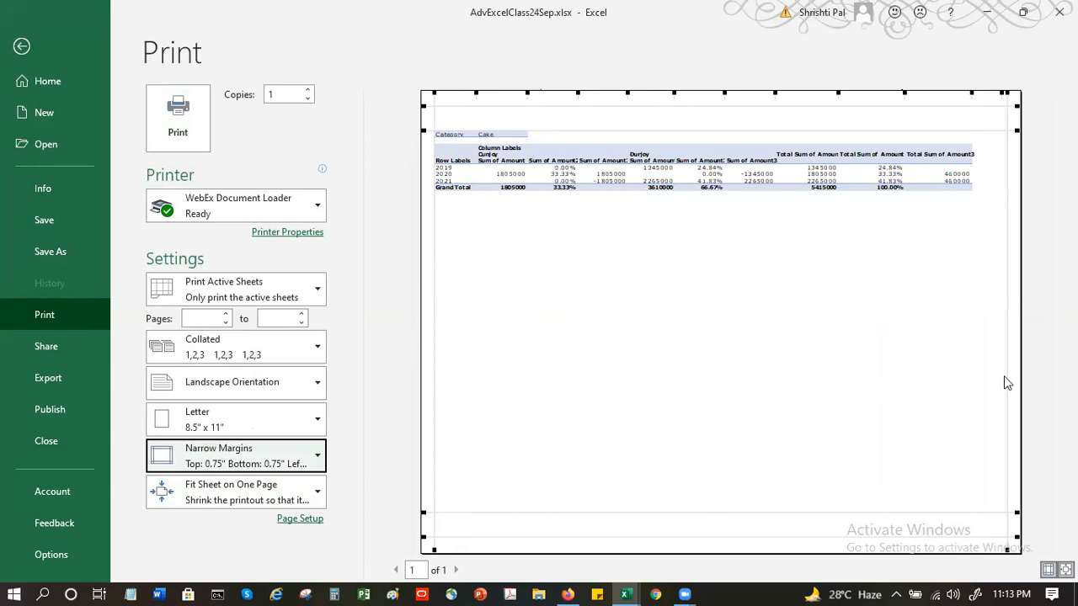
left_click(29, 38)
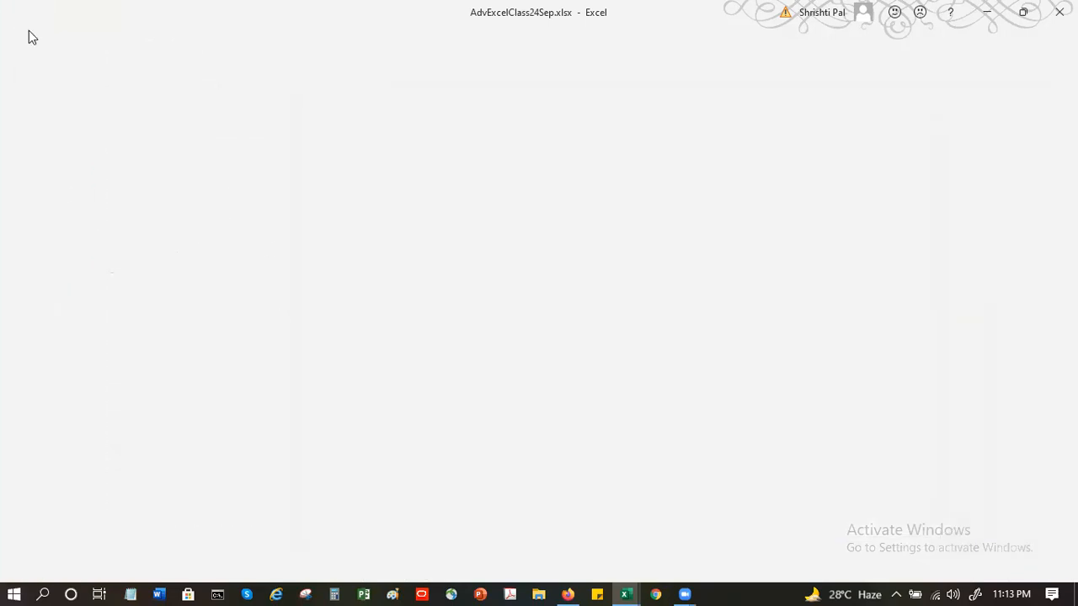
Set the Cake sheet's print scaling to 90% of normal size in Page Setup, keeping Letter paper.
left_click(388, 120)
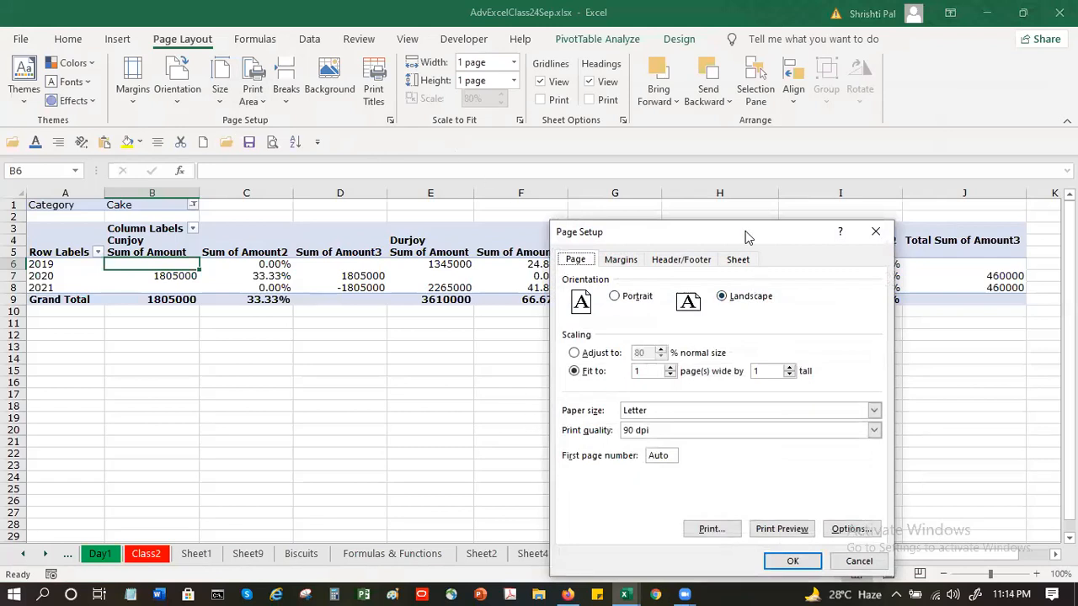
left_click_drag(746, 223, 748, 112)
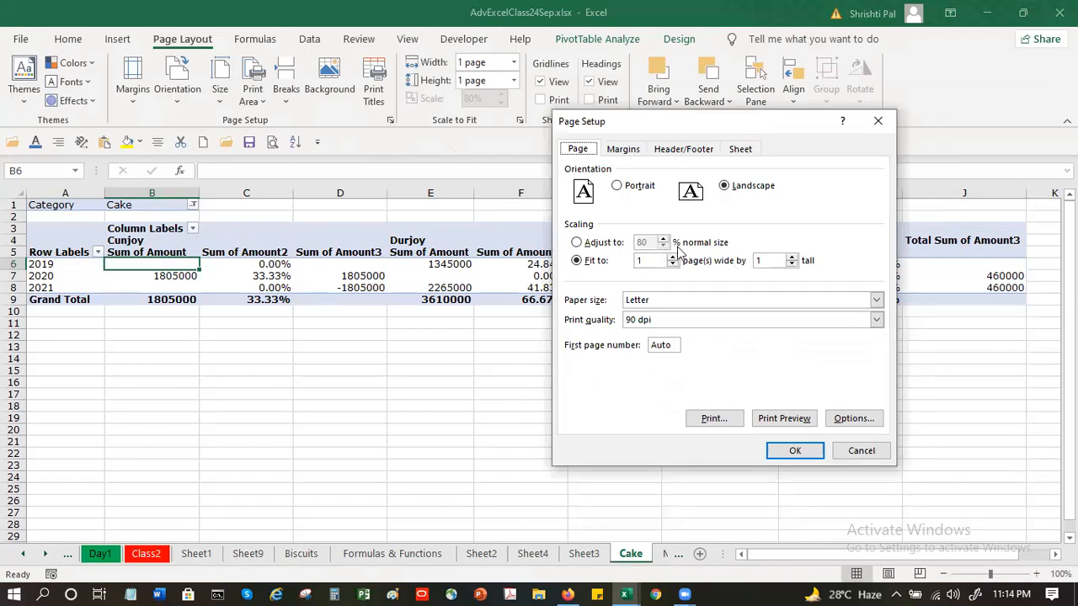
left_click(577, 243)
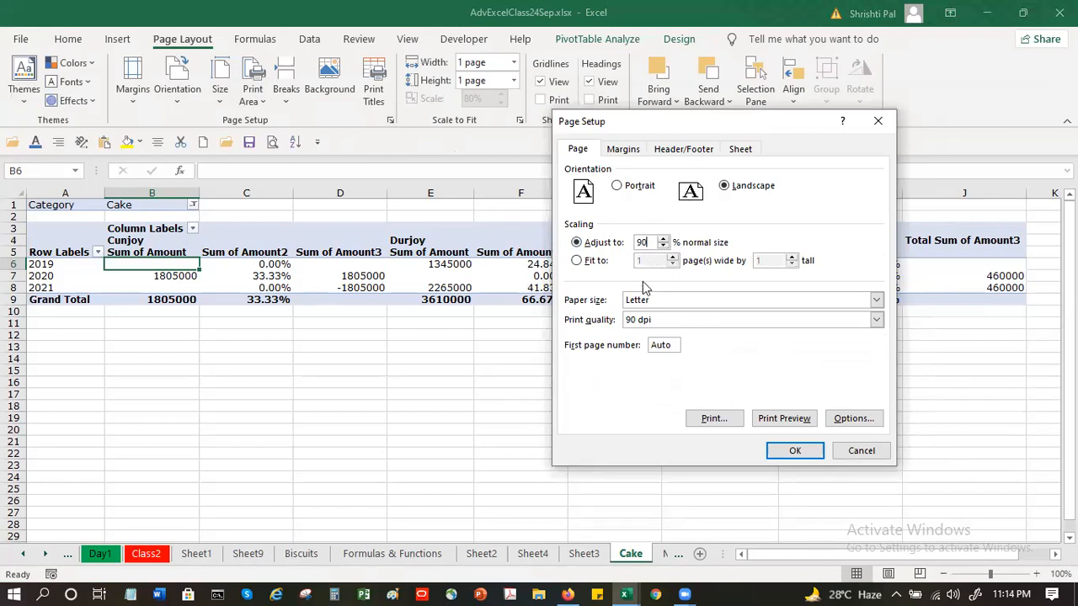
left_click(670, 299)
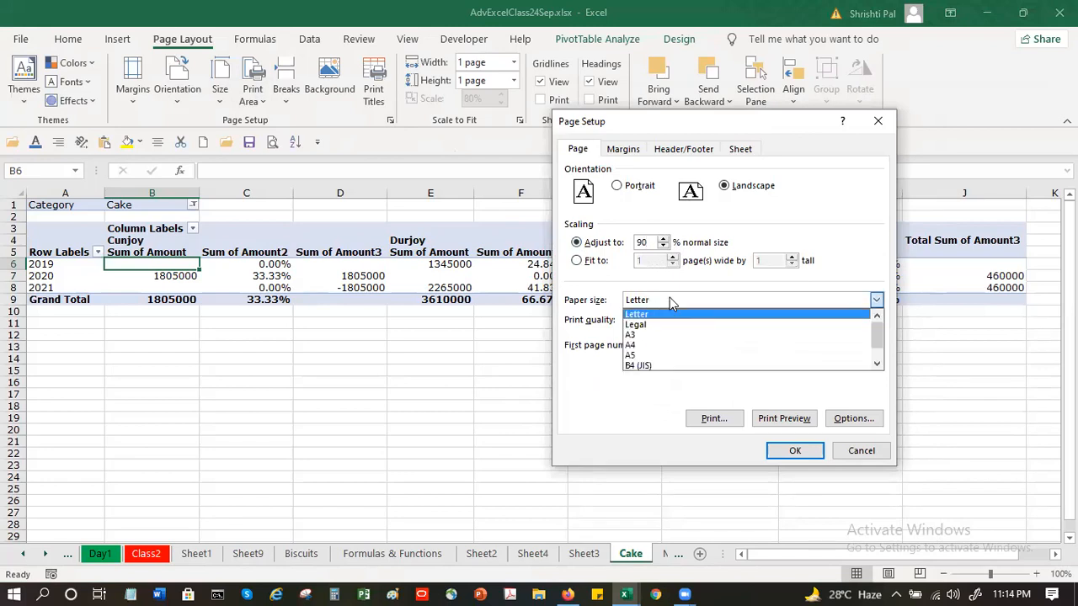
left_click(670, 297)
left_click(787, 450)
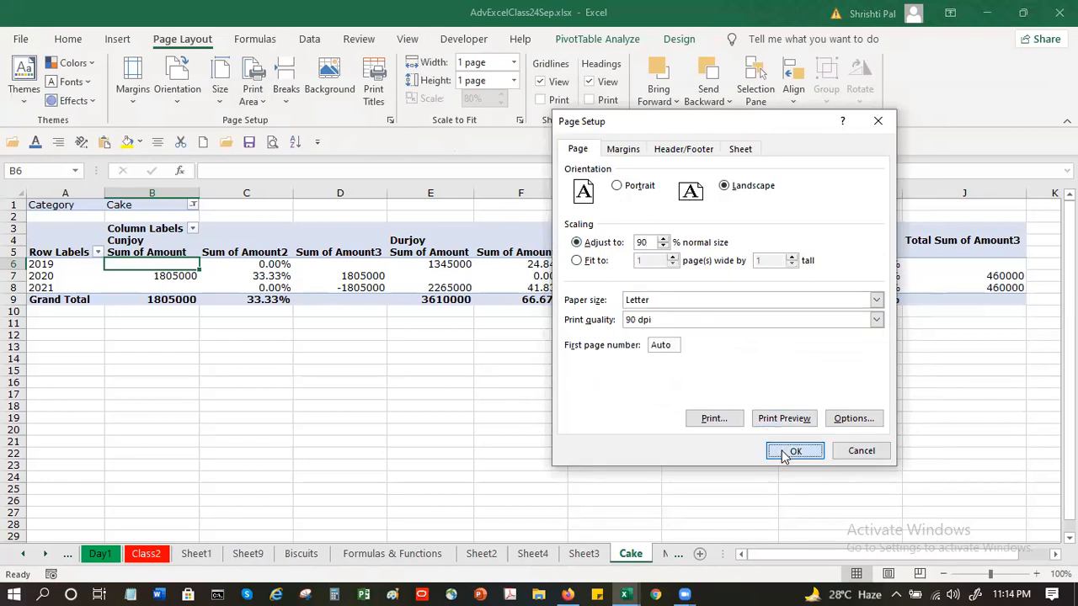
Move the Cake sheet's right margin closer to the paper edge in the preview, and narrow columns C, E, F, G and H to fit one page.
left_click(270, 142)
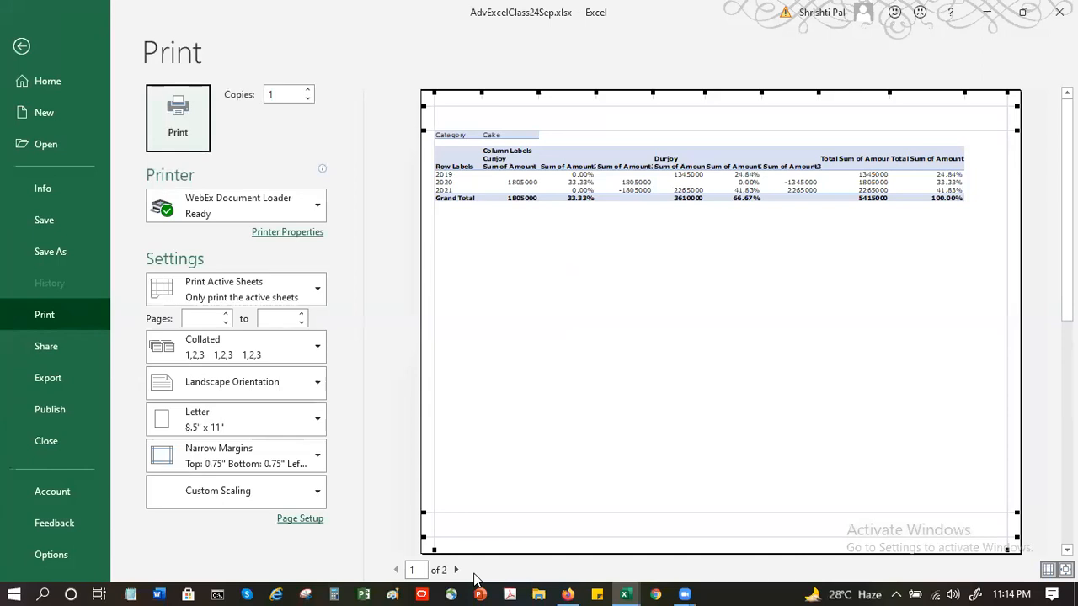
left_click_drag(1007, 92, 1015, 91)
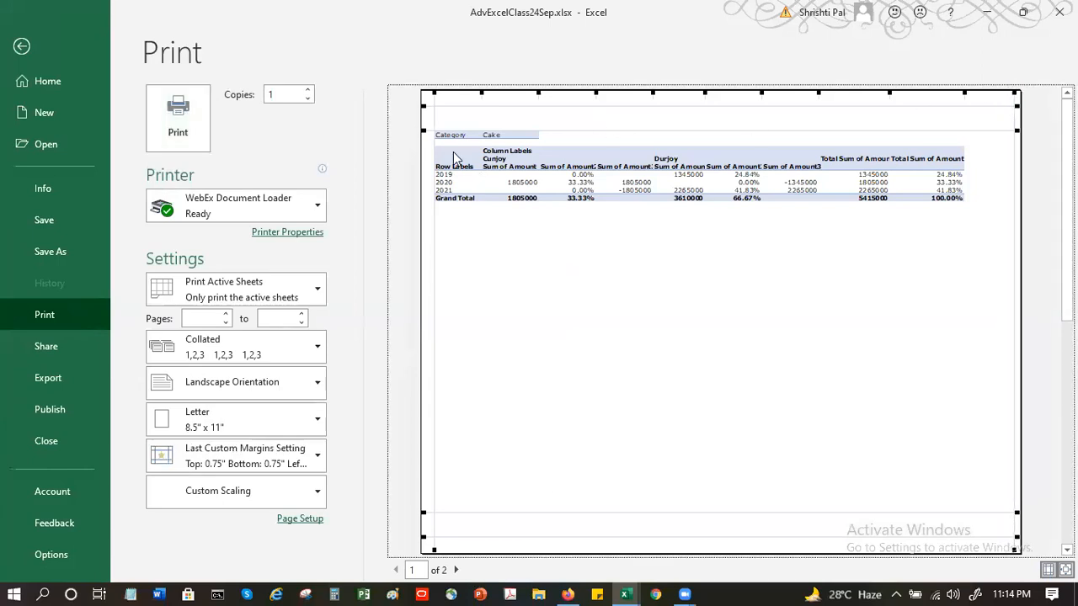
left_click_drag(594, 91, 585, 92)
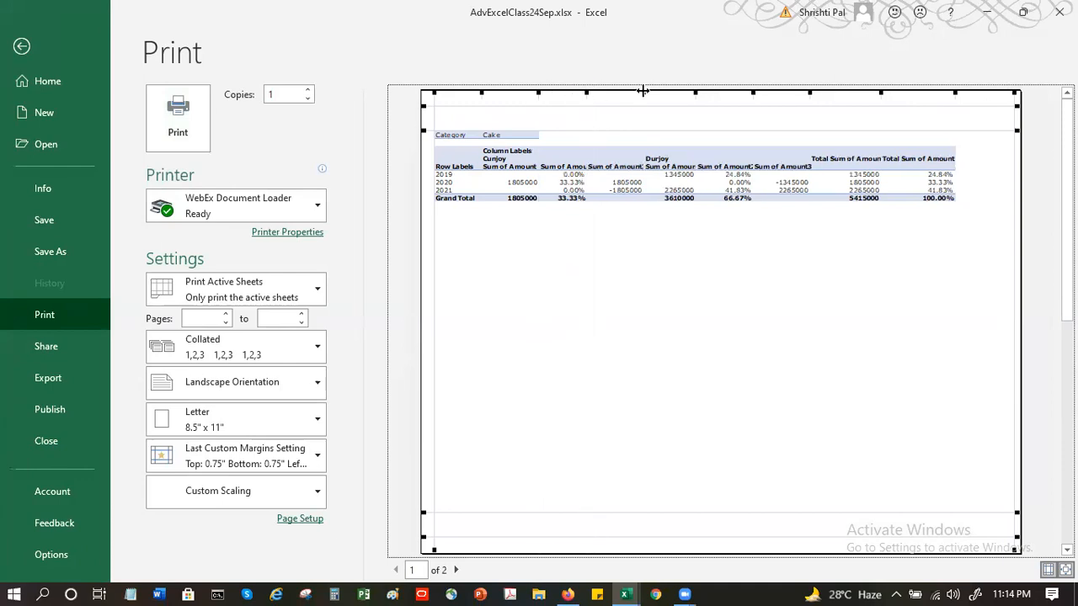
left_click_drag(693, 92, 686, 91)
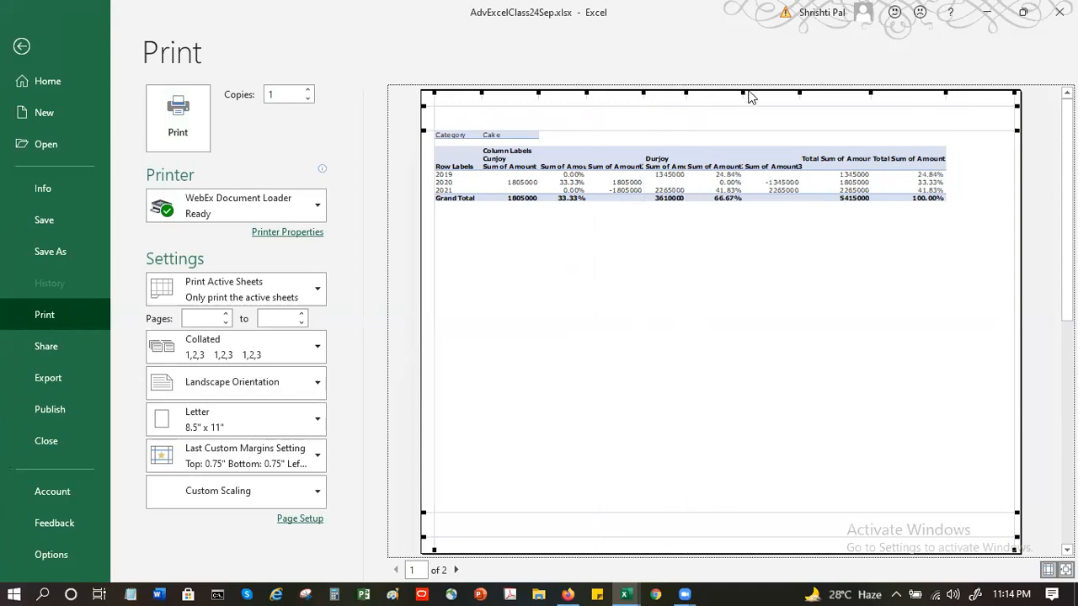
left_click_drag(744, 92, 727, 92)
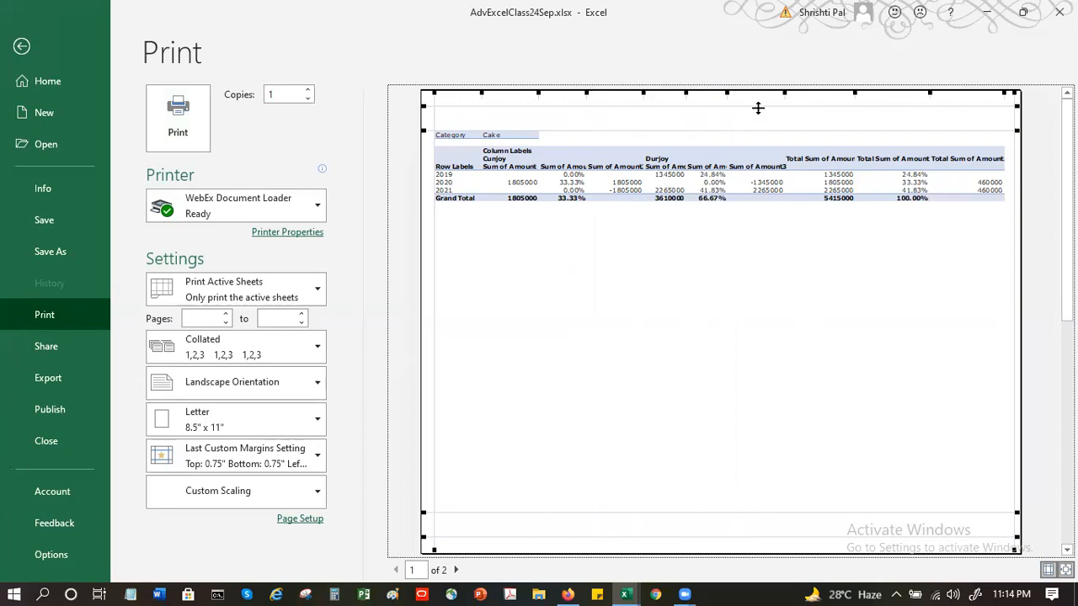
left_click_drag(784, 94, 773, 91)
left_click_drag(839, 96, 823, 95)
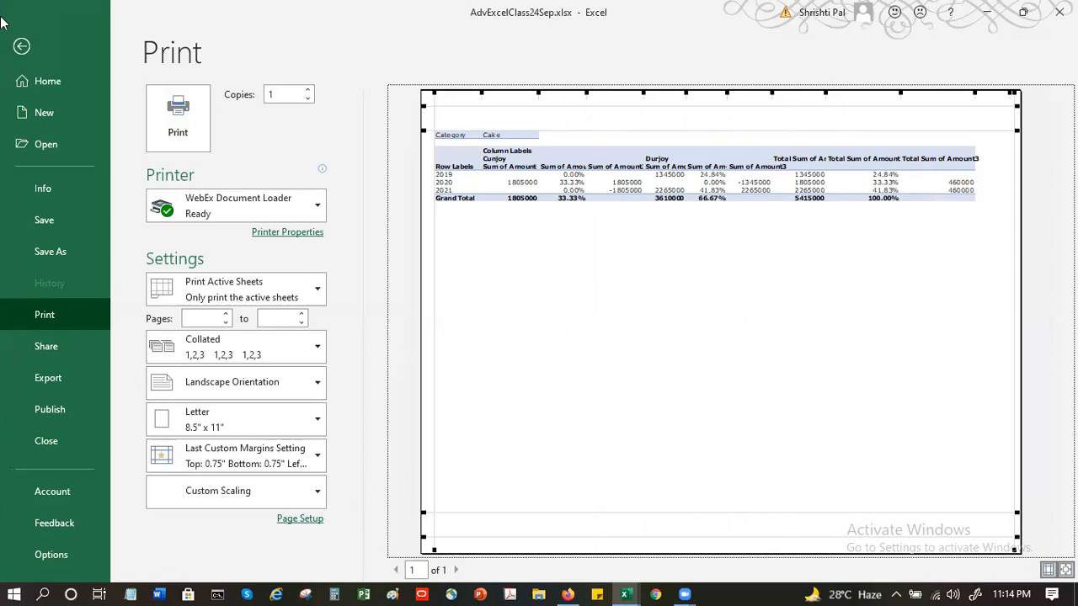
left_click(21, 46)
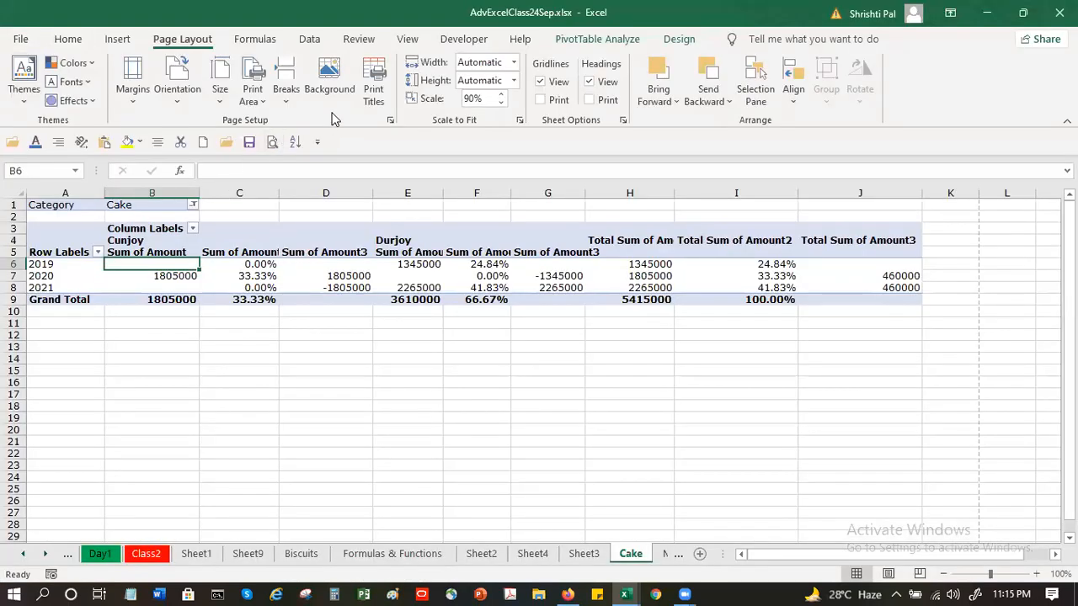
Add the preset header "Confidential, 10/22/2021, Page 1" to the Cake sheet and check it in the print preview.
left_click(390, 119)
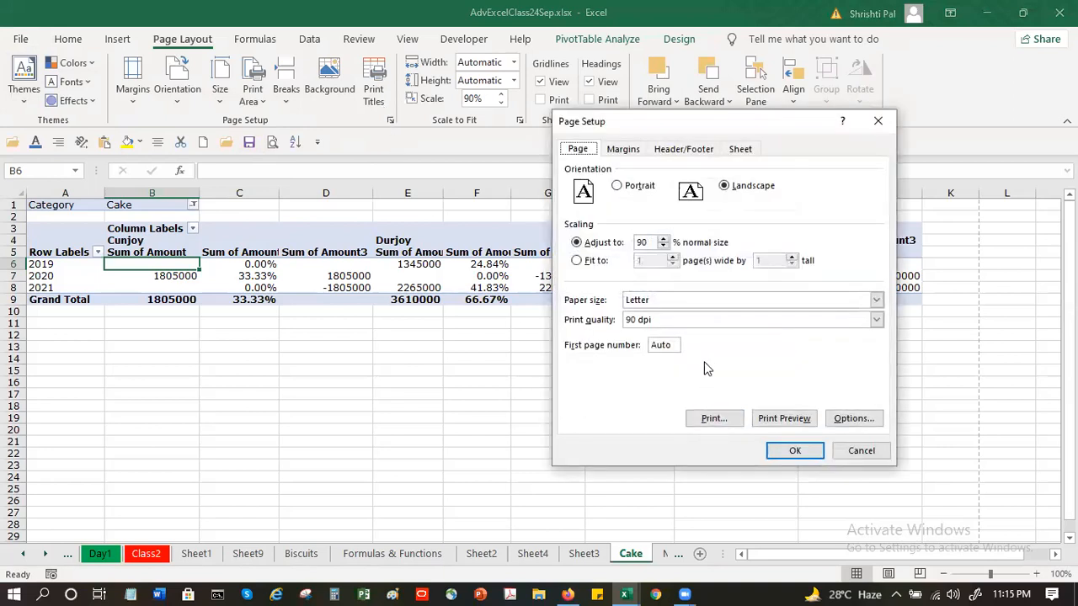
left_click(684, 151)
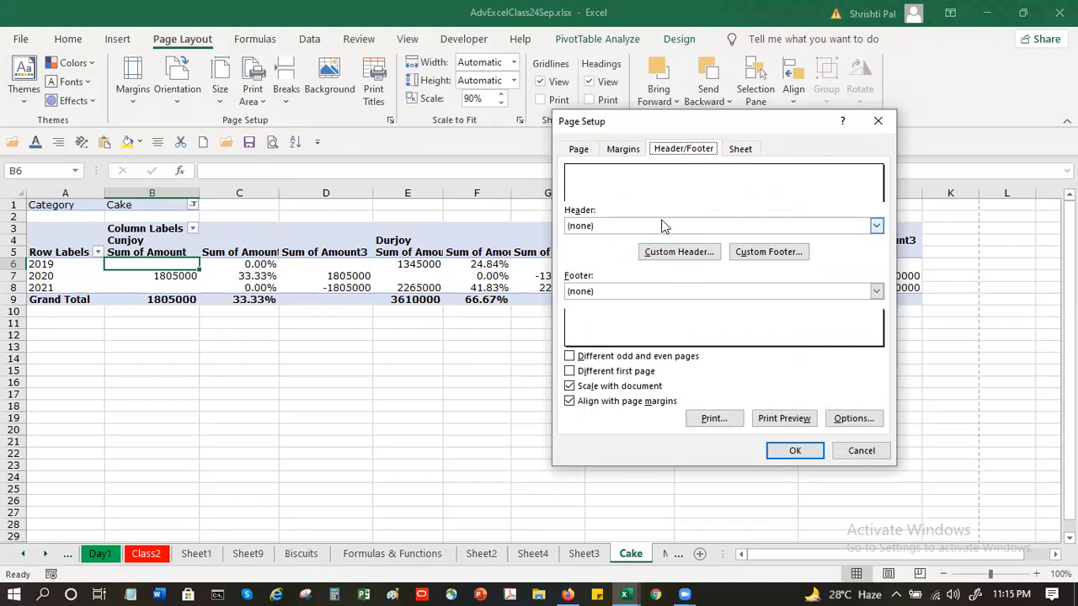
left_click(876, 227)
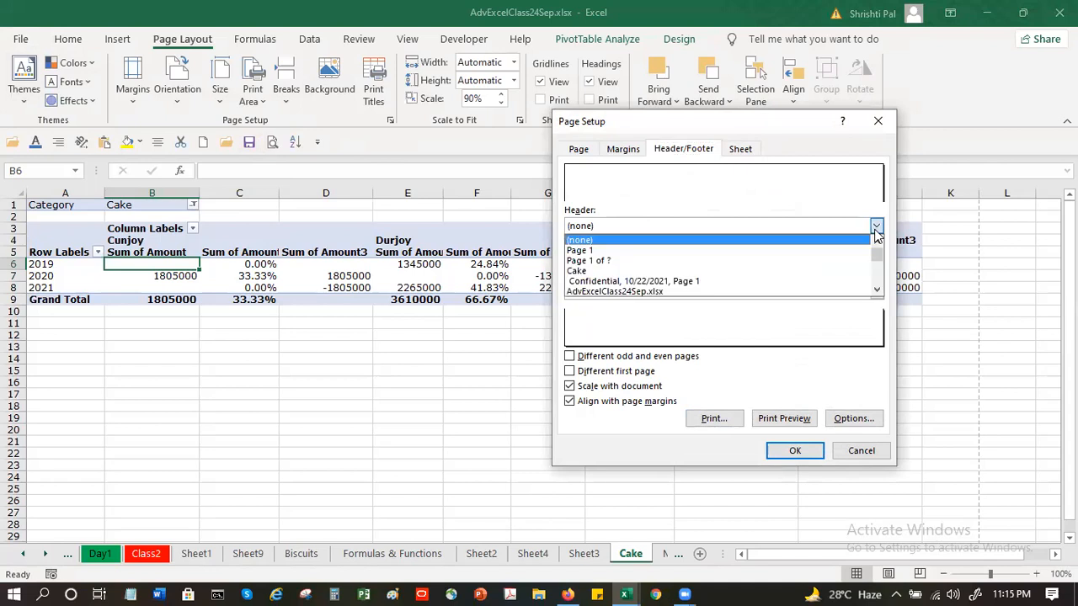
left_click(632, 285)
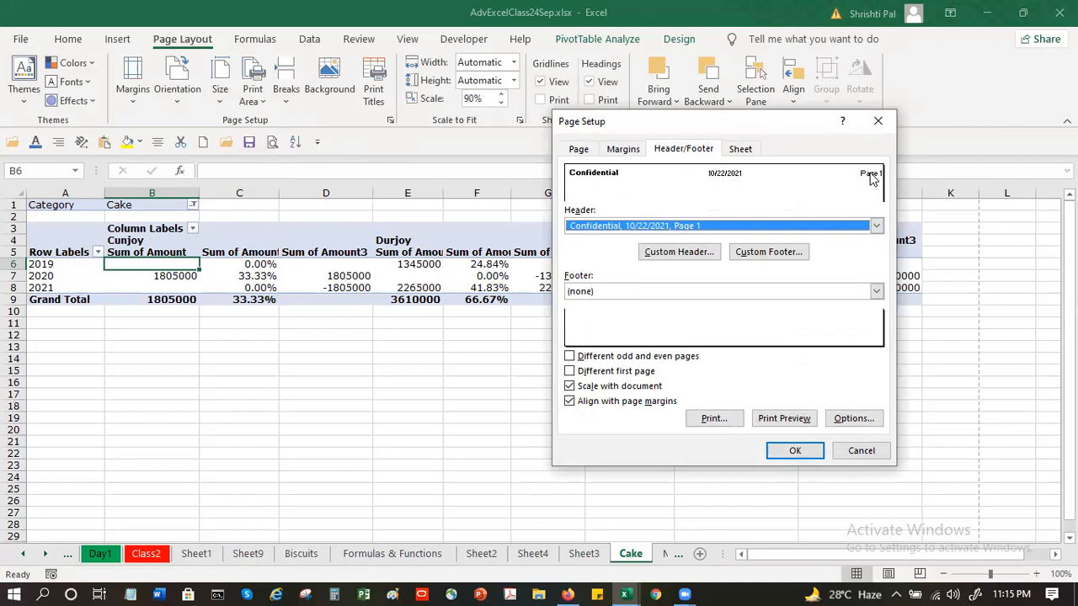
left_click(795, 450)
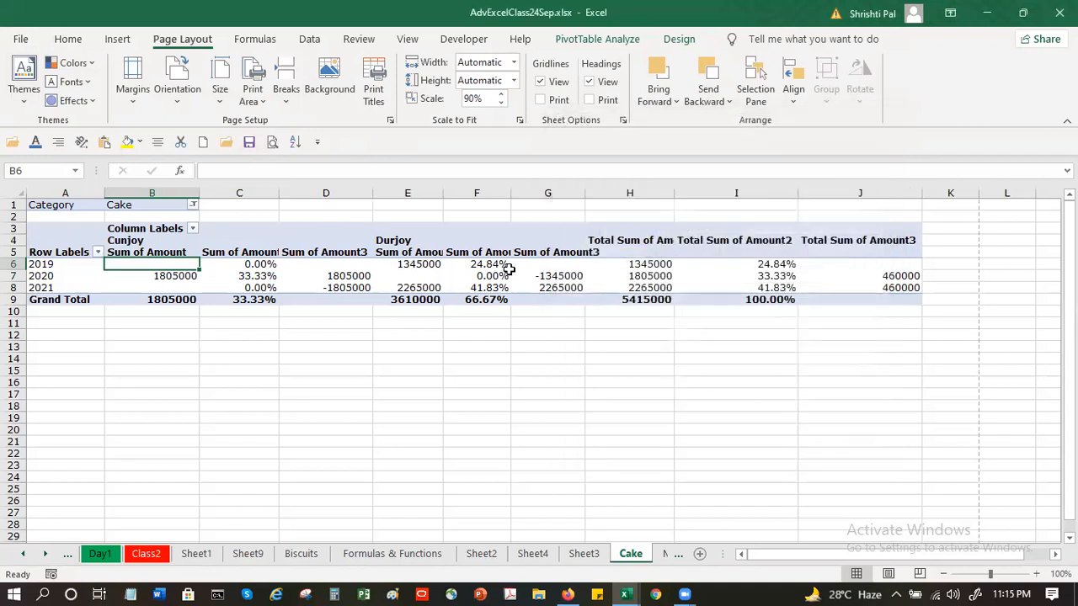
left_click(275, 143)
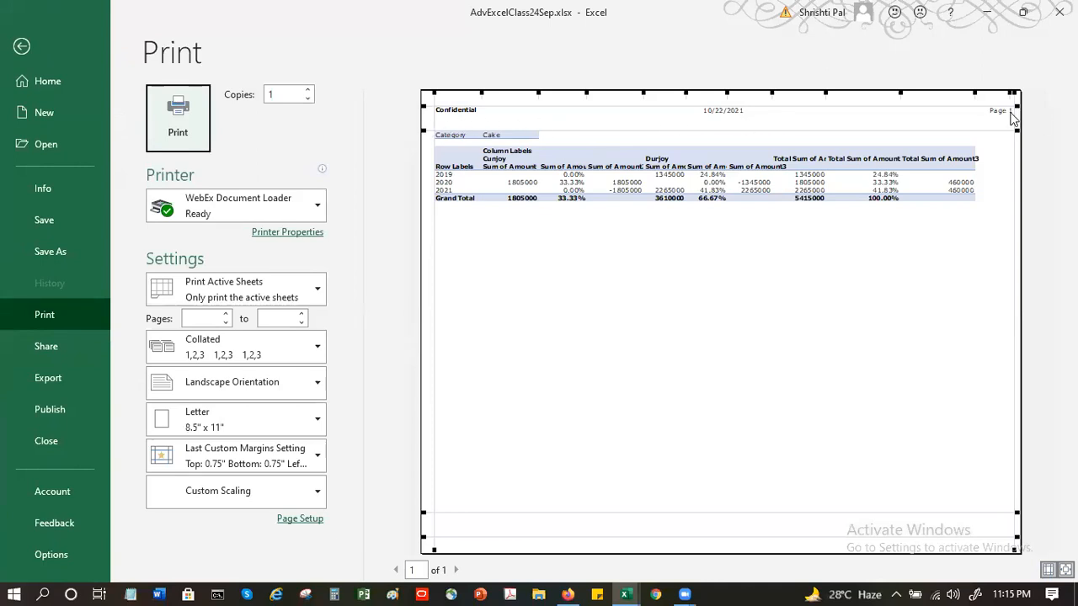
Replace the Cake sheet's header with the preset showing the workbook's full file path and Page 1, and apply it.
left_click(306, 521)
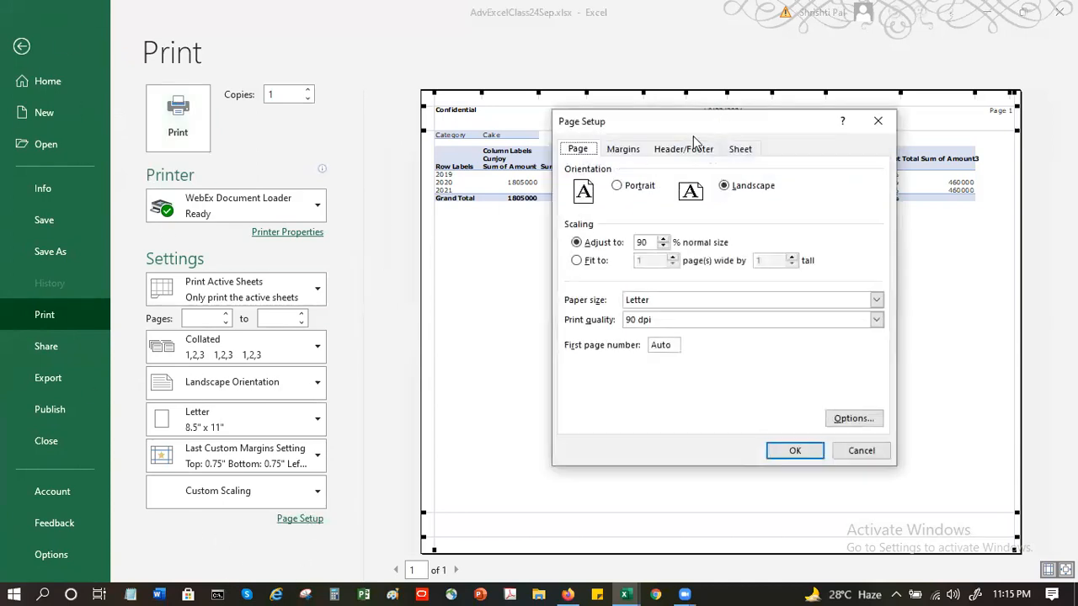
left_click(686, 149)
left_click(705, 227)
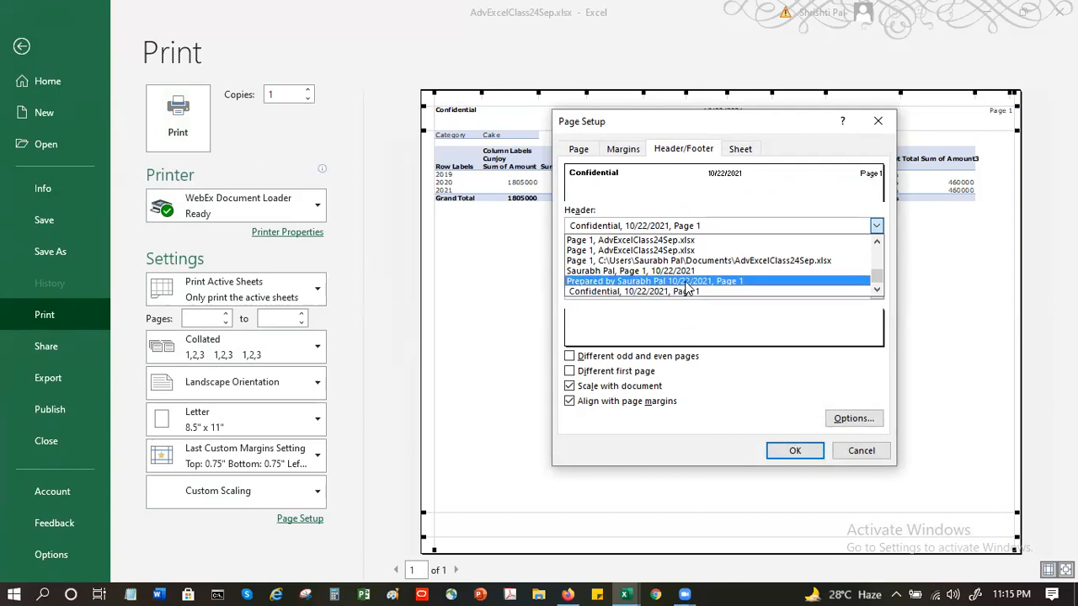
scroll(687, 288, "up", 1)
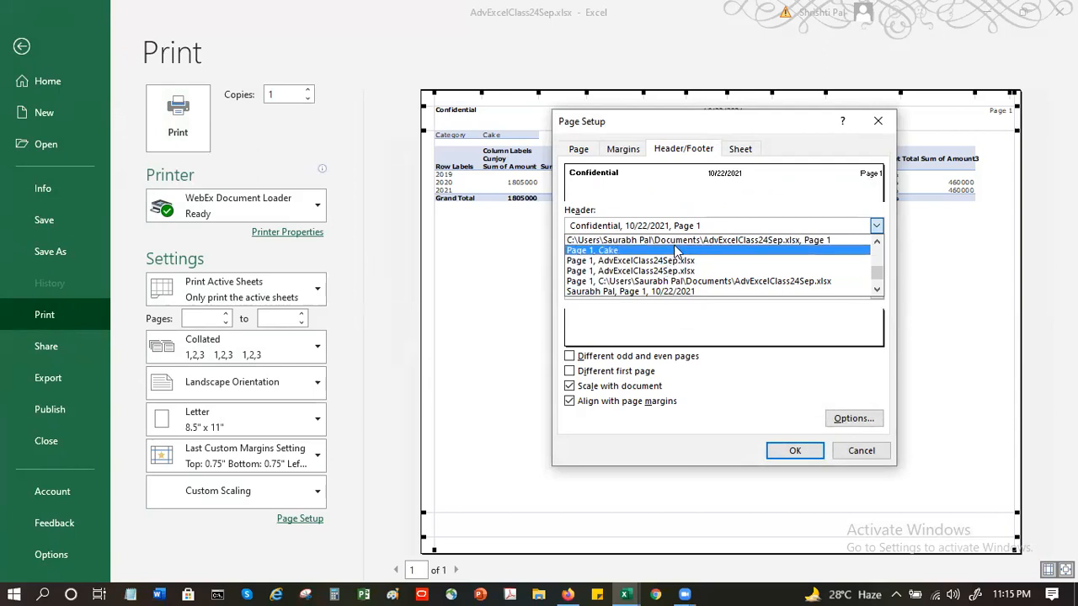
left_click(679, 241)
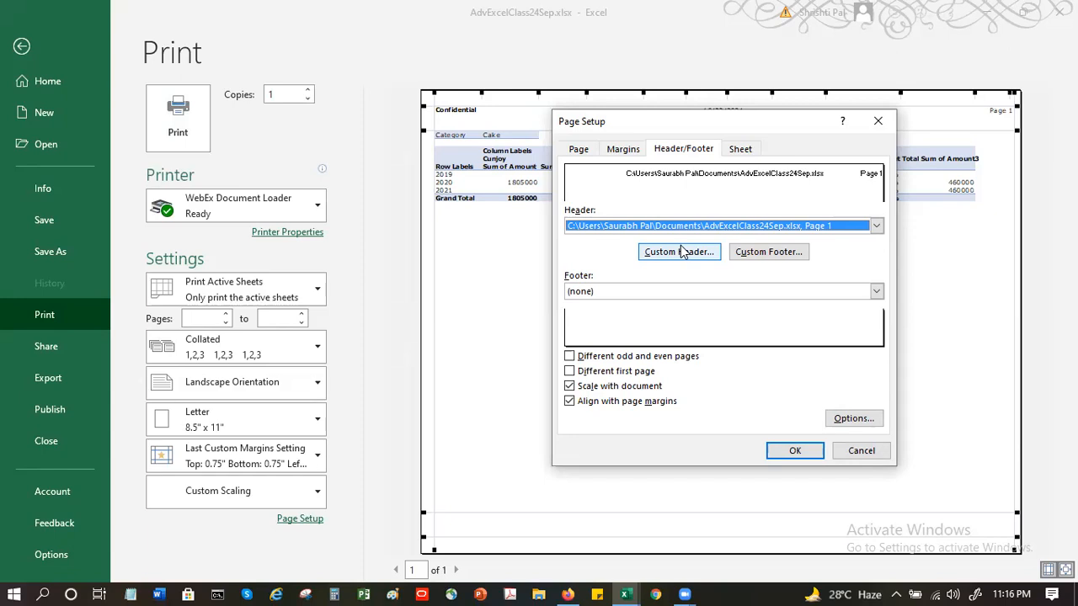
left_click(794, 451)
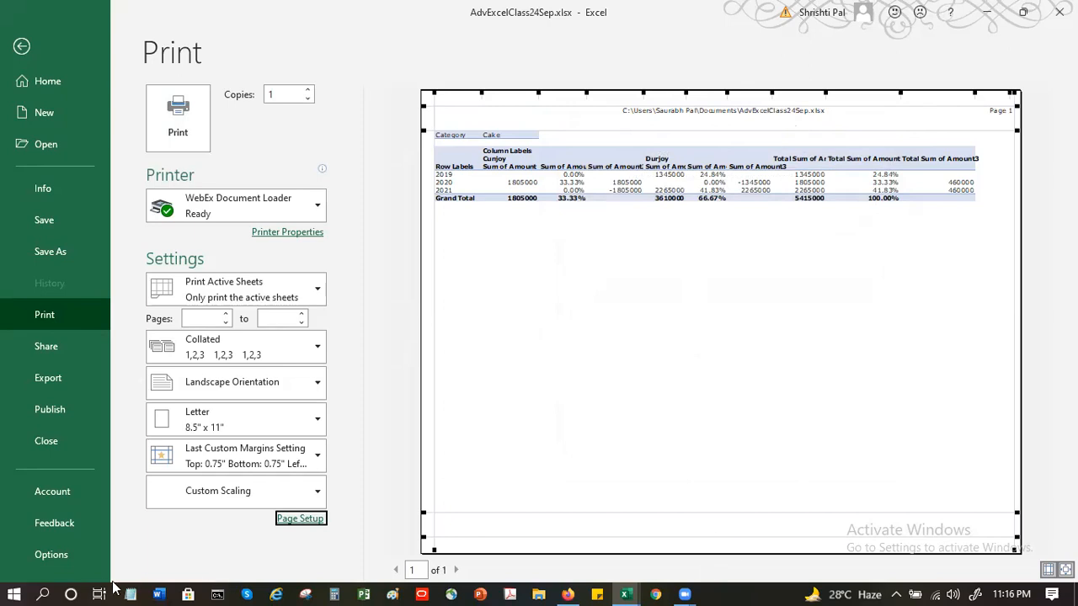
Give the Cake sheet's footer the preset showing the full path of AdvExcelClass24Sep.xlsx and Page 1.
left_click(319, 522)
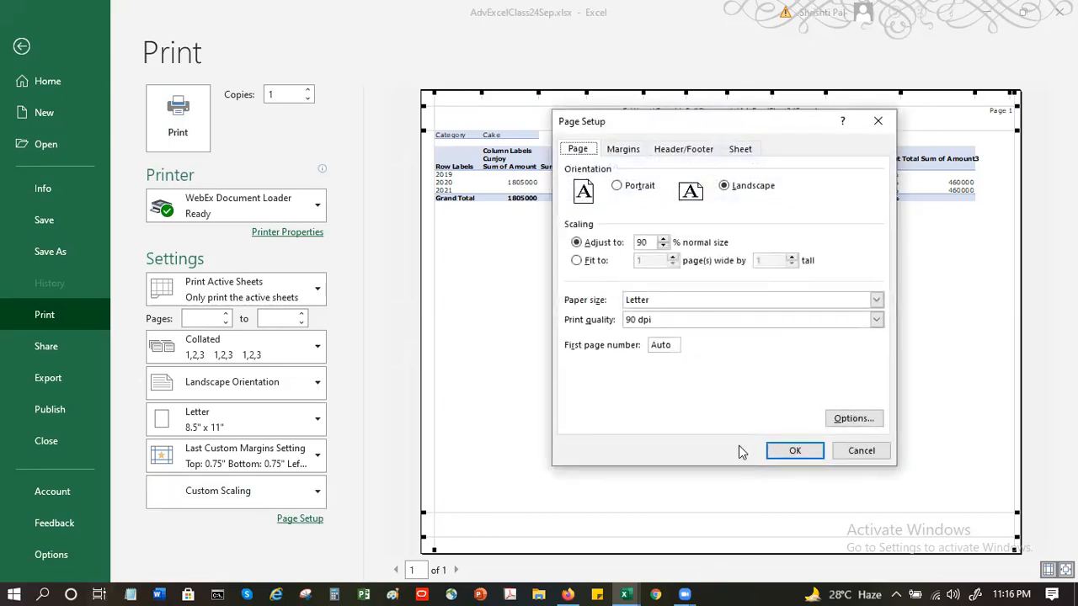
left_click(682, 150)
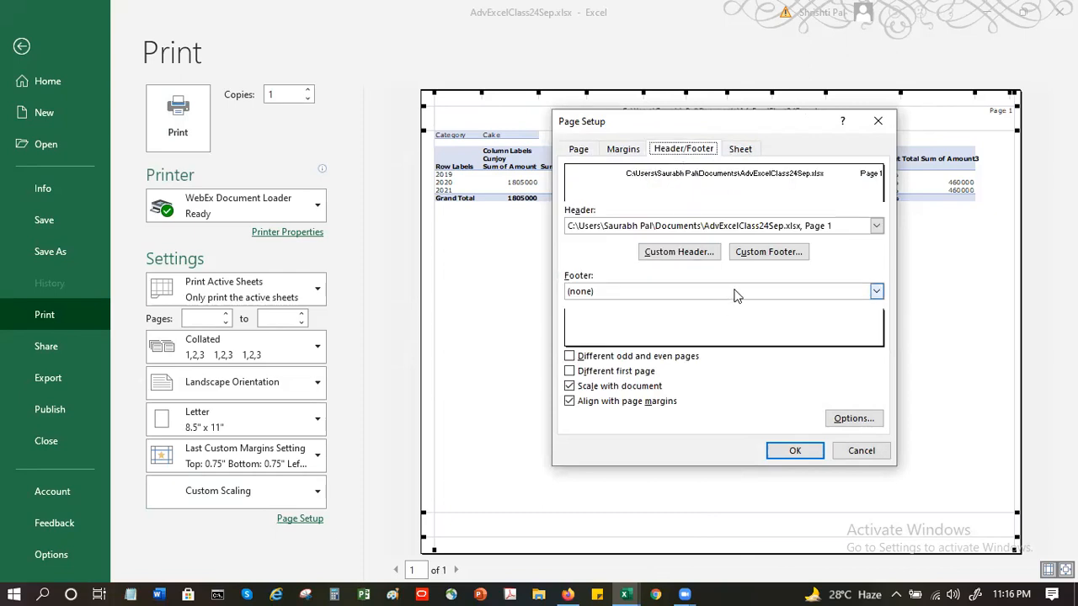
left_click(734, 291)
scroll(725, 350, "down", 2)
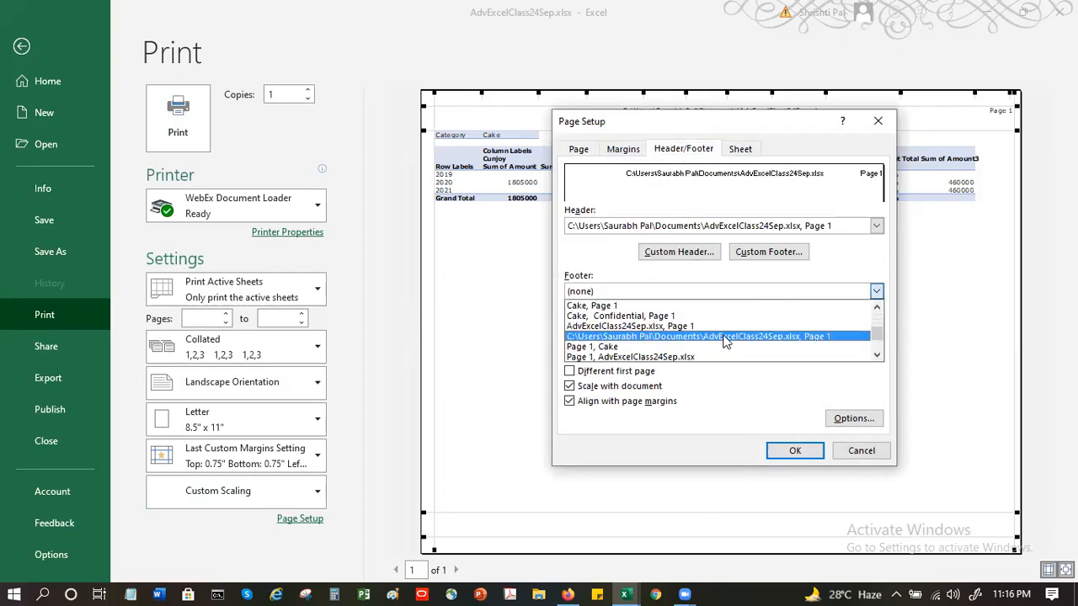
left_click(725, 337)
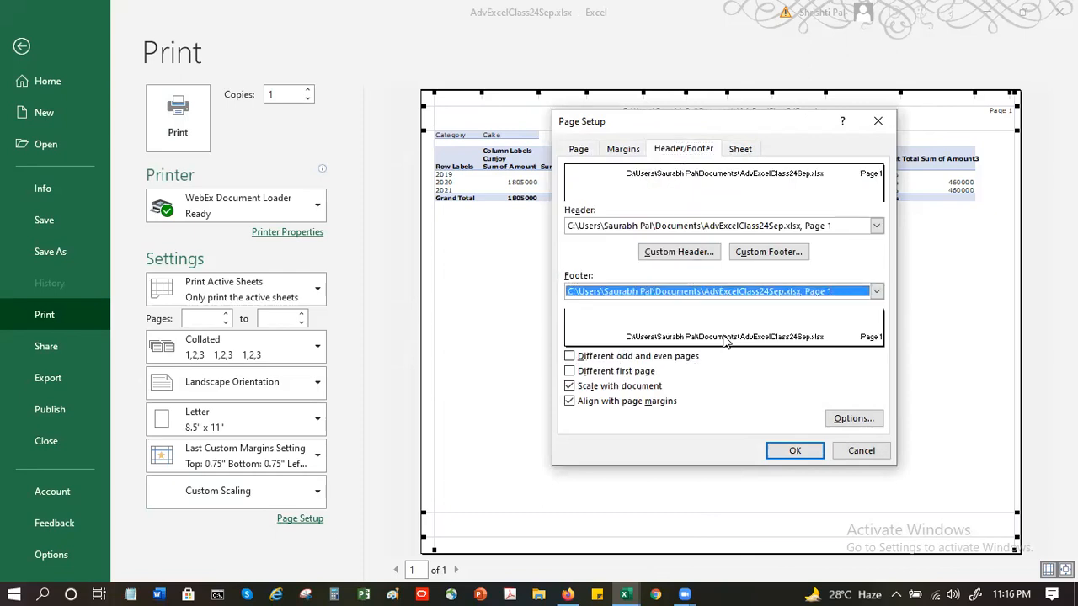
Set the Cake sheet's header to the preset AdvExcelClass24Sep.xlsx and apply the page setup.
left_click(701, 227)
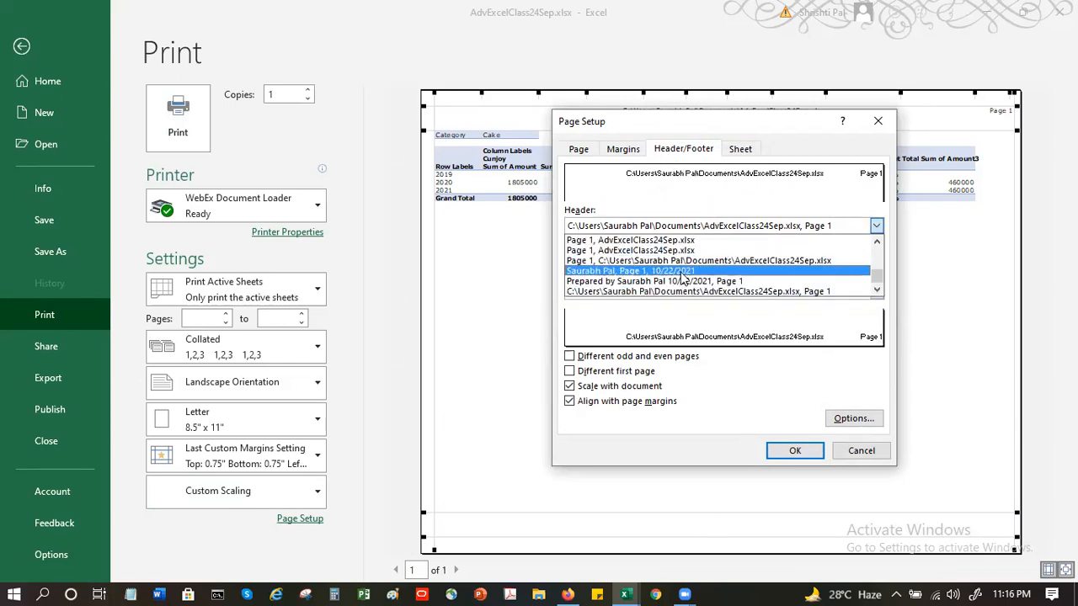
scroll(683, 278, "up", 2)
scroll(682, 278, "up", 2)
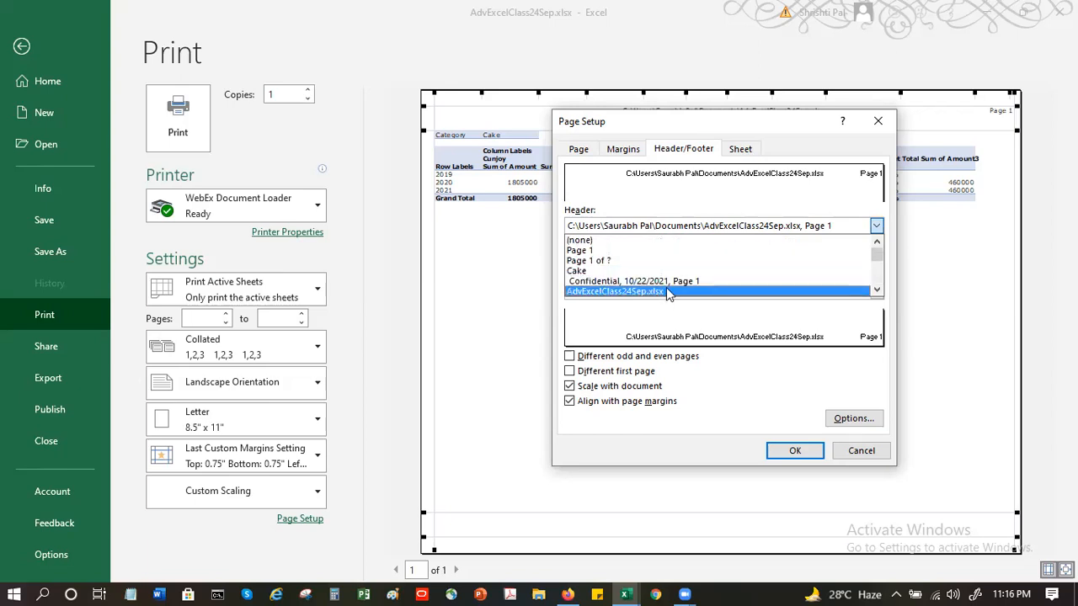
left_click(670, 279)
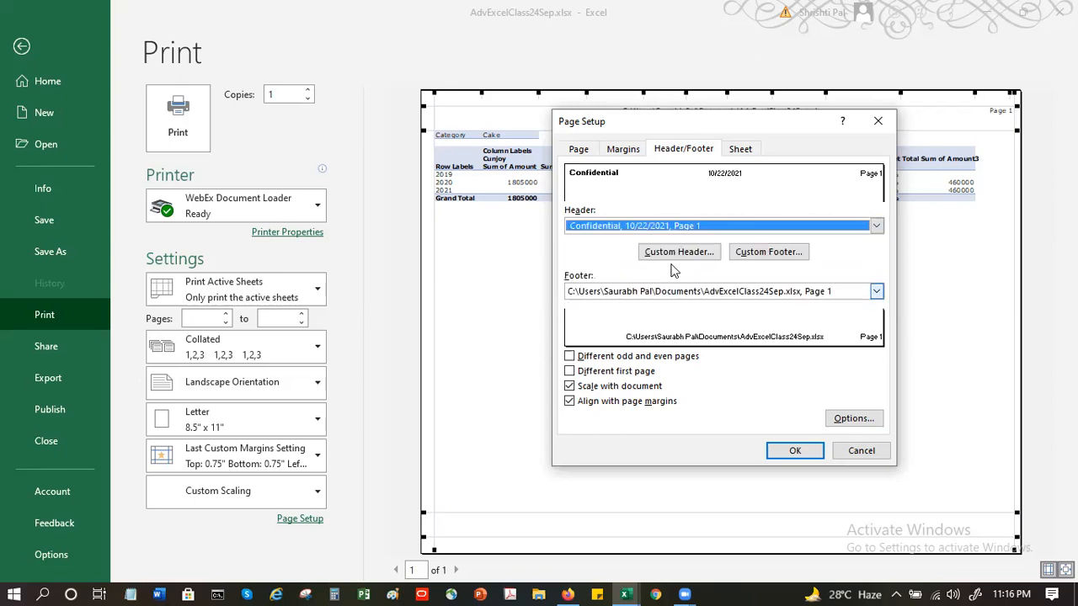
left_click(724, 228)
left_click(690, 292)
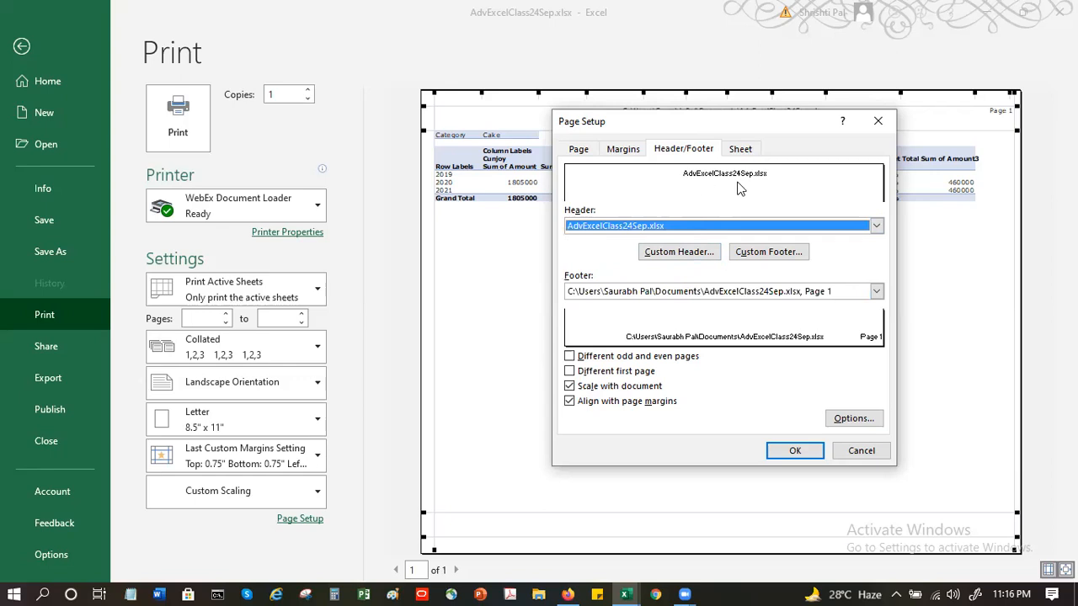
left_click(795, 451)
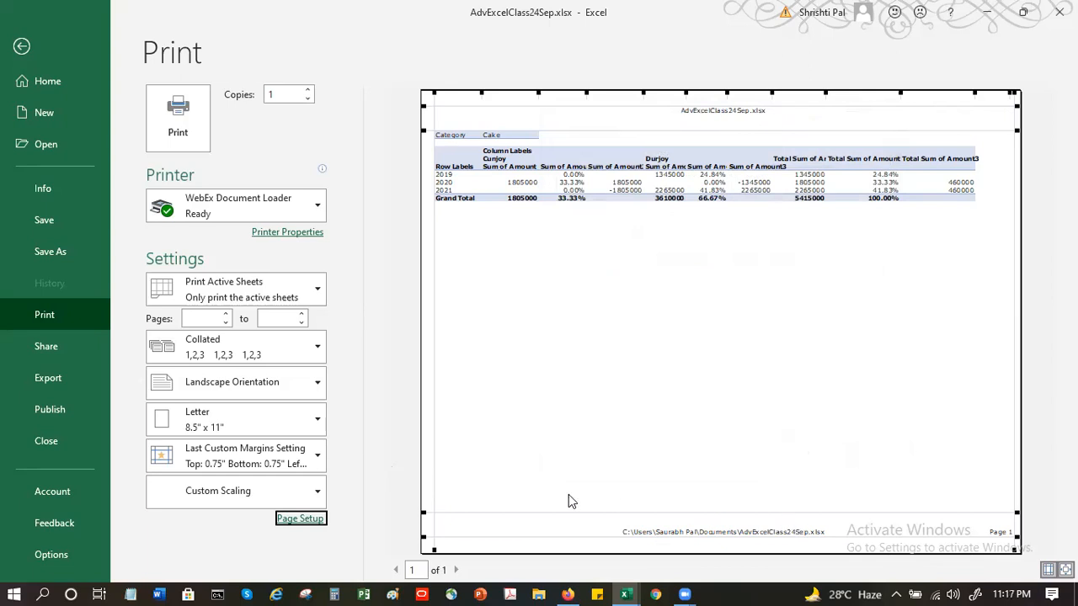
Open the Cake sheet's custom header for editing and start inserting a picture from a file in its left section.
left_click(303, 519)
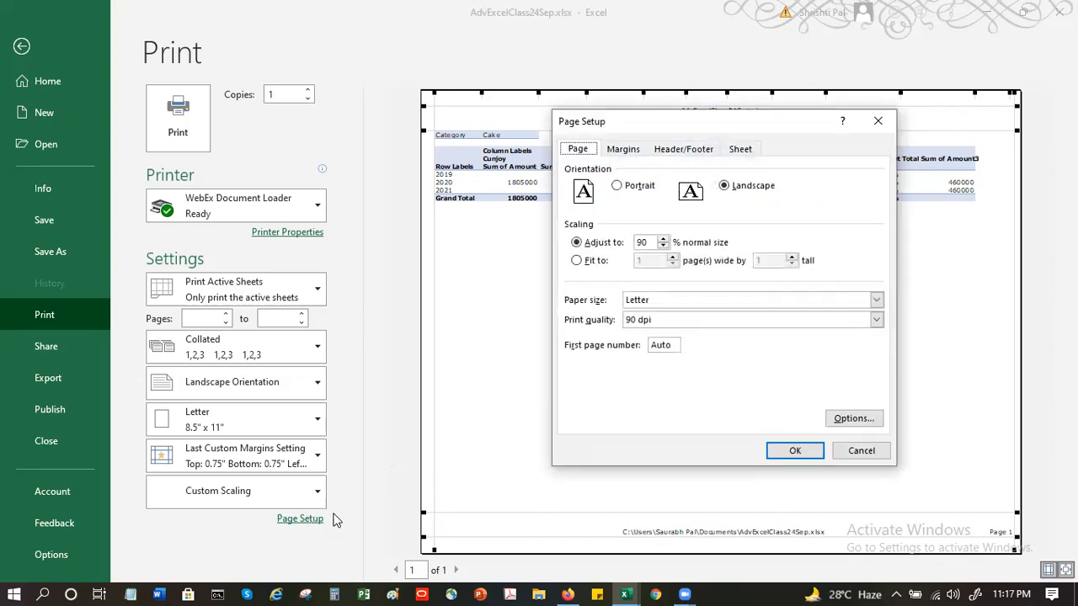
left_click(688, 149)
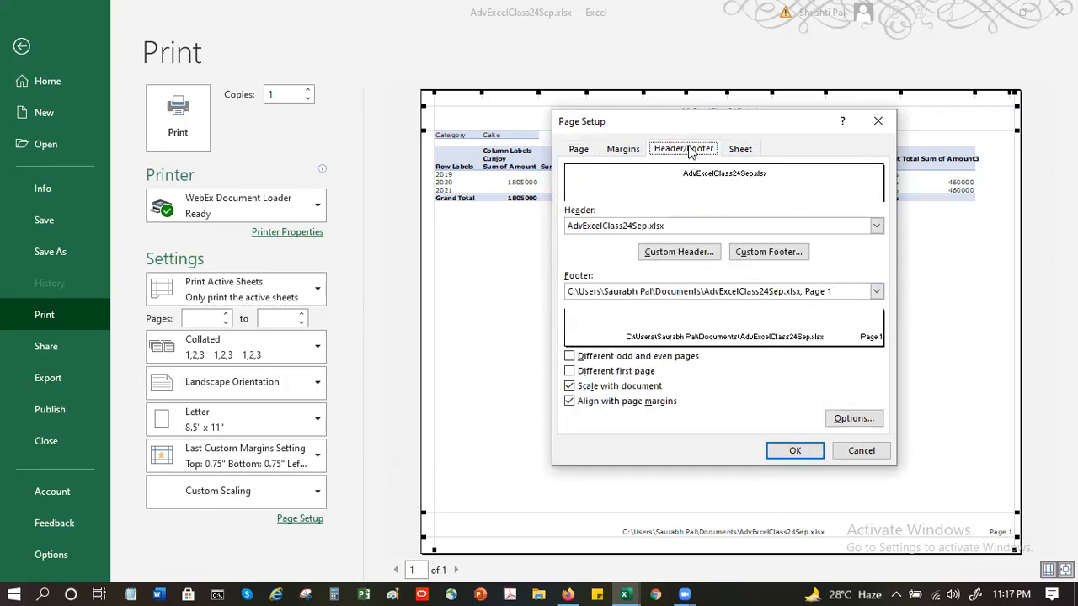
left_click(700, 257)
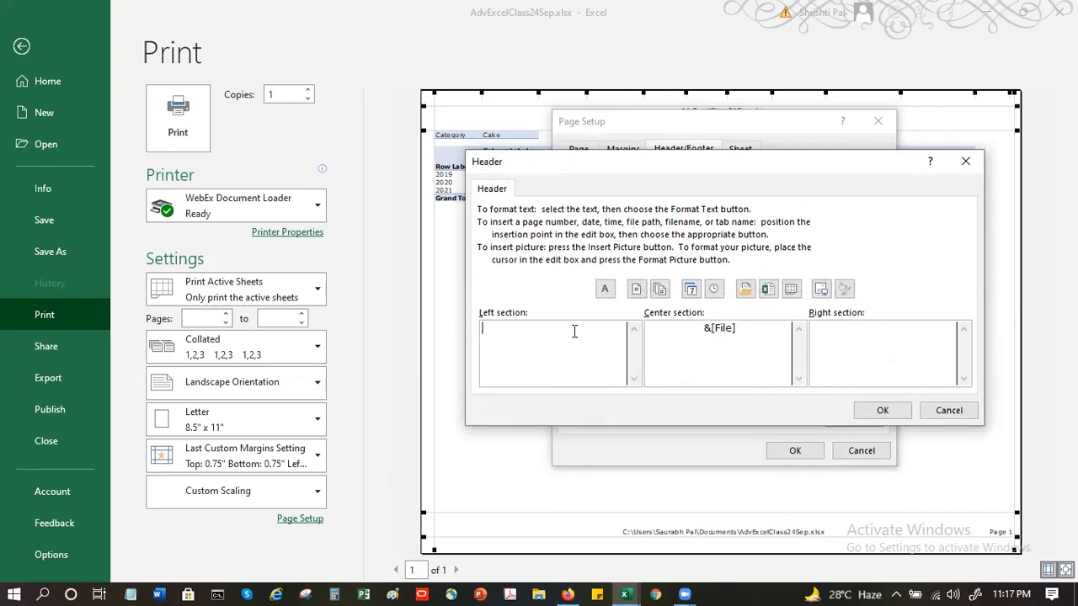
left_click(823, 289)
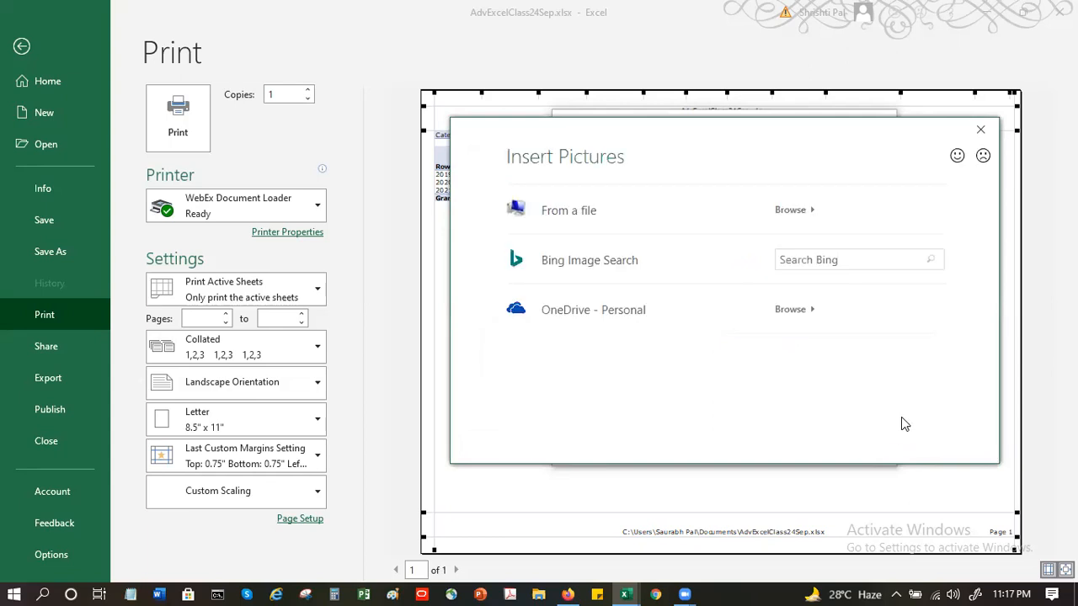
left_click(611, 208)
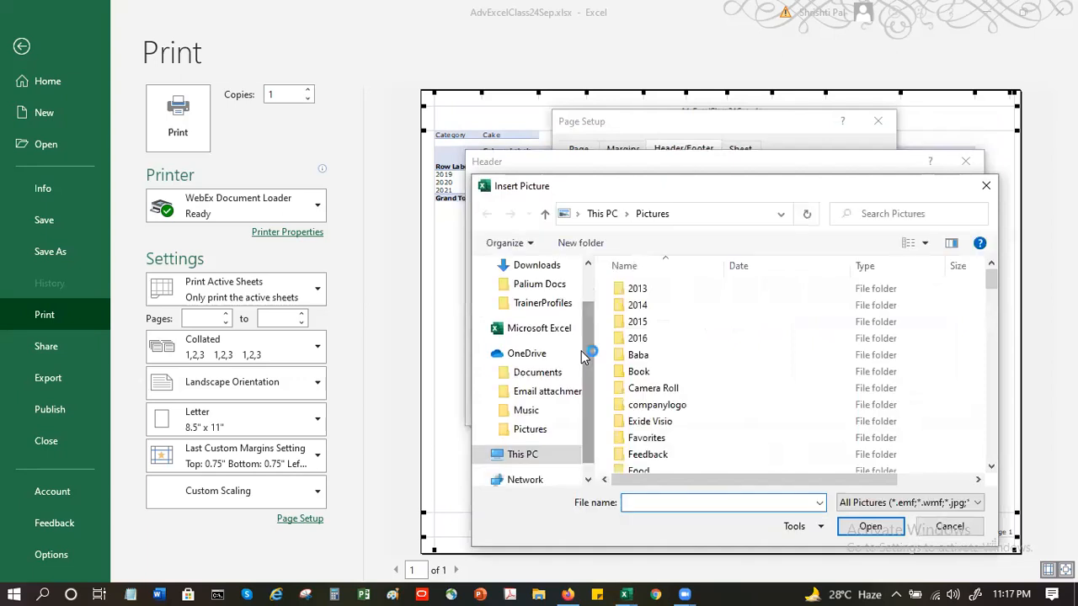
left_click(652, 341)
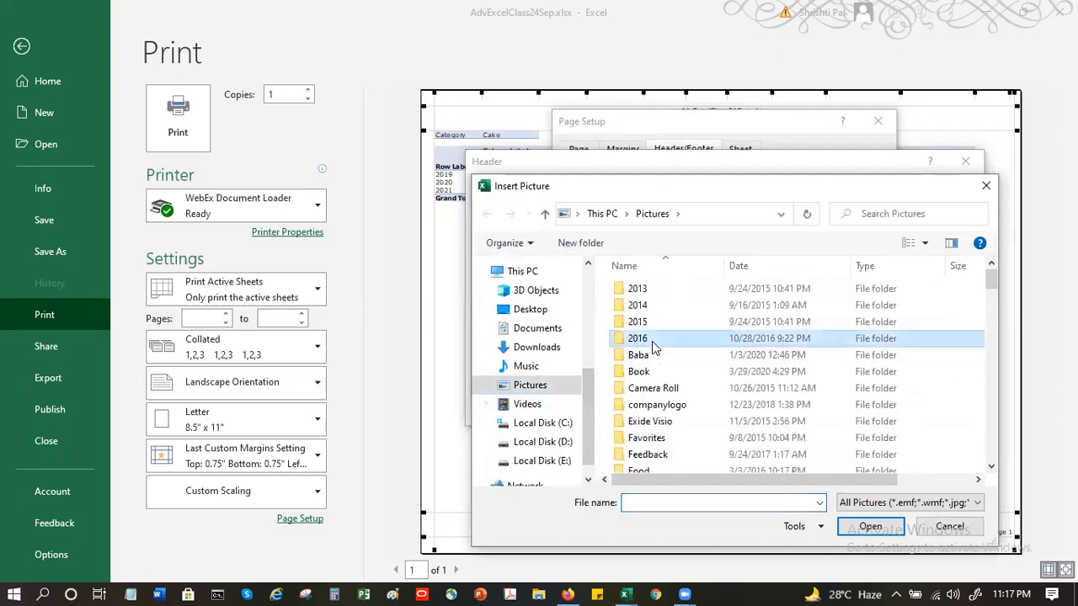
key("o")
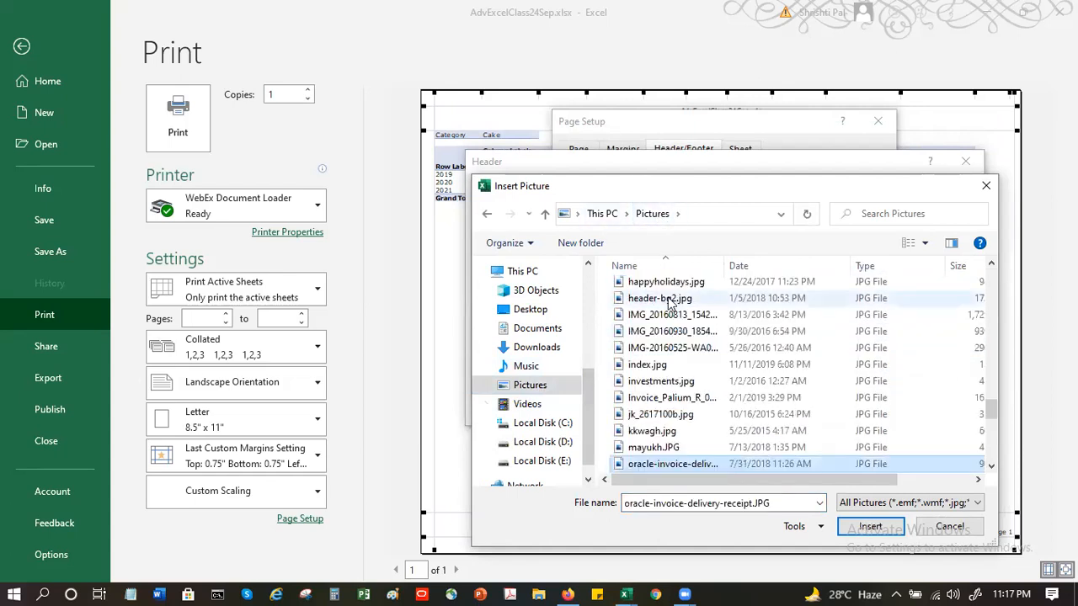
scroll(843, 396, "up", 10)
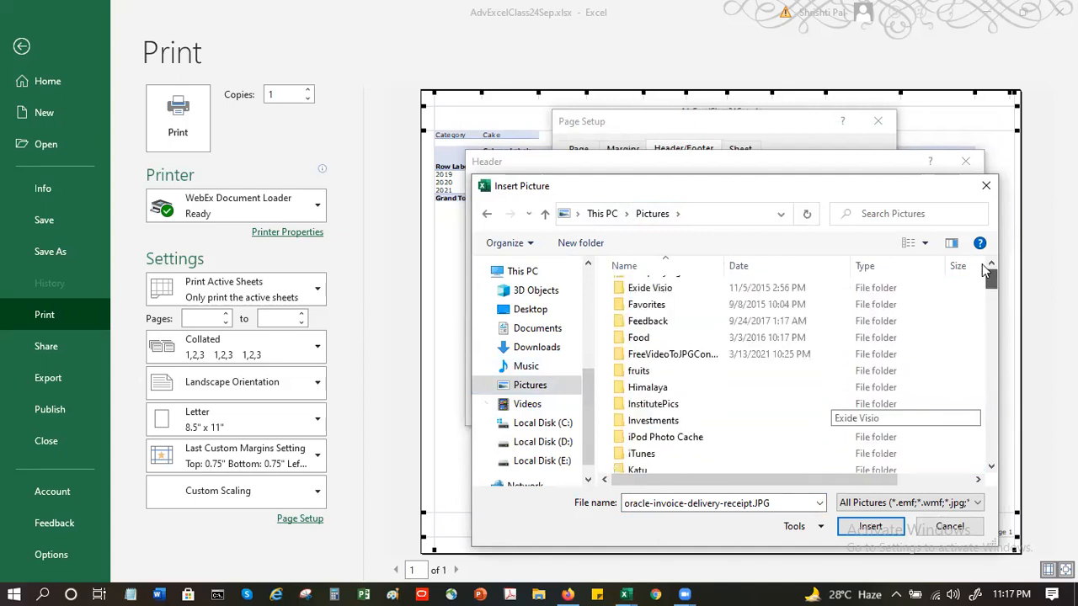
left_click(642, 291)
key("i")
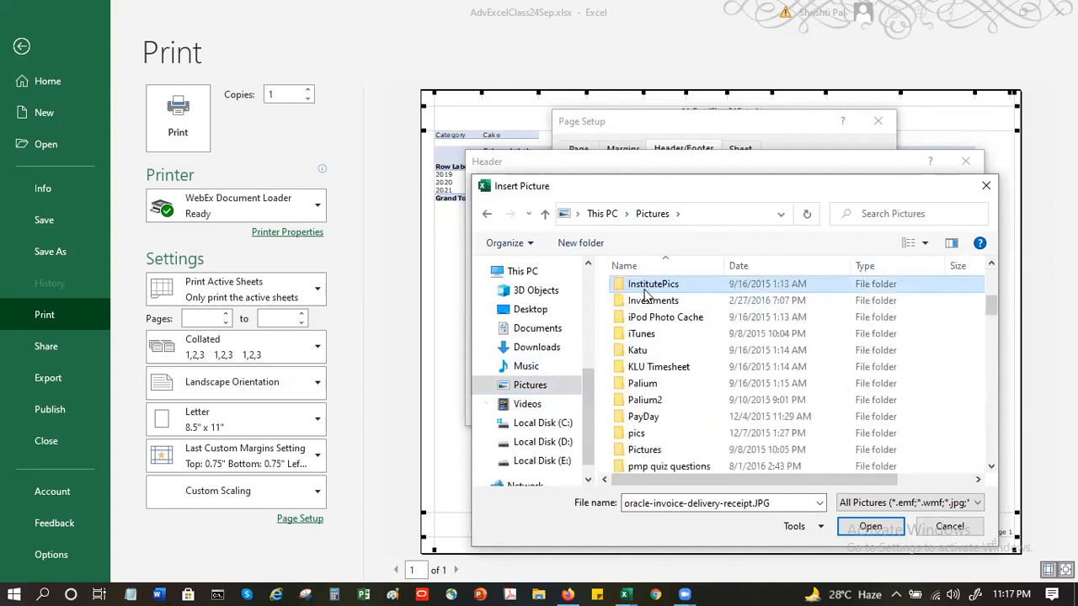
double_click(644, 289)
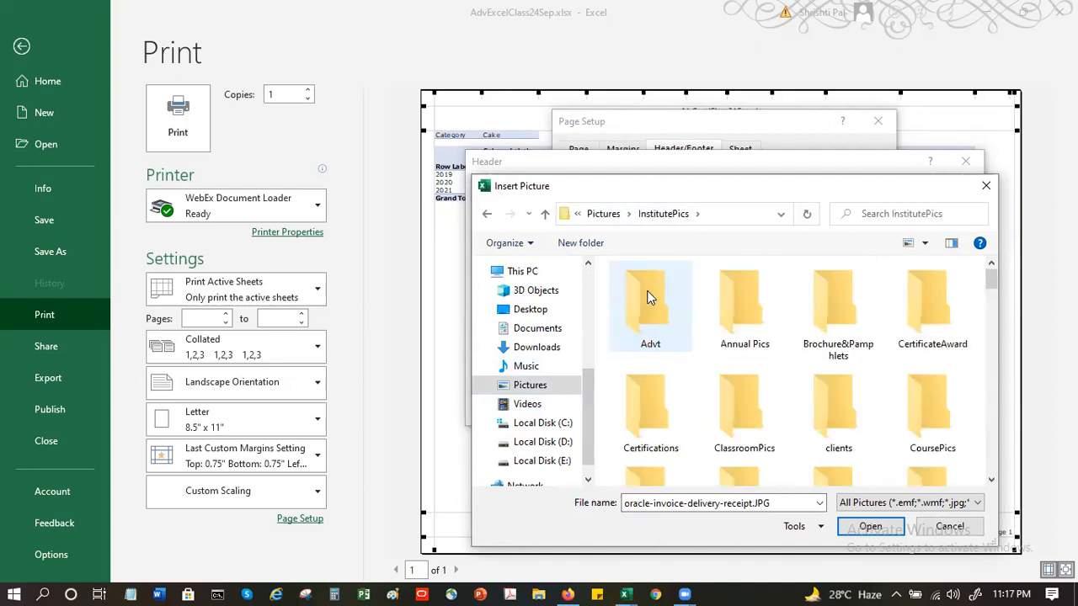
key("p")
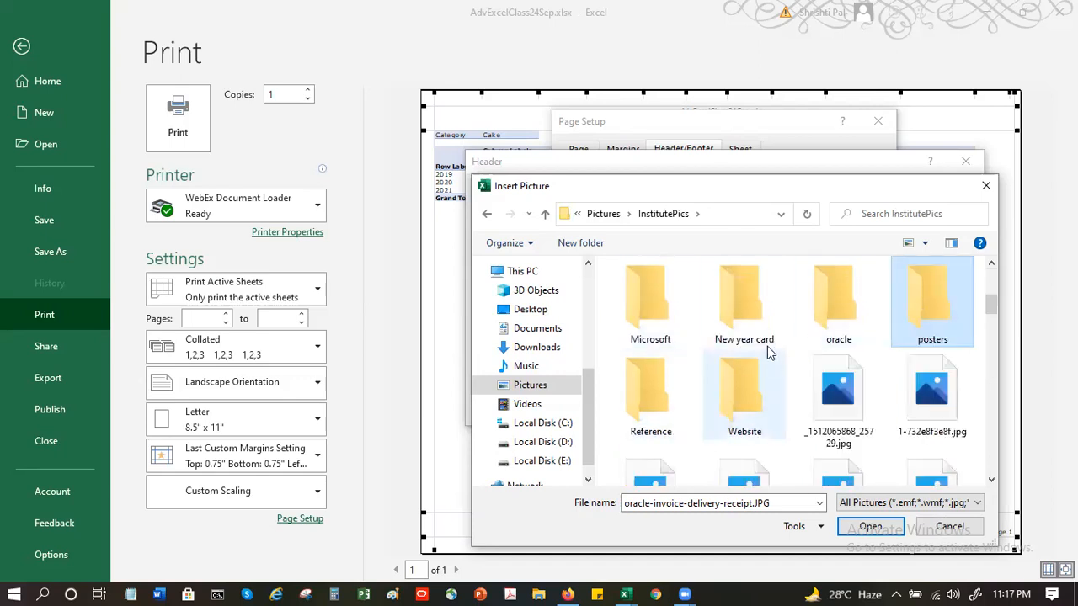
left_click(603, 213)
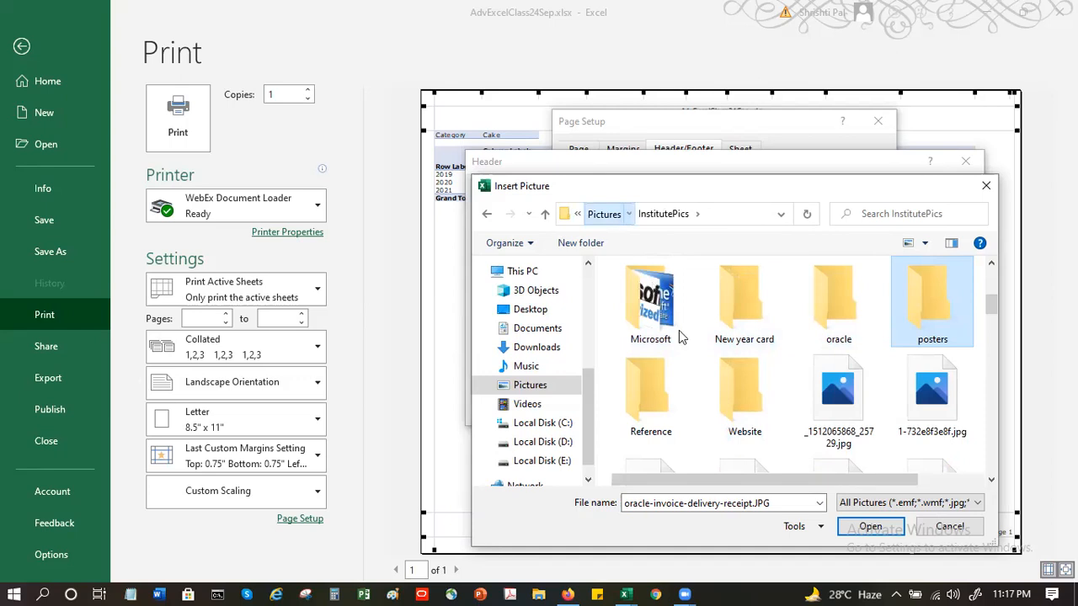
Insert Palium.jpg from the Palium pictures folder into the header's left section and apply the header to the printout.
scroll(666, 318, "down", 6)
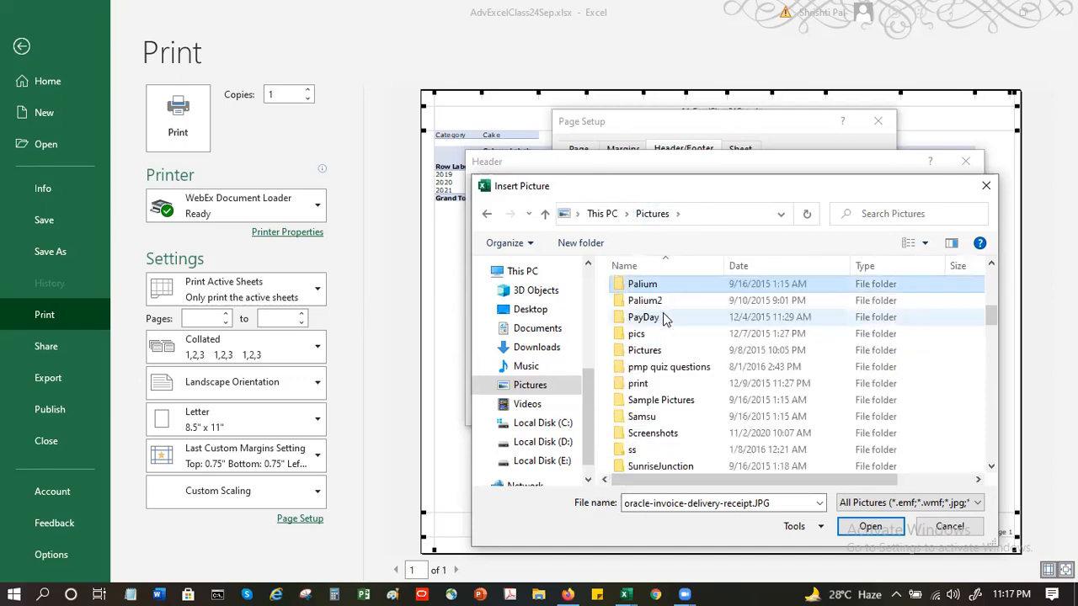
double_click(662, 287)
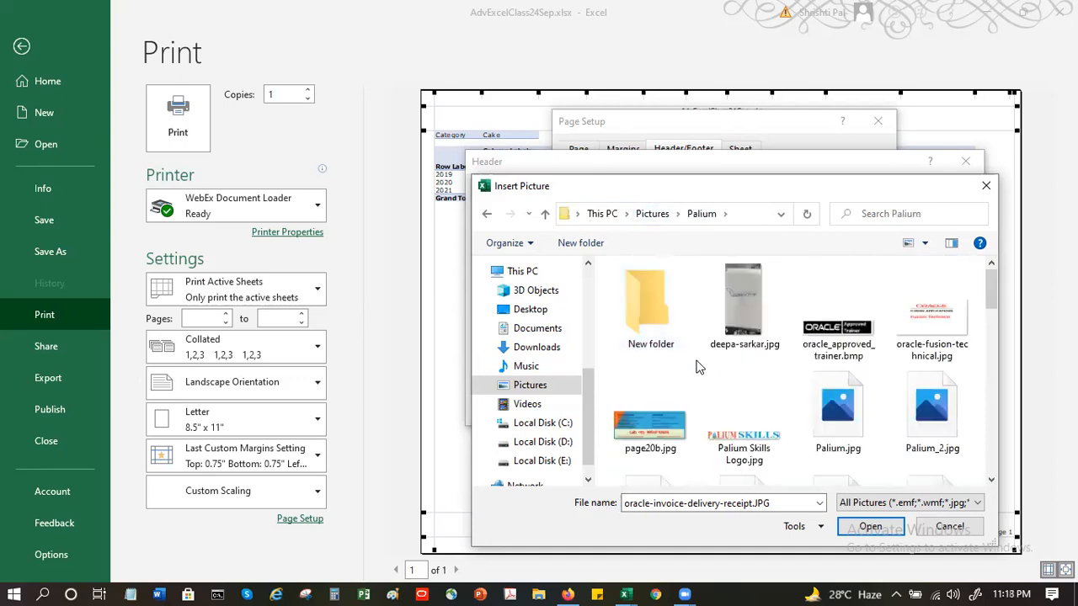
double_click(855, 430)
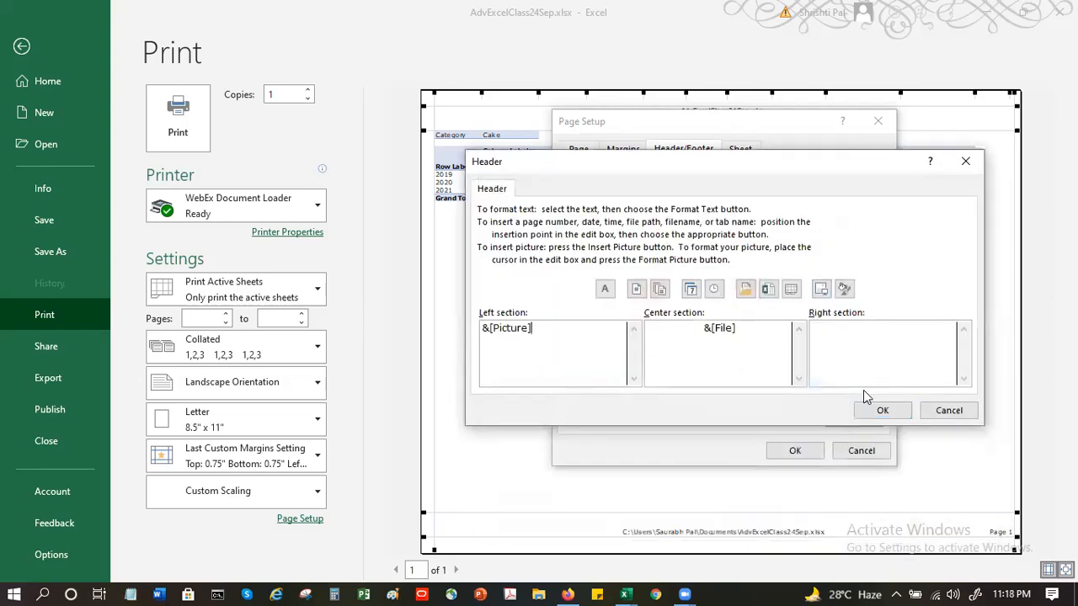
left_click(882, 411)
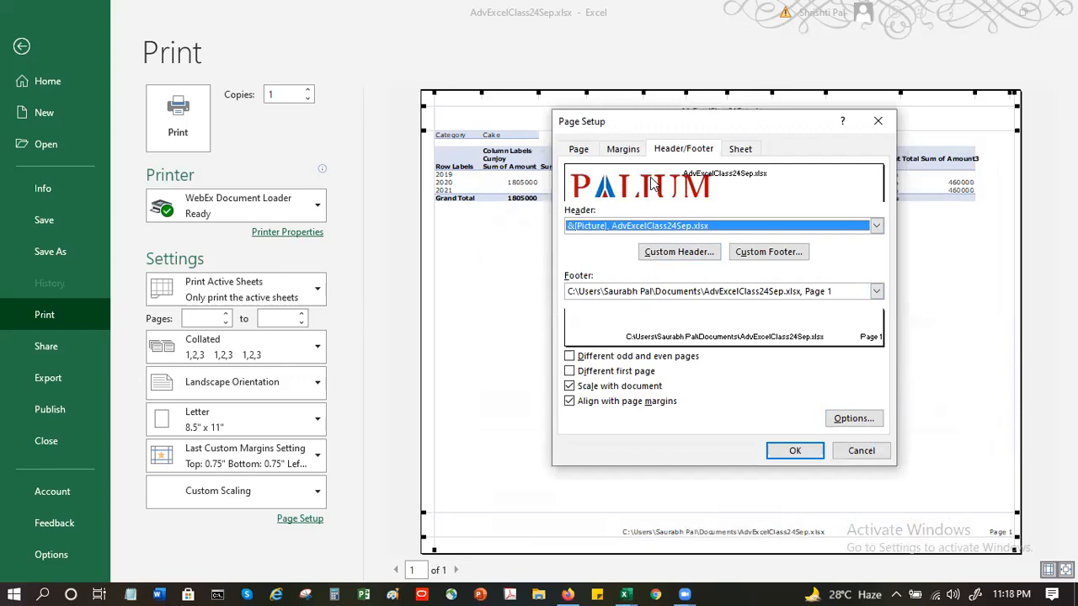
left_click(795, 450)
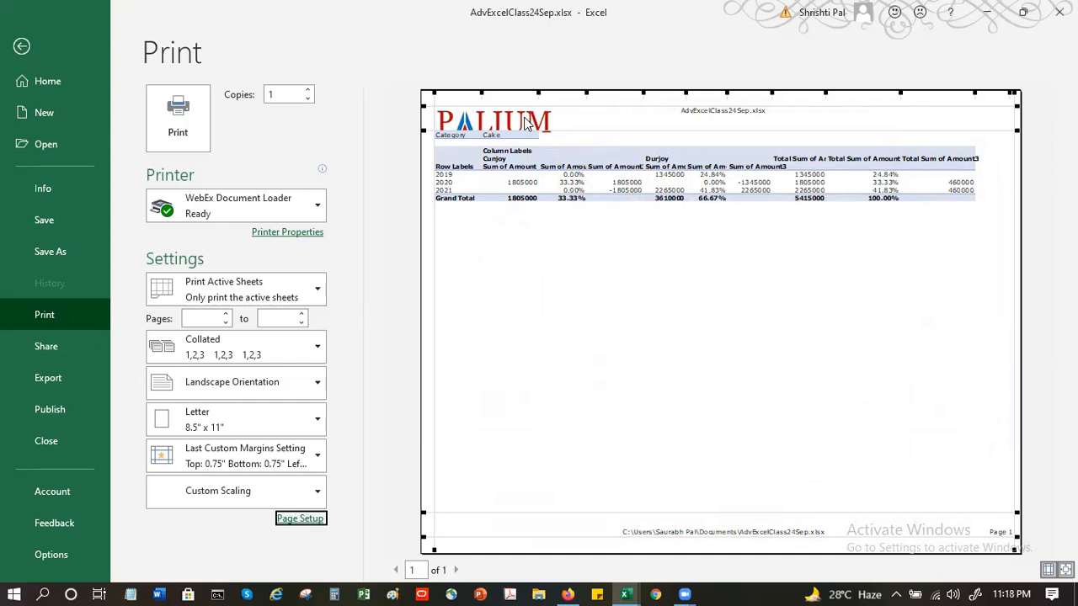
Open the header and footer page setup for the Cake sheet's printout.
left_click(289, 522)
left_click(684, 149)
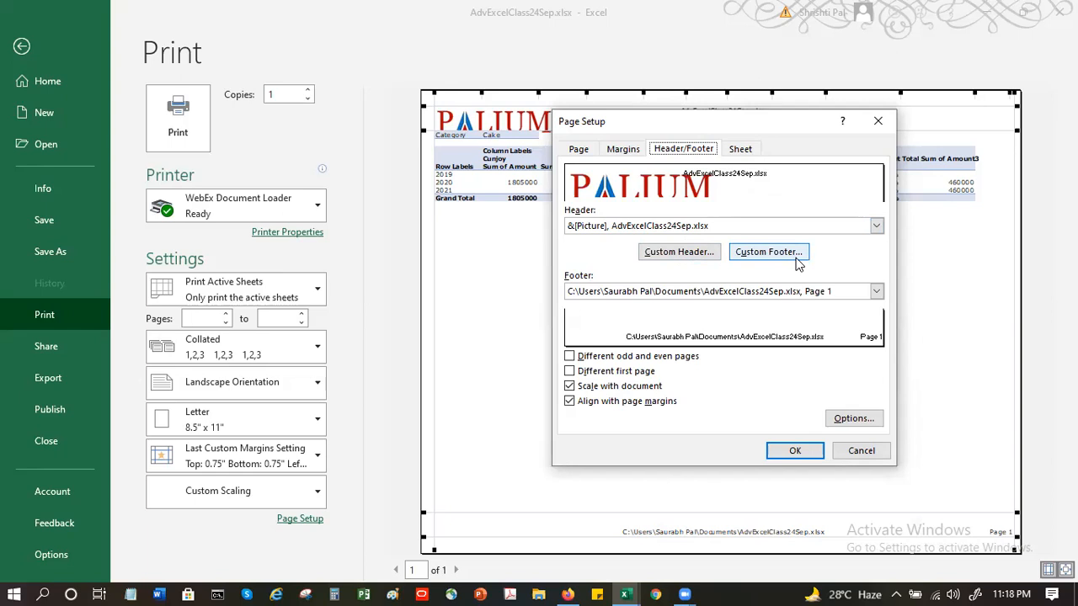
left_click(705, 253)
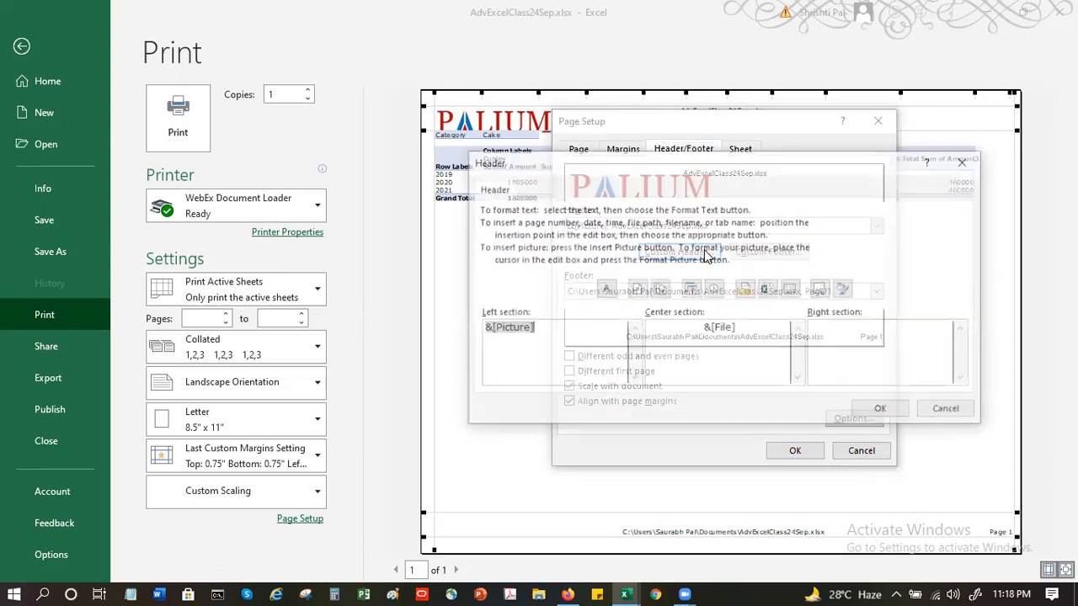
left_click(545, 330)
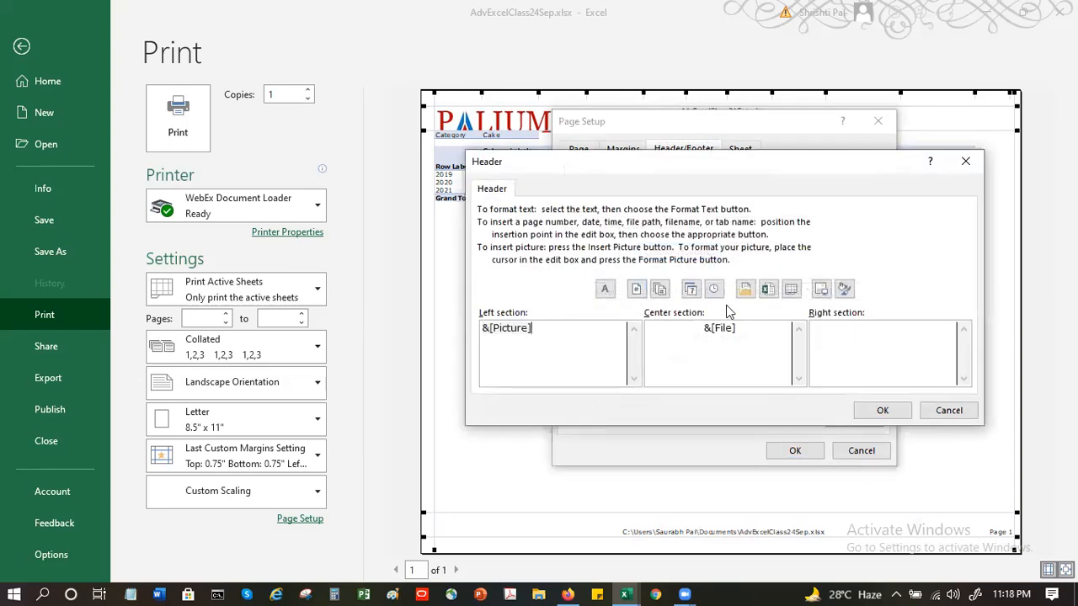
left_click(830, 293)
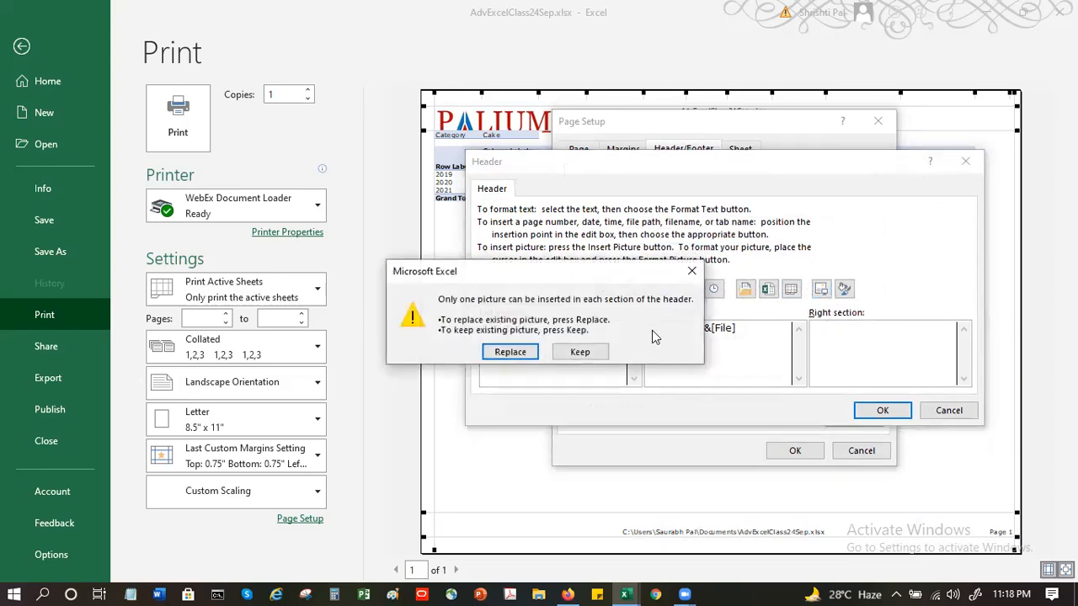
left_click(521, 348)
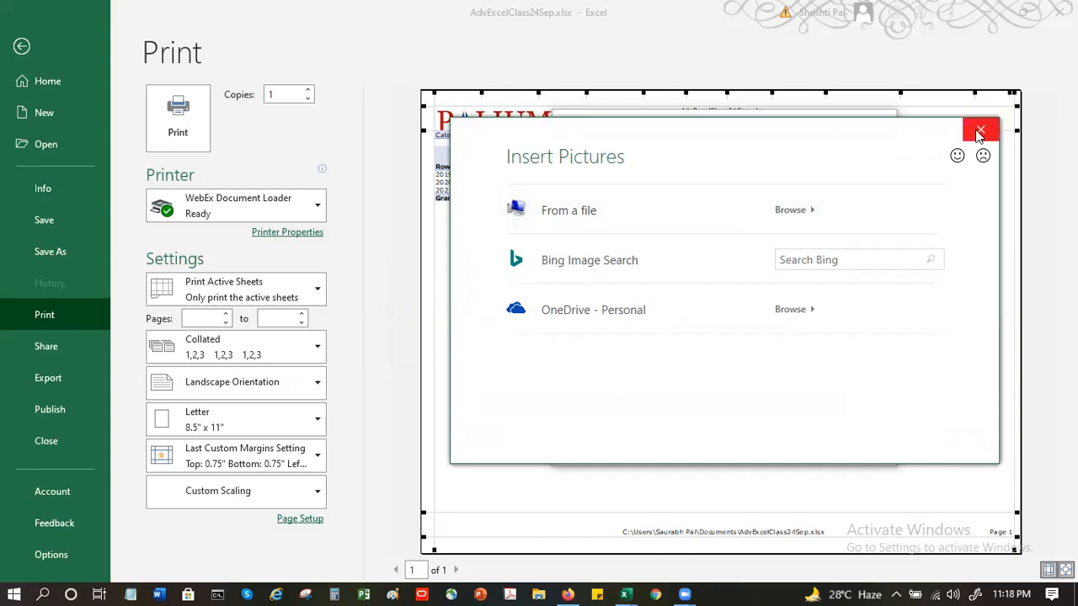
left_click(980, 129)
left_click(950, 412)
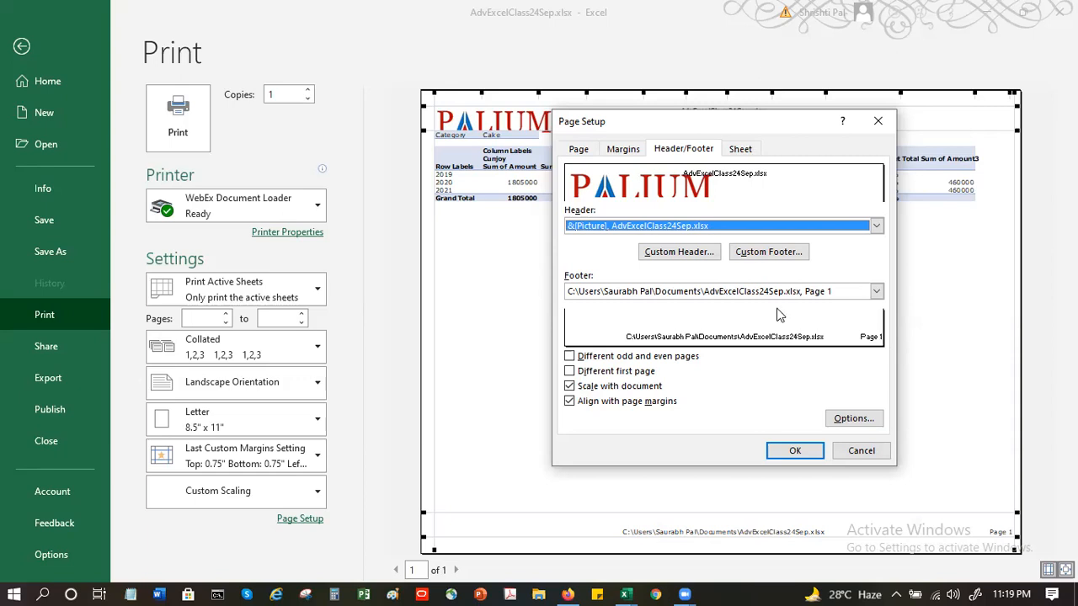
Change the Cake sheet's right footer section to "Page: &[Page] of &[Pages]" and apply the page setup.
left_click(781, 256)
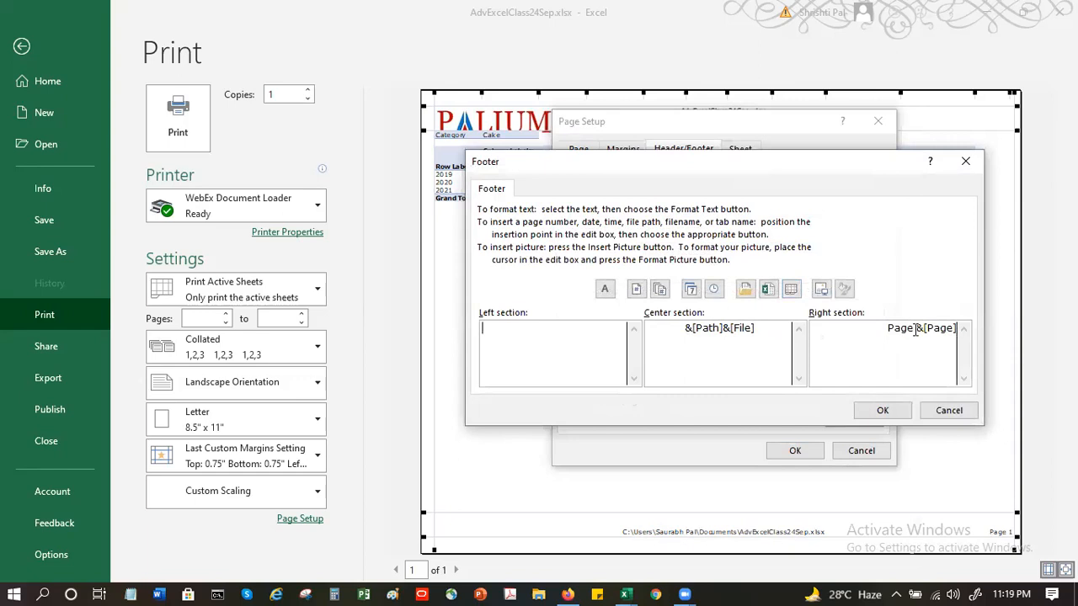
type(":")
type(" of")
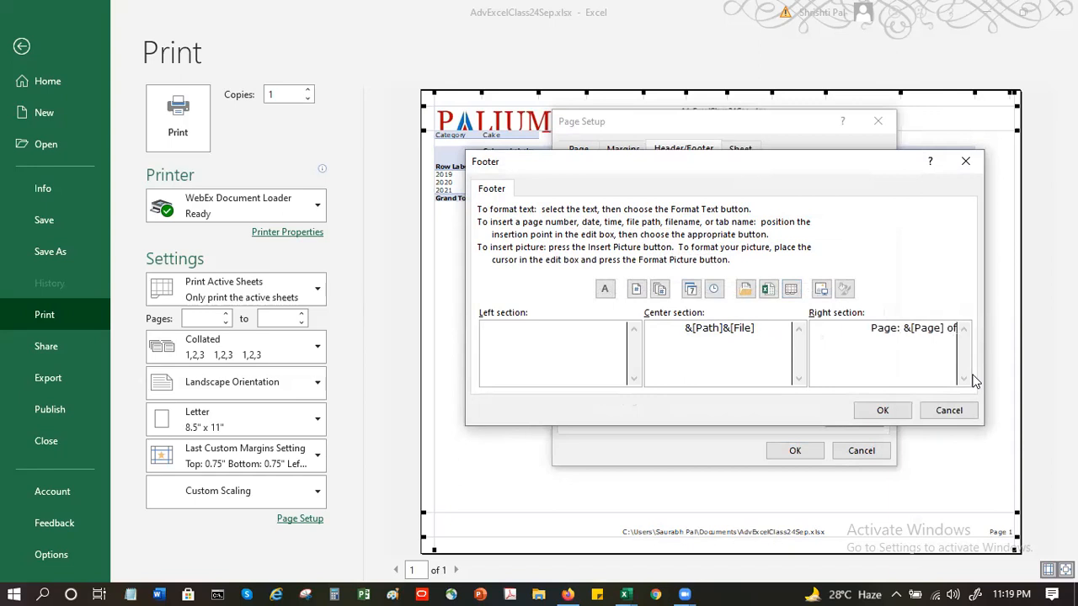
left_click(660, 290)
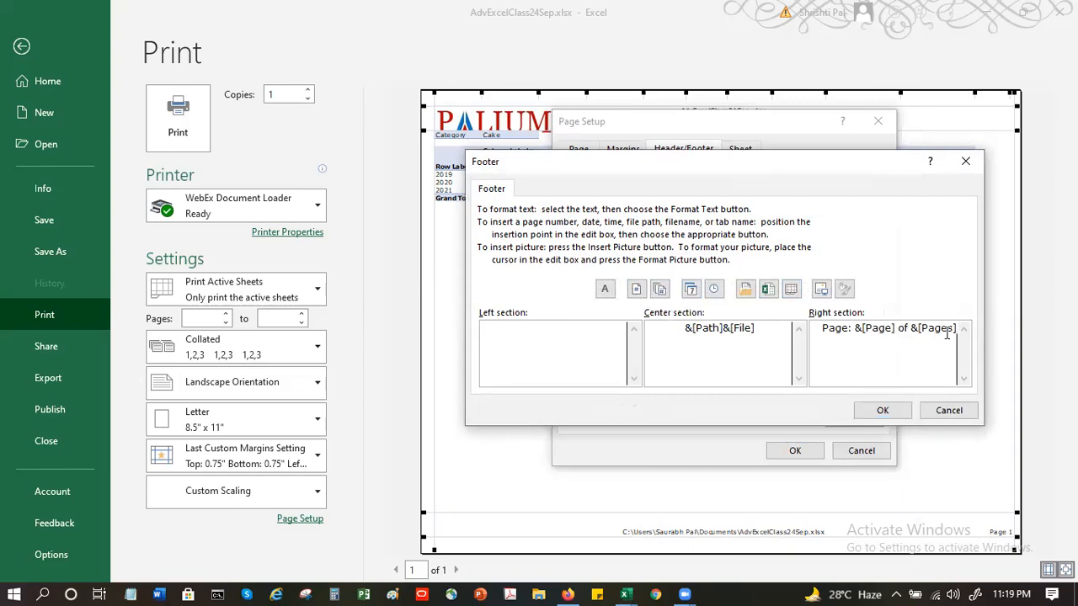
left_click(884, 410)
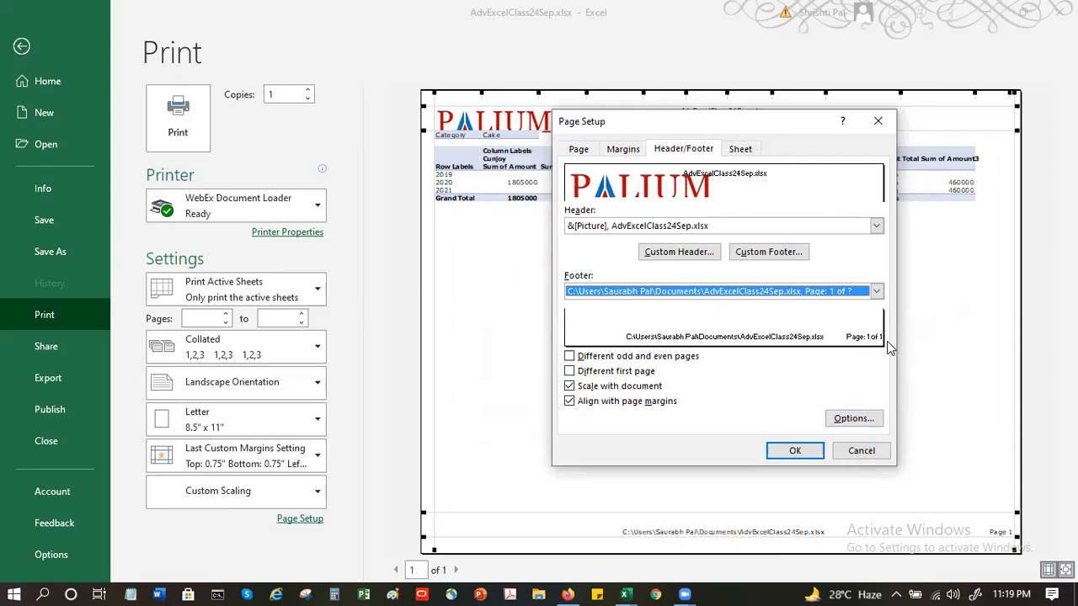
left_click(800, 454)
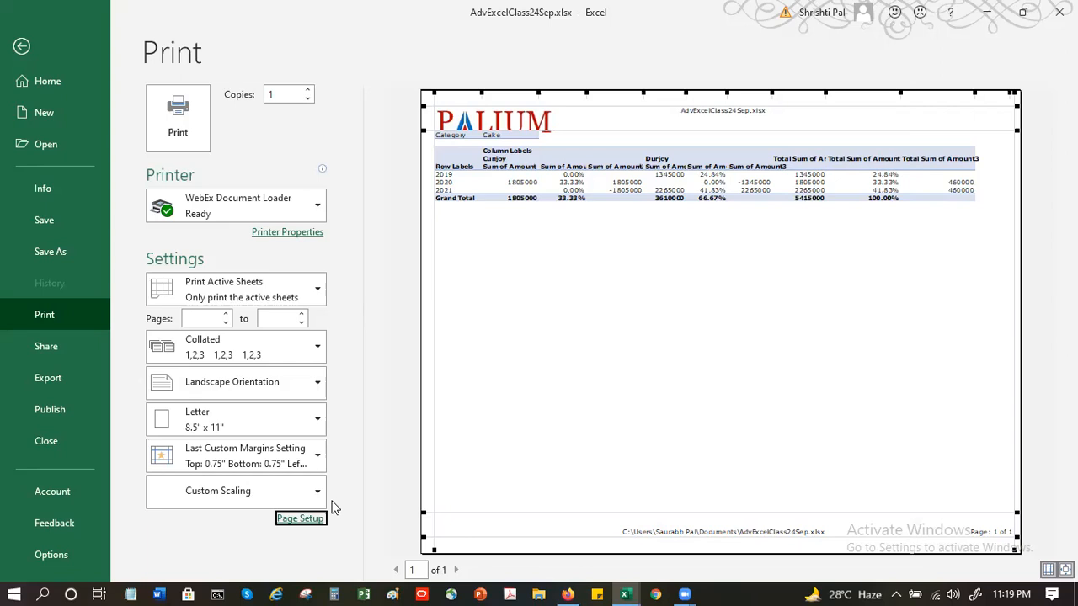
Return to the workbook, switch to Sheet9 and open its print preview.
left_click(21, 45)
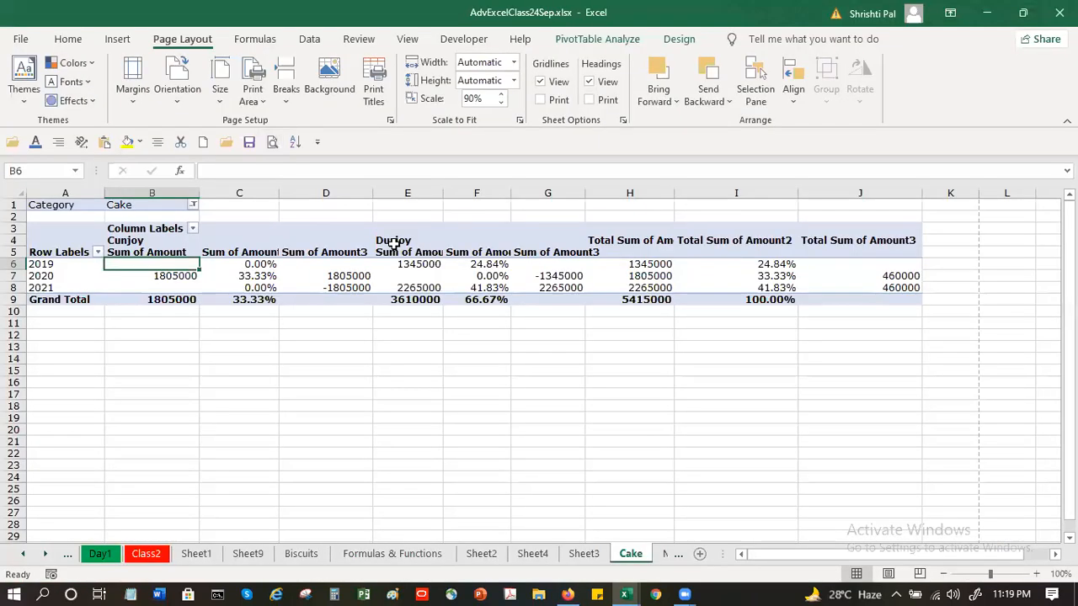
left_click(413, 393)
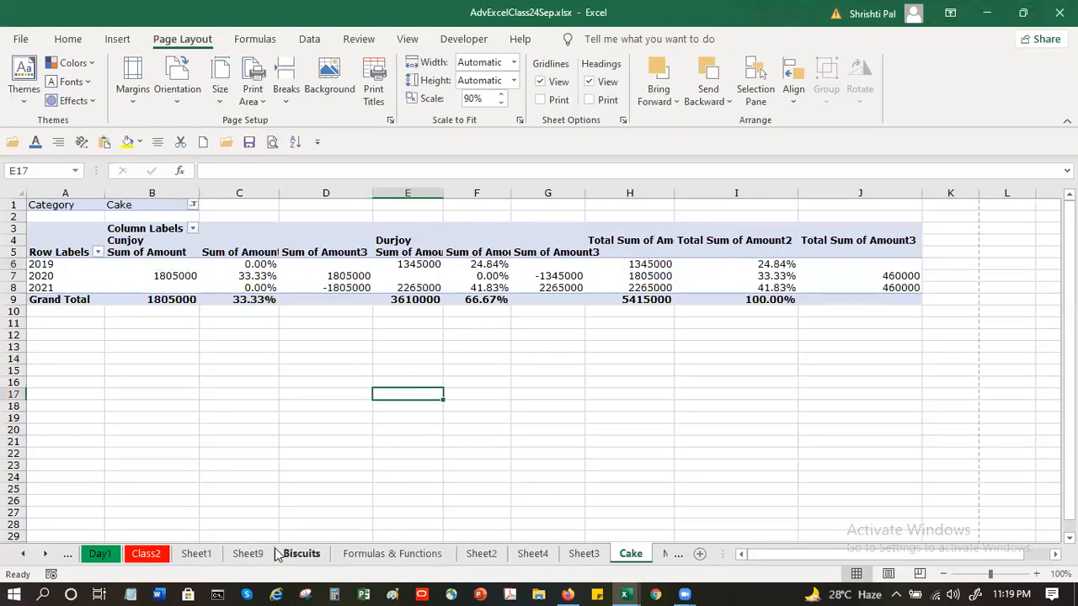
left_click(146, 554)
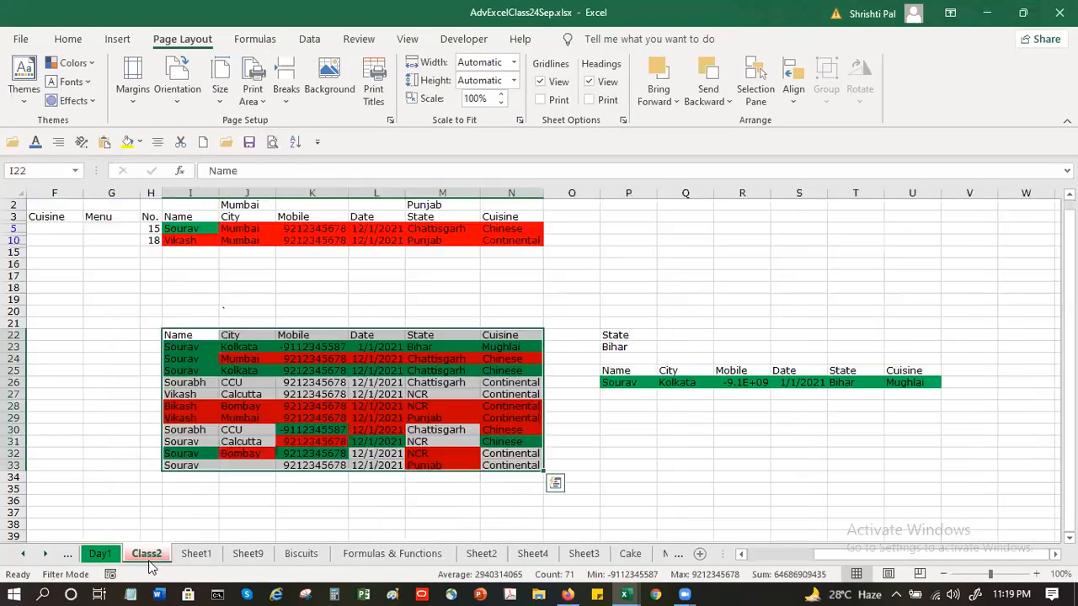
left_click(202, 555)
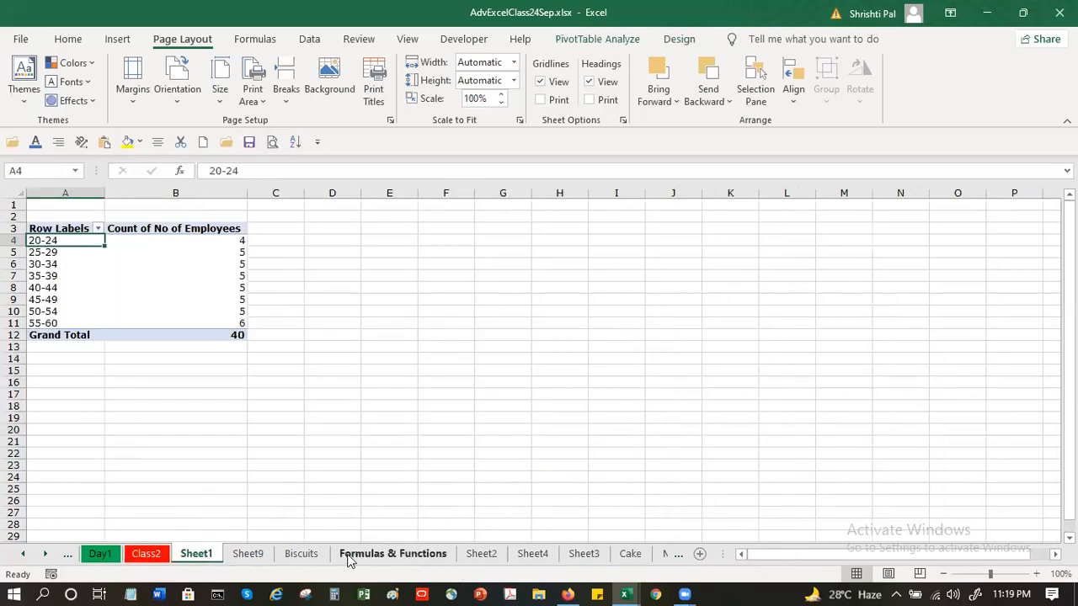
left_click(257, 556)
left_click(352, 359)
left_click(273, 143)
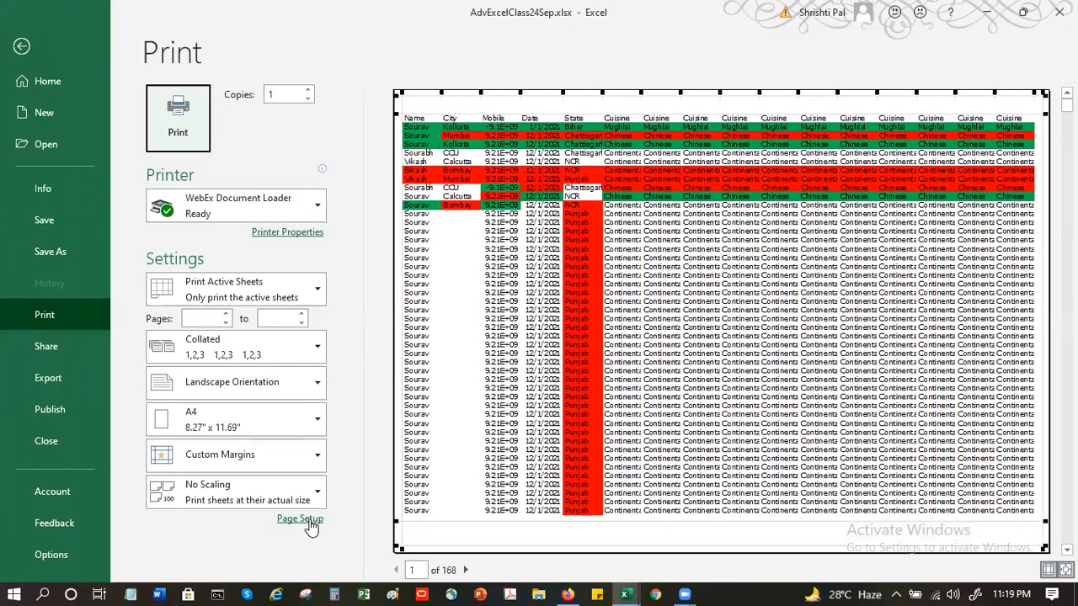
Give Sheet9 a custom footer with "Page: &[Page] of &[Pages]" in the right section and apply it.
left_click(303, 520)
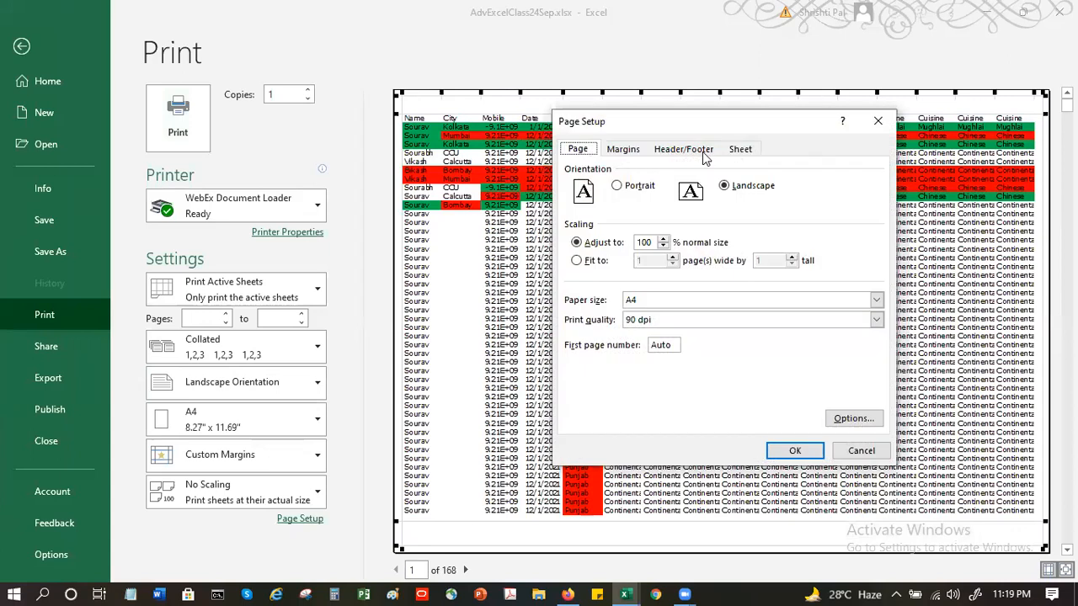
left_click(703, 153)
left_click(775, 254)
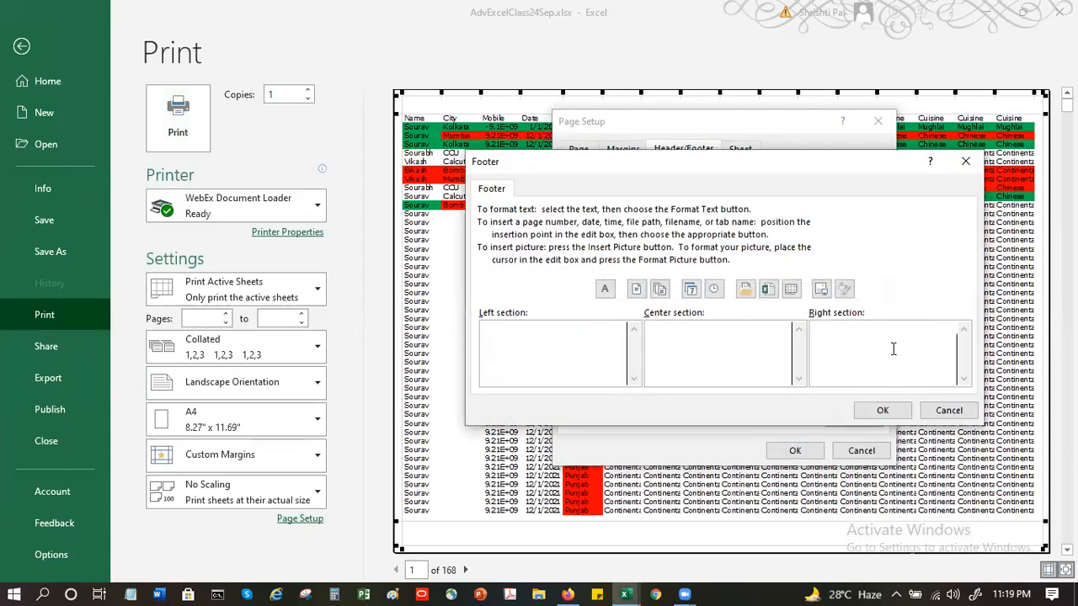
type("Page:")
left_click(636, 289)
type("of")
left_click(660, 290)
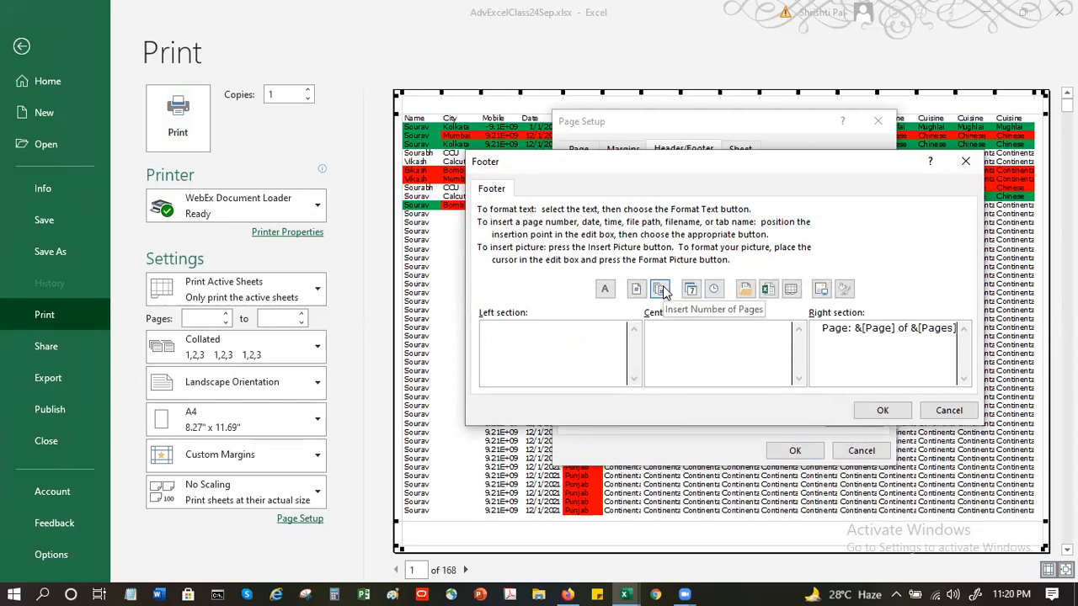
left_click(882, 410)
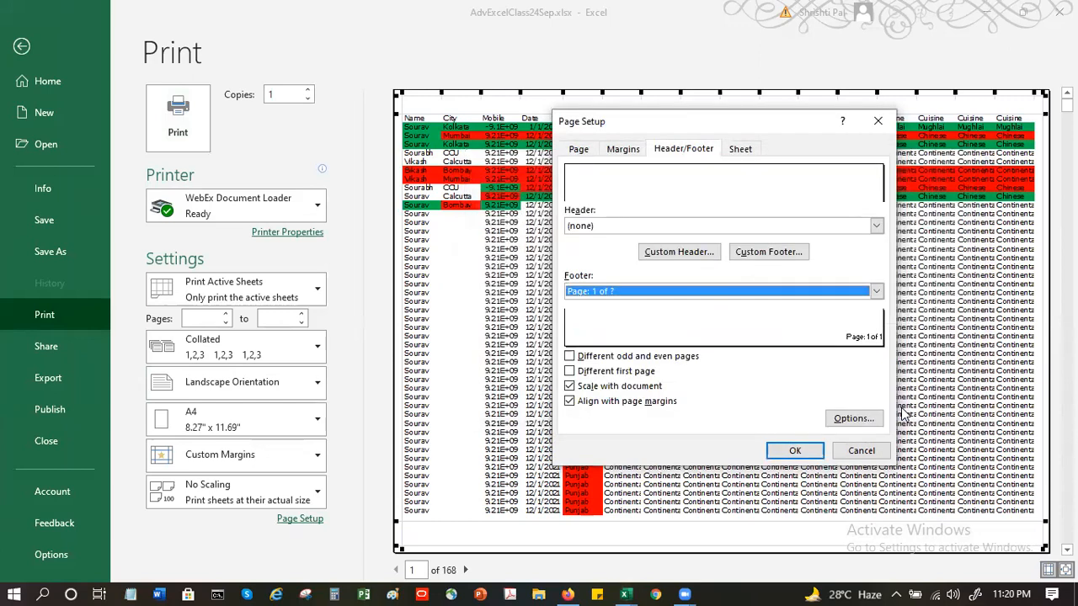
left_click(814, 453)
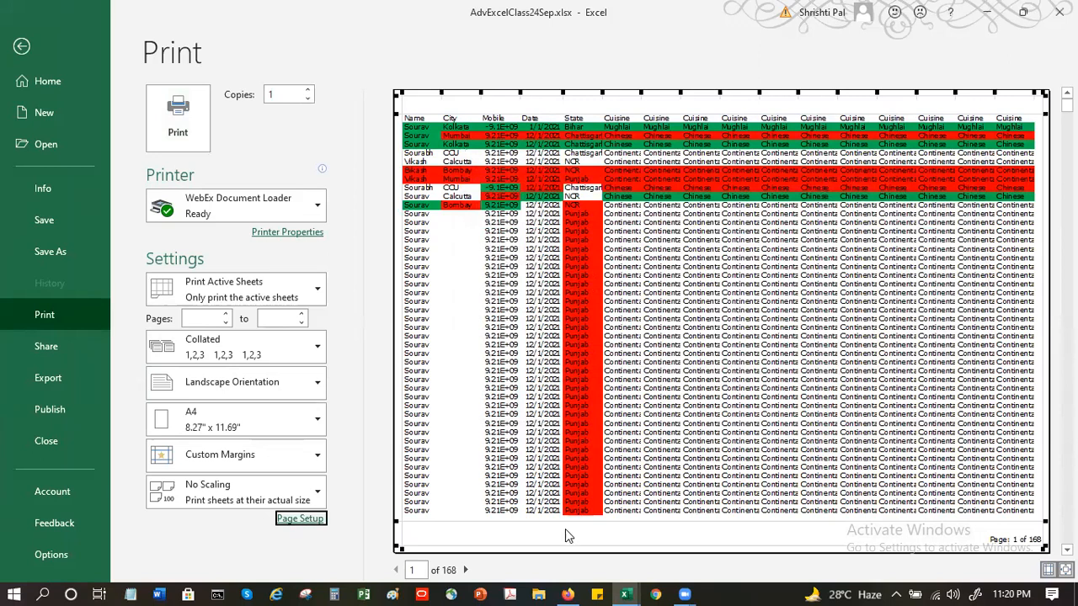
Add "Page No: &[Page] of &[Pages]" to the left section of Sheet9's custom footer and apply it.
left_click(301, 519)
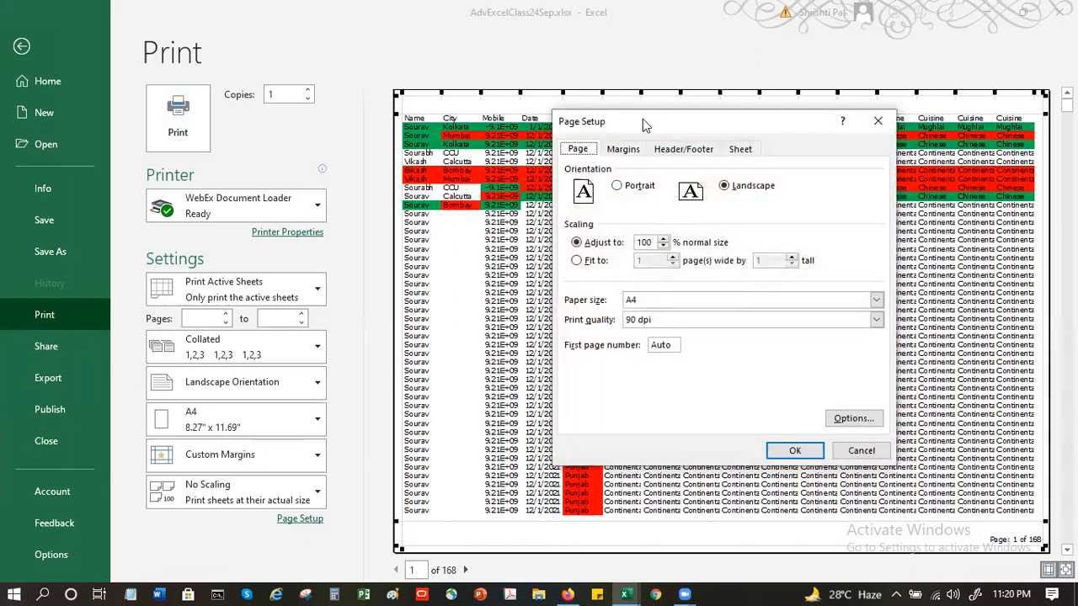
left_click(693, 152)
left_click(769, 252)
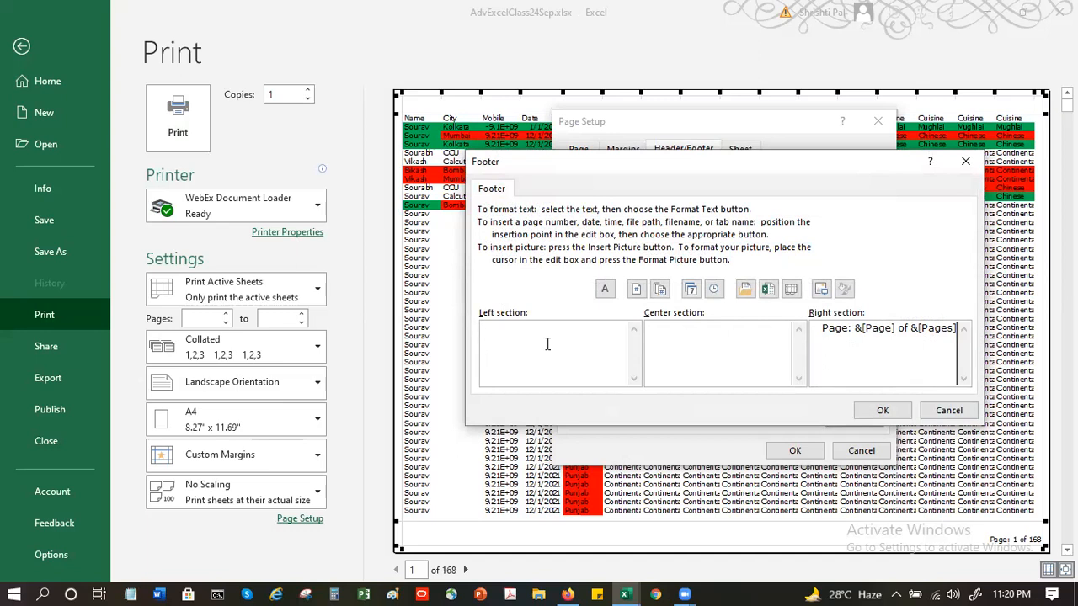
type("Page:")
key("BackSpace")
type("No:")
left_click(637, 289)
type("of")
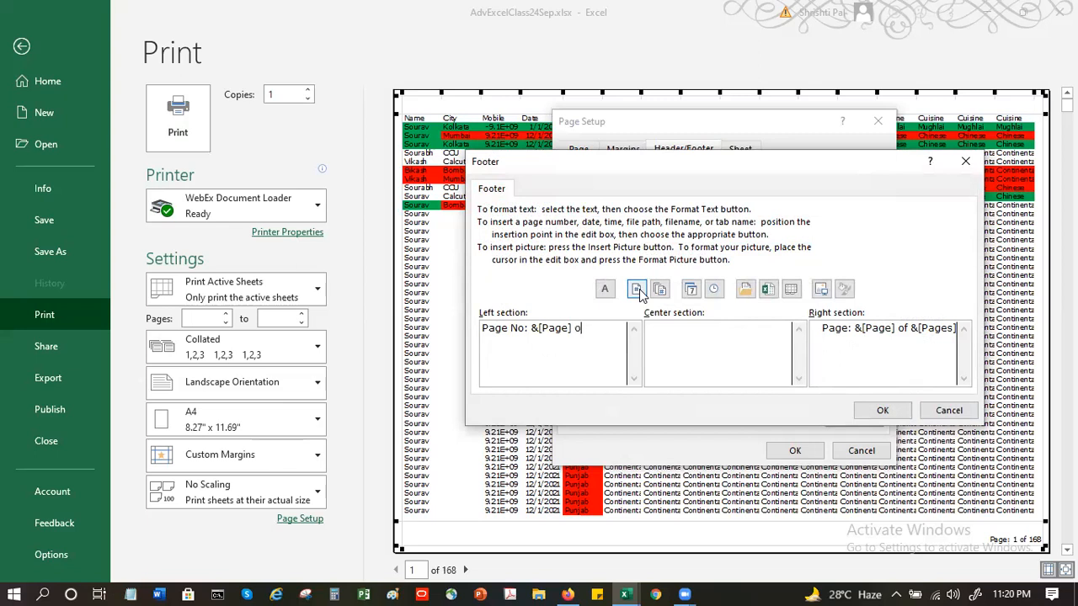
left_click(661, 290)
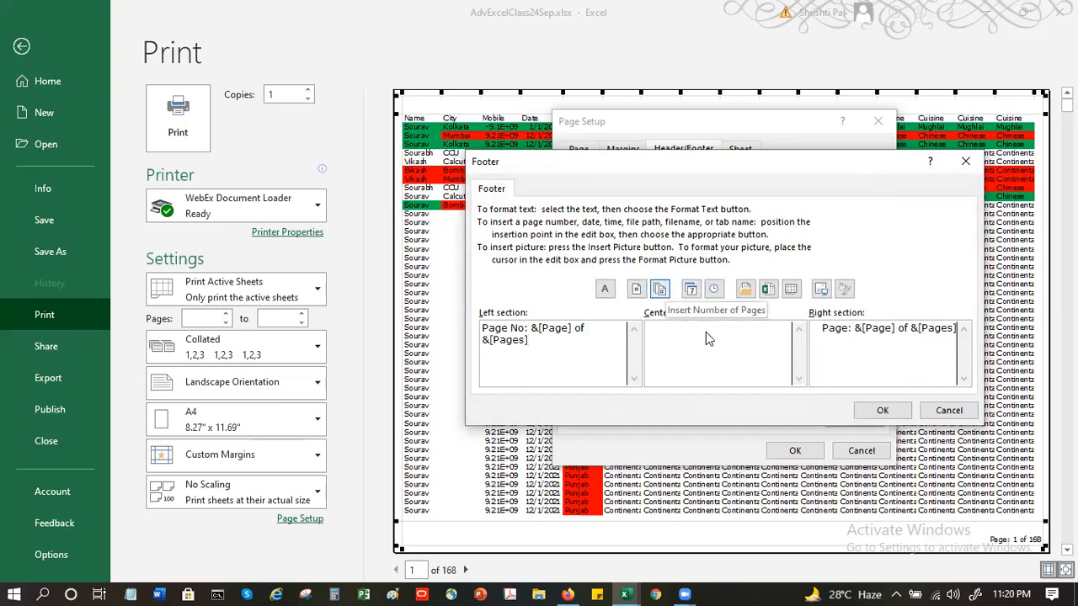
left_click(889, 411)
left_click(794, 451)
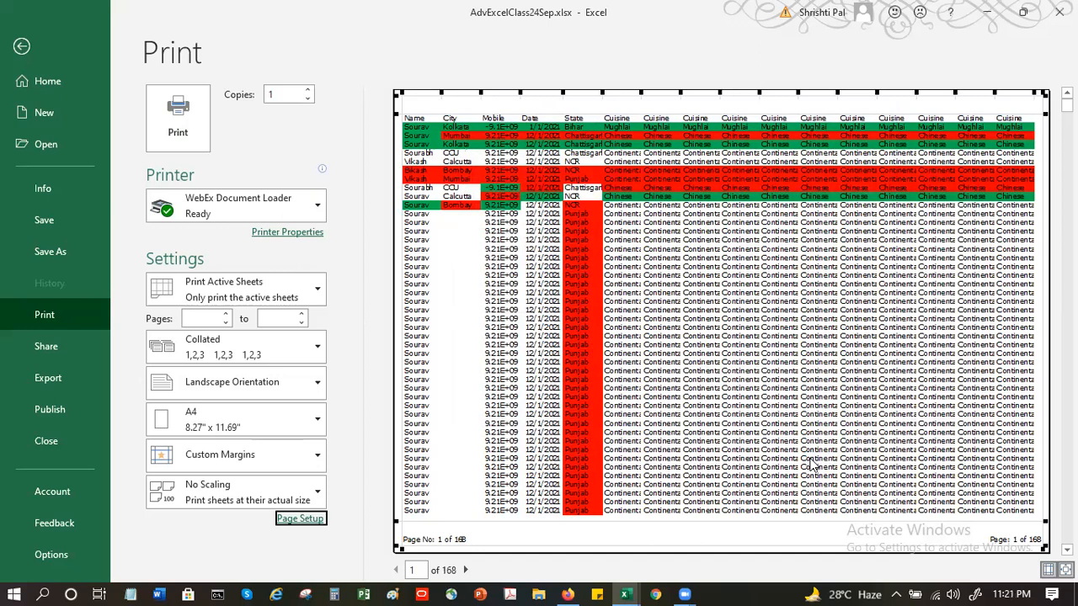
Insert the sheet name code &[Tab] in the center section of Sheet9's custom footer and apply it.
left_click(301, 519)
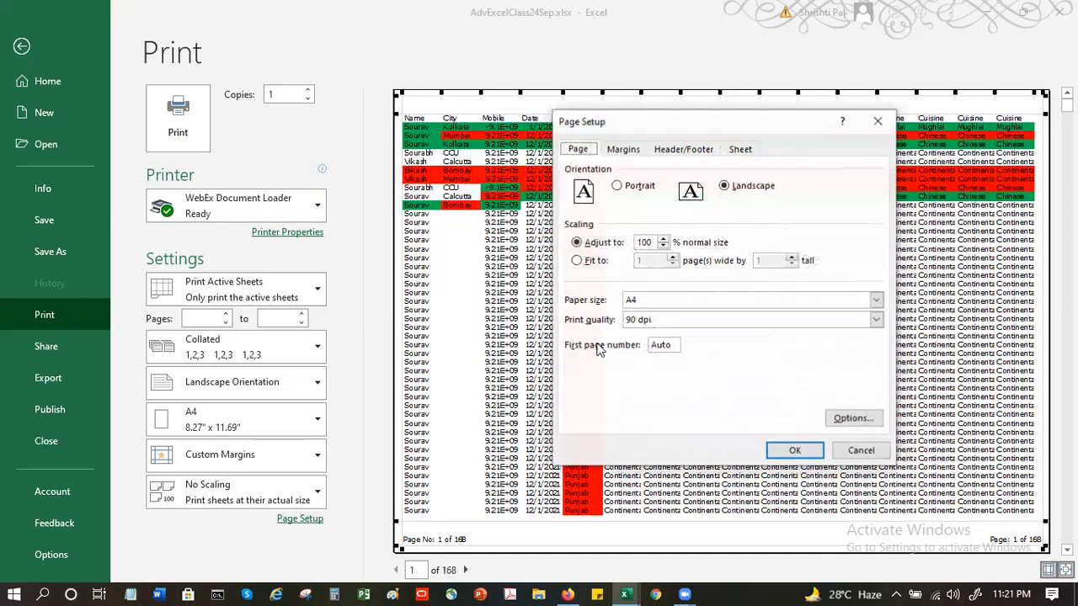
left_click(683, 149)
left_click(751, 252)
left_click(735, 361)
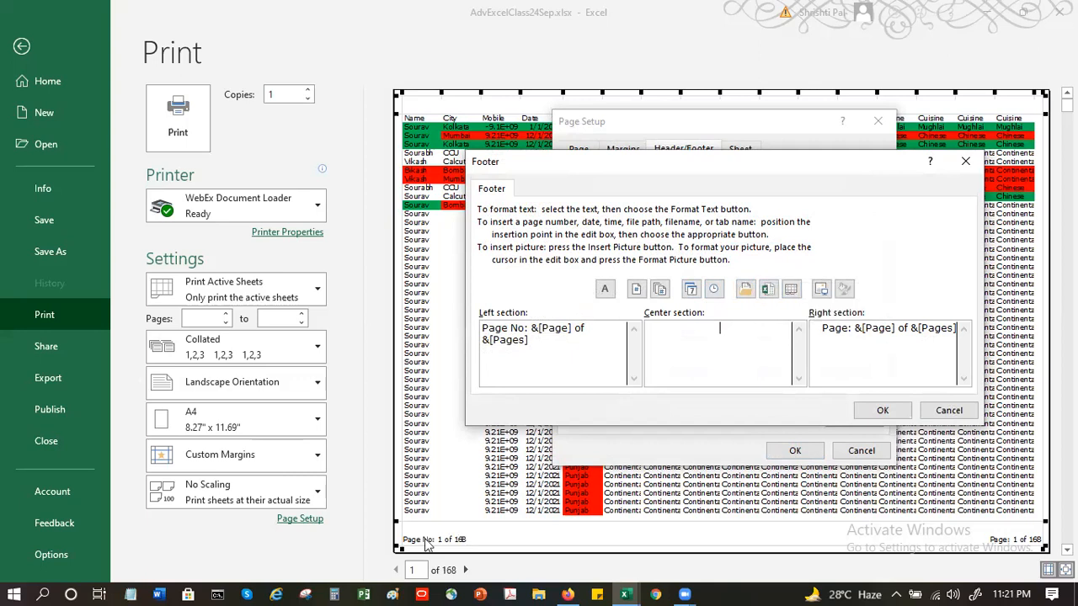
left_click(791, 288)
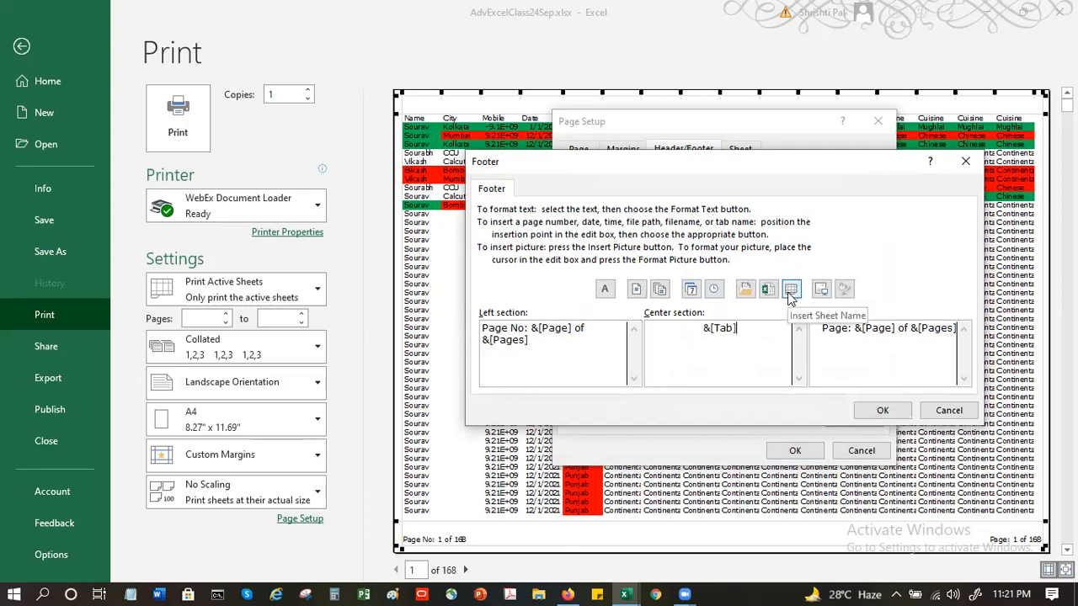
left_click(883, 412)
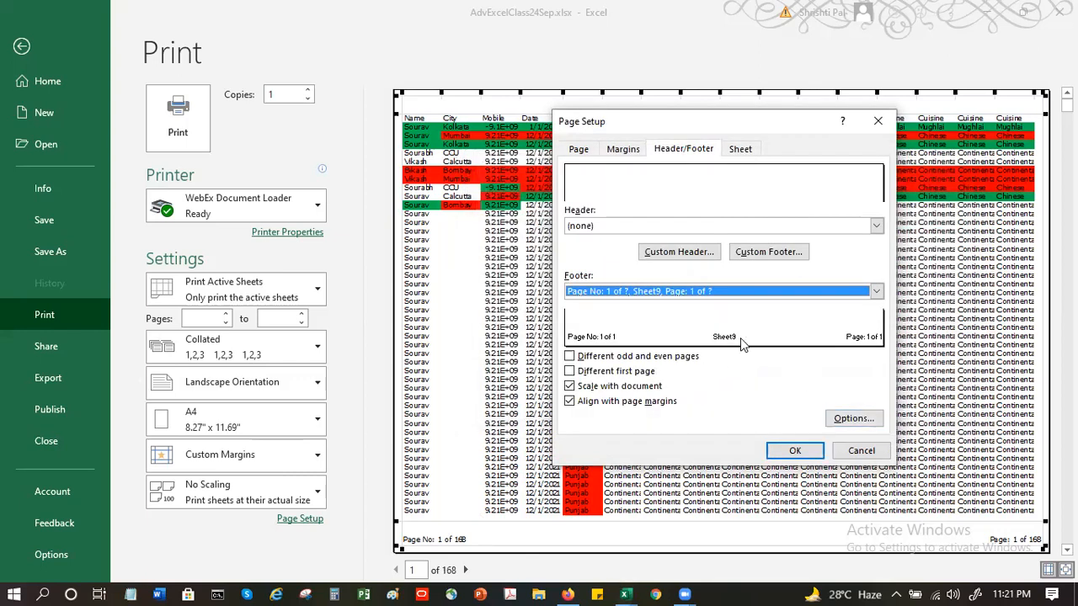
left_click(776, 450)
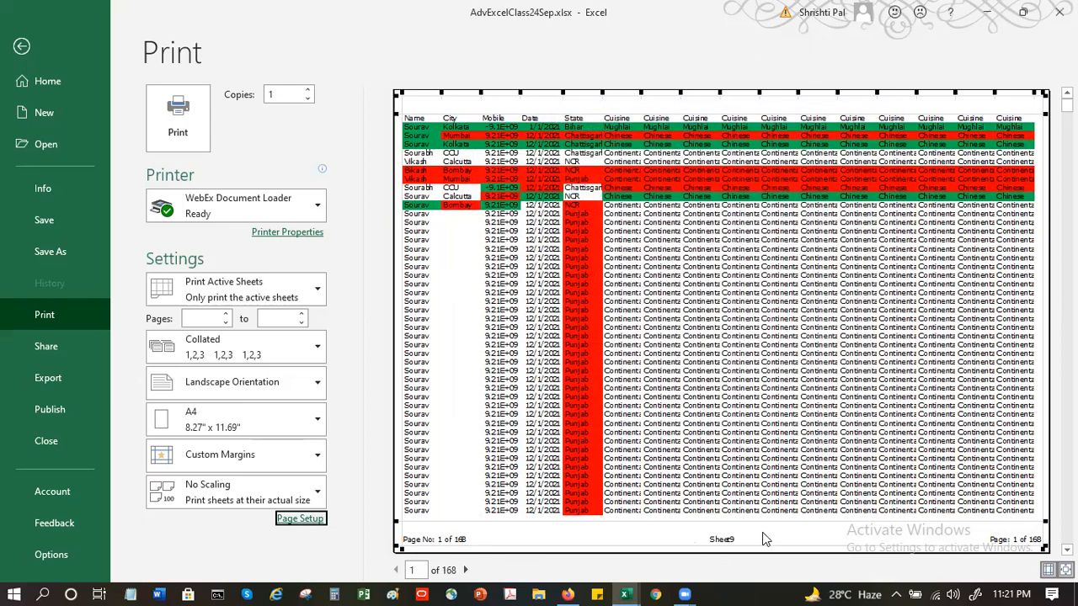
Return to the worksheet and rename Sheet9 as BigData.
left_click(22, 46)
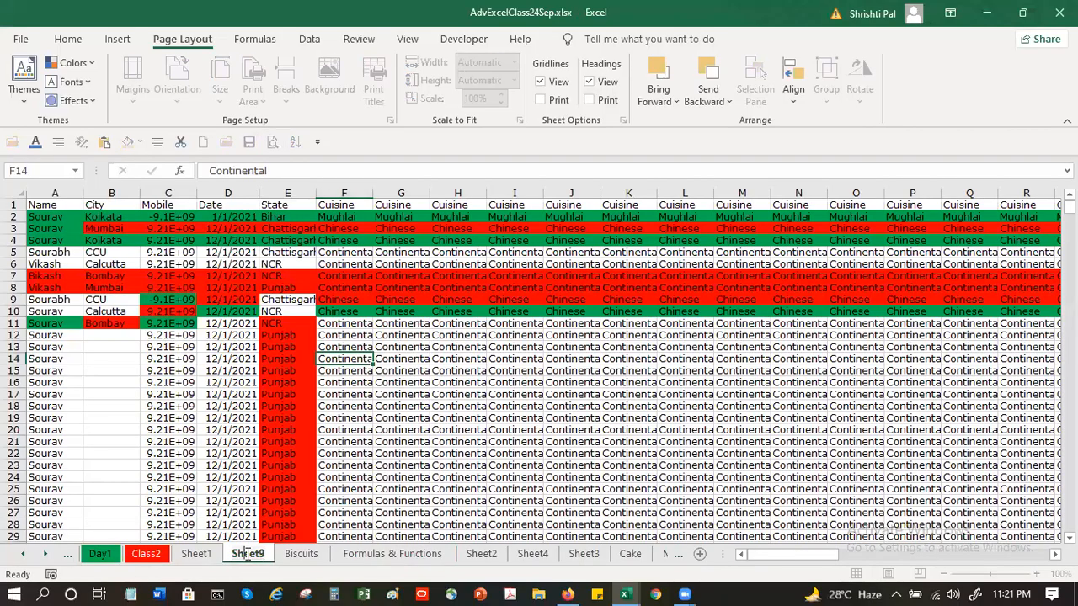
left_click(240, 488)
double_click(248, 554)
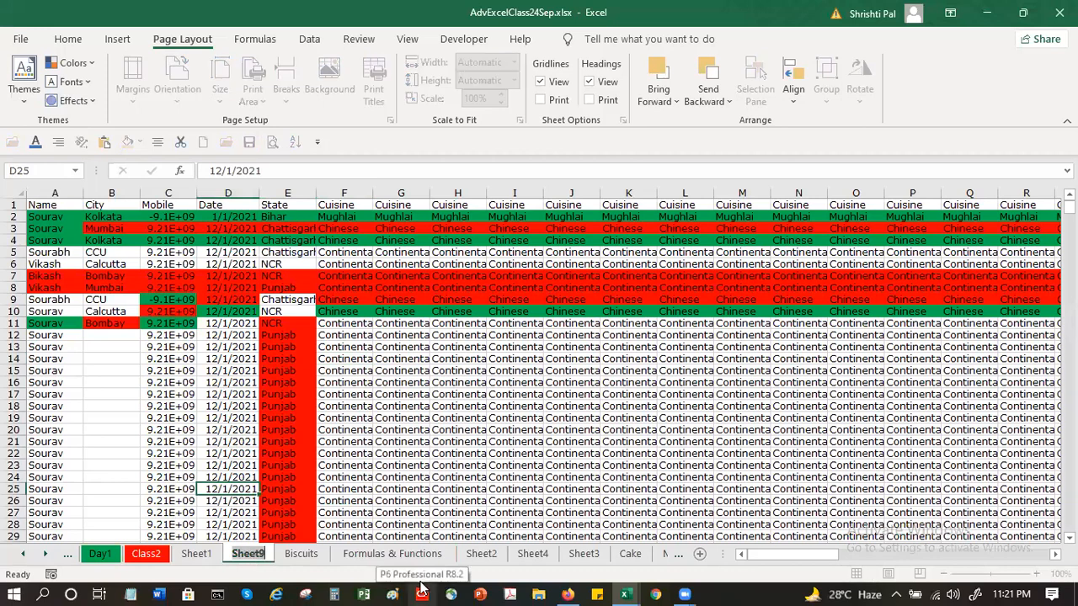
type("BigData")
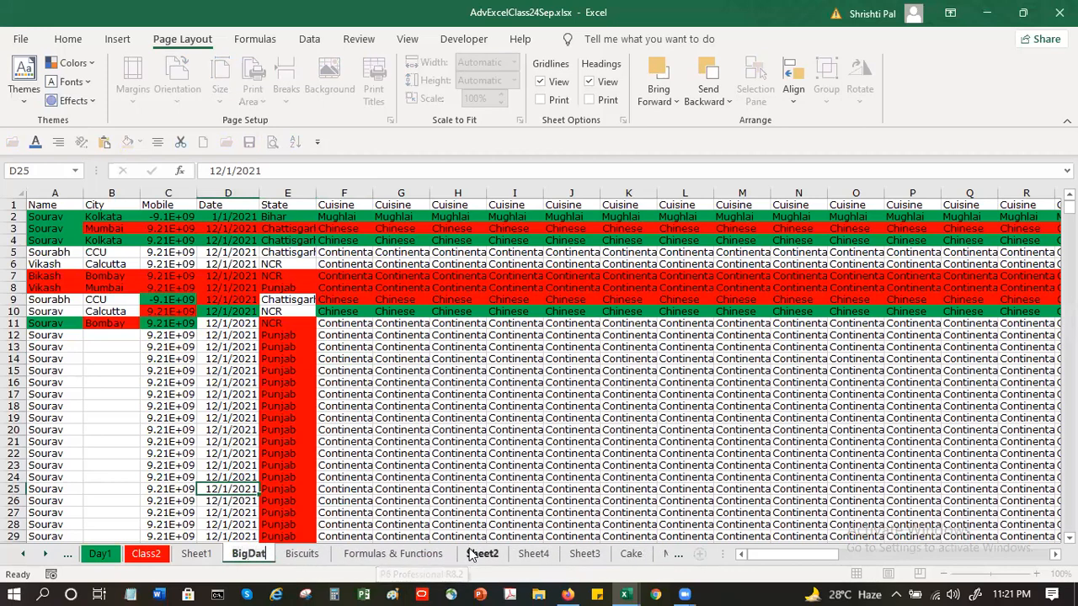
left_click(233, 357)
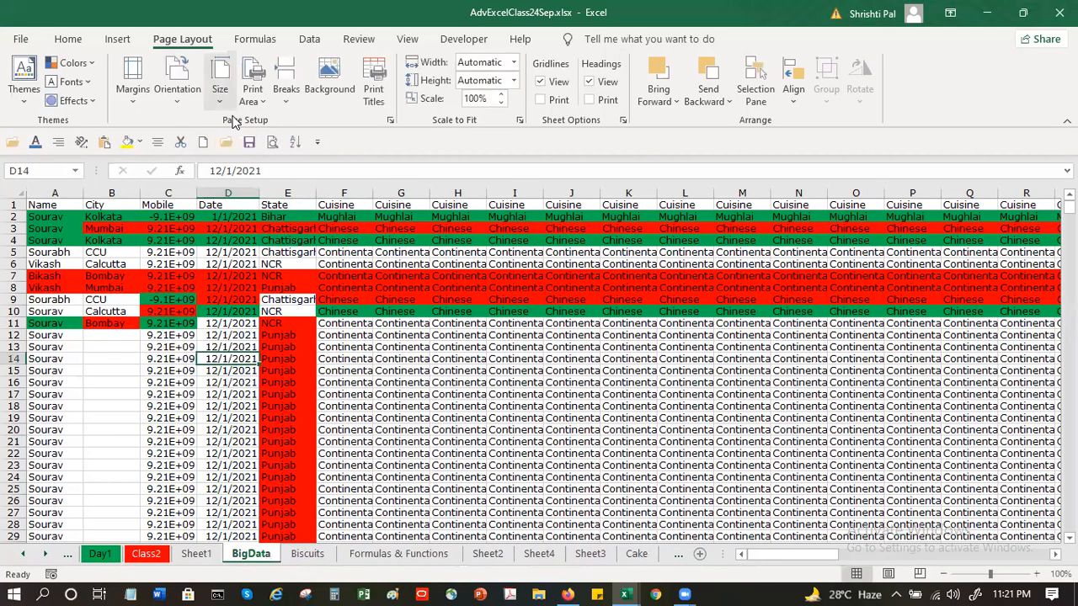
Check the BigData sheet's footer in the print preview and switch to Sheet1.
left_click(272, 142)
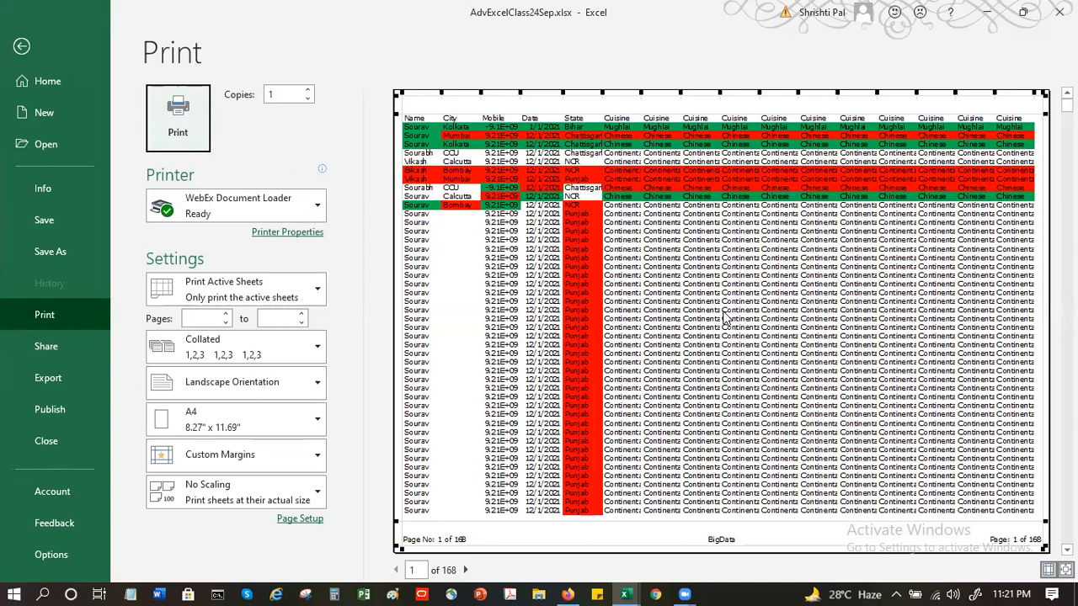
left_click(22, 46)
left_click(200, 555)
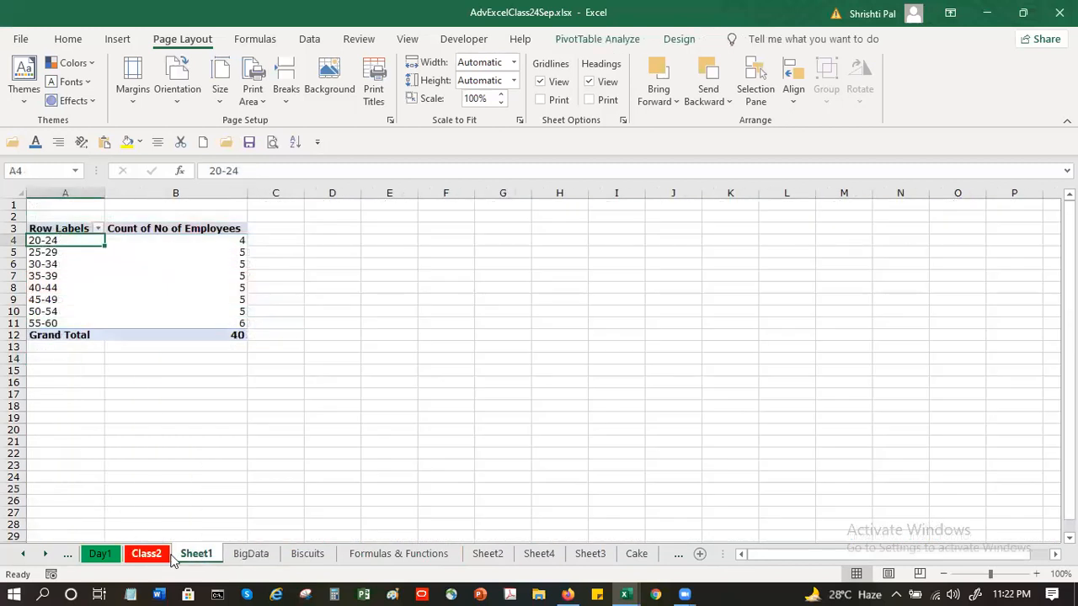
left_click(261, 561)
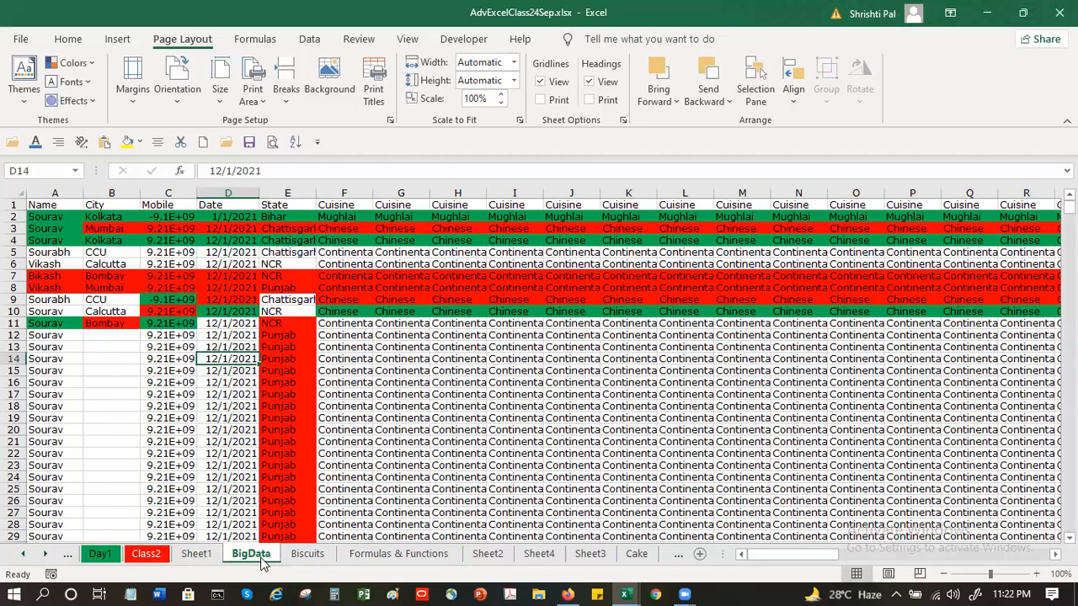
left_click(204, 560)
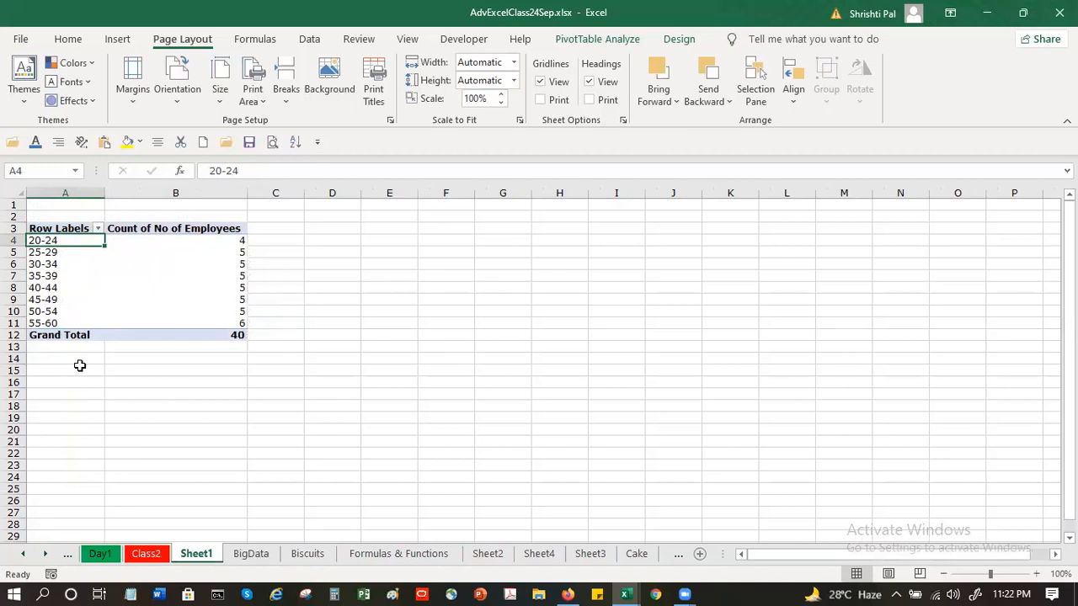
Center Sheet1's printout horizontally on the page through the page setup margins and apply it.
left_click(272, 141)
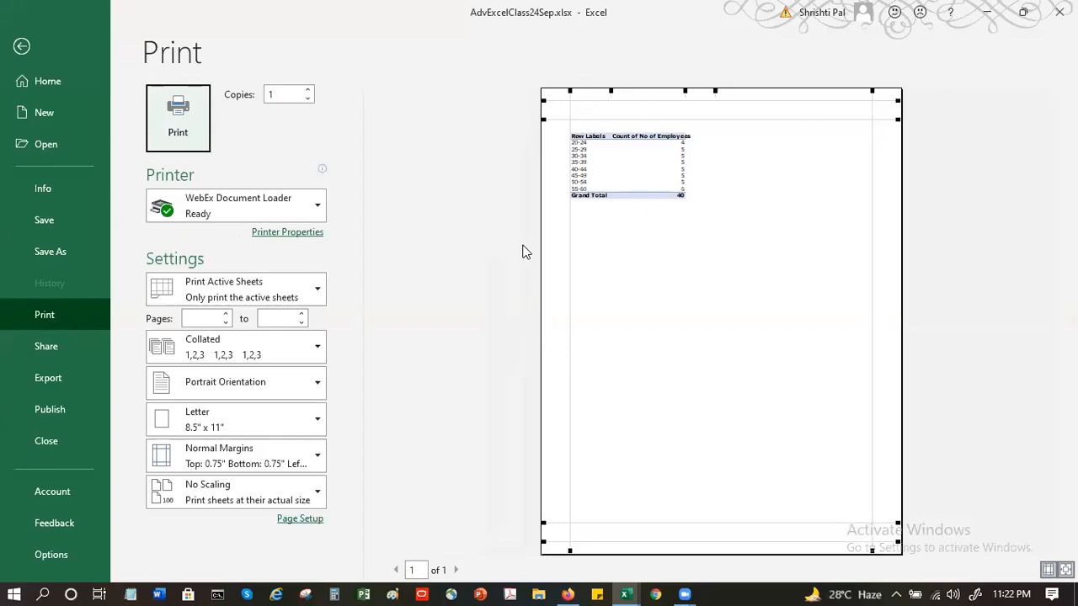
left_click(287, 522)
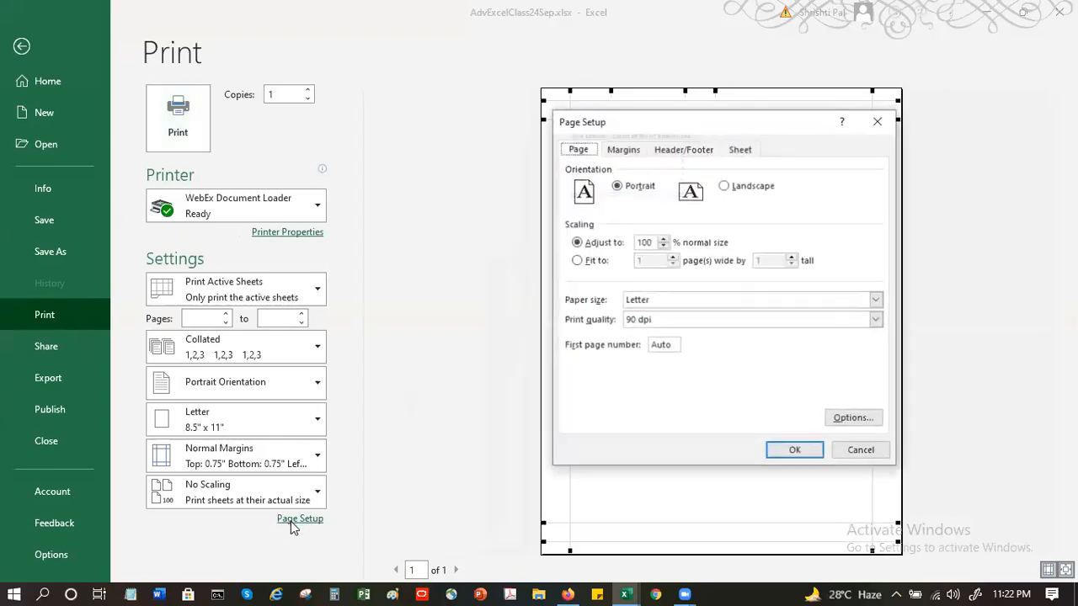
left_click(622, 150)
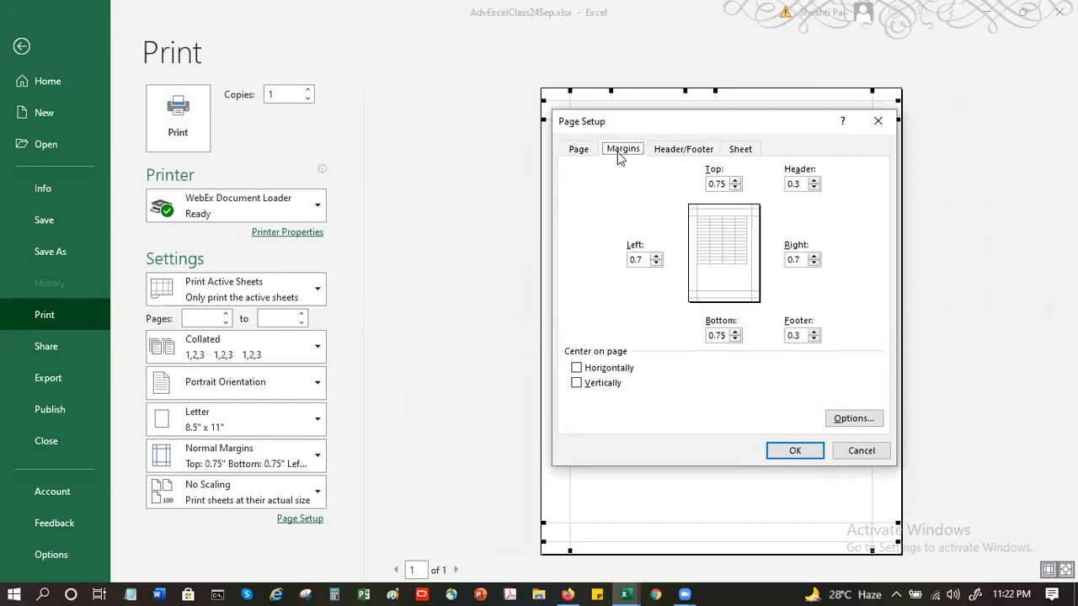
left_click(627, 371)
left_click(811, 459)
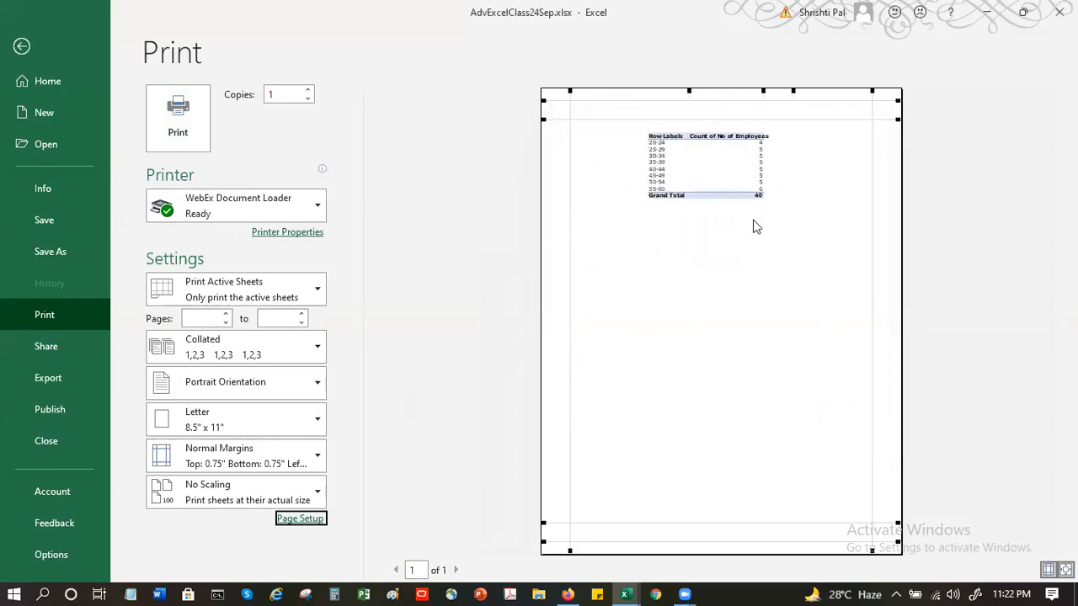
Center Sheet1's printout vertically on the page as well and apply it.
left_click(313, 519)
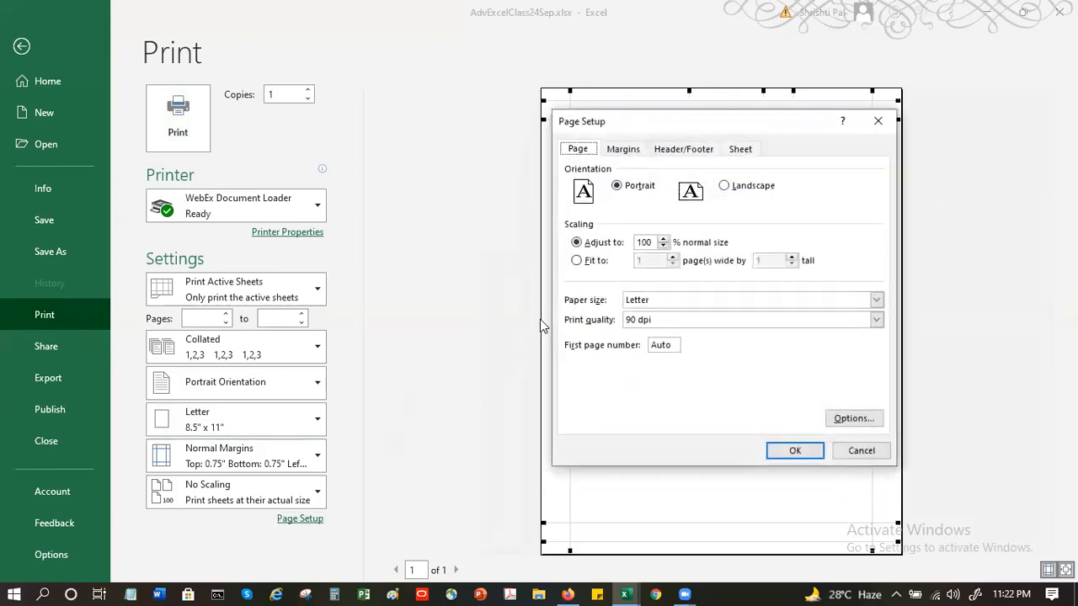
left_click(625, 149)
left_click(596, 385)
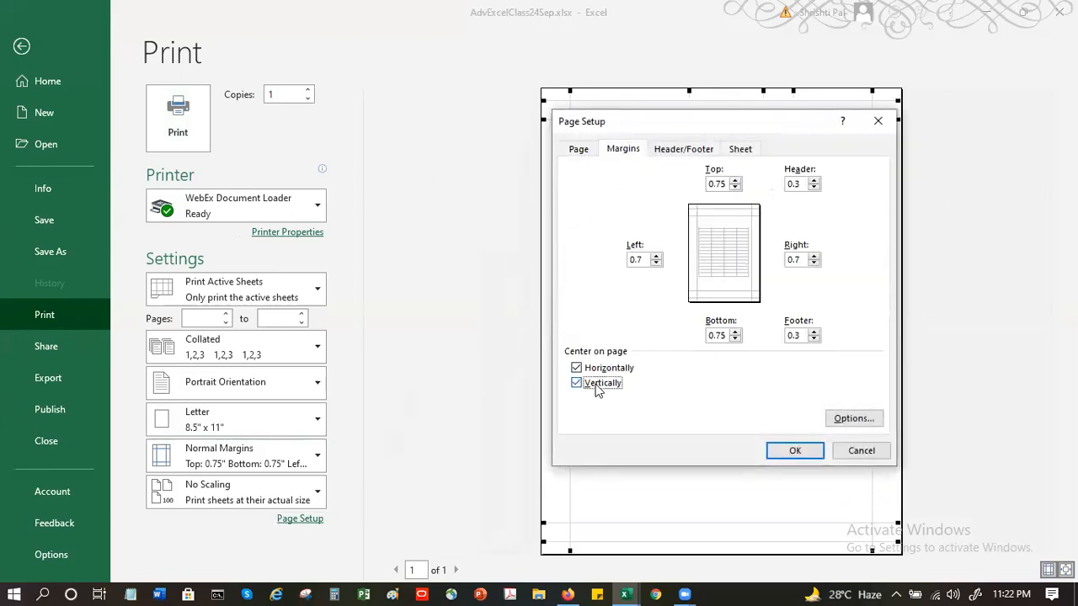
left_click(806, 456)
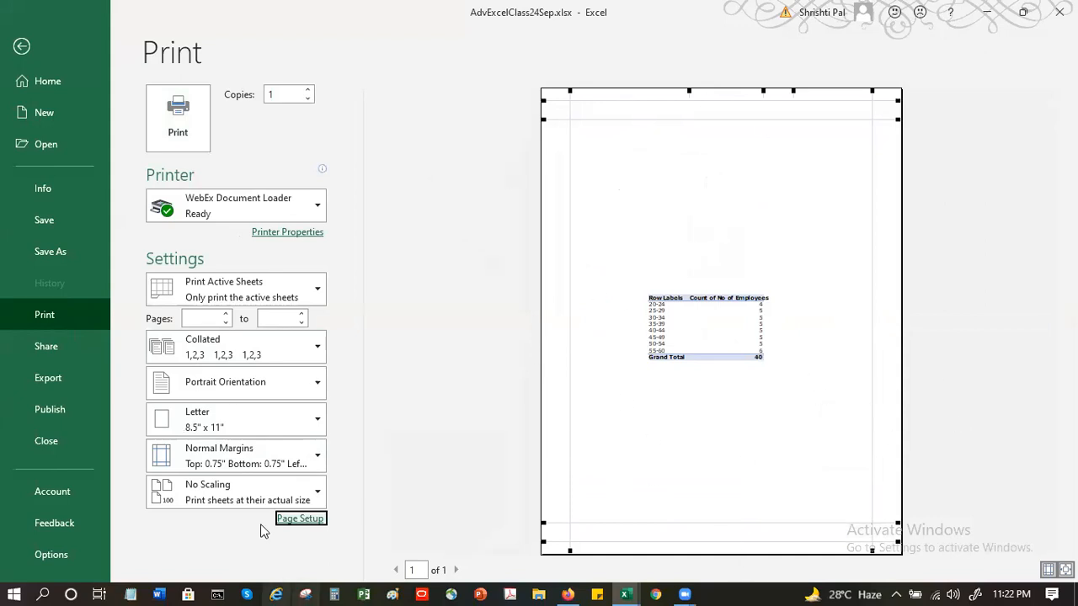
Review Sheet1's center-on-page settings in the page setup margins and return to the worksheet.
left_click(287, 519)
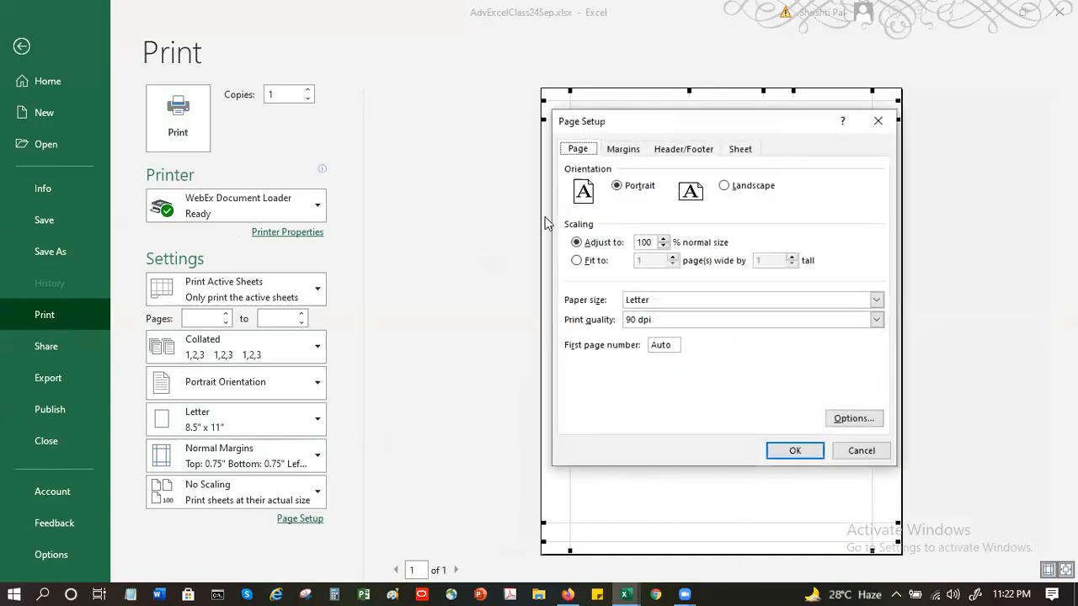
left_click(622, 150)
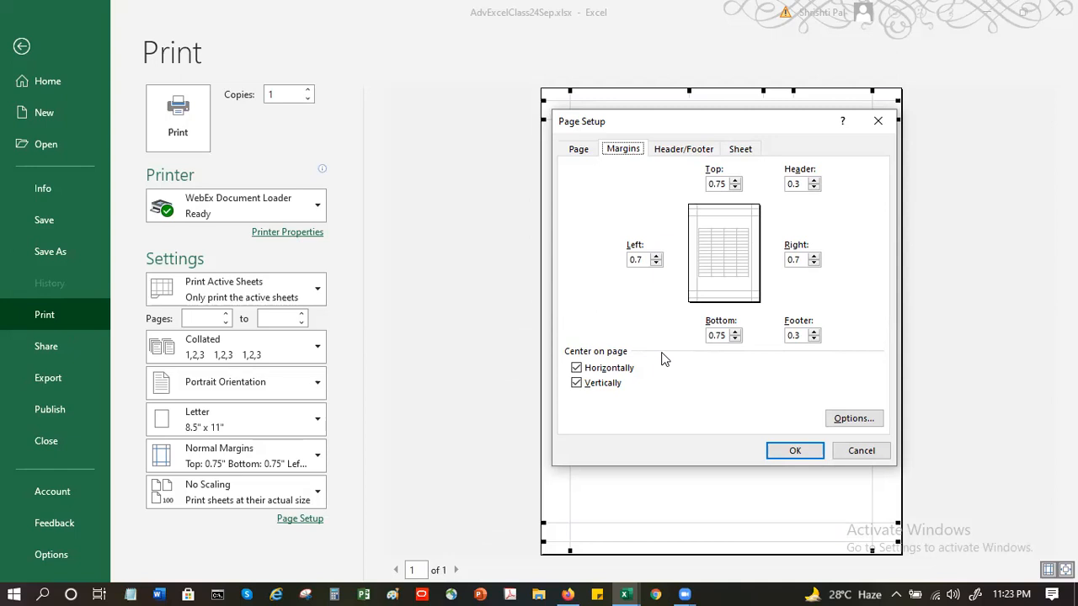
left_click(795, 451)
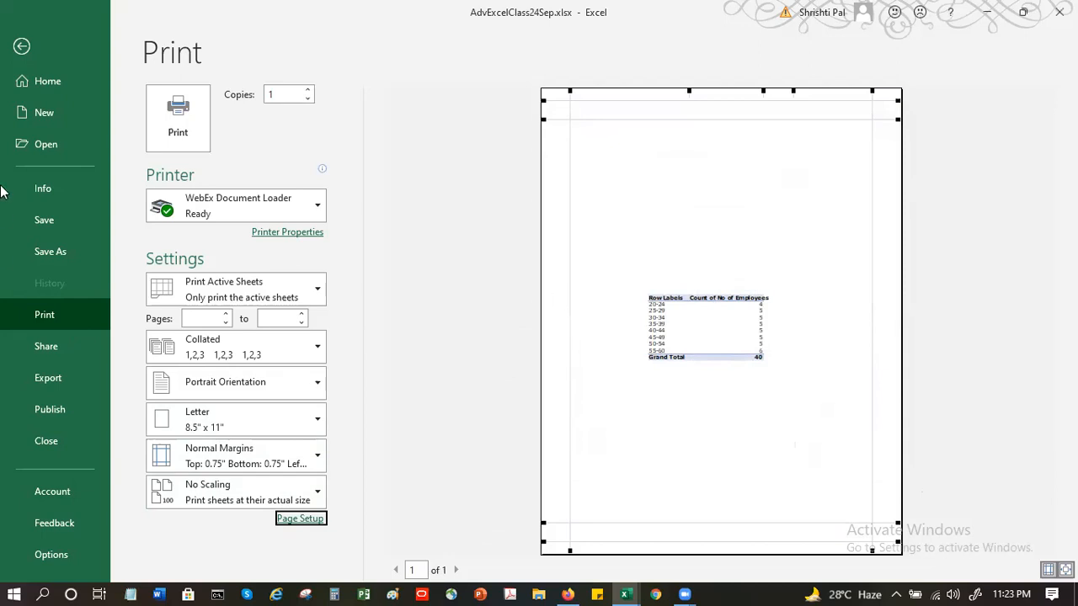
left_click(21, 46)
left_click(443, 297)
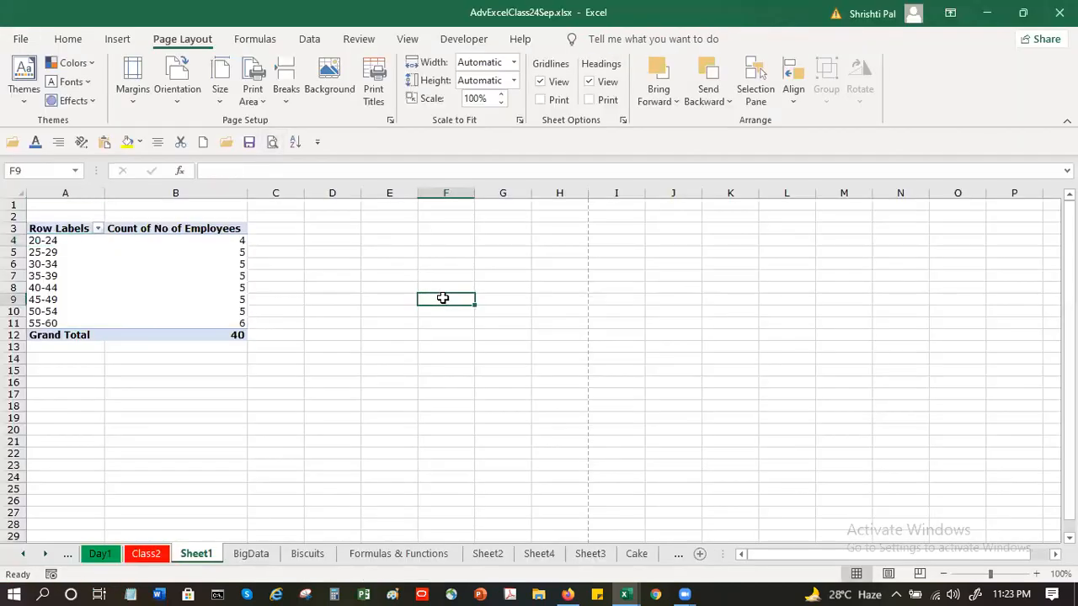
Open Sheet1's print preview and set the scaling to Fit Sheet on One Page.
left_click(273, 142)
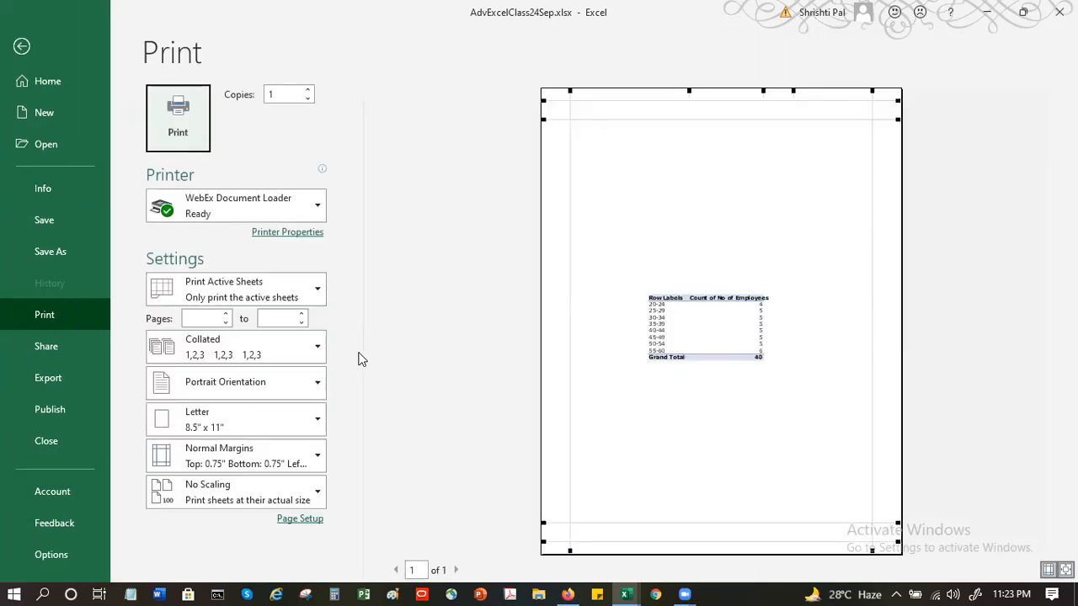
left_click(257, 503)
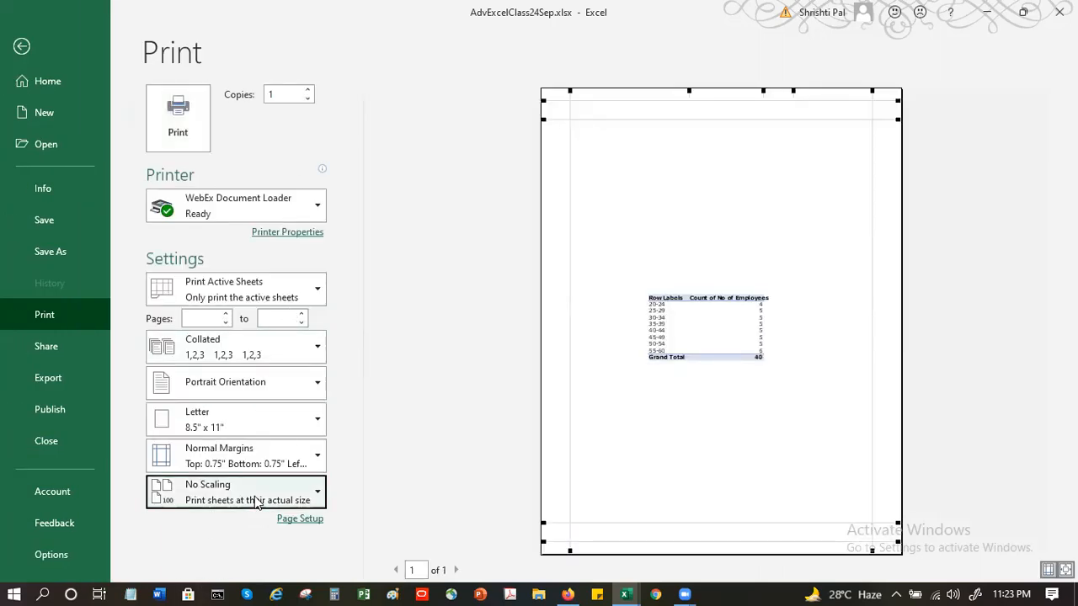
left_click(250, 346)
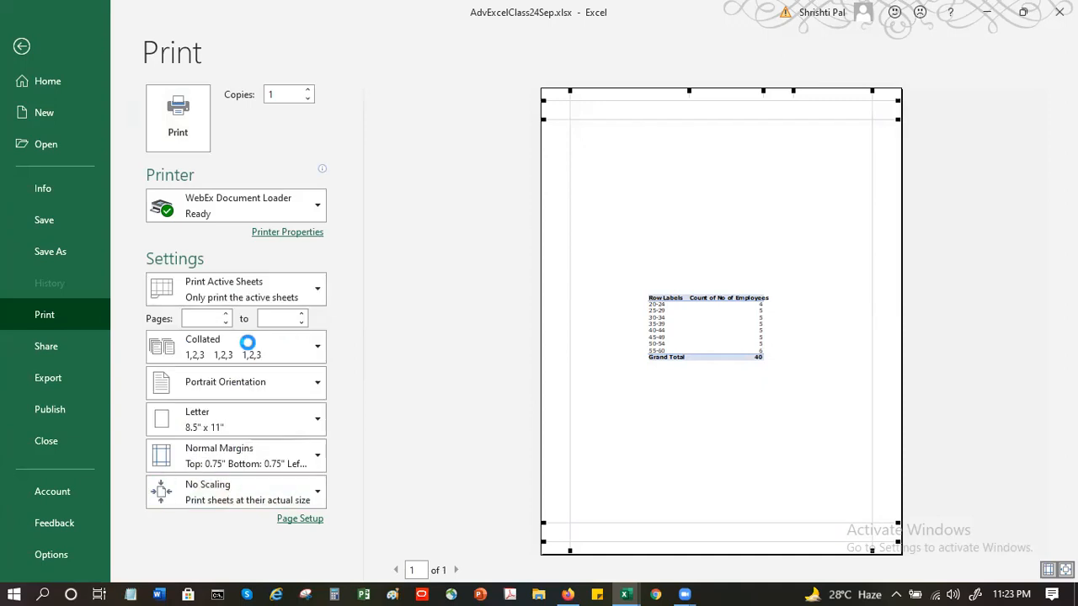
Set Sheet1's custom print scaling to 150% of normal size and its orientation to landscape.
left_click(269, 497)
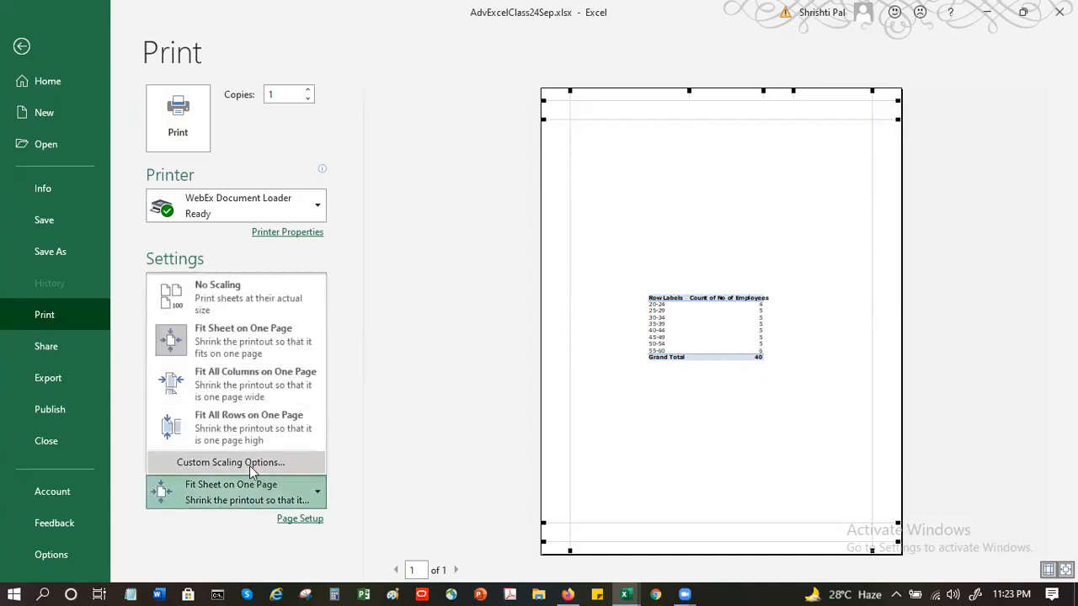
left_click(256, 463)
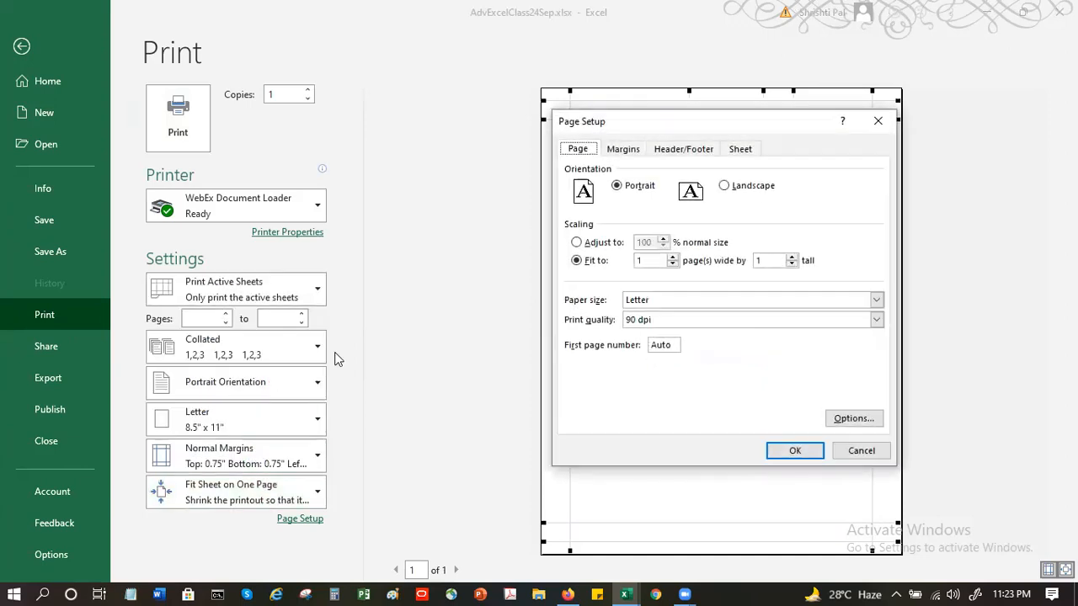
left_click(581, 242)
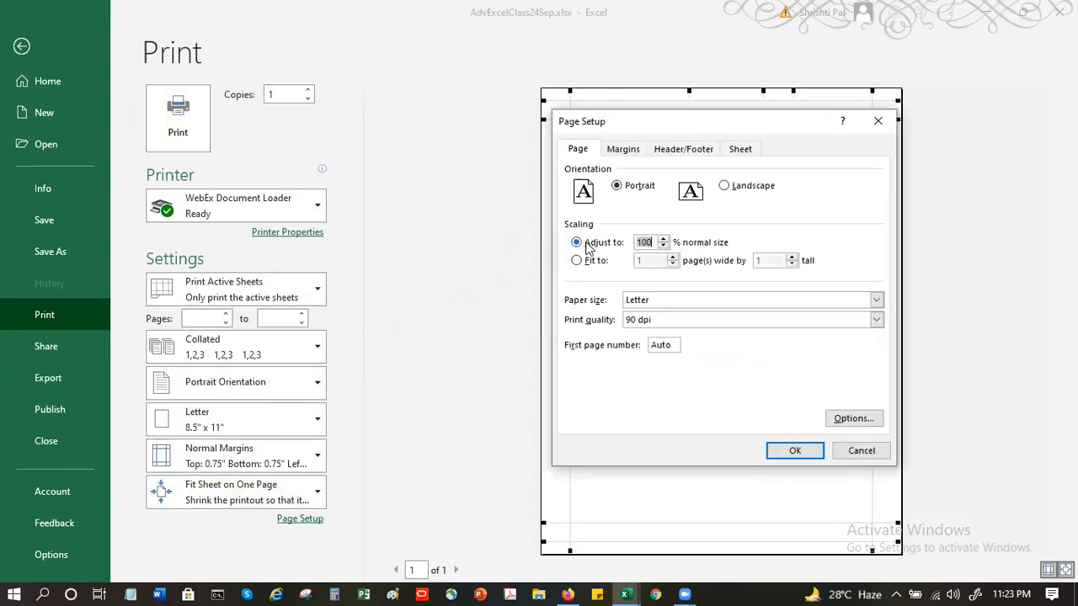
double_click(642, 242)
type("10")
left_click(809, 454)
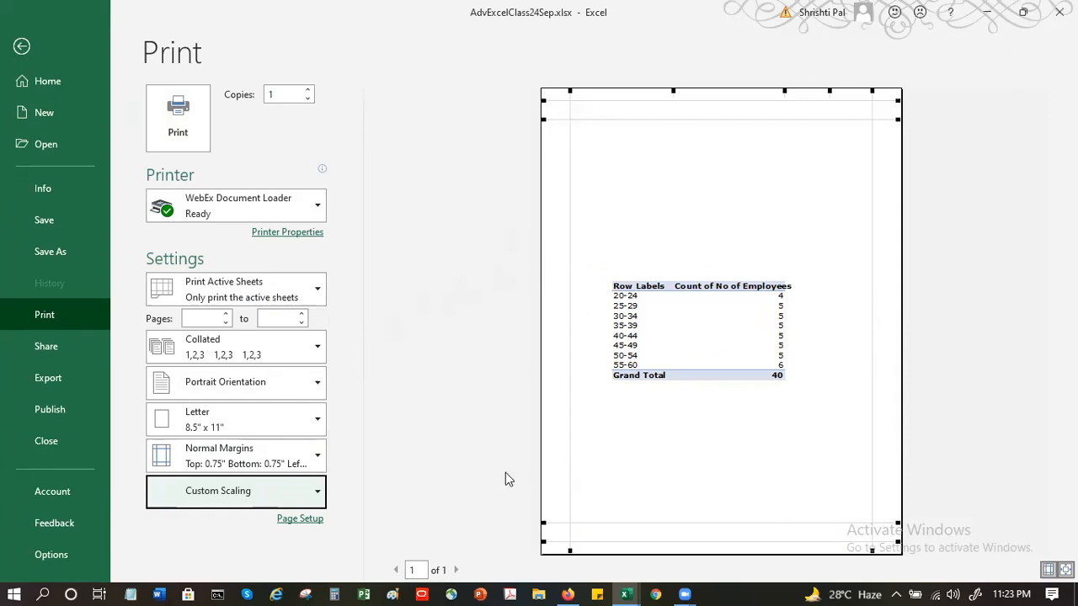
left_click(262, 388)
left_click(267, 460)
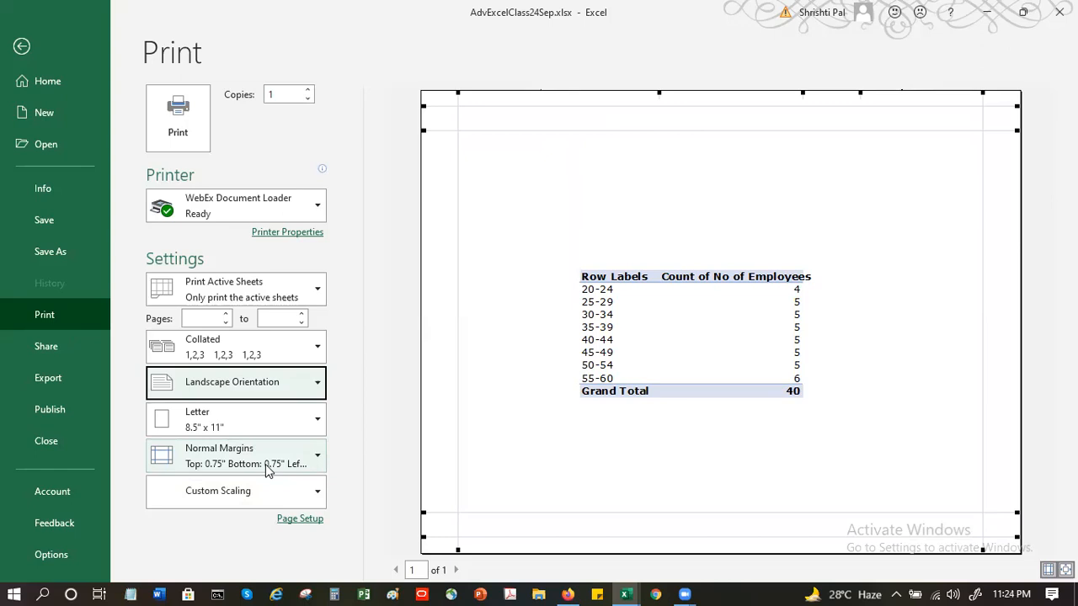
Turn on gridline printing for Sheet1 in the page setup sheet options and apply it.
left_click(297, 520)
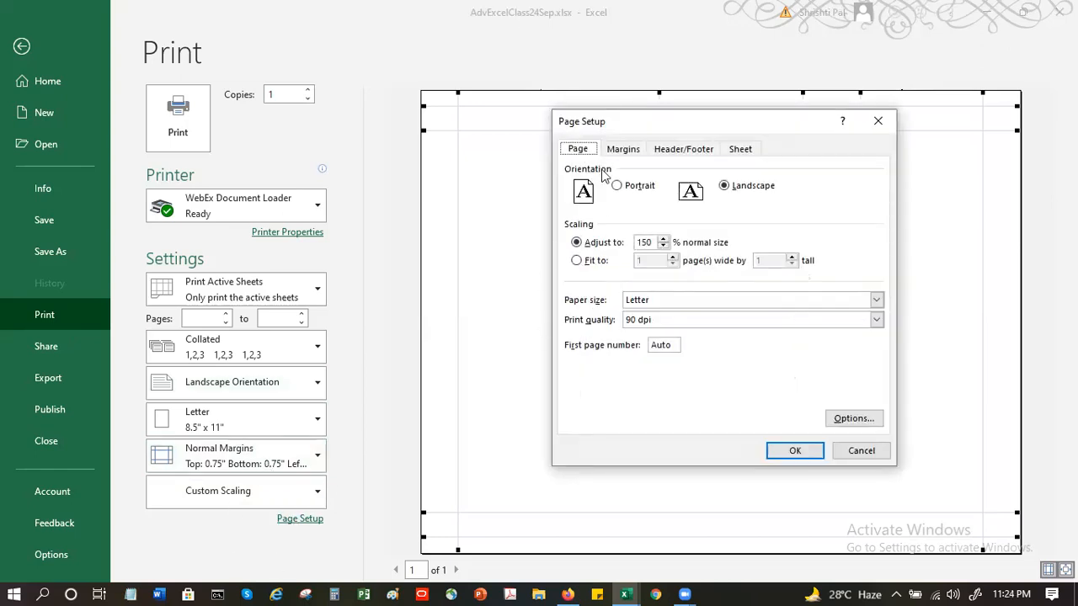
left_click(622, 157)
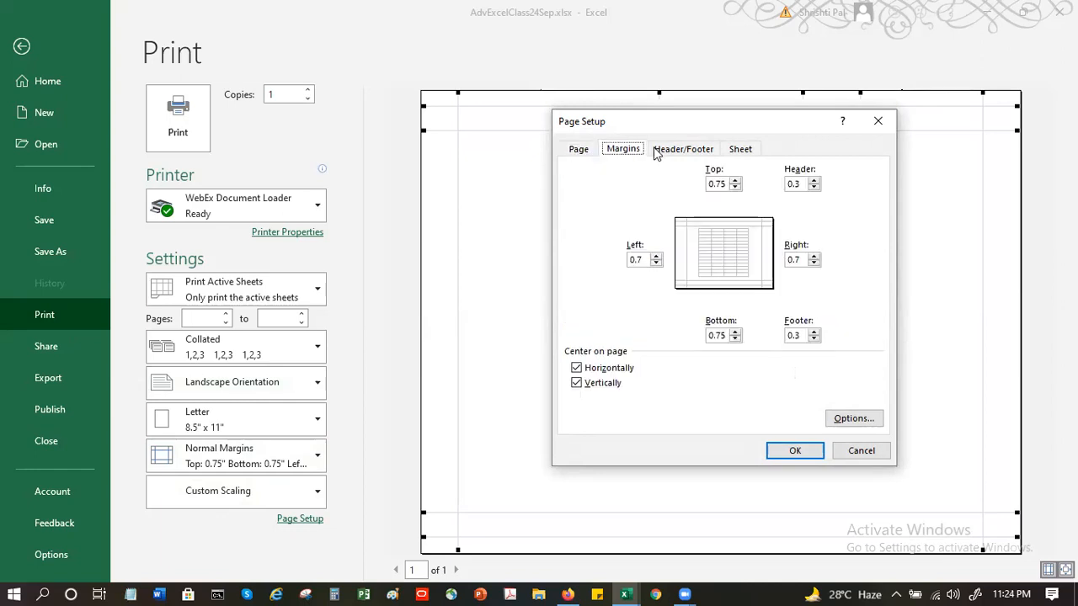
left_click(685, 148)
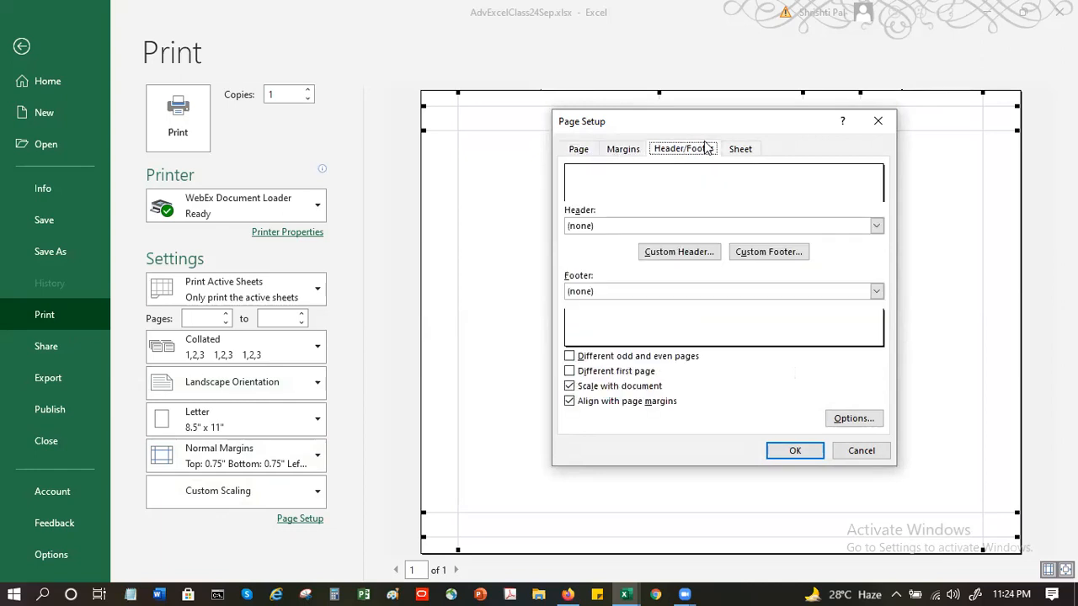
left_click(744, 148)
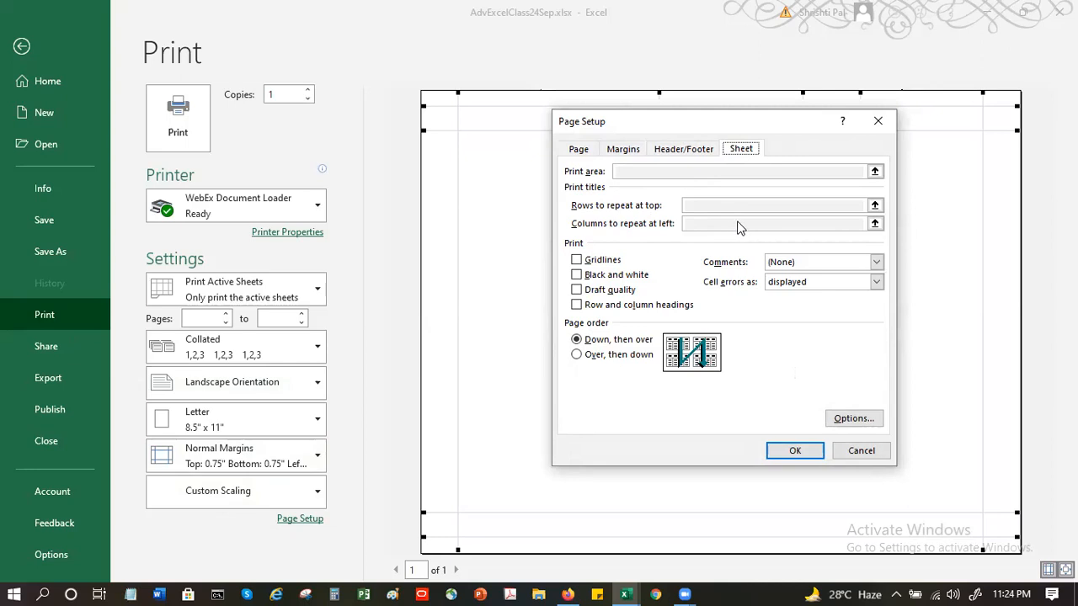
left_click(583, 263)
left_click(796, 449)
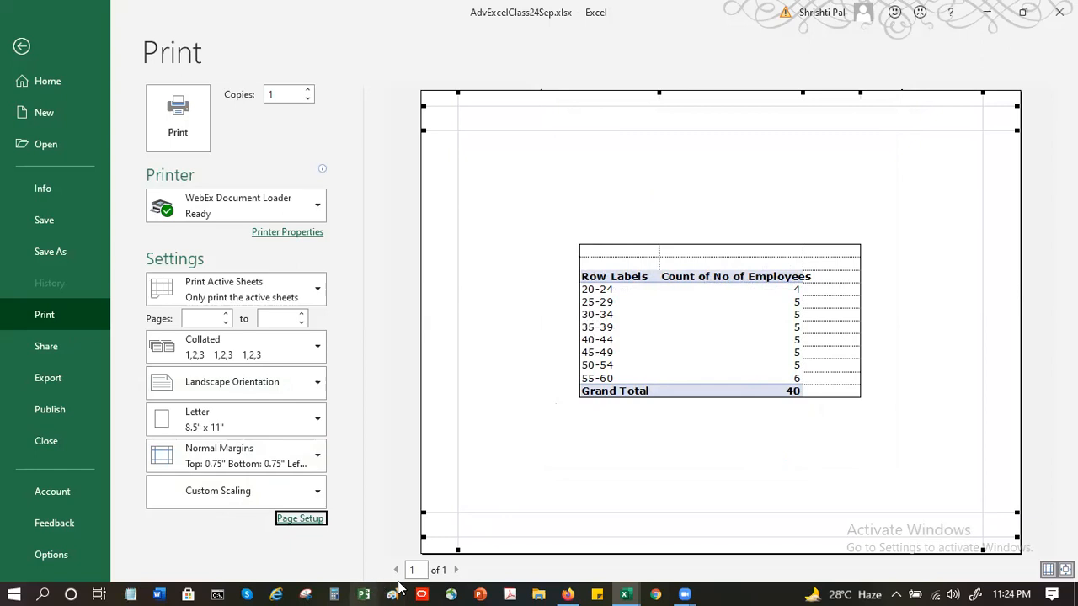
Return to the workbook, add a new blank worksheet and check its print preview.
left_click(628, 591)
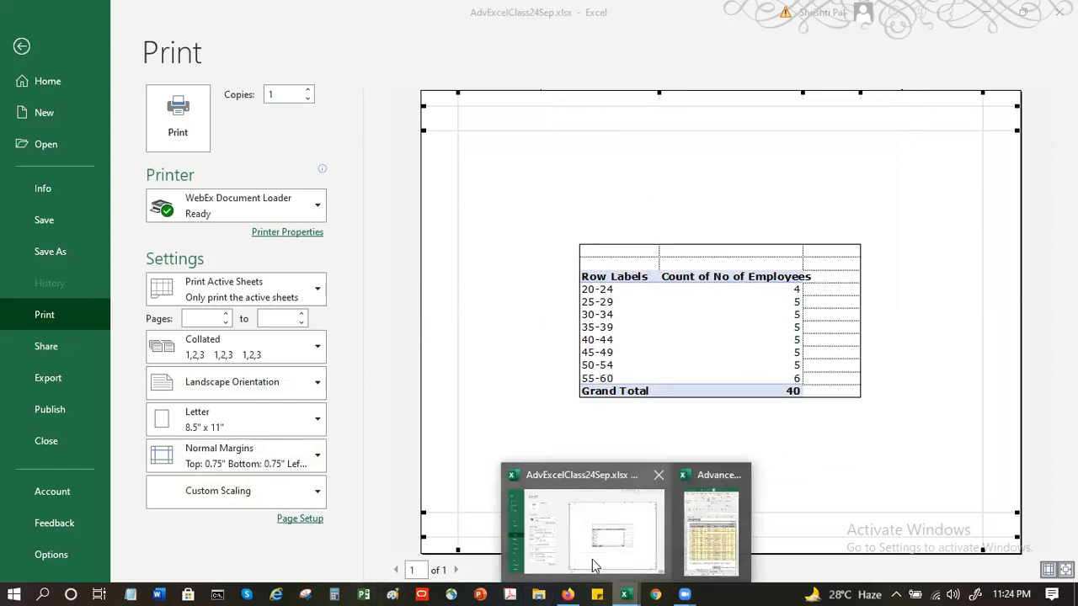
left_click(595, 569)
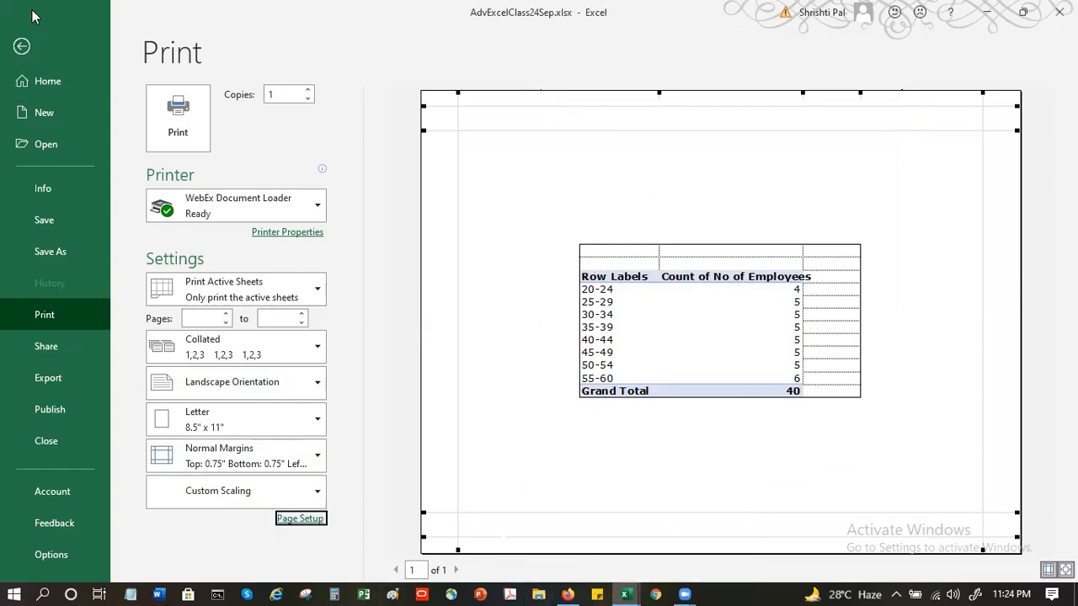
left_click(24, 44)
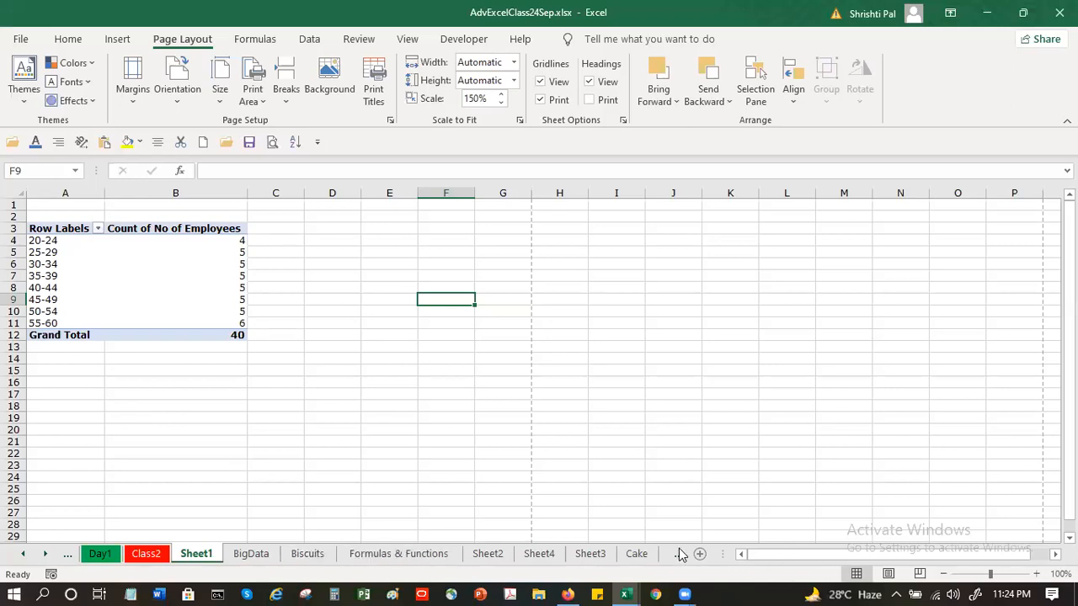
left_click(699, 555)
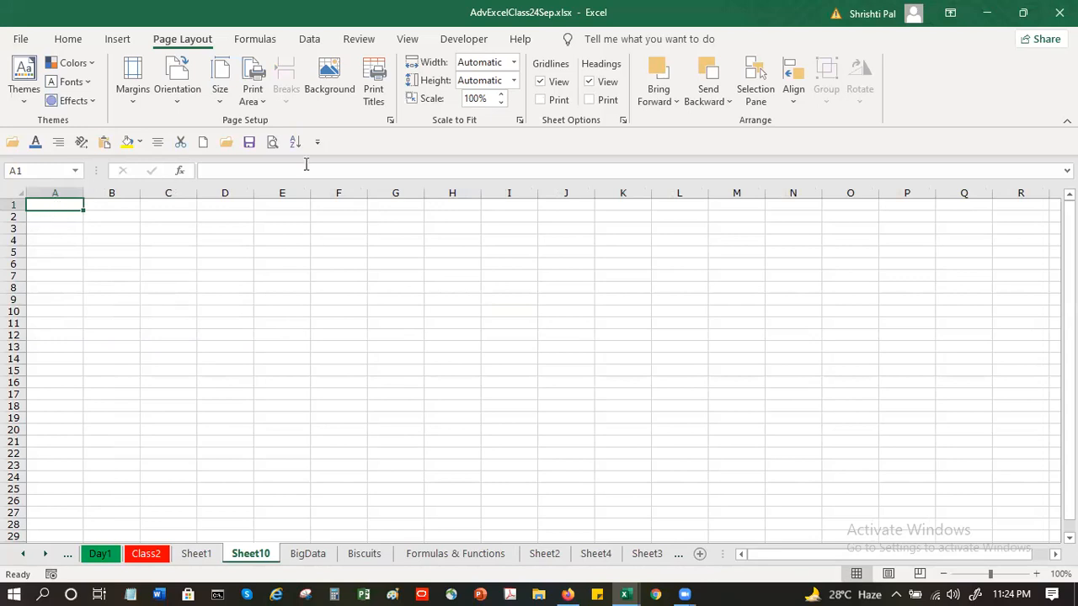
left_click(274, 142)
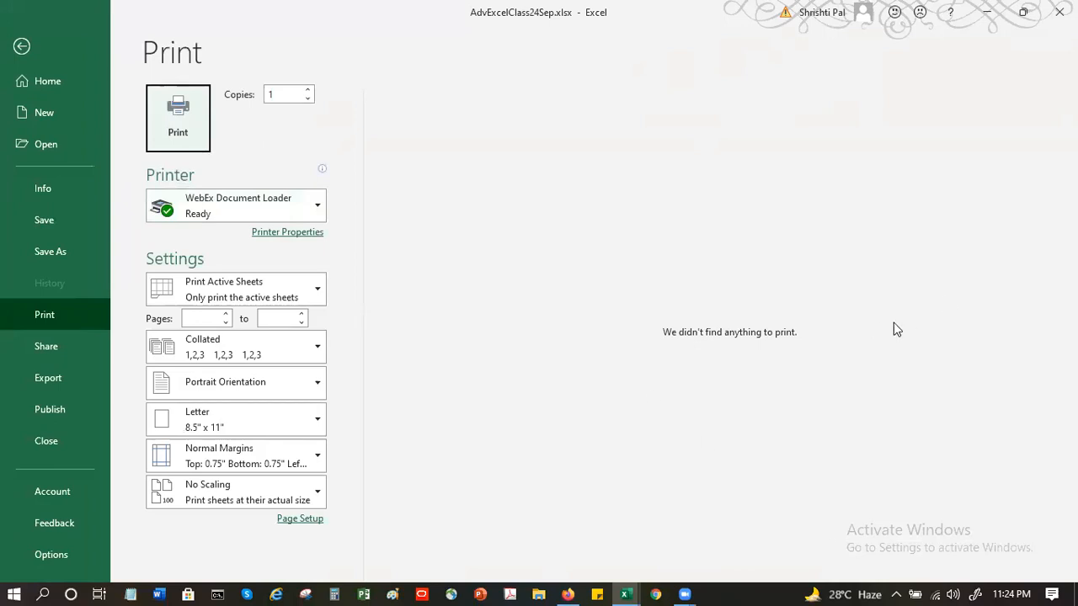
left_click(21, 49)
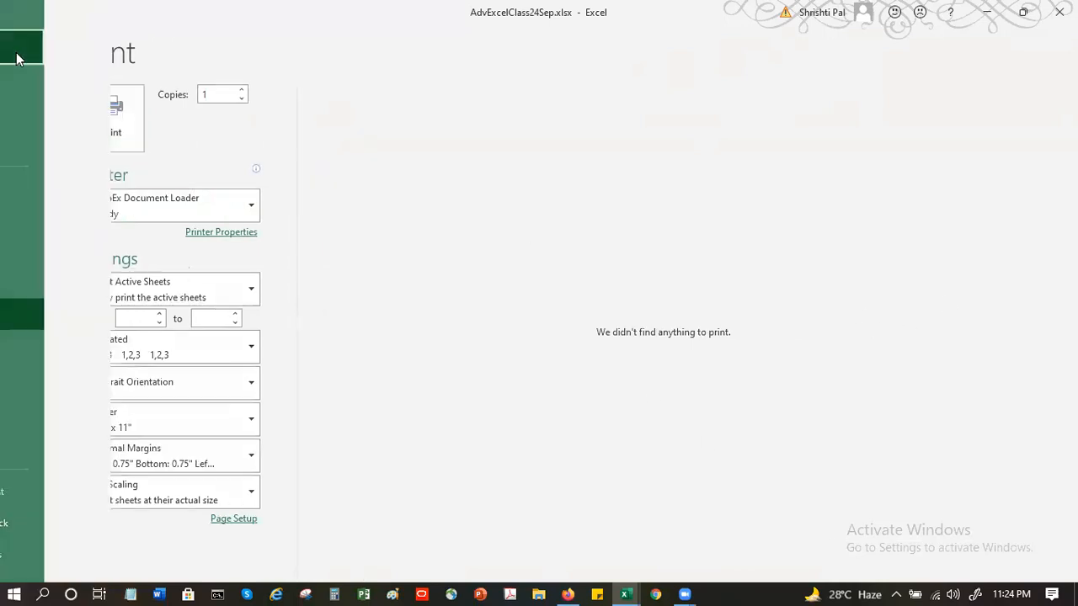
Set A1:I23 as the blank sheet's print area and open its print preview.
left_click_drag(42, 204, 513, 458)
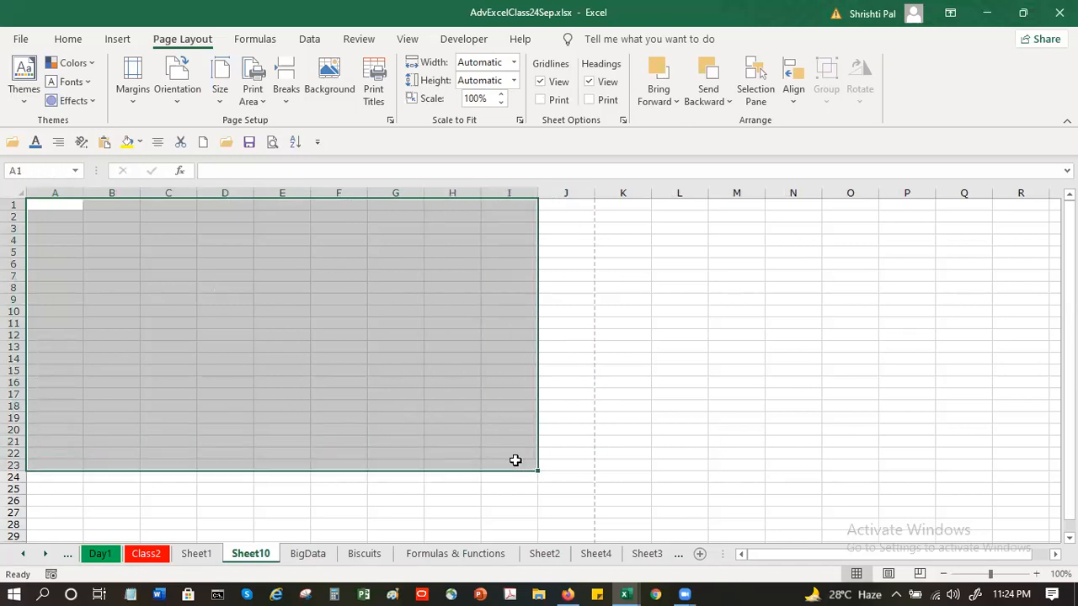
left_click(248, 101)
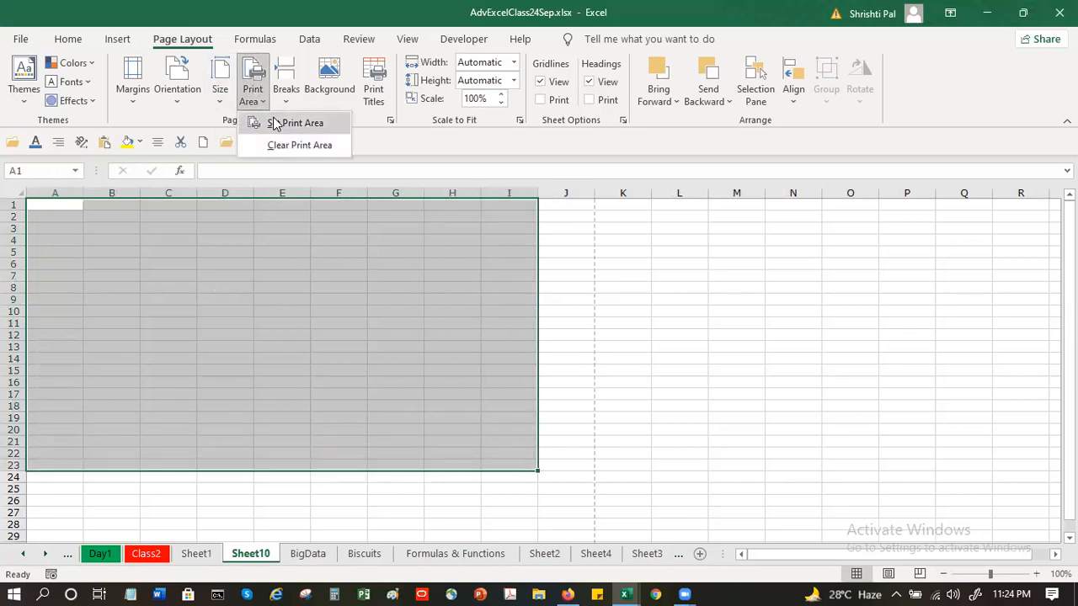
left_click(273, 120)
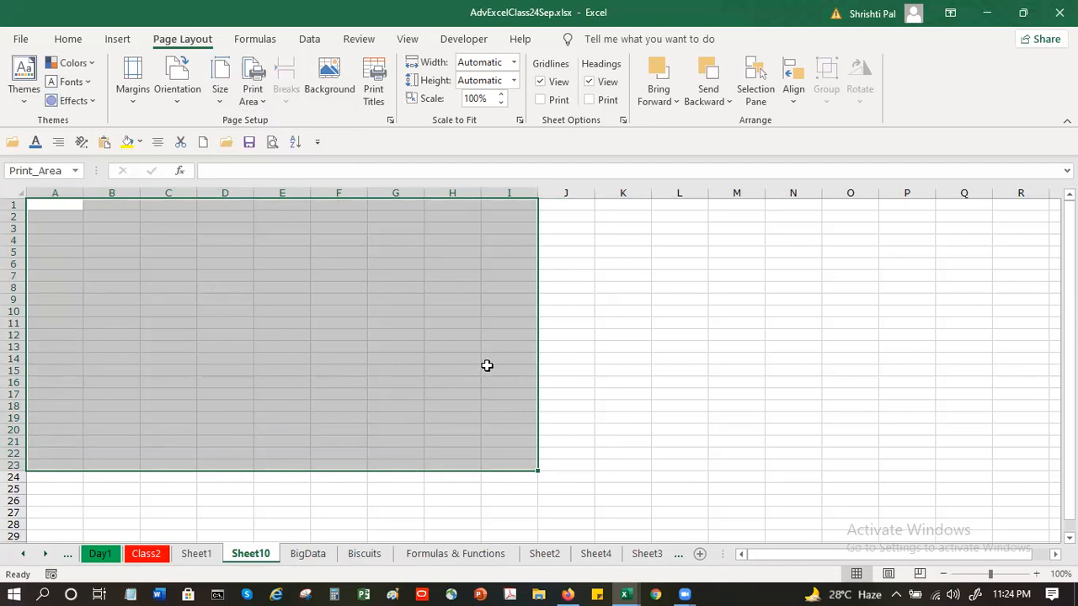
left_click(271, 141)
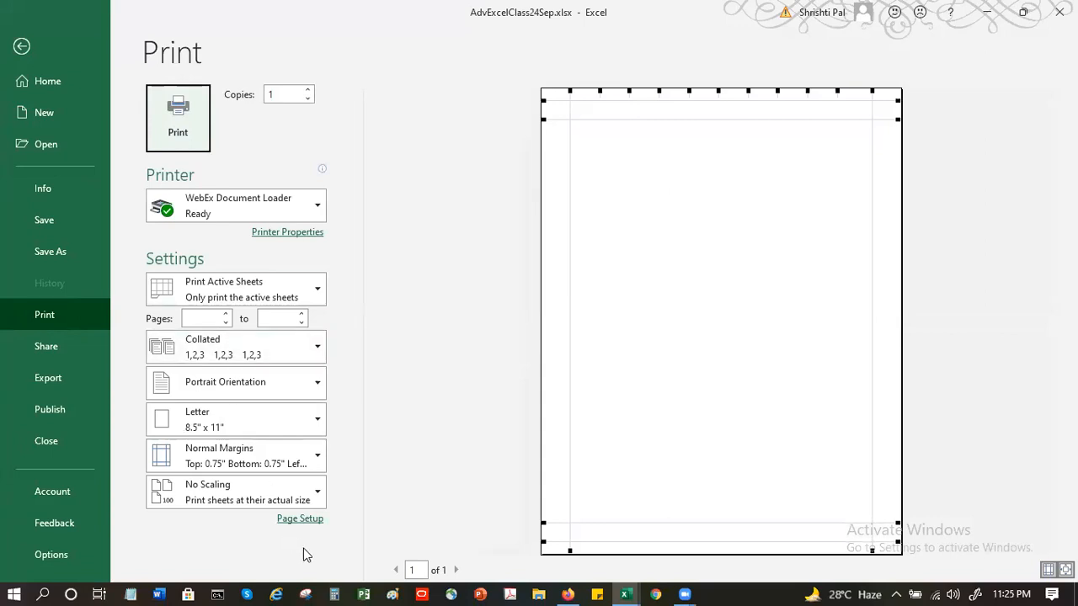
Turn on gridline printing for the blank sheet in Page Setup and return to the worksheet.
left_click(308, 520)
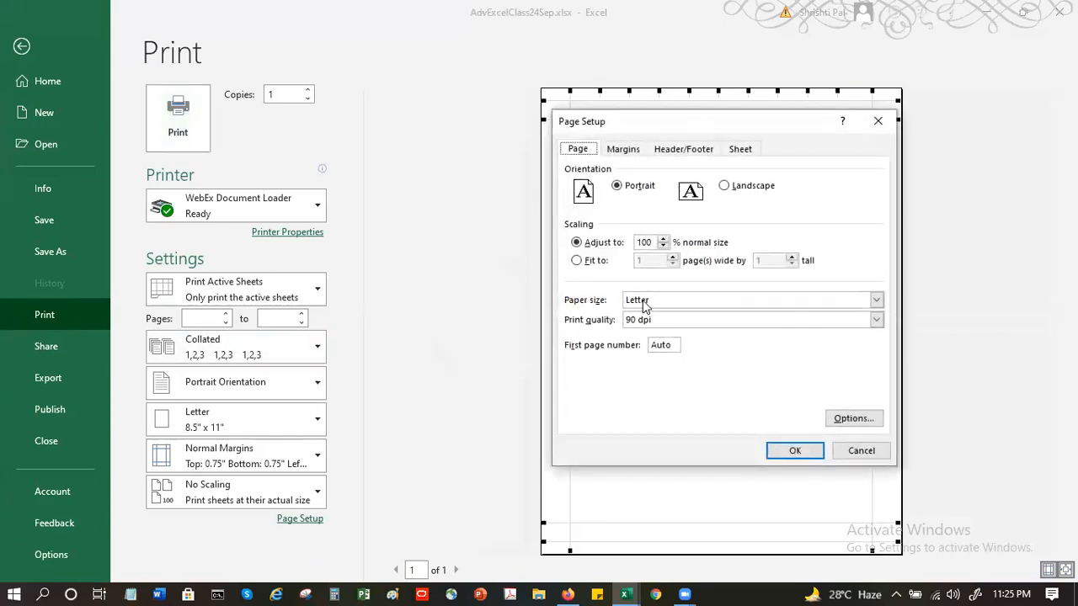
left_click(741, 150)
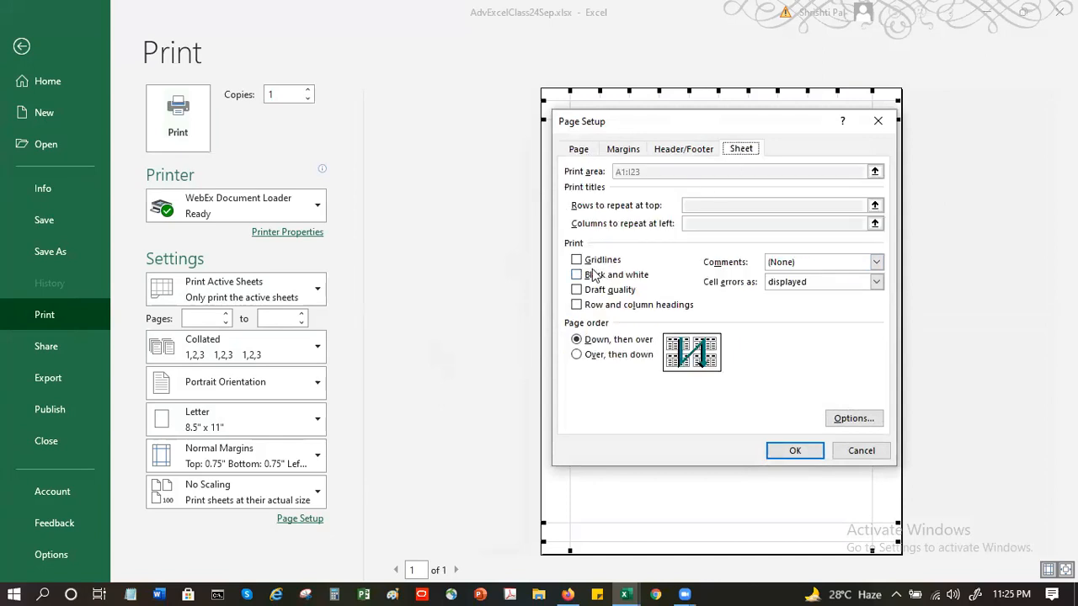
left_click(608, 261)
left_click(777, 453)
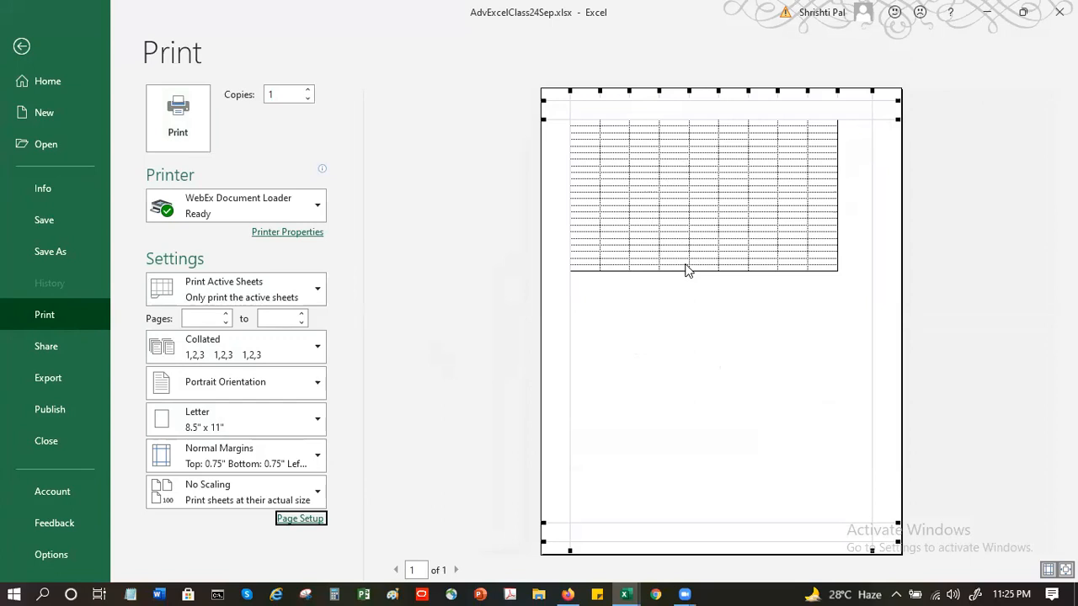
left_click(22, 46)
left_click(120, 277)
left_click(110, 262)
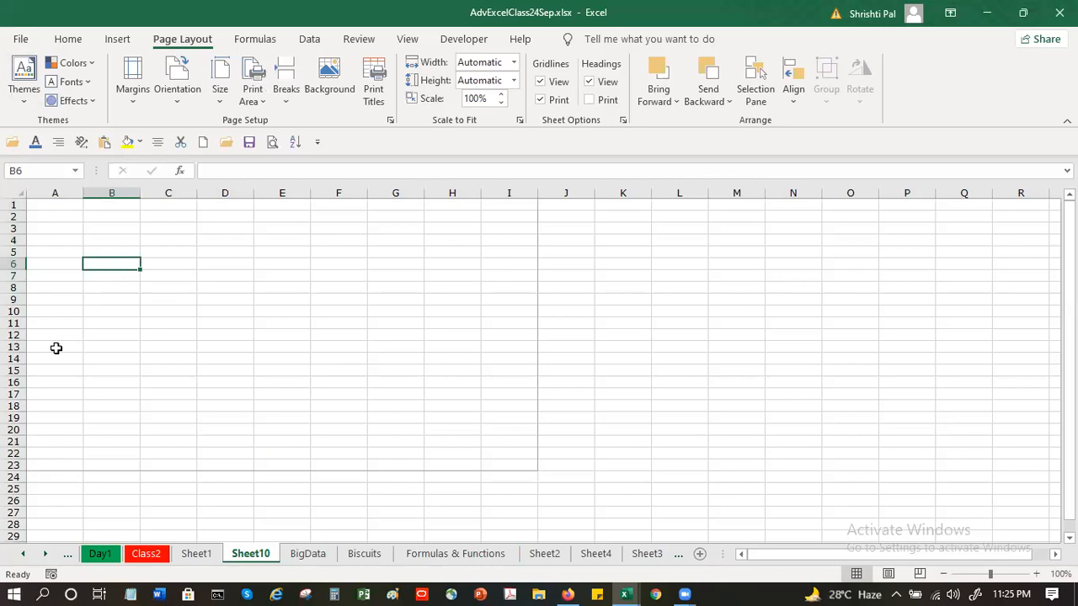
Switch to the Class2 sheet, page through its print preview to the last page and return to the worksheet.
left_click(295, 554)
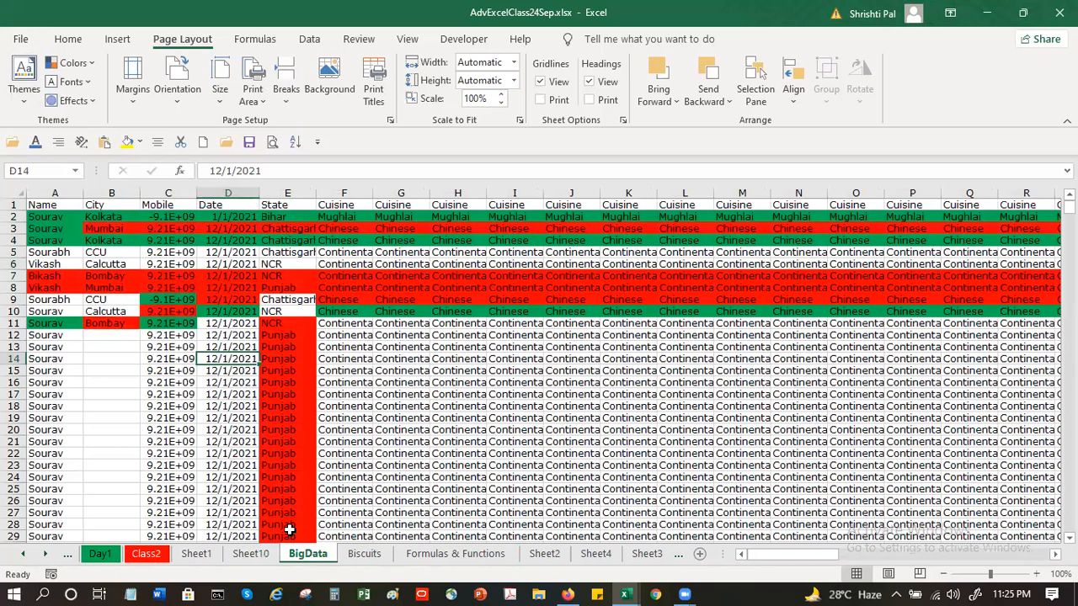
left_click(254, 556)
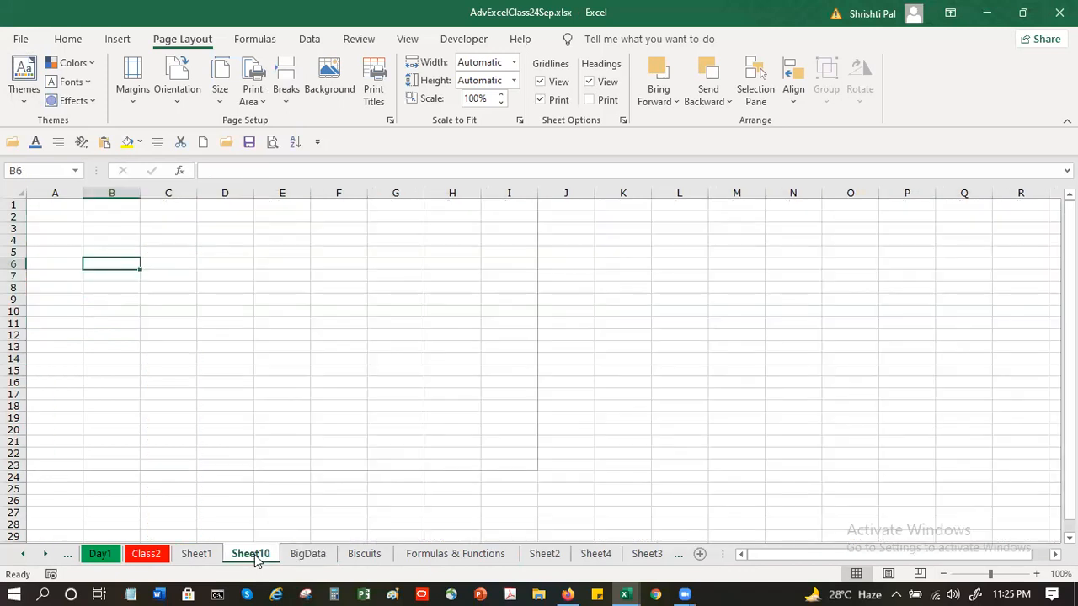
left_click(193, 554)
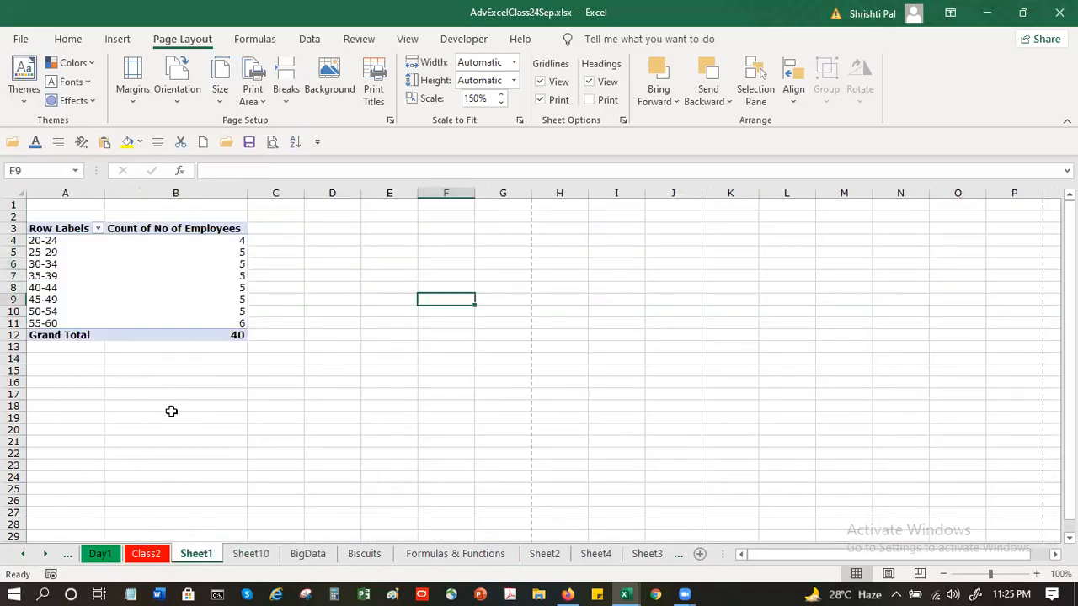
left_click(147, 555)
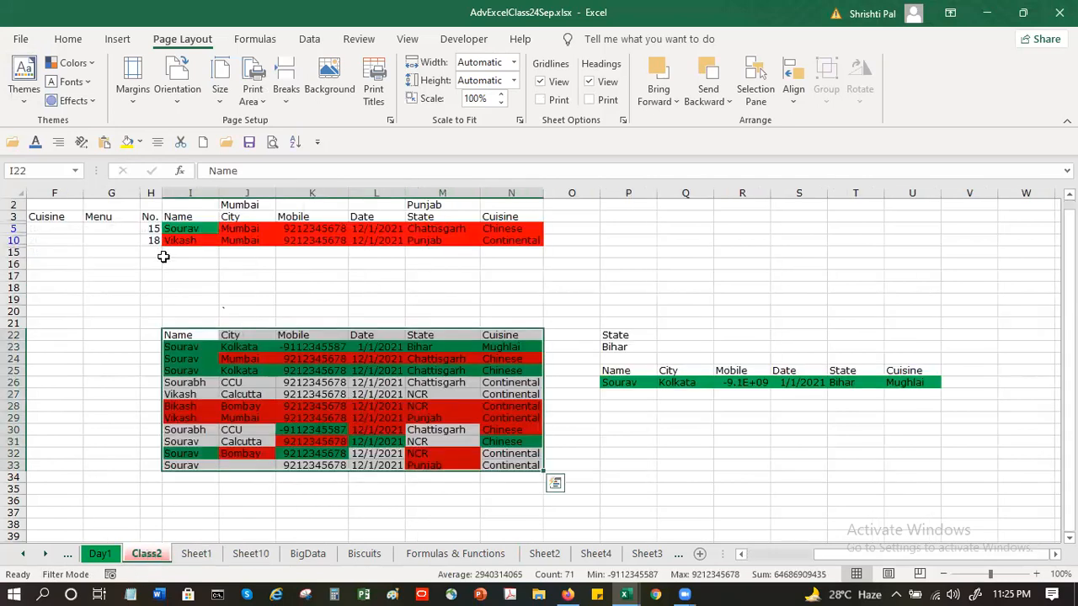
left_click(53, 241)
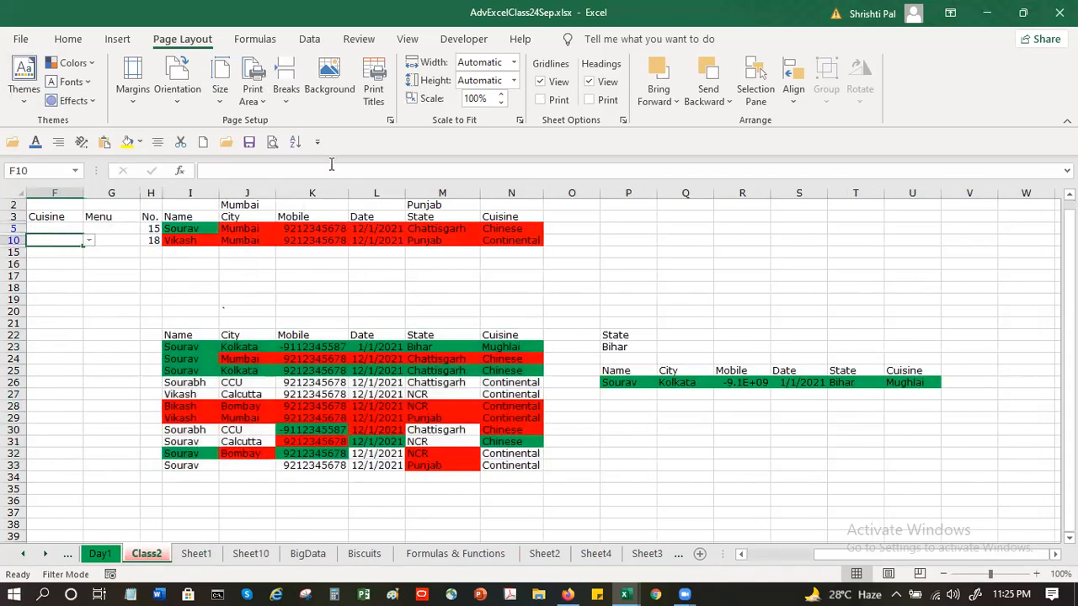
left_click(273, 142)
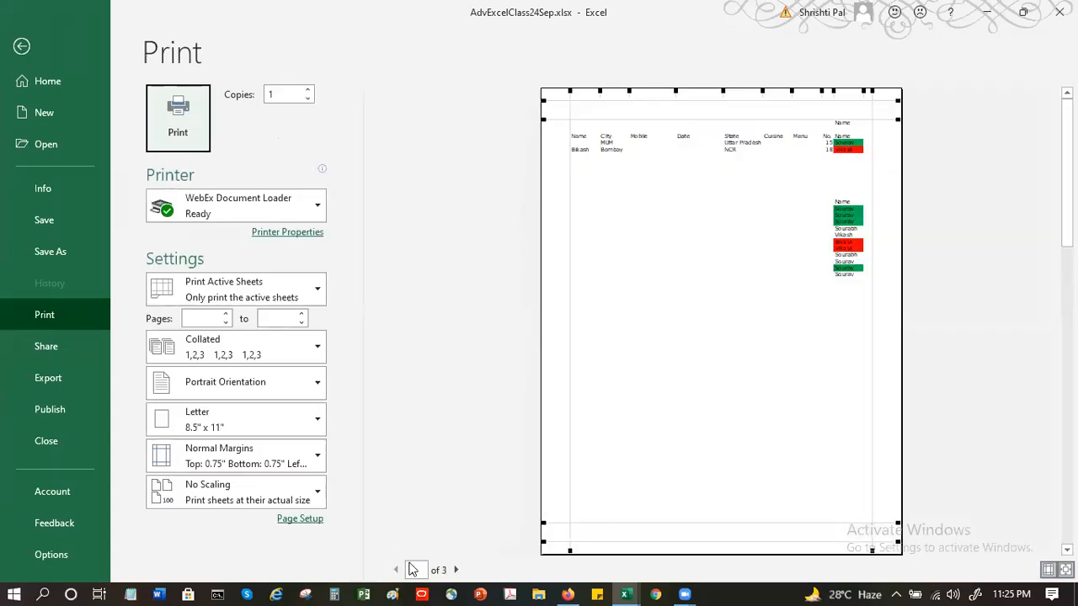
left_click(455, 570)
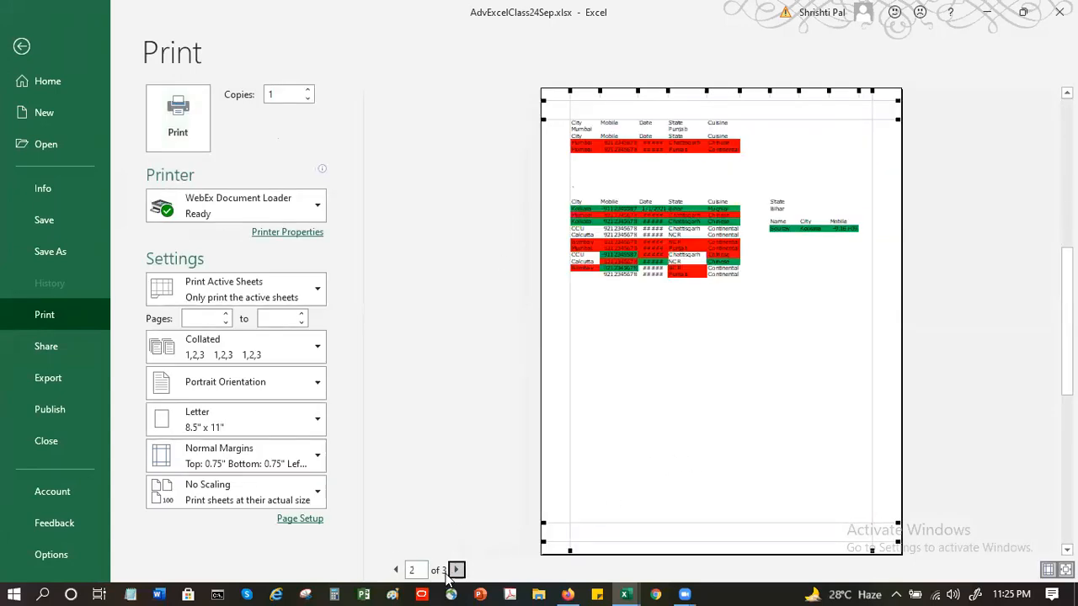
left_click(455, 570)
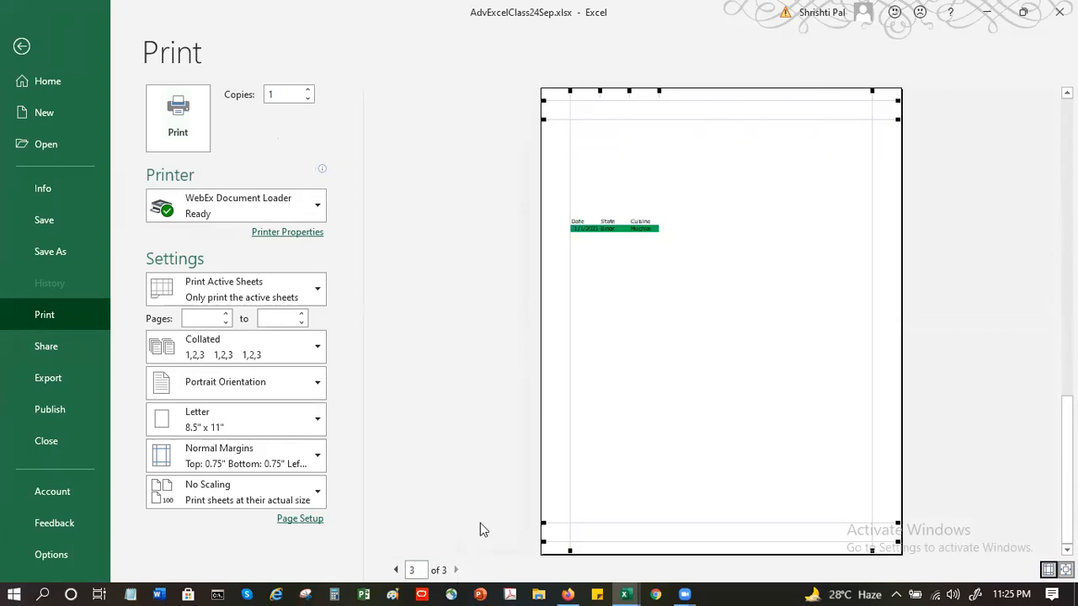
left_click(22, 47)
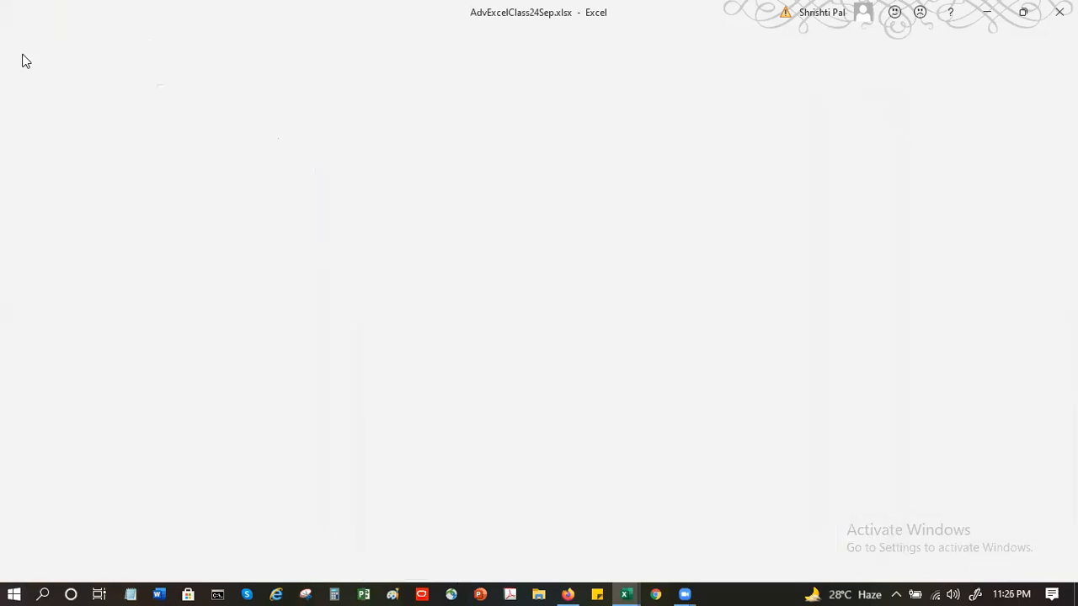
Set I21:N34 on Class2 as the print area, check the print preview and return to the sheet.
left_click_drag(180, 324, 527, 481)
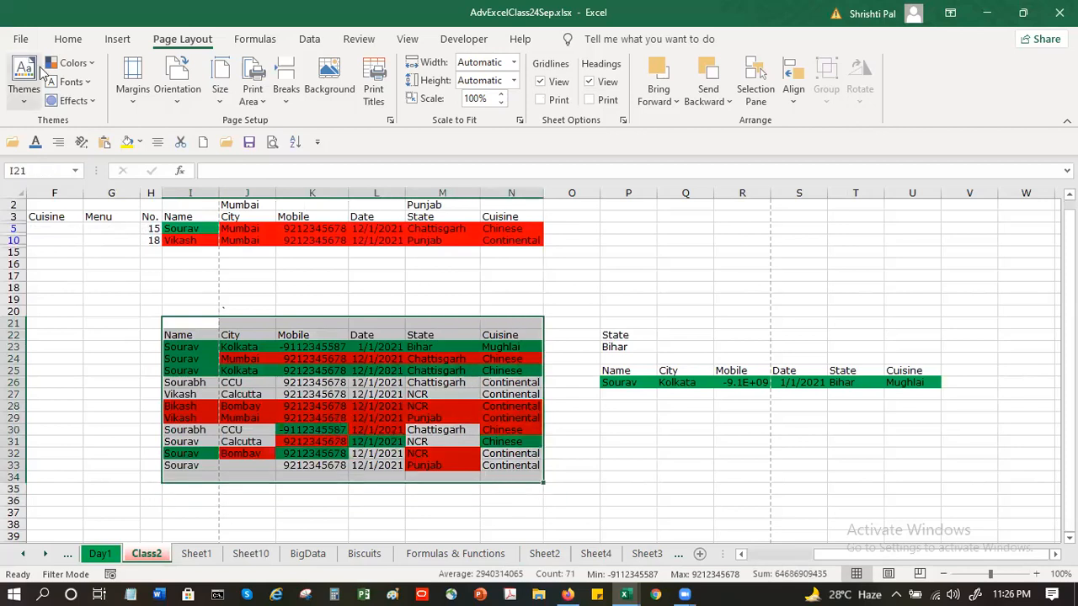
left_click(250, 101)
left_click(274, 122)
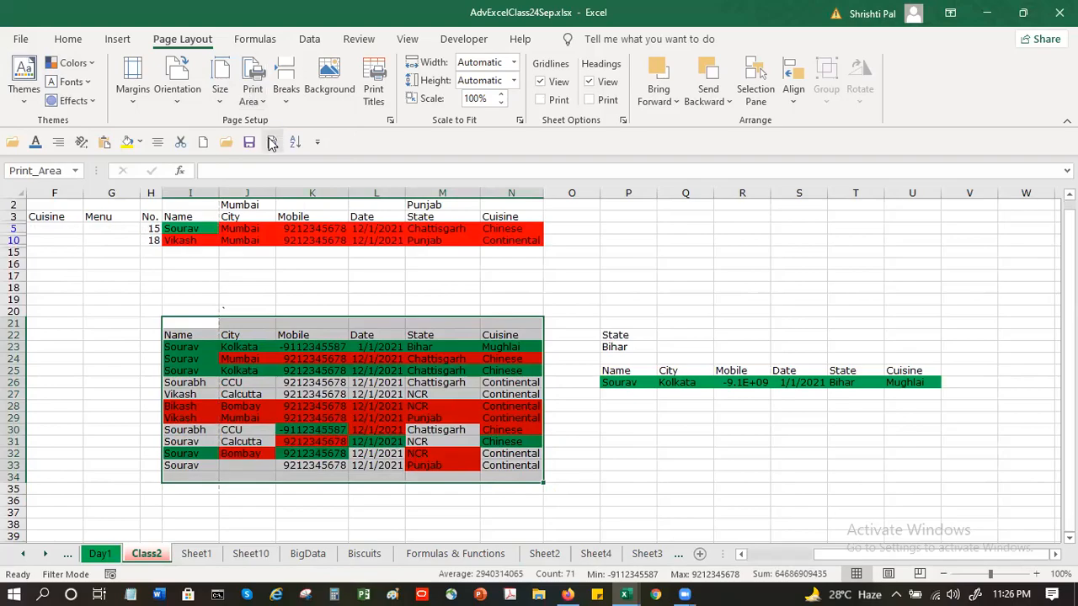
left_click(272, 142)
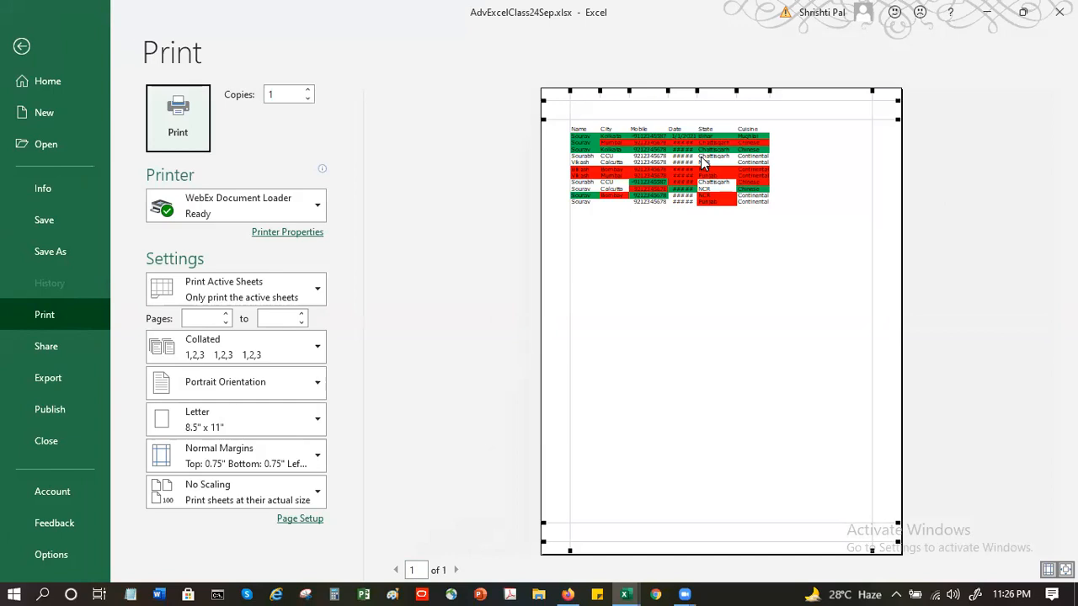
left_click(21, 47)
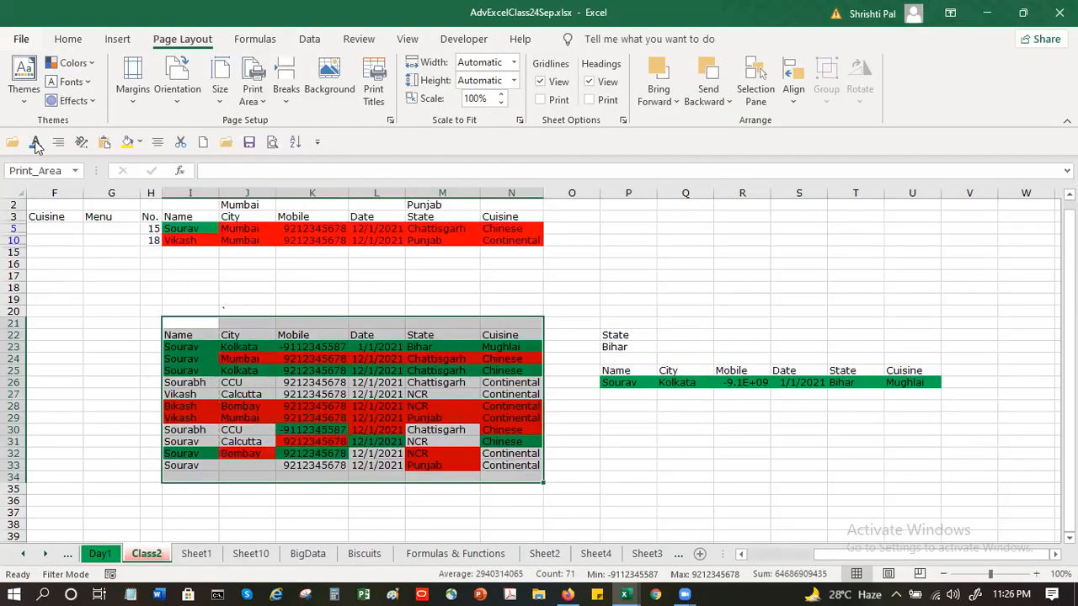
Clear the print area from the Class2 sheet.
left_click(240, 301)
left_click(253, 97)
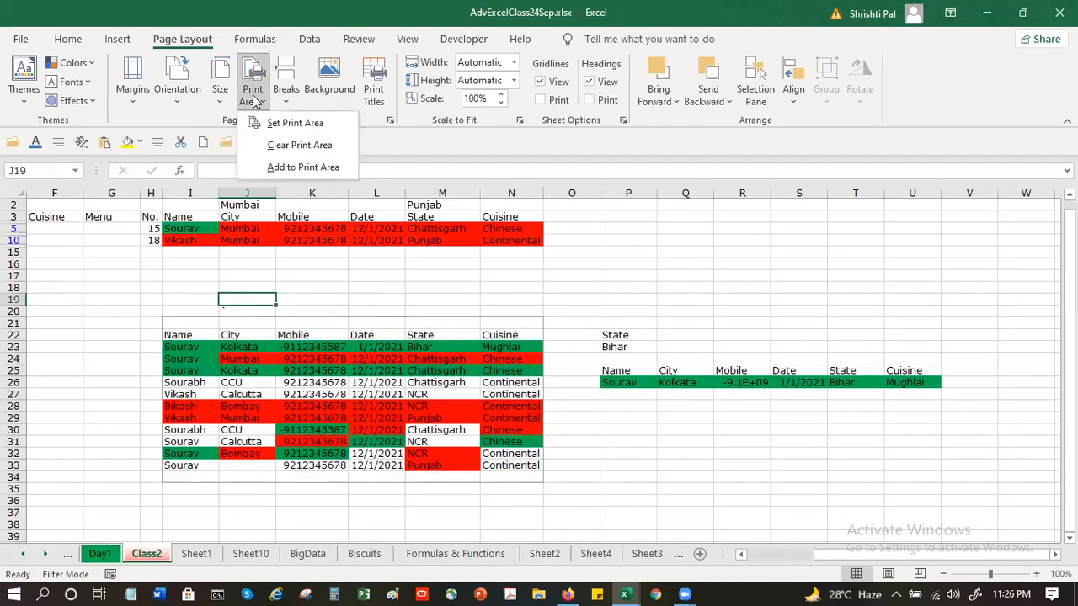
left_click(292, 100)
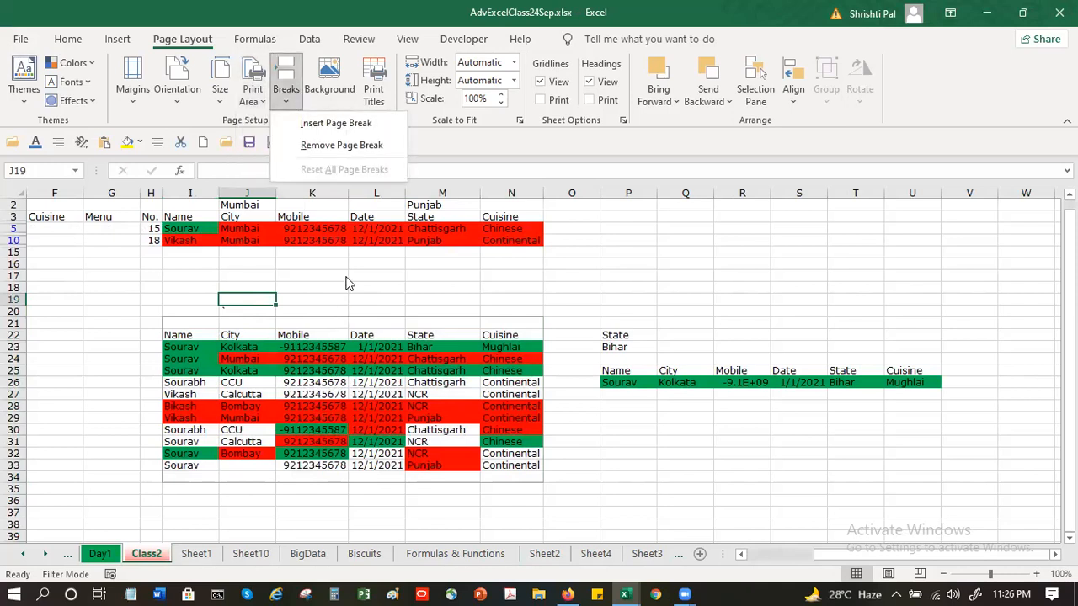
left_click(346, 281)
left_click(341, 278)
left_click(253, 92)
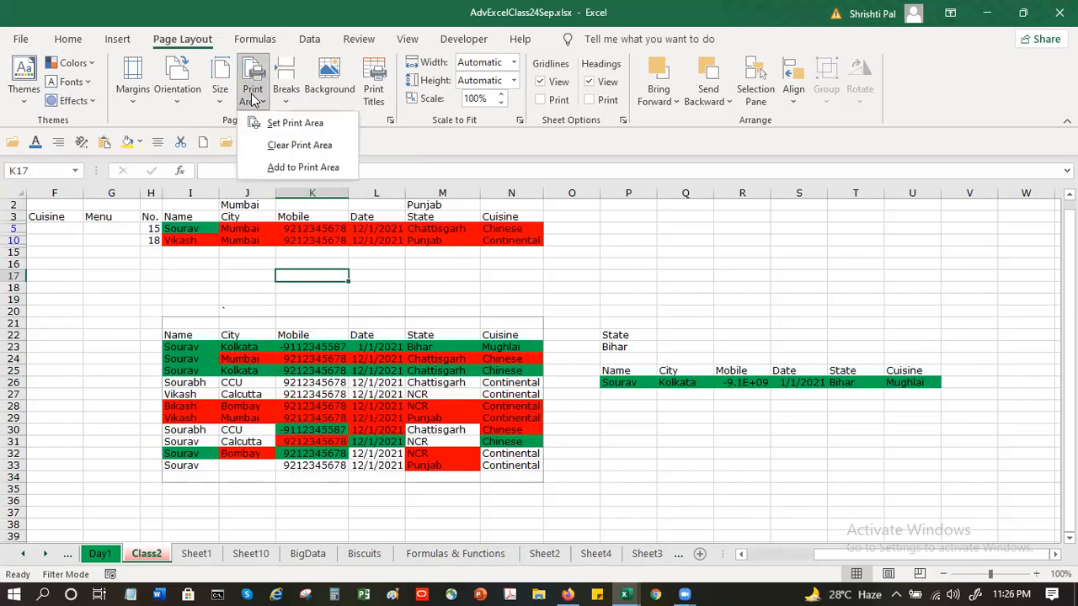
left_click(287, 164)
left_click(322, 316)
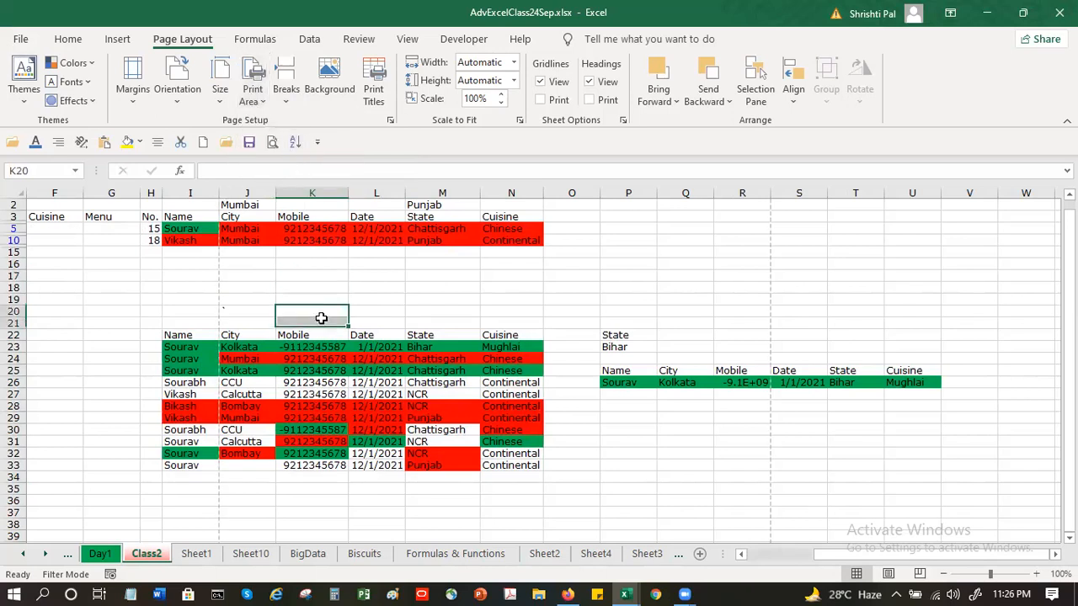
left_click(246, 268)
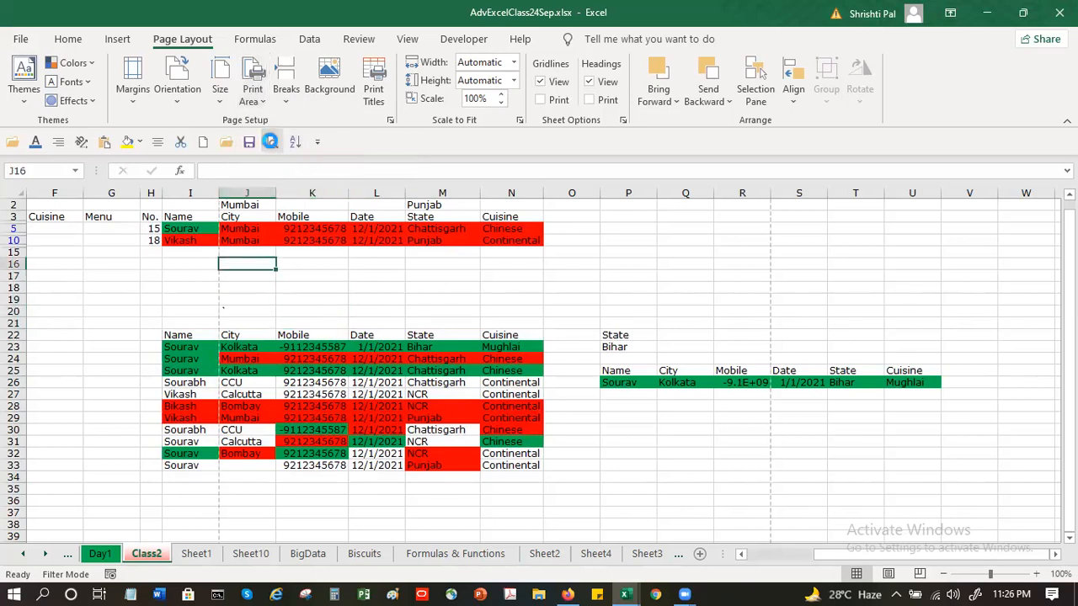
Review all pages of Class2's print preview without a print area, and return to the worksheet.
left_click(272, 142)
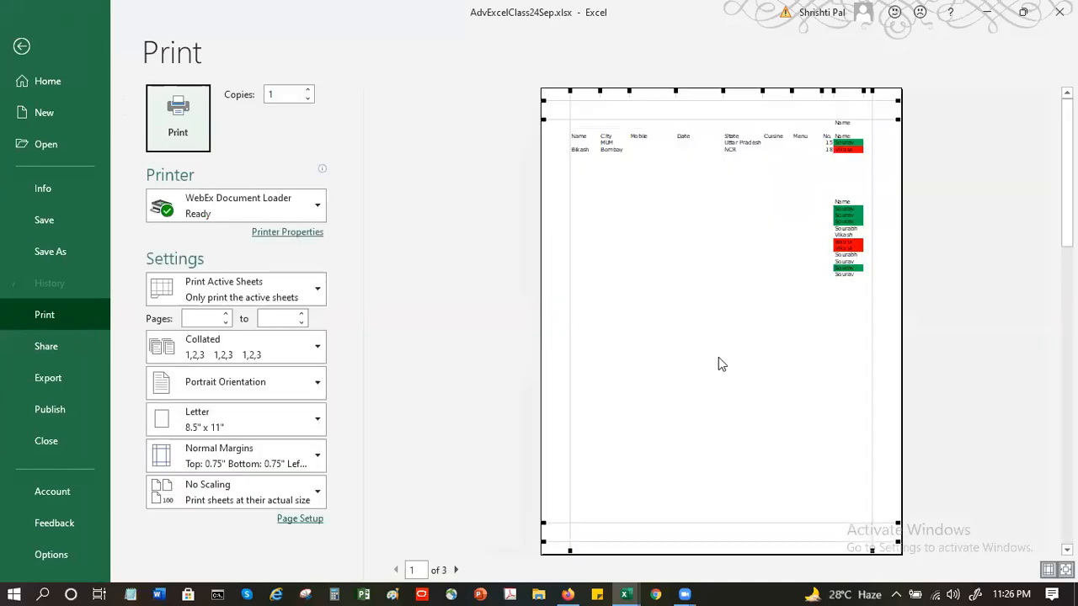
left_click(456, 571)
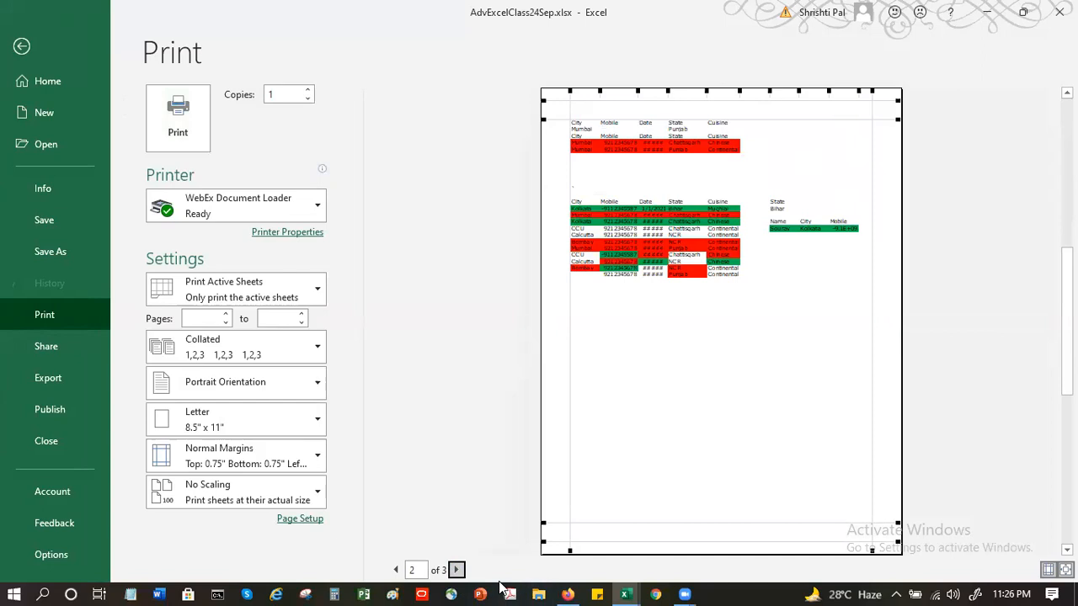
left_click(456, 570)
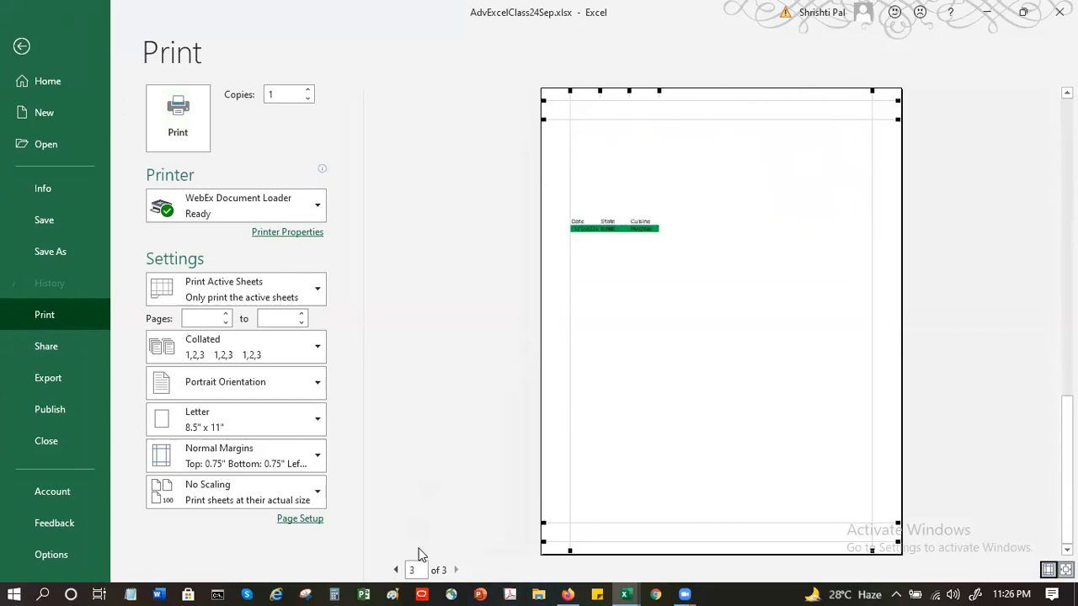
left_click(396, 570)
left_click(396, 570)
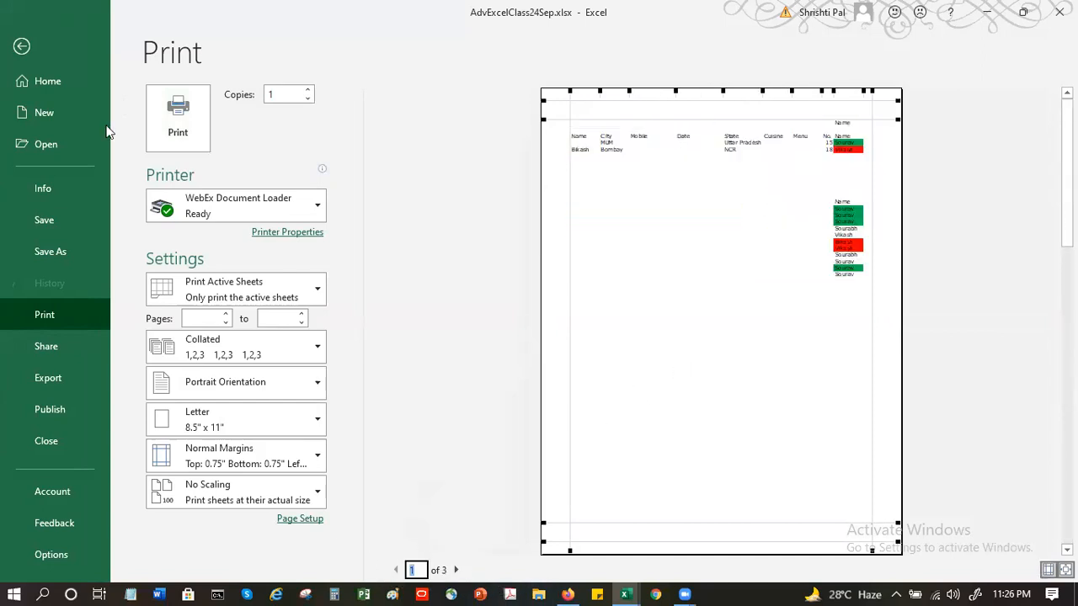
left_click(37, 45)
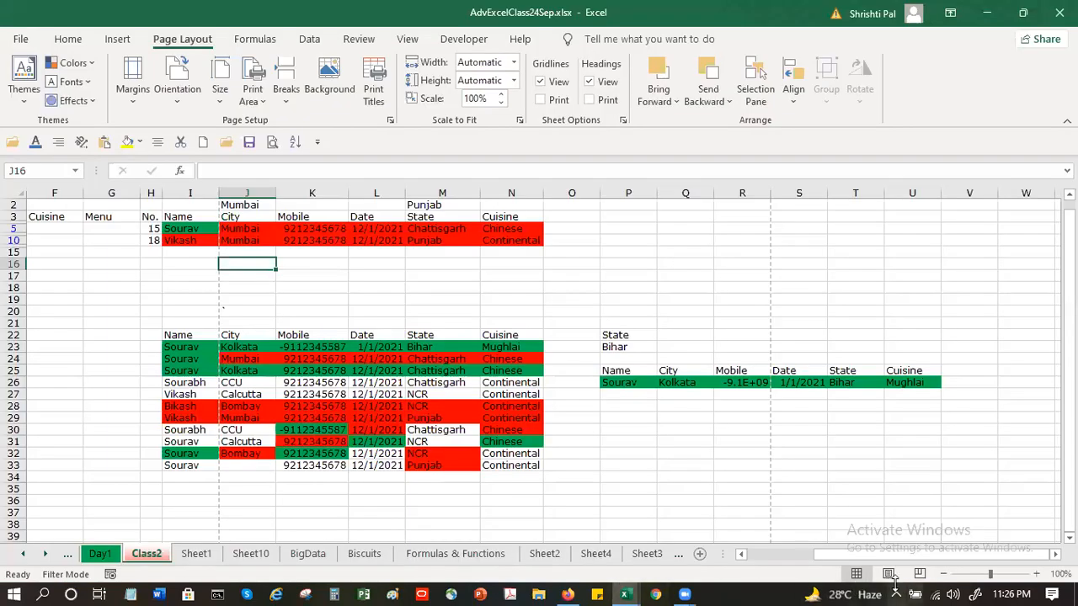
Select A1:N17 on the Class2 sheet, with N17 as the active cell, and insert a page break there.
left_click(971, 574)
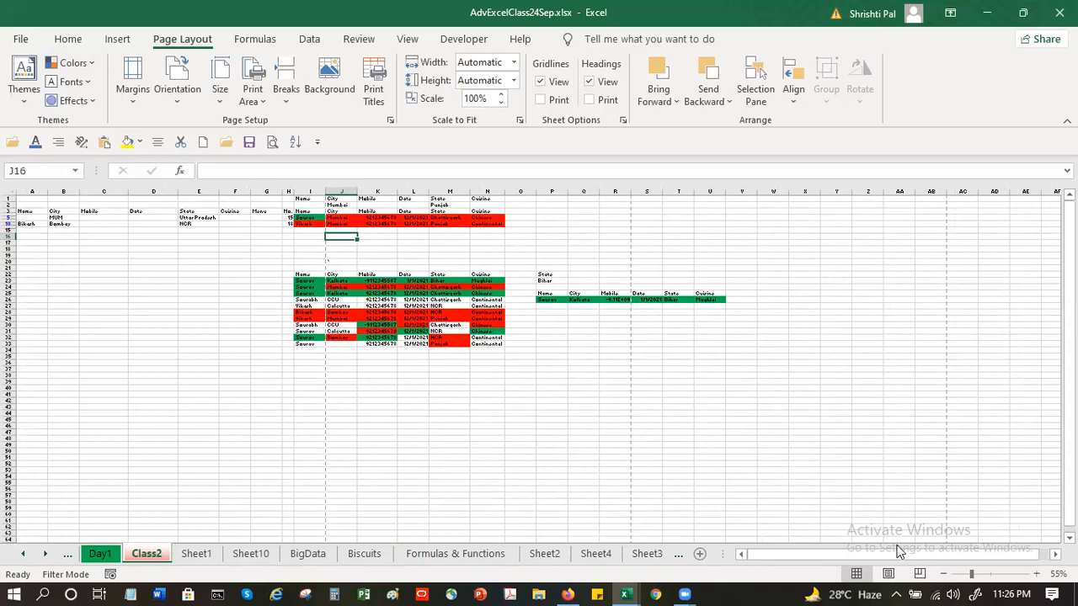
left_click(964, 575)
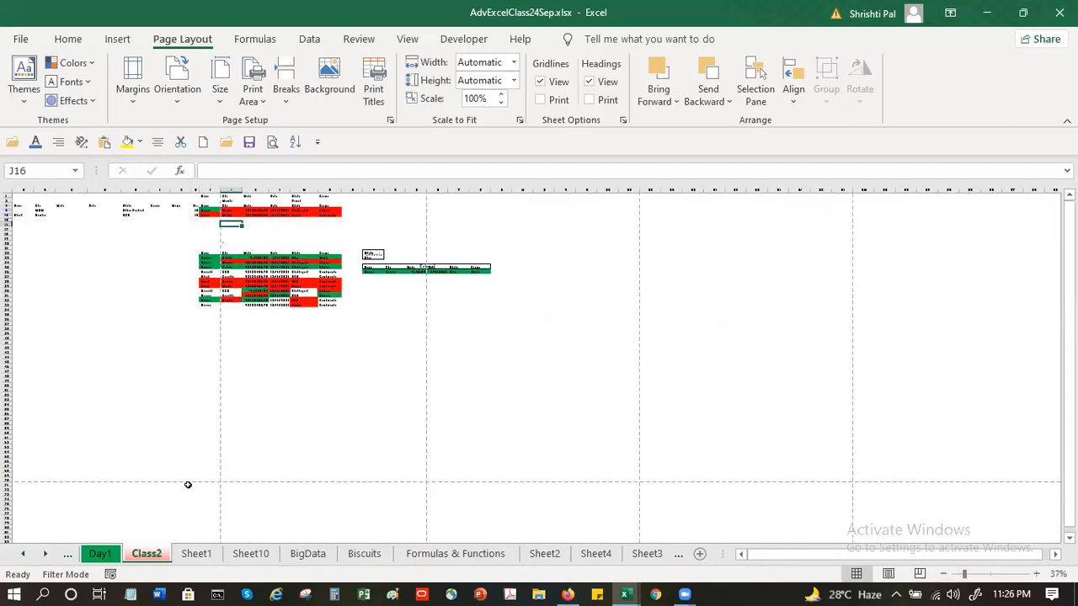
left_click(179, 229)
left_click_drag(22, 200, 320, 234)
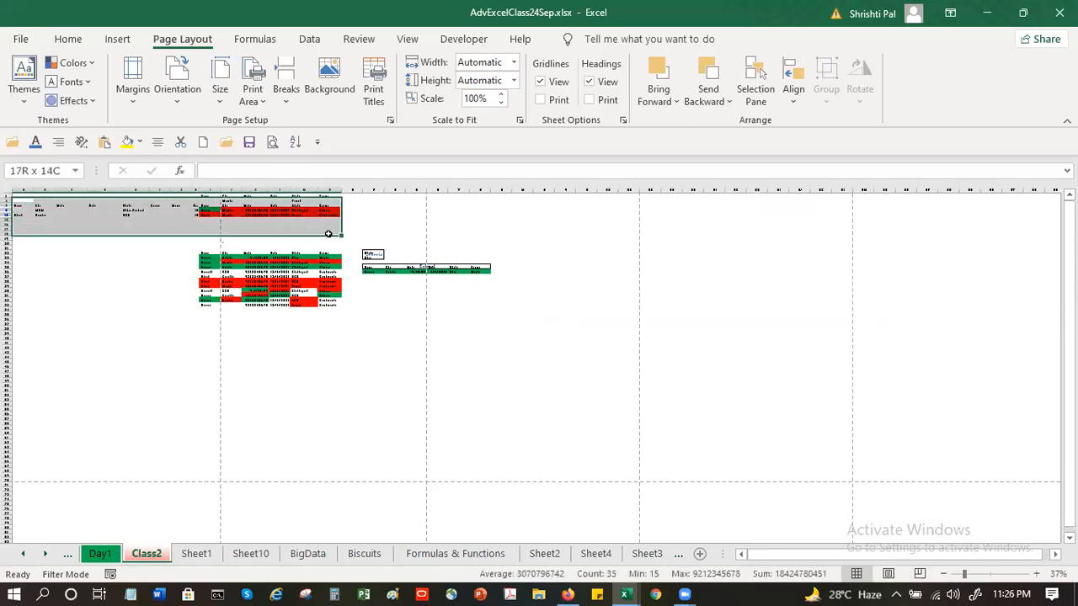
left_click(330, 229)
left_click_drag(330, 229, 13, 198)
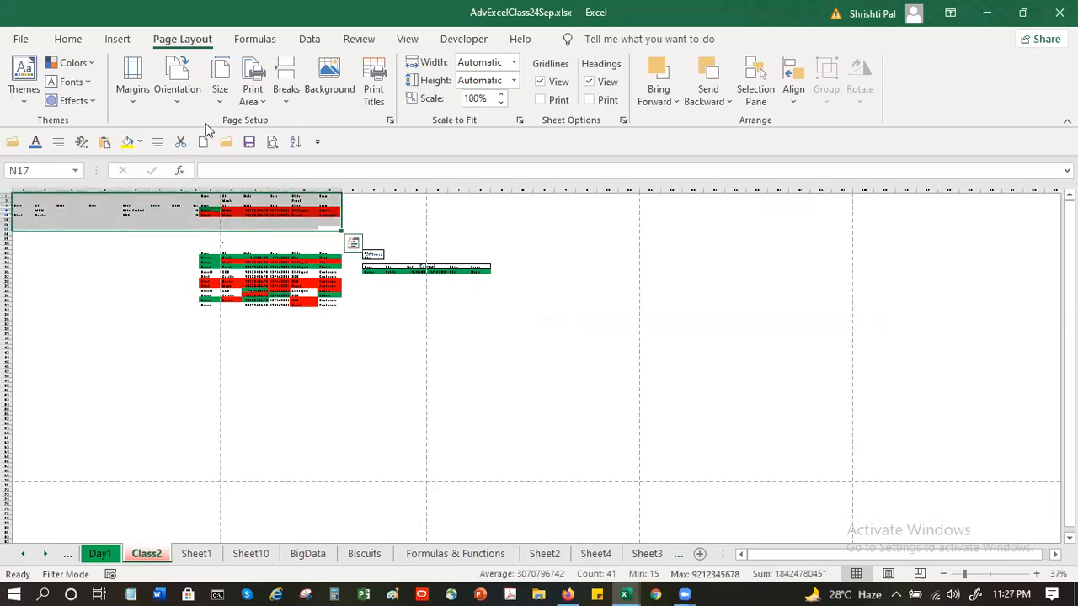
left_click(251, 96)
left_click(287, 95)
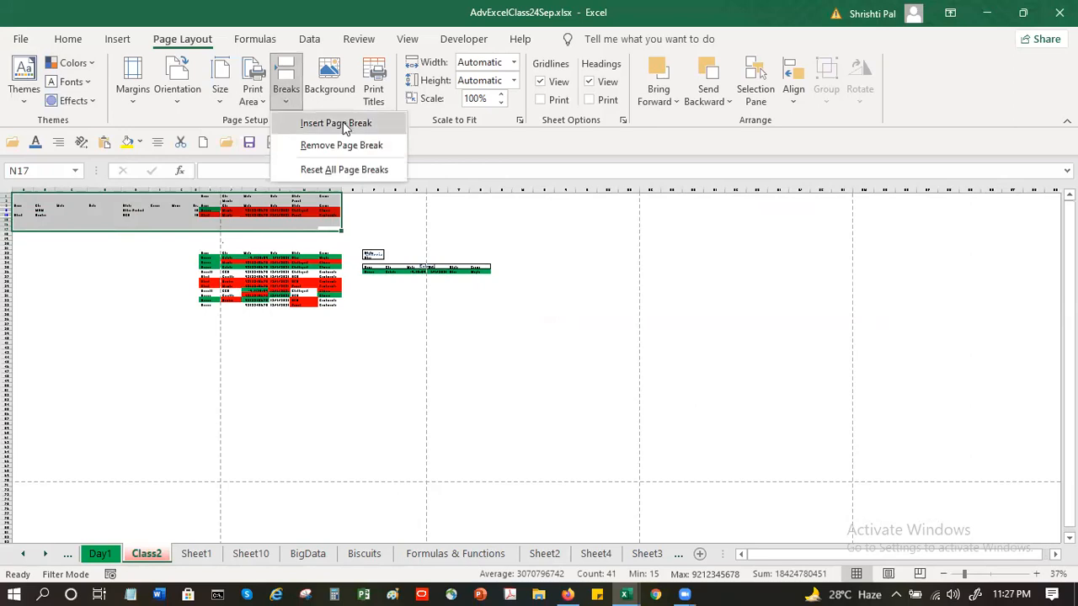
left_click(336, 124)
left_click(292, 239)
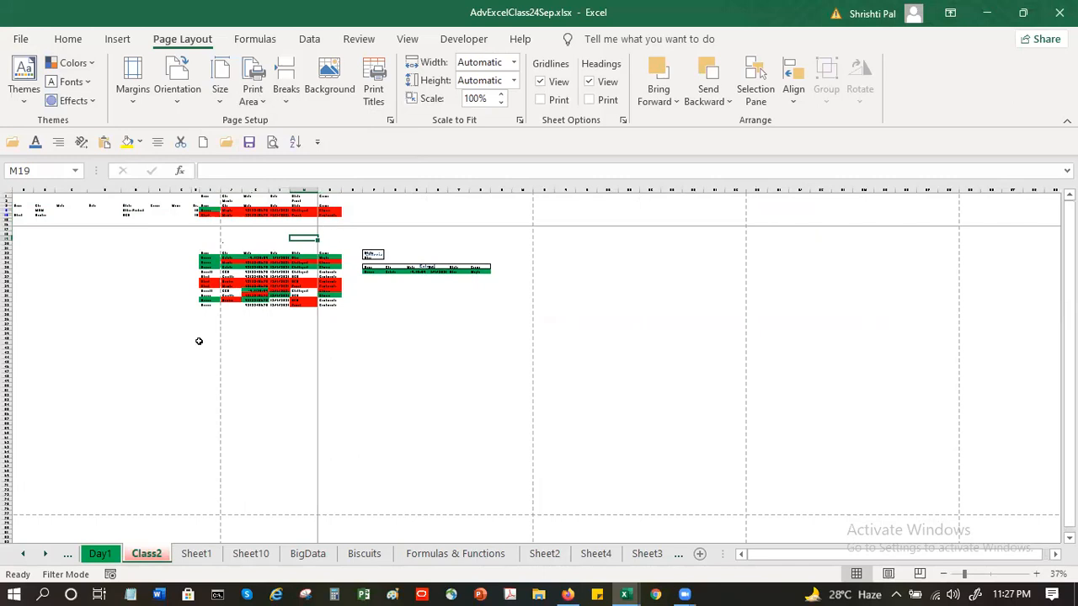
left_click(42, 324)
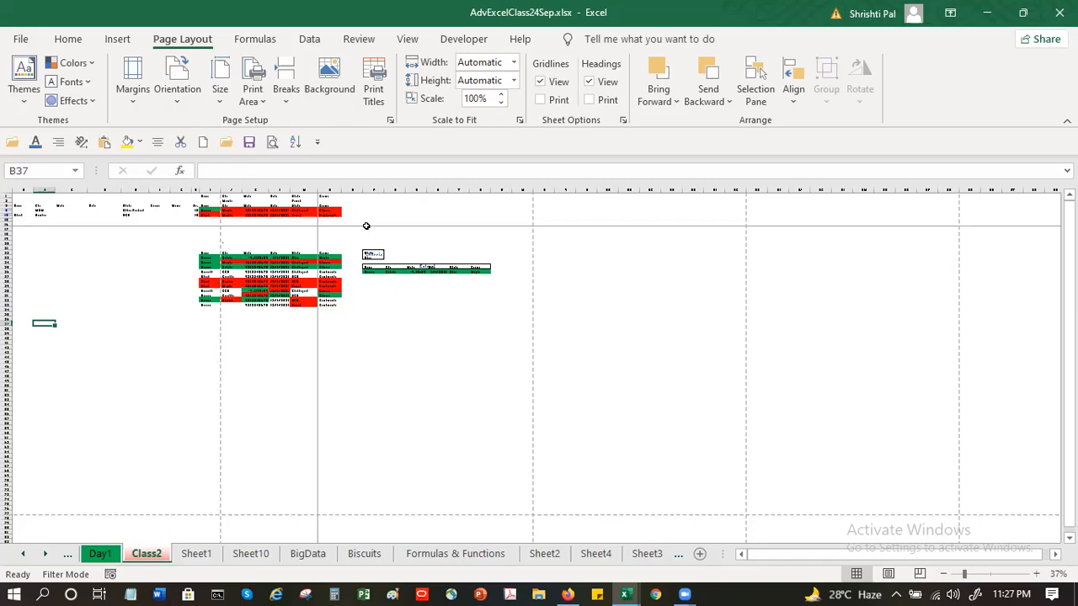
Insert a vertical page break before column O on the Class2 sheet.
left_click(353, 187)
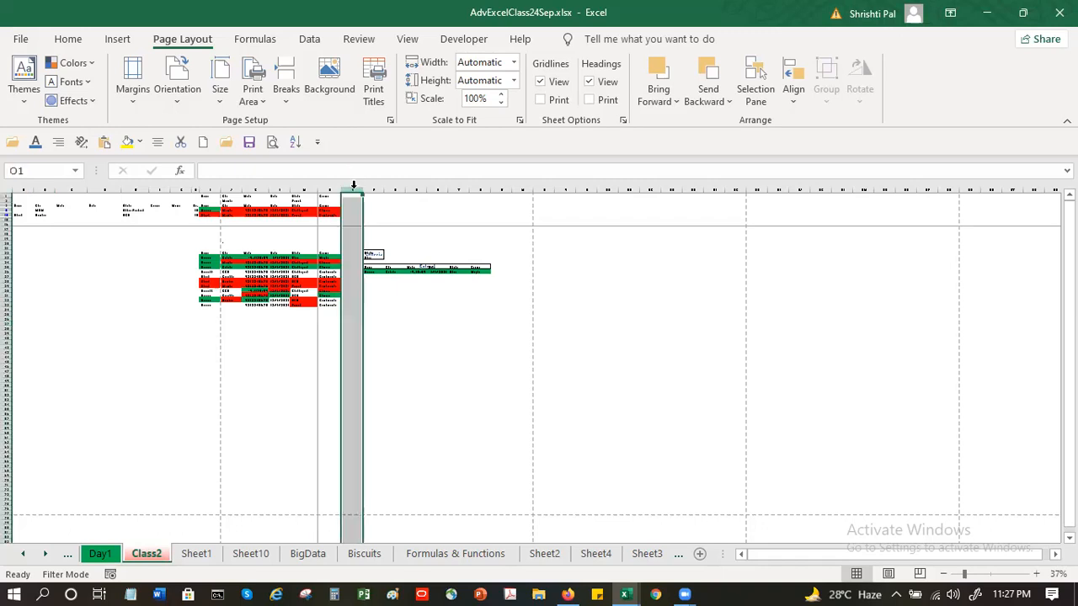
left_click(286, 91)
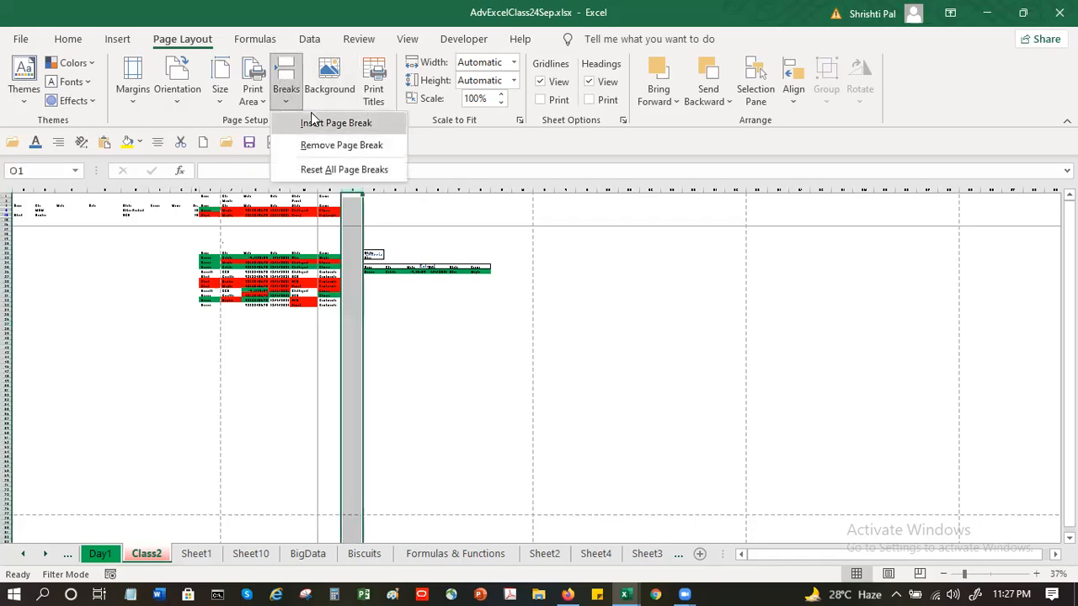
left_click(333, 123)
left_click(485, 357)
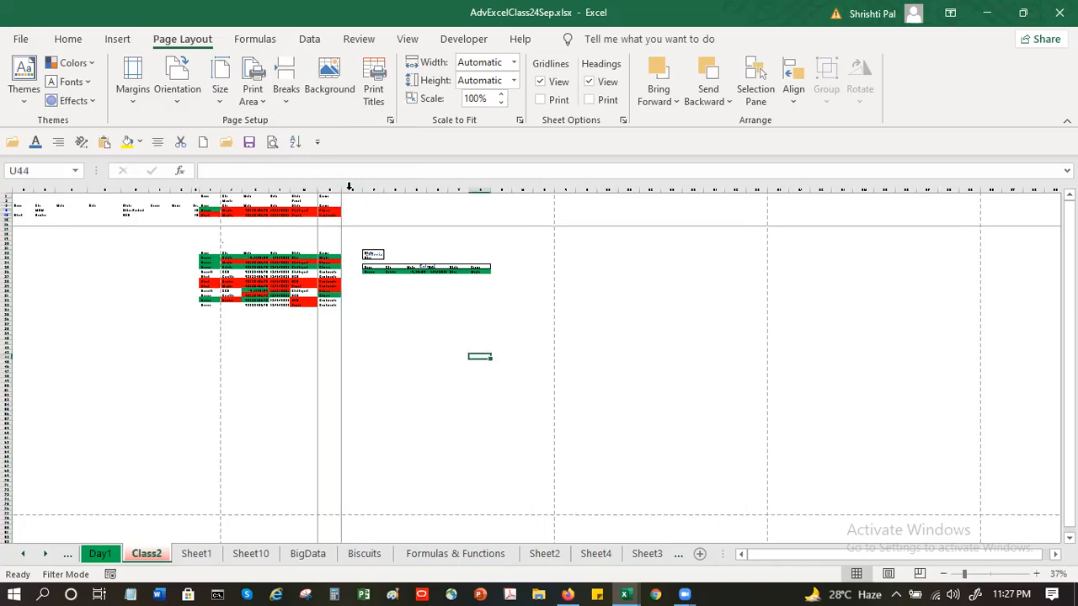
Page through Class2's print preview up to page 7 to examine how the inserted breaks split the data, and return to the sheet.
left_click(273, 142)
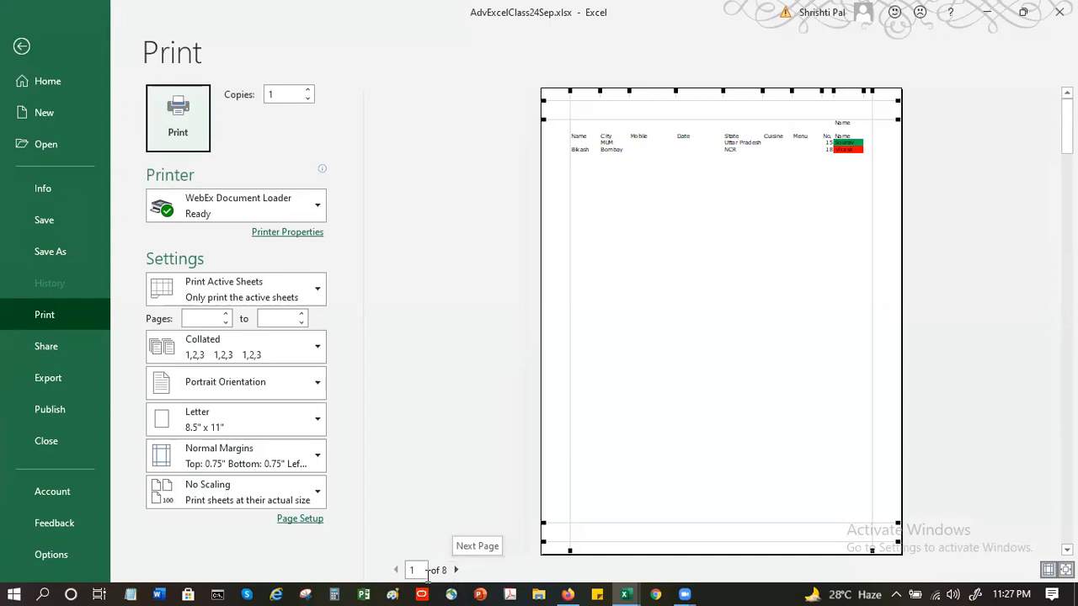
left_click(392, 573)
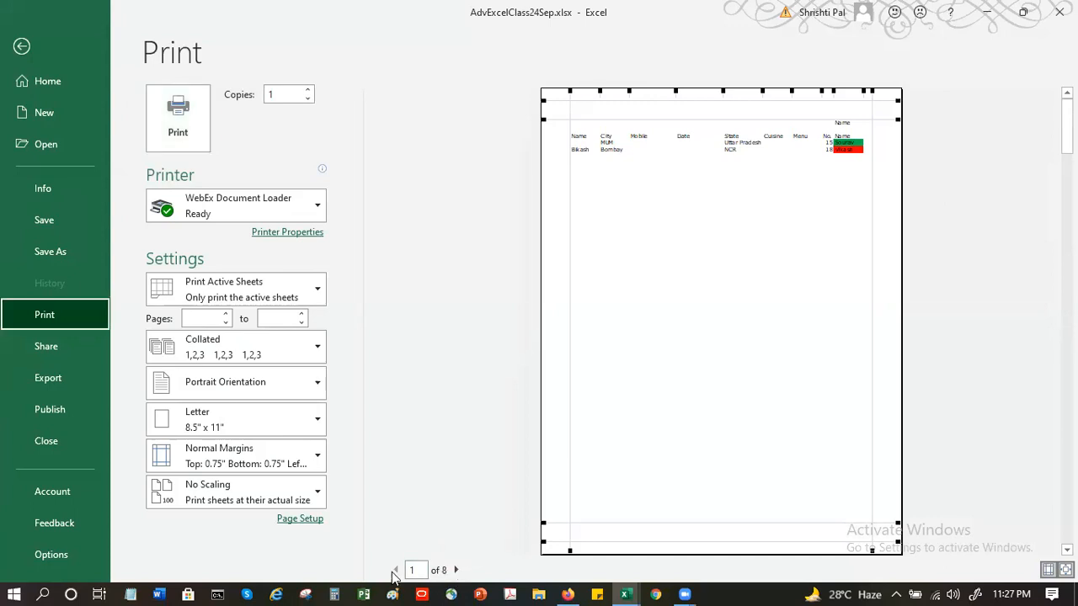
left_click(456, 571)
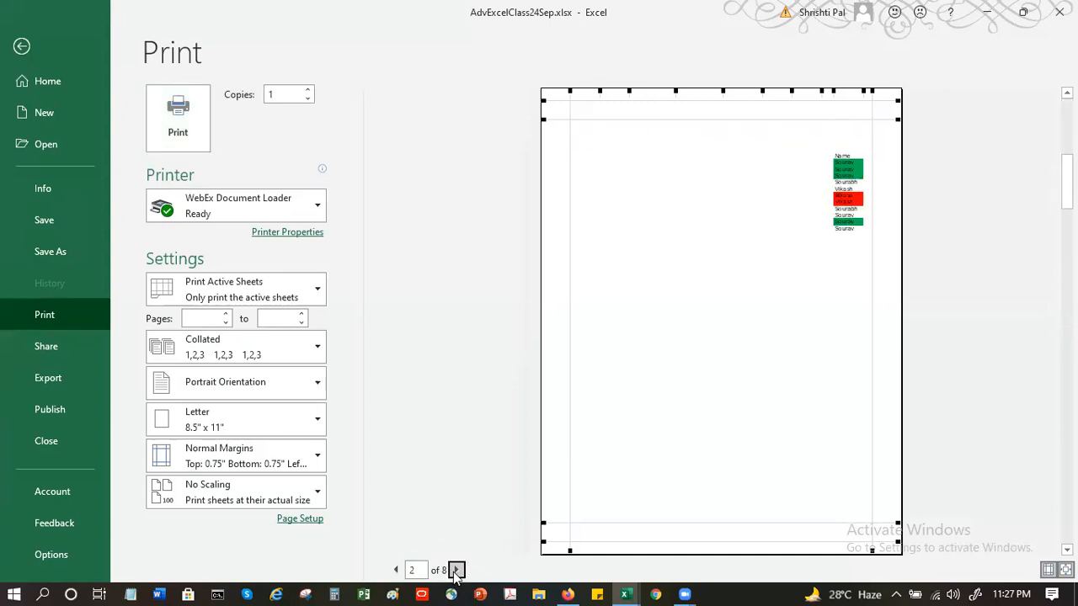
left_click(455, 571)
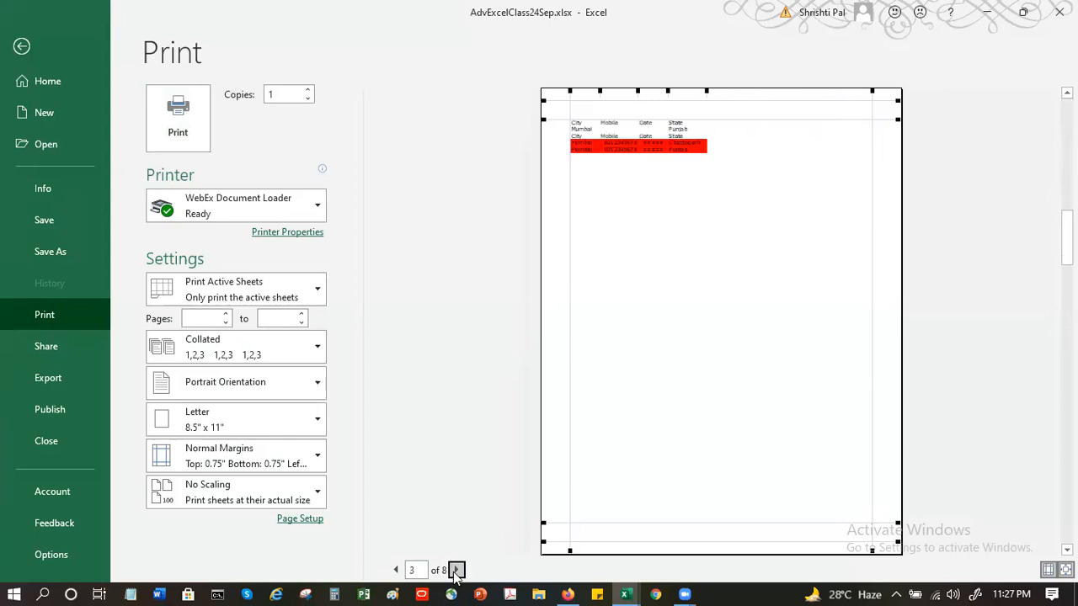
left_click(455, 570)
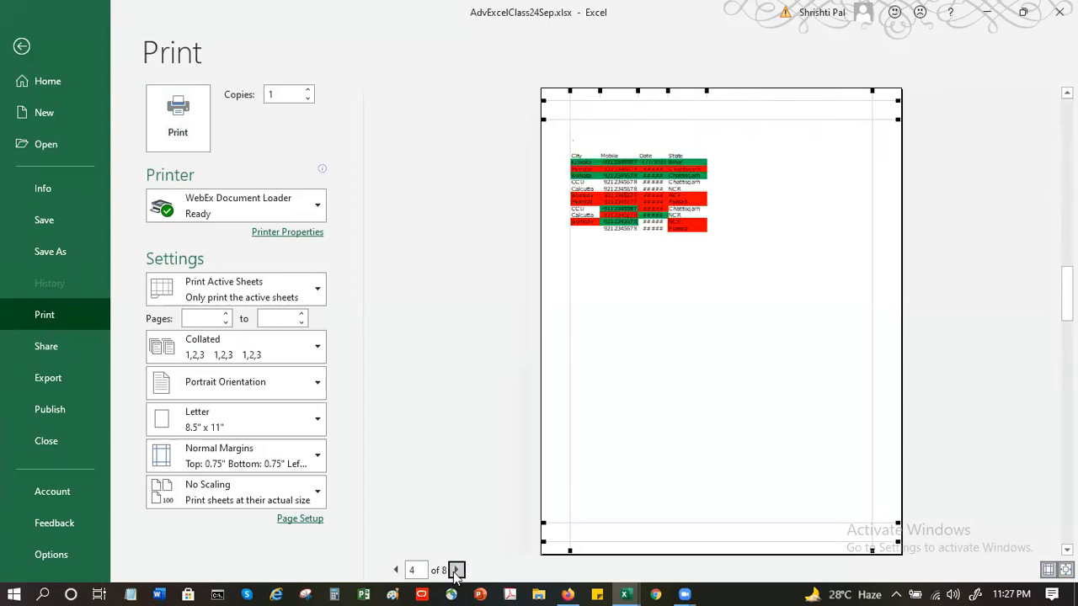
left_click(455, 570)
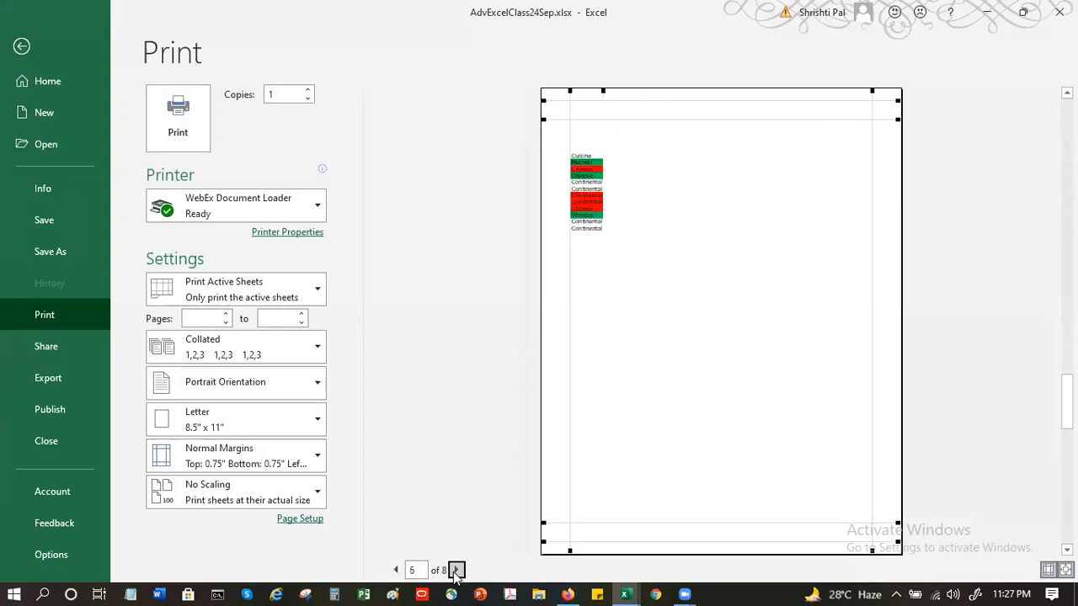
left_click(456, 570)
left_click(456, 570)
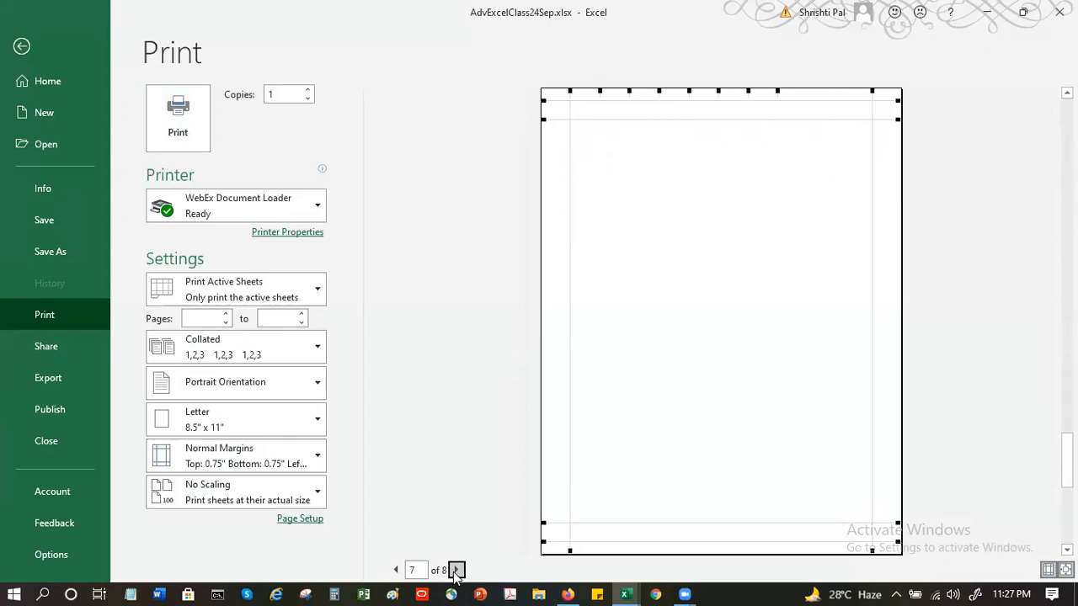
left_click(21, 46)
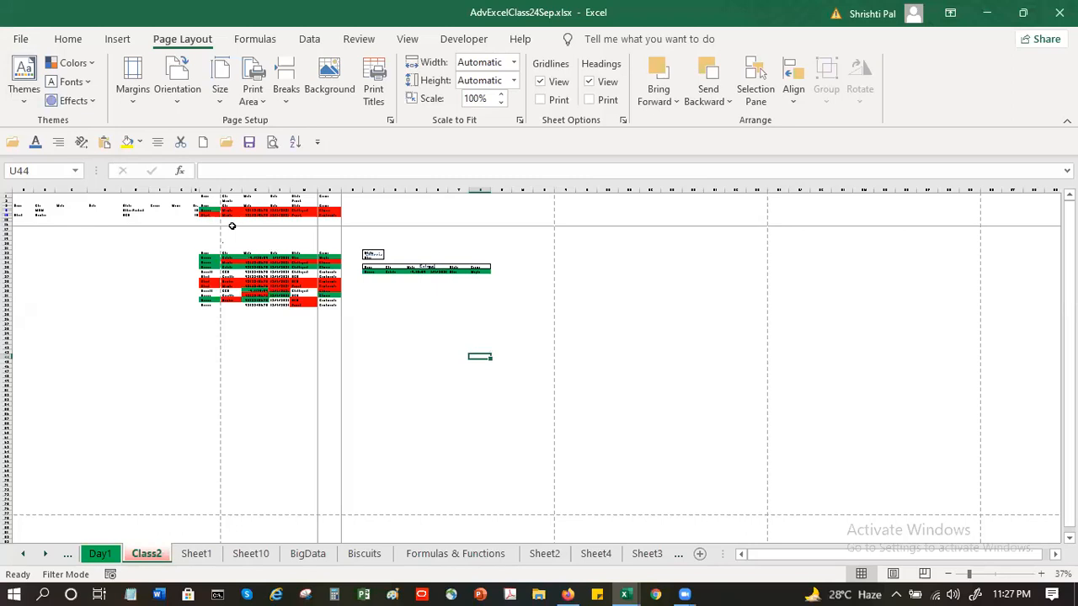
Reset all page breaks on Class2, check the first page in the print preview and return to the sheet.
left_click(285, 95)
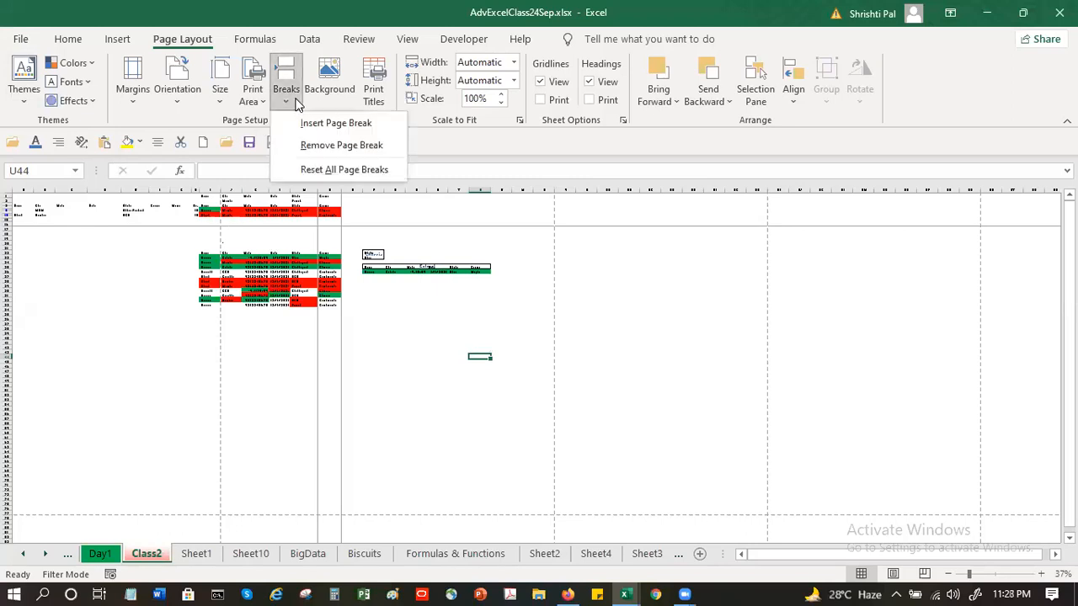
left_click(335, 170)
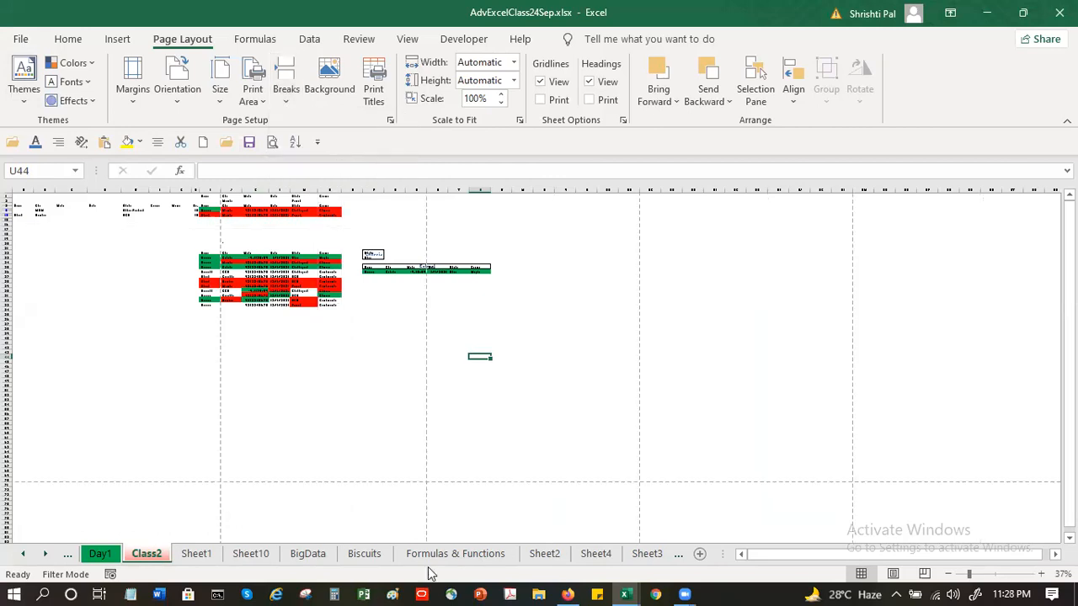
left_click(342, 396)
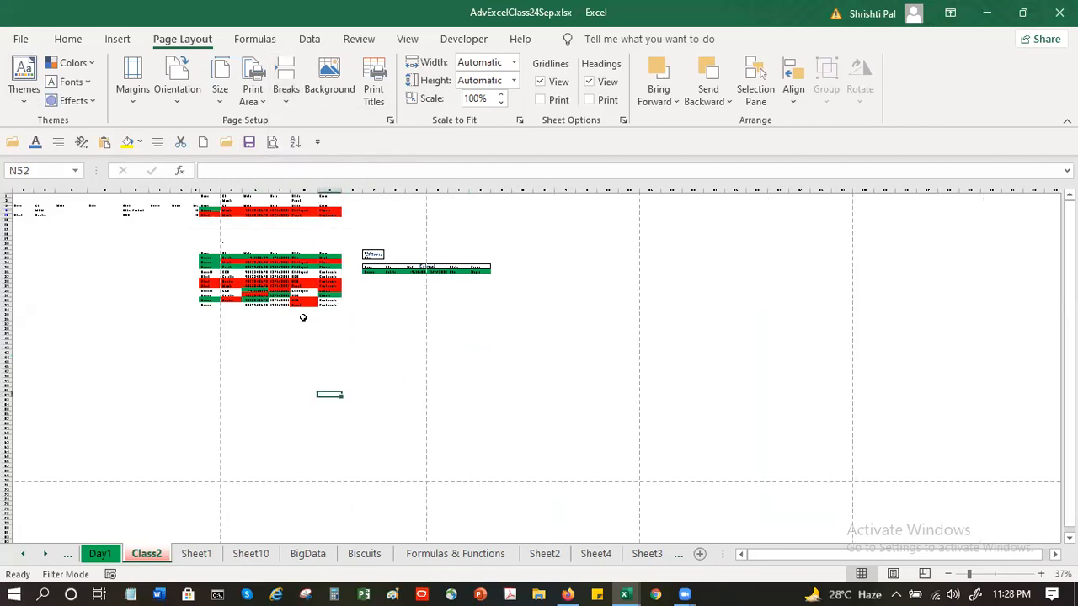
left_click(273, 143)
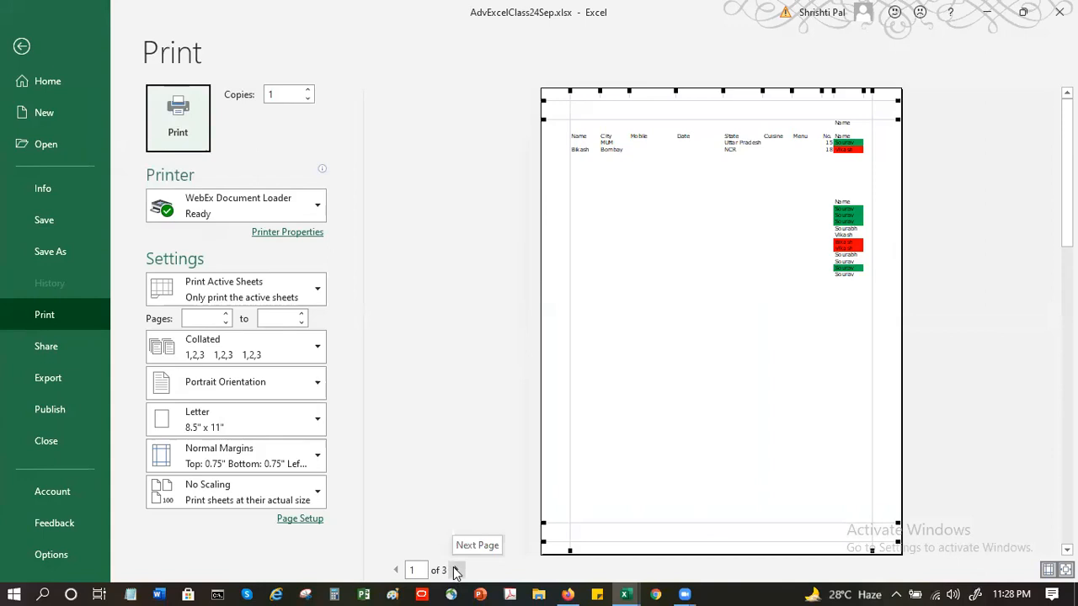
left_click(22, 46)
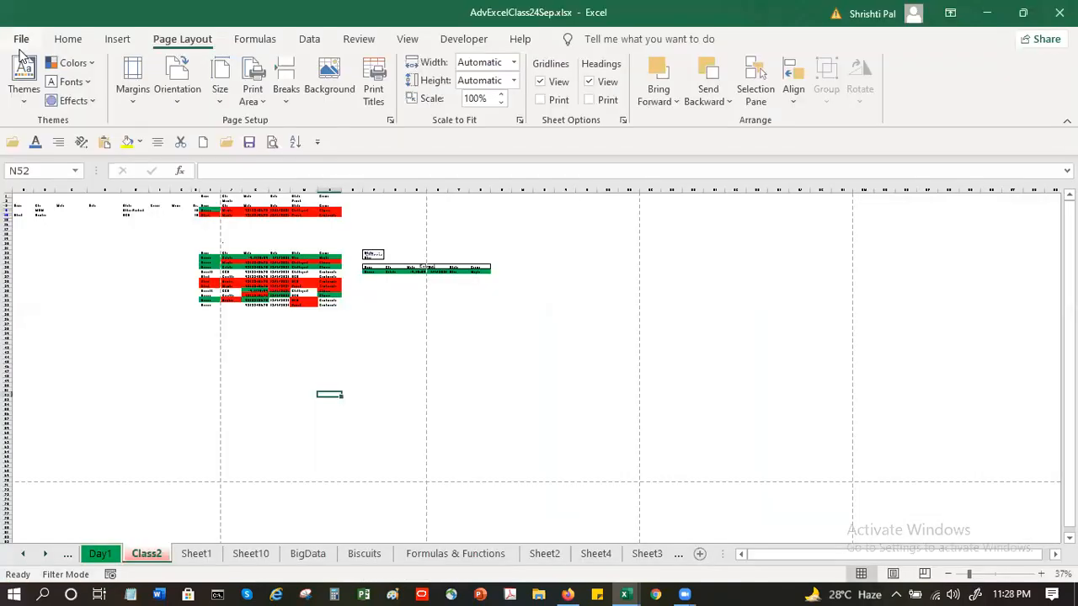
Insert a page break at cell I16 to separate the small table in columns A to H from the other tables.
left_click(136, 195)
left_click_drag(17, 197, 192, 229)
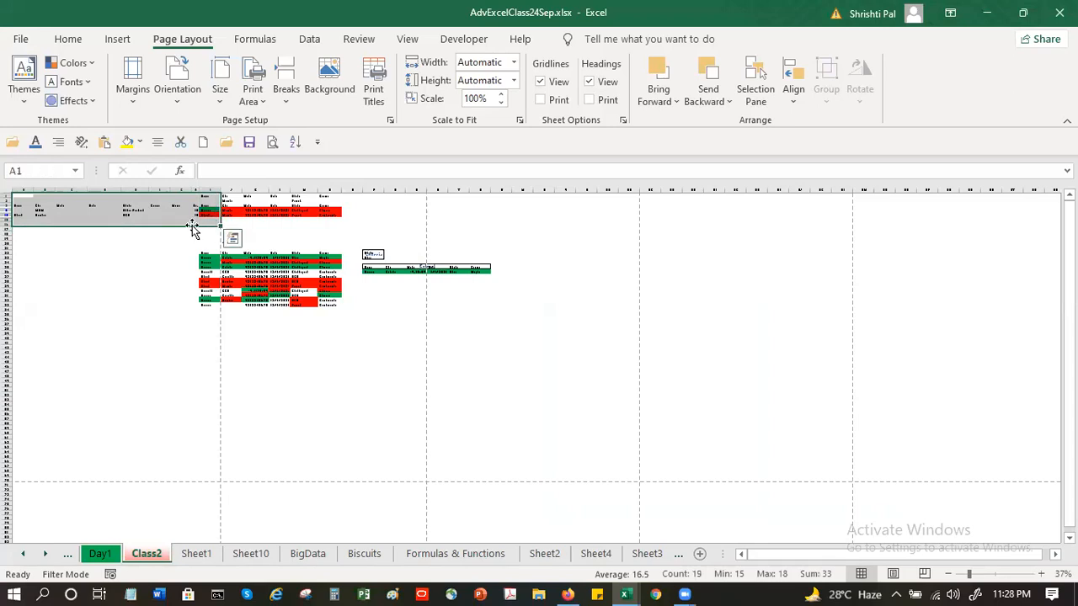
left_click(196, 219)
left_click(211, 226)
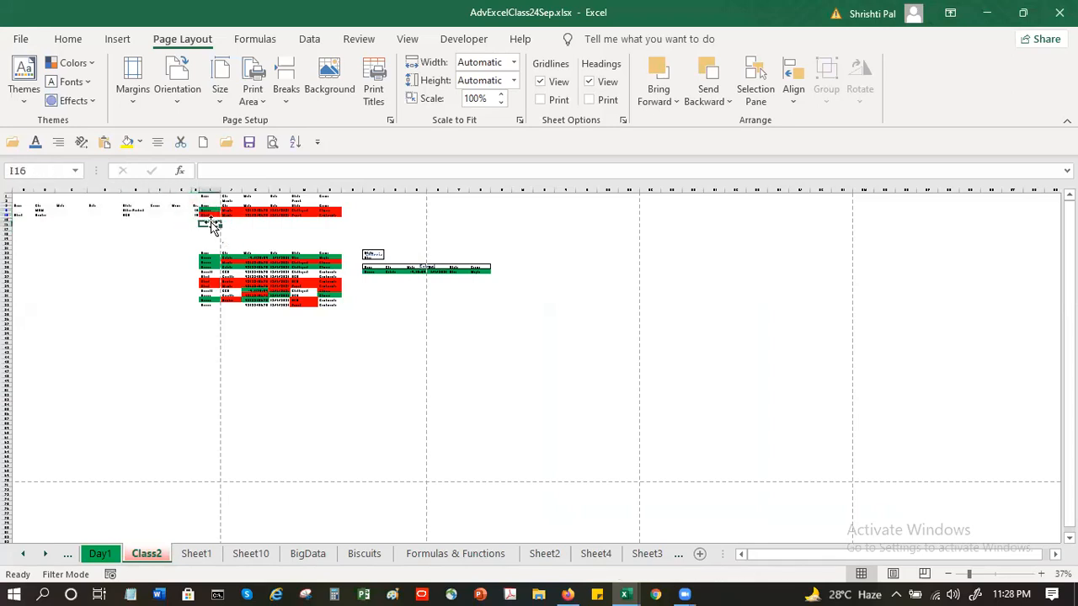
left_click(289, 100)
left_click(312, 125)
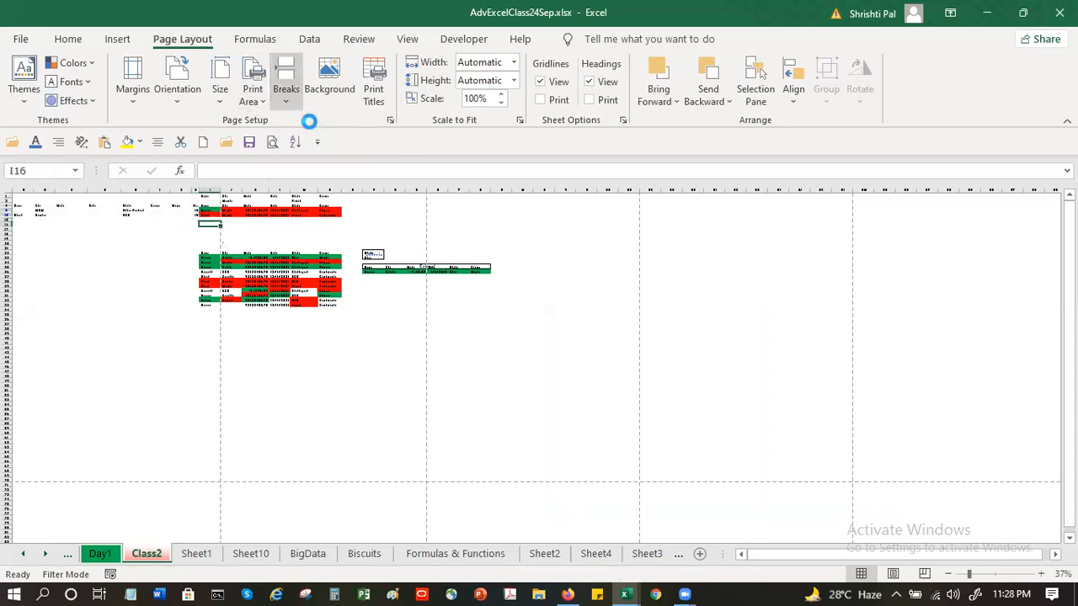
left_click(151, 200)
left_click(277, 205)
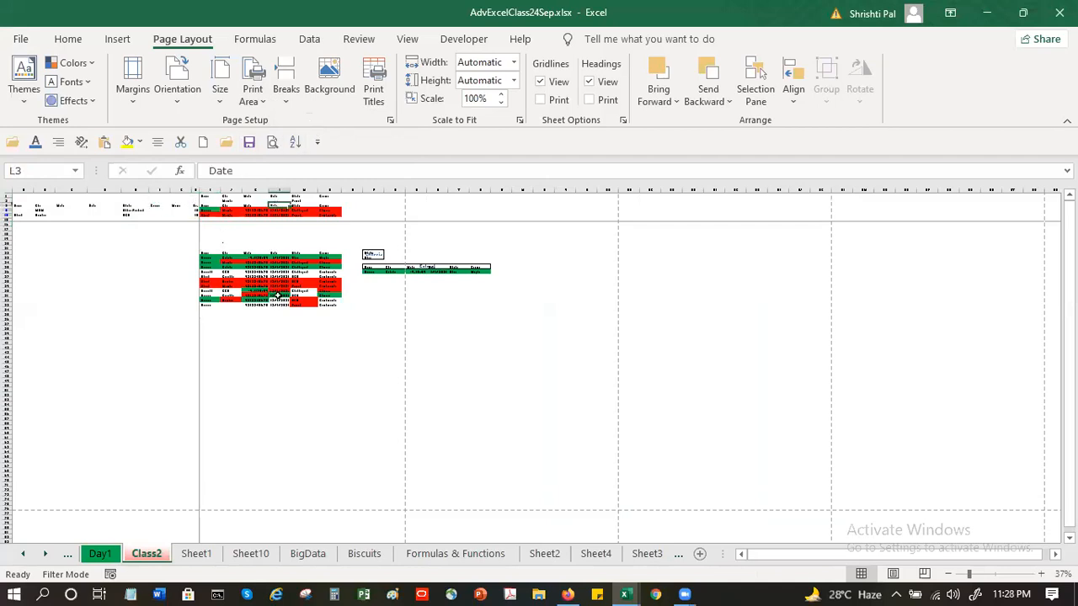
left_click(72, 215)
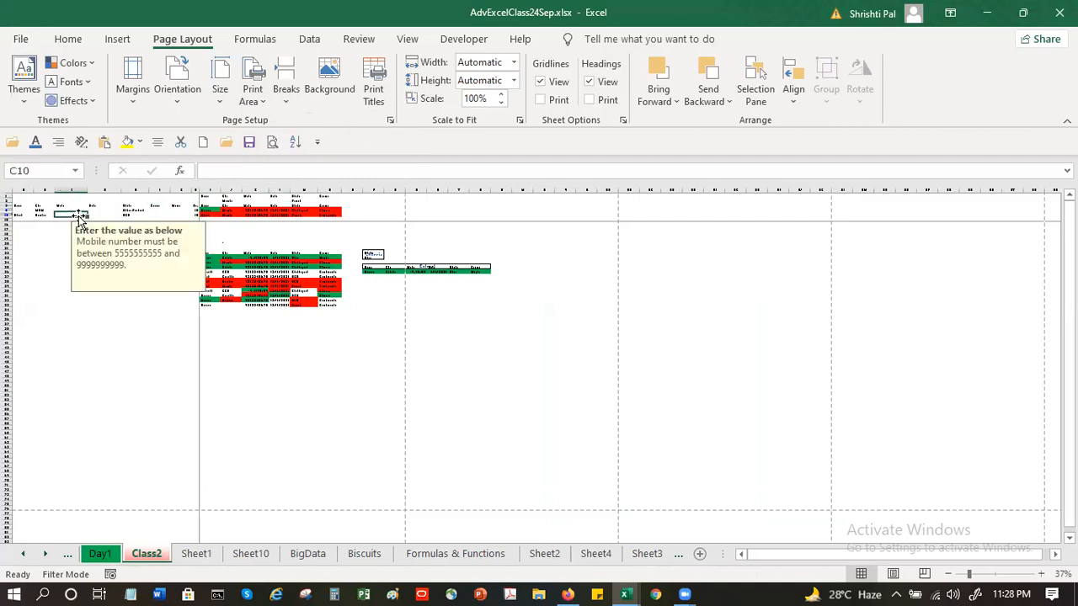
left_click(34, 218)
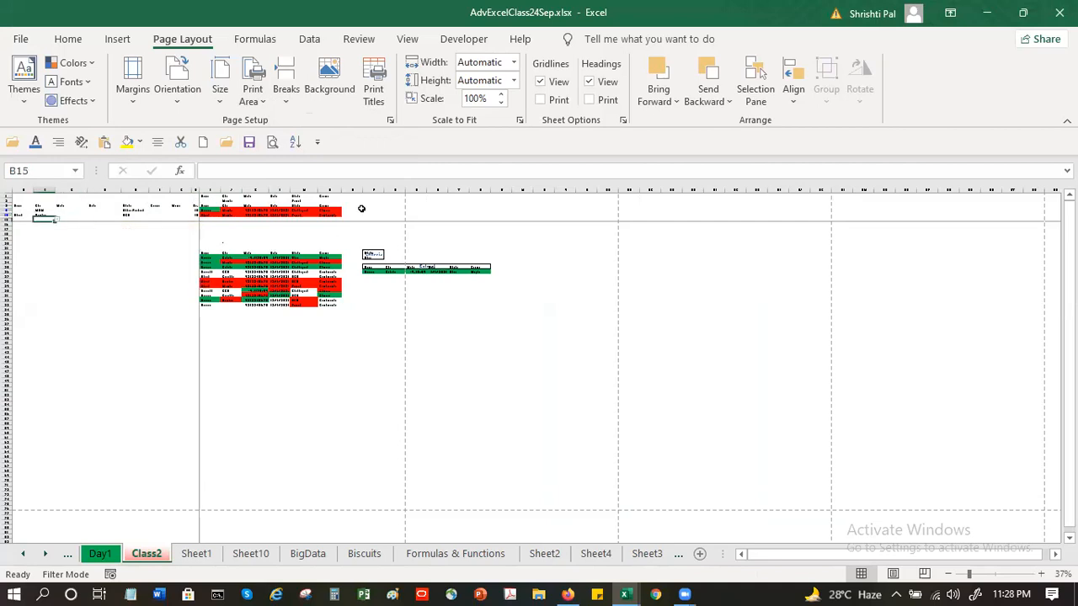
Review Class2's print preview through the last page with the break at I16, and return to the worksheet.
left_click(273, 143)
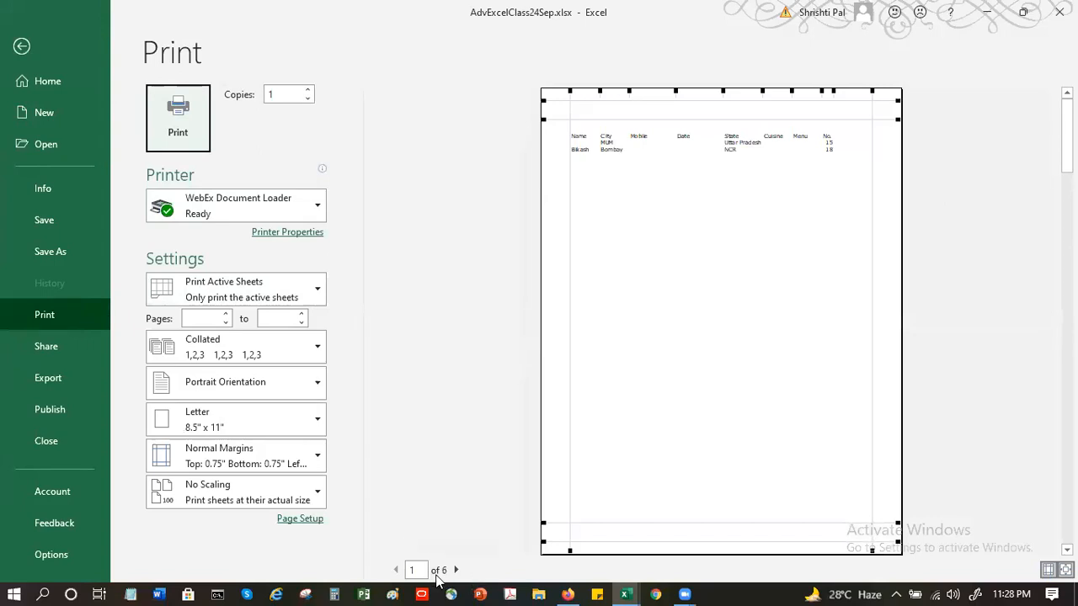
left_click(456, 570)
left_click(455, 570)
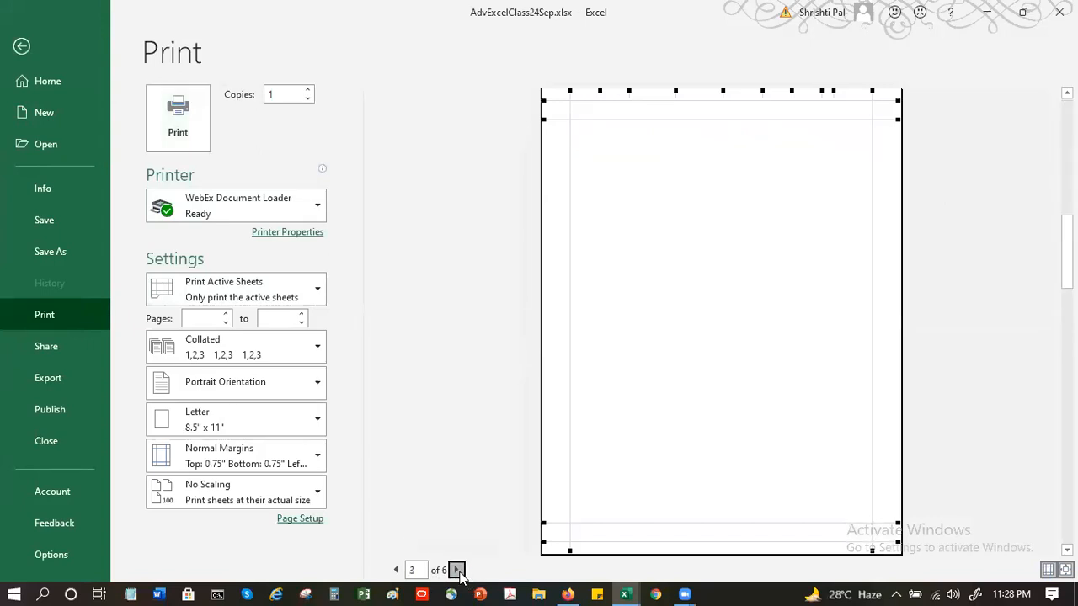
left_click(455, 571)
left_click(456, 570)
left_click(456, 570)
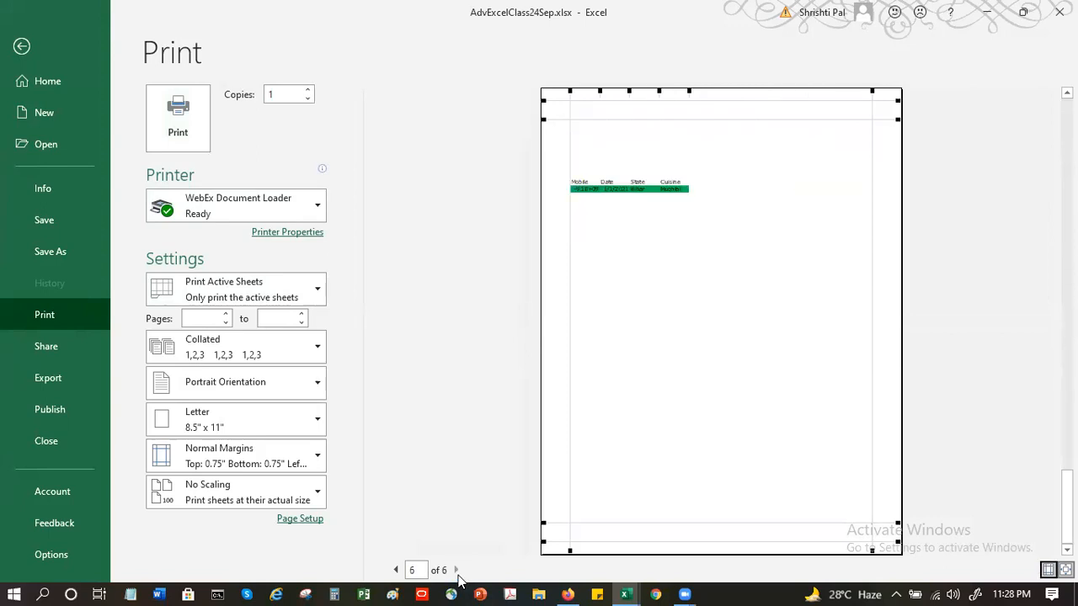
left_click(20, 43)
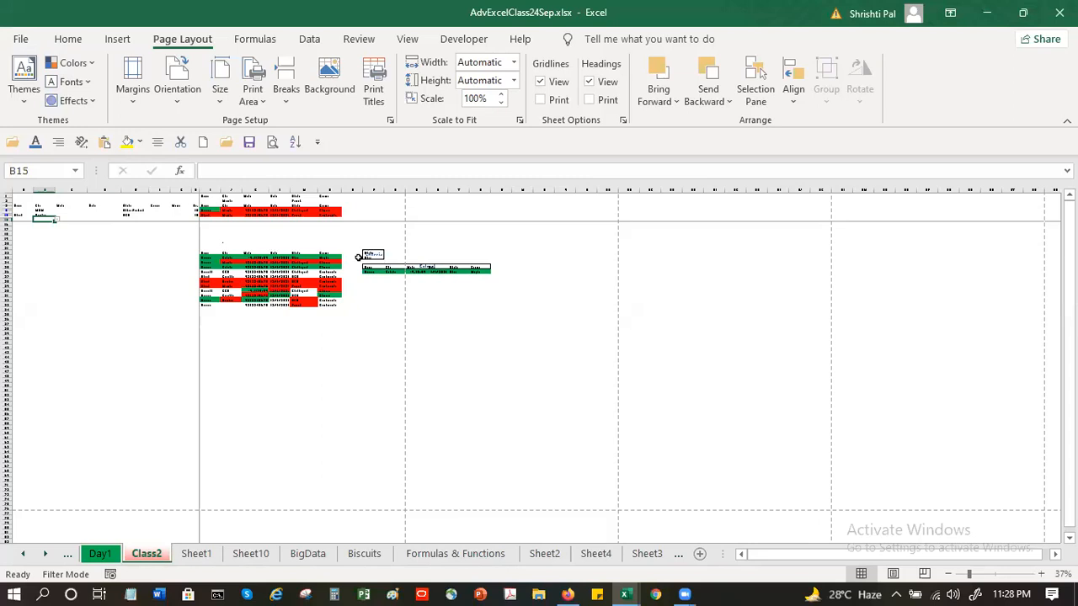
Insert a vertical page break before column O on Class2 to separate the coloured tables from the tables beside them.
left_click(355, 189)
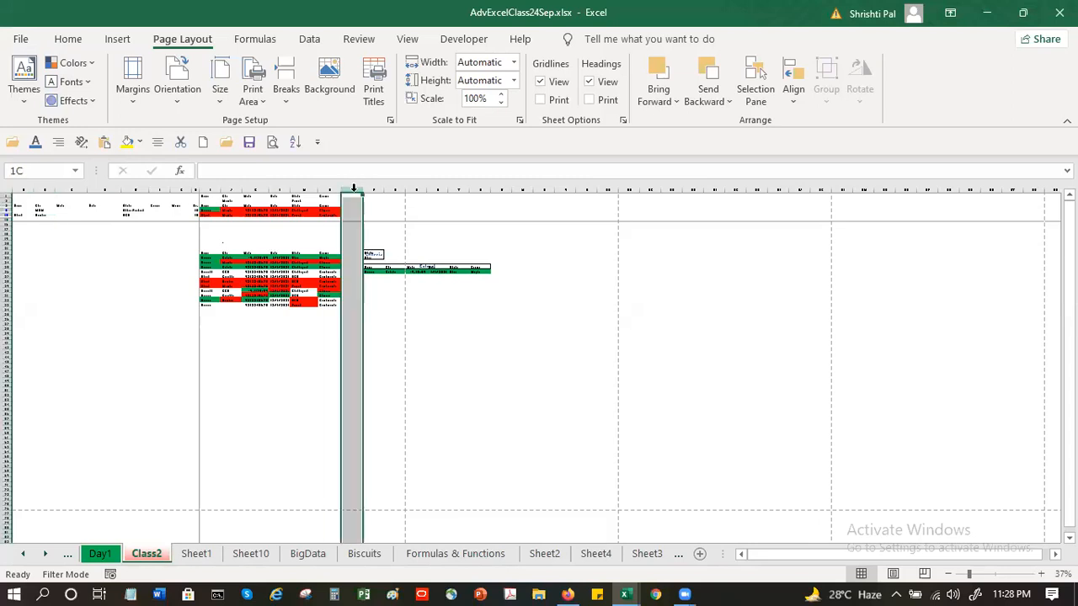
left_click(287, 101)
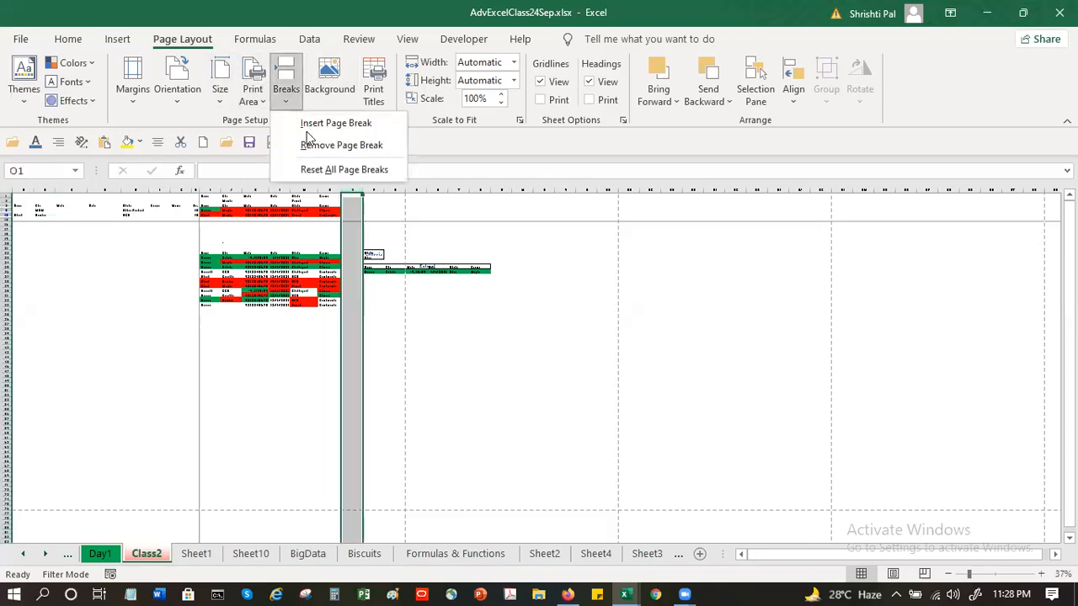
left_click(329, 124)
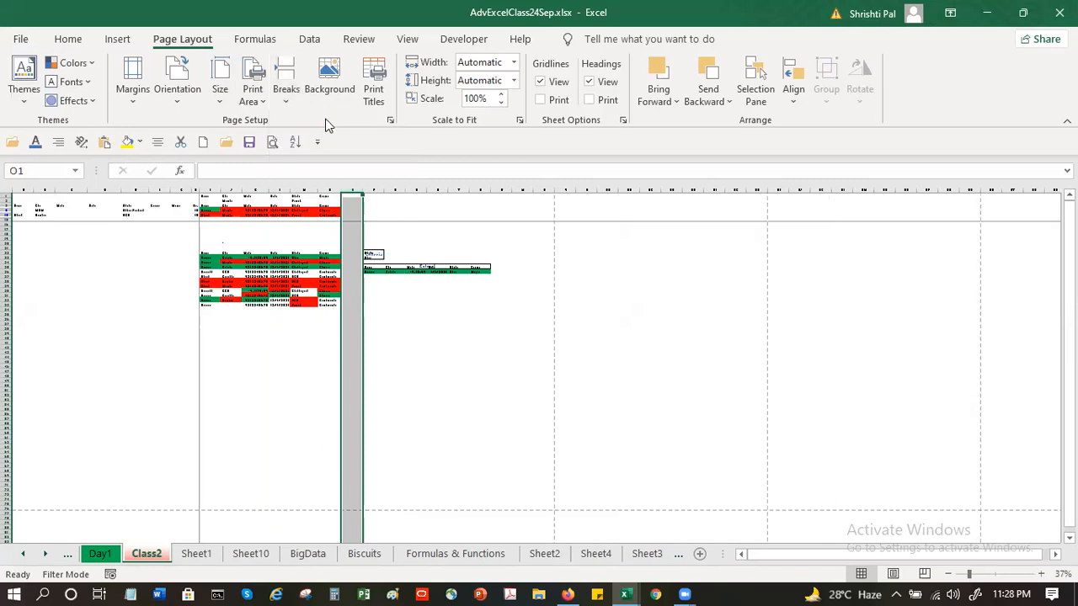
left_click(416, 384)
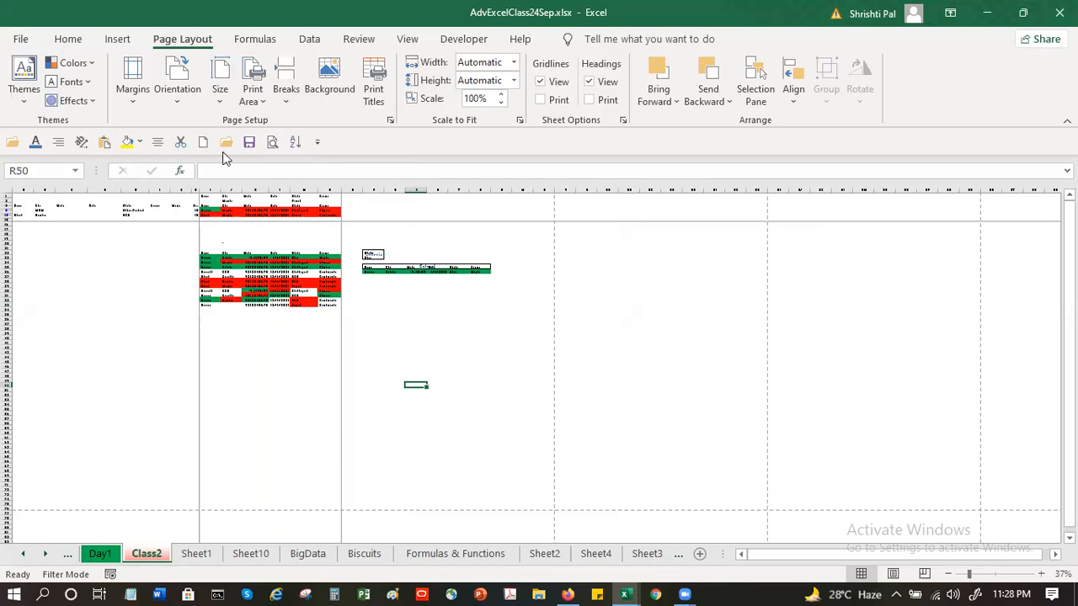
Page through Class2's print preview to page 6 to examine how the column O break splits the tables, and return to the sheet.
left_click(272, 142)
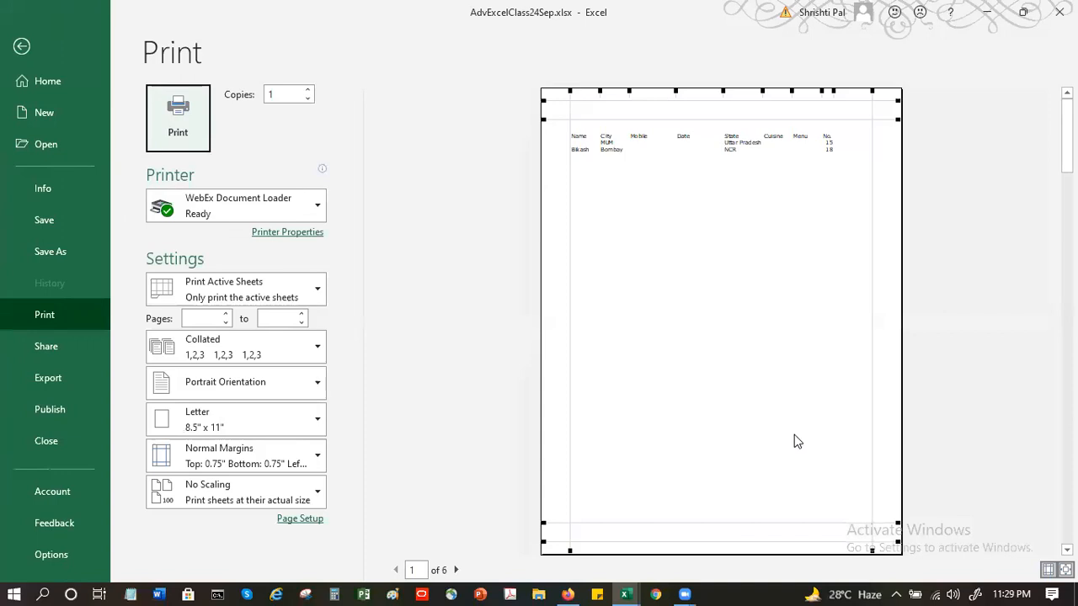
left_click(456, 570)
left_click(455, 570)
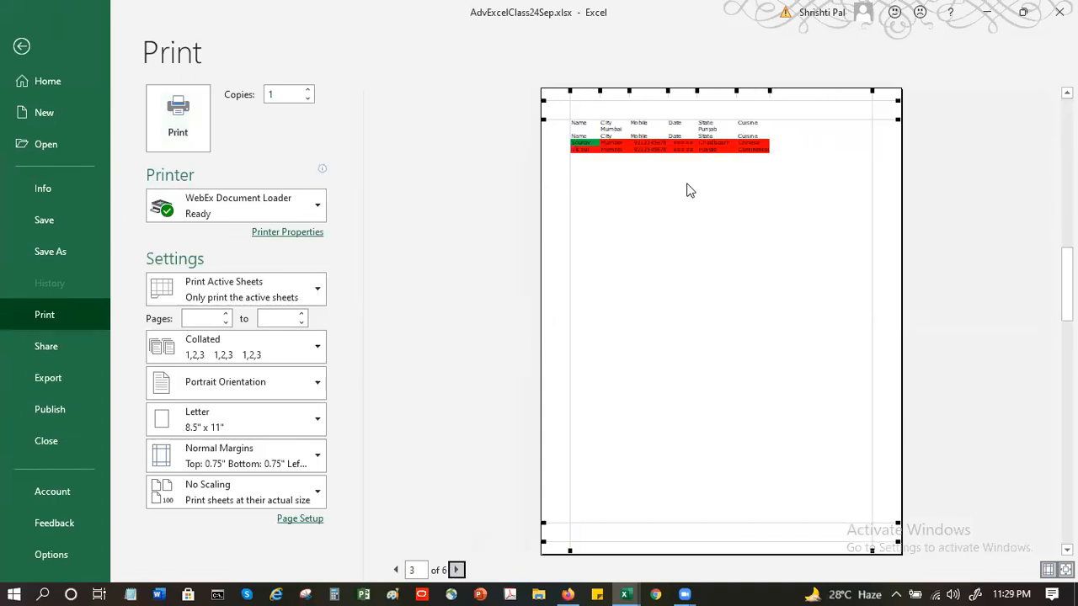
left_click(457, 570)
left_click(457, 570)
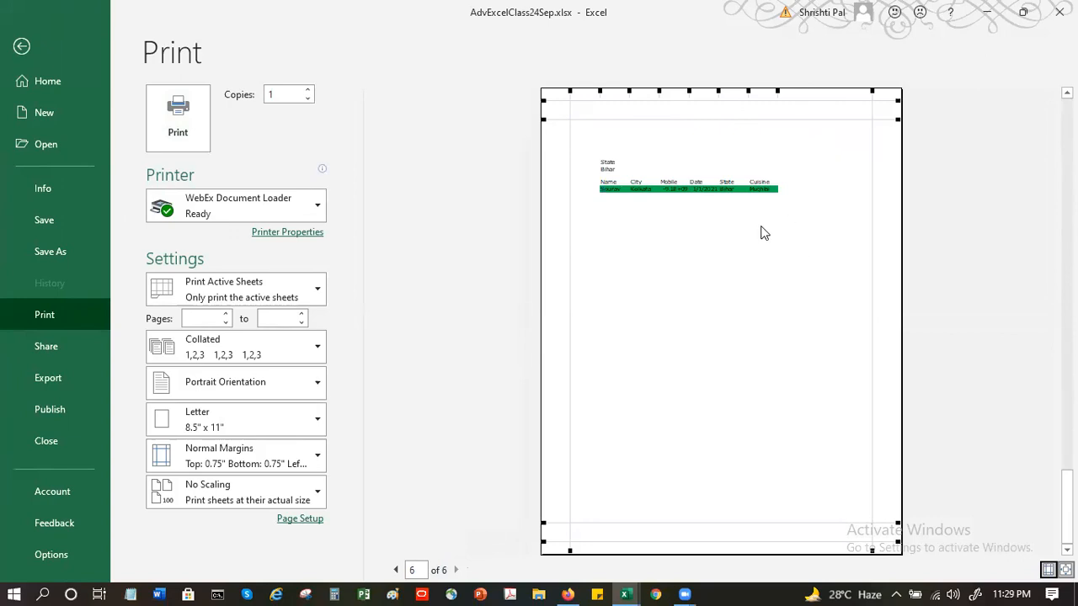
left_click(51, 50)
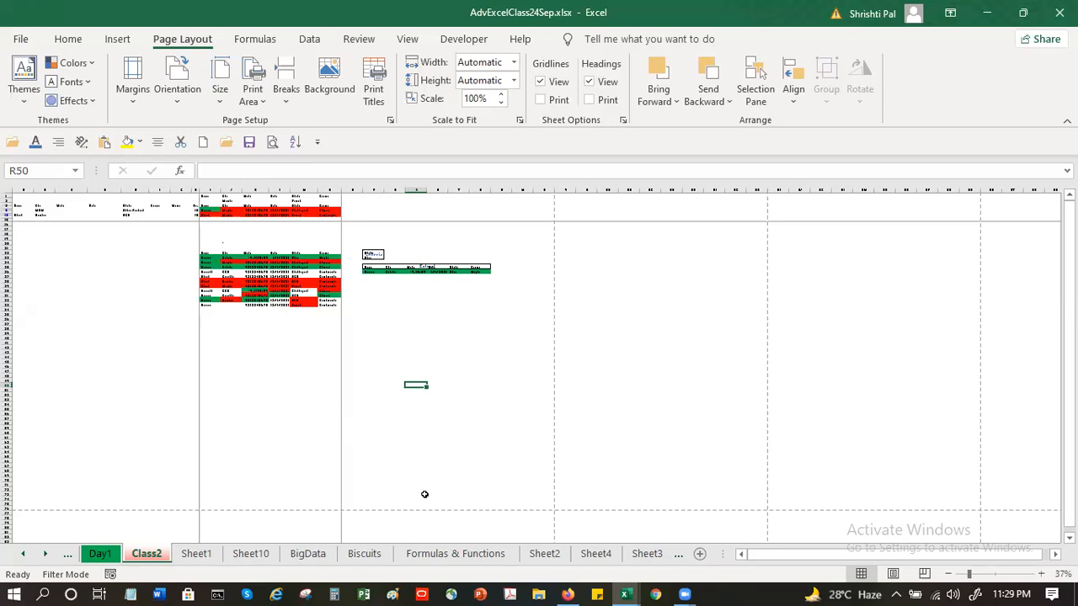
Remove the page break before column O on Class2, working from cell O19.
left_click(234, 240)
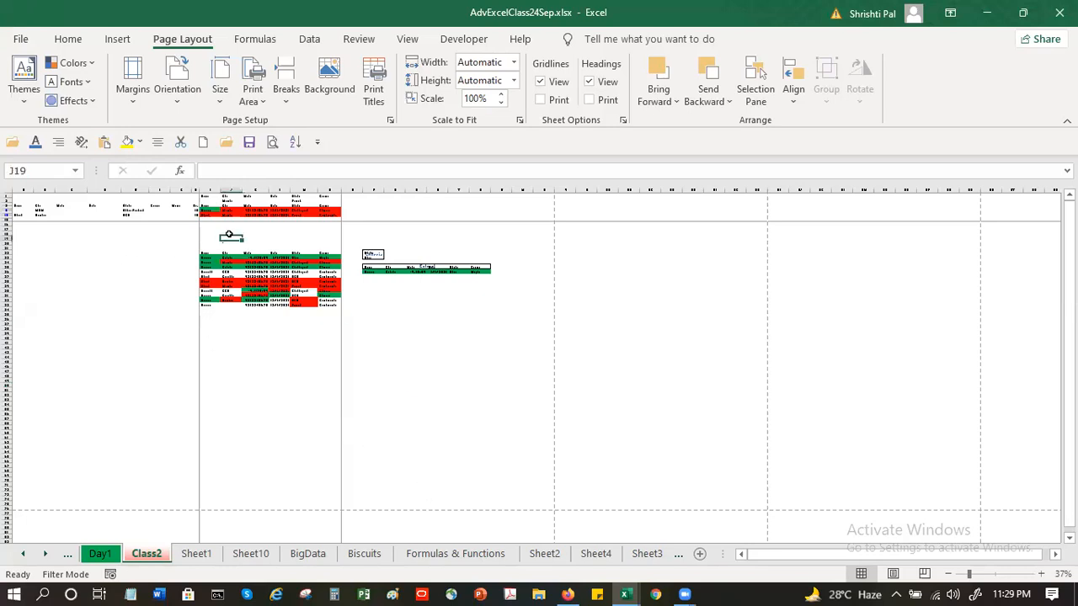
left_click(284, 107)
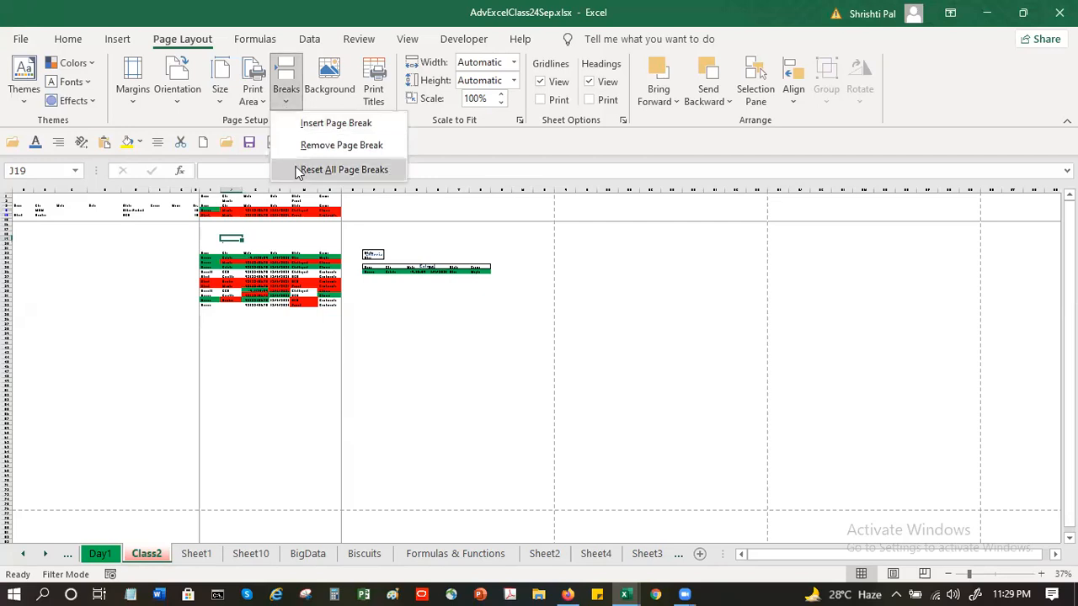
left_click(357, 222)
left_click(340, 239)
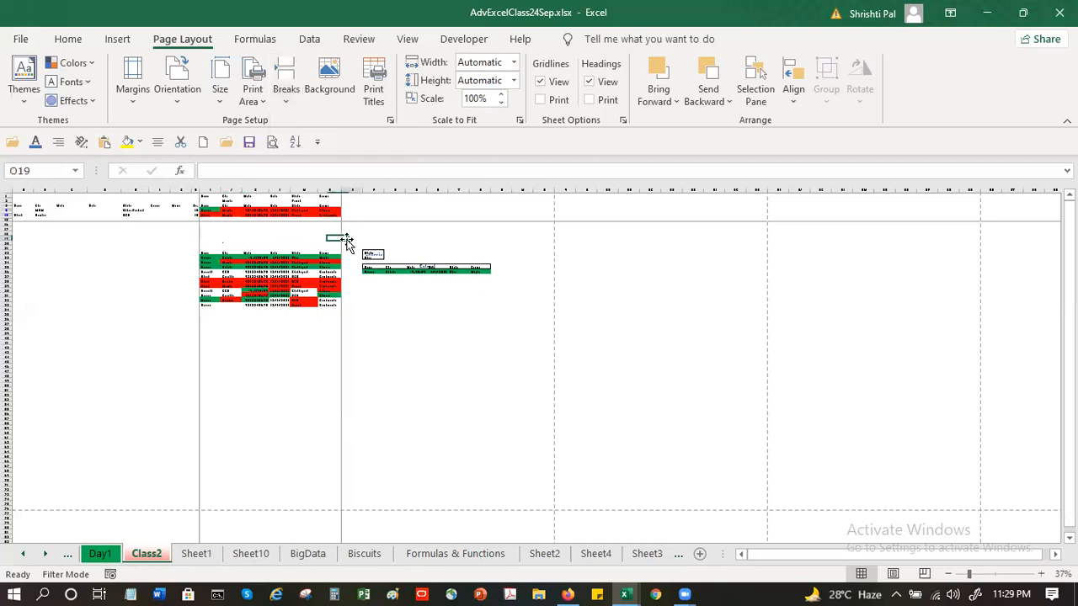
left_click(281, 102)
left_click(370, 145)
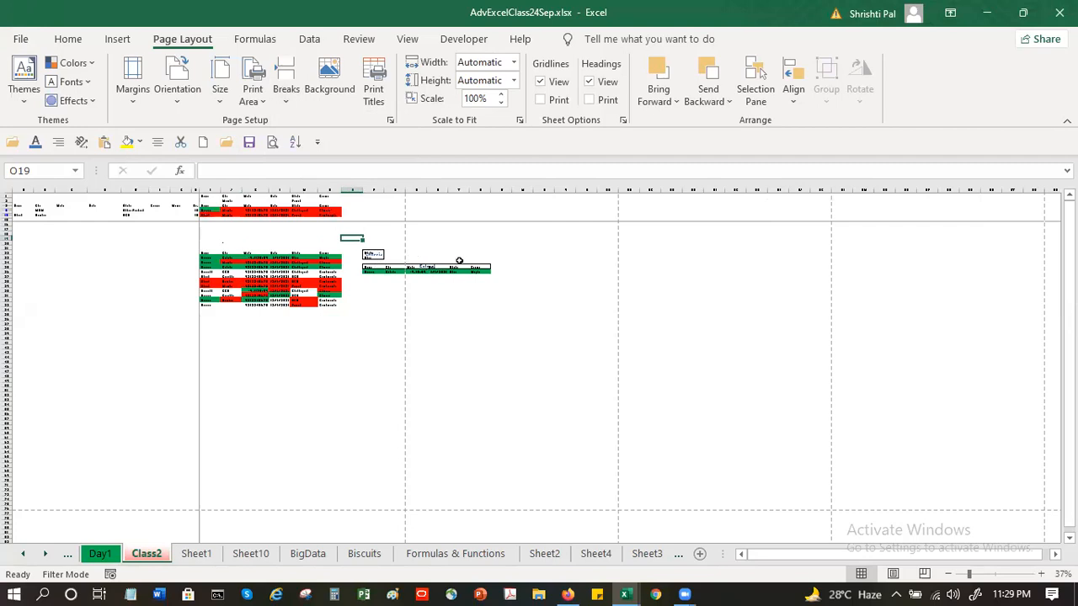
Insert a vertical page break before column O so the small tables beside the coloured data print separately.
left_click_drag(345, 260, 495, 294)
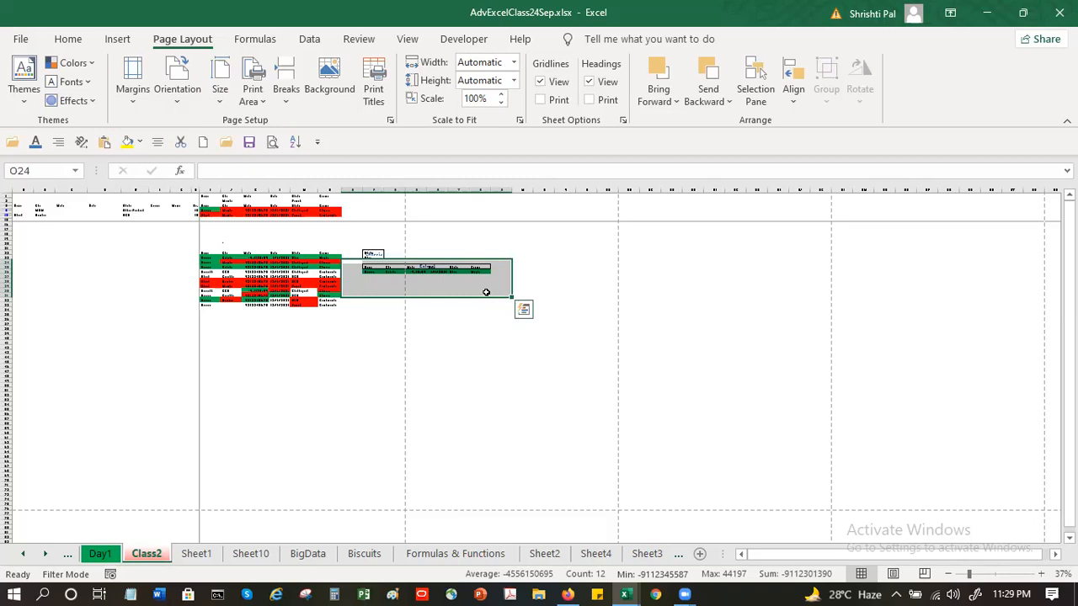
left_click(486, 292)
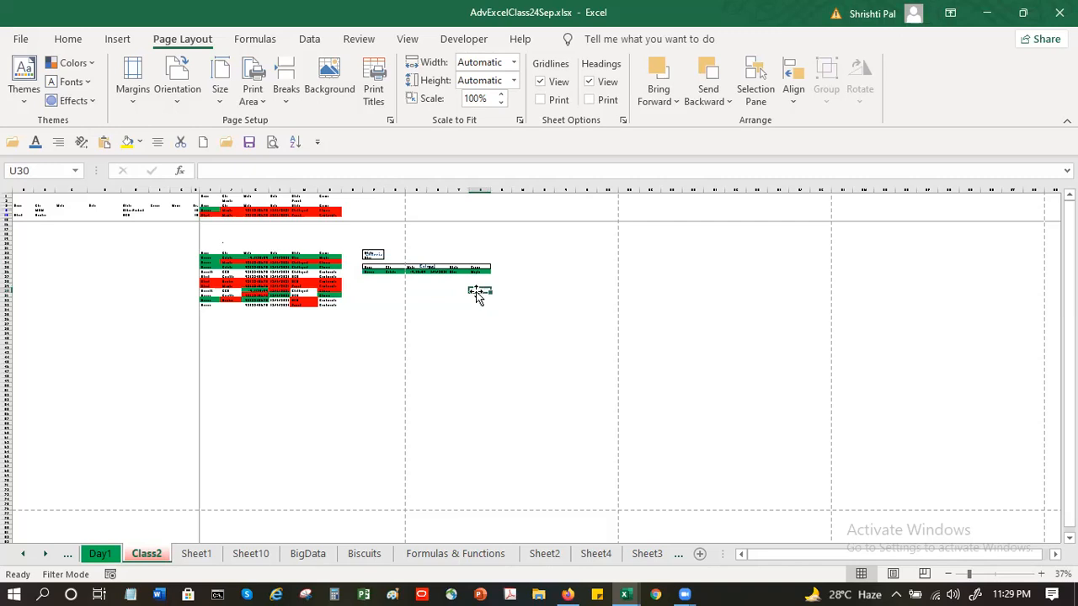
left_click(352, 258)
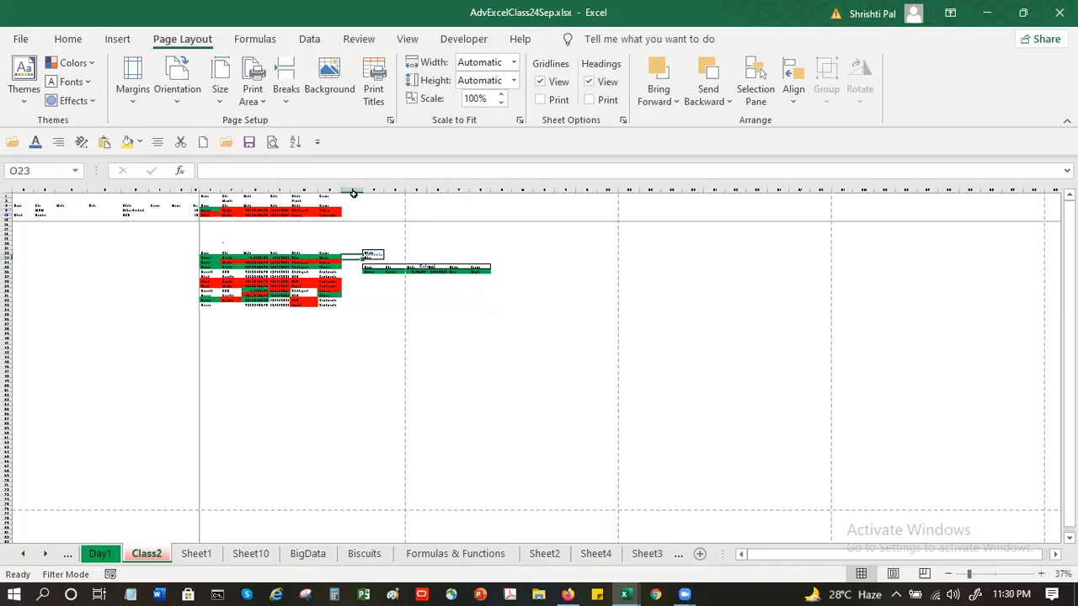
left_click(353, 191)
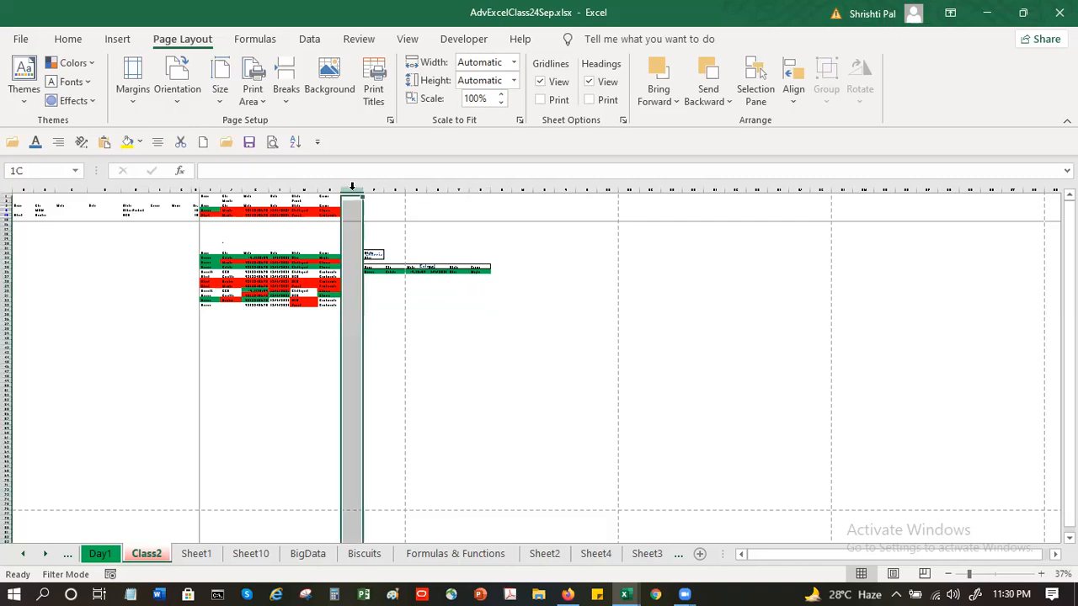
left_click(287, 89)
left_click(320, 123)
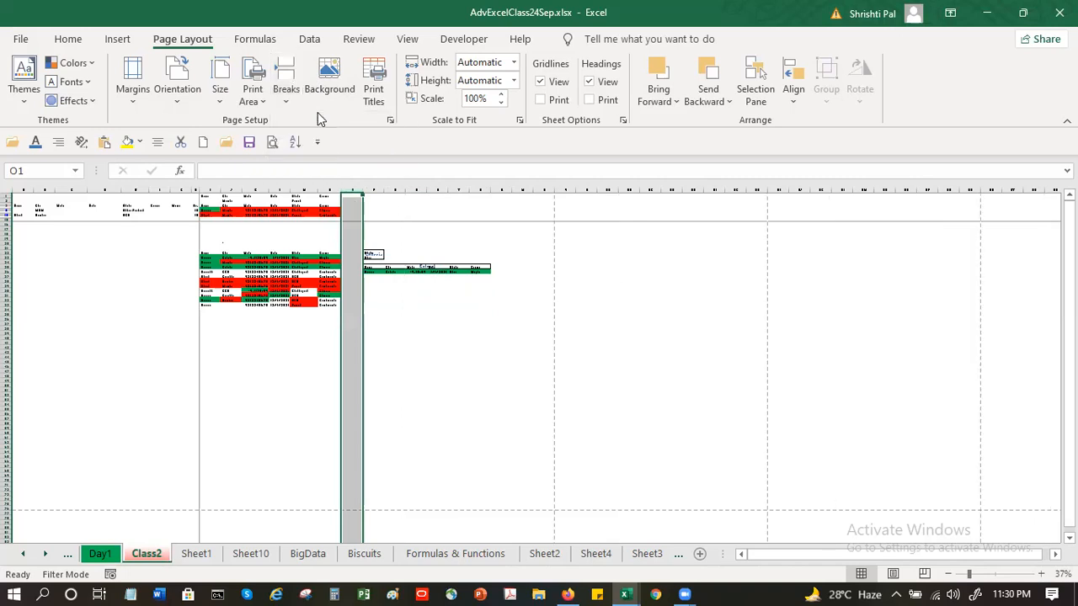
left_click(437, 381)
left_click_drag(356, 233, 531, 319)
left_click(413, 452)
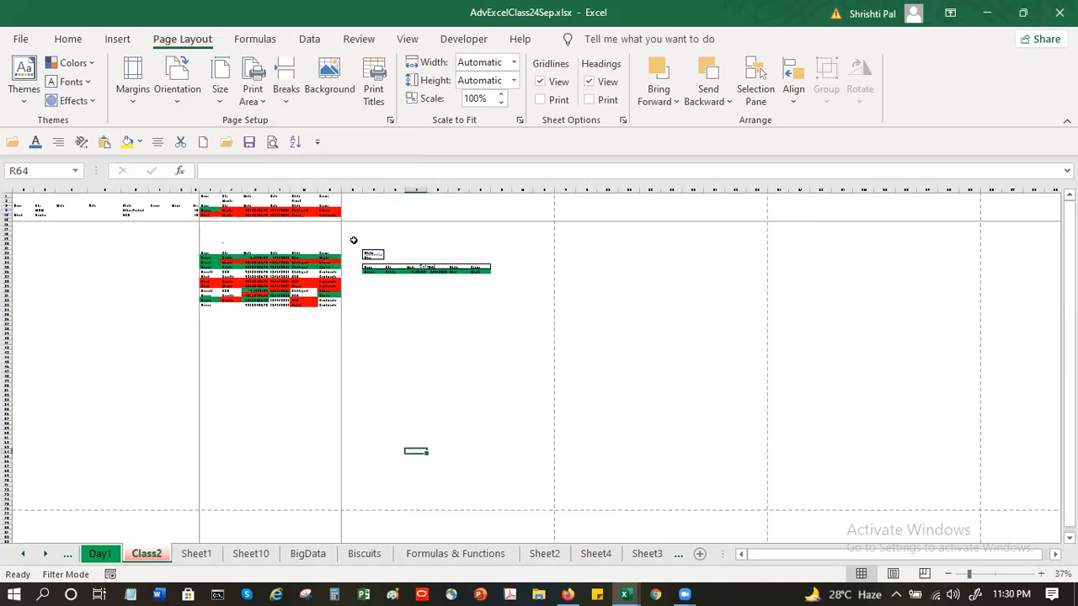
left_click_drag(350, 232, 543, 322)
left_click(160, 377)
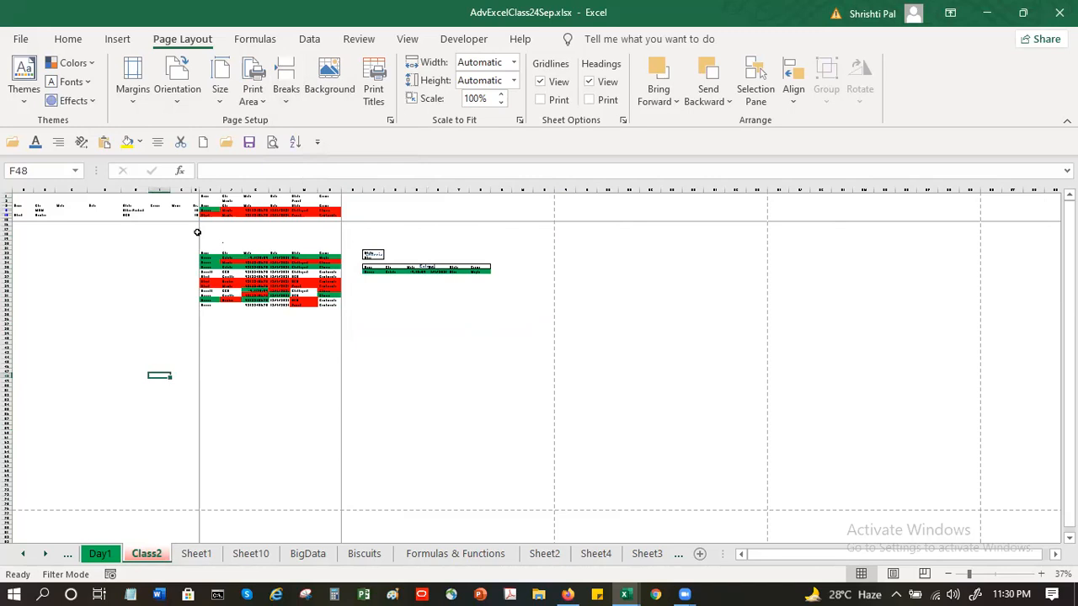
Insert a page break at cell I21, above the large coloured table.
left_click_drag(205, 249, 339, 316)
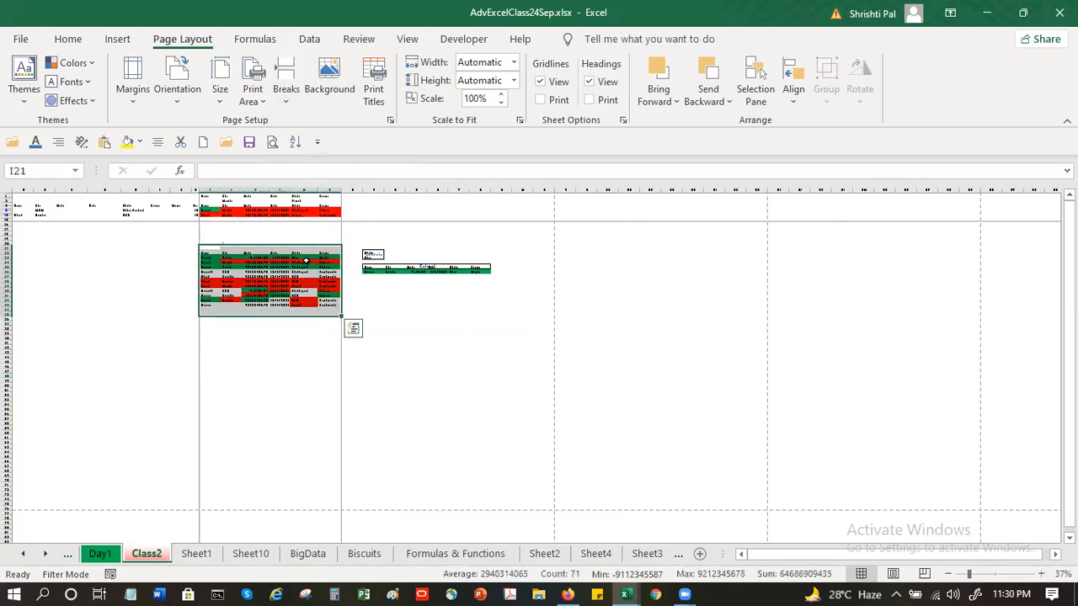
left_click(288, 97)
left_click(317, 122)
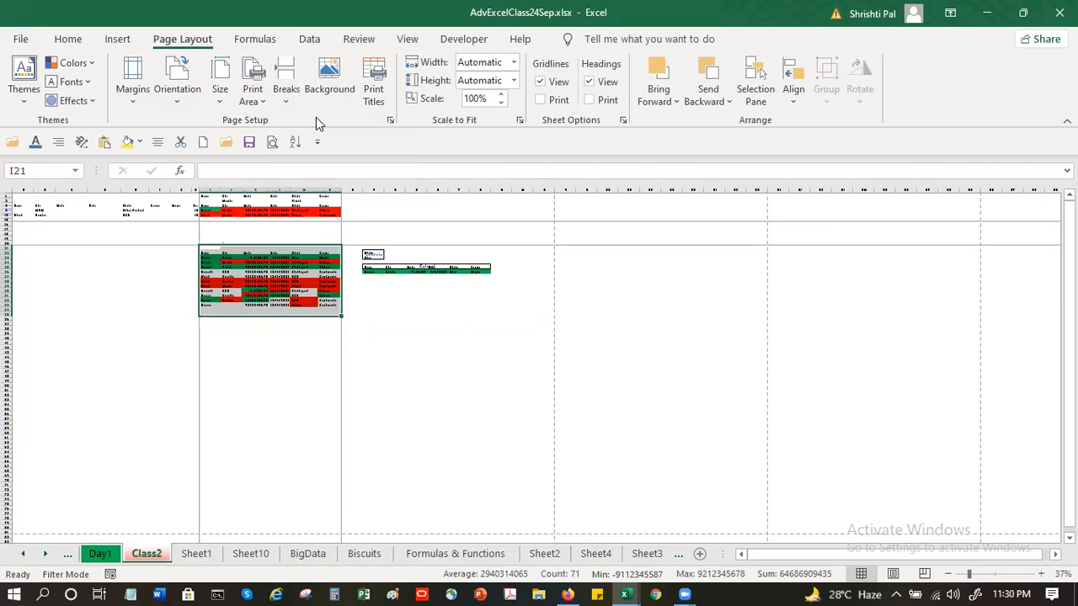
left_click(233, 374)
Try inserting a page break at cell J35 below the large coloured table, and undo the insertion.
left_click(226, 315)
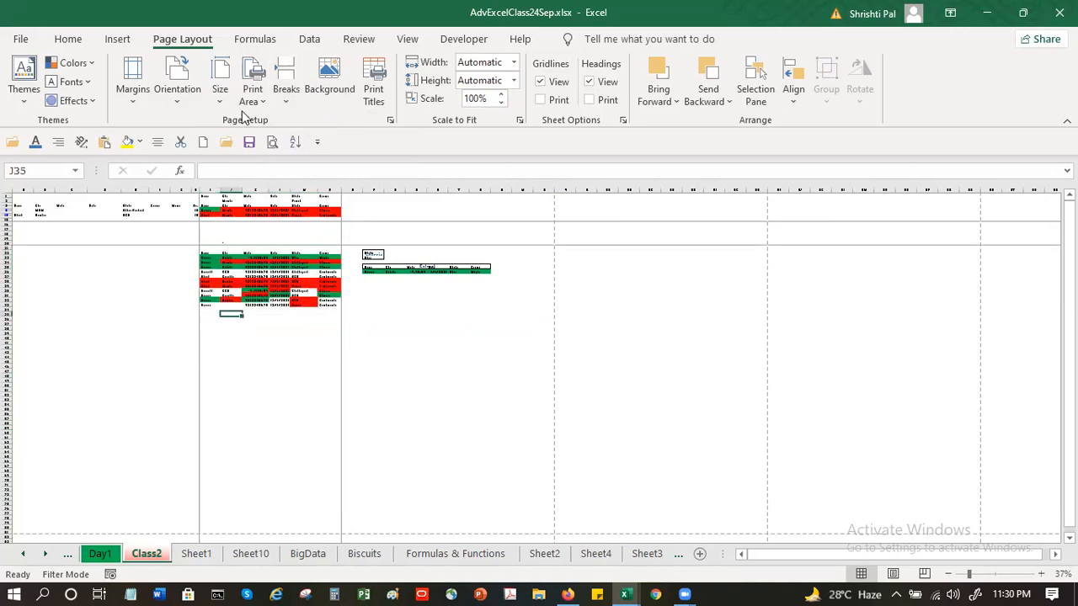
left_click(285, 95)
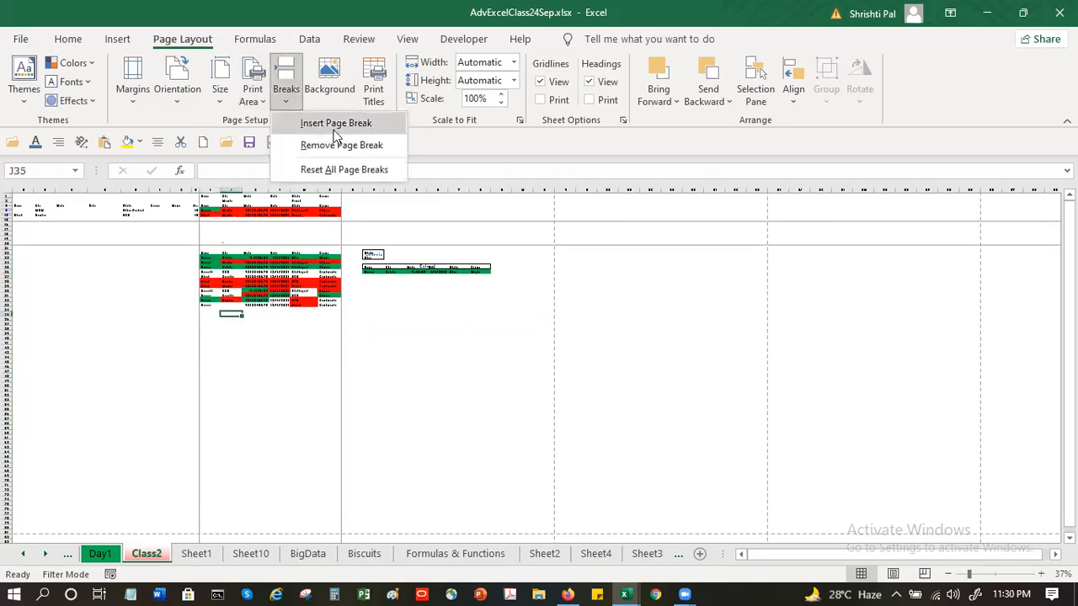
left_click(334, 125)
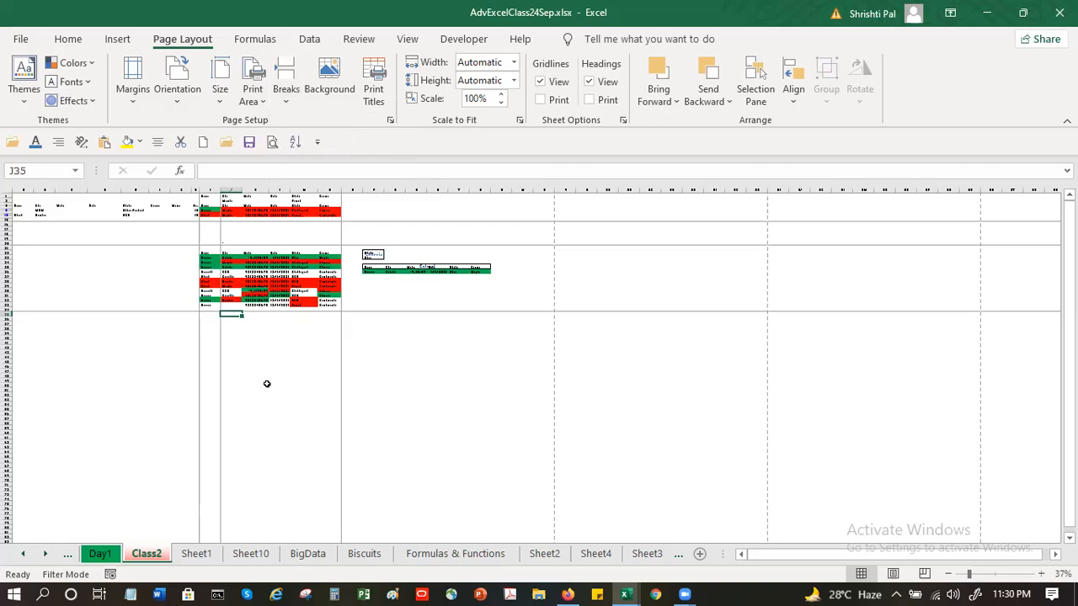
key("ctrl+z")
Insert a page break at cell I35, just below the large coloured table.
left_click(205, 310)
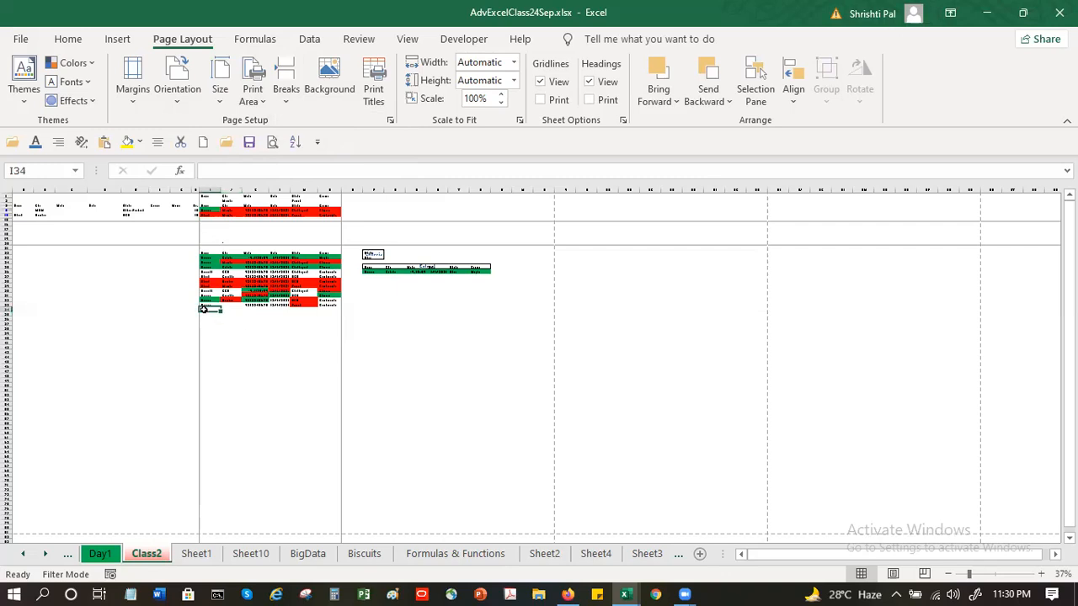
left_click(209, 316)
left_click(282, 103)
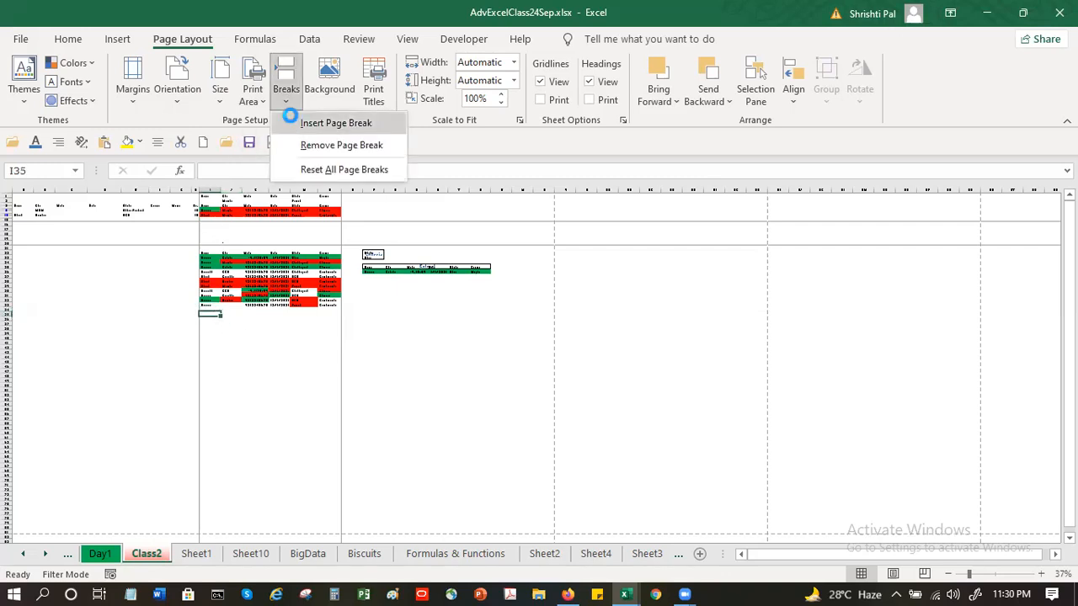
left_click(291, 118)
left_click(234, 442)
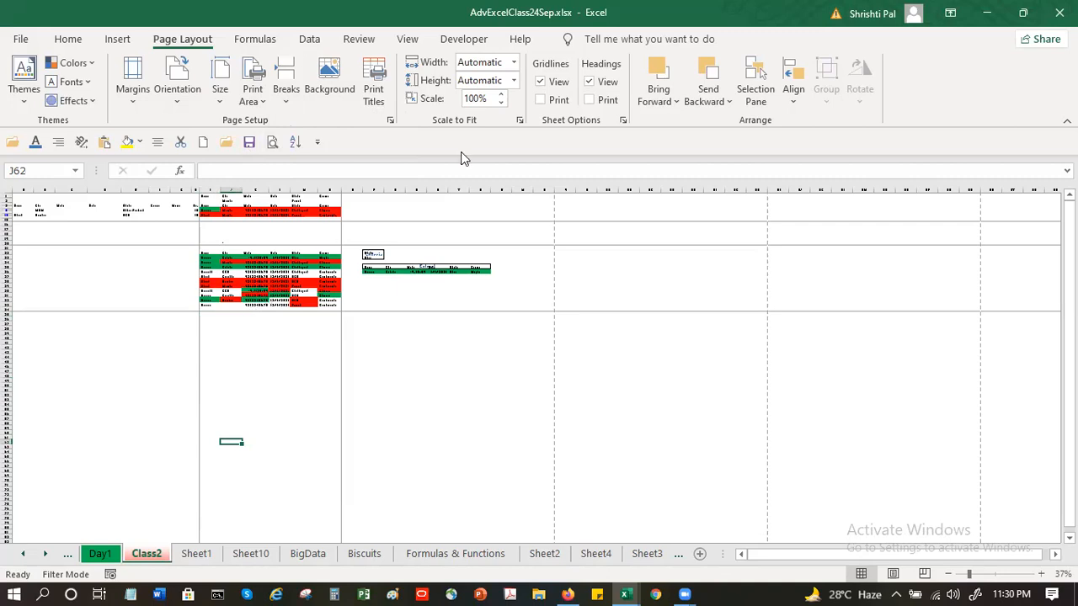
Enable printing of row and column headings, check the first page in the print preview, and return to the sheet.
left_click(589, 99)
left_click(275, 143)
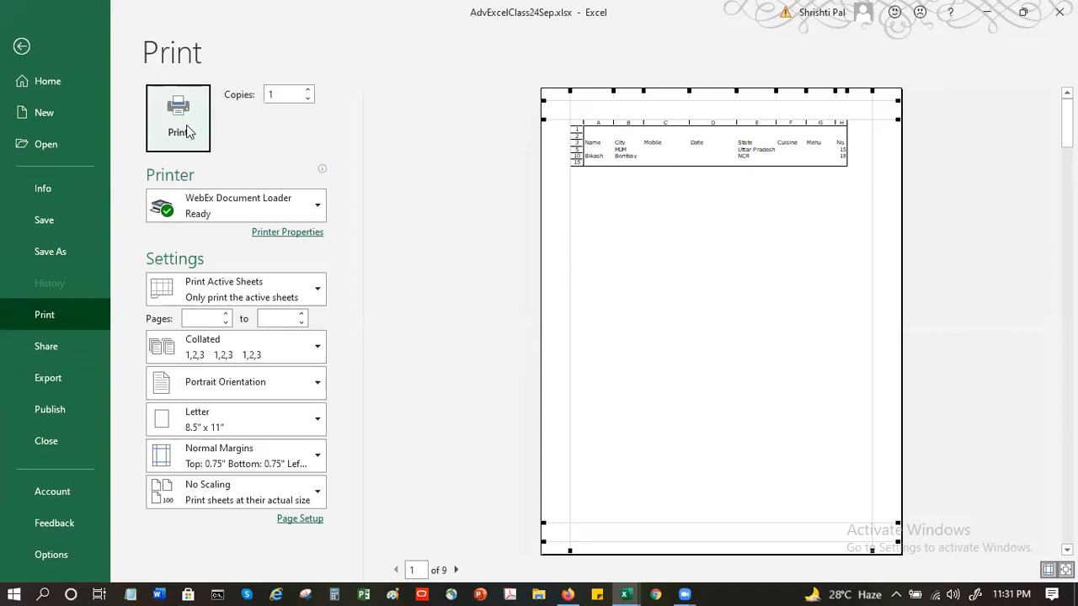
left_click(22, 46)
left_click(395, 347)
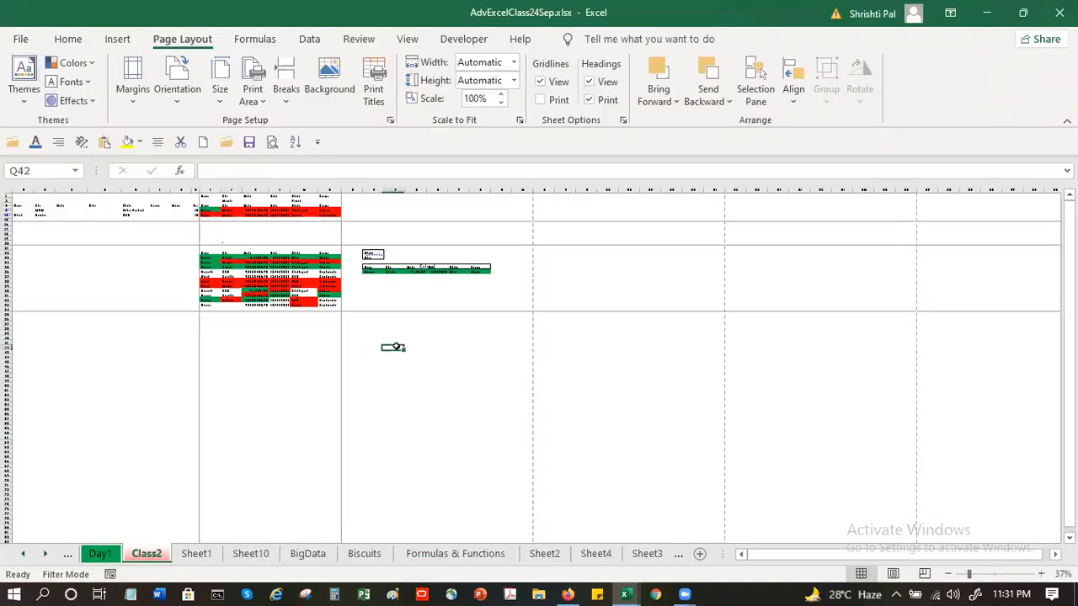
left_click(606, 101)
left_click(604, 101)
left_click(330, 415)
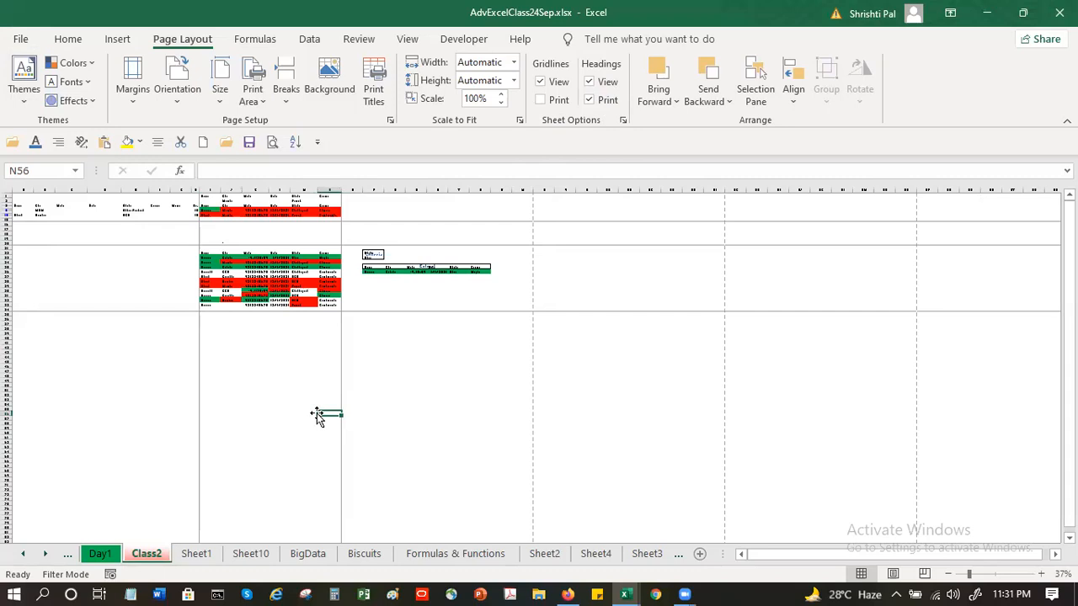
left_click(240, 239)
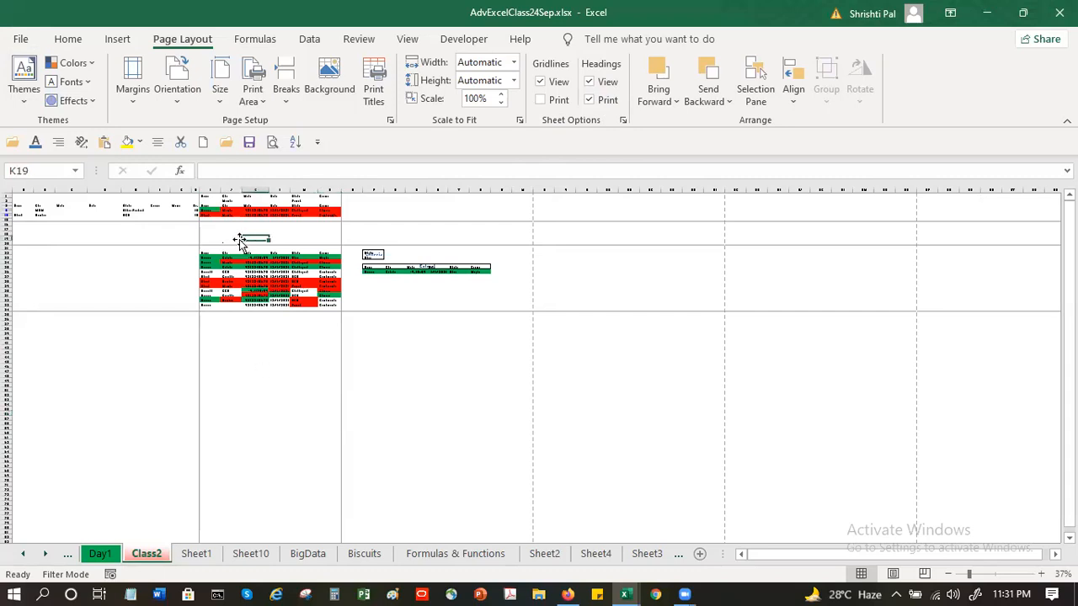
left_click(64, 39)
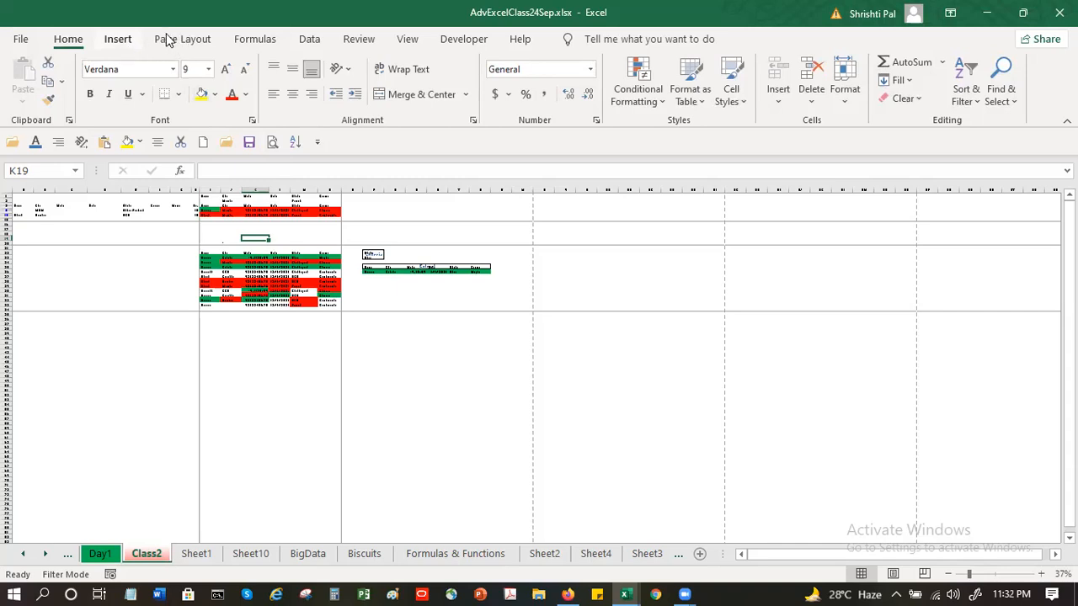
scroll(167, 39, "down", 2)
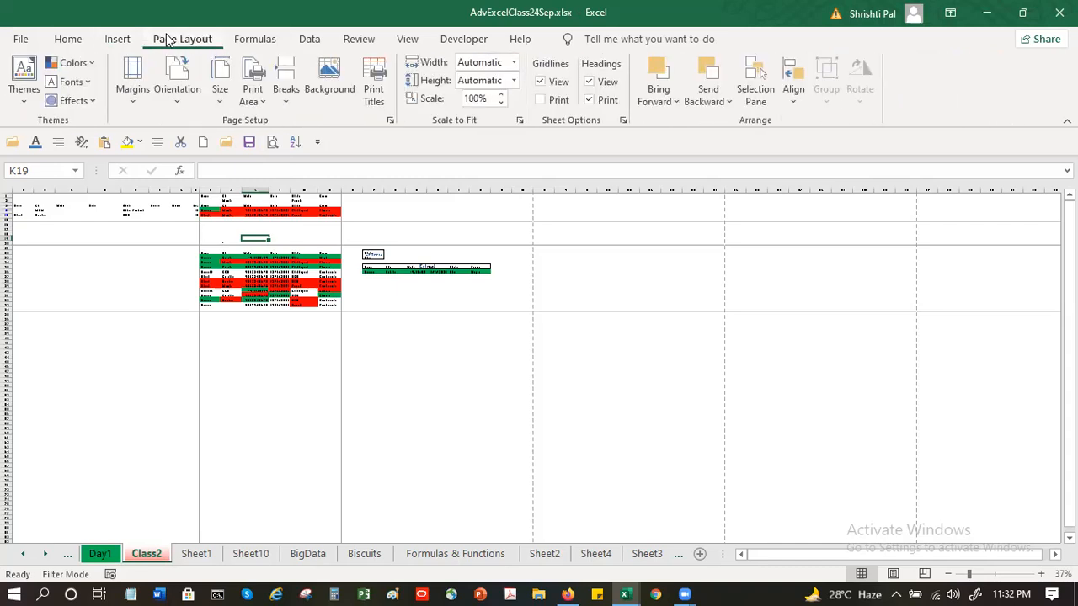
left_click(242, 42)
left_click(174, 41)
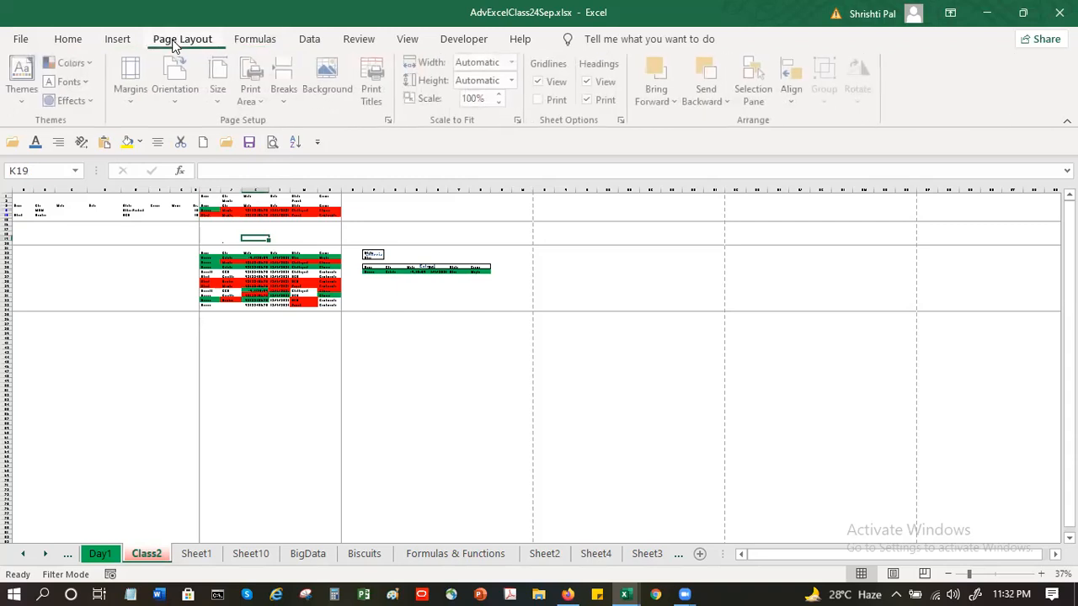
left_click(126, 42)
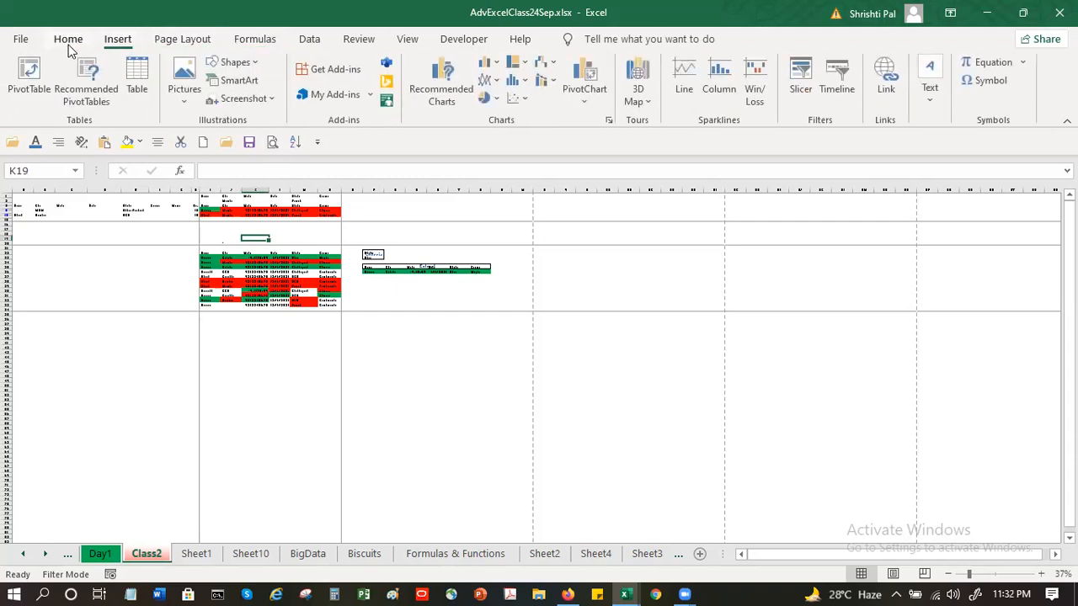
left_click(69, 46)
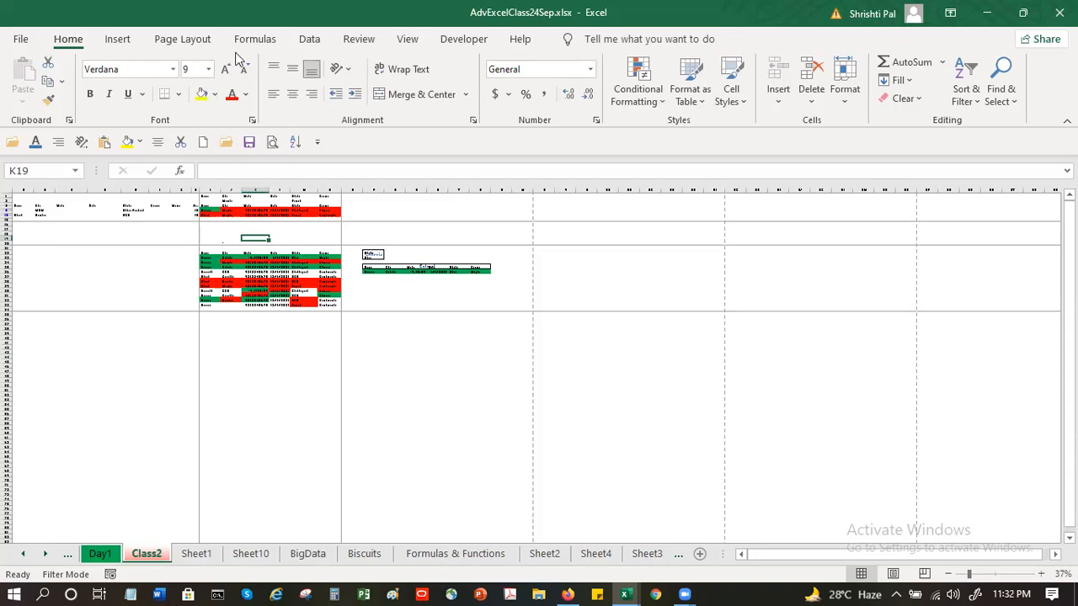
Create a new blank workbook.
key("ctrl+n")
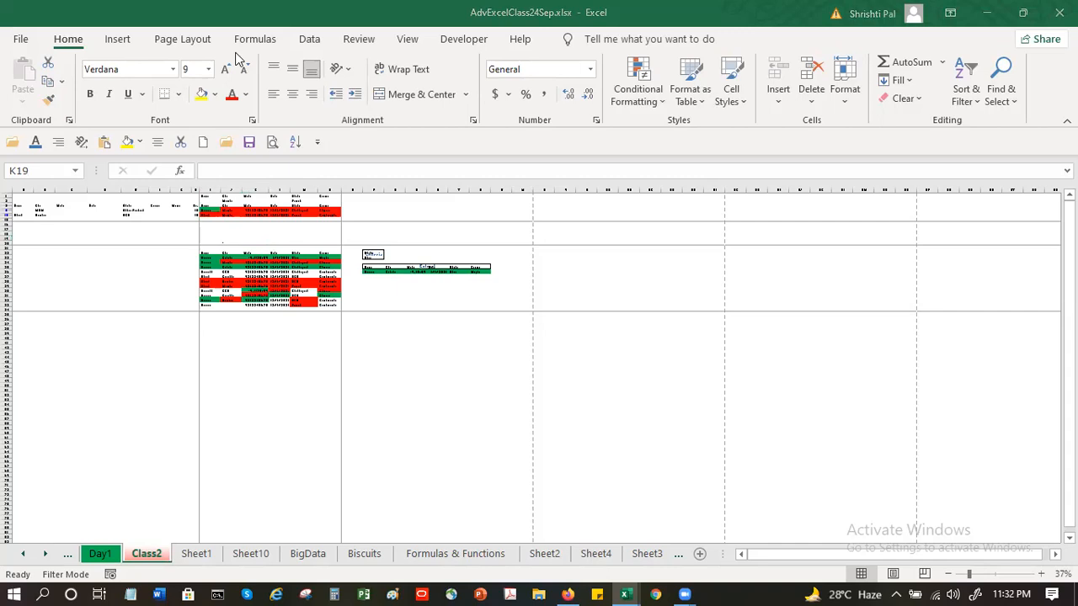